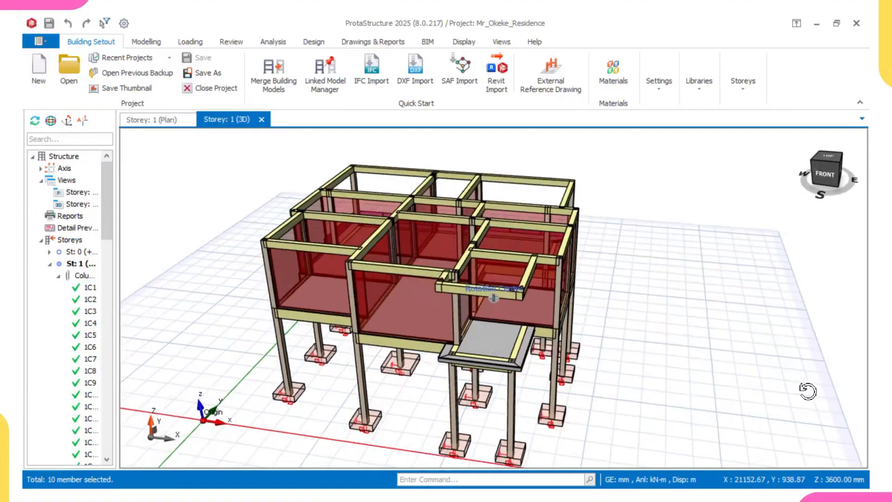
{"action": "middle_click_drag", "start_coordinate": [799, 432], "coordinate": [778, 412]}
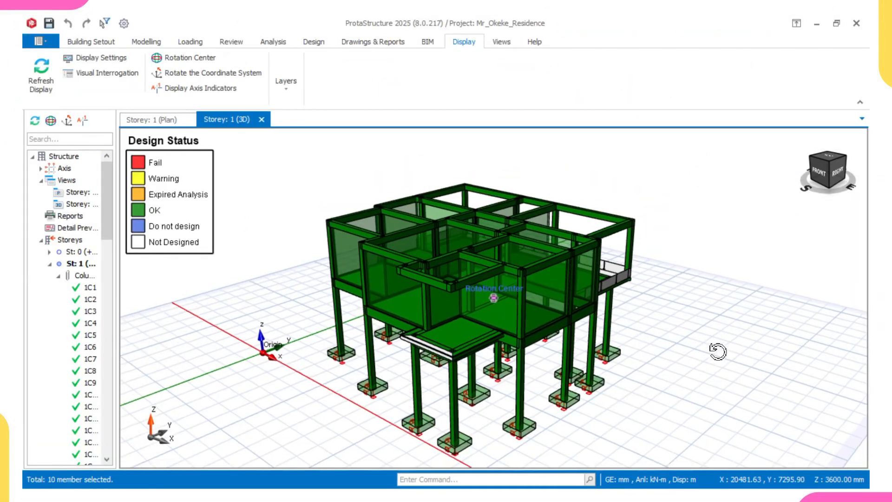
{"action": "mouse_move", "coordinate": [721, 350]}
{"action": "middle_mouse_down"}
{"action": "mouse_move", "coordinate": [727, 361]}
{"action": "mouse_move", "coordinate": [707, 364]}
{"action": "mouse_move", "coordinate": [729, 364]}
{"action": "middle_mouse_up"}
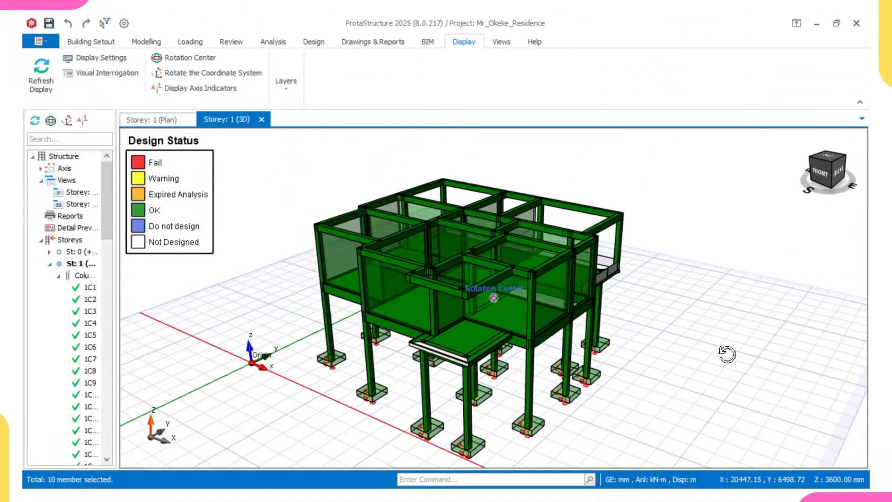
{"action": "middle_click_drag", "start_coordinate": [727, 354], "coordinate": [711, 364]}
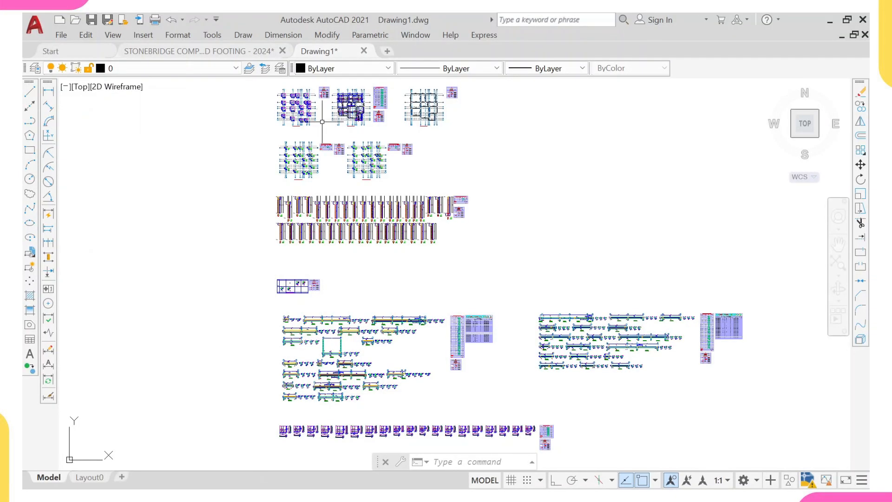
- Zoom into the footing layout to examine footing F-1C7 and its outline, then clear the selection
{"action": "middle_click_drag", "start_coordinate": [304, 110], "coordinate": [305, 144]}
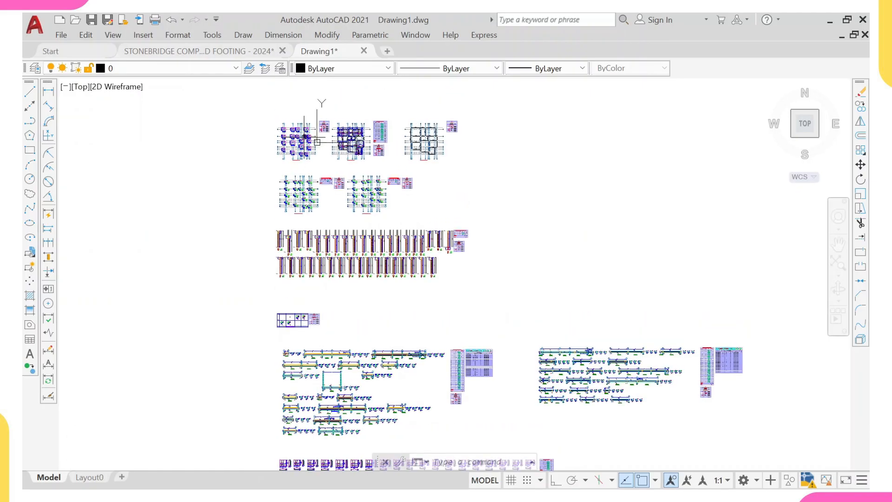
{"action": "scroll", "coordinate": [304, 136], "scroll_direction": "up", "scroll_amount": 6}
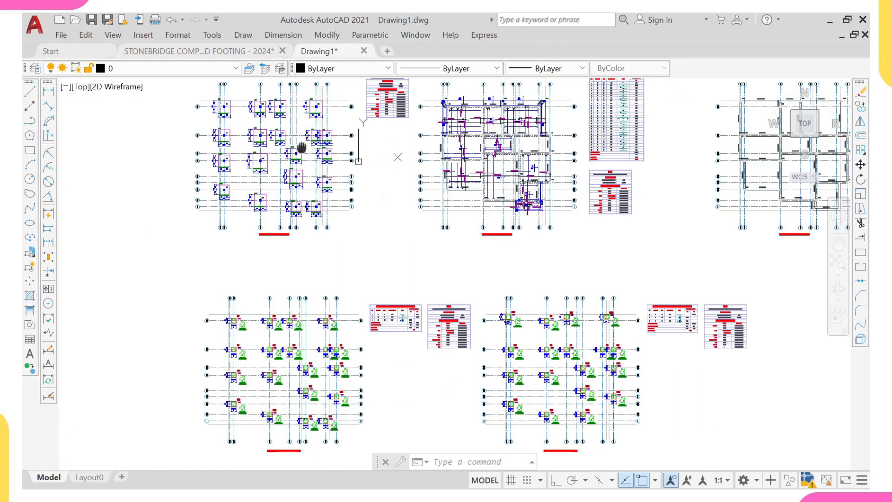
{"action": "scroll", "coordinate": [302, 147], "scroll_direction": "up", "scroll_amount": 10}
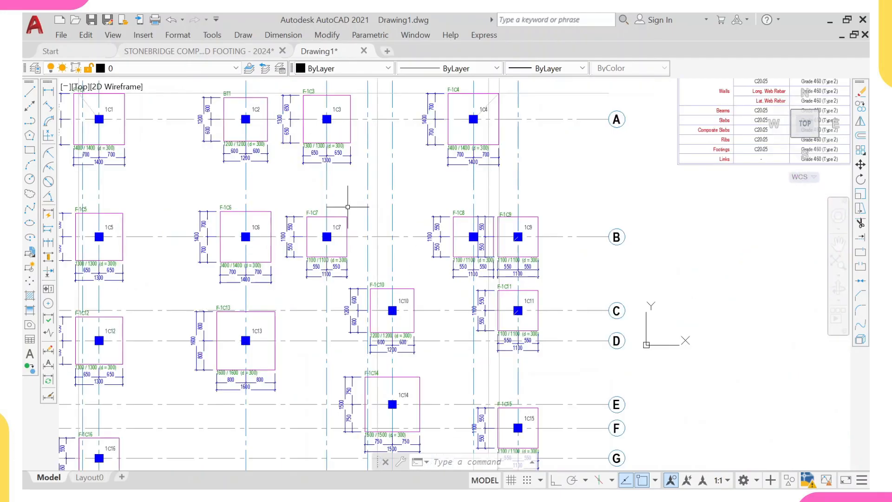
{"action": "scroll", "coordinate": [347, 207], "scroll_direction": "up", "scroll_amount": 1}
{"action": "scroll", "coordinate": [325, 223], "scroll_direction": "up", "scroll_amount": 5}
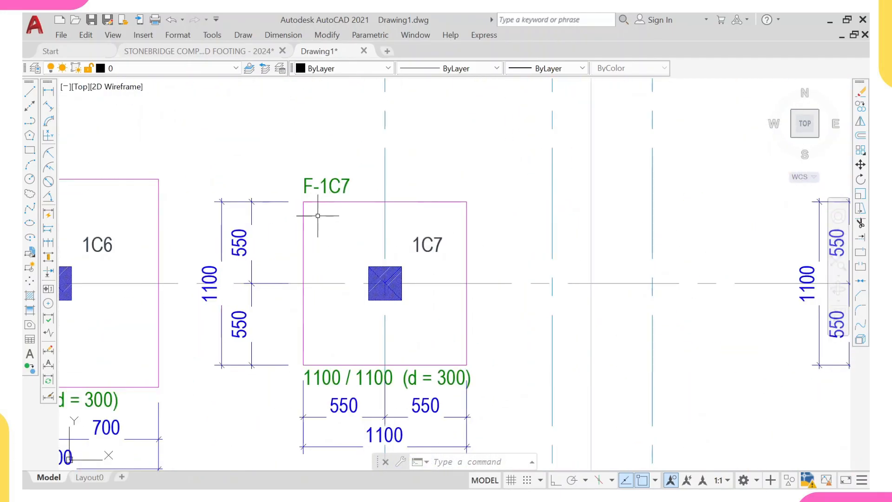
{"action": "left_click", "coordinate": [318, 215]}
{"action": "left_click", "coordinate": [301, 215]}
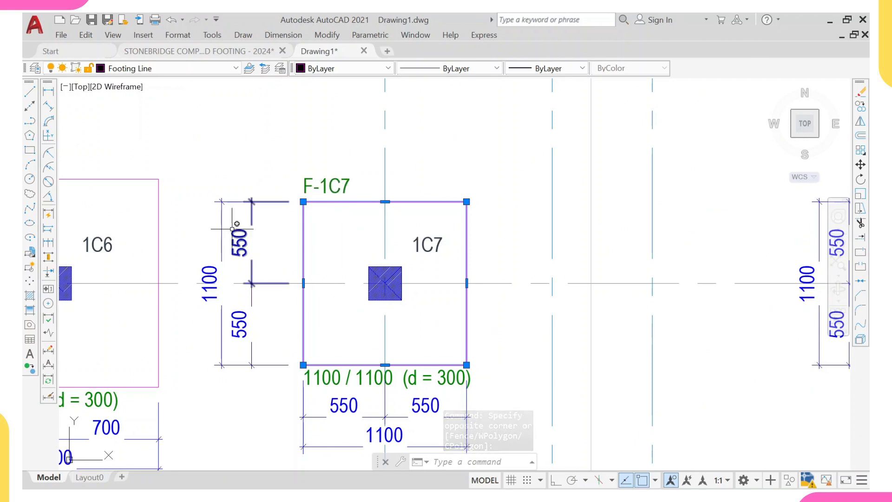
{"action": "scroll", "coordinate": [237, 224], "scroll_direction": "down", "scroll_amount": 2}
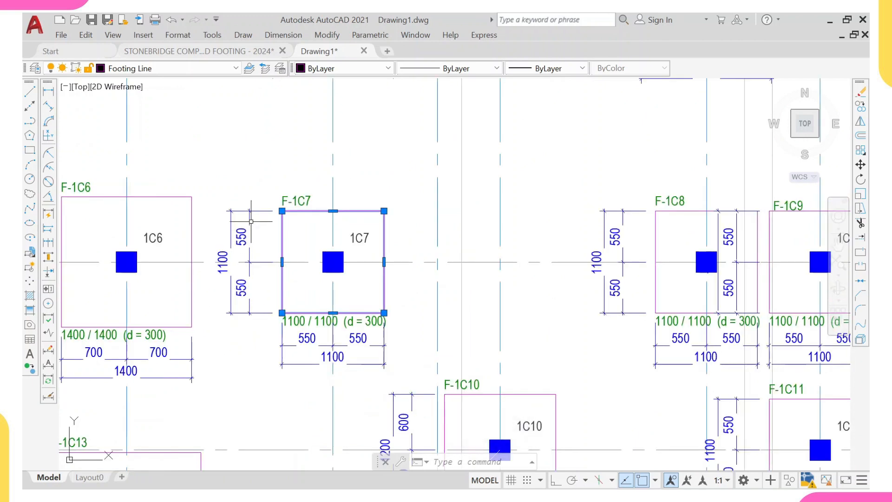
{"action": "scroll", "coordinate": [251, 222], "scroll_direction": "down", "scroll_amount": 1}
{"action": "key", "text": "Escape"}
{"action": "scroll", "coordinate": [261, 220], "scroll_direction": "up", "scroll_amount": 2}
{"action": "scroll", "coordinate": [270, 223], "scroll_direction": "down", "scroll_amount": 13}
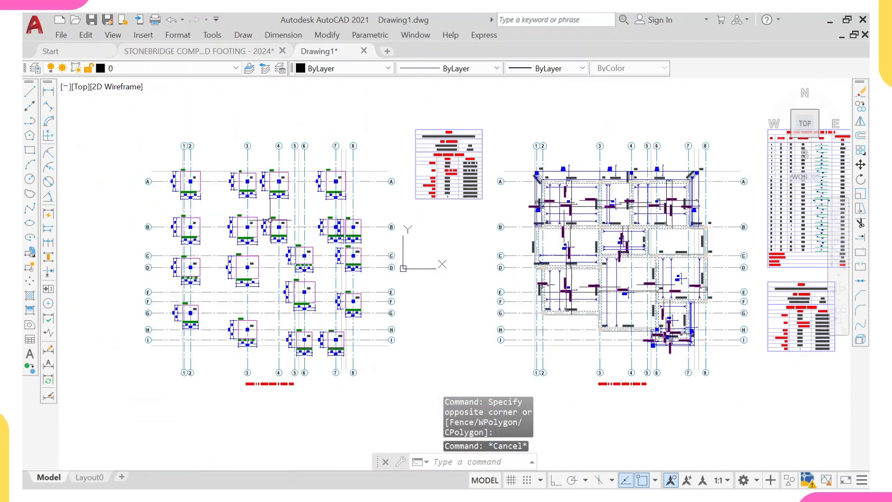
- Zoom into the detail of beam 2B38 and inspect the top rebar line's lineweight options without changing them
{"action": "middle_click_drag", "start_coordinate": [313, 229], "coordinate": [297, 144]}
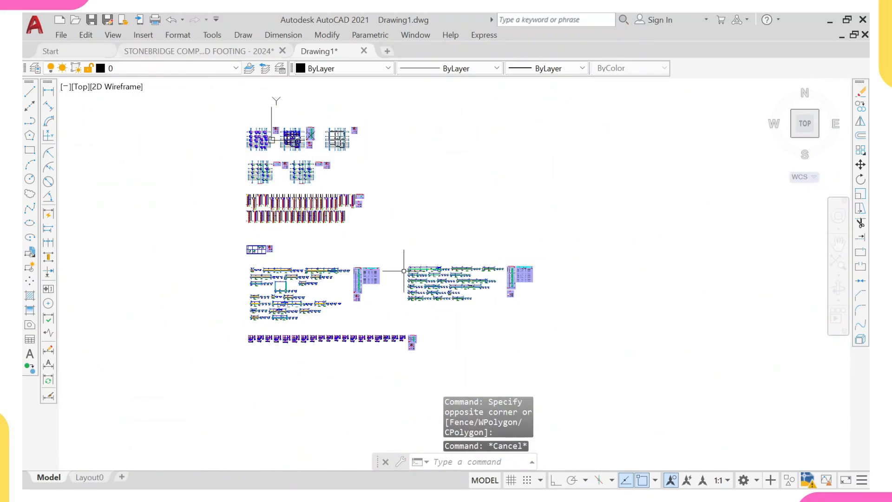
{"action": "scroll", "coordinate": [417, 289], "scroll_direction": "up", "scroll_amount": 12}
{"action": "scroll", "coordinate": [421, 242], "scroll_direction": "up", "scroll_amount": 2}
{"action": "mouse_move", "coordinate": [437, 116]}
{"action": "middle_mouse_down"}
{"action": "mouse_move", "coordinate": [391, 227]}
{"action": "mouse_move", "coordinate": [399, 277]}
{"action": "middle_mouse_up"}
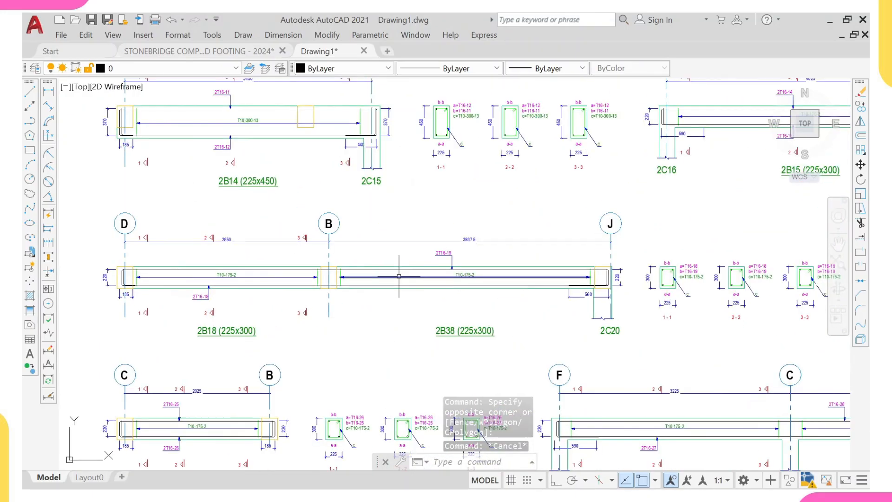
{"action": "scroll", "coordinate": [400, 278], "scroll_direction": "up", "scroll_amount": 4}
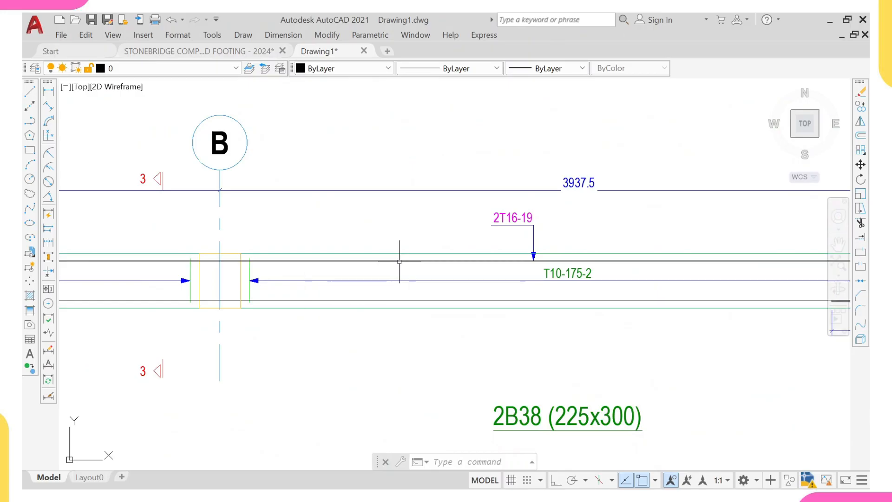
{"action": "mouse_move", "coordinate": [399, 252]}
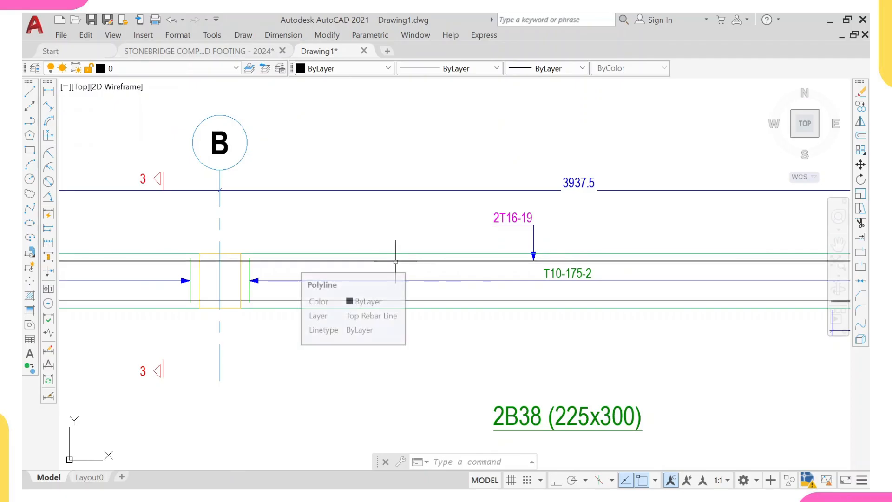
{"action": "left_click", "coordinate": [395, 261]}
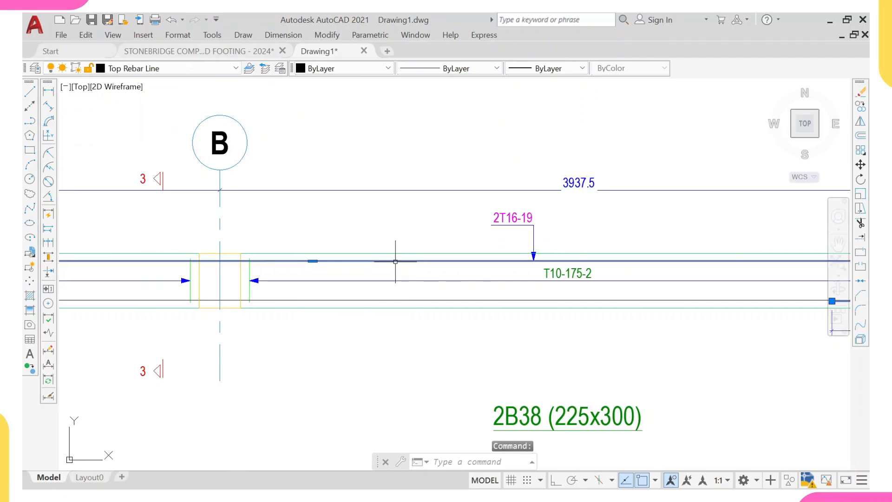
{"action": "left_click", "coordinate": [581, 69]}
{"action": "key", "text": "Escape"}
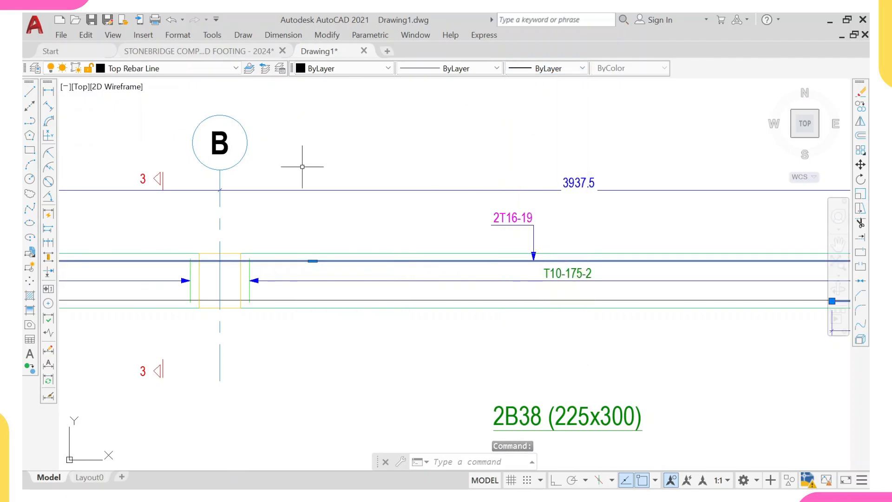
{"action": "key", "text": "Escape"}
- Select the beam outline line of 2B38 and open its lineweight options, leaving them unchanged
{"action": "left_click", "coordinate": [292, 254]}
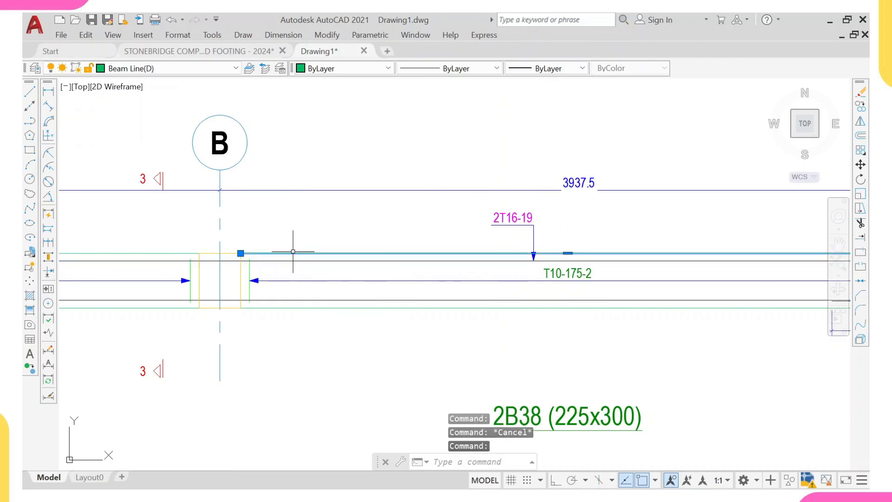
{"action": "left_click", "coordinate": [581, 68]}
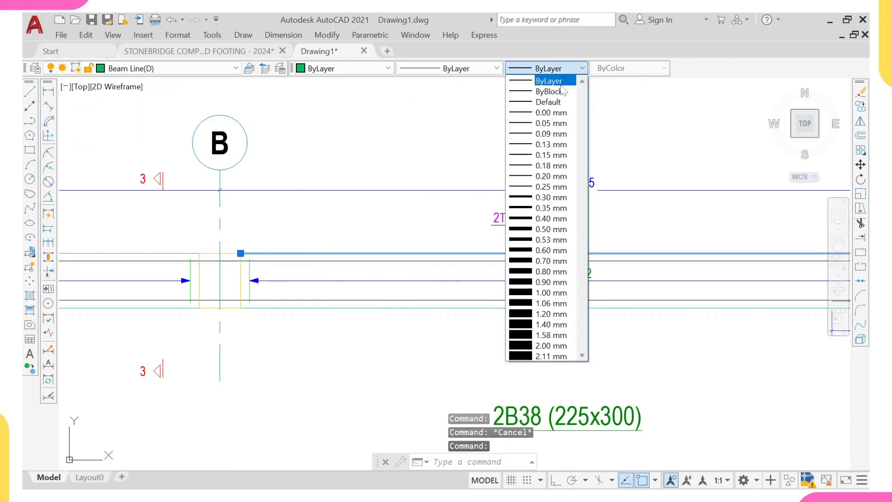
{"action": "left_click", "coordinate": [607, 110]}
{"action": "scroll", "coordinate": [451, 134], "scroll_direction": "down", "scroll_amount": 5}
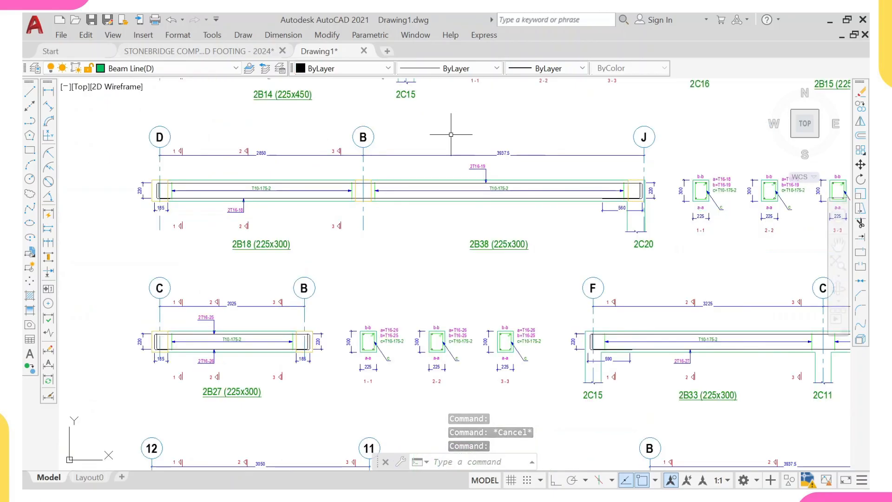
{"action": "key", "text": "Escape"}
- Set the outline of footing F-1C1 to a 0.30 mm lineweight
{"action": "scroll", "coordinate": [446, 139], "scroll_direction": "down", "scroll_amount": 6}
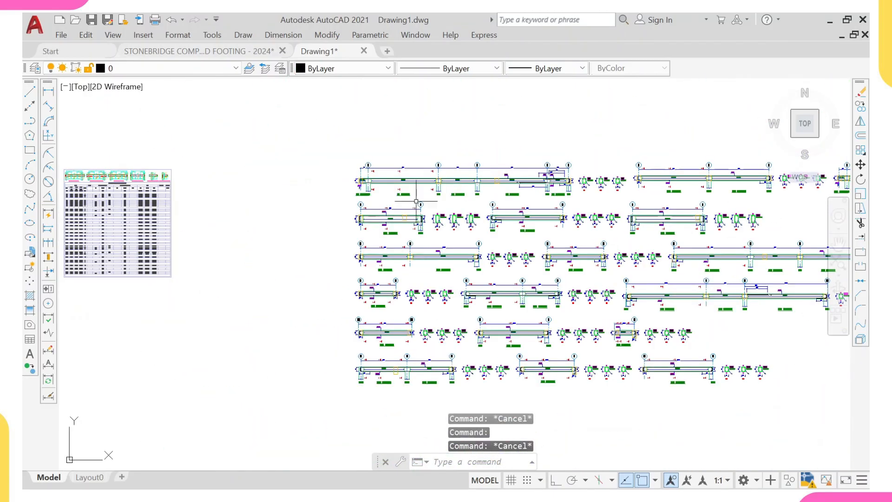
{"action": "scroll", "coordinate": [417, 201], "scroll_direction": "down", "scroll_amount": 8}
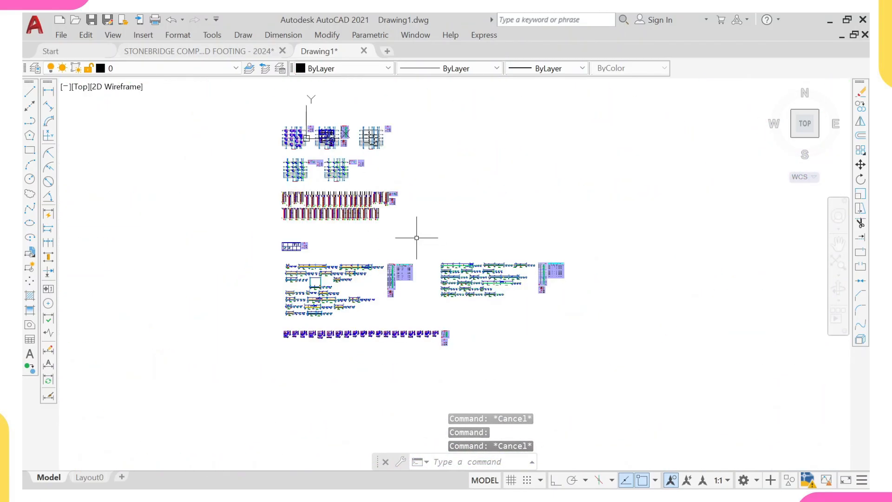
{"action": "scroll", "coordinate": [303, 193], "scroll_direction": "up", "scroll_amount": 10}
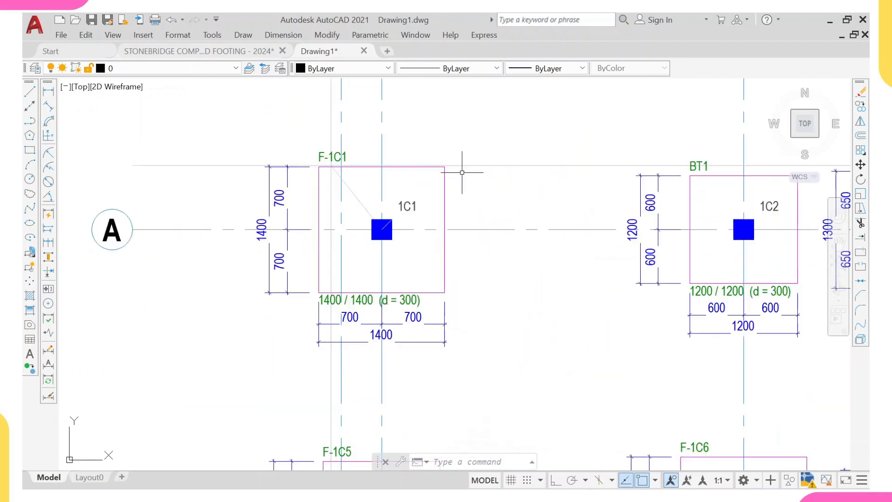
{"action": "left_click", "coordinate": [478, 181]}
{"action": "left_click", "coordinate": [426, 191]}
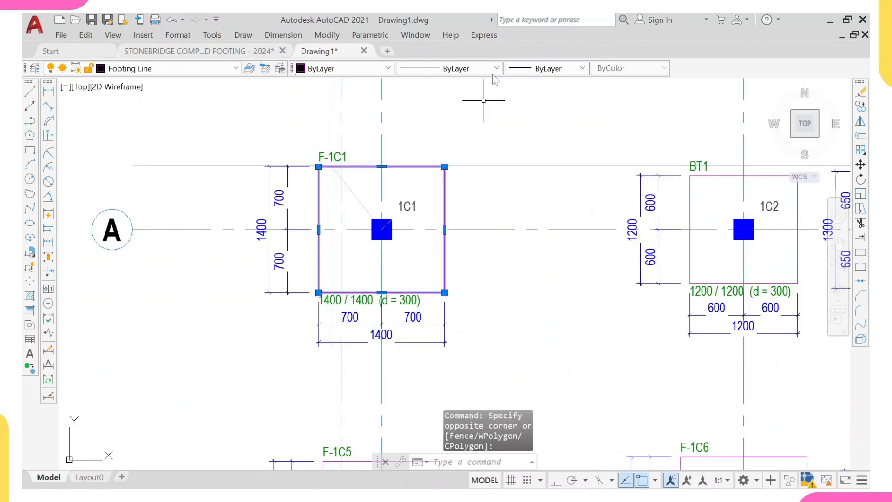
{"action": "left_click", "coordinate": [562, 70]}
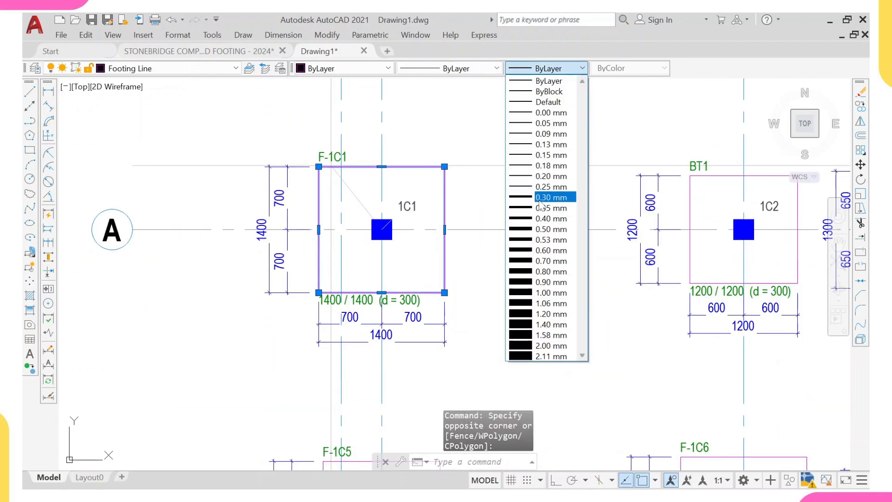
{"action": "left_click", "coordinate": [540, 200]}
{"action": "key", "text": "Escape"}
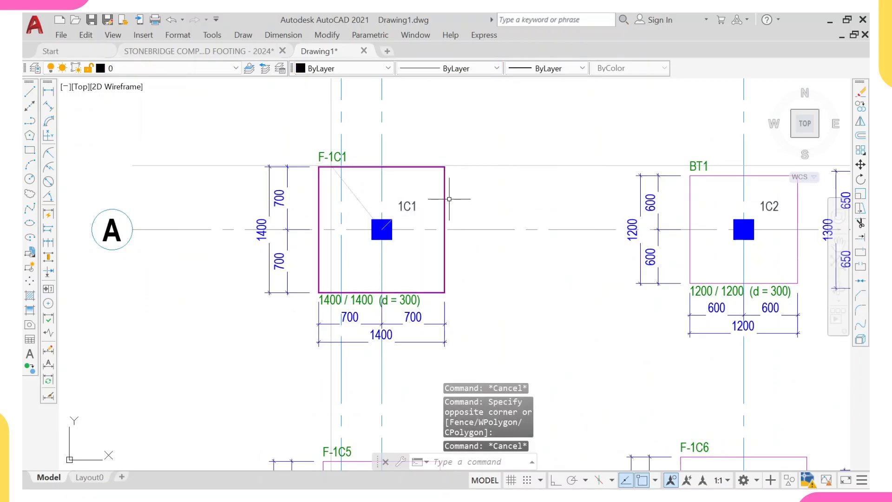
- Match properties from footing F-1C1 onto the outlines of footings F-1C2 and F-1C3
{"action": "middle_click_drag", "start_coordinate": [449, 199], "coordinate": [380, 206]}
{"action": "left_click", "coordinate": [408, 193]}
{"action": "left_click", "coordinate": [360, 214]}
{"action": "type", "text": "m"}
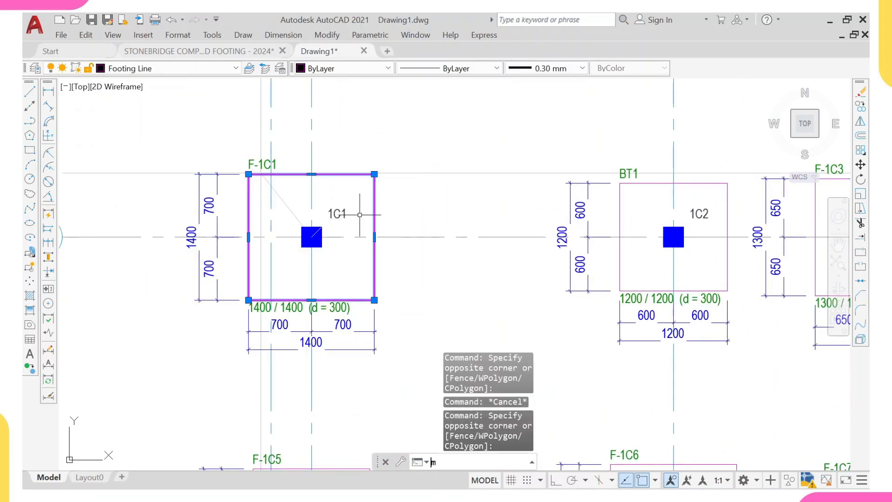
{"action": "type", "text": "a"}
{"action": "key", "text": "Return"}
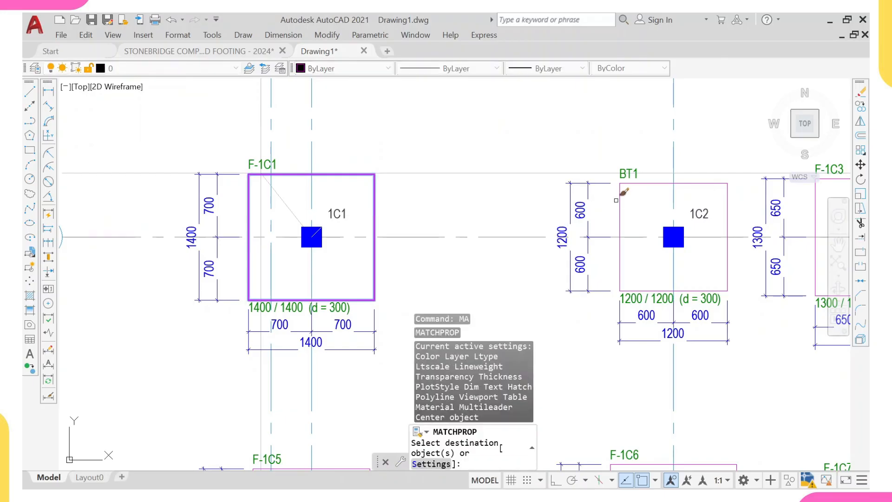
{"action": "scroll", "coordinate": [682, 188], "scroll_direction": "down", "scroll_amount": 2}
{"action": "middle_click_drag", "start_coordinate": [711, 214], "coordinate": [535, 211]}
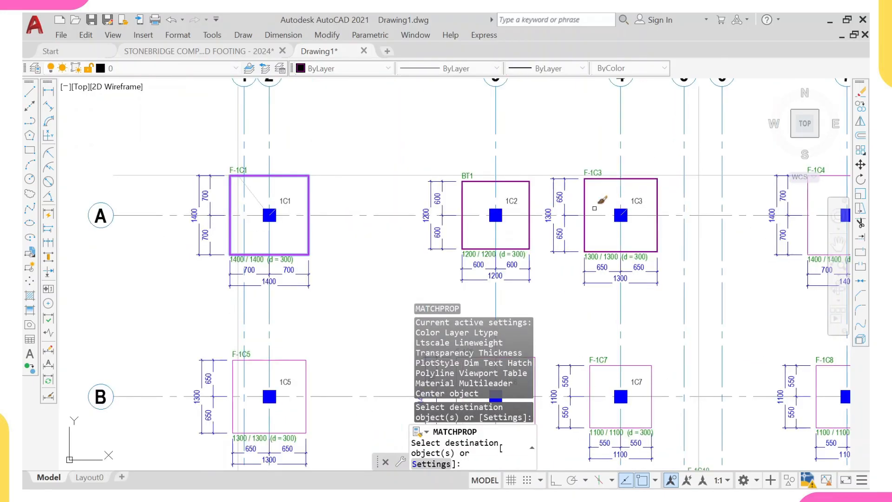
{"action": "left_click", "coordinate": [581, 203]}
{"action": "left_click", "coordinate": [589, 202]}
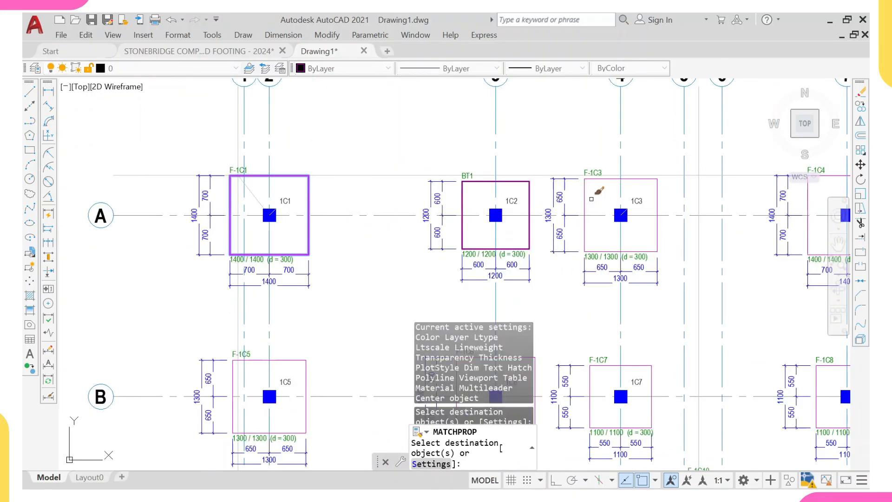
{"action": "left_click", "coordinate": [590, 202]}
{"action": "left_click", "coordinate": [579, 210]}
{"action": "scroll", "coordinate": [580, 210], "scroll_direction": "down", "scroll_amount": 4}
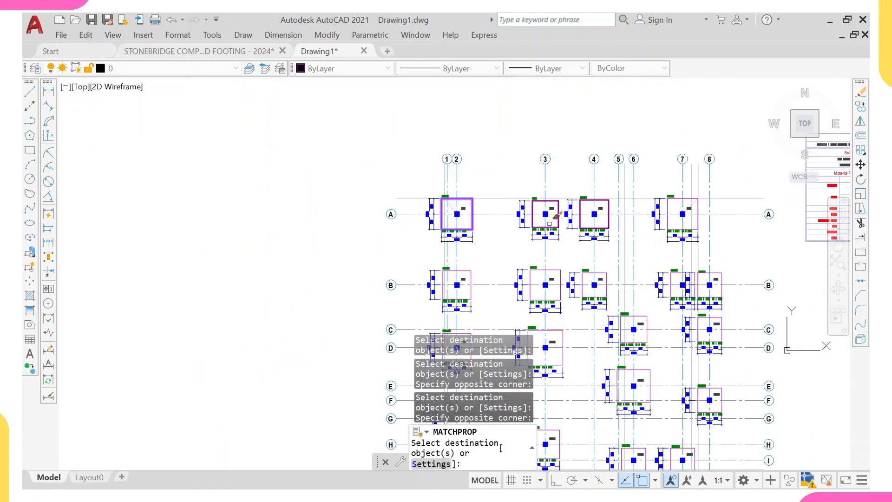
- Undo the property matching and the footing lineweight change
{"action": "type", "text": "u"}
{"action": "key", "text": "Return"}
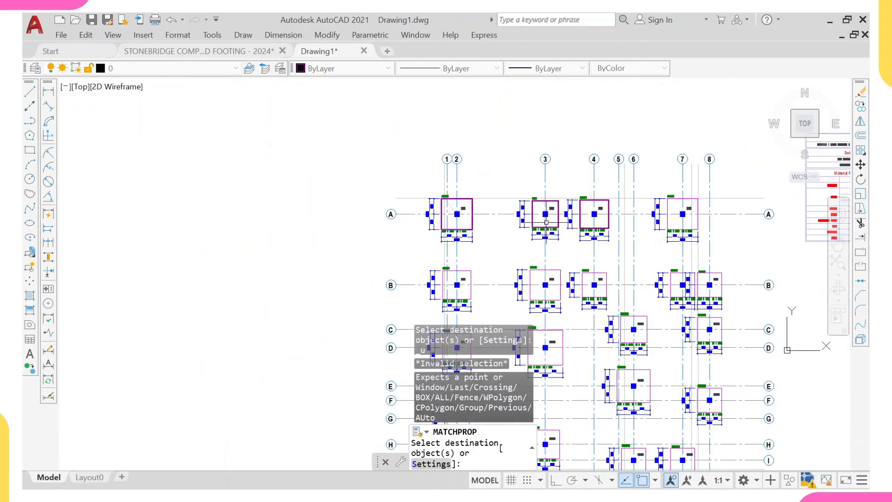
{"action": "key", "text": "Escape"}
{"action": "key", "text": "ctrl+z"}
{"action": "key", "text": "ctrl+z"}
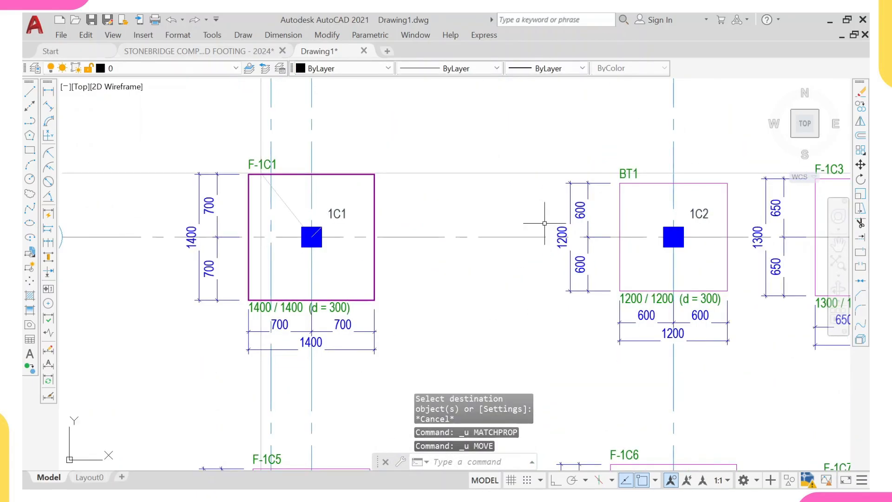
{"action": "key", "text": "ctrl+z"}
{"action": "key", "text": "ctrl+z"}
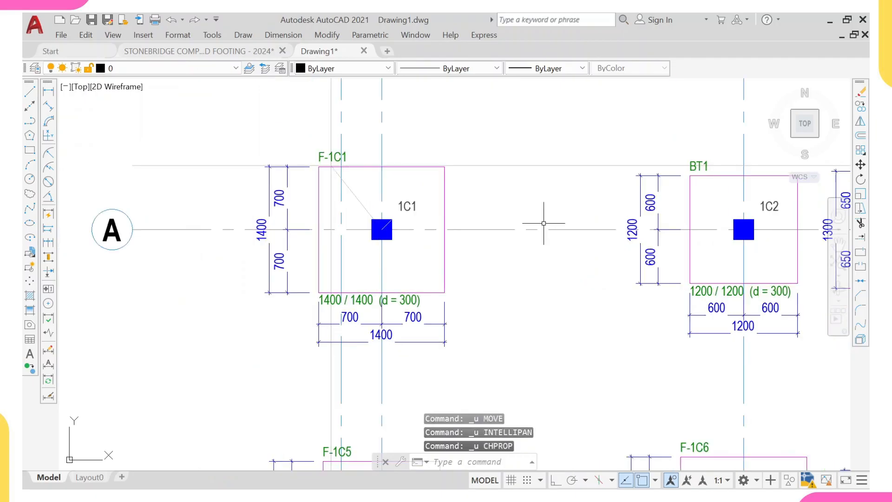
- Set the top rebar line of beam 2B38 to a 0.30 mm lineweight
{"action": "scroll", "coordinate": [543, 223], "scroll_direction": "down", "scroll_amount": 10}
{"action": "middle_click_drag", "start_coordinate": [543, 223], "coordinate": [344, 106]}
{"action": "scroll", "coordinate": [442, 230], "scroll_direction": "up", "scroll_amount": 10}
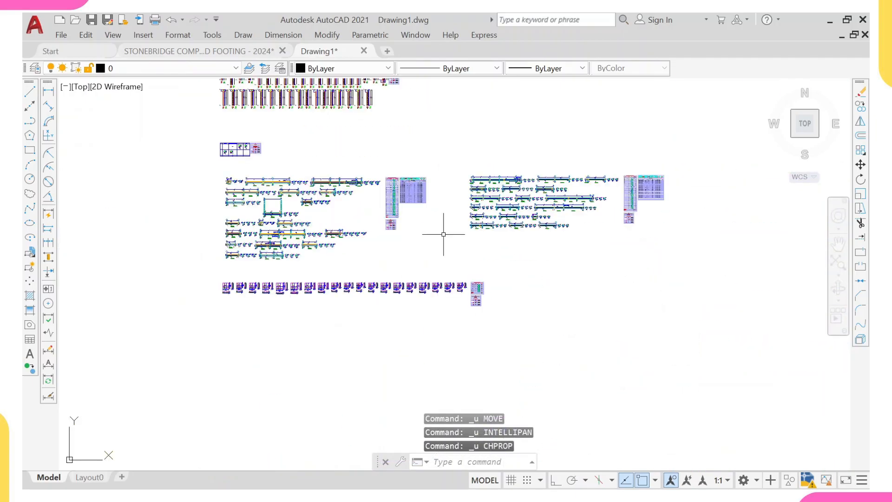
{"action": "scroll", "coordinate": [455, 265], "scroll_direction": "up", "scroll_amount": 5}
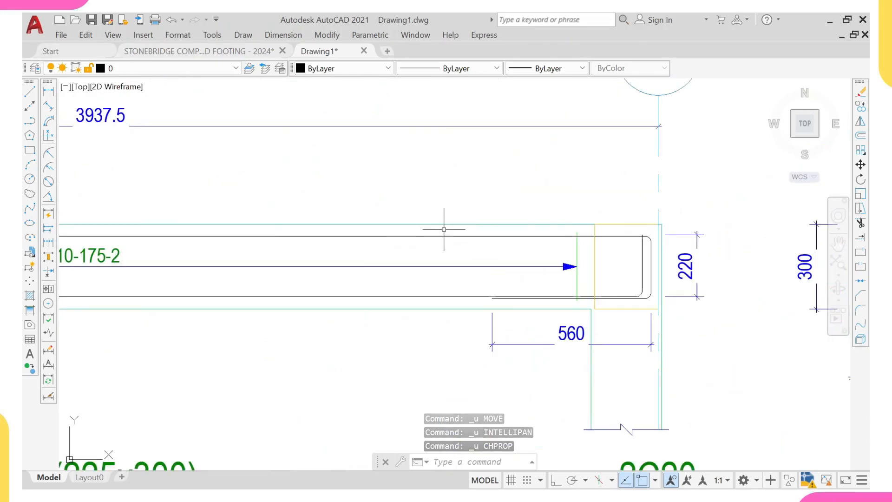
{"action": "left_click", "coordinate": [444, 229]}
{"action": "left_click", "coordinate": [432, 239]}
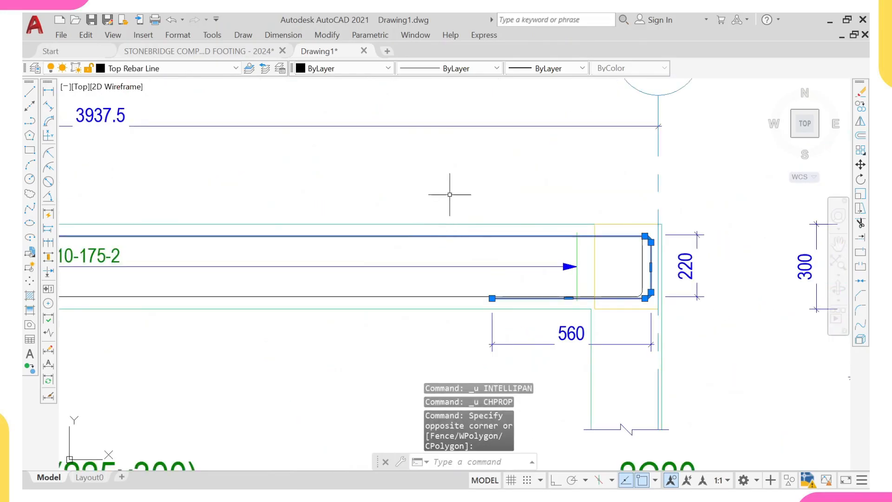
{"action": "left_click", "coordinate": [563, 74]}
{"action": "left_click", "coordinate": [535, 210]}
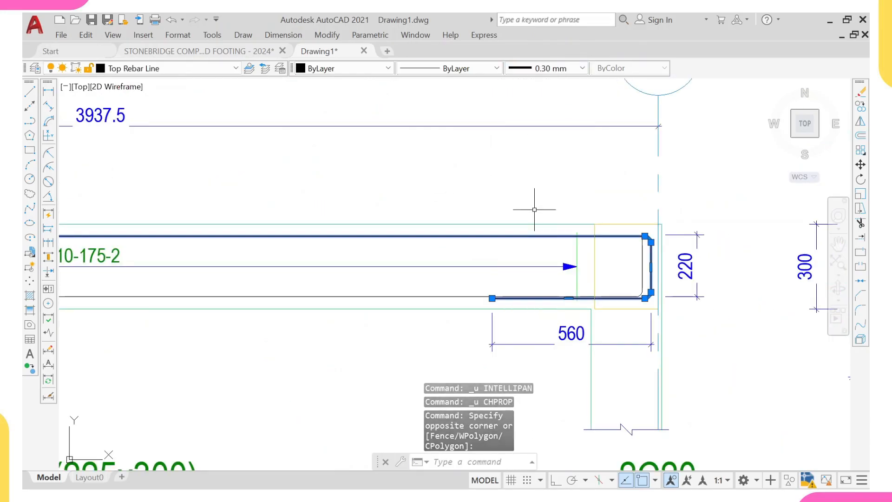
{"action": "key", "text": "Escape"}
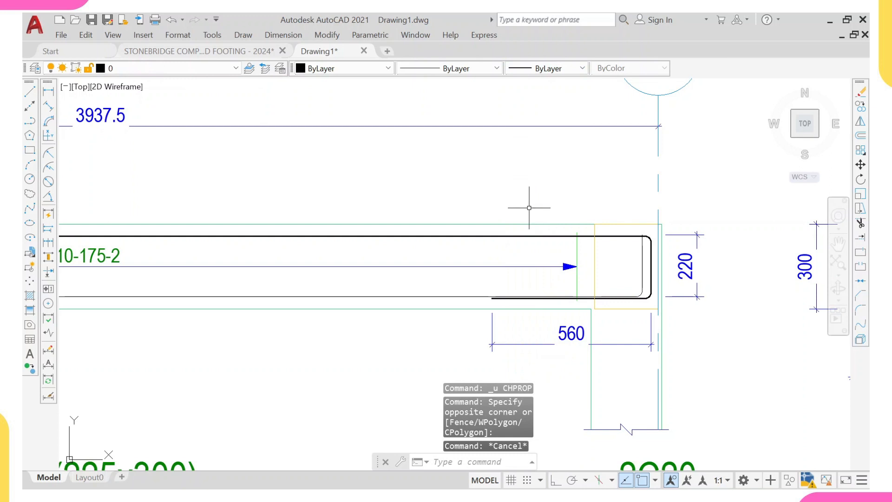
- Match properties from the 2B38 top rebar line onto the top rebar line of beam 2B15
{"action": "left_click", "coordinate": [511, 233]}
{"action": "left_click", "coordinate": [503, 241]}
{"action": "type", "text": "MA"}
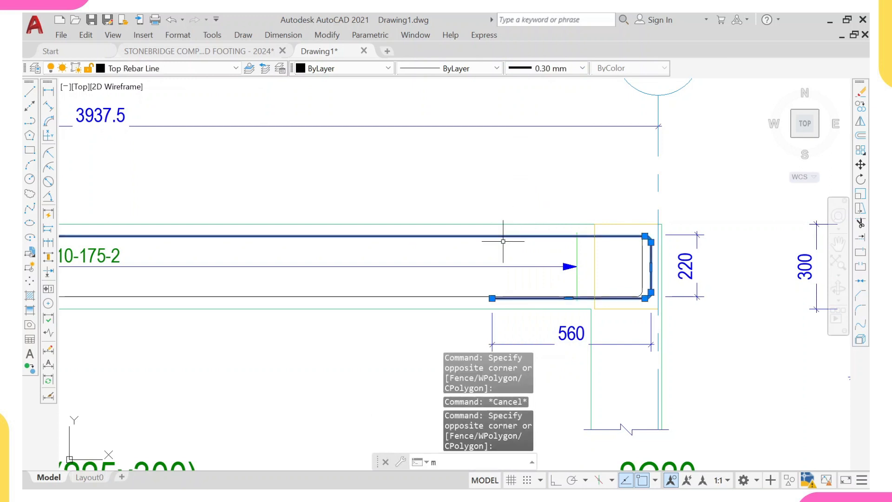
{"action": "key", "text": "Return"}
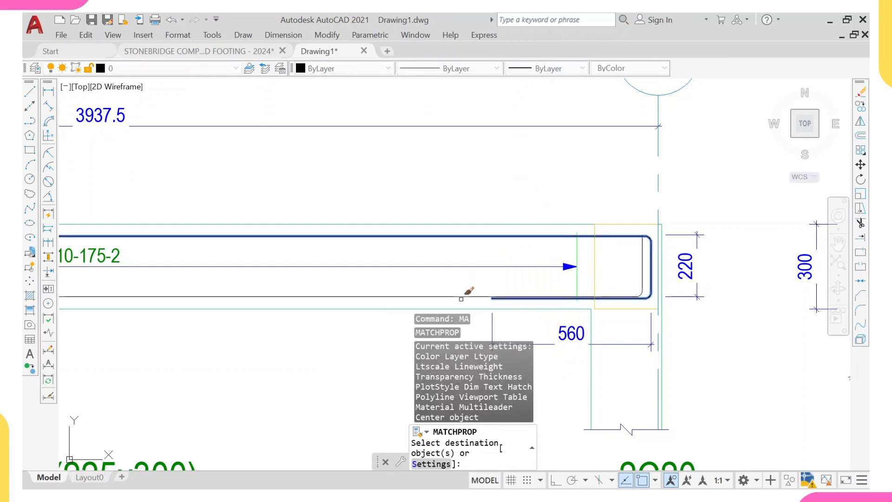
{"action": "scroll", "coordinate": [469, 291], "scroll_direction": "down", "scroll_amount": 6}
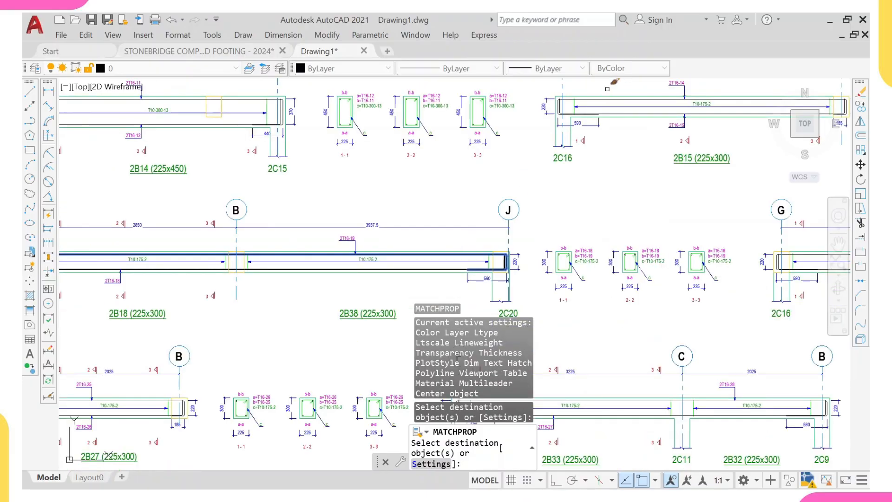
{"action": "left_click", "coordinate": [614, 115]}
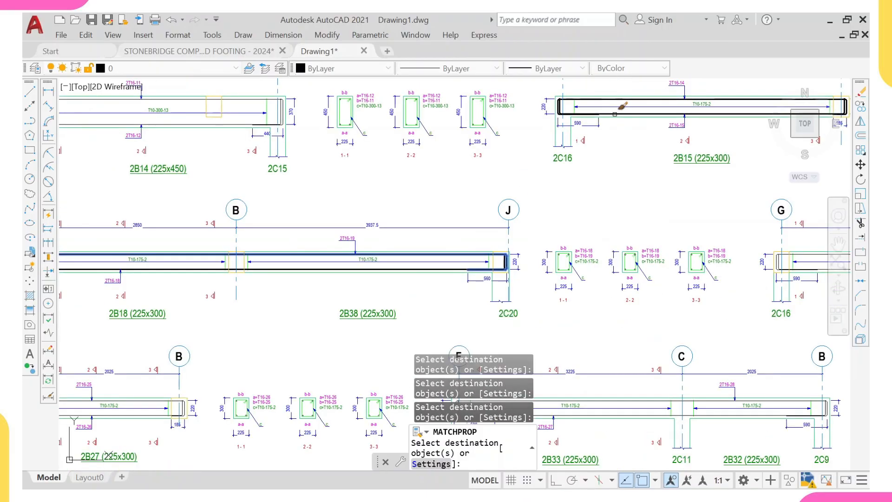
- Undo the property matching and the rebar lineweight change
{"action": "key", "text": "Escape"}
{"action": "key", "text": "ctrl+z"}
{"action": "key", "text": "ctrl+z"}
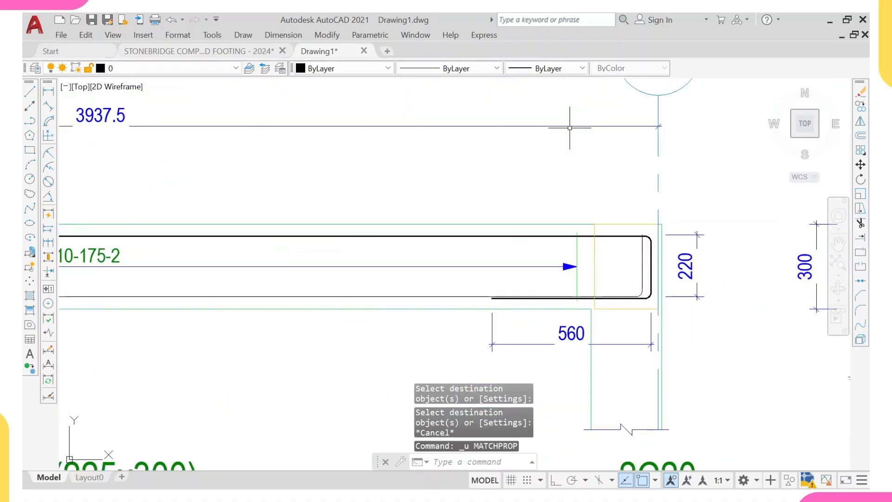
{"action": "scroll", "coordinate": [549, 164], "scroll_direction": "down", "scroll_amount": 10}
{"action": "scroll", "coordinate": [549, 164], "scroll_direction": "down", "scroll_amount": 8}
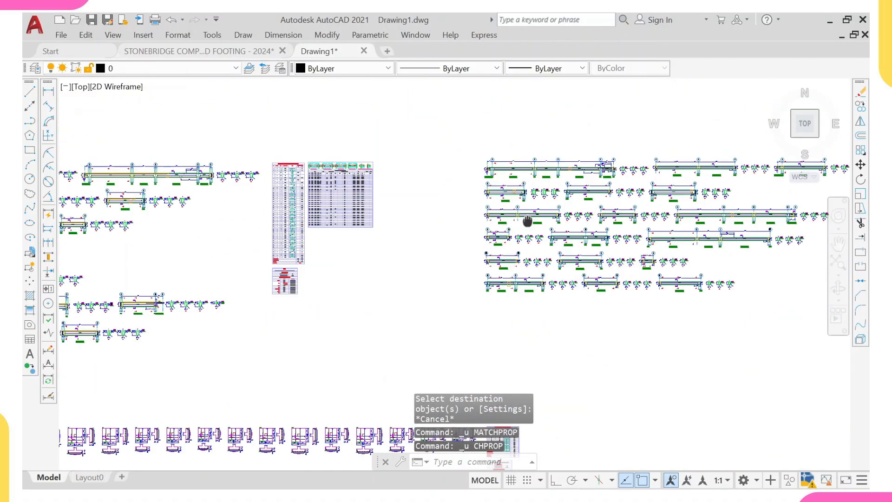
{"action": "scroll", "coordinate": [391, 145], "scroll_direction": "up", "scroll_amount": 8}
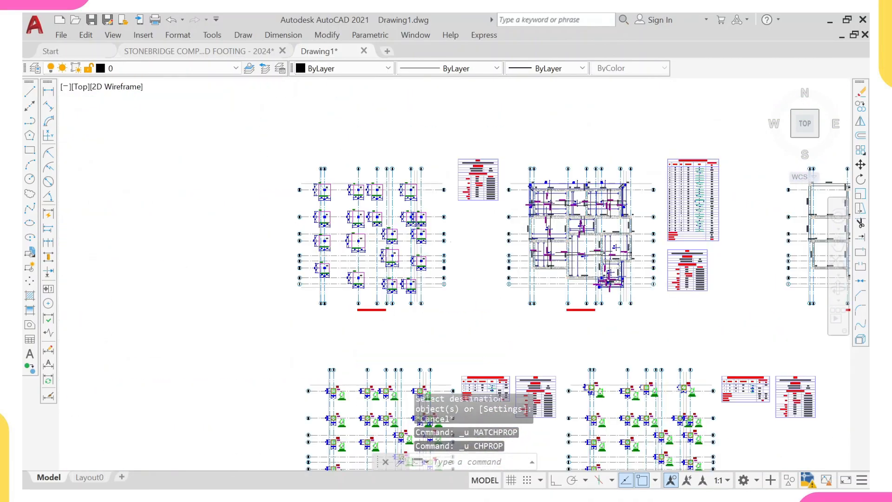
{"action": "middle_click_drag", "start_coordinate": [344, 266], "coordinate": [340, 226]}
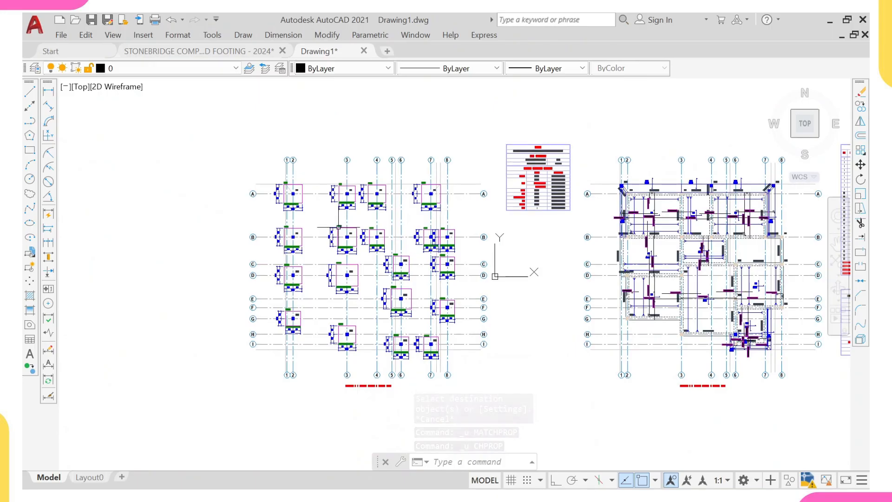
{"action": "mouse_move", "coordinate": [339, 227]}
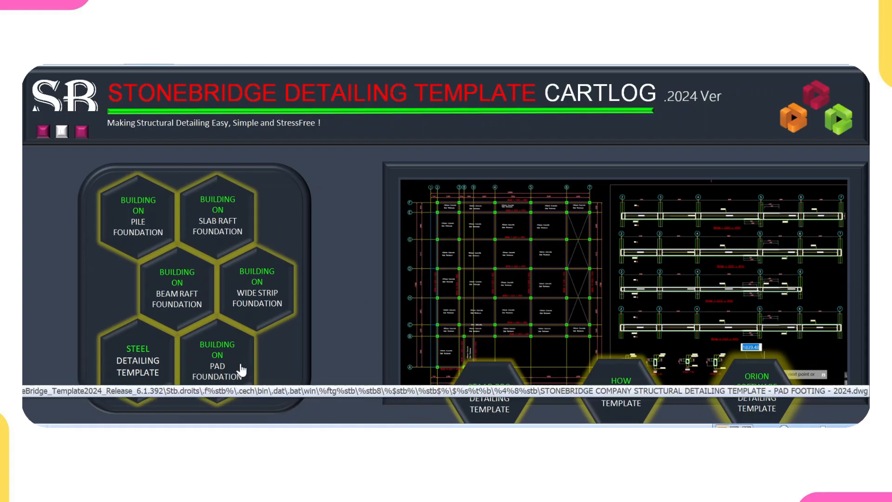
- Open the pad foundation drawing from the Stonebridge detailing template catalogue
{"action": "left_click", "coordinate": [258, 367]}
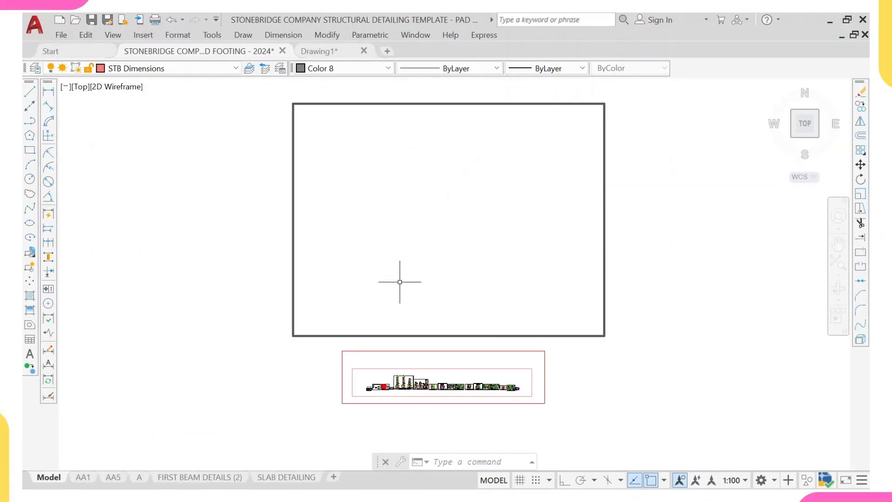
{"action": "scroll", "coordinate": [366, 259], "scroll_direction": "up", "scroll_amount": 5}
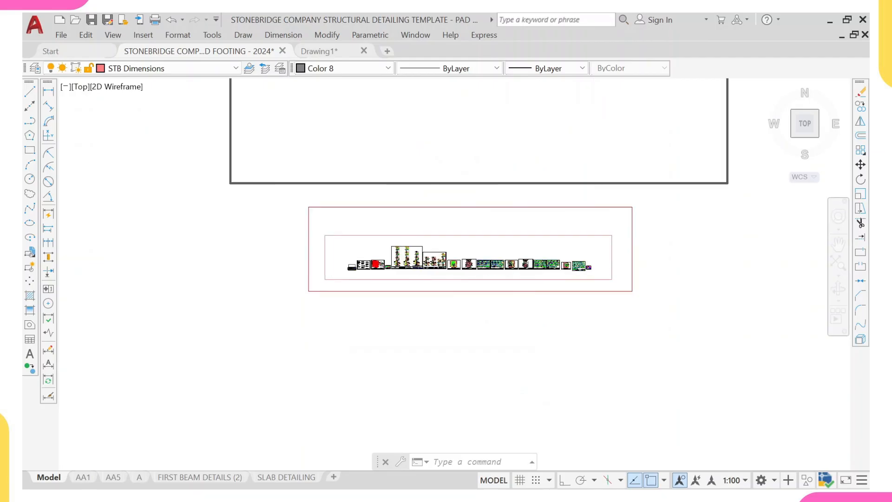
{"action": "scroll", "coordinate": [366, 259], "scroll_direction": "up", "scroll_amount": 5}
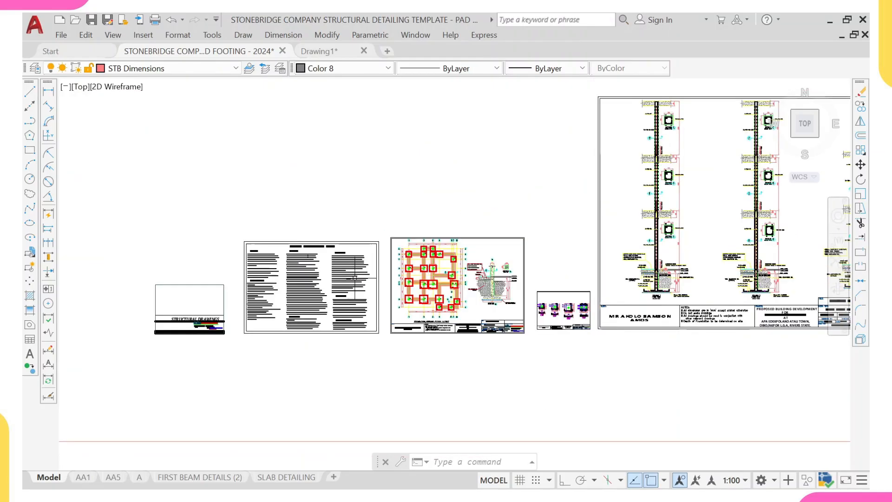
{"action": "scroll", "coordinate": [409, 258], "scroll_direction": "up", "scroll_amount": 4}
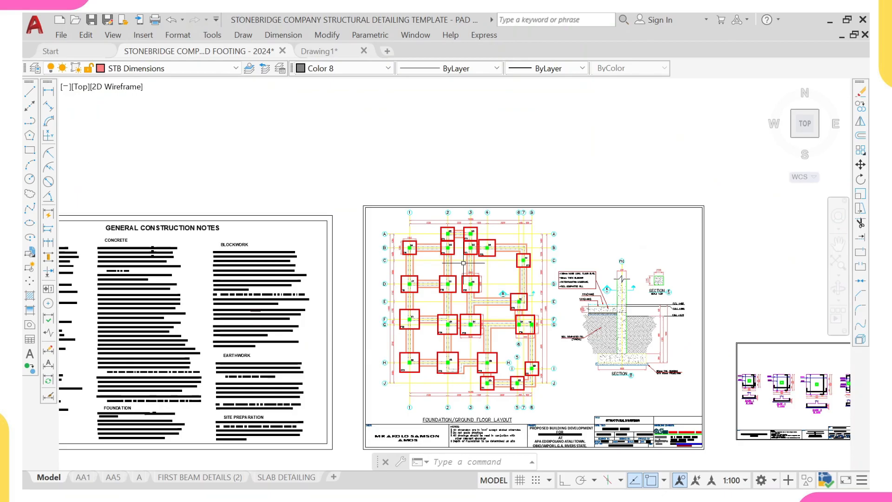
{"action": "scroll", "coordinate": [463, 263], "scroll_direction": "up", "scroll_amount": 5}
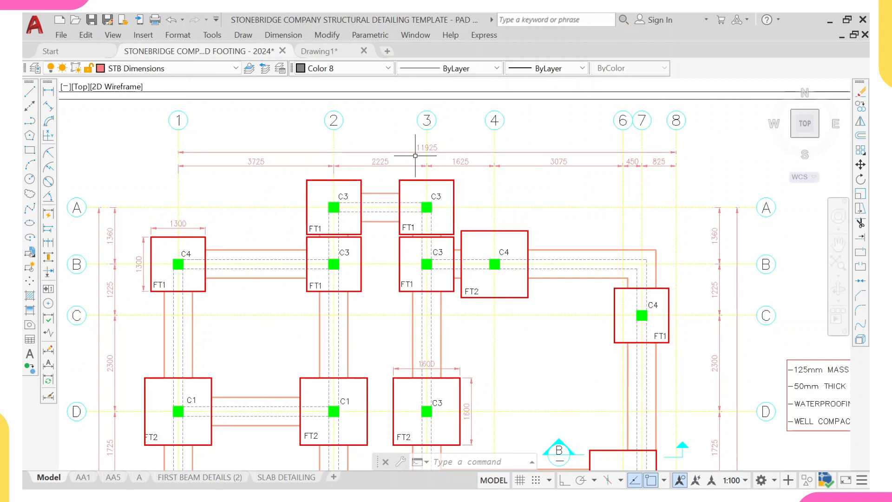
- Browse the template's foundation layout, column detail and beam detail sheets
{"action": "scroll", "coordinate": [416, 155], "scroll_direction": "down", "scroll_amount": 6}
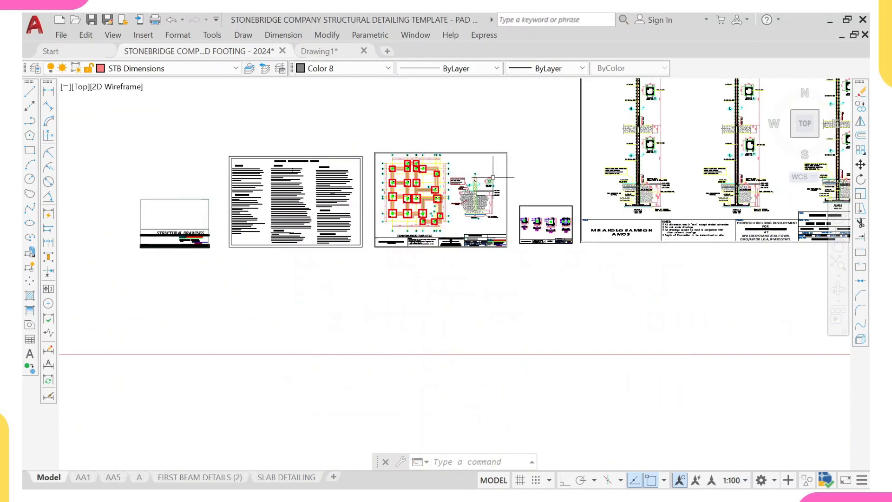
{"action": "middle_click_drag", "start_coordinate": [488, 181], "coordinate": [325, 223]}
{"action": "middle_click_drag", "start_coordinate": [364, 197], "coordinate": [150, 245]}
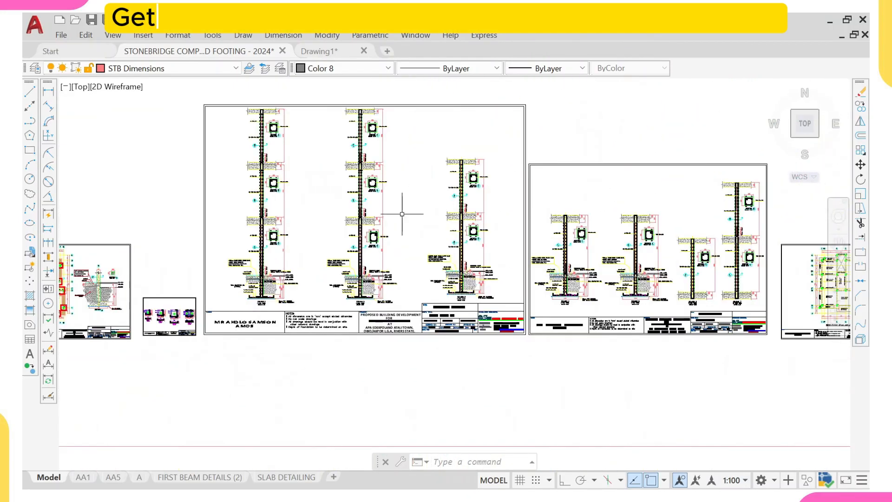
{"action": "scroll", "coordinate": [391, 174], "scroll_direction": "up", "scroll_amount": 6}
{"action": "scroll", "coordinate": [286, 207], "scroll_direction": "down", "scroll_amount": 6}
{"action": "scroll", "coordinate": [287, 347], "scroll_direction": "up", "scroll_amount": 6}
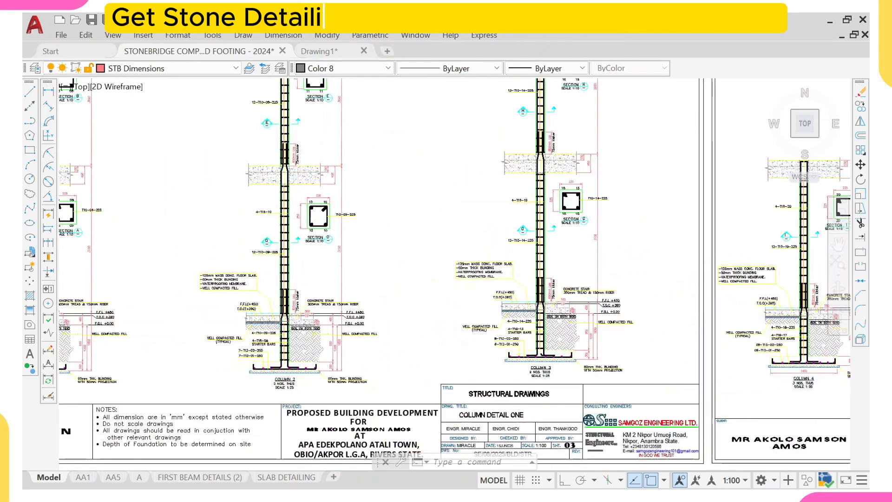
{"action": "scroll", "coordinate": [286, 347], "scroll_direction": "down", "scroll_amount": 5}
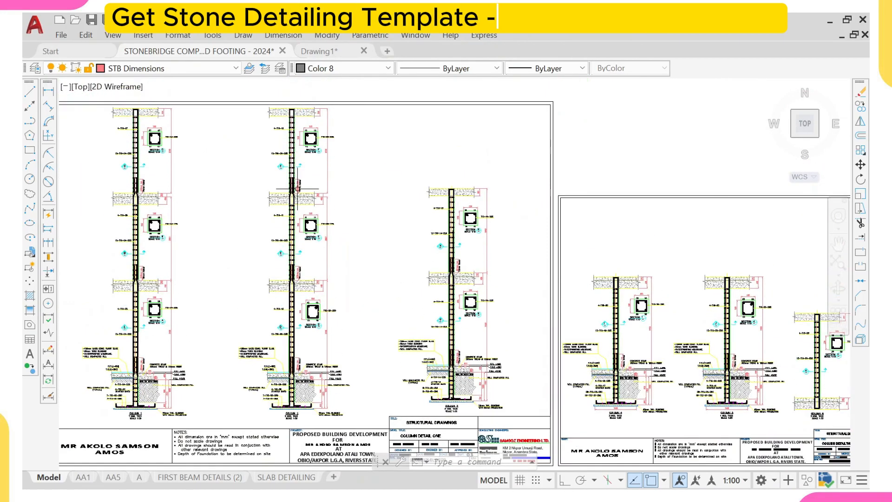
{"action": "scroll", "coordinate": [304, 119], "scroll_direction": "up", "scroll_amount": 5}
{"action": "scroll", "coordinate": [304, 119], "scroll_direction": "down", "scroll_amount": 5}
{"action": "middle_click_drag", "start_coordinate": [464, 229], "coordinate": [76, 242]}
{"action": "scroll", "coordinate": [511, 302], "scroll_direction": "up", "scroll_amount": 6}
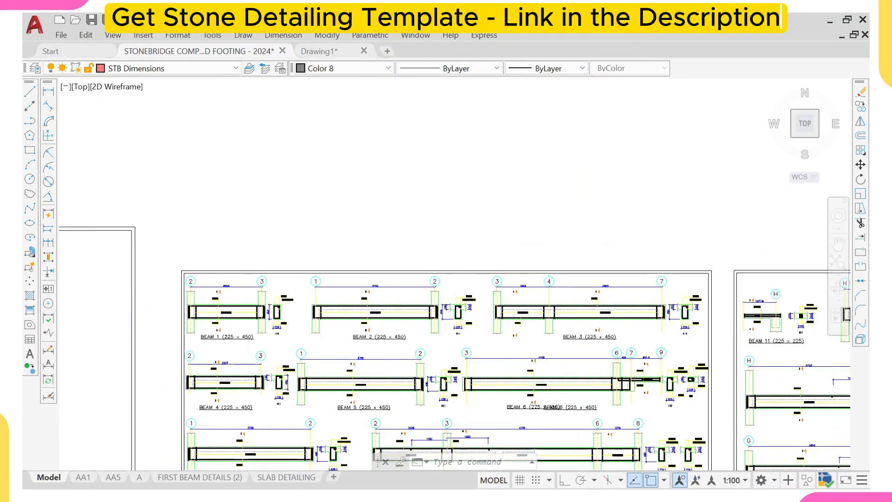
{"action": "scroll", "coordinate": [512, 302], "scroll_direction": "up", "scroll_amount": 4}
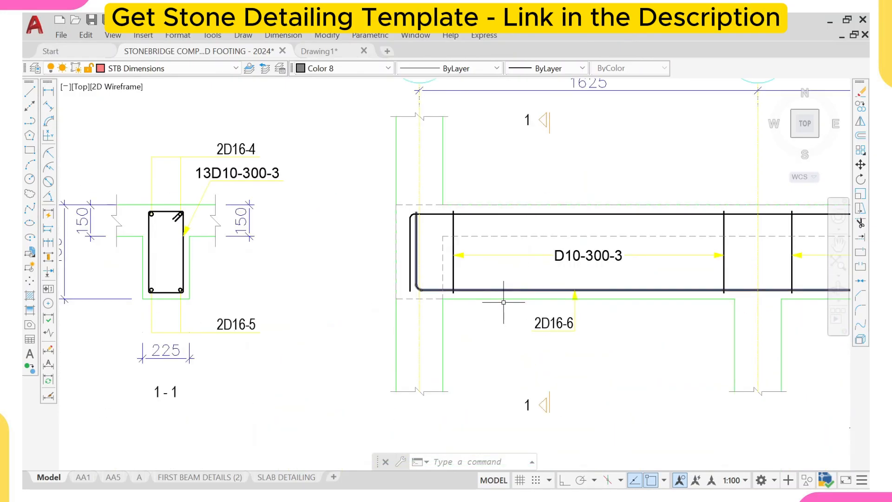
{"action": "scroll", "coordinate": [495, 295], "scroll_direction": "down", "scroll_amount": 8}
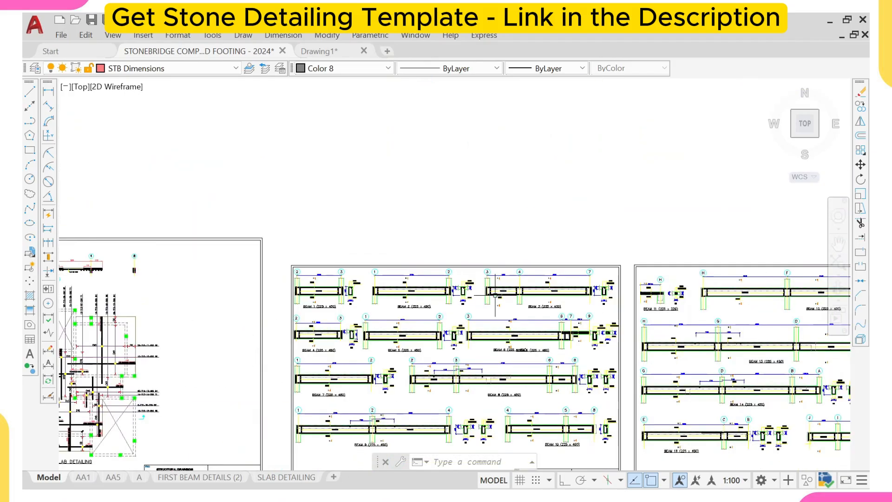
{"action": "scroll", "coordinate": [494, 296], "scroll_direction": "down", "scroll_amount": 6}
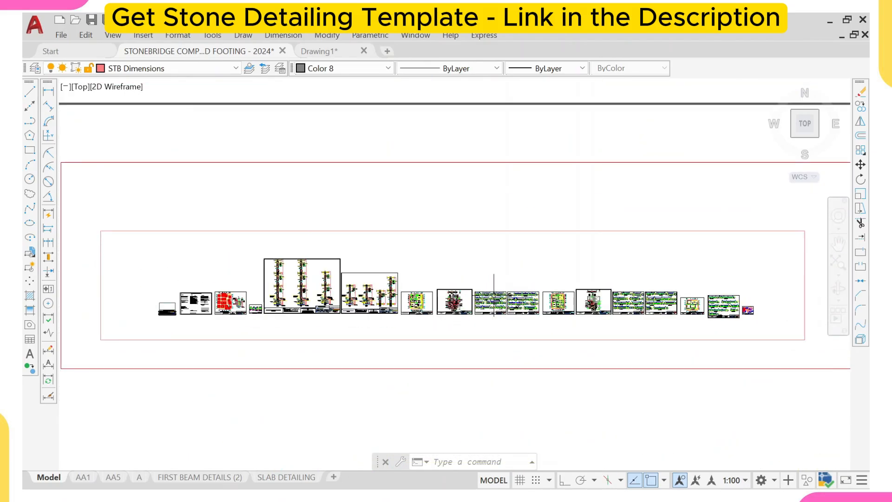
{"action": "middle_click_drag", "start_coordinate": [495, 295], "coordinate": [486, 311]}
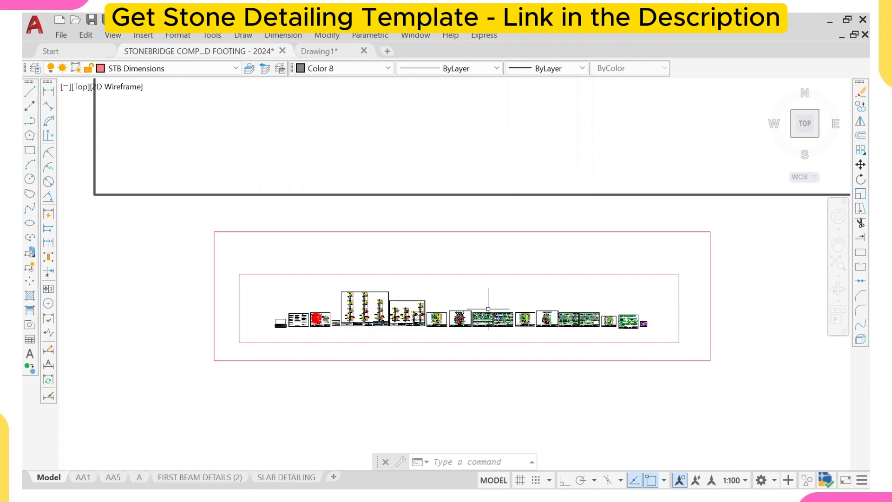
{"action": "middle_click_drag", "start_coordinate": [491, 284], "coordinate": [399, 351]}
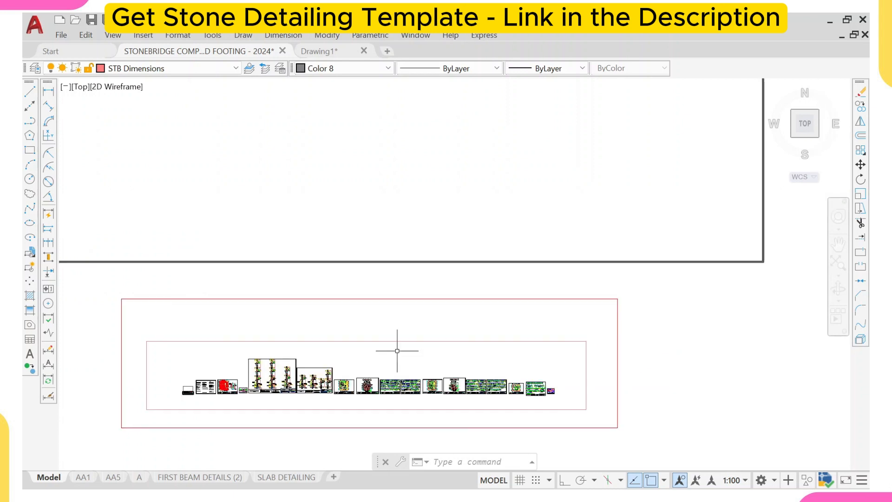
- Copy the footing layout plan from Drawing1 to the clipboard and switch back to the template drawing
{"action": "left_click", "coordinate": [324, 53]}
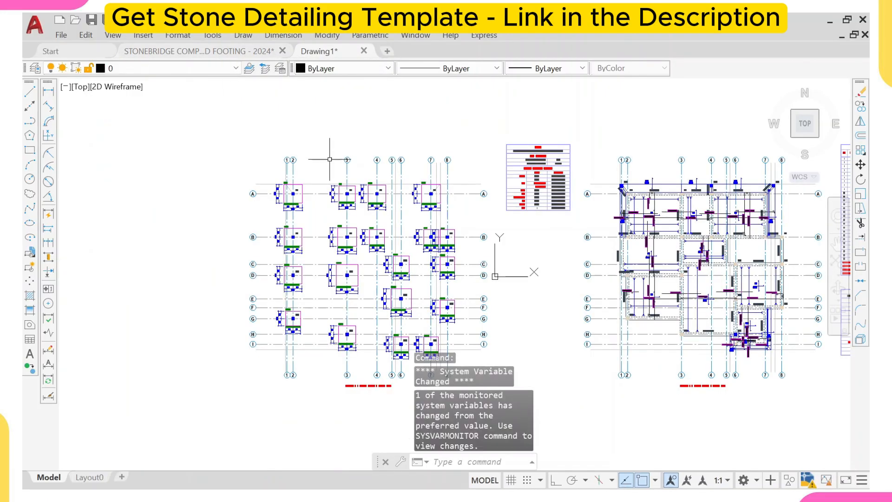
{"action": "scroll", "coordinate": [328, 190], "scroll_direction": "up", "scroll_amount": 2}
{"action": "scroll", "coordinate": [249, 149], "scroll_direction": "down", "scroll_amount": 2}
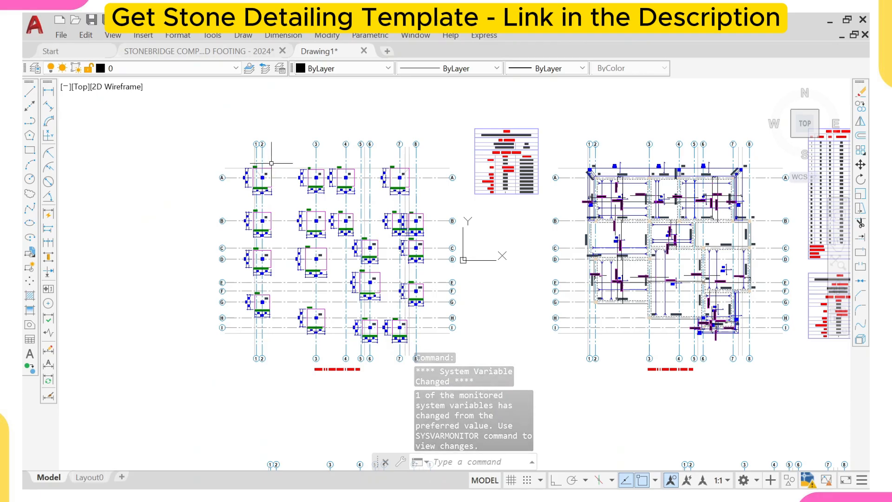
{"action": "left_click", "coordinate": [170, 108]}
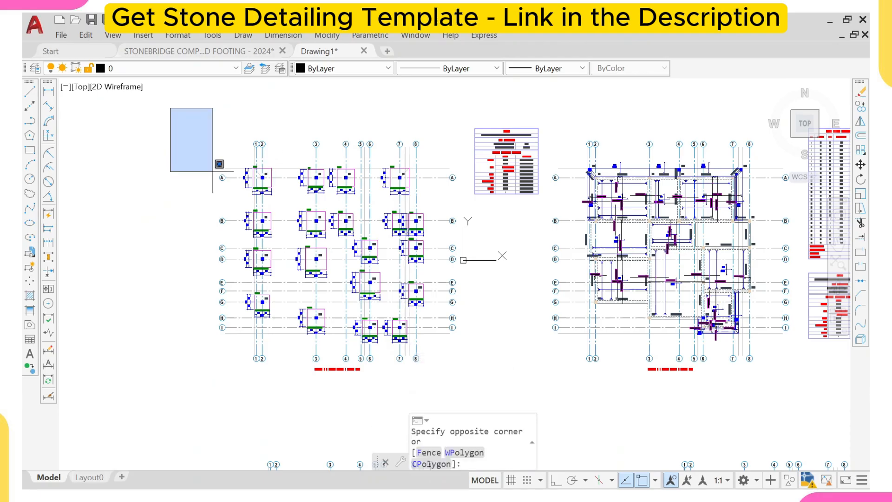
{"action": "left_click", "coordinate": [469, 402]}
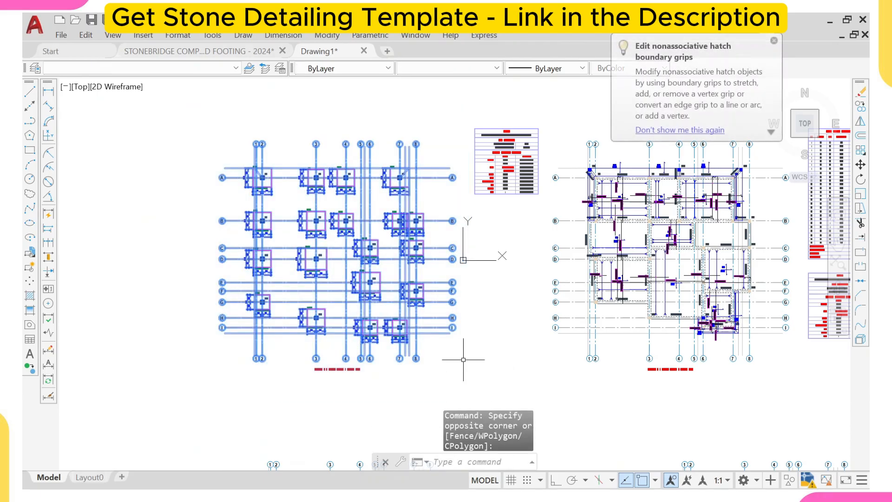
{"action": "key", "text": "ctrl+c"}
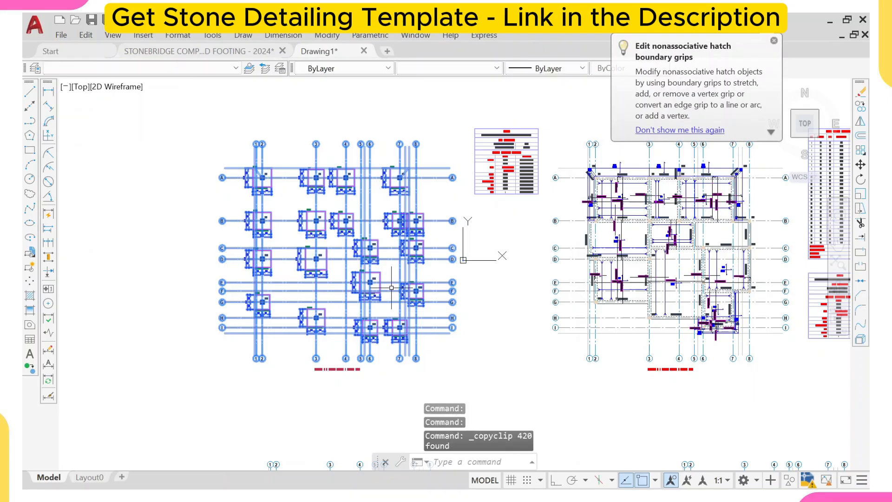
{"action": "left_click", "coordinate": [164, 52]}
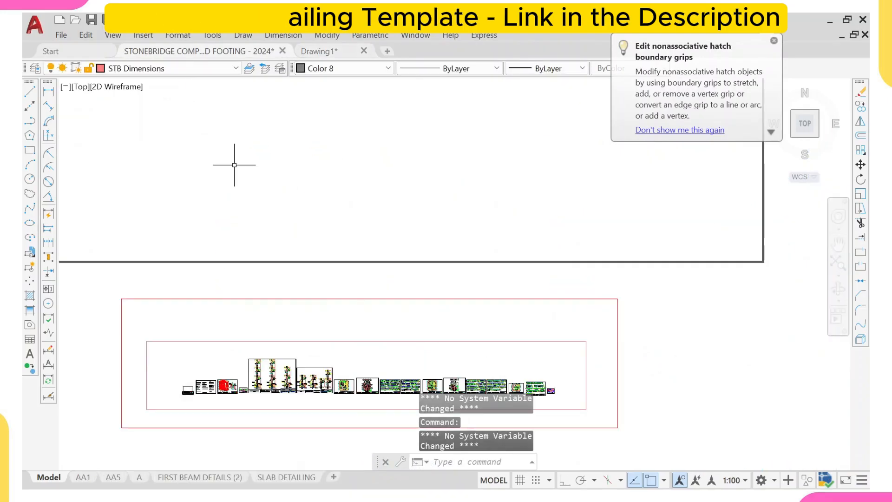
- Paste the copied footing layout plan into the template drawing's model space
{"action": "scroll", "coordinate": [246, 158], "scroll_direction": "up", "scroll_amount": 5}
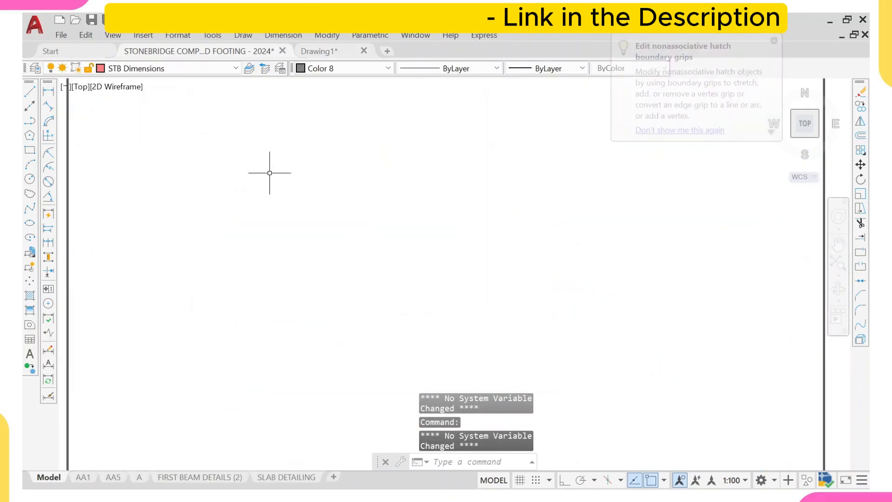
{"action": "key", "text": "ctrl+v"}
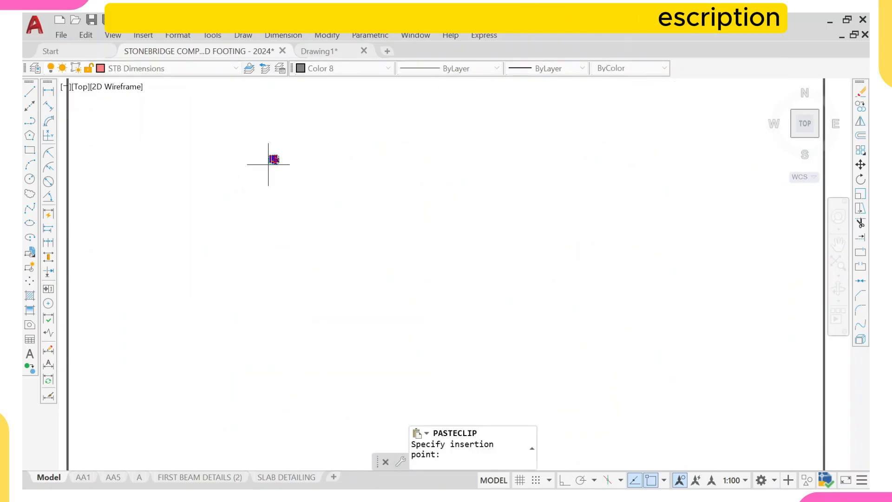
{"action": "left_click", "coordinate": [265, 151]}
{"action": "scroll", "coordinate": [269, 115], "scroll_direction": "up", "scroll_amount": 6}
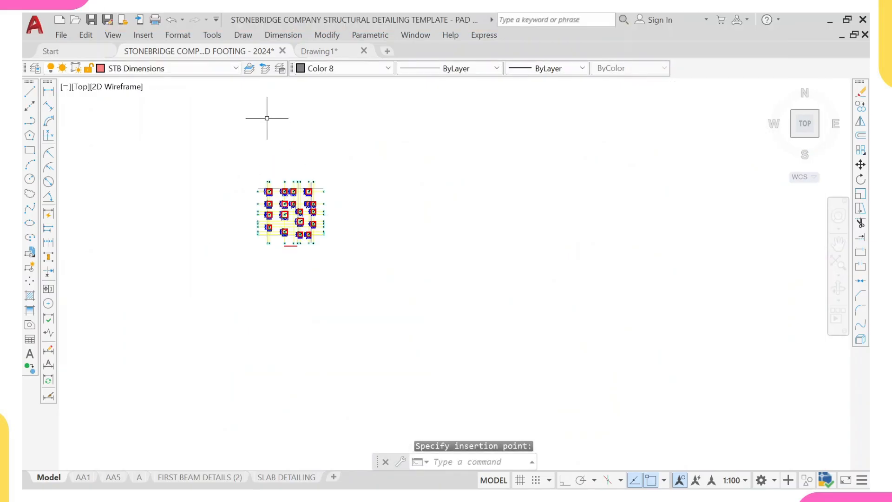
{"action": "scroll", "coordinate": [268, 213], "scroll_direction": "up", "scroll_amount": 5}
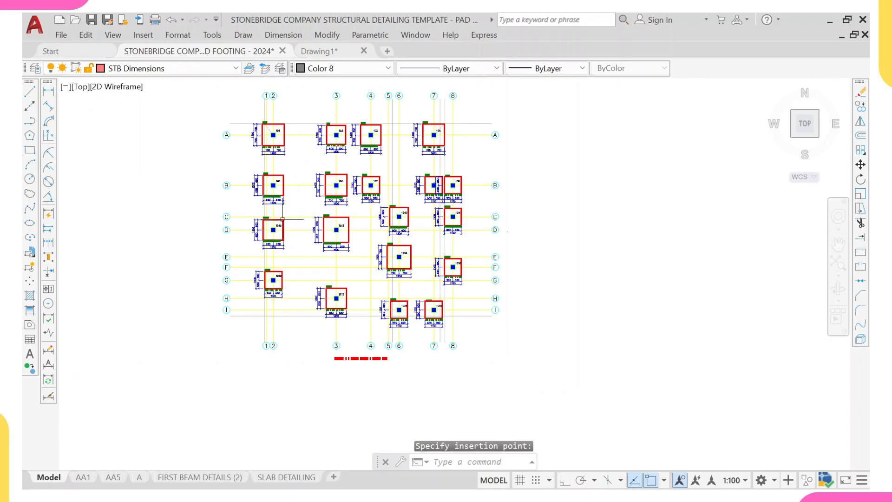
{"action": "scroll", "coordinate": [284, 220], "scroll_direction": "up", "scroll_amount": 3}
{"action": "left_click", "coordinate": [285, 220]}
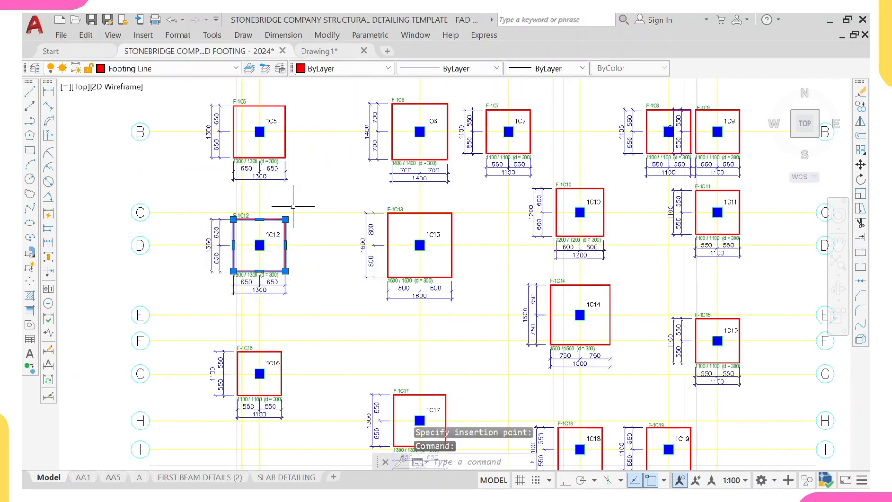
{"action": "left_click", "coordinate": [557, 69]}
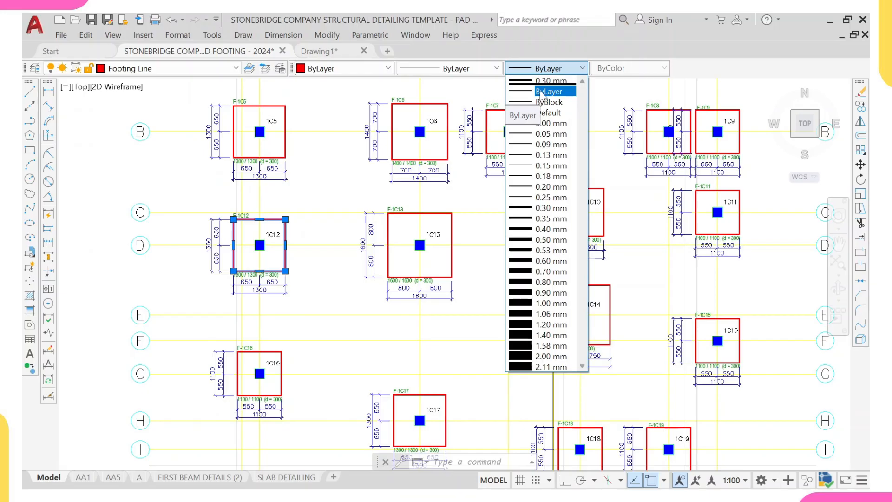
{"action": "left_click", "coordinate": [316, 210]}
{"action": "key", "text": "Escape"}
- Copy the template's foundation layout sheet and place the copy beside the pasted footing layout
{"action": "scroll", "coordinate": [293, 223], "scroll_direction": "down", "scroll_amount": 5}
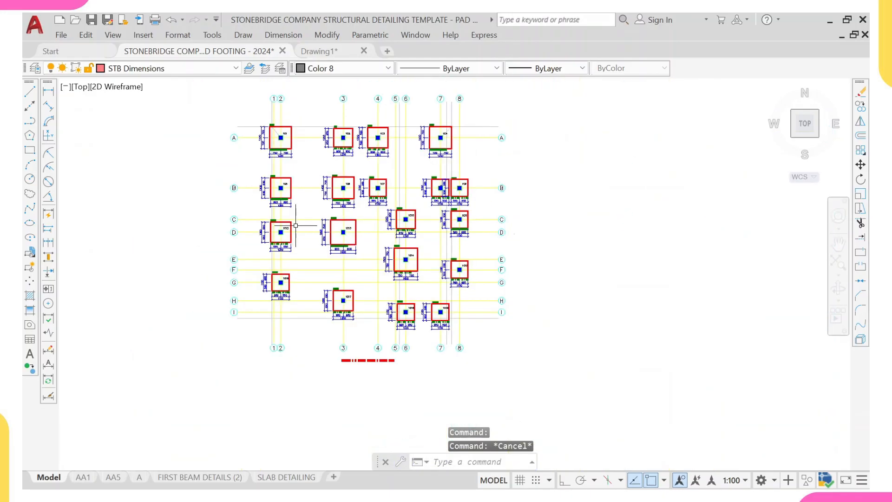
{"action": "scroll", "coordinate": [309, 197], "scroll_direction": "up", "scroll_amount": 5}
{"action": "scroll", "coordinate": [309, 197], "scroll_direction": "up", "scroll_amount": 2}
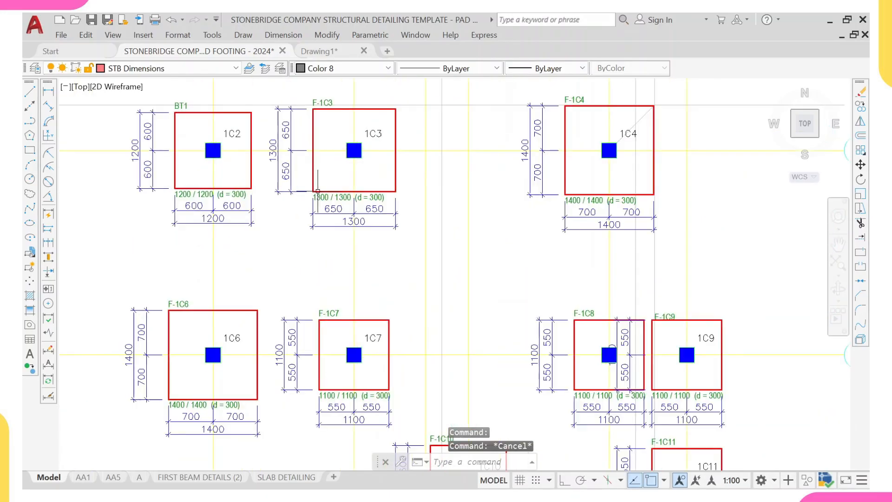
{"action": "scroll", "coordinate": [395, 234], "scroll_direction": "down", "scroll_amount": 15}
{"action": "scroll", "coordinate": [373, 219], "scroll_direction": "down", "scroll_amount": 2}
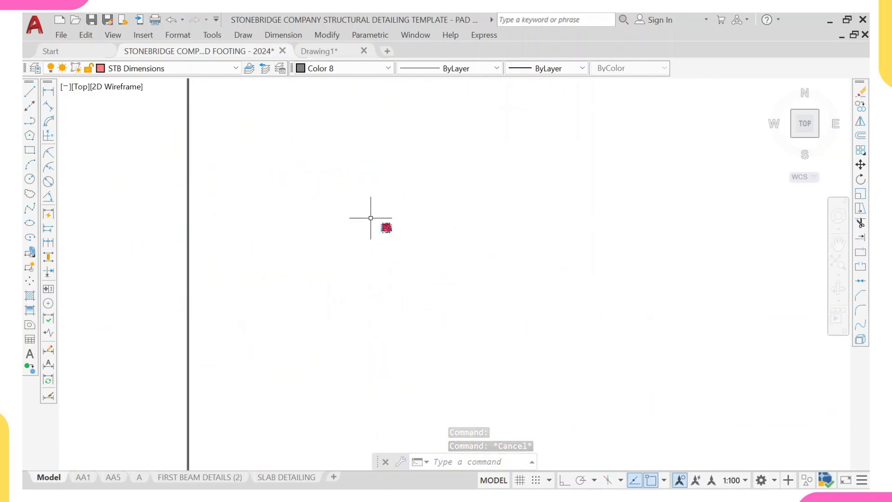
{"action": "scroll", "coordinate": [373, 219], "scroll_direction": "up", "scroll_amount": 3}
{"action": "scroll", "coordinate": [514, 333], "scroll_direction": "up", "scroll_amount": 2}
{"action": "scroll", "coordinate": [496, 324], "scroll_direction": "down", "scroll_amount": 8}
{"action": "scroll", "coordinate": [496, 324], "scroll_direction": "down", "scroll_amount": 2}
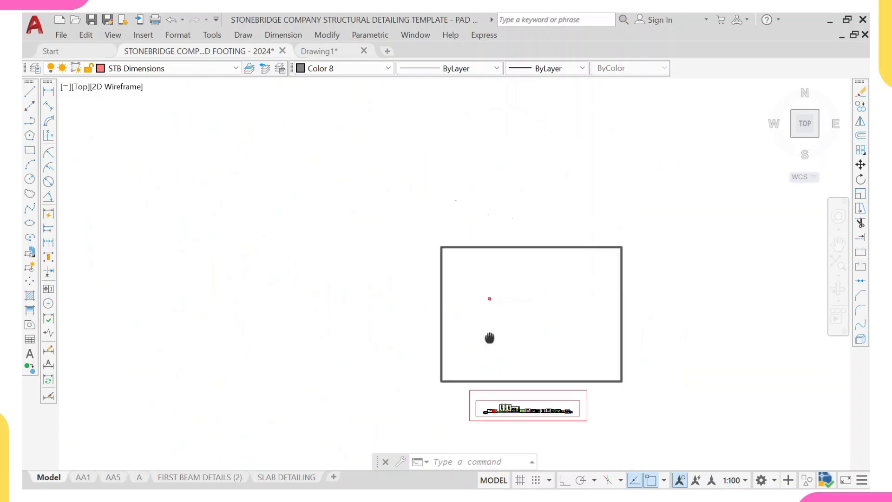
{"action": "middle_click_drag", "start_coordinate": [489, 338], "coordinate": [408, 253]}
{"action": "scroll", "coordinate": [430, 330], "scroll_direction": "up", "scroll_amount": 8}
{"action": "scroll", "coordinate": [340, 302], "scroll_direction": "up", "scroll_amount": 4}
{"action": "scroll", "coordinate": [345, 264], "scroll_direction": "up", "scroll_amount": 2}
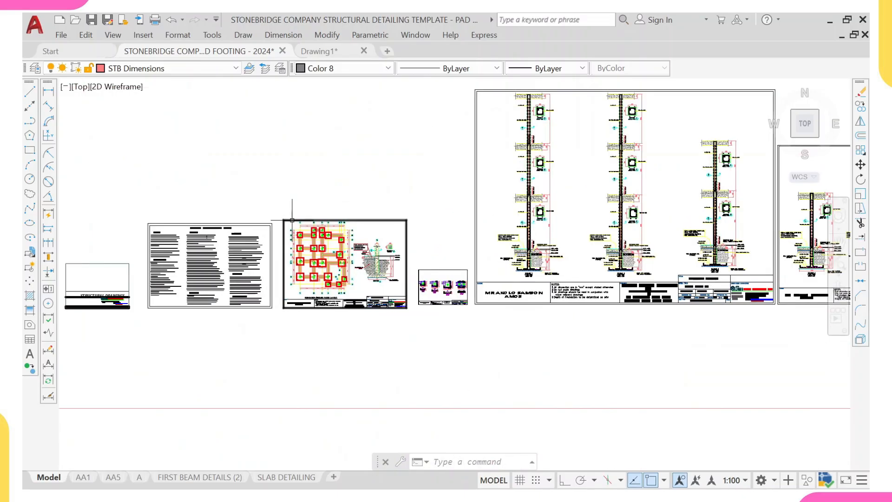
{"action": "left_click", "coordinate": [278, 195]}
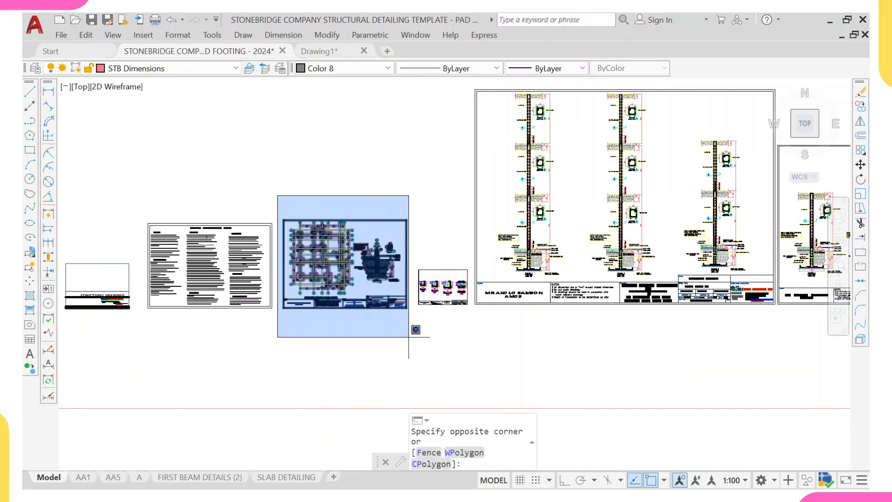
{"action": "left_click", "coordinate": [412, 330]}
{"action": "type", "text": "co"}
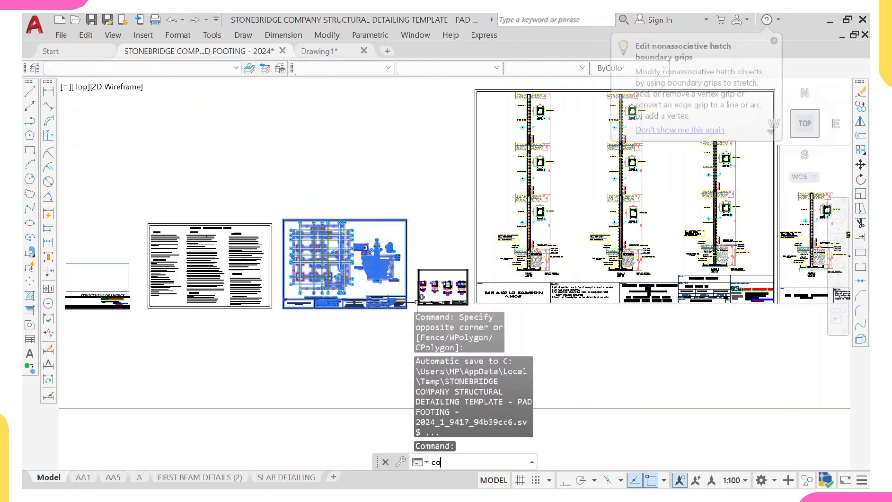
{"action": "key", "text": "Return"}
{"action": "left_click", "coordinate": [329, 262]}
{"action": "scroll", "coordinate": [338, 193], "scroll_direction": "down", "scroll_amount": 2}
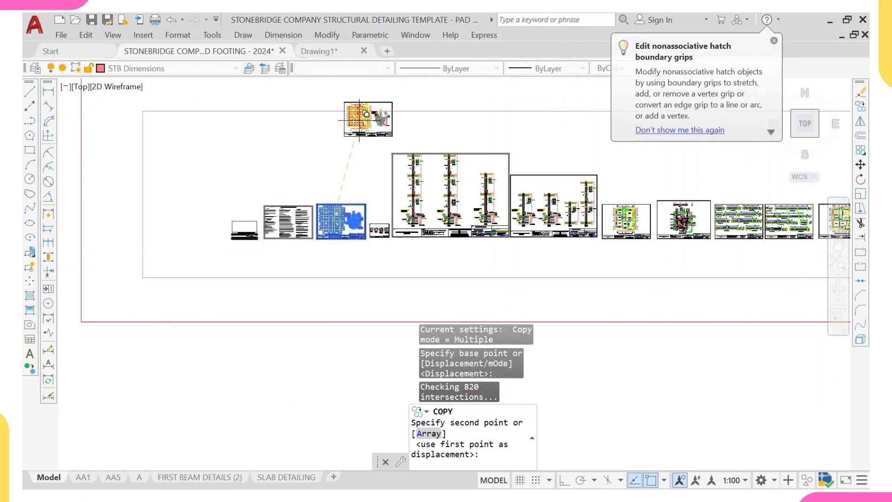
{"action": "scroll", "coordinate": [356, 111], "scroll_direction": "down", "scroll_amount": 2}
{"action": "middle_click_drag", "start_coordinate": [356, 111], "coordinate": [312, 322]}
{"action": "scroll", "coordinate": [334, 173], "scroll_direction": "down", "scroll_amount": 2}
{"action": "middle_click_drag", "start_coordinate": [324, 164], "coordinate": [321, 204]}
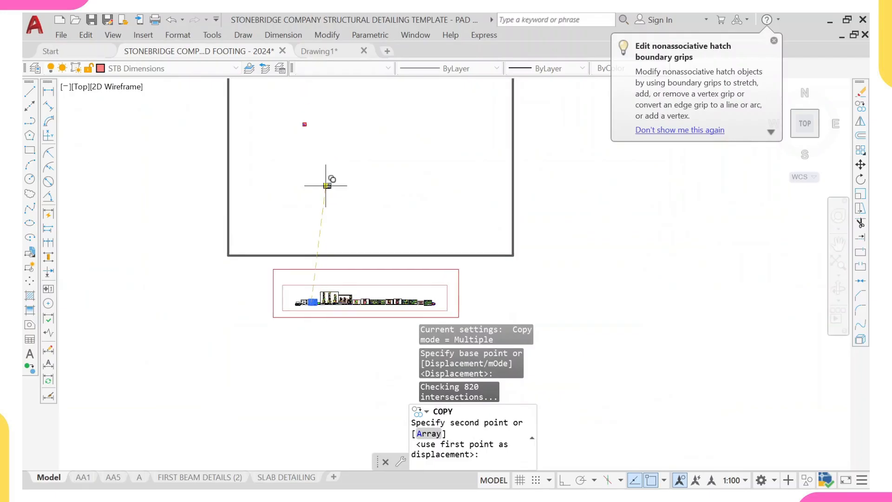
{"action": "scroll", "coordinate": [307, 121], "scroll_direction": "up", "scroll_amount": 8}
{"action": "scroll", "coordinate": [311, 154], "scroll_direction": "up", "scroll_amount": 4}
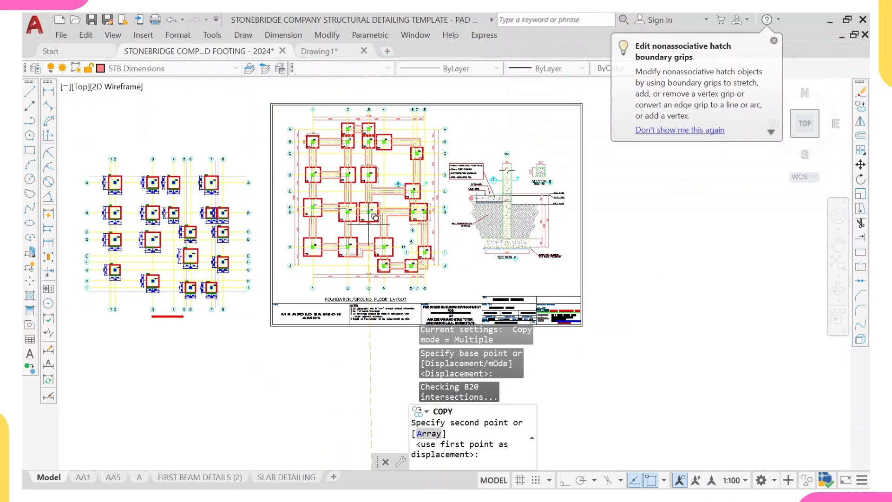
{"action": "scroll", "coordinate": [385, 237], "scroll_direction": "down", "scroll_amount": 2}
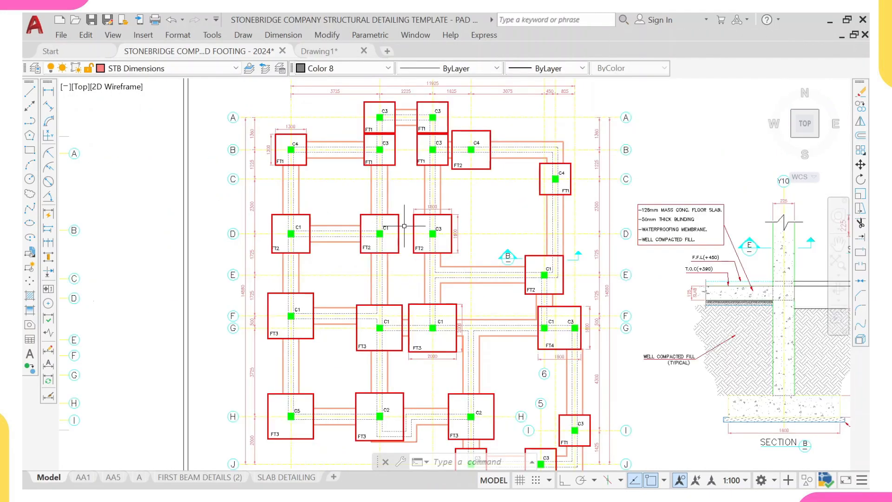
{"action": "scroll", "coordinate": [404, 226], "scroll_direction": "down", "scroll_amount": 2}
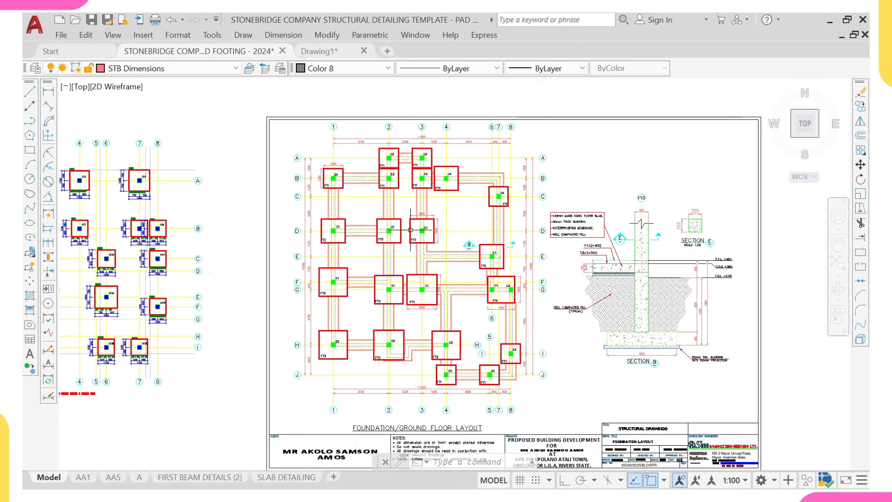
{"action": "middle_click_drag", "start_coordinate": [399, 227], "coordinate": [385, 204]}
{"action": "middle_click_drag", "start_coordinate": [351, 203], "coordinate": [431, 244]}
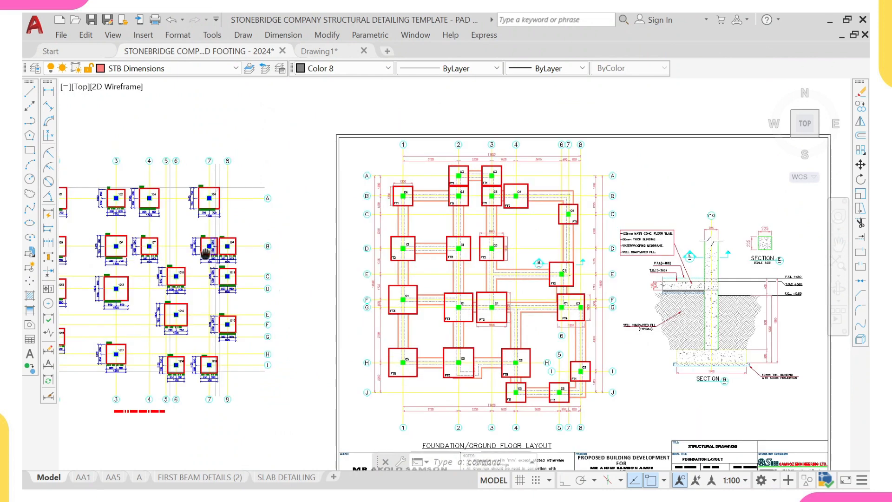
{"action": "middle_click_drag", "start_coordinate": [200, 251], "coordinate": [267, 248]}
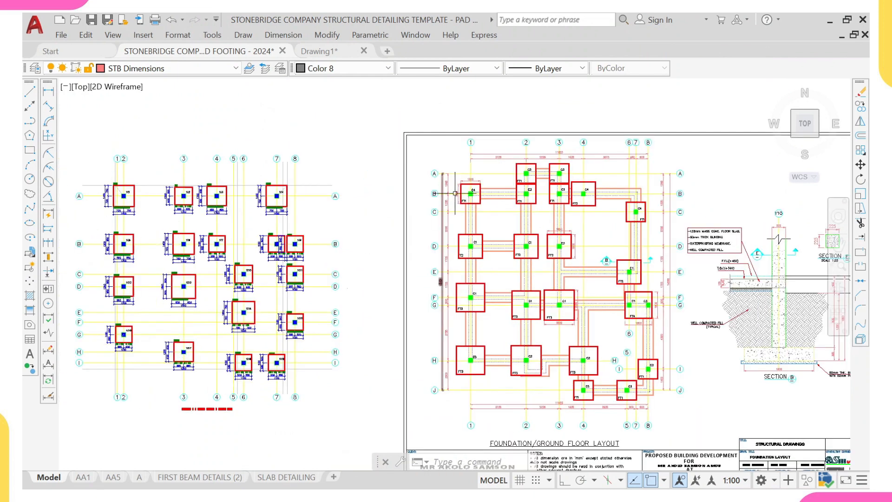
- Select the dimensions around footing 1C1 in the pasted layout
{"action": "scroll", "coordinate": [178, 201], "scroll_direction": "up", "scroll_amount": 4}
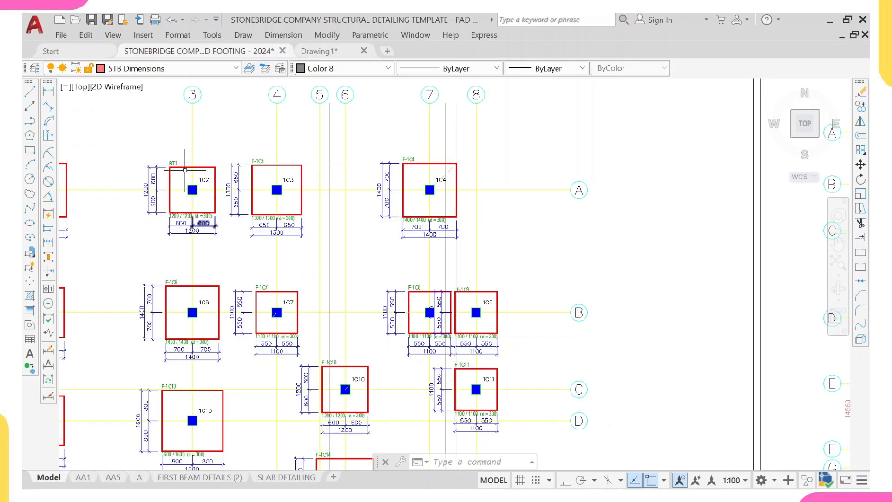
{"action": "scroll", "coordinate": [197, 175], "scroll_direction": "down", "scroll_amount": 5}
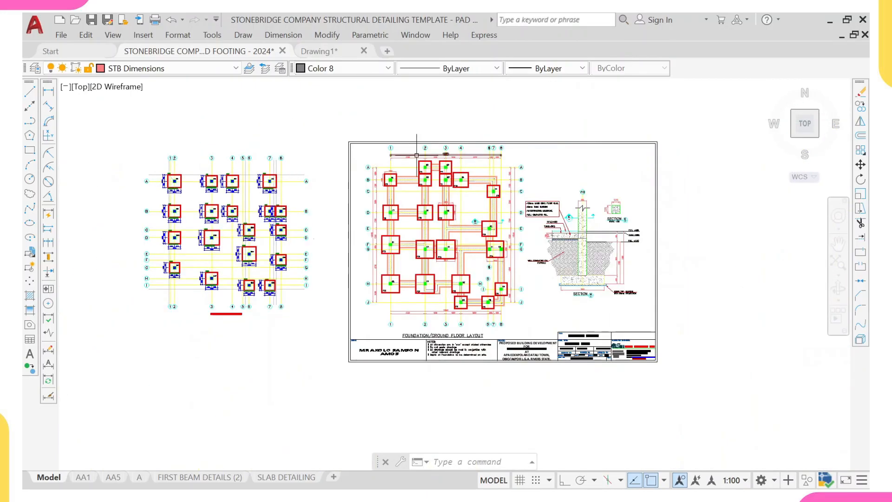
{"action": "scroll", "coordinate": [416, 155], "scroll_direction": "up", "scroll_amount": 6}
{"action": "scroll", "coordinate": [439, 180], "scroll_direction": "down", "scroll_amount": 6}
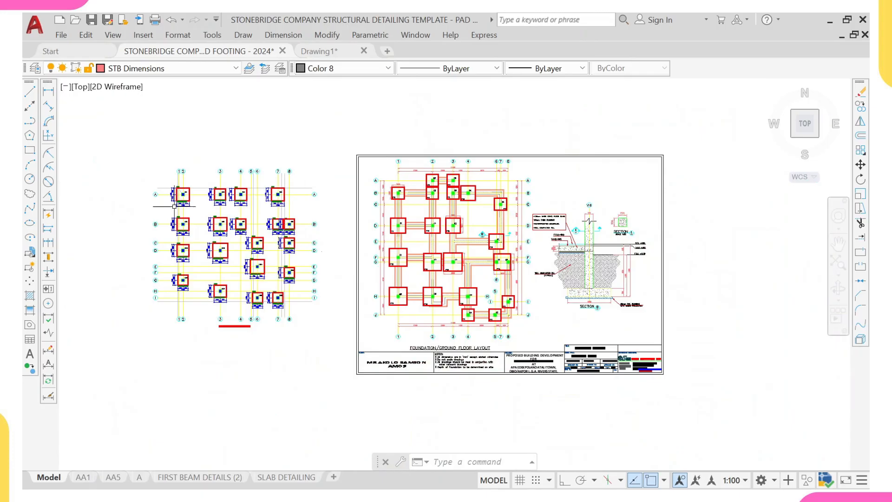
{"action": "scroll", "coordinate": [199, 202], "scroll_direction": "up", "scroll_amount": 7}
{"action": "scroll", "coordinate": [199, 202], "scroll_direction": "up", "scroll_amount": 2}
{"action": "left_click", "coordinate": [209, 193]}
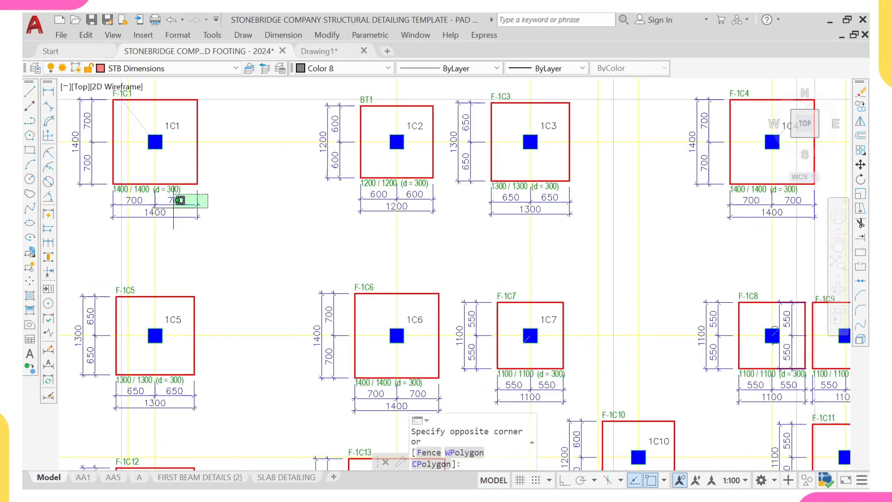
{"action": "left_click", "coordinate": [177, 221]}
{"action": "left_click", "coordinate": [174, 189]}
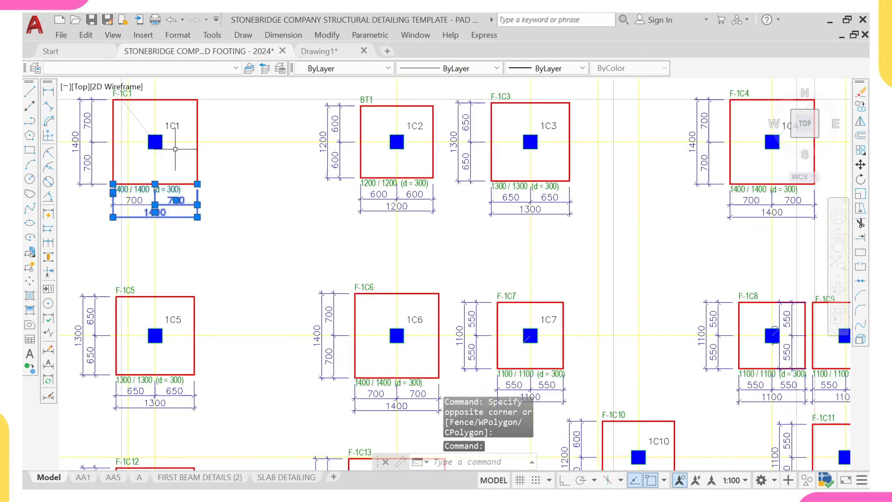
{"action": "left_click", "coordinate": [171, 126]}
{"action": "left_click", "coordinate": [88, 142]}
{"action": "middle_click_drag", "start_coordinate": [230, 59], "coordinate": [253, 119]}
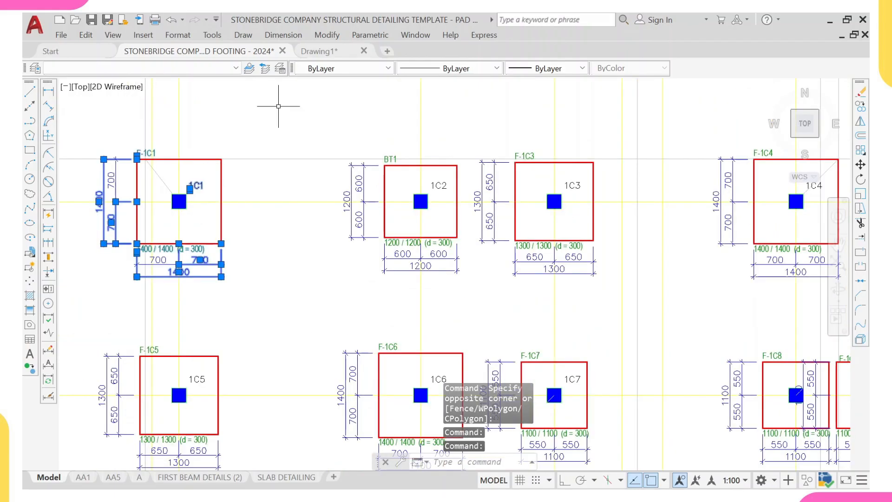
- Glance at Drawing1's model space and return to the template drawing
{"action": "mouse_move", "coordinate": [325, 52]}
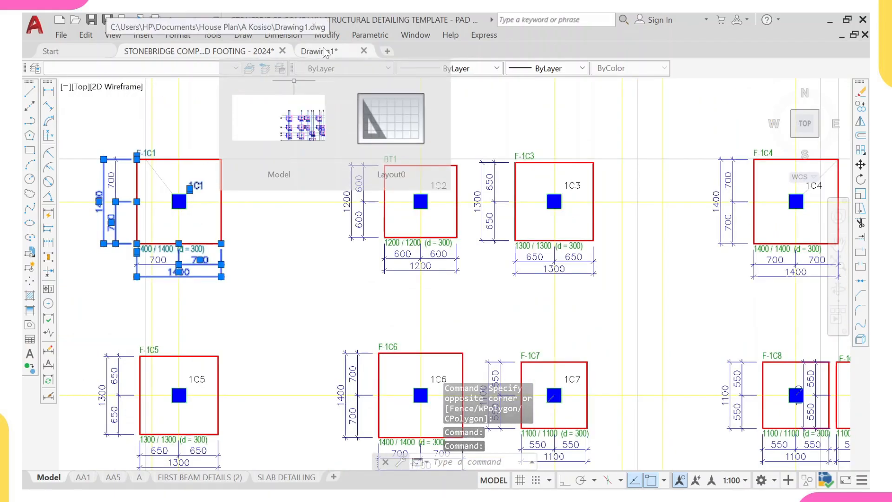
{"action": "left_click", "coordinate": [279, 117]}
{"action": "key", "text": "ctrl+Tab"}
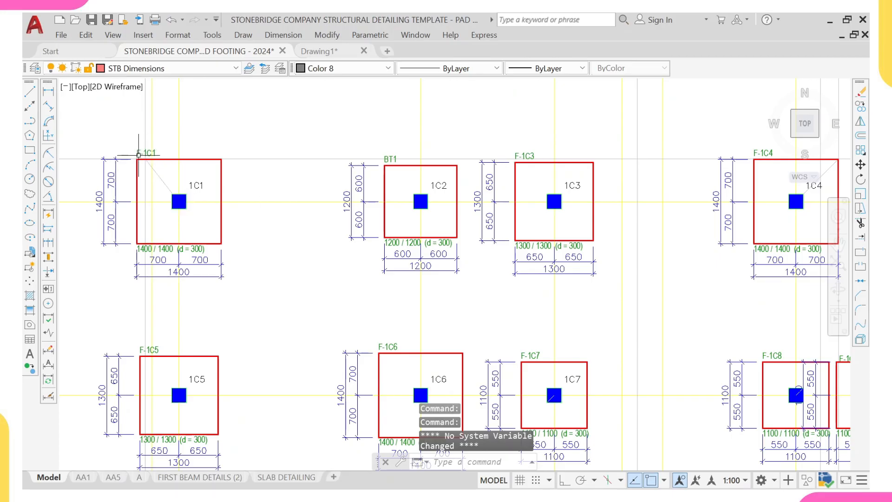
- Select footing 1C1's dimensions, select all similar dimensions, and erase them from the pasted layout
{"action": "left_click", "coordinate": [137, 153]}
{"action": "left_click", "coordinate": [125, 176]}
{"action": "left_click", "coordinate": [98, 192]}
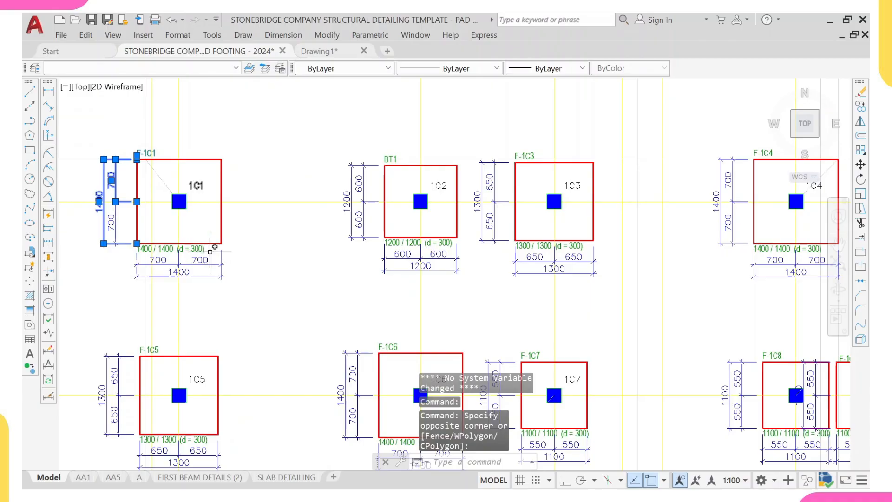
{"action": "left_click", "coordinate": [208, 248]}
{"action": "left_click", "coordinate": [199, 260]}
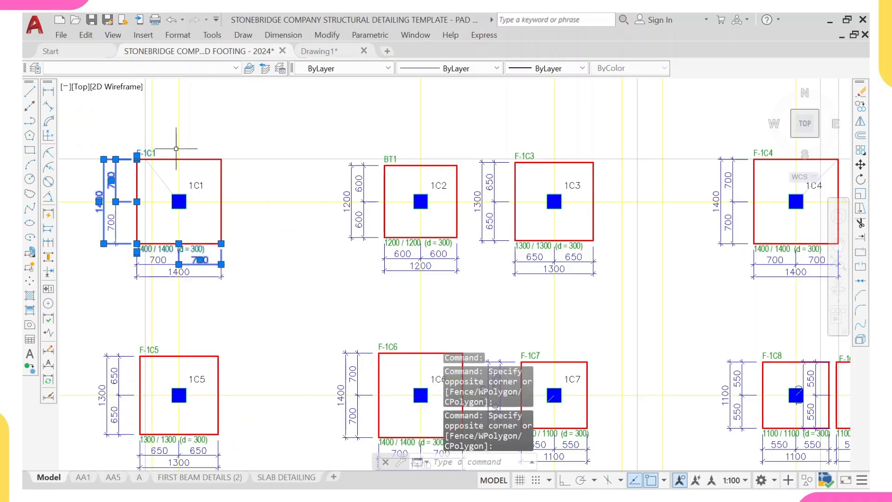
{"action": "right_click", "coordinate": [275, 120]}
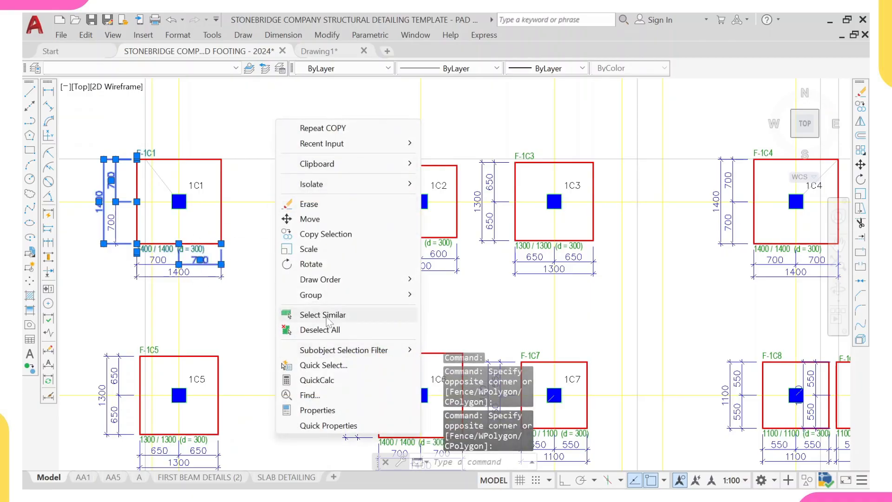
{"action": "left_click", "coordinate": [299, 312]}
{"action": "scroll", "coordinate": [356, 237], "scroll_direction": "down", "scroll_amount": 8}
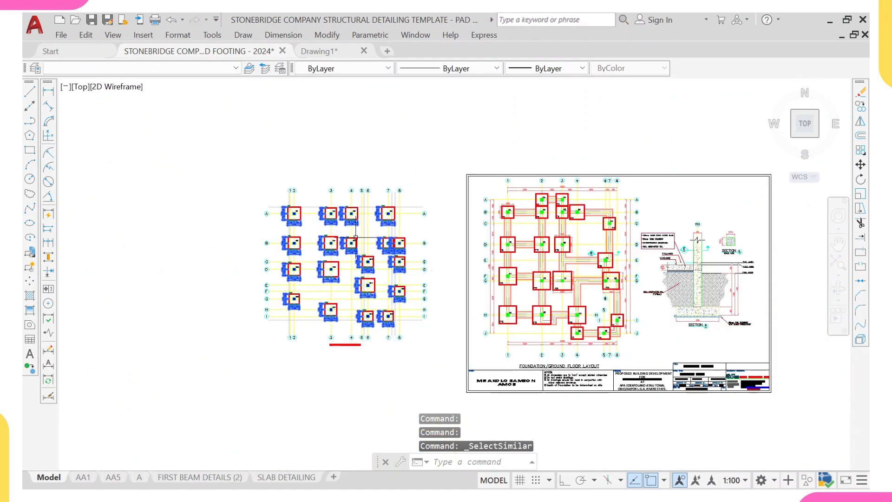
{"action": "type", "text": "E"}
{"action": "key", "text": "Return"}
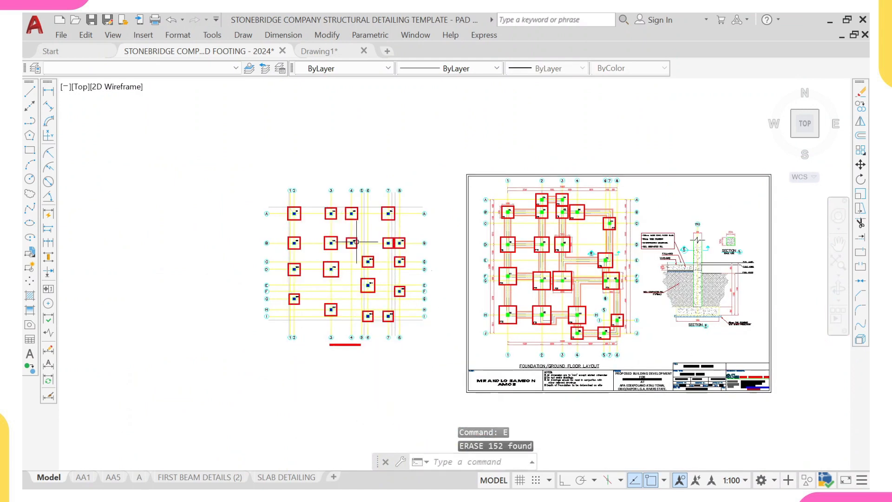
- Select column label 1C3 in the pasted layout, select all similar labels, and erase them
{"action": "scroll", "coordinate": [358, 227], "scroll_direction": "up", "scroll_amount": 8}
{"action": "scroll", "coordinate": [350, 189], "scroll_direction": "down", "scroll_amount": 2}
{"action": "scroll", "coordinate": [336, 171], "scroll_direction": "up", "scroll_amount": 5}
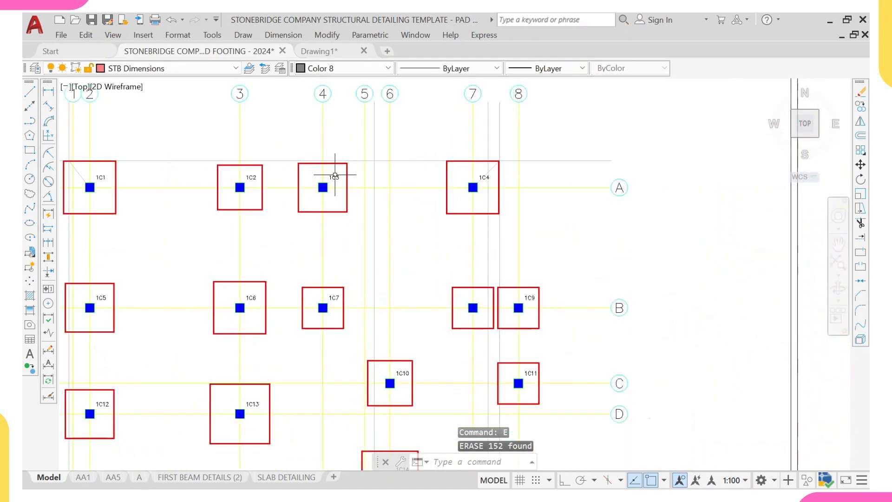
{"action": "left_click", "coordinate": [333, 179]}
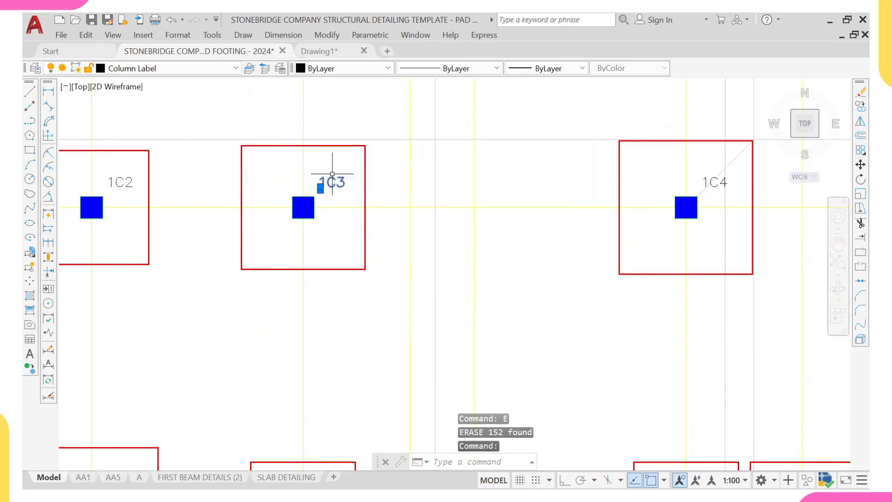
{"action": "right_click", "coordinate": [333, 179]}
{"action": "left_click", "coordinate": [377, 370]}
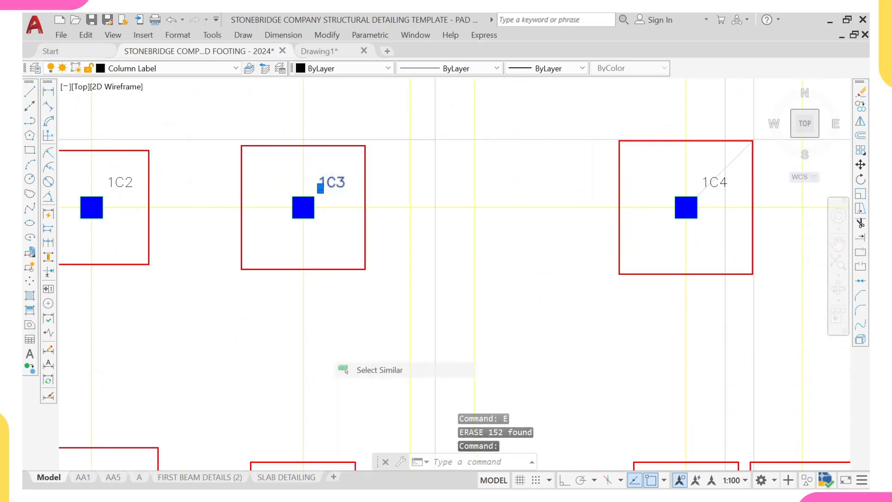
{"action": "type", "text": "E"}
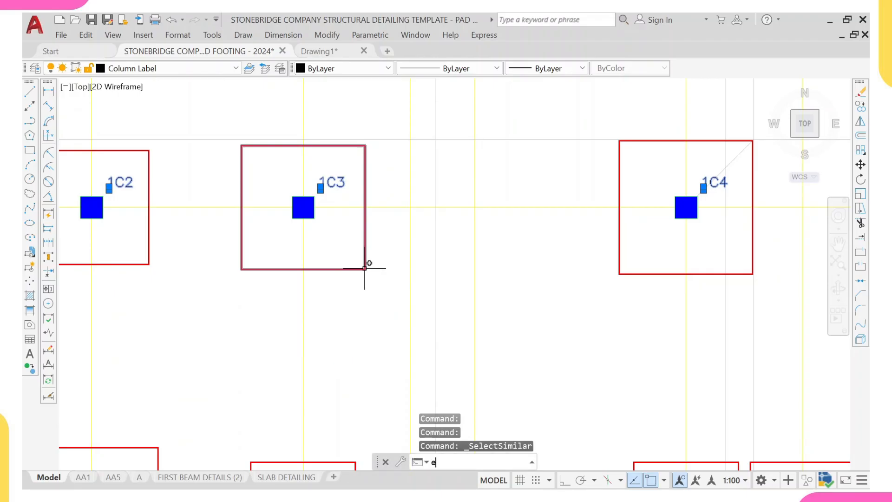
{"action": "key", "text": "Return"}
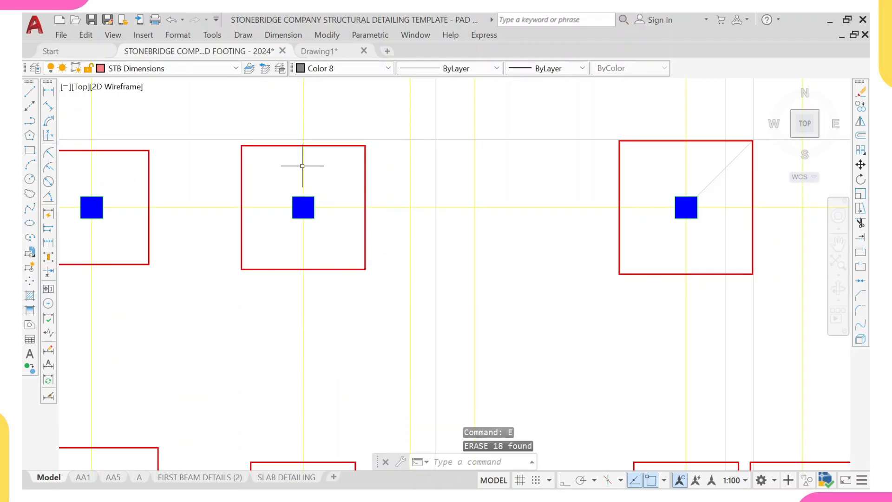
- Select the ghost axis boundary lines around the pasted layout, select all similar lines, and erase them
{"action": "scroll", "coordinate": [413, 200], "scroll_direction": "down", "scroll_amount": 4}
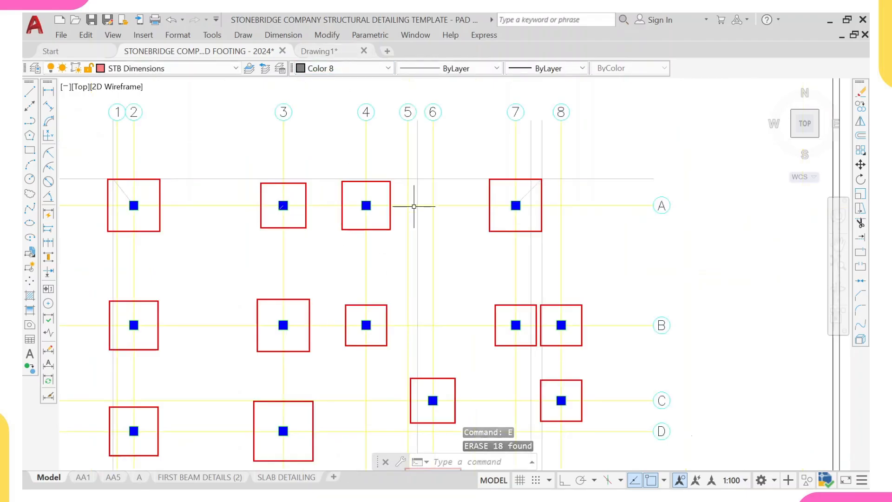
{"action": "scroll", "coordinate": [501, 231], "scroll_direction": "down", "scroll_amount": 6}
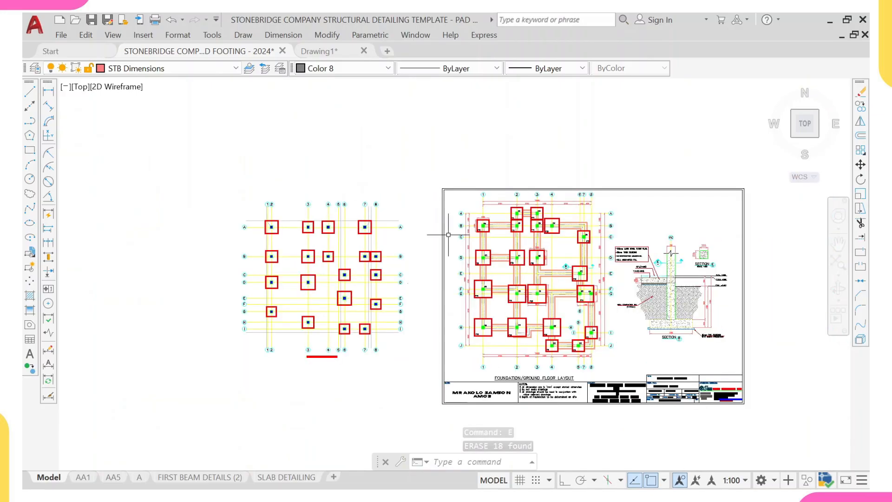
{"action": "scroll", "coordinate": [395, 228], "scroll_direction": "up", "scroll_amount": 8}
{"action": "left_click", "coordinate": [383, 160]}
{"action": "left_click", "coordinate": [350, 194]}
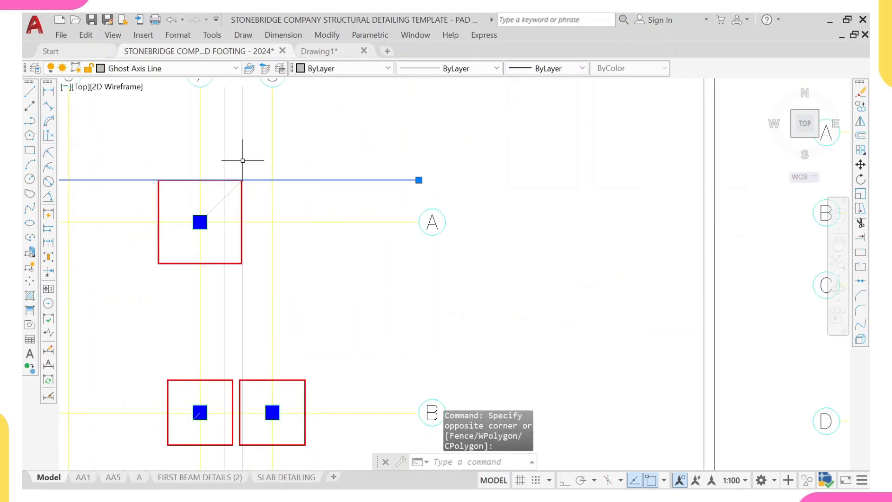
{"action": "scroll", "coordinate": [243, 161], "scroll_direction": "up", "scroll_amount": 2}
{"action": "left_click", "coordinate": [213, 143]}
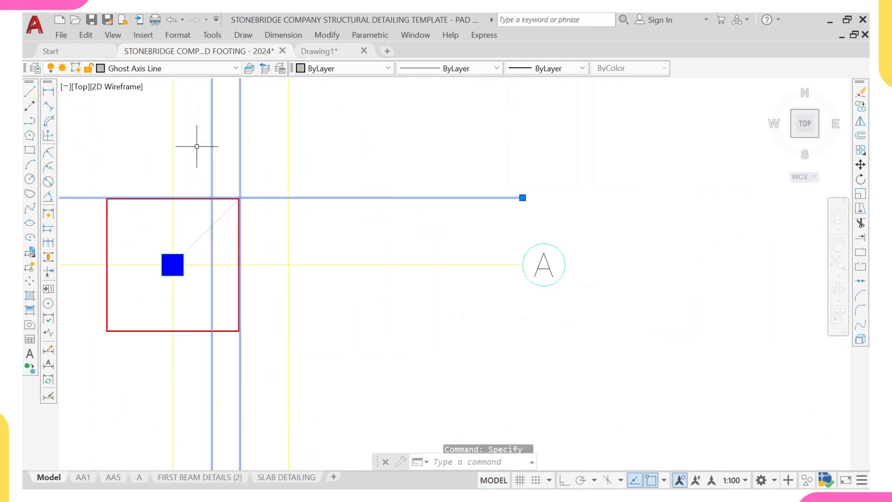
{"action": "scroll", "coordinate": [199, 156], "scroll_direction": "down", "scroll_amount": 4}
{"action": "middle_click_drag", "start_coordinate": [197, 168], "coordinate": [342, 163]}
{"action": "scroll", "coordinate": [190, 149], "scroll_direction": "down", "scroll_amount": 3}
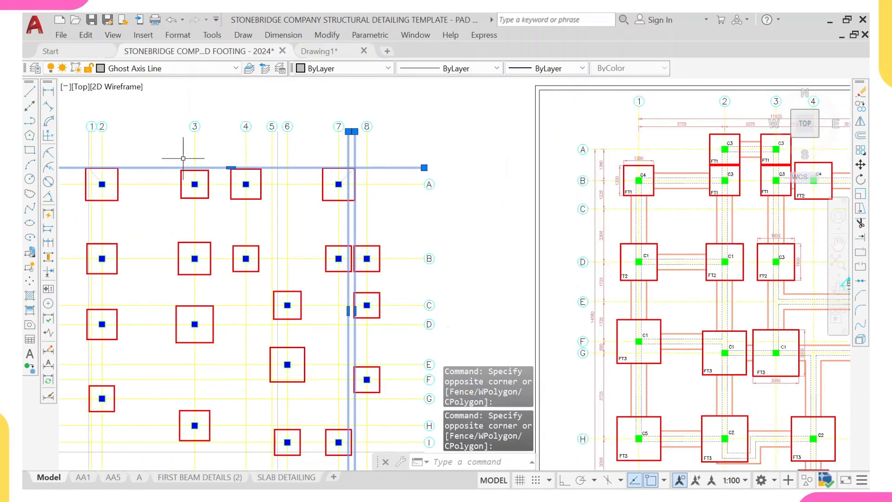
{"action": "scroll", "coordinate": [315, 175], "scroll_direction": "up", "scroll_amount": 6}
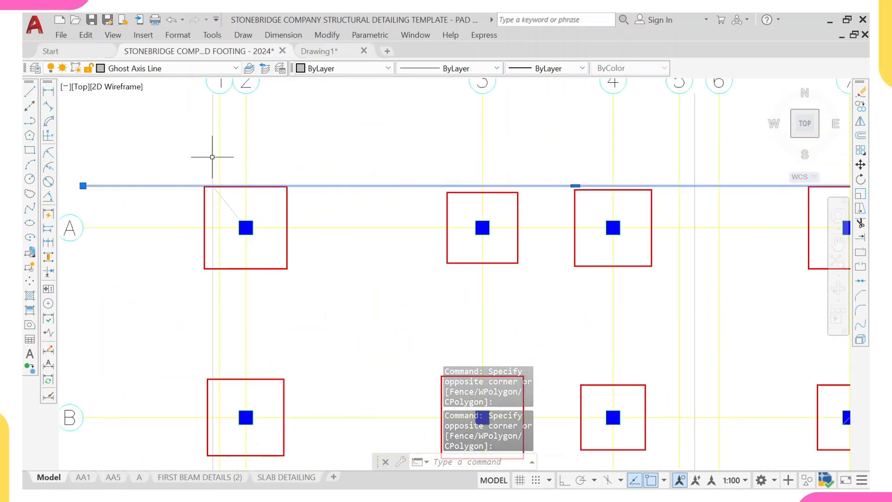
{"action": "left_click", "coordinate": [213, 157]}
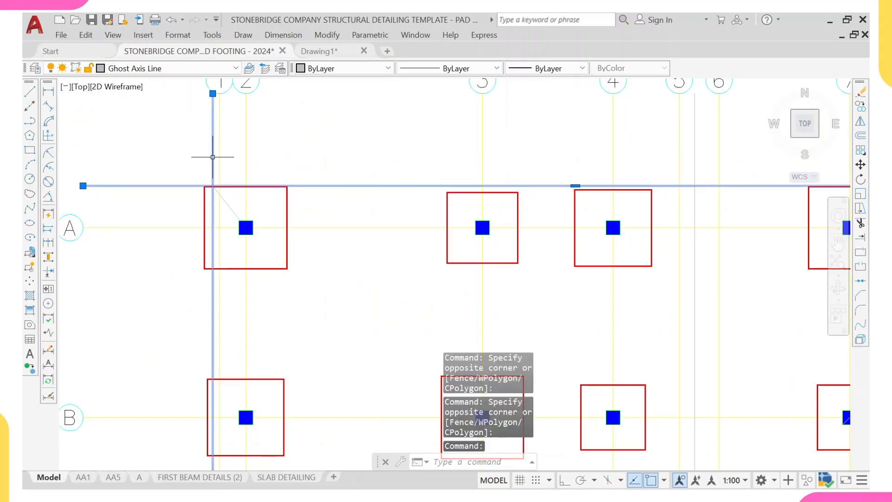
{"action": "scroll", "coordinate": [223, 177], "scroll_direction": "down", "scroll_amount": 3}
{"action": "scroll", "coordinate": [288, 307], "scroll_direction": "down", "scroll_amount": 3}
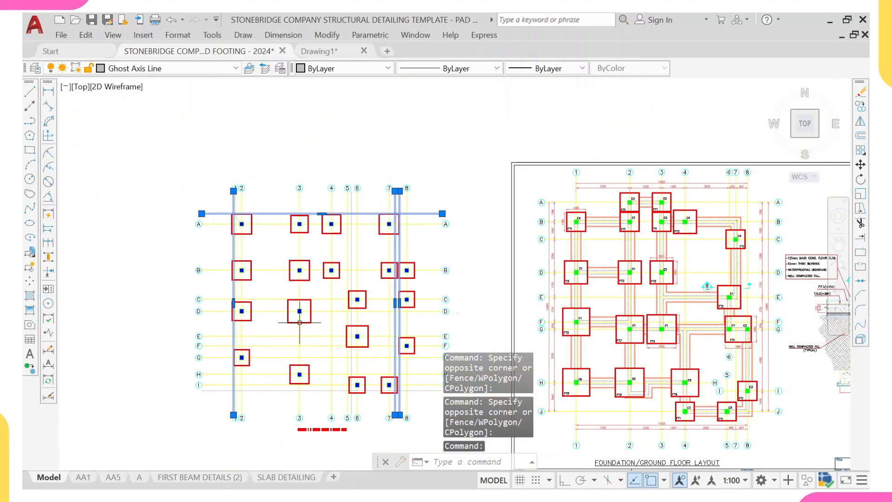
{"action": "scroll", "coordinate": [269, 338], "scroll_direction": "up", "scroll_amount": 5}
{"action": "left_click_drag", "start_coordinate": [256, 373], "coordinate": [235, 390]}
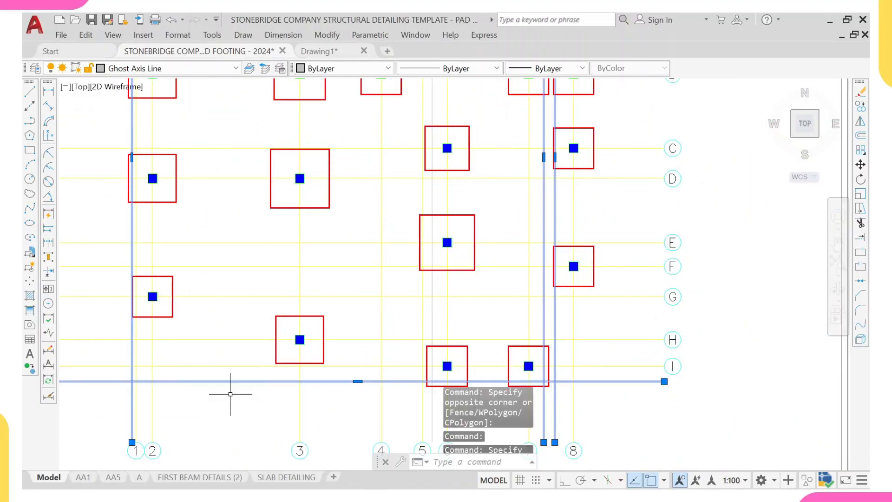
{"action": "right_click", "coordinate": [234, 262]}
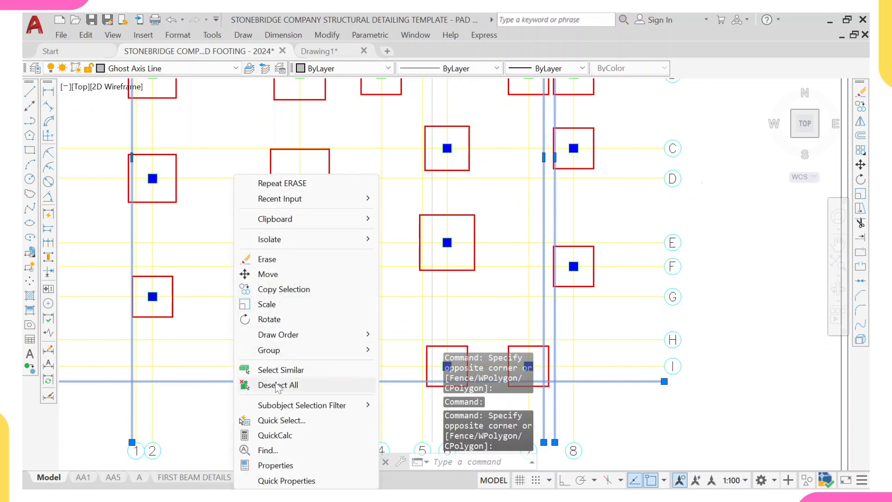
{"action": "left_click", "coordinate": [277, 368]}
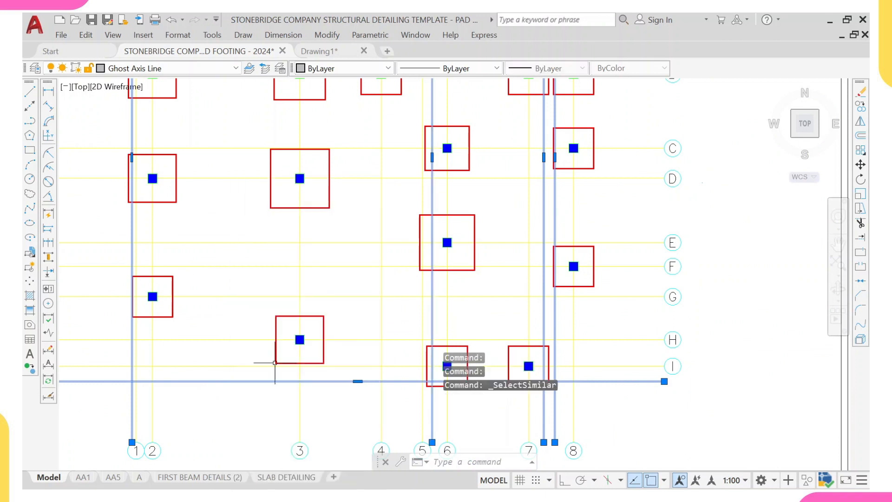
{"action": "right_click", "coordinate": [267, 297]}
{"action": "left_click", "coordinate": [299, 368]}
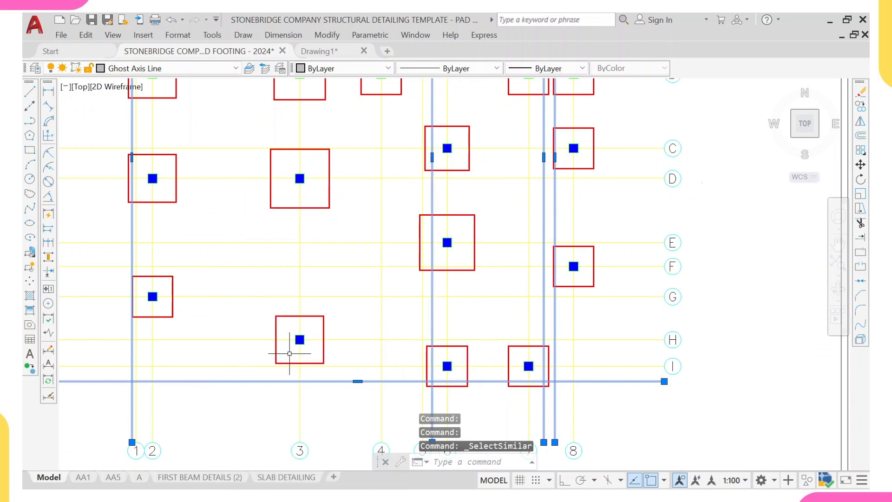
{"action": "type", "text": "e"}
{"action": "key", "text": "Return"}
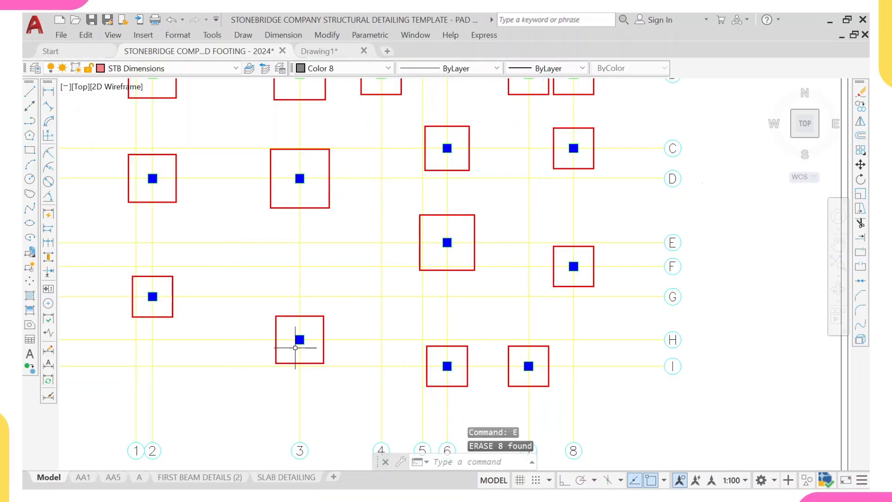
- Inspect the template's foundation layout around footing C4 to compare its dimensions and labels
{"action": "scroll", "coordinate": [298, 337], "scroll_direction": "down", "scroll_amount": 5}
{"action": "scroll", "coordinate": [329, 254], "scroll_direction": "up", "scroll_amount": 2}
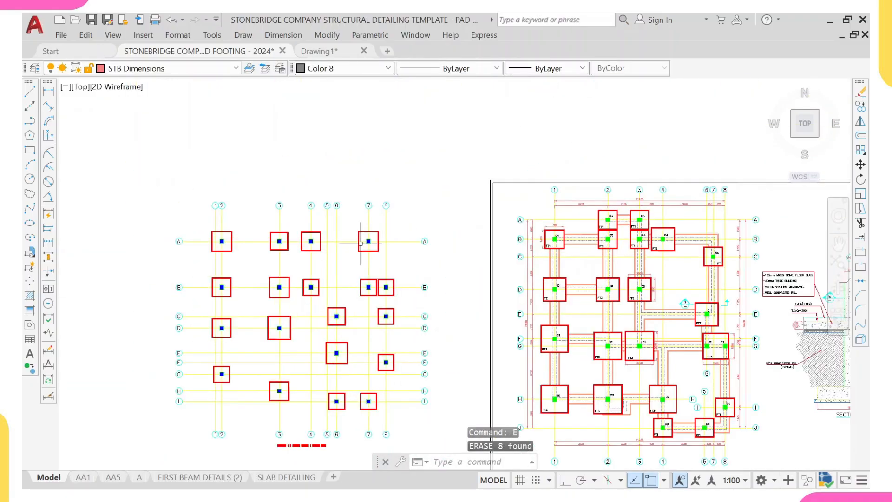
{"action": "scroll", "coordinate": [632, 234], "scroll_direction": "up", "scroll_amount": 8}
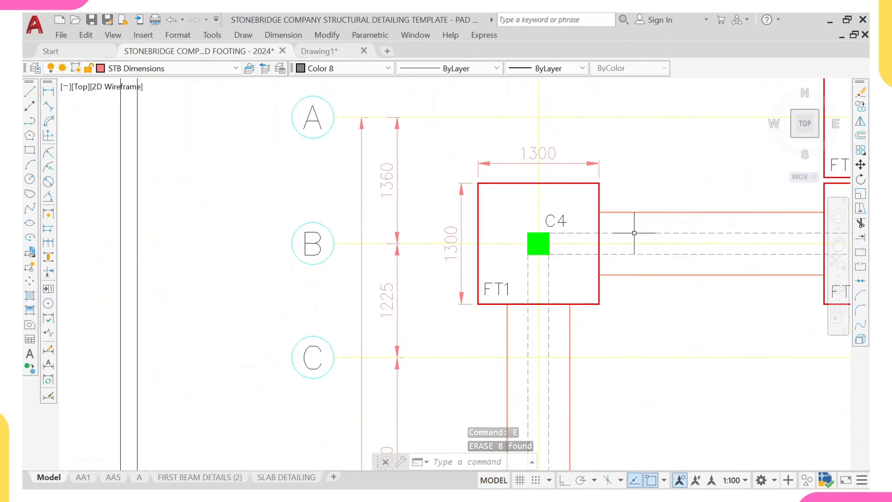
{"action": "middle_click_drag", "start_coordinate": [635, 233], "coordinate": [505, 225]}
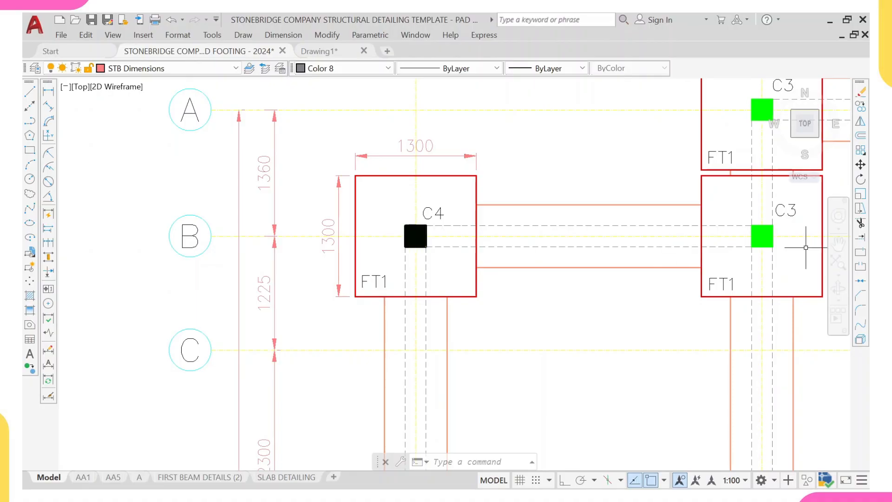
{"action": "scroll", "coordinate": [470, 238], "scroll_direction": "down", "scroll_amount": 6}
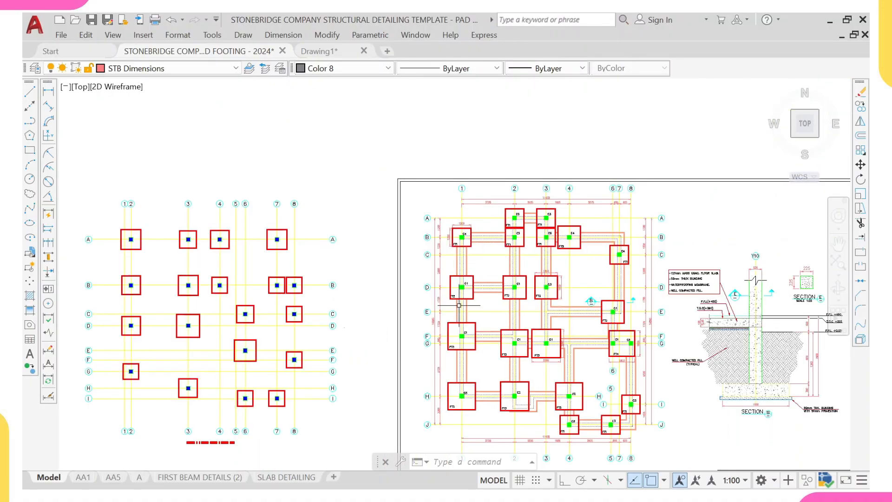
{"action": "scroll", "coordinate": [193, 261], "scroll_direction": "up", "scroll_amount": 6}
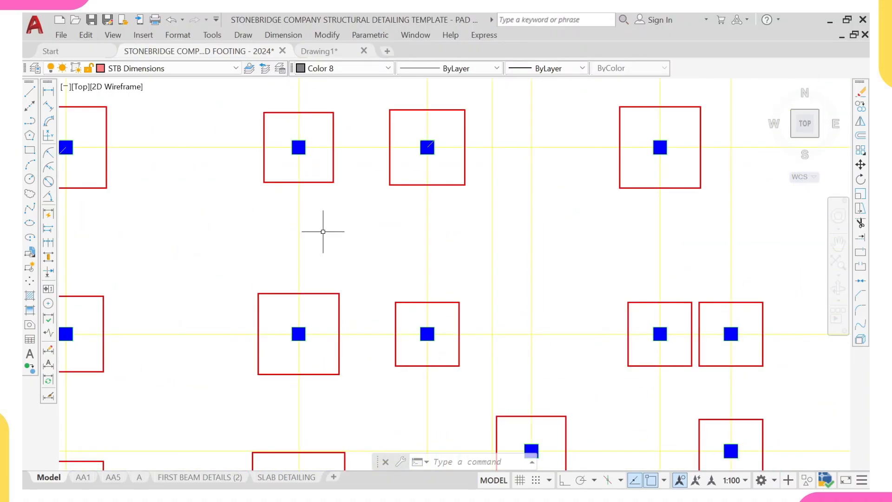
{"action": "scroll", "coordinate": [323, 231], "scroll_direction": "down", "scroll_amount": 2}
{"action": "scroll", "coordinate": [215, 186], "scroll_direction": "down", "scroll_amount": 4}
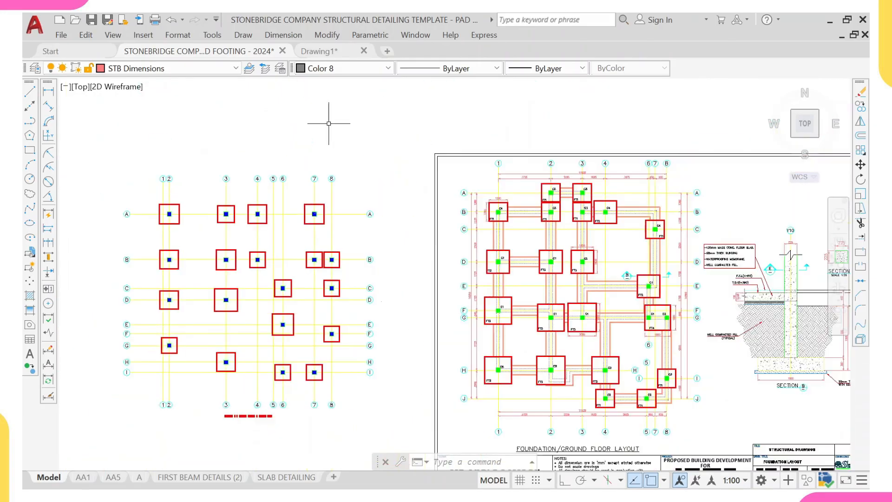
- Switch to Drawing1 and examine the exported floor layout's beams, slabs and labels
{"action": "left_click", "coordinate": [313, 51]}
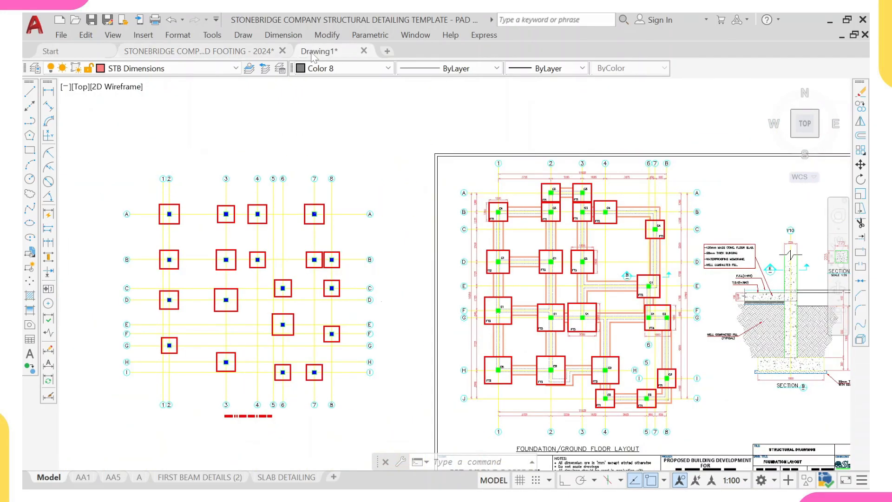
{"action": "scroll", "coordinate": [306, 108], "scroll_direction": "down", "scroll_amount": 4}
{"action": "scroll", "coordinate": [399, 176], "scroll_direction": "up", "scroll_amount": 8}
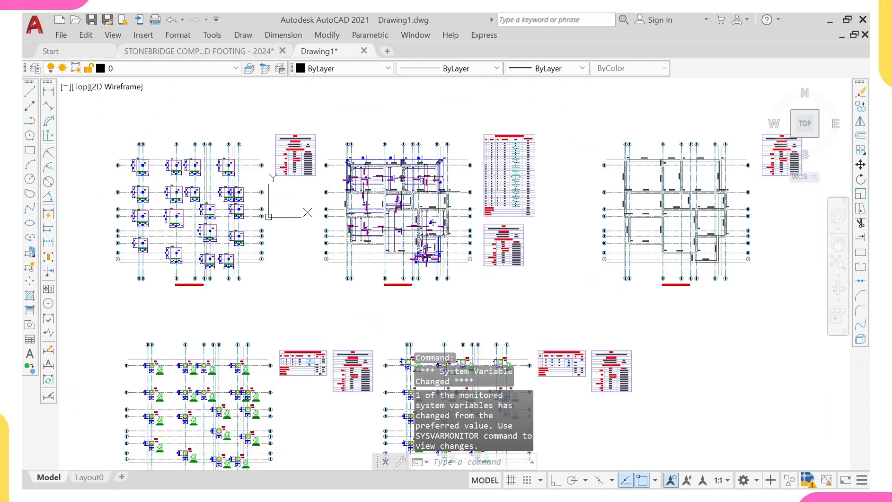
{"action": "scroll", "coordinate": [373, 154], "scroll_direction": "up", "scroll_amount": 3}
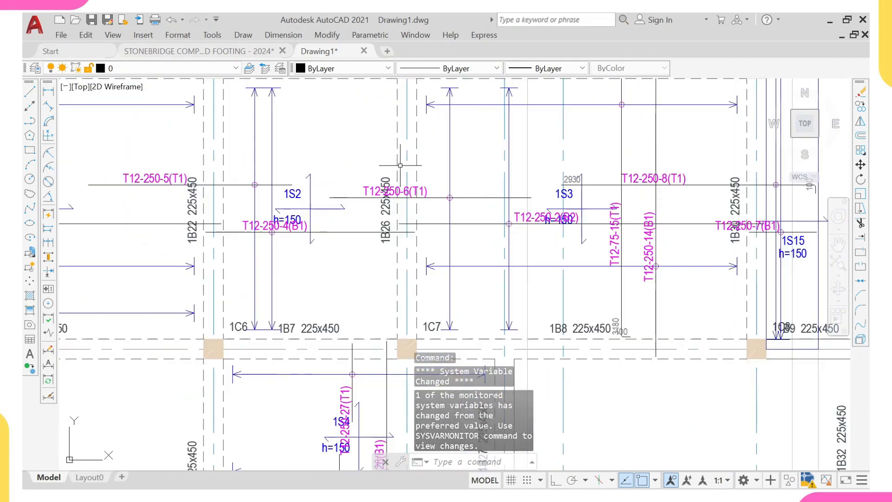
{"action": "scroll", "coordinate": [366, 147], "scroll_direction": "down", "scroll_amount": 3}
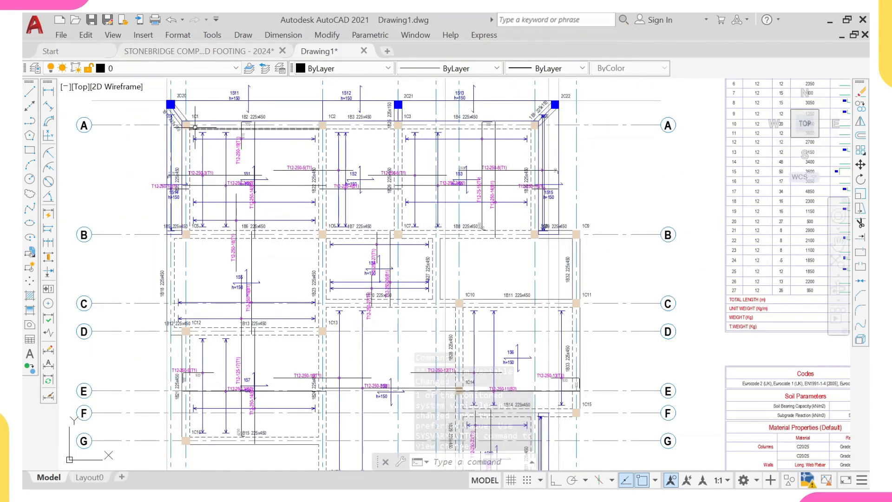
{"action": "scroll", "coordinate": [187, 180], "scroll_direction": "up", "scroll_amount": 3}
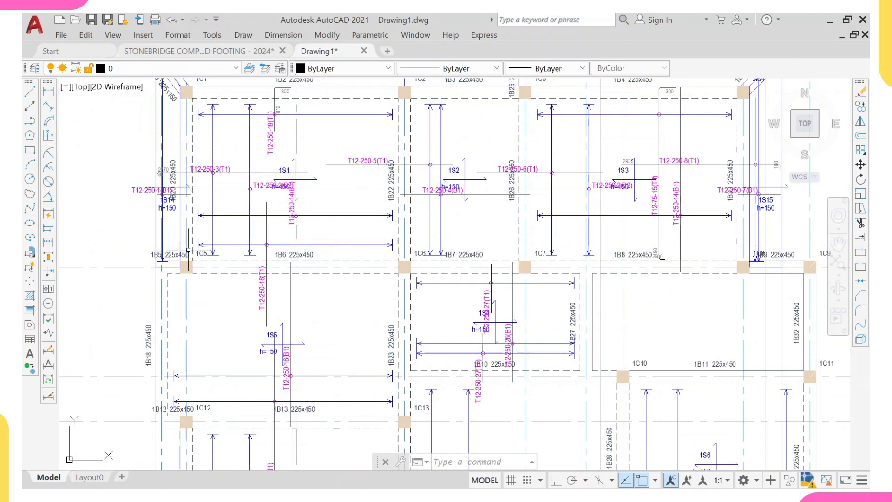
{"action": "scroll", "coordinate": [157, 335], "scroll_direction": "down", "scroll_amount": 3}
{"action": "middle_click_drag", "start_coordinate": [160, 348], "coordinate": [155, 245]}
{"action": "scroll", "coordinate": [169, 283], "scroll_direction": "up", "scroll_amount": 2}
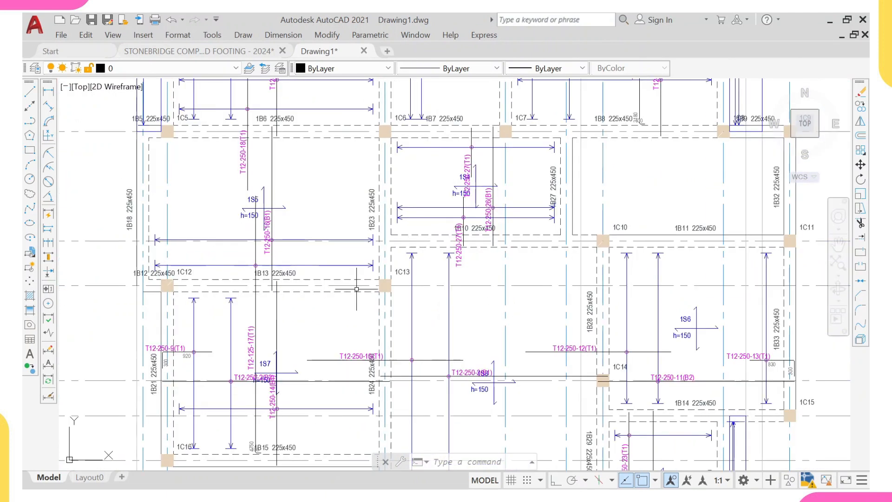
{"action": "scroll", "coordinate": [389, 299], "scroll_direction": "down", "scroll_amount": 2}
{"action": "middle_click_drag", "start_coordinate": [372, 324], "coordinate": [378, 227]}
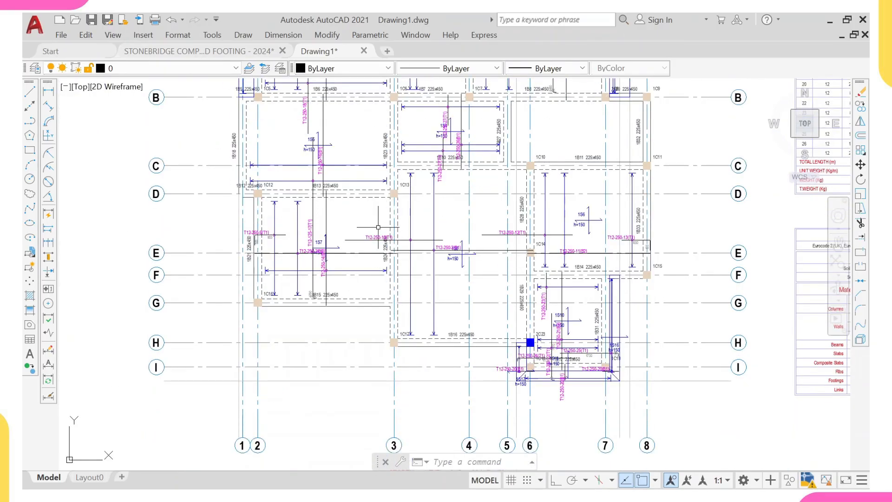
{"action": "scroll", "coordinate": [378, 227], "scroll_direction": "up", "scroll_amount": 4}
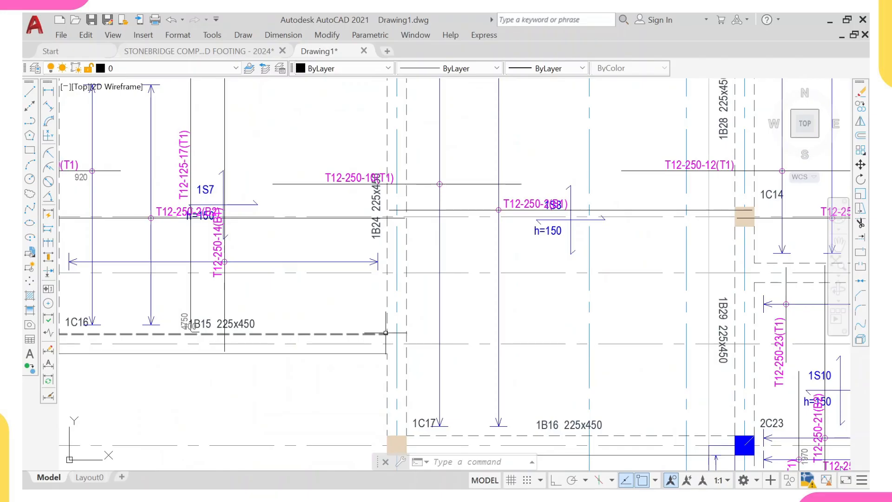
{"action": "scroll", "coordinate": [386, 332], "scroll_direction": "down", "scroll_amount": 2}
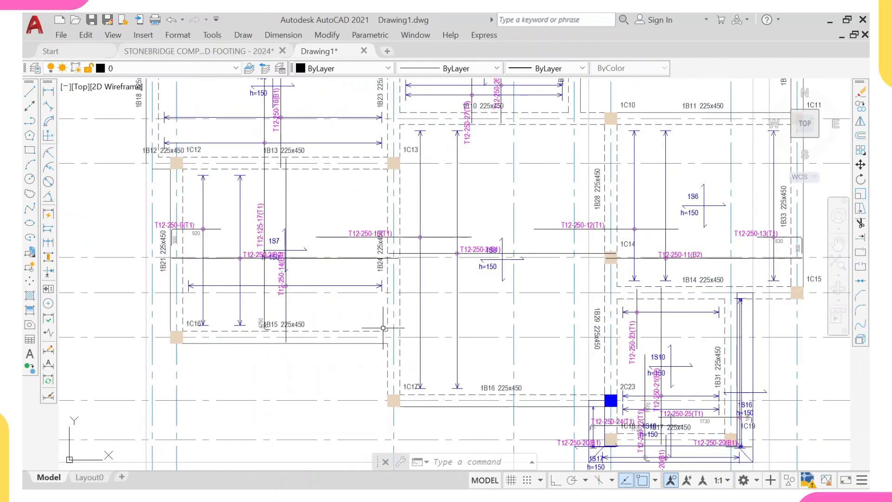
{"action": "scroll", "coordinate": [331, 332], "scroll_direction": "up", "scroll_amount": 3}
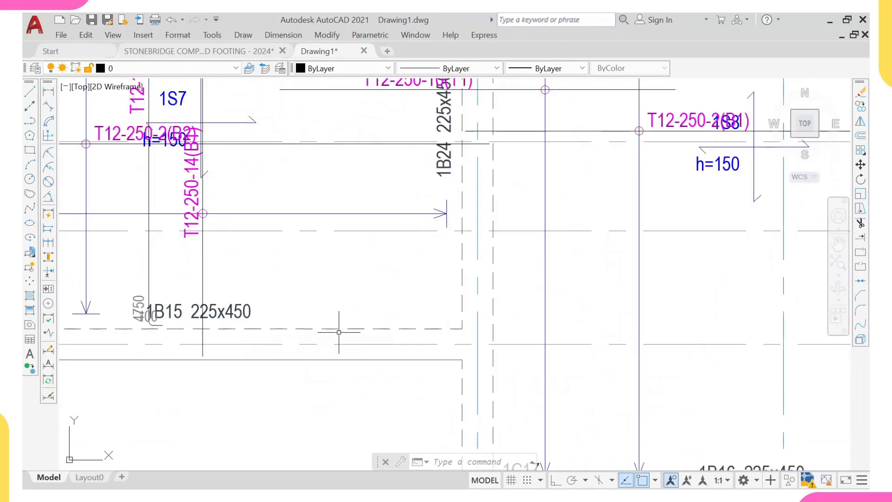
{"action": "left_click", "coordinate": [330, 331]}
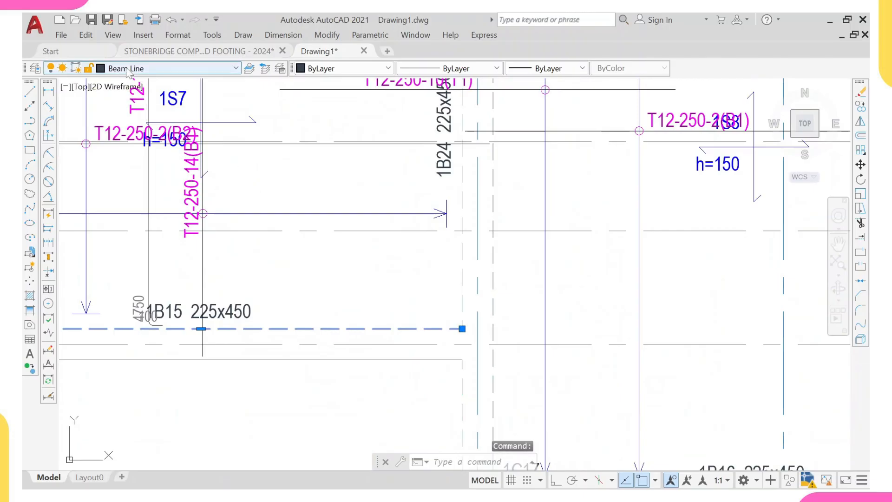
{"action": "key", "text": "Escape"}
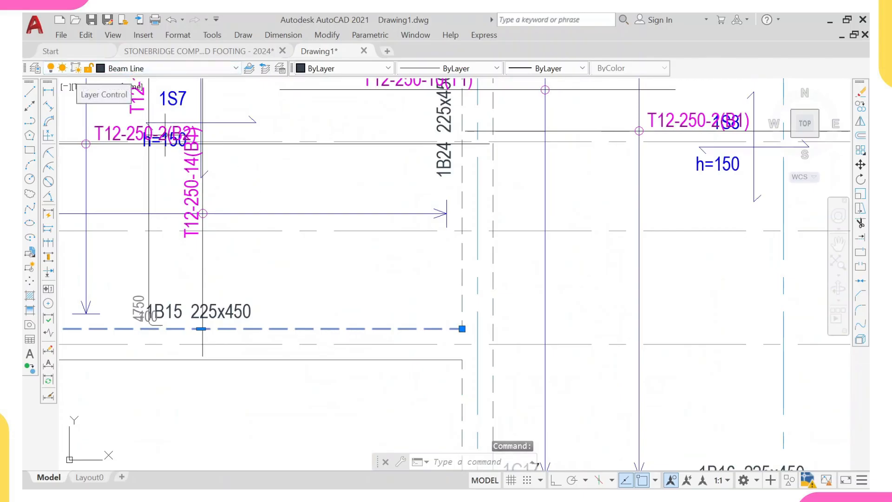
- Quick-select only the Beam Line layer objects within the exported floor layout
{"action": "scroll", "coordinate": [169, 157], "scroll_direction": "down", "scroll_amount": 10}
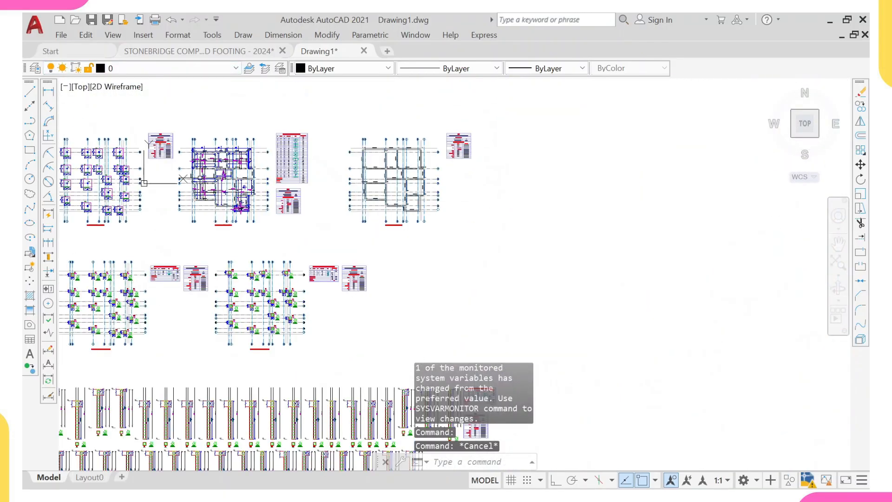
{"action": "left_click", "coordinate": [177, 128]}
{"action": "left_click", "coordinate": [275, 241]}
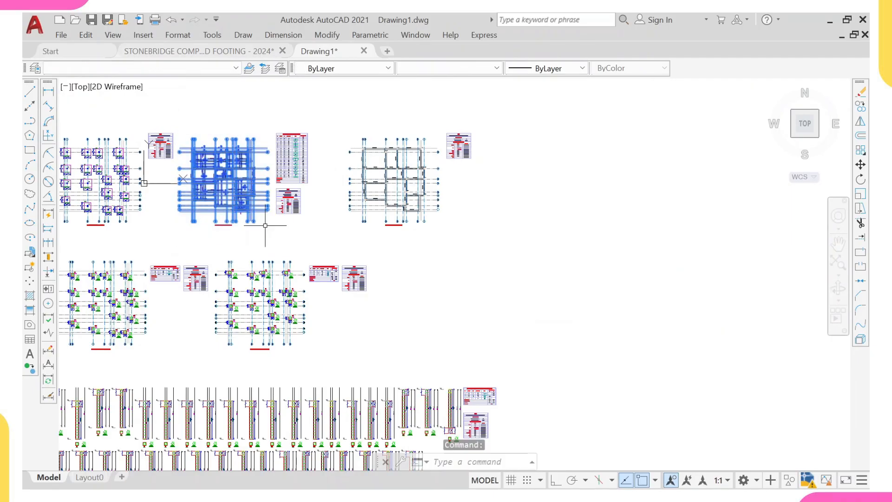
{"action": "right_click", "coordinate": [249, 159]}
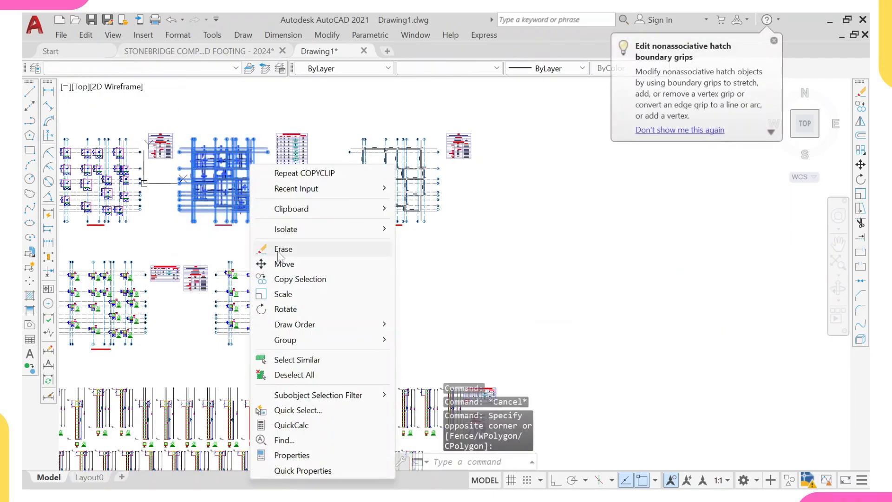
{"action": "left_click", "coordinate": [291, 411]}
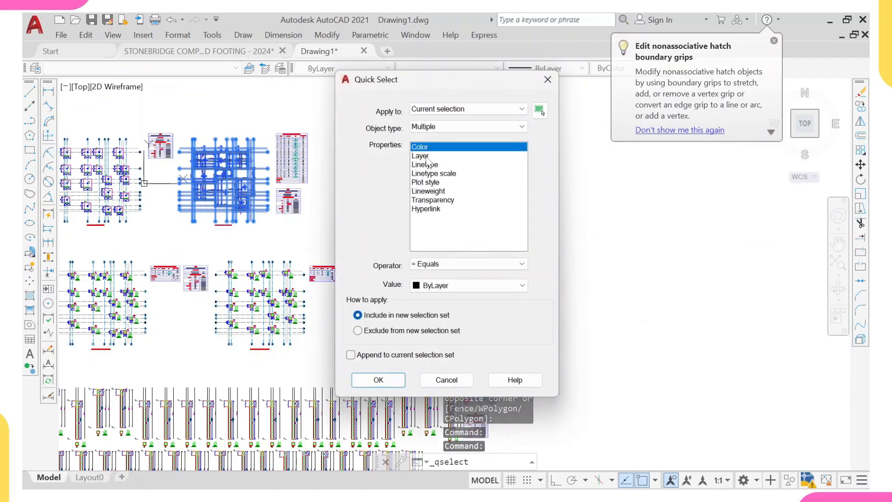
{"action": "left_click", "coordinate": [423, 156]}
{"action": "left_click", "coordinate": [484, 286]}
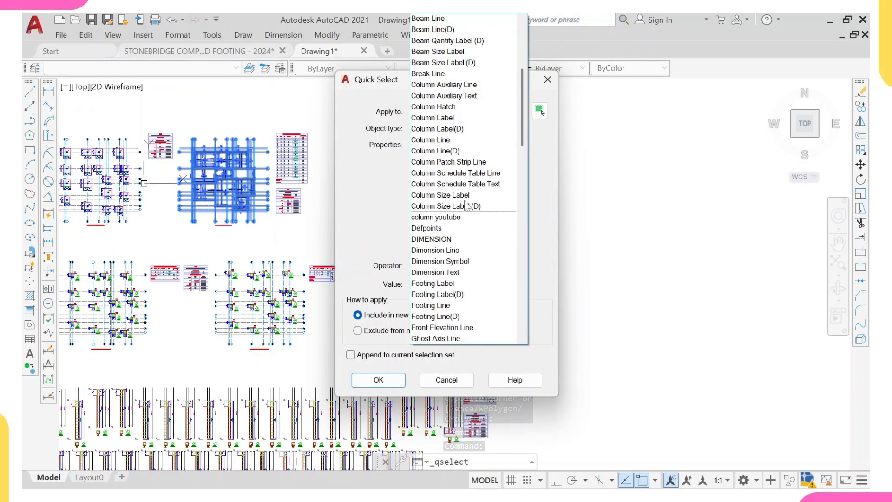
{"action": "scroll", "coordinate": [461, 161], "scroll_direction": "up", "scroll_amount": 3}
{"action": "left_click", "coordinate": [453, 152]}
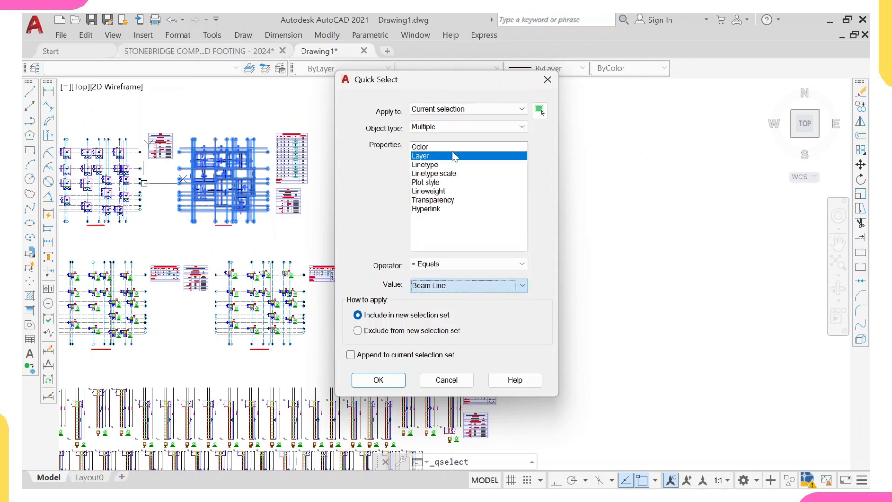
{"action": "left_click", "coordinate": [379, 380]}
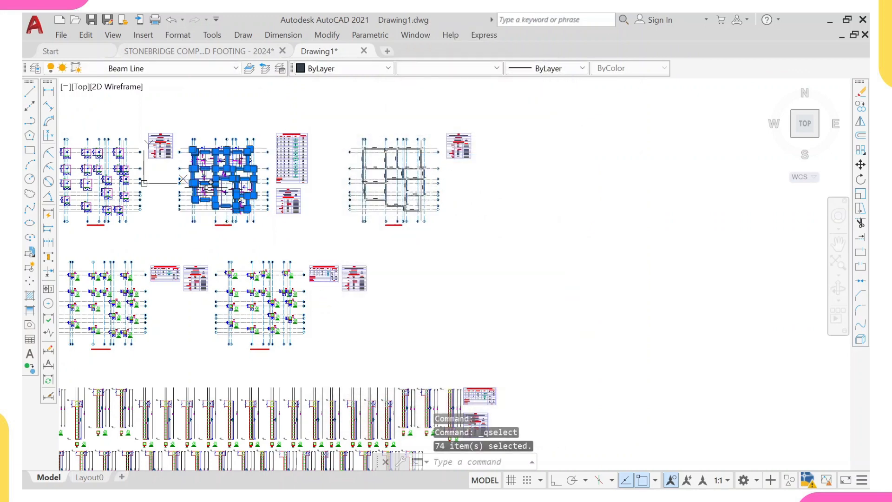
- Copy the selected beam lines to an empty area left of the exported layouts
{"action": "scroll", "coordinate": [211, 121], "scroll_direction": "up", "scroll_amount": 5}
{"action": "scroll", "coordinate": [244, 207], "scroll_direction": "up", "scroll_amount": 4}
{"action": "scroll", "coordinate": [240, 198], "scroll_direction": "down", "scroll_amount": 4}
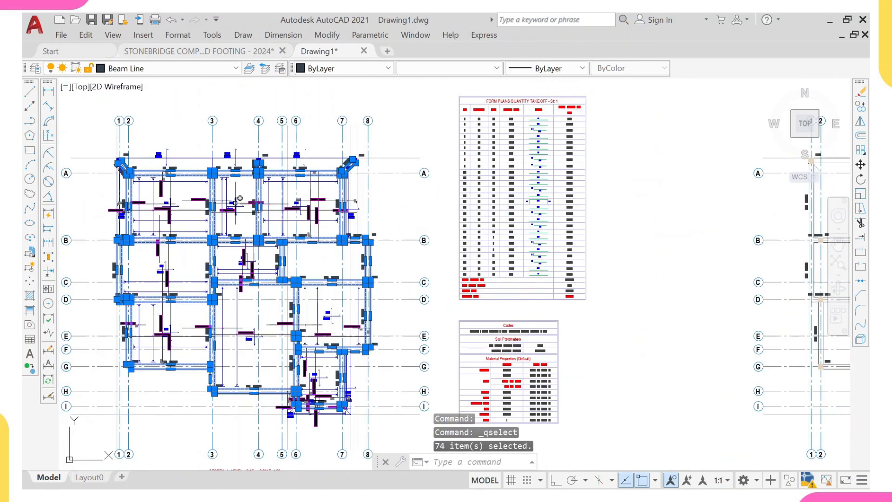
{"action": "type", "text": "co"}
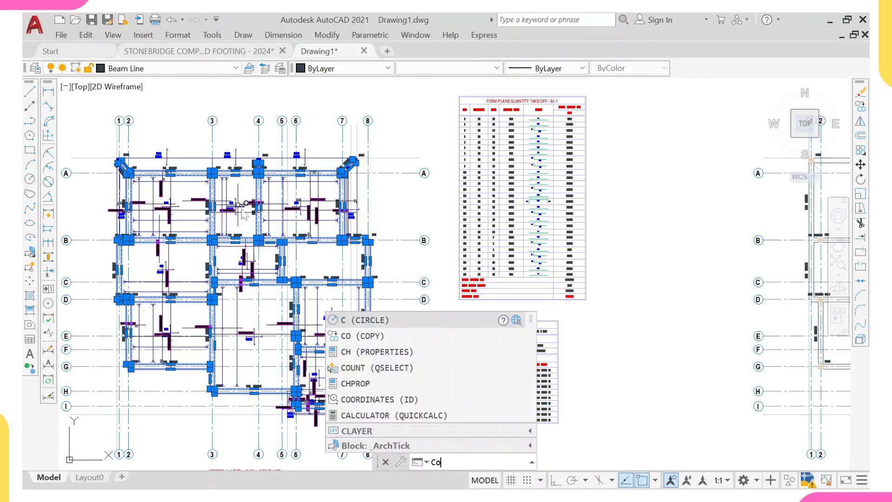
{"action": "key", "text": "Return"}
{"action": "left_click", "coordinate": [239, 208]}
{"action": "scroll", "coordinate": [193, 145], "scroll_direction": "down", "scroll_amount": 2}
{"action": "scroll", "coordinate": [181, 160], "scroll_direction": "down", "scroll_amount": 14}
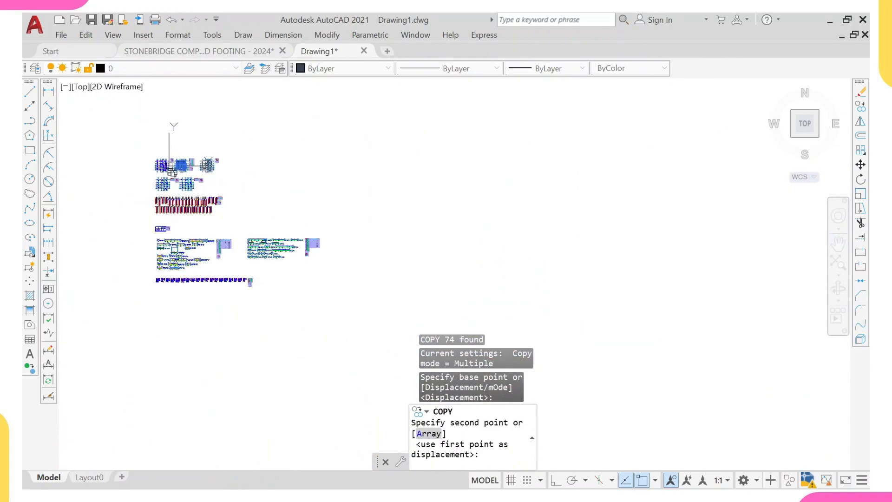
{"action": "scroll", "coordinate": [146, 166], "scroll_direction": "up", "scroll_amount": 4}
{"action": "left_click", "coordinate": [138, 173]}
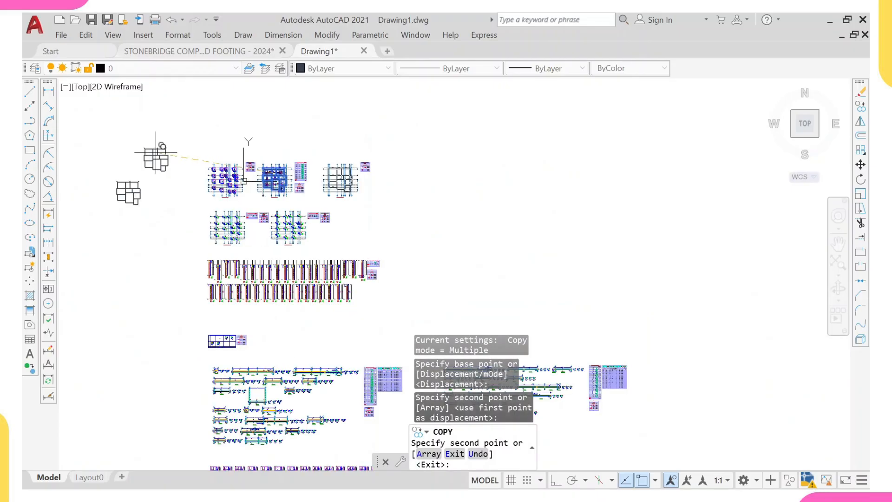
{"action": "key", "text": "Escape"}
- Erase the short stray beam segments along the top edge of the copied beam layout
{"action": "scroll", "coordinate": [135, 168], "scroll_direction": "up", "scroll_amount": 8}
{"action": "left_click", "coordinate": [282, 236]}
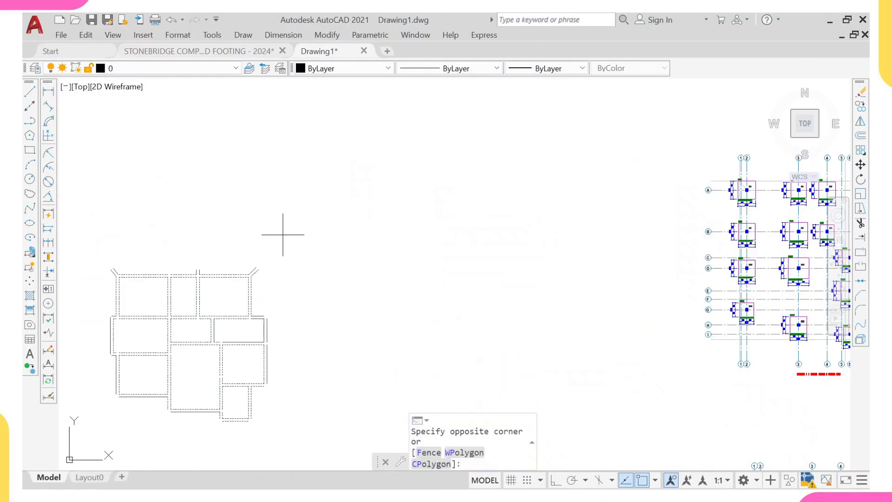
{"action": "scroll", "coordinate": [255, 267], "scroll_direction": "up", "scroll_amount": 3}
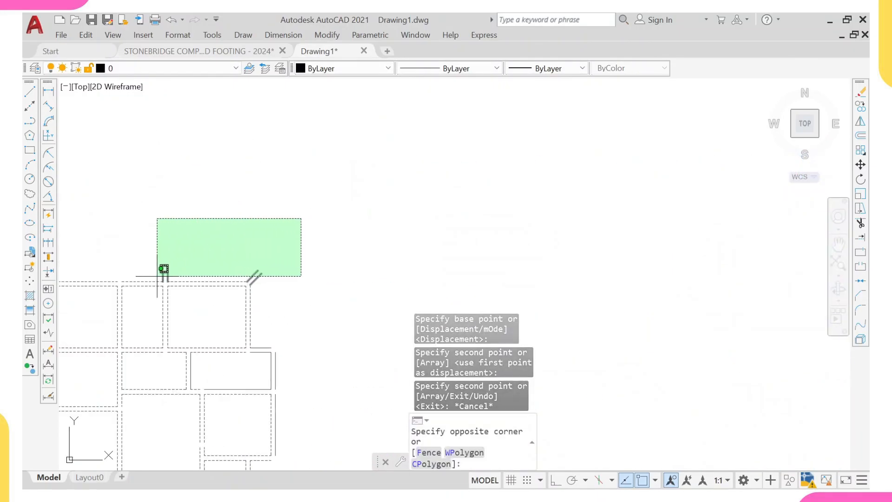
{"action": "middle_click_drag", "start_coordinate": [164, 275], "coordinate": [379, 254]}
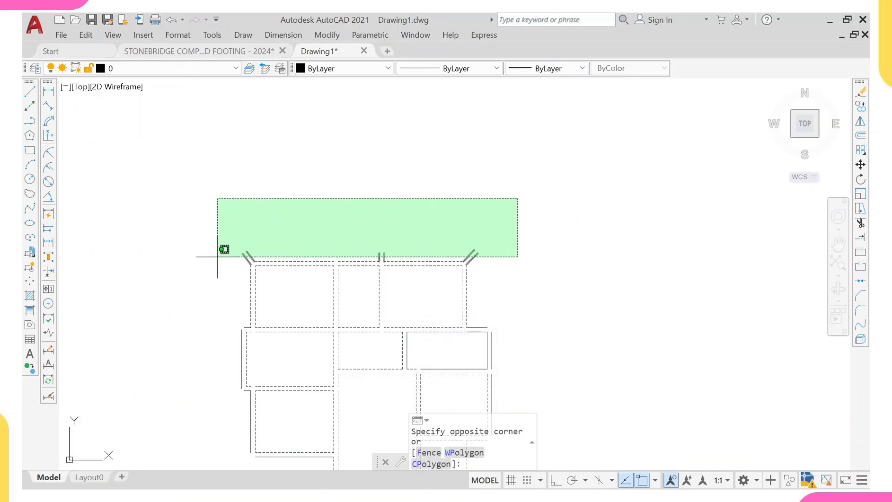
{"action": "left_click", "coordinate": [218, 257]}
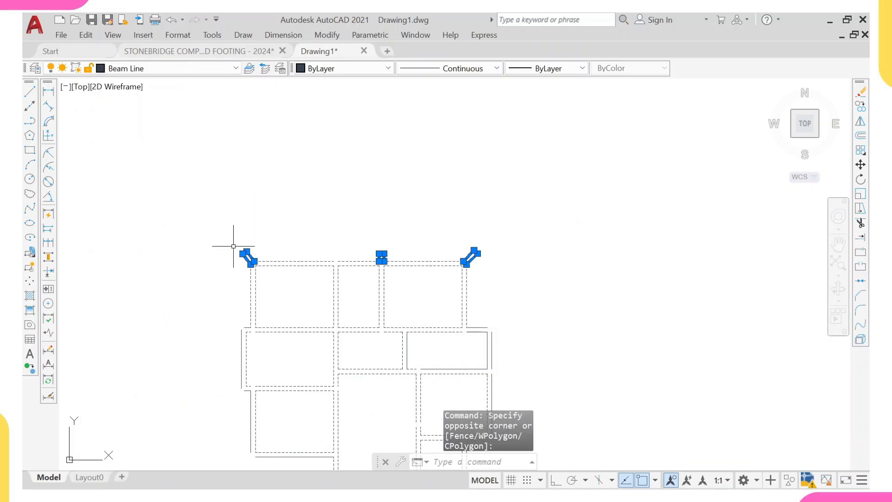
{"action": "key", "text": "Return"}
- Select the whole copied beam layout and copy it to the clipboard
{"action": "scroll", "coordinate": [237, 244], "scroll_direction": "down", "scroll_amount": 3}
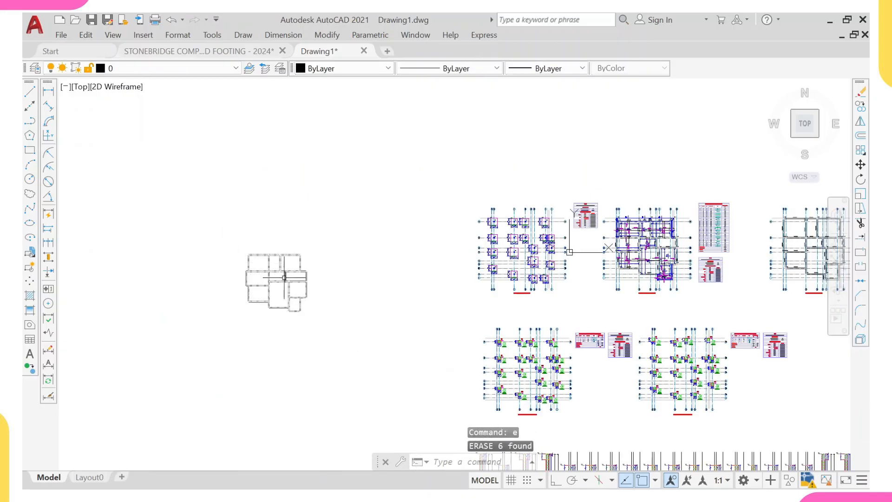
{"action": "scroll", "coordinate": [288, 279], "scroll_direction": "up", "scroll_amount": 3}
{"action": "scroll", "coordinate": [243, 246], "scroll_direction": "down", "scroll_amount": 4}
{"action": "left_click", "coordinate": [214, 197]}
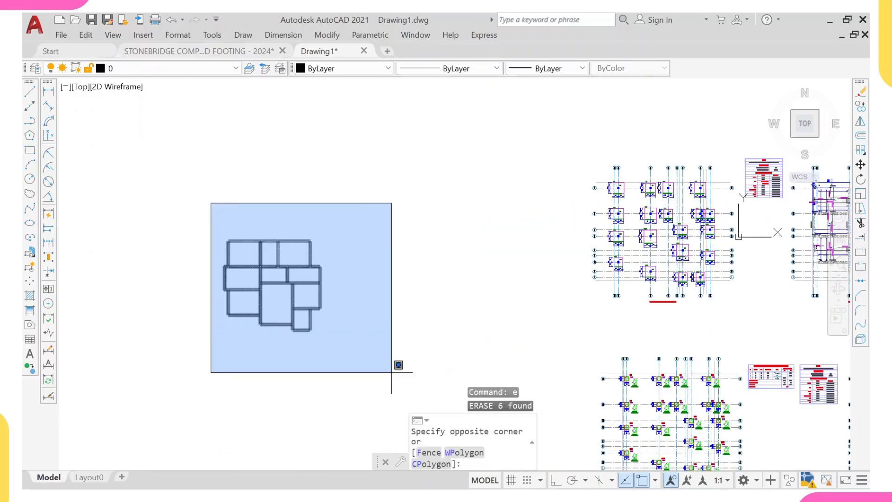
{"action": "left_click", "coordinate": [398, 364]}
{"action": "key", "text": "ctrl+c"}
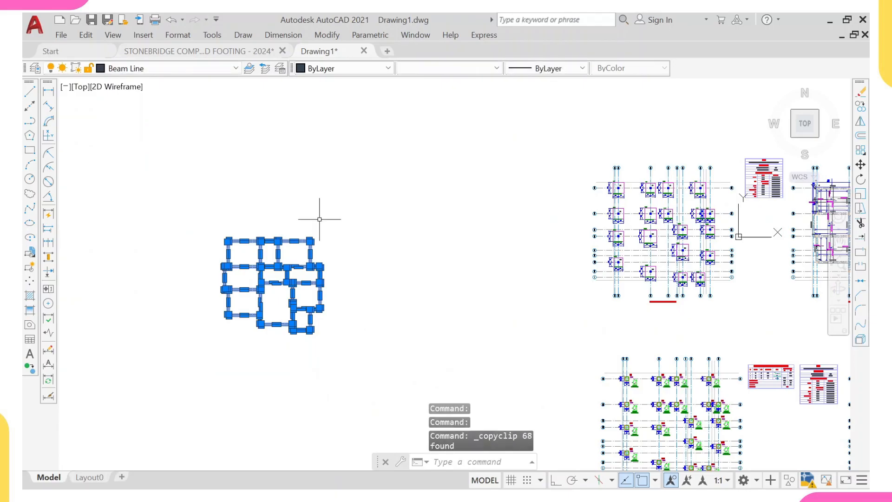
- Switch to the Stonebridge template and paste the beam layout left of the existing footing grid
{"action": "key", "text": "ctrl+Tab"}
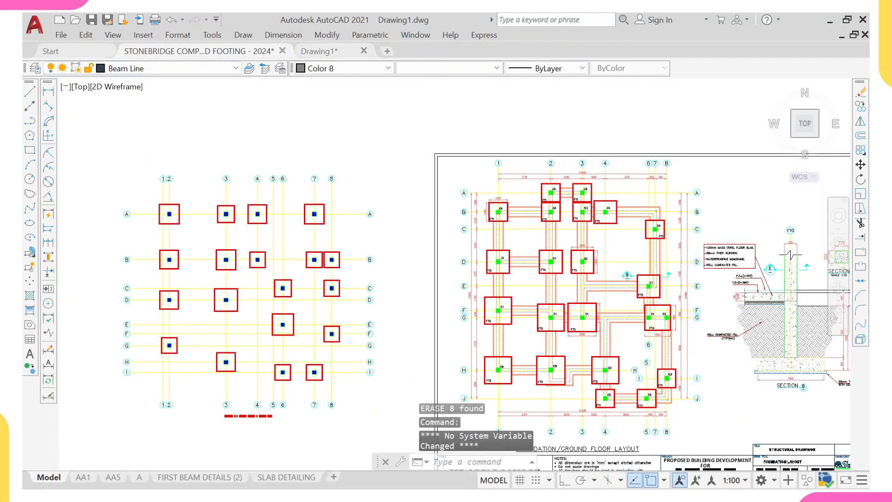
{"action": "middle_click_drag", "start_coordinate": [141, 227], "coordinate": [358, 267]}
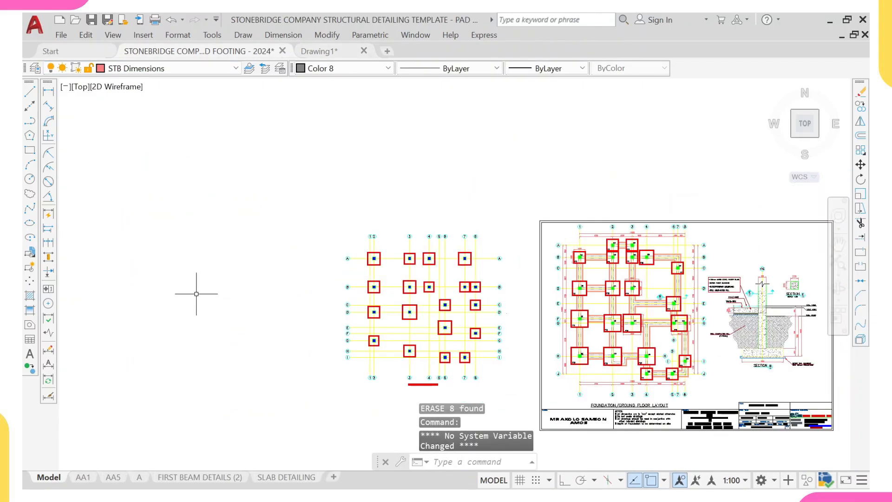
{"action": "key", "text": "ctrl+v"}
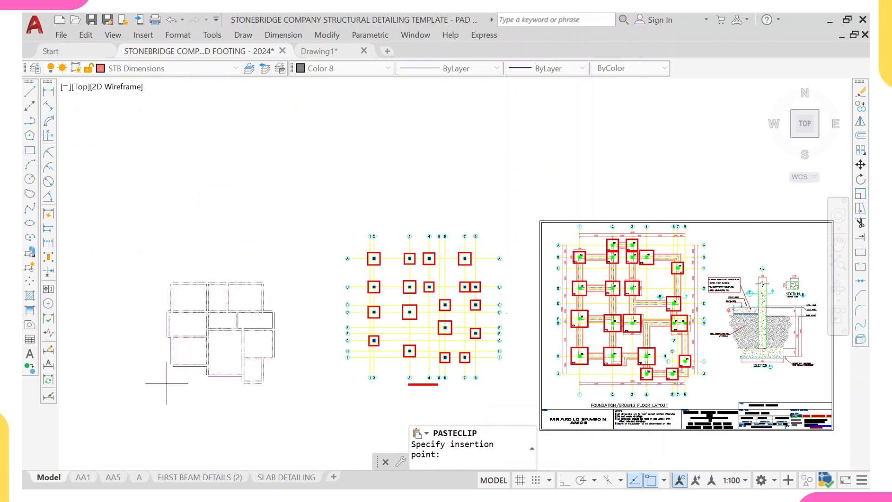
{"action": "left_click", "coordinate": [167, 381]}
- Compare the template's foundation layout with the pasted beams and inspect grid line A's layer and linetype
{"action": "key", "text": "ctrl+v"}
{"action": "middle_click_drag", "start_coordinate": [329, 297], "coordinate": [244, 294]}
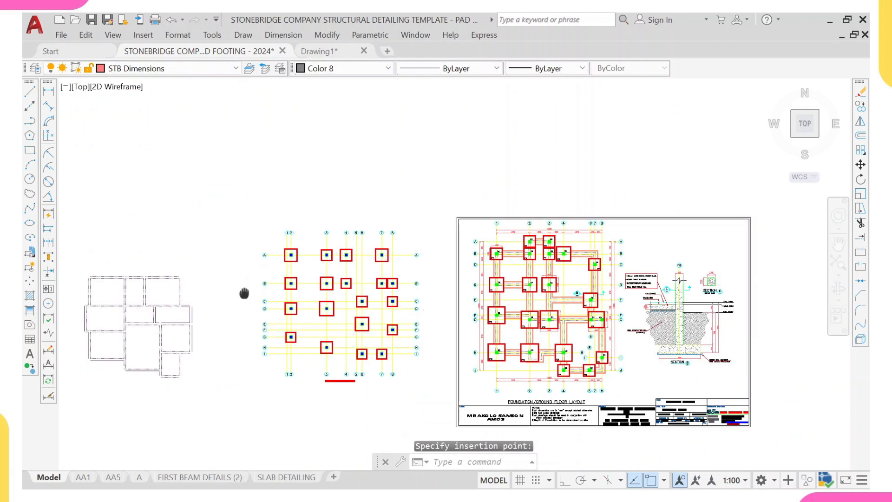
{"action": "scroll", "coordinate": [374, 272], "scroll_direction": "up", "scroll_amount": 5}
{"action": "scroll", "coordinate": [387, 258], "scroll_direction": "up", "scroll_amount": 2}
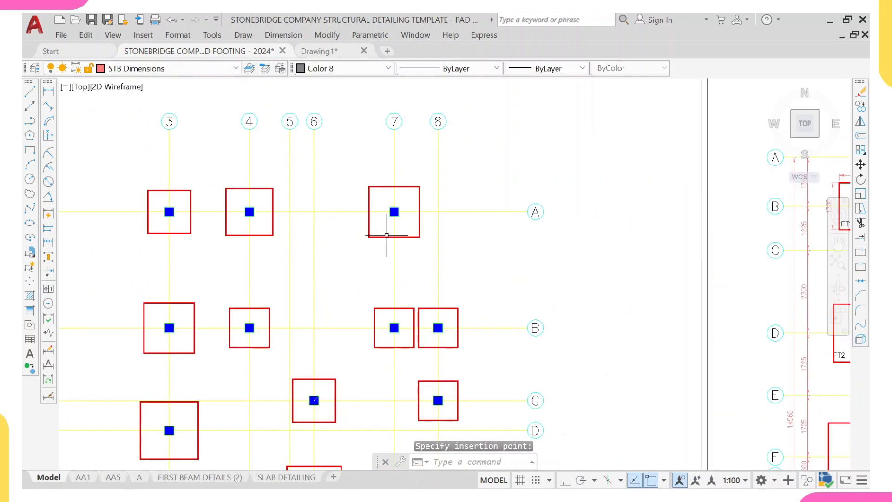
{"action": "scroll", "coordinate": [386, 236], "scroll_direction": "down", "scroll_amount": 6}
{"action": "scroll", "coordinate": [199, 361], "scroll_direction": "up", "scroll_amount": 2}
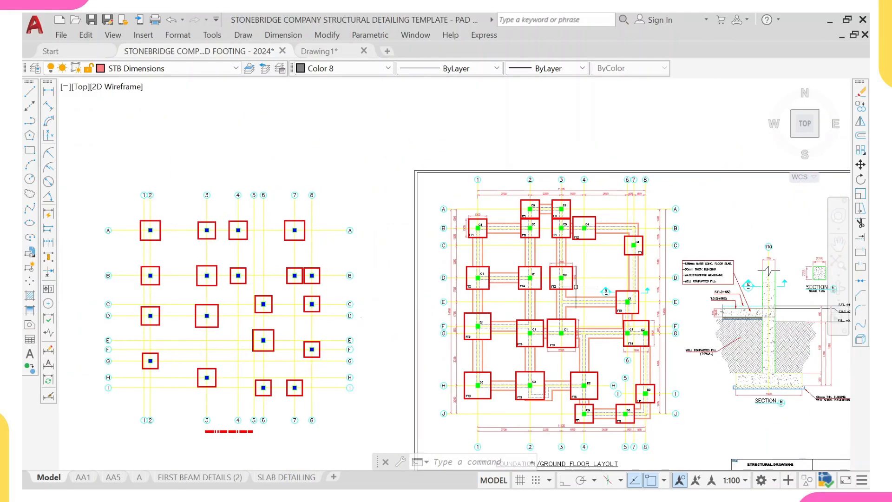
{"action": "middle_click_drag", "start_coordinate": [583, 324], "coordinate": [493, 307]}
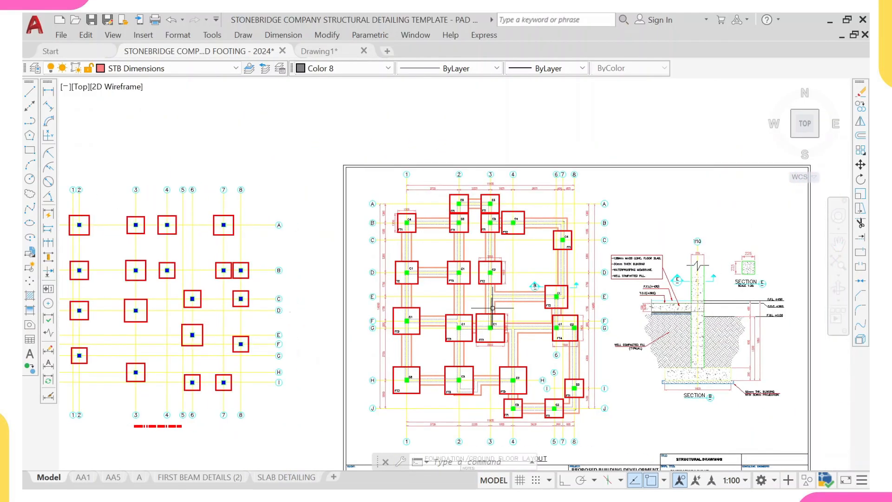
{"action": "scroll", "coordinate": [340, 288], "scroll_direction": "down", "scroll_amount": 2}
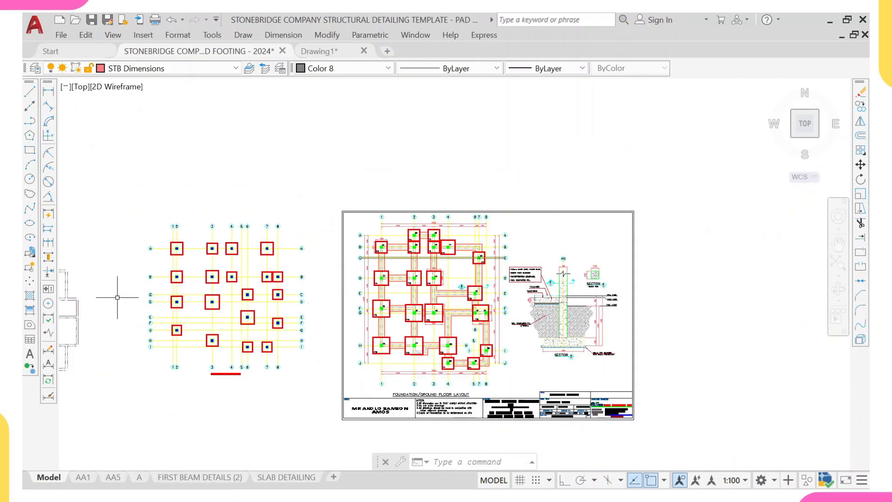
{"action": "scroll", "coordinate": [407, 245], "scroll_direction": "up", "scroll_amount": 3}
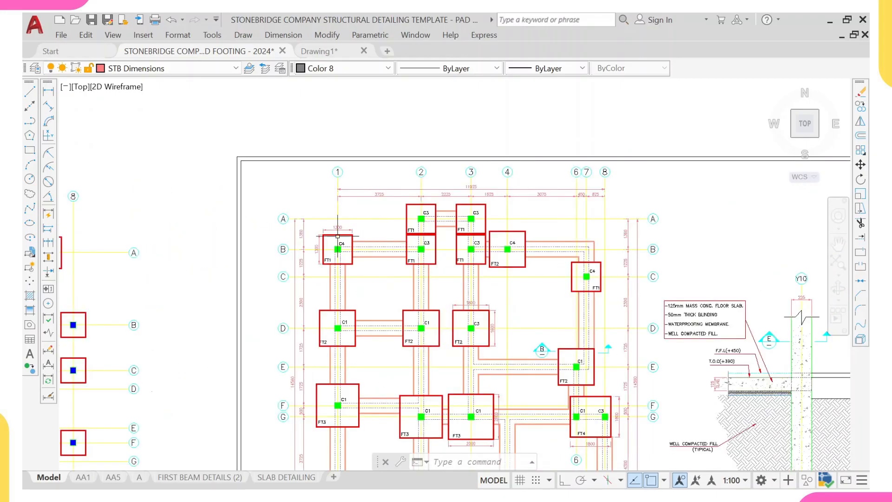
{"action": "scroll", "coordinate": [338, 236], "scroll_direction": "down", "scroll_amount": 2}
{"action": "scroll", "coordinate": [318, 217], "scroll_direction": "up", "scroll_amount": 6}
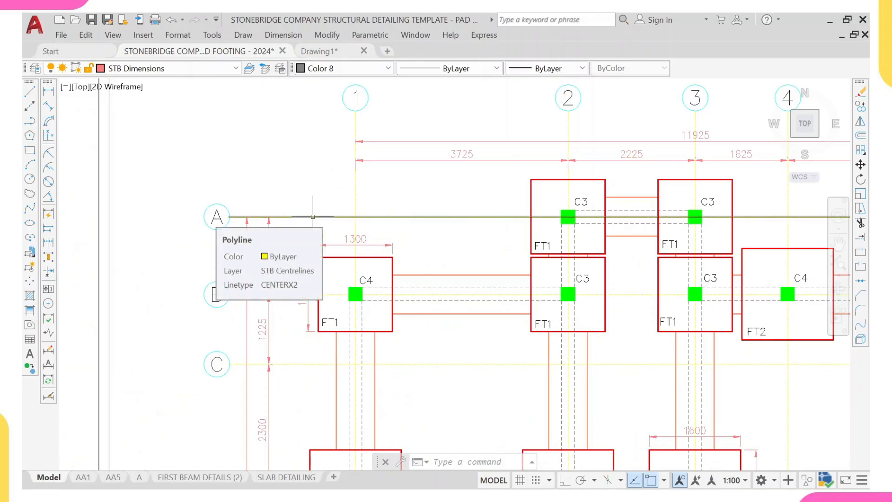
{"action": "left_click", "coordinate": [313, 217]}
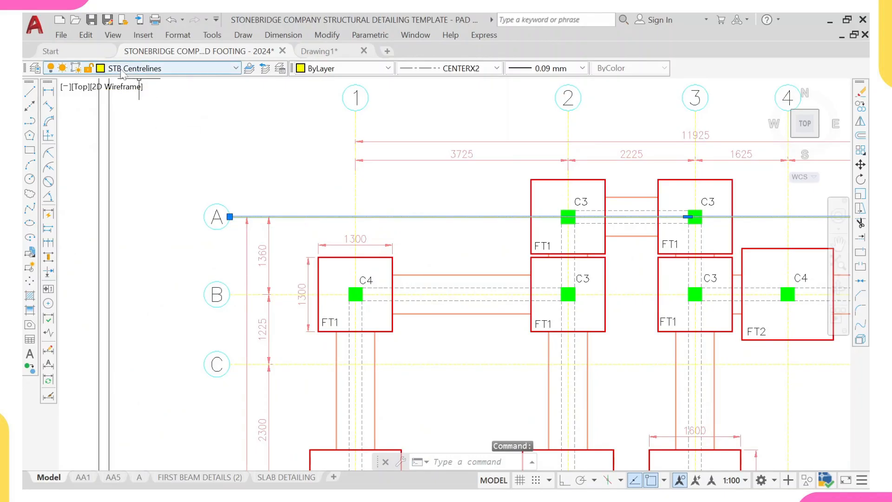
{"action": "key", "text": "Escape"}
- Inspect grid line 8 of the footing grid left of the title sheet to check its layer
{"action": "scroll", "coordinate": [154, 158], "scroll_direction": "down", "scroll_amount": 5}
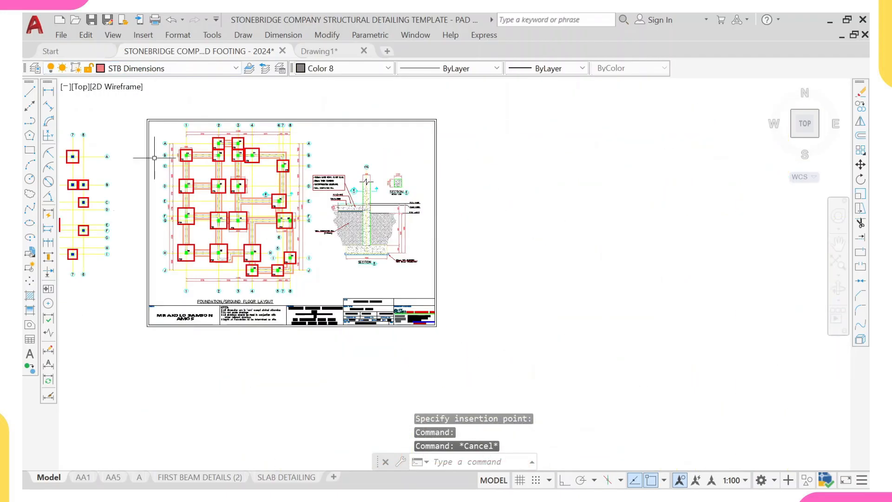
{"action": "scroll", "coordinate": [145, 183], "scroll_direction": "up", "scroll_amount": 6}
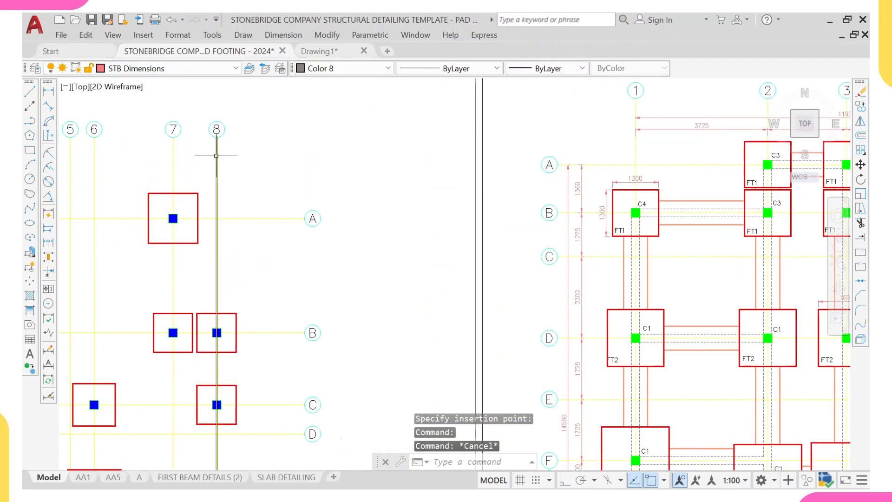
{"action": "left_click", "coordinate": [216, 150]}
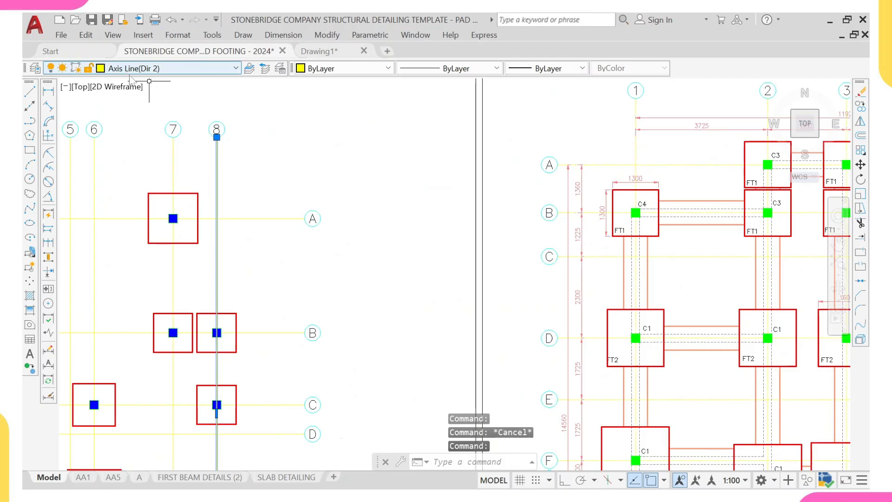
{"action": "scroll", "coordinate": [219, 176], "scroll_direction": "down", "scroll_amount": 3}
{"action": "scroll", "coordinate": [219, 175], "scroll_direction": "up", "scroll_amount": 1}
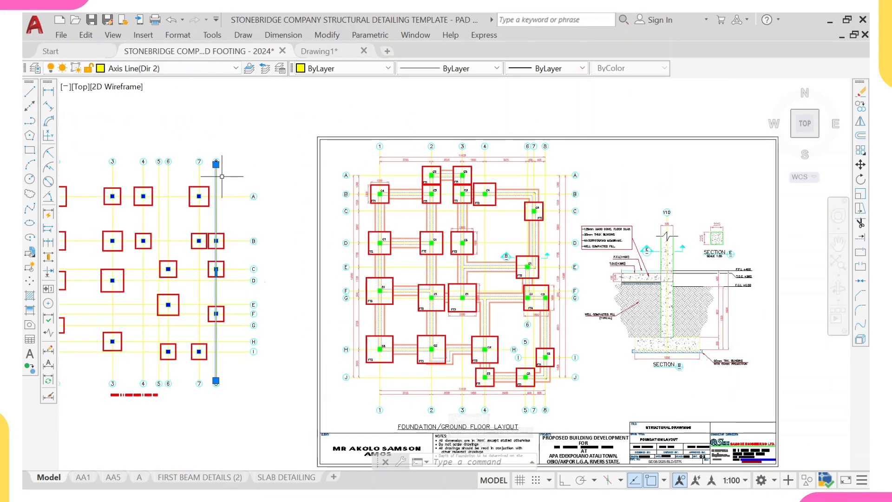
{"action": "middle_click_drag", "start_coordinate": [222, 177], "coordinate": [245, 186]}
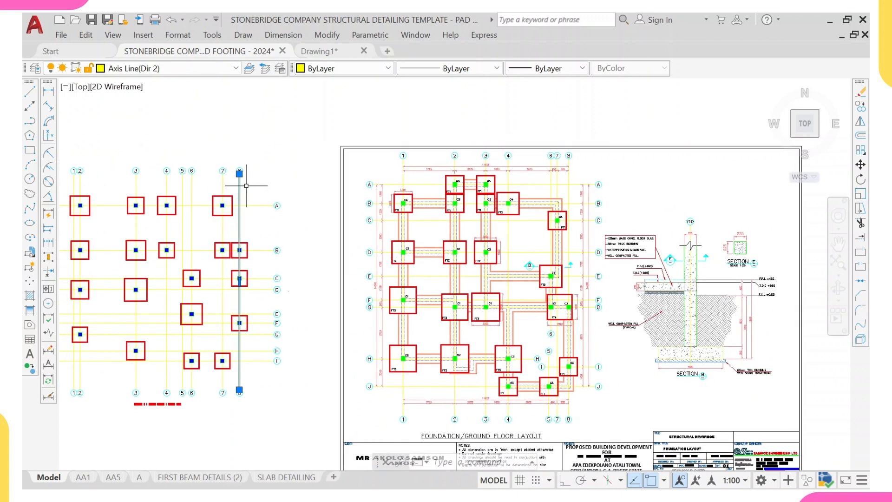
{"action": "key", "text": "Escape"}
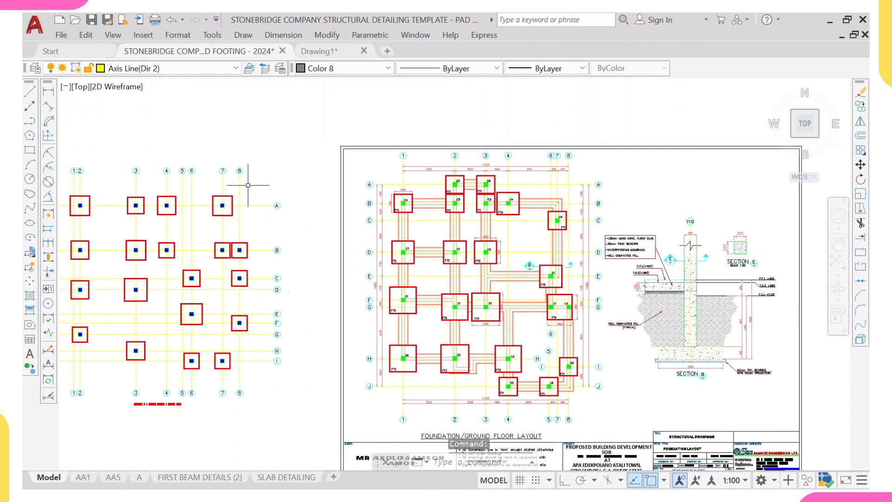
- Match the pasted footing grid lines to the properties of the template's grid line 1 with Match Properties
{"action": "scroll", "coordinate": [327, 189], "scroll_direction": "up", "scroll_amount": 2}
{"action": "left_click", "coordinate": [327, 189]}
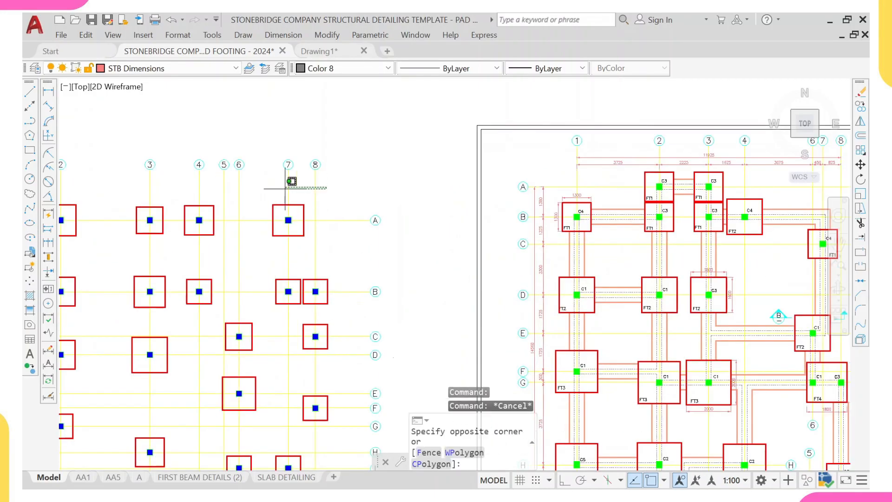
{"action": "scroll", "coordinate": [159, 186], "scroll_direction": "down", "scroll_amount": 4}
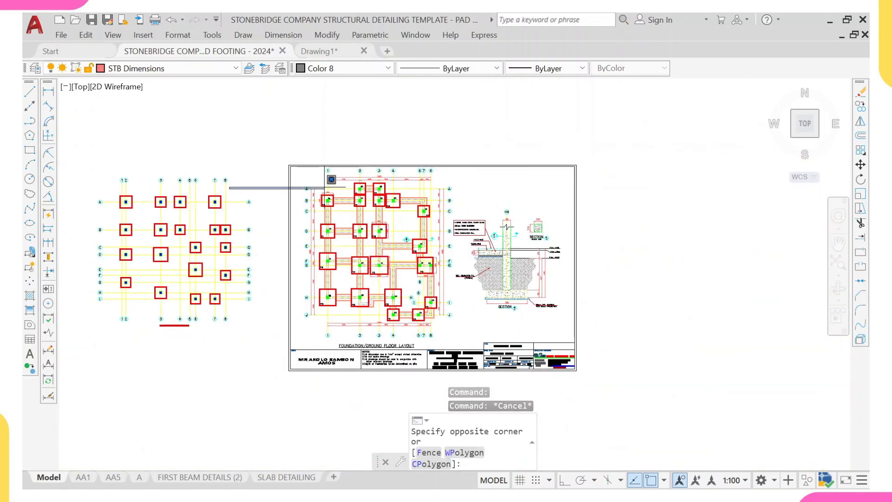
{"action": "key", "text": "Escape"}
{"action": "scroll", "coordinate": [309, 193], "scroll_direction": "up", "scroll_amount": 6}
{"action": "left_click", "coordinate": [306, 198]}
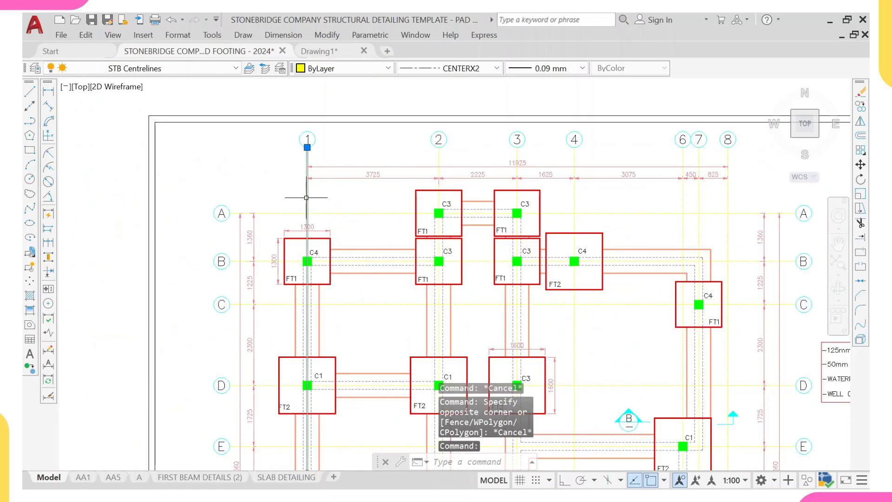
{"action": "type", "text": "ma"}
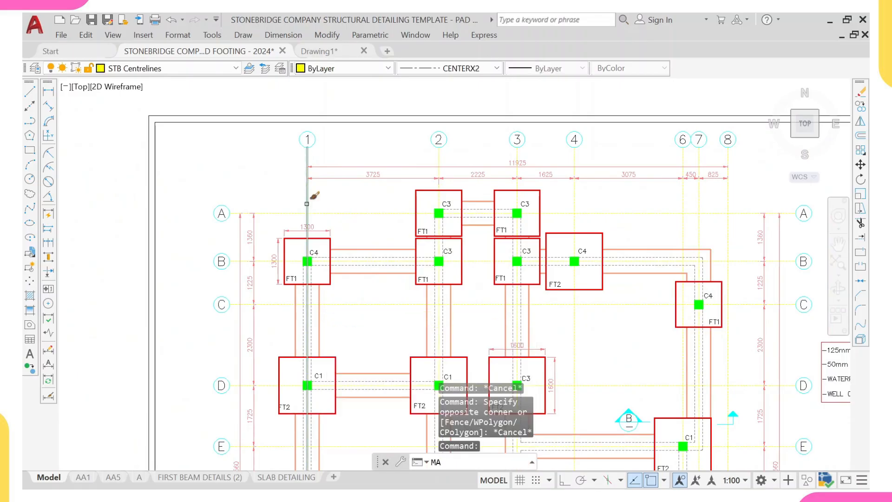
{"action": "key", "text": "Return"}
{"action": "scroll", "coordinate": [307, 203], "scroll_direction": "down", "scroll_amount": 6}
{"action": "middle_click_drag", "start_coordinate": [228, 219], "coordinate": [267, 224]}
{"action": "scroll", "coordinate": [260, 216], "scroll_direction": "up", "scroll_amount": 4}
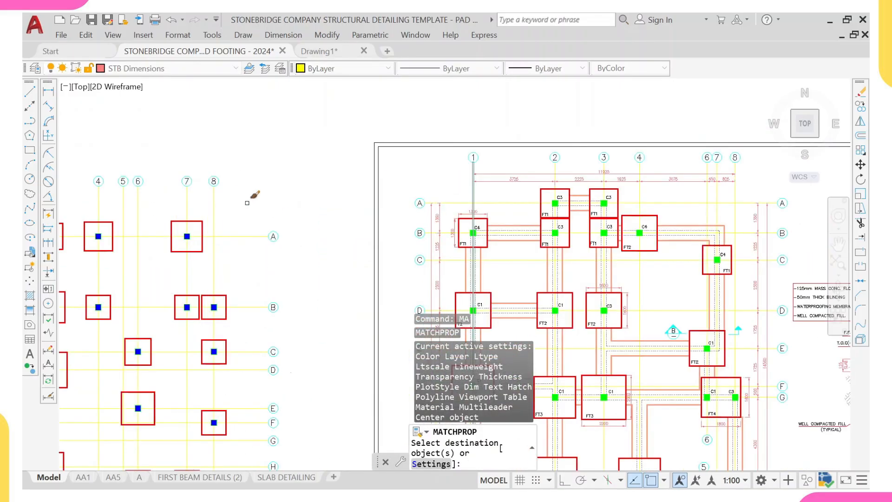
{"action": "left_click", "coordinate": [248, 202]}
{"action": "scroll", "coordinate": [107, 207], "scroll_direction": "down", "scroll_amount": 3}
{"action": "scroll", "coordinate": [172, 215], "scroll_direction": "up", "scroll_amount": 5}
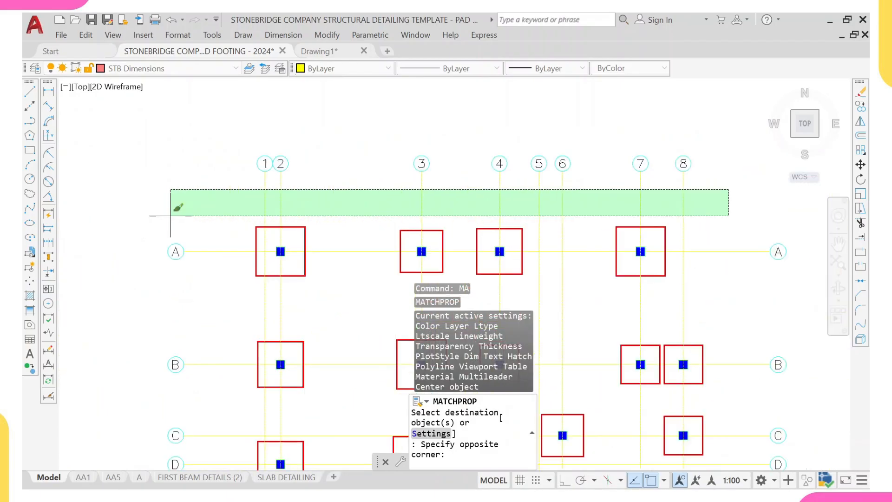
{"action": "left_click", "coordinate": [170, 215]}
{"action": "scroll", "coordinate": [223, 279], "scroll_direction": "down", "scroll_amount": 4}
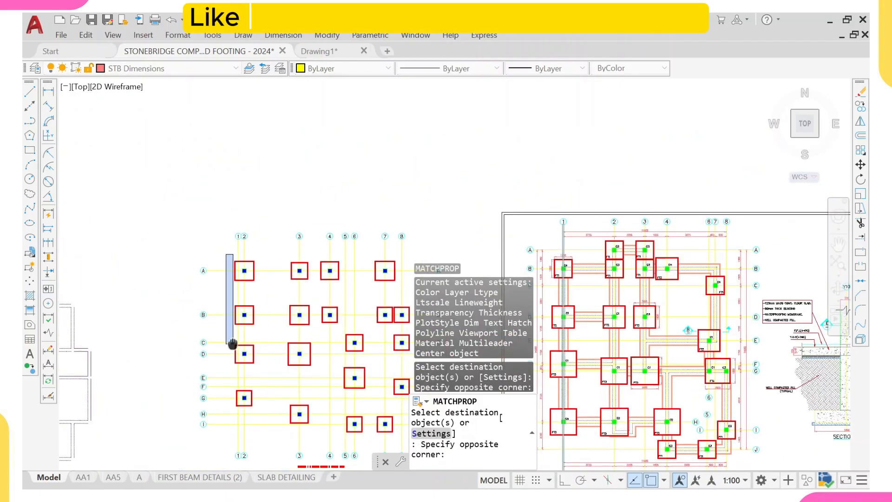
{"action": "middle_click_drag", "start_coordinate": [232, 343], "coordinate": [248, 225]}
{"action": "left_click", "coordinate": [230, 354]}
{"action": "key", "text": "Return"}
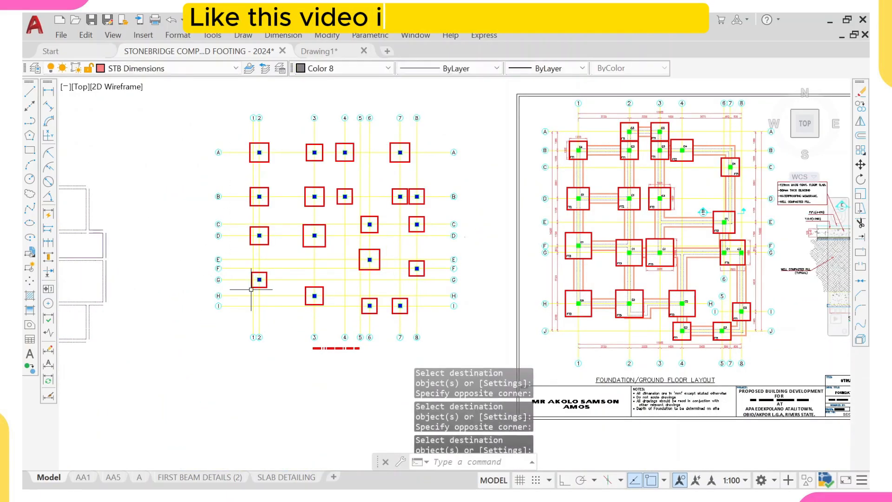
- Inspect the layers of a pasted grid line, the template's hidden beam line and the pasted beam lines
{"action": "scroll", "coordinate": [251, 289], "scroll_direction": "up", "scroll_amount": 3}
{"action": "key", "text": "Escape"}
{"action": "left_click", "coordinate": [239, 300]}
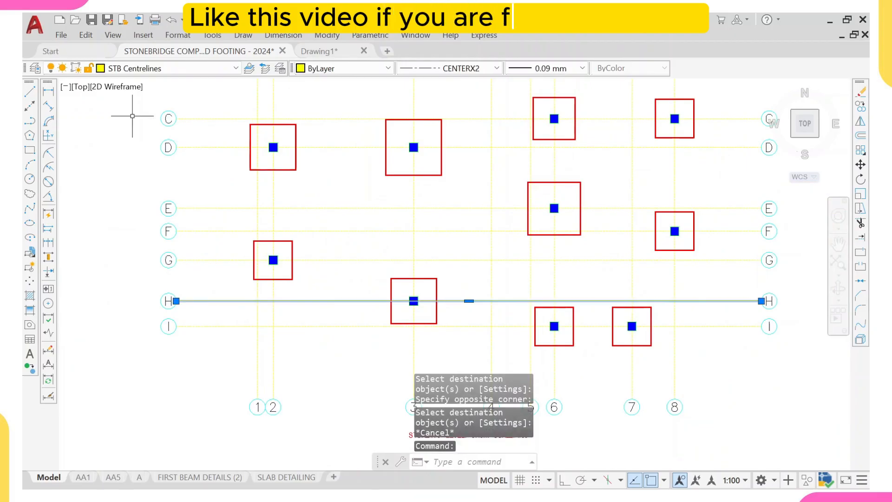
{"action": "scroll", "coordinate": [127, 97], "scroll_direction": "down", "scroll_amount": 5}
{"action": "middle_click_drag", "start_coordinate": [160, 171], "coordinate": [206, 249]}
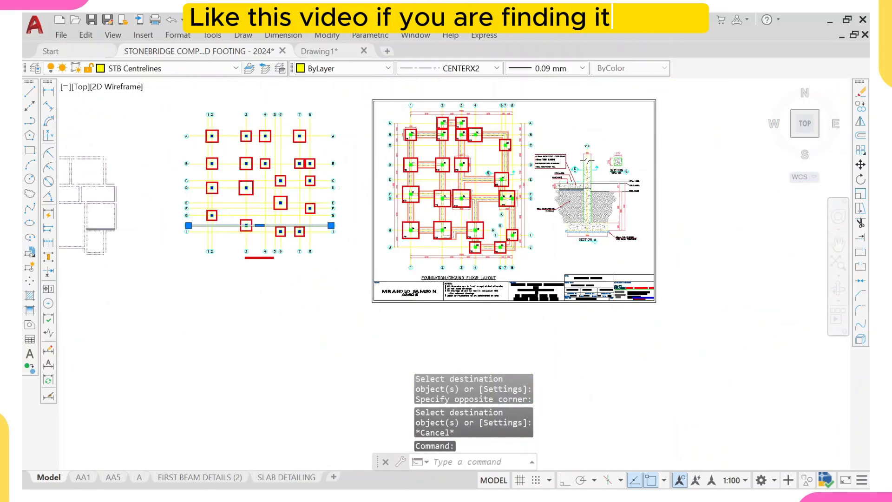
{"action": "key", "text": "Escape"}
{"action": "middle_click_drag", "start_coordinate": [98, 227], "coordinate": [207, 239]}
{"action": "type", "text": "b"}
{"action": "scroll", "coordinate": [207, 232], "scroll_direction": "up", "scroll_amount": 2}
{"action": "scroll", "coordinate": [725, 175], "scroll_direction": "up", "scroll_amount": 6}
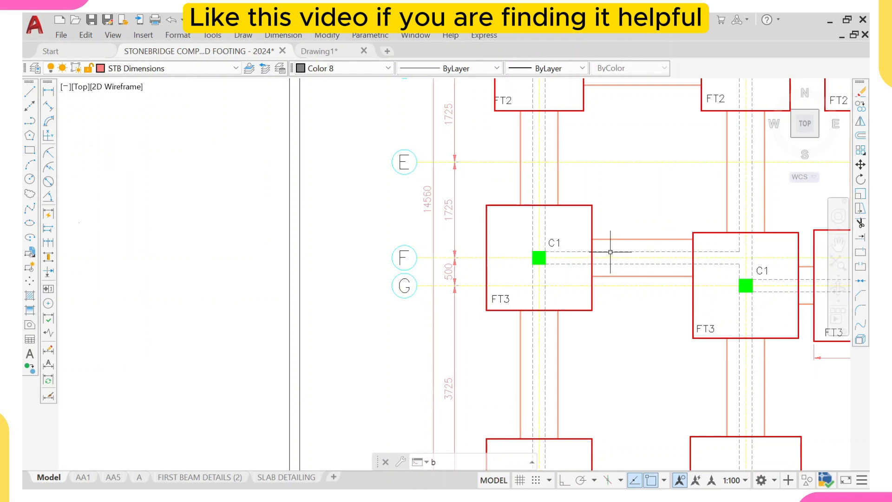
{"action": "key", "text": "Escape"}
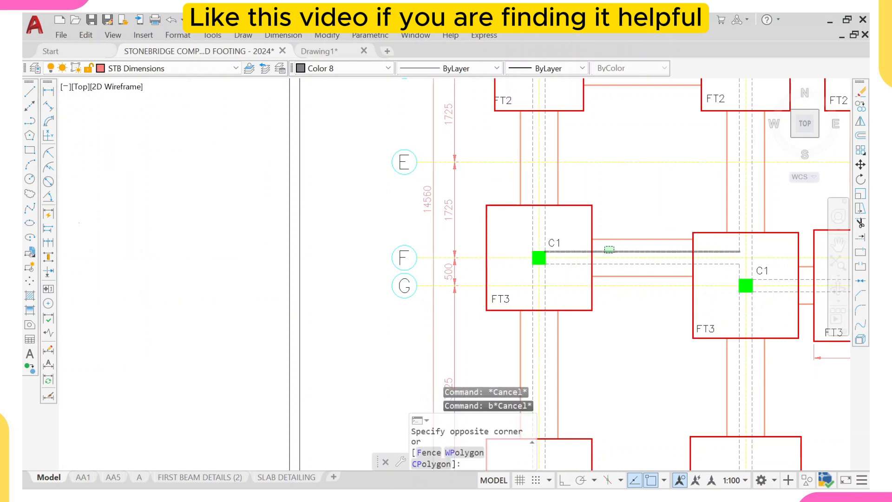
{"action": "left_click", "coordinate": [605, 251]}
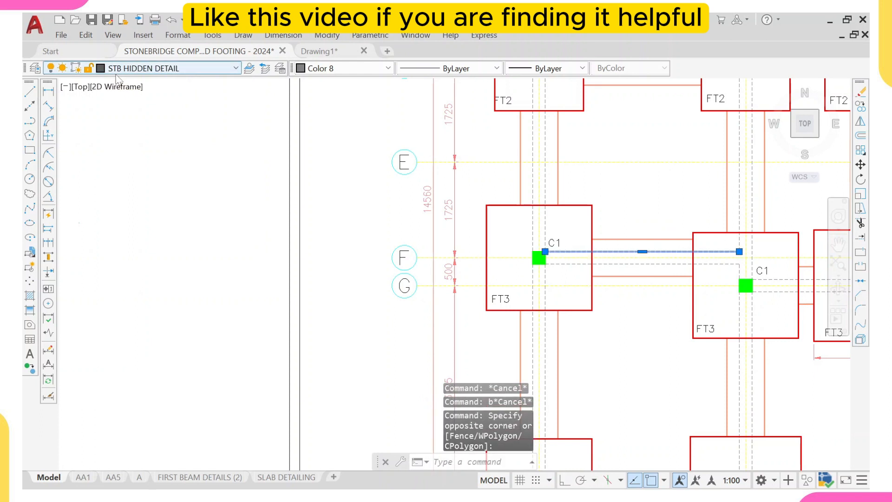
{"action": "scroll", "coordinate": [279, 186], "scroll_direction": "down", "scroll_amount": 5}
{"action": "middle_click_drag", "start_coordinate": [232, 140], "coordinate": [371, 169]}
{"action": "key", "text": "Escape"}
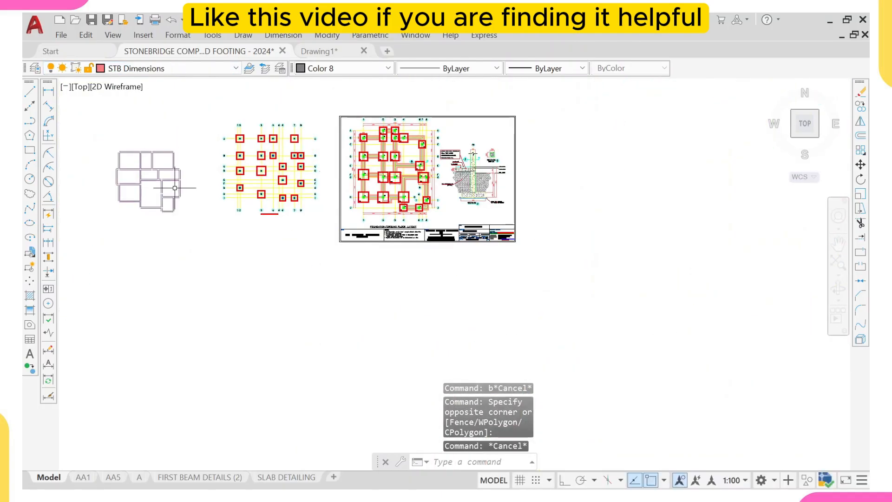
{"action": "scroll", "coordinate": [145, 171], "scroll_direction": "up", "scroll_amount": 6}
{"action": "left_click", "coordinate": [150, 158]}
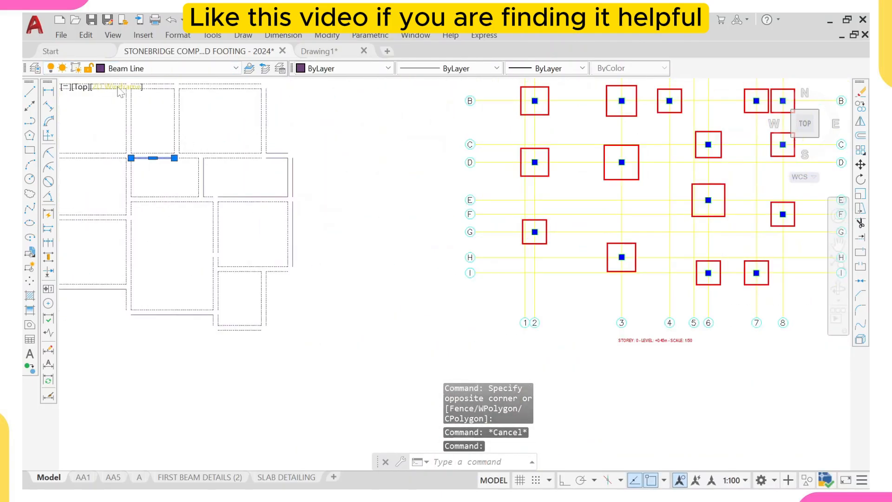
{"action": "scroll", "coordinate": [176, 154], "scroll_direction": "down", "scroll_amount": 2}
{"action": "key", "text": "Escape"}
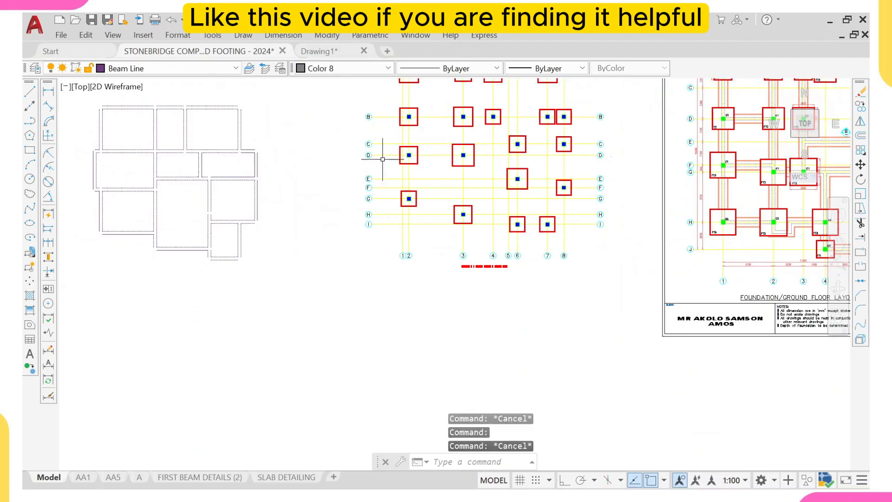
- Match the pasted beam layout to the template's hidden beam line properties (STB HIDDEN DETAIL layer)
{"action": "scroll", "coordinate": [758, 164], "scroll_direction": "up", "scroll_amount": 4}
{"action": "left_click", "coordinate": [672, 176]}
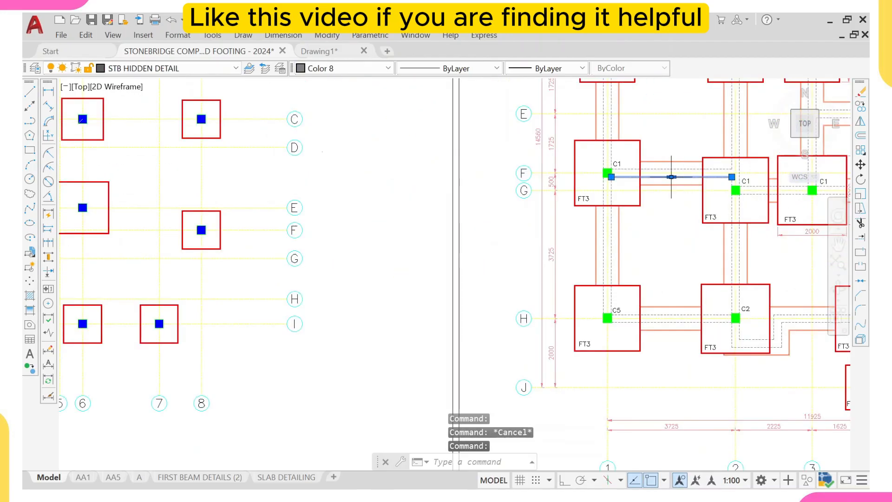
{"action": "type", "text": "MA"}
{"action": "key", "text": "Return"}
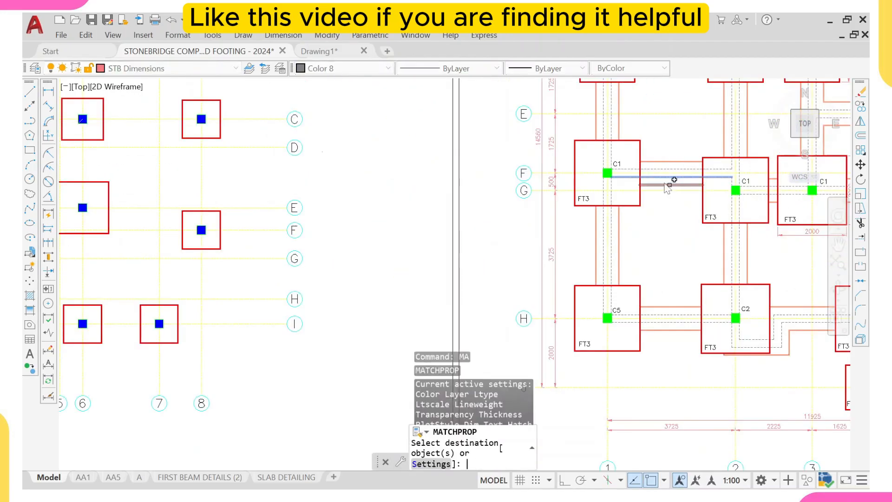
{"action": "scroll", "coordinate": [672, 178], "scroll_direction": "down", "scroll_amount": 6}
{"action": "middle_click_drag", "start_coordinate": [328, 160], "coordinate": [383, 179]}
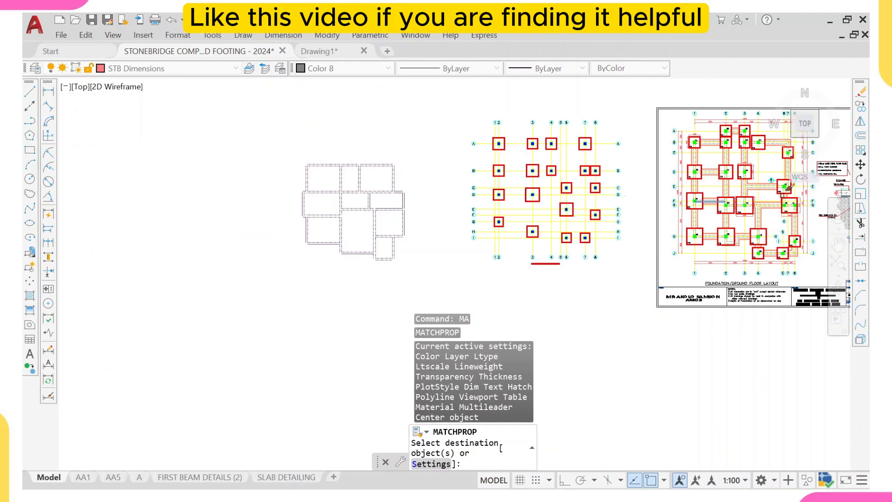
{"action": "middle_click_drag", "start_coordinate": [746, 161], "coordinate": [603, 123]}
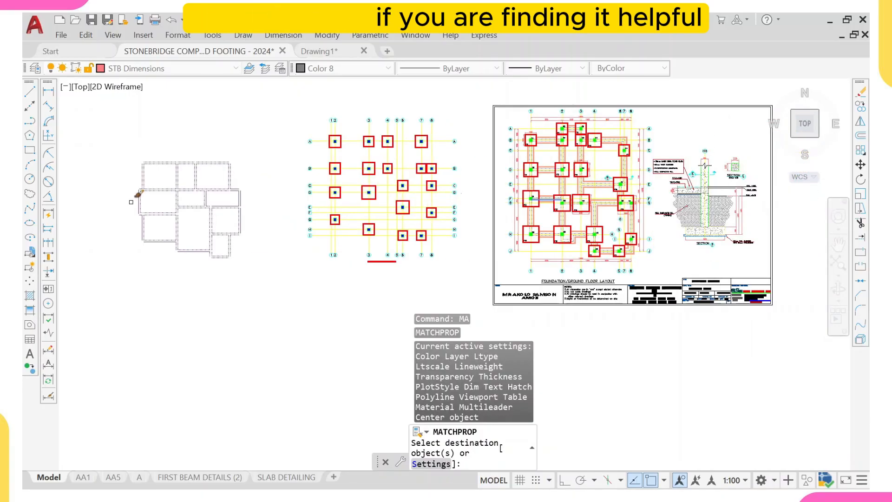
{"action": "left_click", "coordinate": [266, 104]}
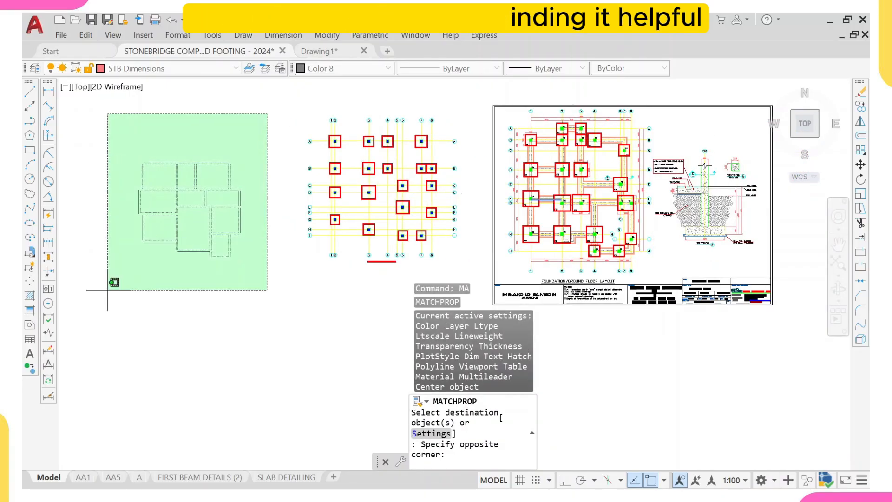
{"action": "left_click", "coordinate": [114, 286]}
{"action": "key", "text": "Escape"}
{"action": "scroll", "coordinate": [188, 163], "scroll_direction": "up", "scroll_amount": 4}
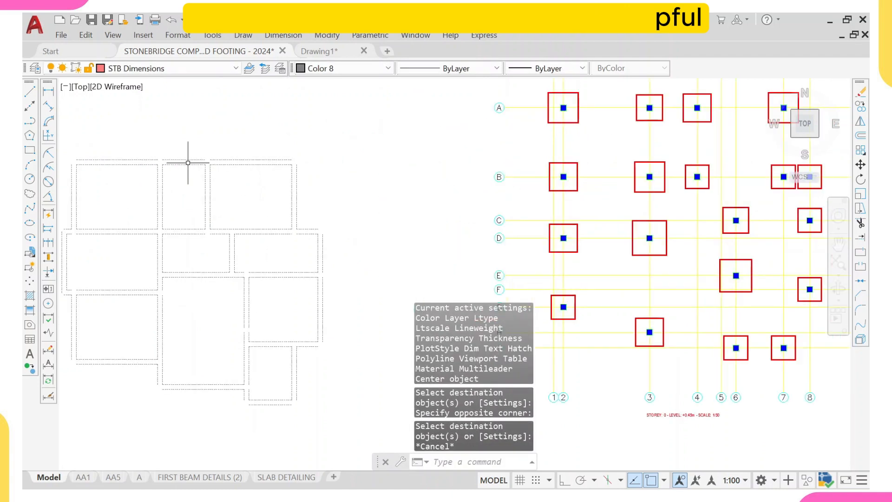
{"action": "left_click", "coordinate": [187, 163]}
{"action": "key", "text": "Escape"}
{"action": "scroll", "coordinate": [145, 114], "scroll_direction": "down", "scroll_amount": 5}
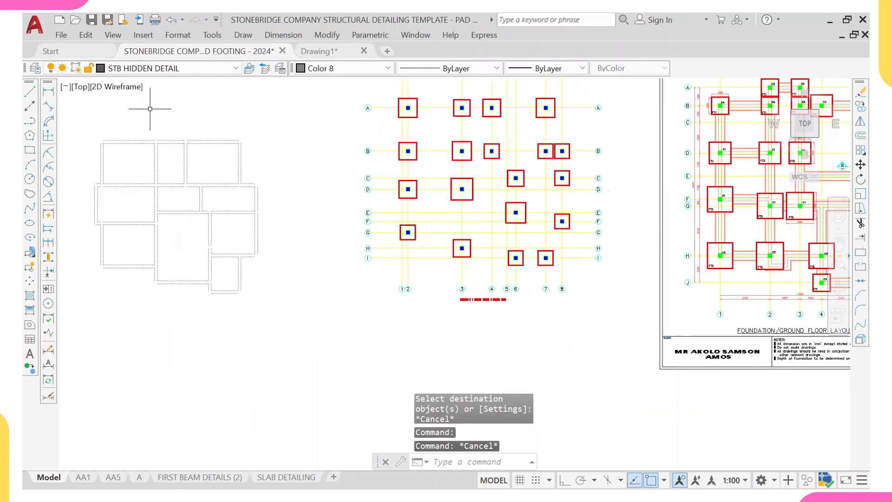
- Copy the beam layout onto the pasted footing grid, placing its corner on the column at grid B/8
{"action": "left_click", "coordinate": [253, 104]}
{"action": "left_click", "coordinate": [71, 258]}
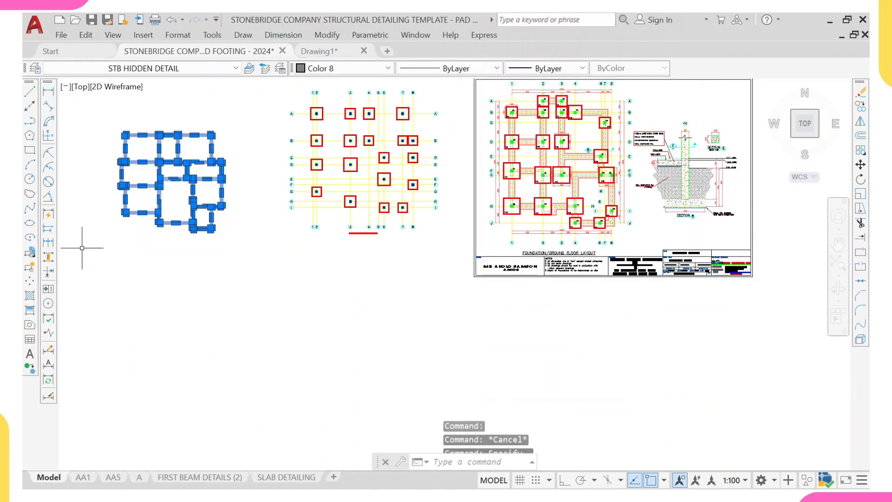
{"action": "type", "text": "co"}
{"action": "key", "text": "Return"}
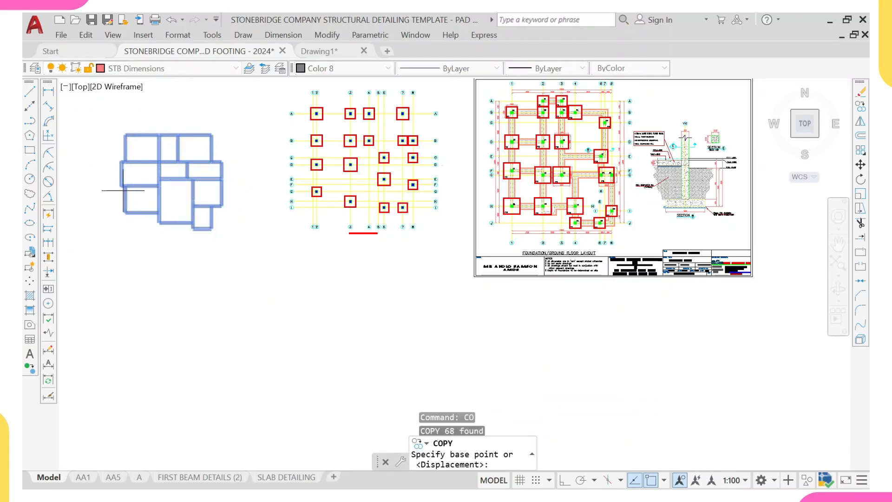
{"action": "scroll", "coordinate": [163, 173], "scroll_direction": "up", "scroll_amount": 4}
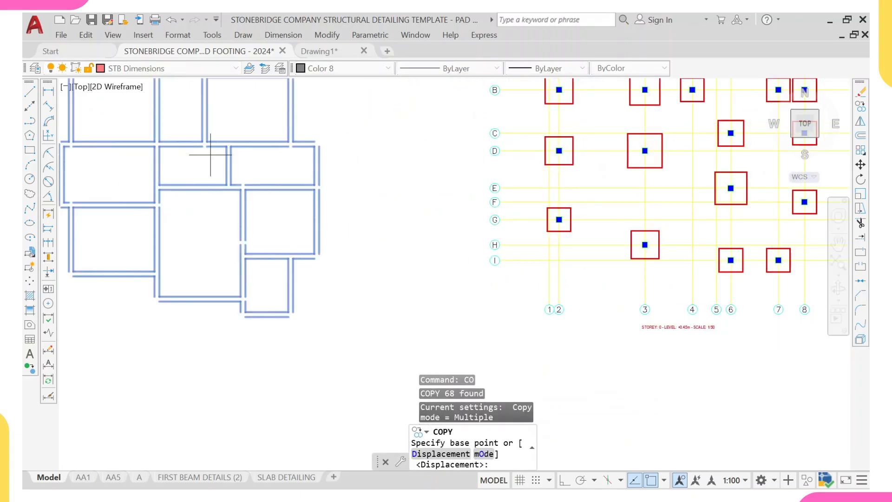
{"action": "left_click", "coordinate": [315, 147]}
{"action": "scroll", "coordinate": [400, 98], "scroll_direction": "down", "scroll_amount": 5}
{"action": "middle_click_drag", "start_coordinate": [400, 98], "coordinate": [335, 176]}
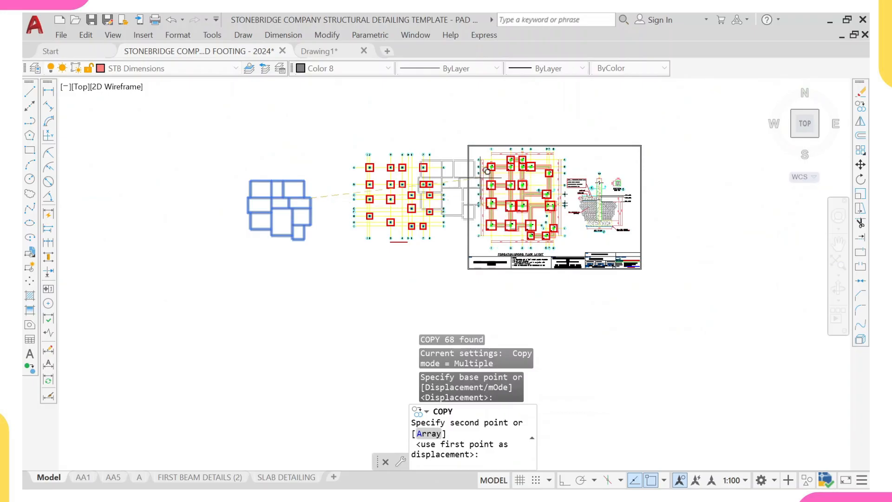
{"action": "scroll", "coordinate": [487, 171], "scroll_direction": "up", "scroll_amount": 8}
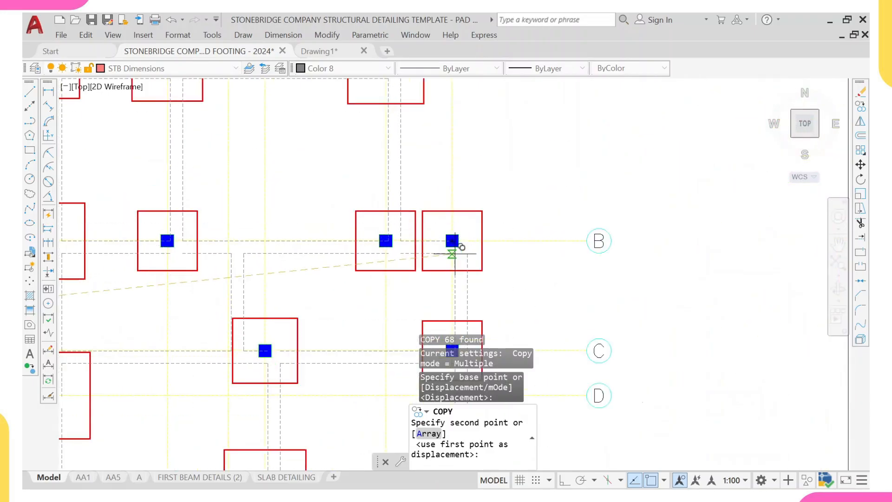
{"action": "scroll", "coordinate": [453, 241], "scroll_direction": "up", "scroll_amount": 2}
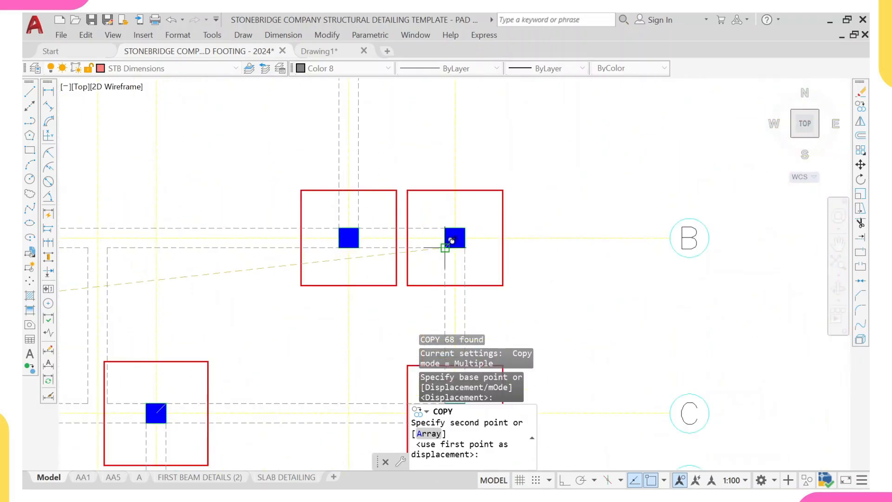
{"action": "left_click", "coordinate": [453, 240]}
{"action": "scroll", "coordinate": [446, 242], "scroll_direction": "down", "scroll_amount": 6}
{"action": "key", "text": "Return"}
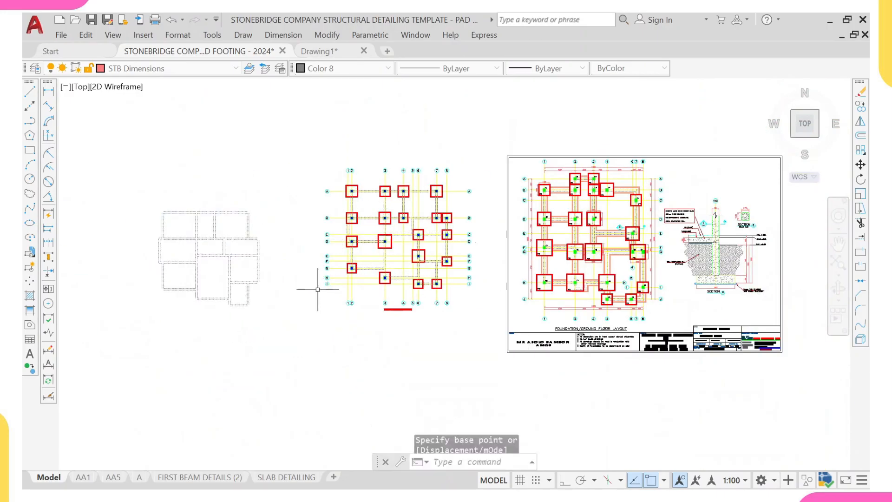
- Erase the original beam layout left of the footing grid
{"action": "left_click", "coordinate": [149, 194]}
{"action": "left_click", "coordinate": [283, 325]}
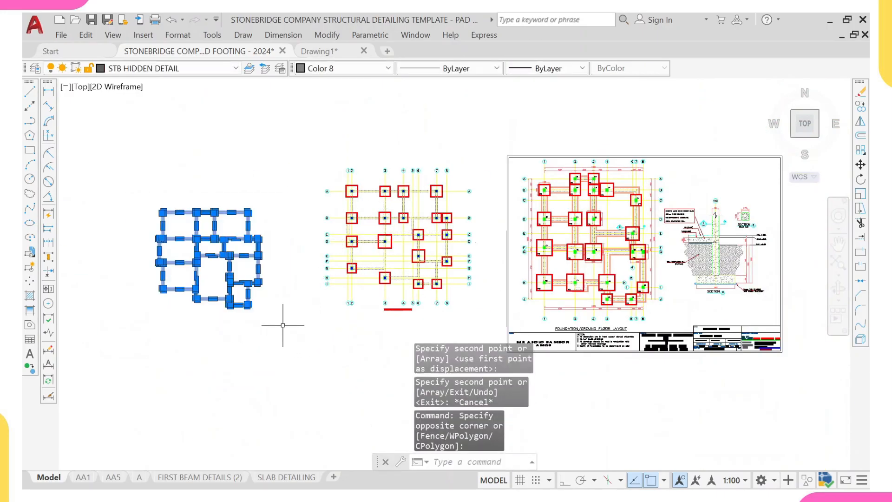
{"action": "type", "text": "E"}
{"action": "key", "text": "Return"}
{"action": "middle_click_drag", "start_coordinate": [358, 224], "coordinate": [235, 250]}
{"action": "scroll", "coordinate": [335, 231], "scroll_direction": "up", "scroll_amount": 4}
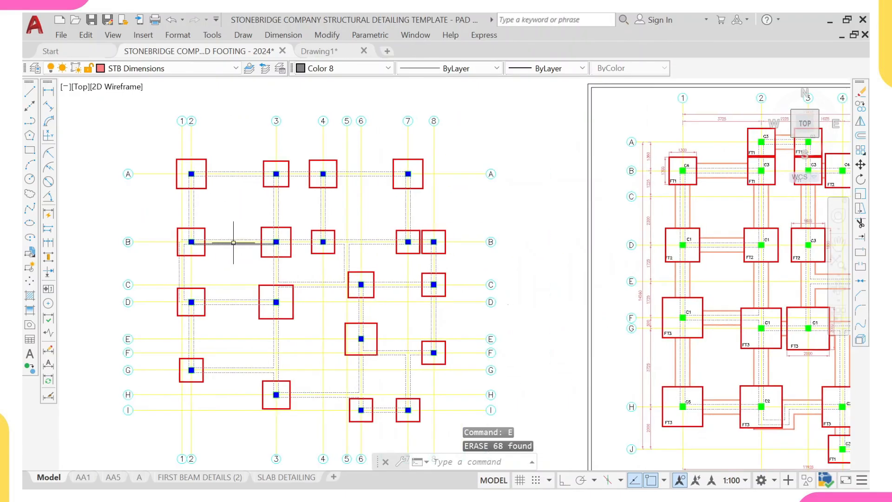
{"action": "middle_click_drag", "start_coordinate": [379, 209], "coordinate": [202, 283]}
{"action": "scroll", "coordinate": [202, 283], "scroll_direction": "down", "scroll_amount": 2}
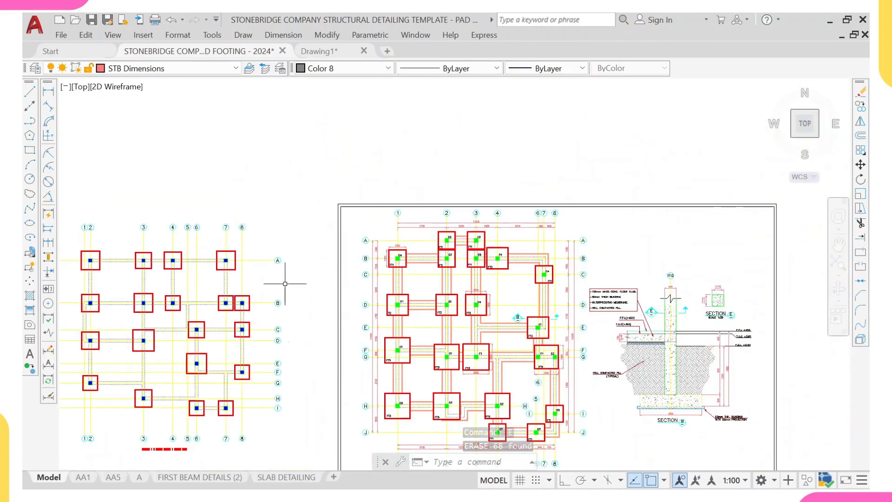
{"action": "scroll", "coordinate": [480, 249], "scroll_direction": "up", "scroll_amount": 4}
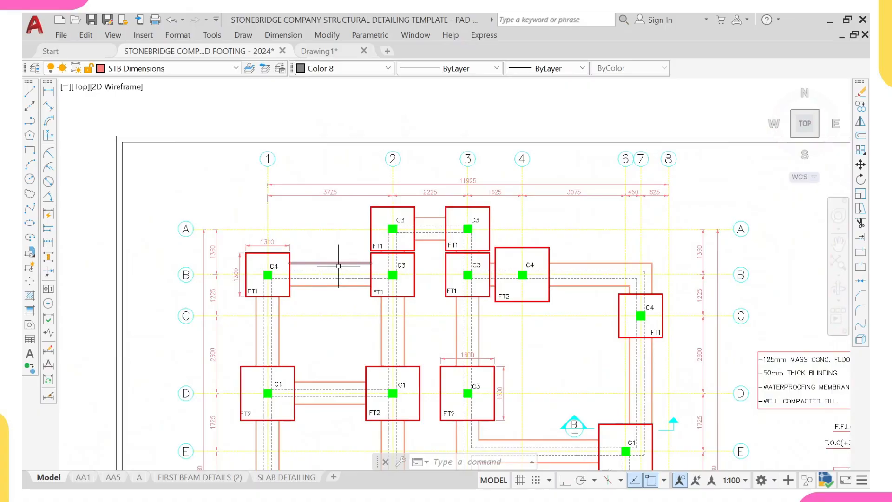
{"action": "scroll", "coordinate": [340, 266], "scroll_direction": "up", "scroll_amount": 4}
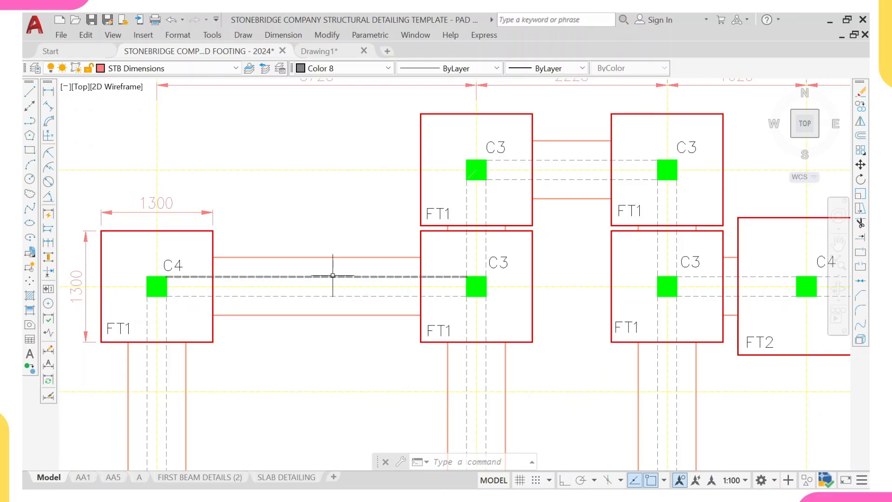
- Offset the grid A beam centreline between grids 2 and 3 by 225 mm to both sides to form the beam edges
{"action": "scroll", "coordinate": [319, 273], "scroll_direction": "up", "scroll_amount": 2}
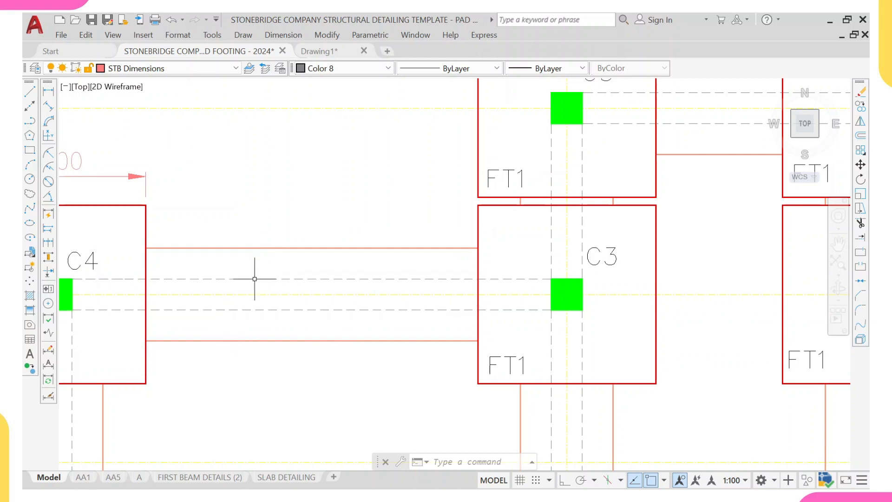
{"action": "scroll", "coordinate": [255, 279], "scroll_direction": "down", "scroll_amount": 2}
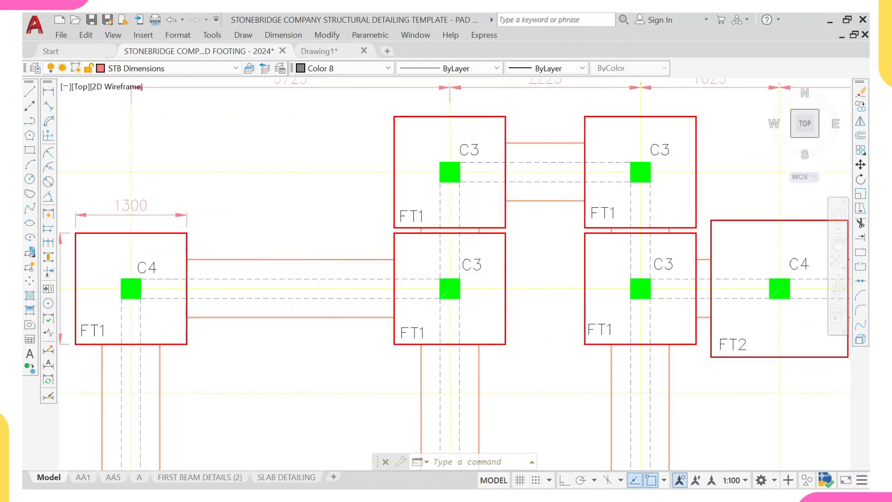
{"action": "scroll", "coordinate": [223, 279], "scroll_direction": "down", "scroll_amount": 4}
{"action": "scroll", "coordinate": [209, 308], "scroll_direction": "up", "scroll_amount": 2}
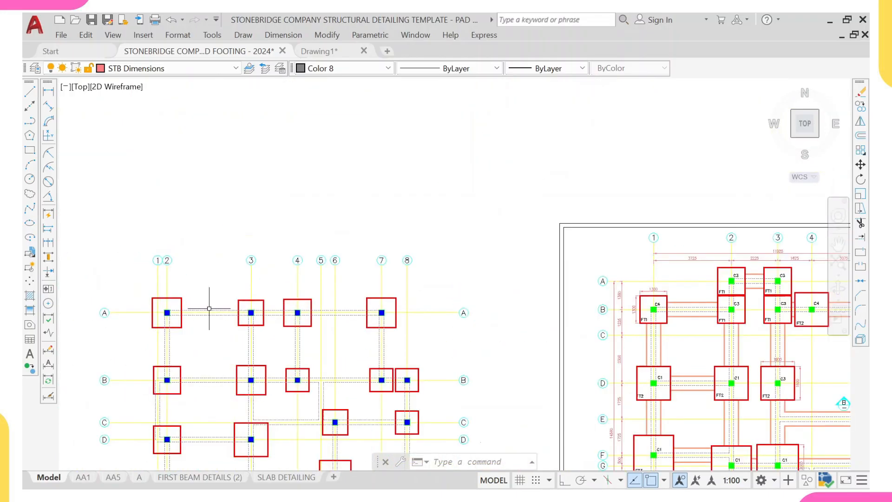
{"action": "scroll", "coordinate": [209, 308], "scroll_direction": "up", "scroll_amount": 4}
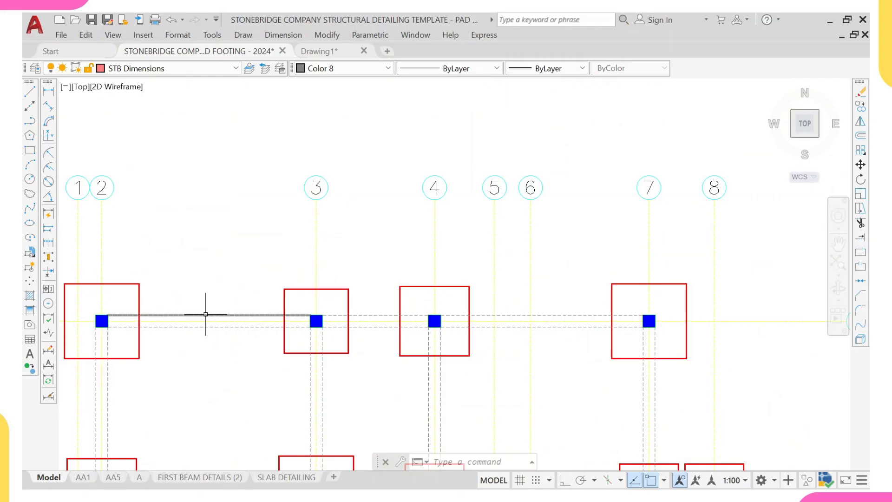
{"action": "type", "text": "off"}
{"action": "key", "text": "Return"}
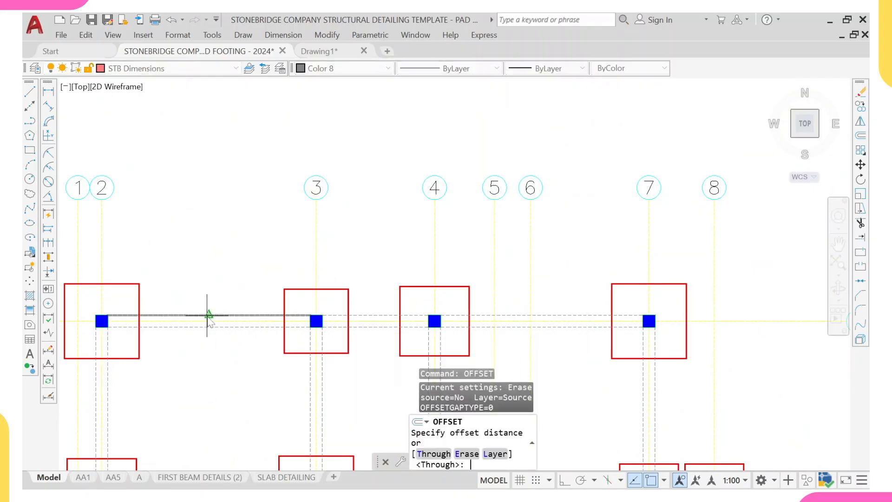
{"action": "type", "text": "225"}
{"action": "key", "text": "Return"}
{"action": "left_click", "coordinate": [207, 317]}
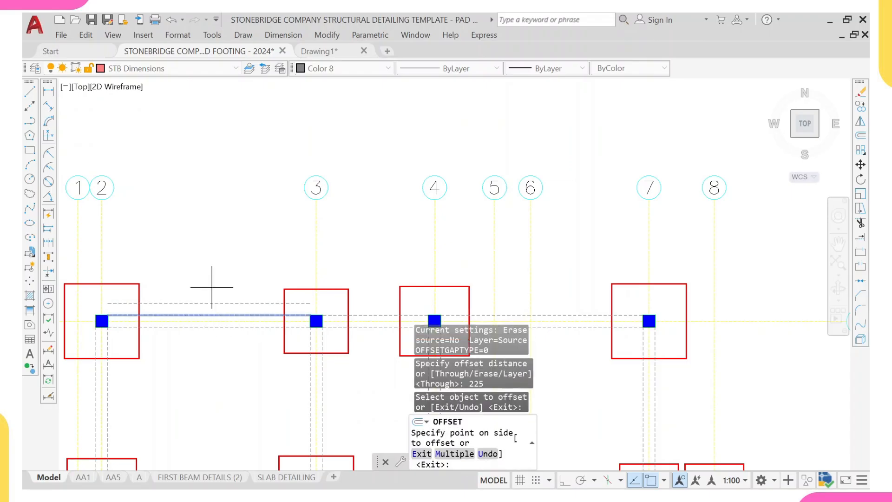
{"action": "left_click", "coordinate": [210, 289]}
{"action": "left_click", "coordinate": [201, 327]}
{"action": "left_click", "coordinate": [201, 344]}
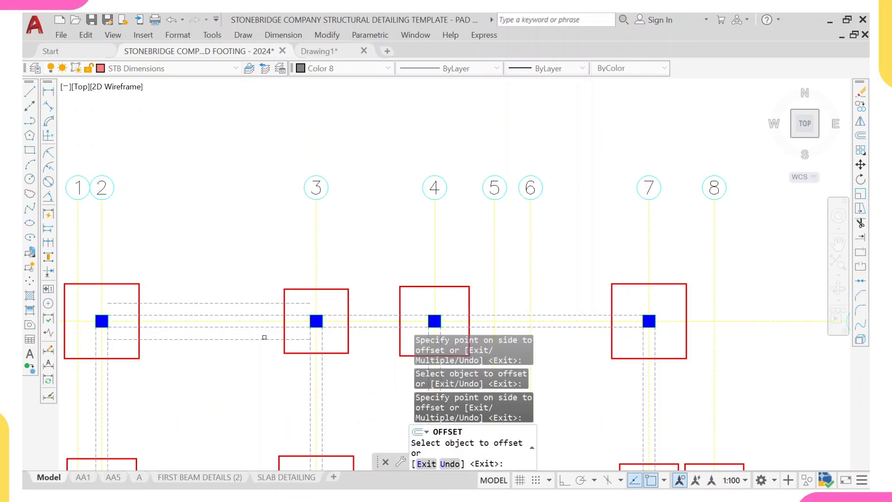
- Offset the grid A beam line between grids 3 and 4 and the grid 3 beam line 225 mm to both sides
{"action": "middle_click_drag", "start_coordinate": [358, 313], "coordinate": [265, 326]}
{"action": "left_click", "coordinate": [264, 326]}
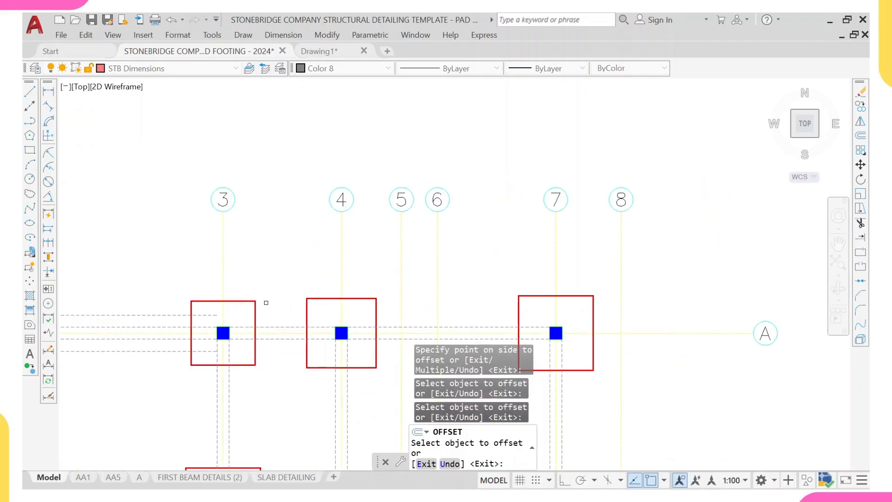
{"action": "left_click", "coordinate": [269, 305]}
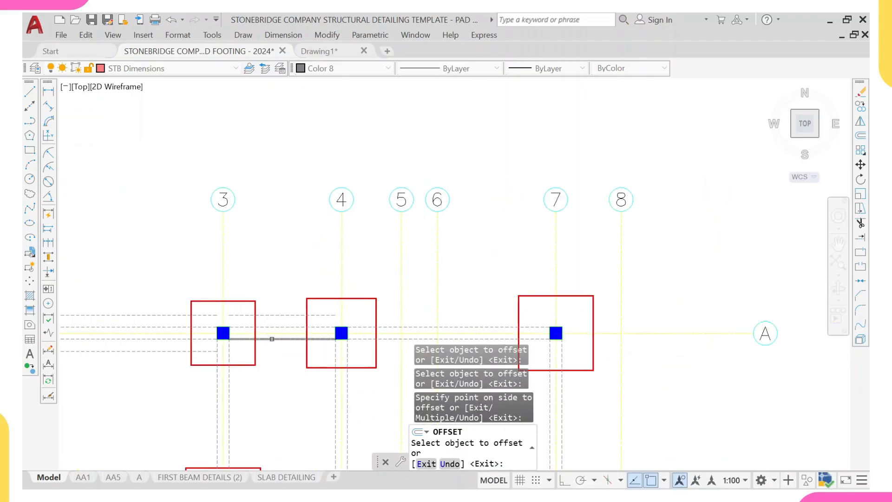
{"action": "left_click", "coordinate": [273, 338]}
{"action": "left_click", "coordinate": [266, 360]}
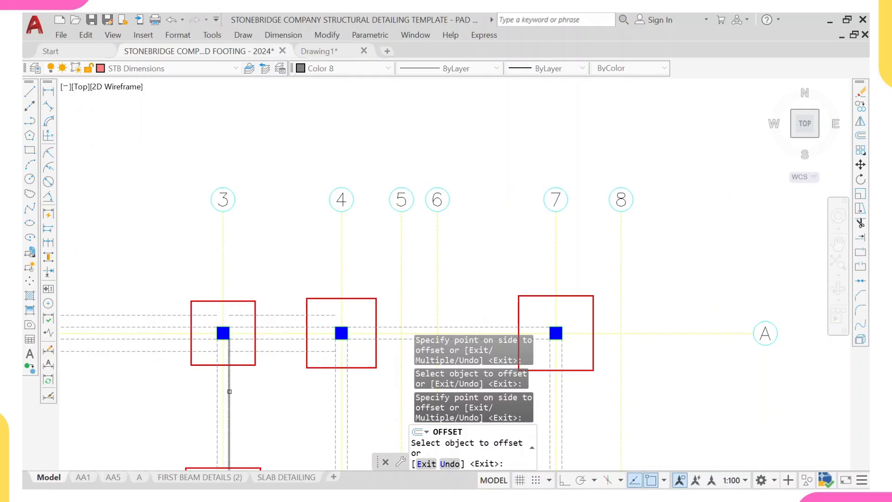
{"action": "left_click", "coordinate": [230, 390]}
{"action": "left_click", "coordinate": [244, 392]}
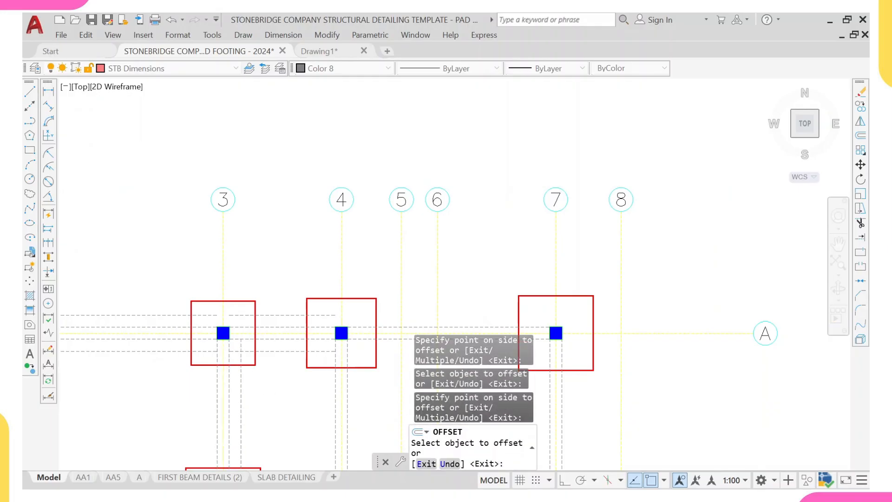
{"action": "middle_click_drag", "start_coordinate": [319, 366], "coordinate": [234, 356]}
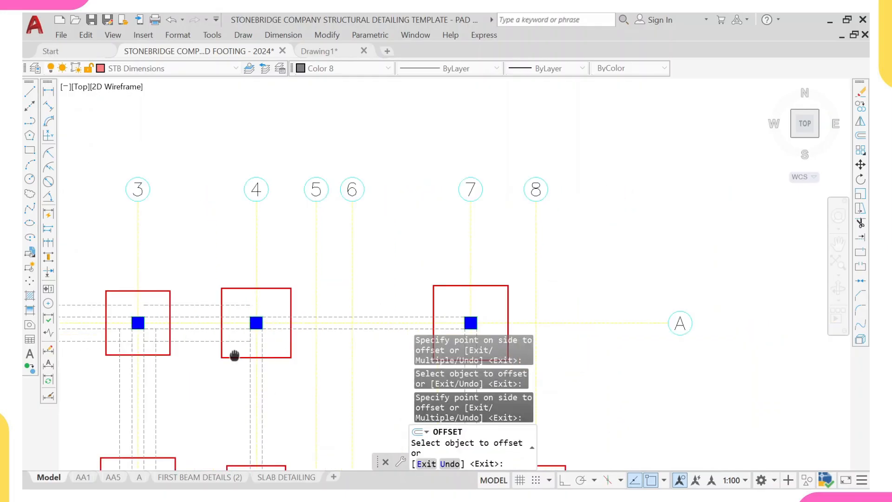
- Offset the grid A beam line between grids 4 and 7 and the grid 4 beam line 225 mm to both sides
{"action": "left_click", "coordinate": [299, 317]}
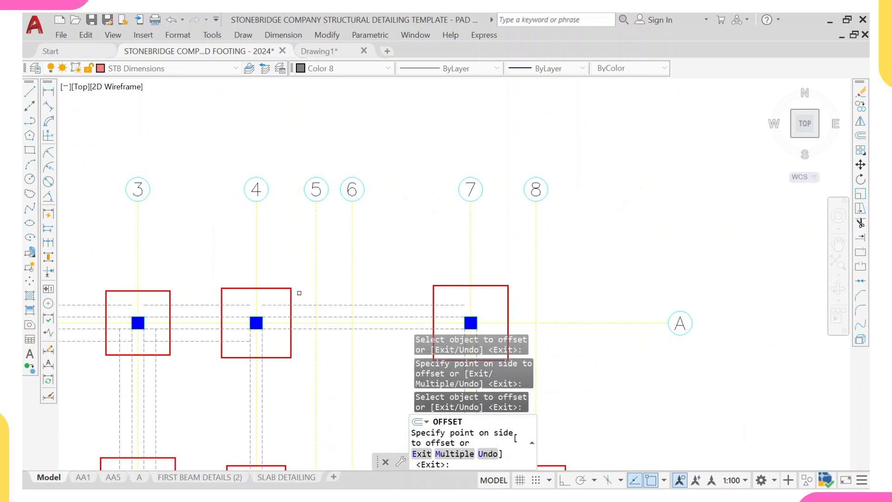
{"action": "left_click", "coordinate": [305, 333]}
{"action": "left_click", "coordinate": [304, 331]}
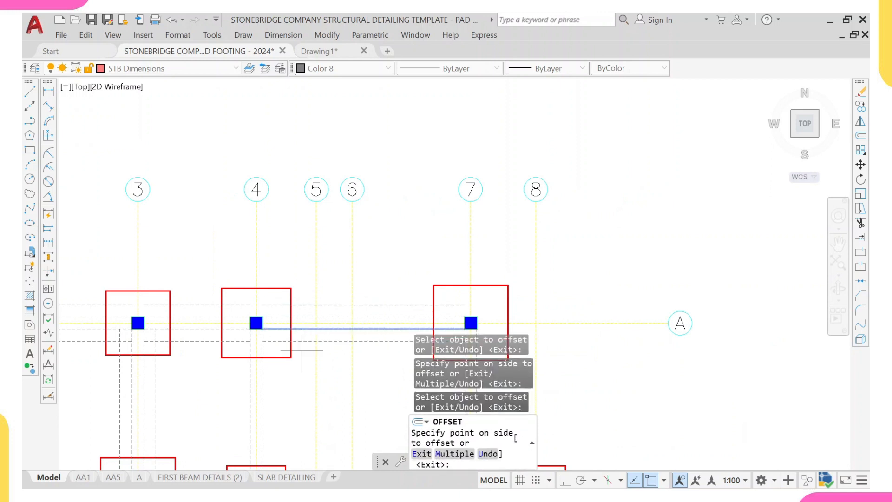
{"action": "left_click", "coordinate": [301, 351]}
{"action": "middle_click_drag", "start_coordinate": [285, 379], "coordinate": [287, 279]}
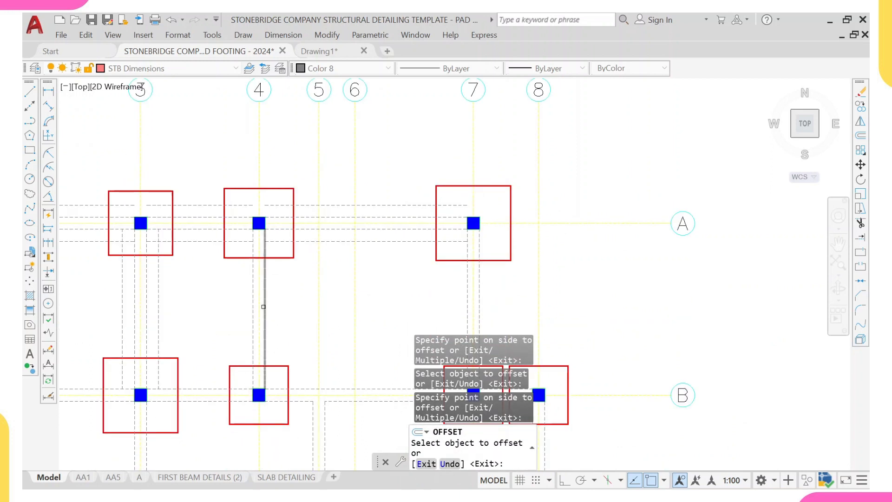
{"action": "left_click", "coordinate": [265, 307]}
{"action": "left_click", "coordinate": [281, 301]}
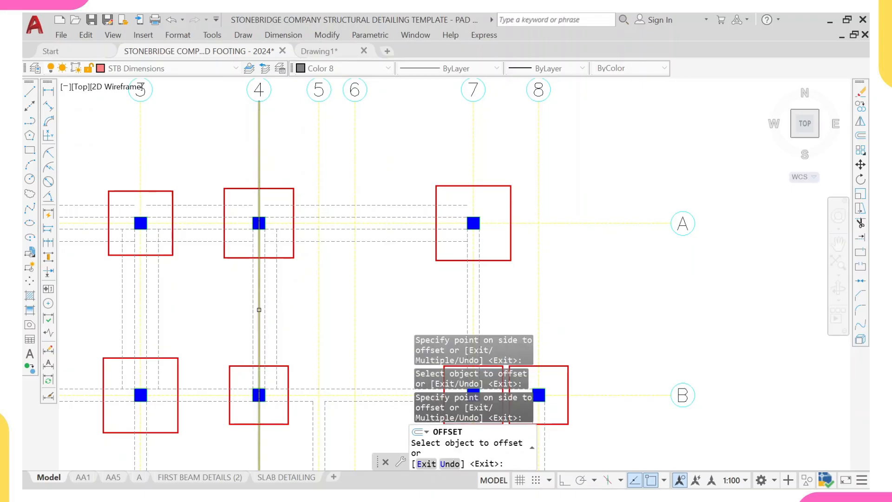
{"action": "left_click", "coordinate": [253, 312]}
{"action": "left_click", "coordinate": [229, 316]}
- Offset the grid B beam centrelines 225 mm to both sides
{"action": "scroll", "coordinate": [233, 366], "scroll_direction": "down", "scroll_amount": 2}
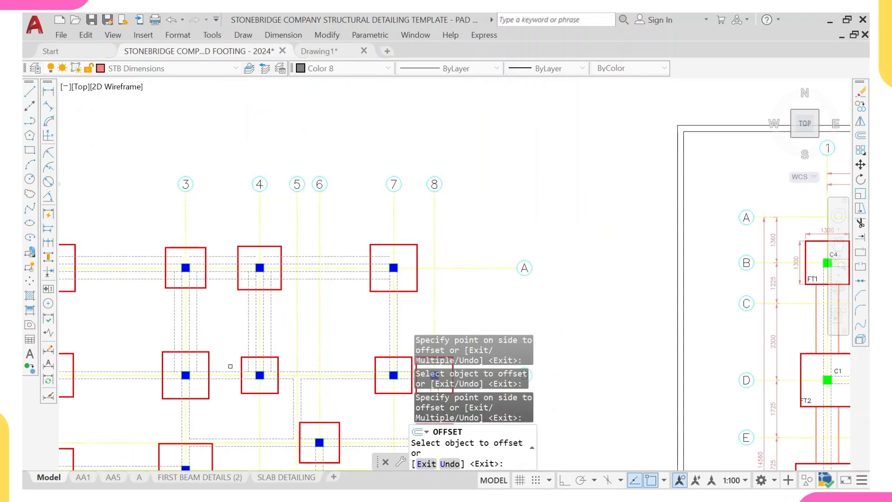
{"action": "scroll", "coordinate": [219, 372], "scroll_direction": "up", "scroll_amount": 4}
{"action": "left_click", "coordinate": [217, 379]}
{"action": "left_click", "coordinate": [217, 361]}
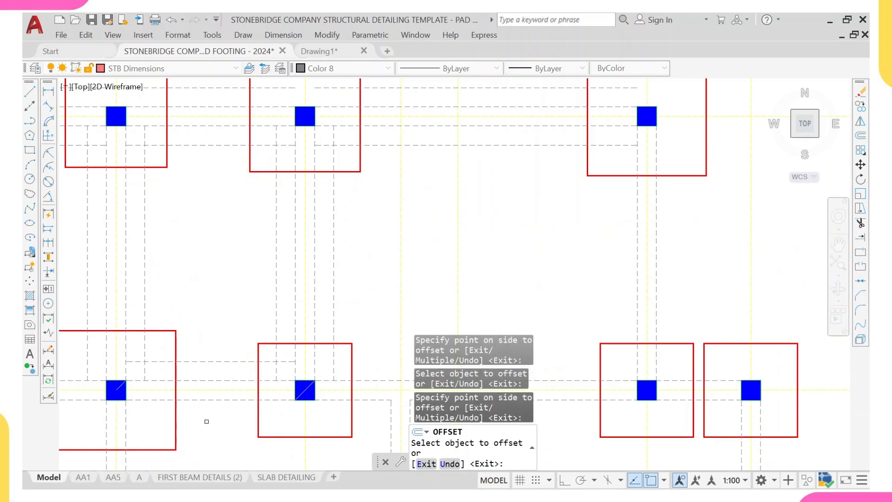
{"action": "middle_click_drag", "start_coordinate": [207, 426], "coordinate": [242, 353]}
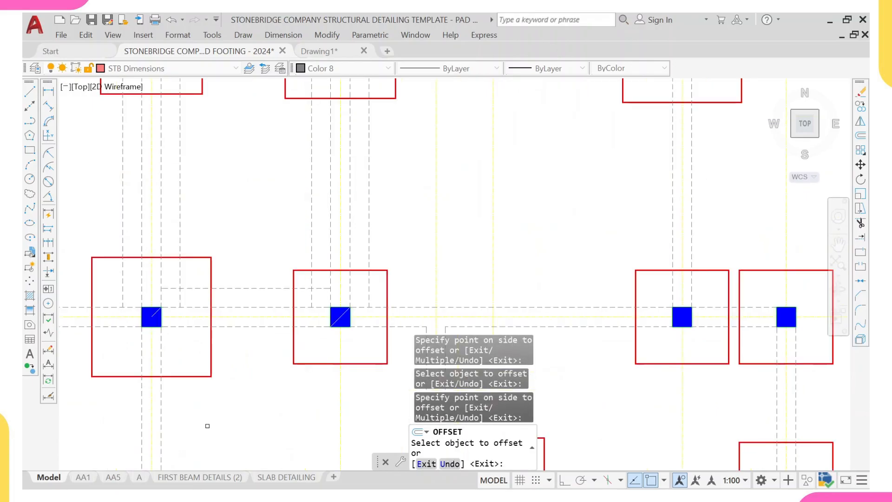
{"action": "left_click", "coordinate": [249, 328]}
{"action": "left_click", "coordinate": [243, 346]}
{"action": "scroll", "coordinate": [140, 364], "scroll_direction": "down", "scroll_amount": 2}
{"action": "middle_click_drag", "start_coordinate": [137, 364], "coordinate": [256, 363]}
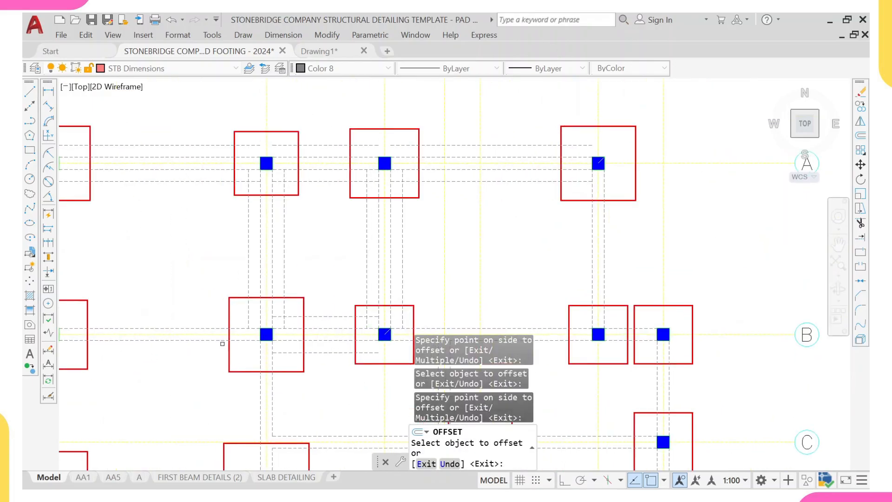
- Offset the grid B beam centreline left of grid 3 by 225 mm to both sides
{"action": "left_click", "coordinate": [179, 328]}
{"action": "left_click", "coordinate": [185, 284]}
{"action": "left_click", "coordinate": [163, 340]}
{"action": "left_click", "coordinate": [154, 366]}
{"action": "scroll", "coordinate": [155, 367], "scroll_direction": "down", "scroll_amount": 2}
{"action": "middle_click_drag", "start_coordinate": [138, 369], "coordinate": [320, 358]}
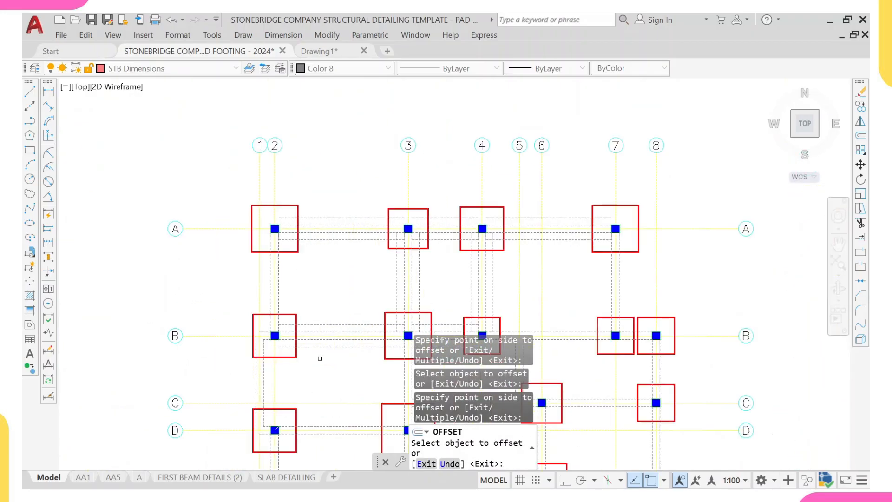
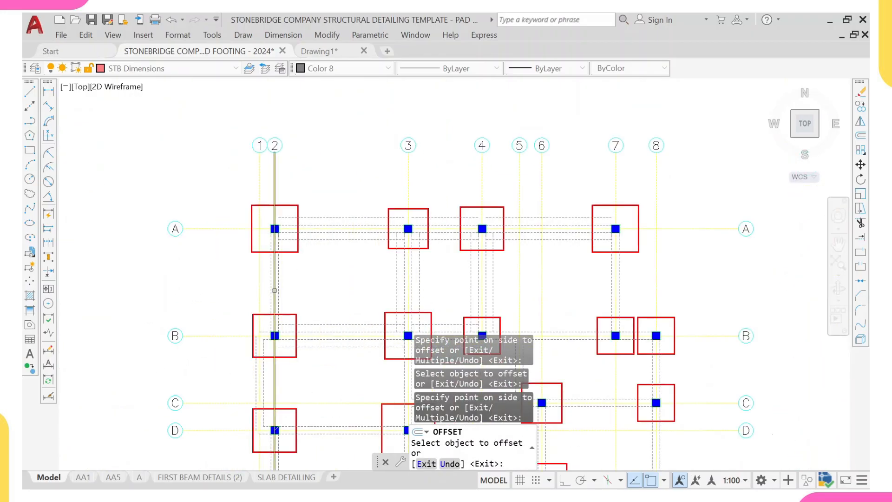
- Offset the grid 2 beam line between grids A and B 225 mm to the east
{"action": "left_click", "coordinate": [279, 292]}
{"action": "left_click", "coordinate": [290, 292]}
{"action": "scroll", "coordinate": [280, 294], "scroll_direction": "up", "scroll_amount": 4}
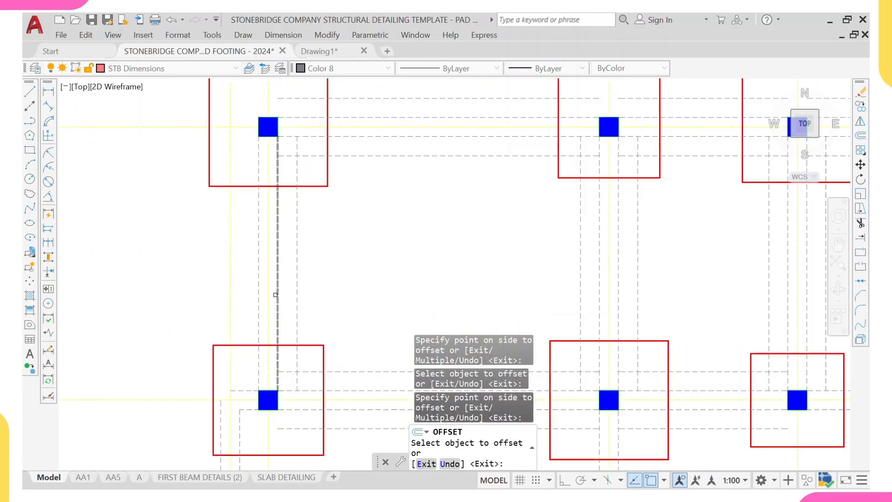
{"action": "scroll", "coordinate": [242, 299], "scroll_direction": "down", "scroll_amount": 7}
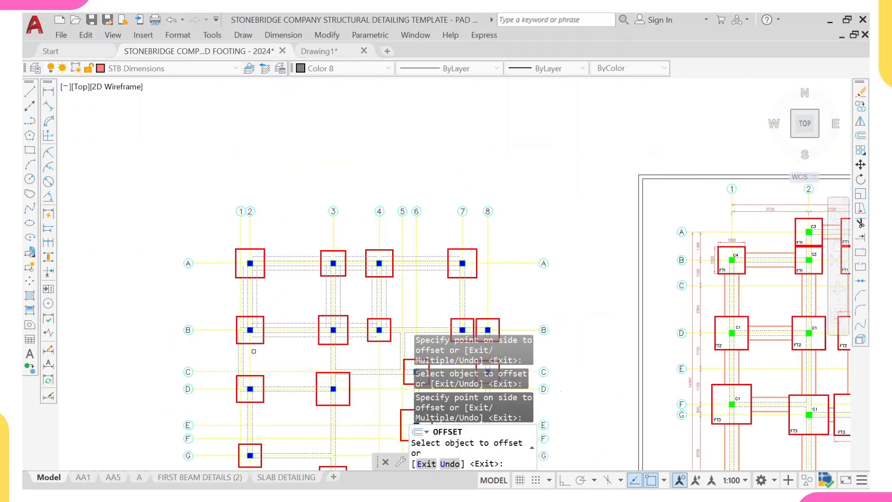
{"action": "scroll", "coordinate": [222, 316], "scroll_direction": "up", "scroll_amount": 3}
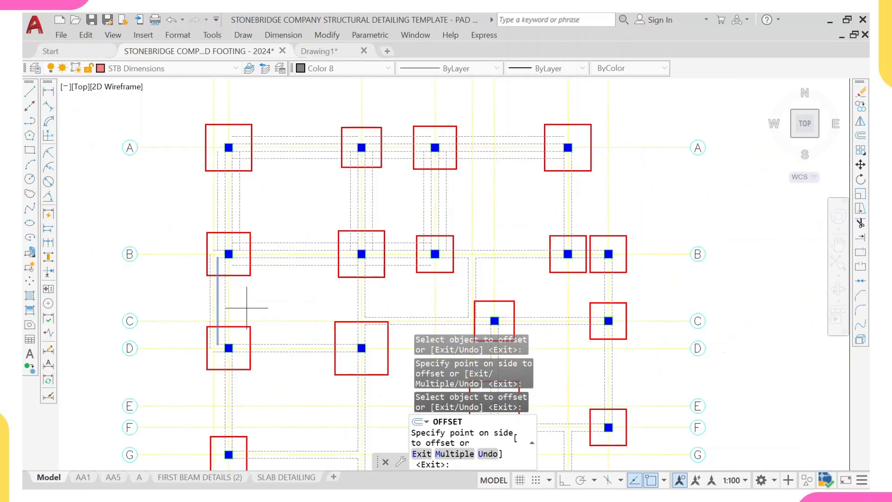
{"action": "scroll", "coordinate": [210, 309], "scroll_direction": "up", "scroll_amount": 4}
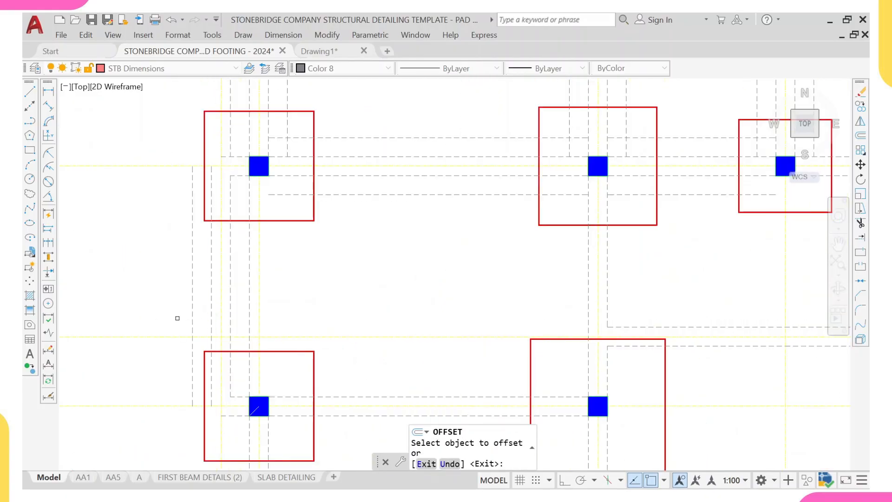
{"action": "scroll", "coordinate": [177, 313], "scroll_direction": "down", "scroll_amount": 6}
{"action": "scroll", "coordinate": [278, 262], "scroll_direction": "up", "scroll_amount": 2}
{"action": "scroll", "coordinate": [278, 261], "scroll_direction": "up", "scroll_amount": 3}
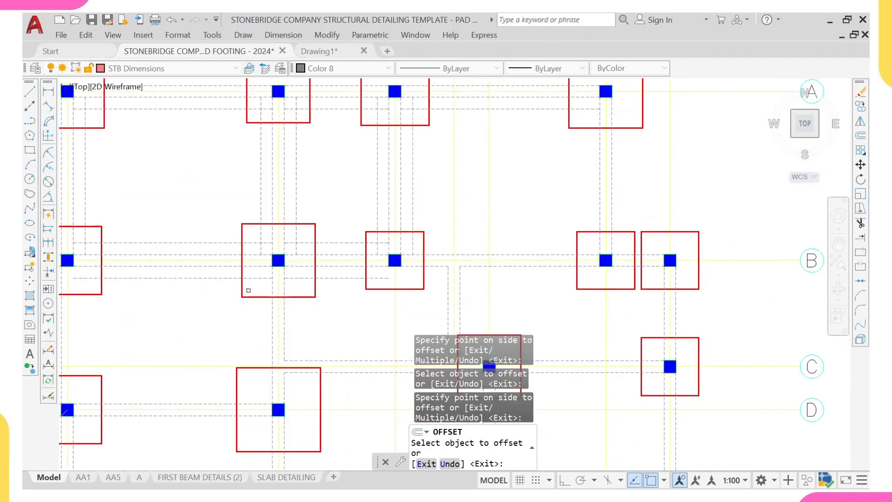
{"action": "scroll", "coordinate": [205, 366], "scroll_direction": "up", "scroll_amount": 1}
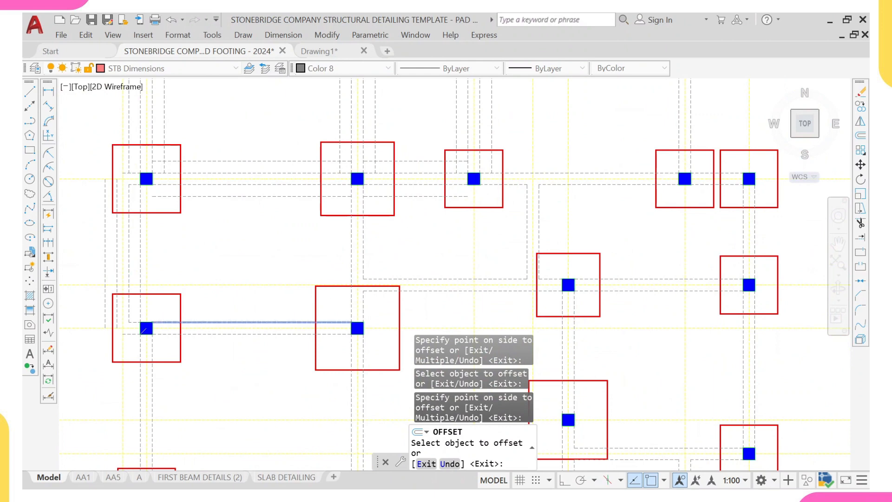
- Offset the grid D beam line between grids 2 and 3 by 225 mm to both sides
{"action": "left_click", "coordinate": [259, 322]}
{"action": "left_click", "coordinate": [259, 305]}
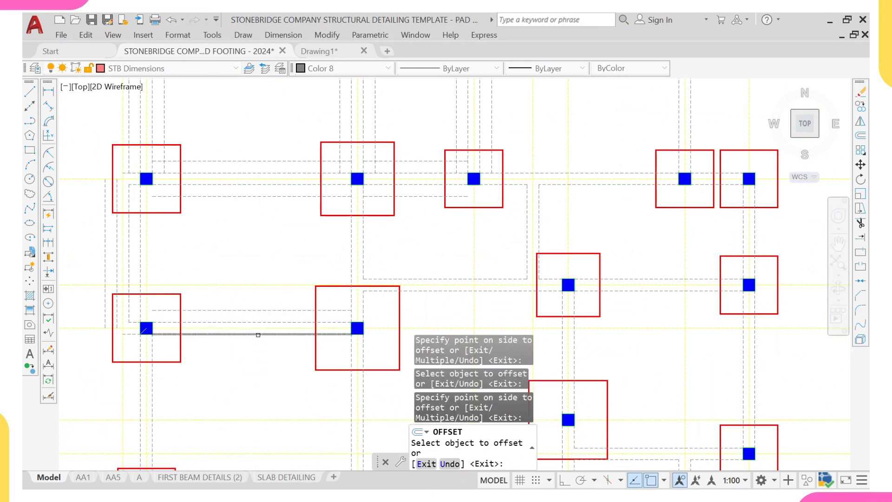
{"action": "left_click", "coordinate": [258, 334]}
{"action": "left_click", "coordinate": [255, 349]}
- Offset the grid 2 beam line between grids D and G by 225 mm to both sides
{"action": "middle_click_drag", "start_coordinate": [187, 374], "coordinate": [288, 312]}
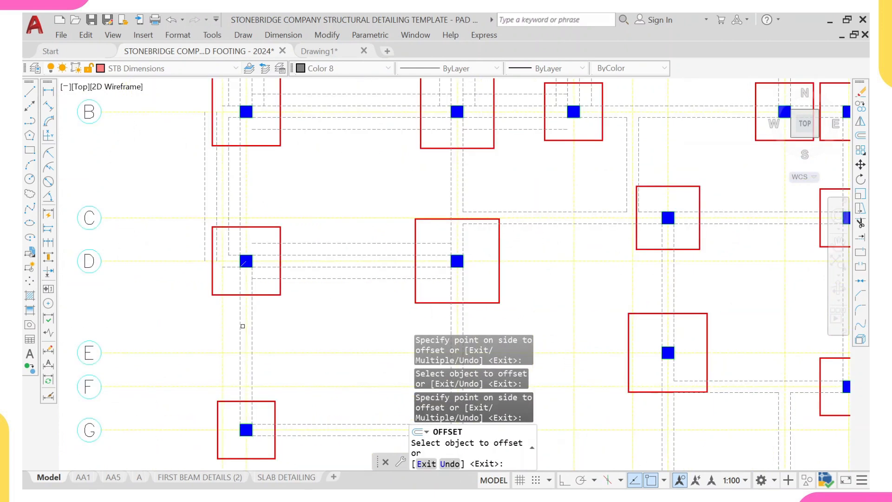
{"action": "left_click", "coordinate": [252, 325]}
{"action": "left_click", "coordinate": [293, 318]}
{"action": "left_click", "coordinate": [240, 332]}
{"action": "left_click", "coordinate": [232, 329]}
- Offset the grid G beam line between grids 2 and 3 by 225 mm to both sides
{"action": "scroll", "coordinate": [246, 343], "scroll_direction": "down", "scroll_amount": 2}
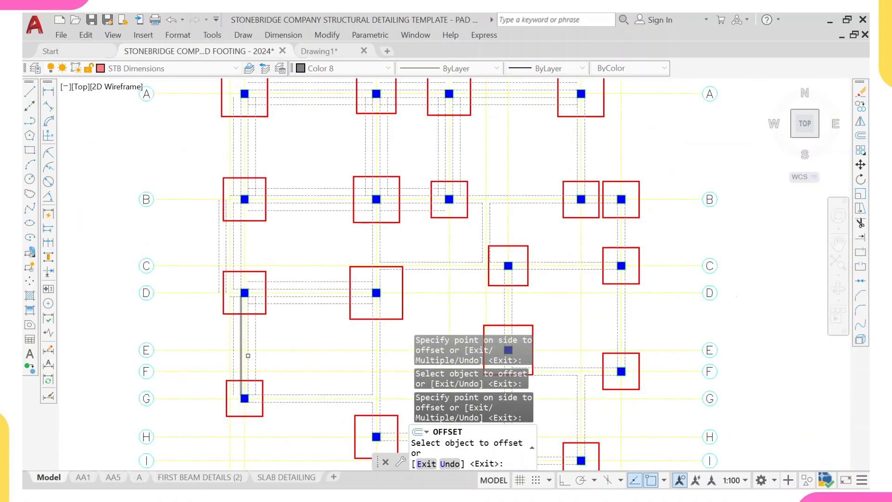
{"action": "scroll", "coordinate": [271, 359], "scroll_direction": "up", "scroll_amount": 2}
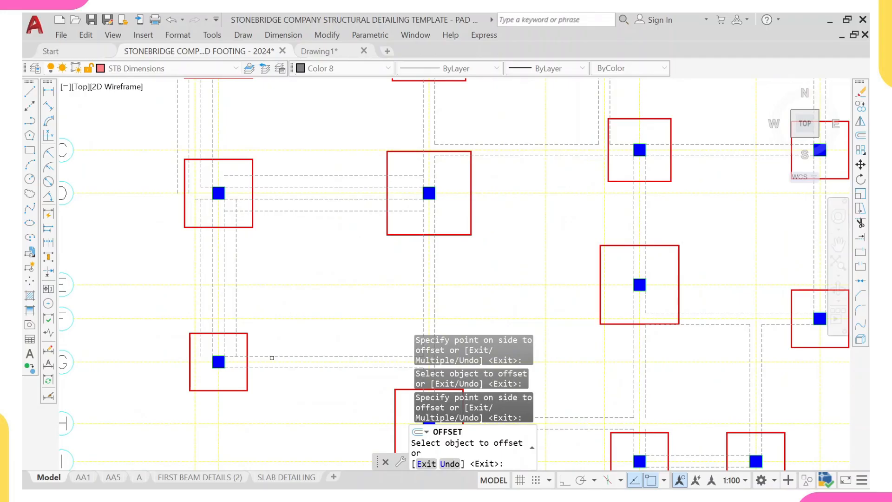
{"action": "left_click", "coordinate": [272, 357]}
{"action": "left_click", "coordinate": [274, 349]}
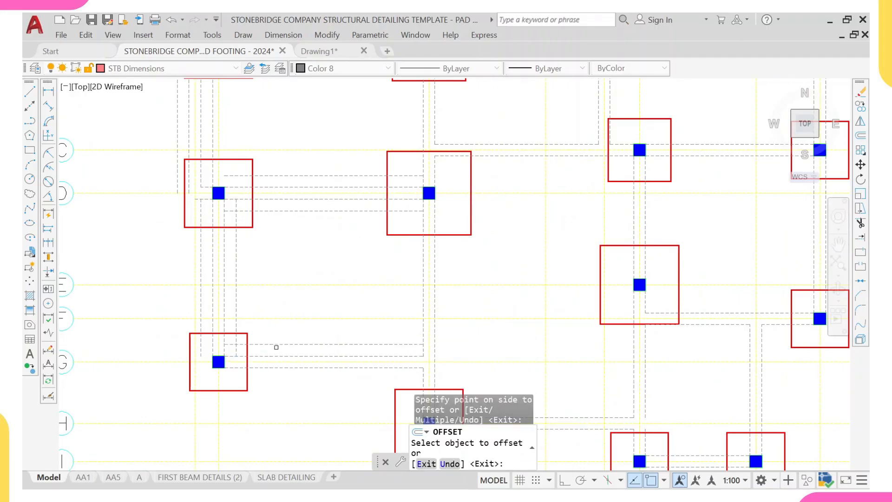
{"action": "left_click", "coordinate": [271, 368]}
{"action": "left_click", "coordinate": [266, 382]}
- Offset the grid 3 beam line between grids D and H by 225 mm to both sides
{"action": "scroll", "coordinate": [266, 381], "scroll_direction": "down", "scroll_amount": 2}
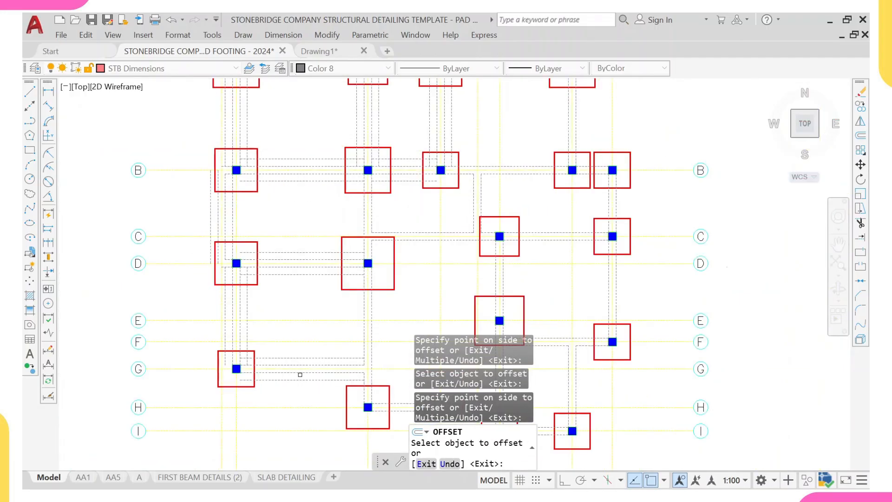
{"action": "middle_click_drag", "start_coordinate": [341, 363], "coordinate": [278, 355]}
{"action": "scroll", "coordinate": [293, 346], "scroll_direction": "up", "scroll_amount": 2}
{"action": "left_click", "coordinate": [307, 344]}
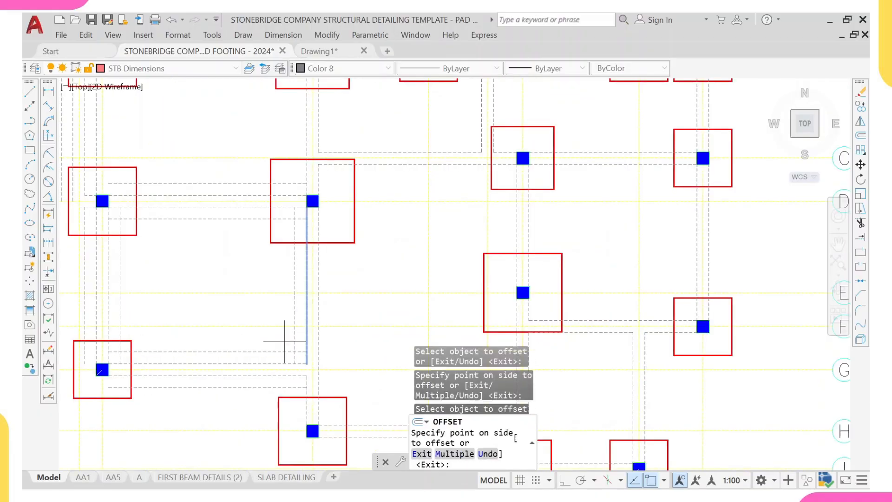
{"action": "left_click", "coordinate": [290, 332]}
{"action": "left_click", "coordinate": [318, 340]}
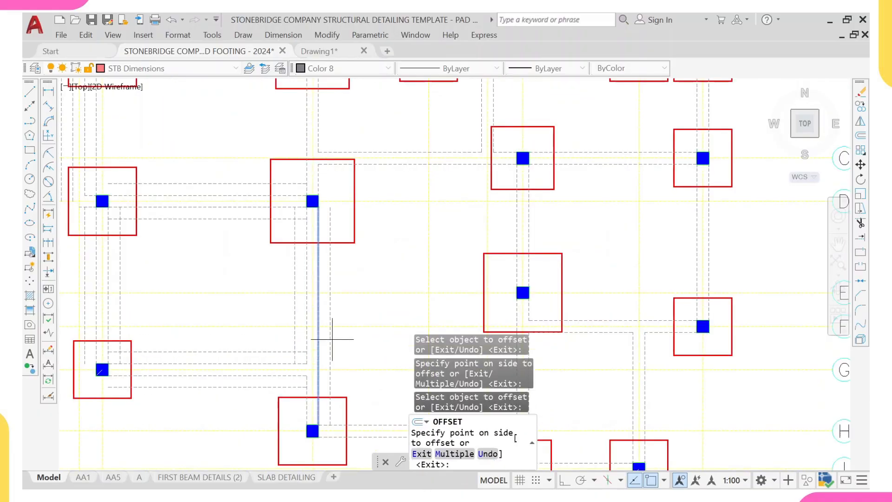
{"action": "left_click", "coordinate": [333, 339]}
- Offset the grid H beam line east of grid 3 by 225 mm to both sides
{"action": "scroll", "coordinate": [301, 385], "scroll_direction": "up", "scroll_amount": 2}
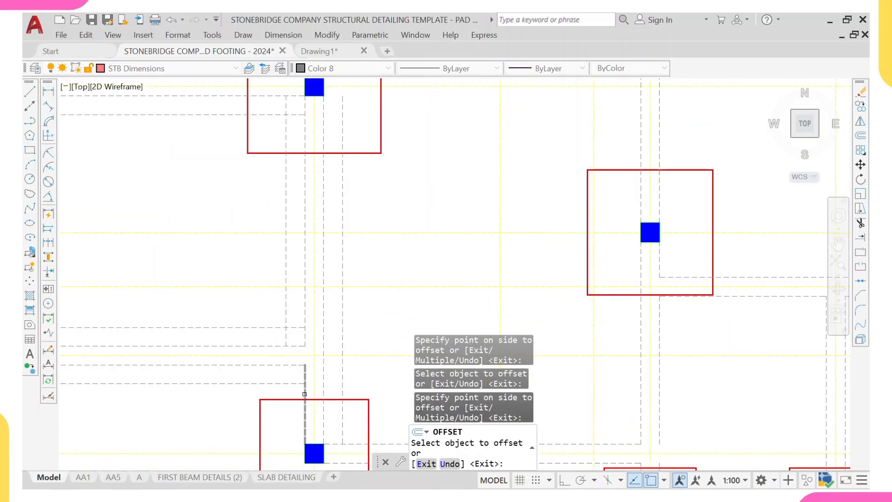
{"action": "scroll", "coordinate": [284, 347], "scroll_direction": "down", "scroll_amount": 3}
{"action": "scroll", "coordinate": [284, 347], "scroll_direction": "up", "scroll_amount": 1}
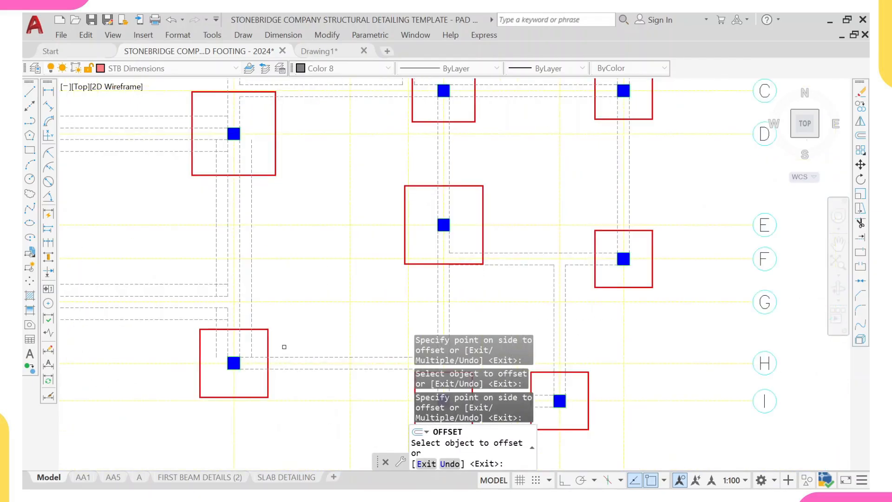
{"action": "left_click", "coordinate": [289, 357]}
{"action": "left_click", "coordinate": [291, 336]}
{"action": "left_click", "coordinate": [289, 371]}
{"action": "left_click", "coordinate": [288, 381]}
- Offset the vertical beam line between grids E and H by 225 mm to both sides
{"action": "scroll", "coordinate": [288, 387], "scroll_direction": "down", "scroll_amount": 3}
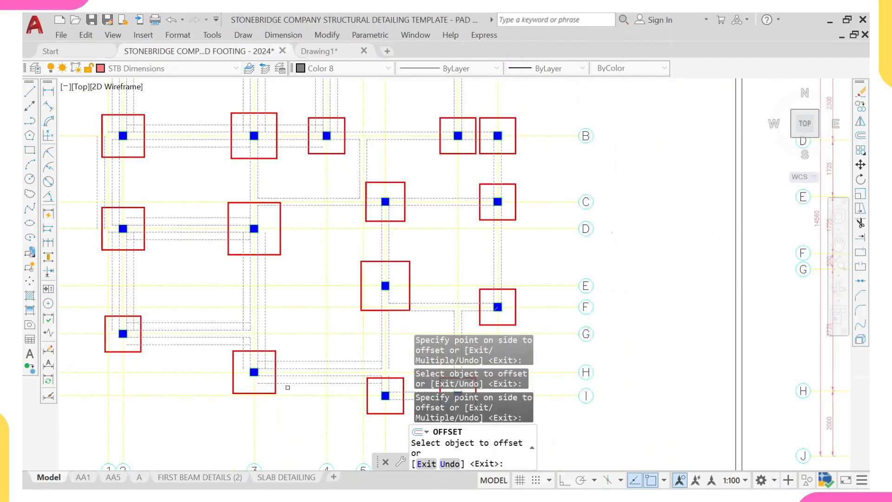
{"action": "scroll", "coordinate": [276, 389], "scroll_direction": "down", "scroll_amount": 2}
{"action": "scroll", "coordinate": [251, 353], "scroll_direction": "up", "scroll_amount": 4}
{"action": "left_click", "coordinate": [246, 338]}
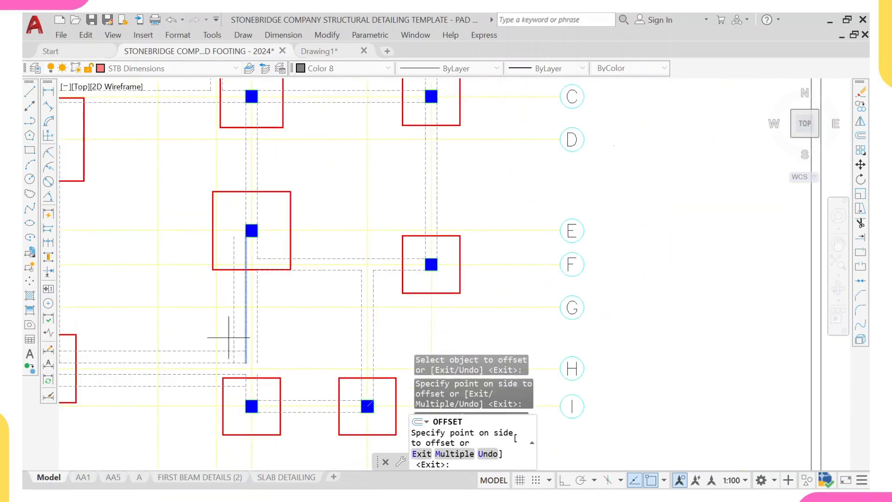
{"action": "left_click", "coordinate": [235, 330]}
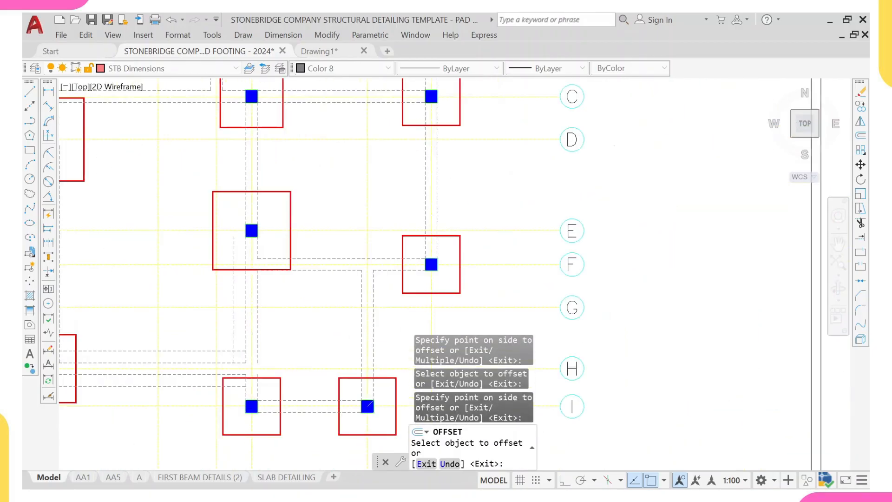
{"action": "left_click", "coordinate": [257, 328]}
{"action": "left_click", "coordinate": [267, 329]}
{"action": "scroll", "coordinate": [249, 386], "scroll_direction": "up", "scroll_amount": 4}
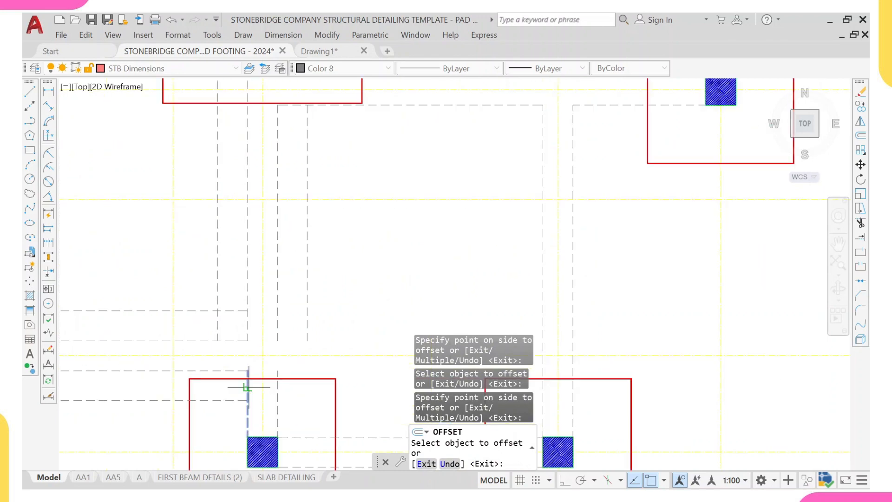
{"action": "left_click", "coordinate": [247, 386]}
{"action": "left_click", "coordinate": [219, 388]}
{"action": "type", "text": "u"}
{"action": "key", "text": "Return"}
- Offset two horizontal beam lines near grid F by 225 mm downward
{"action": "middle_click_drag", "start_coordinate": [479, 130], "coordinate": [265, 288]}
{"action": "left_click", "coordinate": [260, 263]}
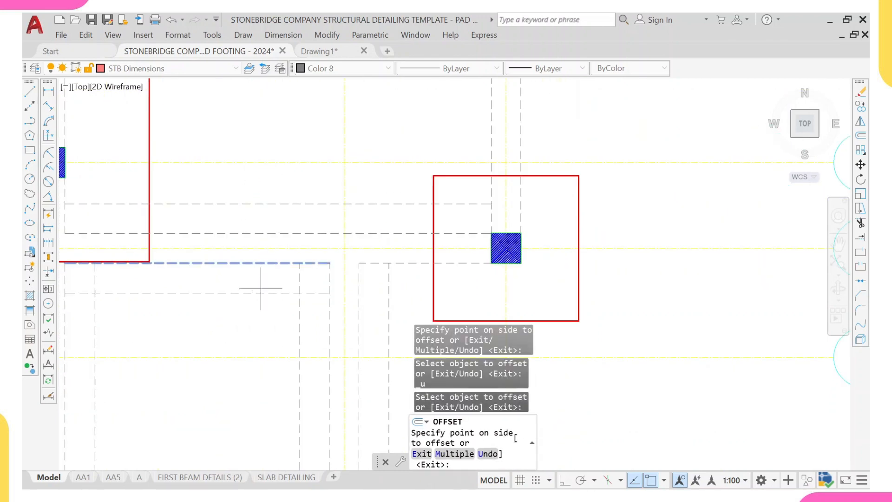
{"action": "left_click", "coordinate": [261, 292]}
{"action": "scroll", "coordinate": [265, 288], "scroll_direction": "down", "scroll_amount": 2}
{"action": "scroll", "coordinate": [353, 269], "scroll_direction": "up", "scroll_amount": 4}
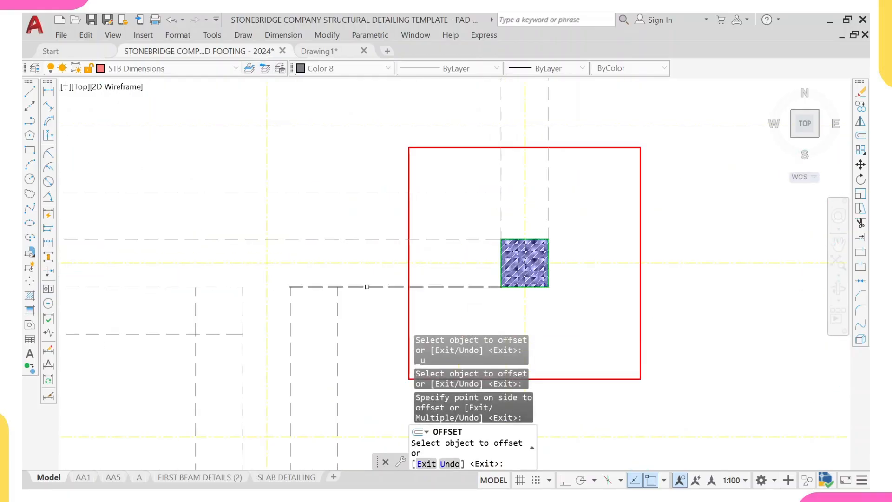
{"action": "left_click", "coordinate": [372, 287]}
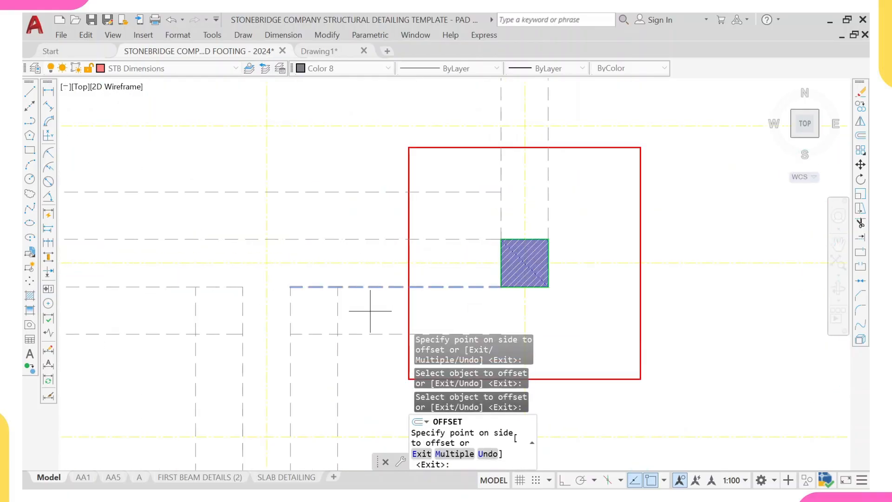
{"action": "left_click", "coordinate": [366, 325]}
- Offset the vertical beam line running north of the grid F footing 225 mm to the west
{"action": "scroll", "coordinate": [366, 325], "scroll_direction": "down", "scroll_amount": 5}
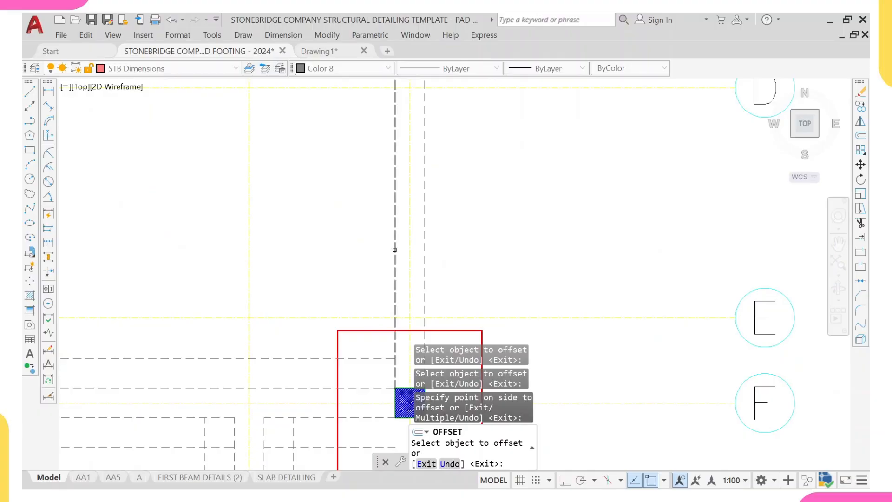
{"action": "left_click", "coordinate": [395, 249]}
{"action": "left_click", "coordinate": [327, 255]}
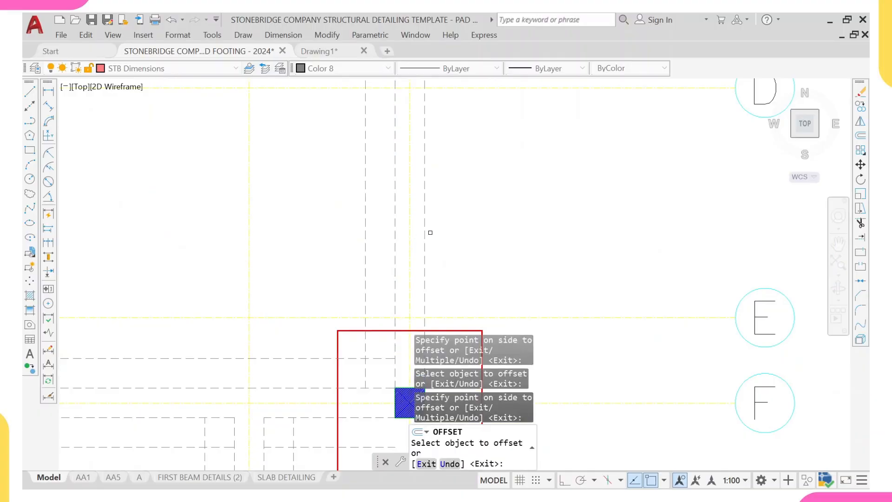
- Offset the horizontal beam line entering the grid C footing 225 mm downward and its upper line 225 mm upward
{"action": "scroll", "coordinate": [454, 230], "scroll_direction": "down", "scroll_amount": 4}
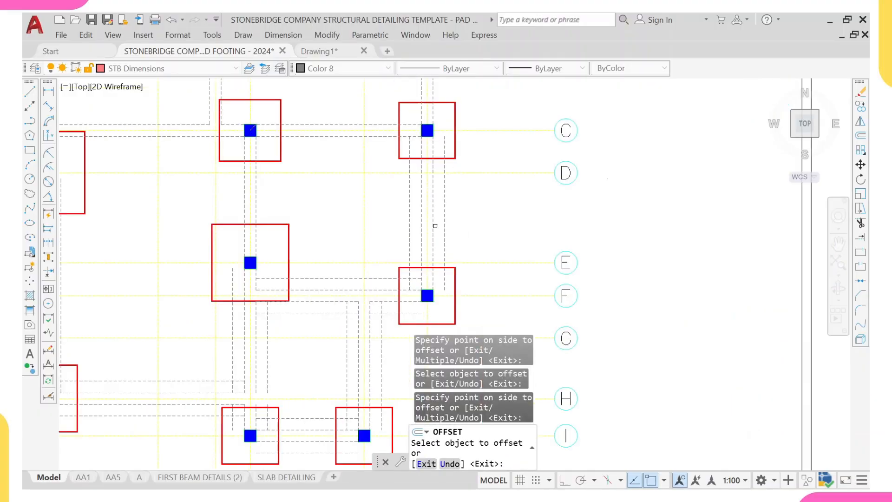
{"action": "scroll", "coordinate": [393, 269], "scroll_direction": "up", "scroll_amount": 4}
{"action": "left_click", "coordinate": [372, 221]}
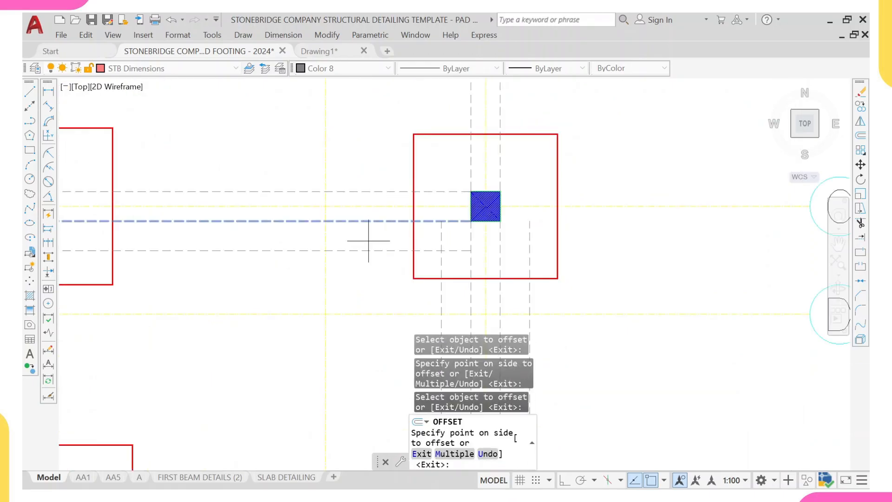
{"action": "left_click", "coordinate": [370, 241]}
{"action": "left_click", "coordinate": [375, 190]}
{"action": "left_click", "coordinate": [372, 148]}
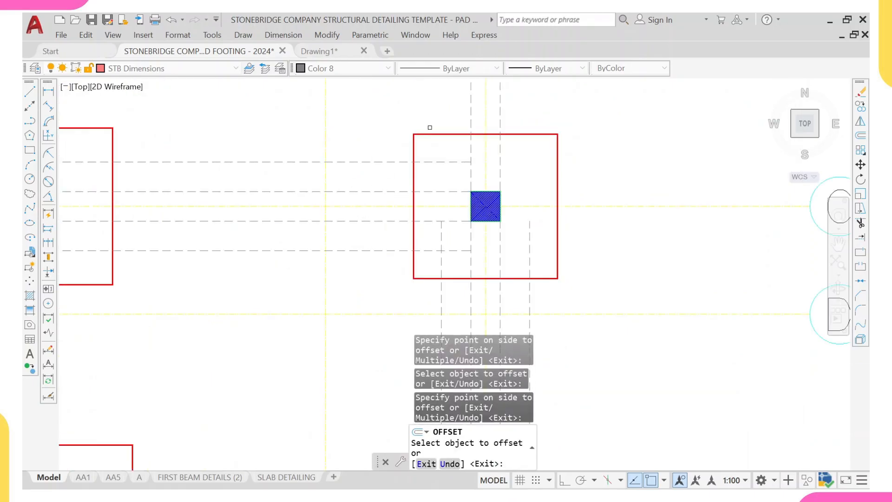
- Offset the vertical beam line between grids C and E by 225 mm to both sides
{"action": "middle_click_drag", "start_coordinate": [434, 126], "coordinate": [439, 202]}
{"action": "left_click", "coordinate": [471, 163]}
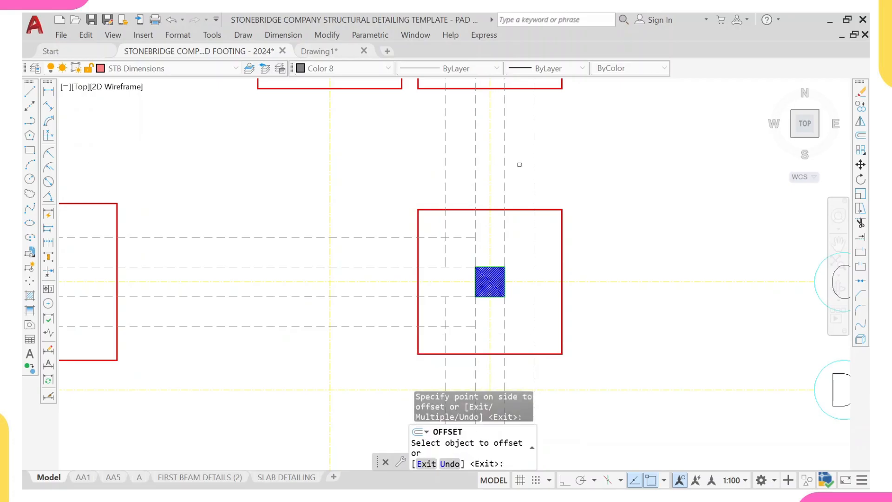
{"action": "scroll", "coordinate": [516, 165], "scroll_direction": "down", "scroll_amount": 6}
{"action": "scroll", "coordinate": [399, 247], "scroll_direction": "up", "scroll_amount": 2}
{"action": "left_click", "coordinate": [401, 246]}
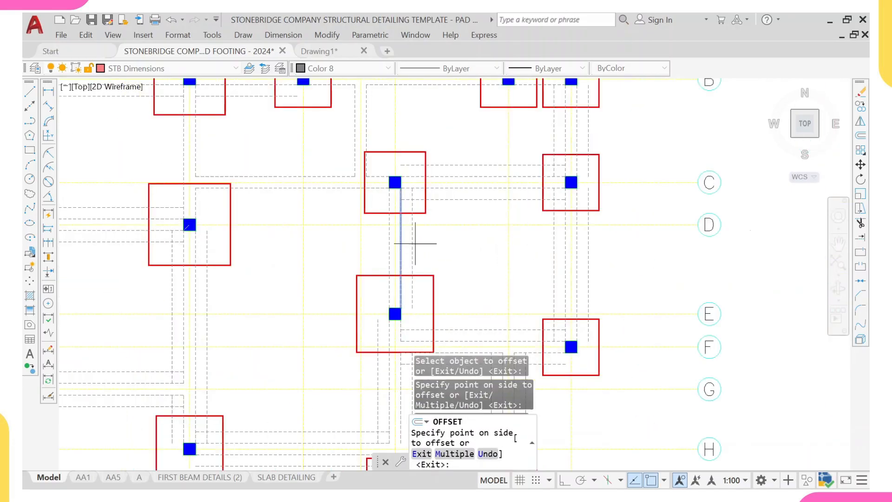
{"action": "left_click", "coordinate": [415, 244]}
{"action": "left_click", "coordinate": [389, 248]}
{"action": "left_click", "coordinate": [358, 249]}
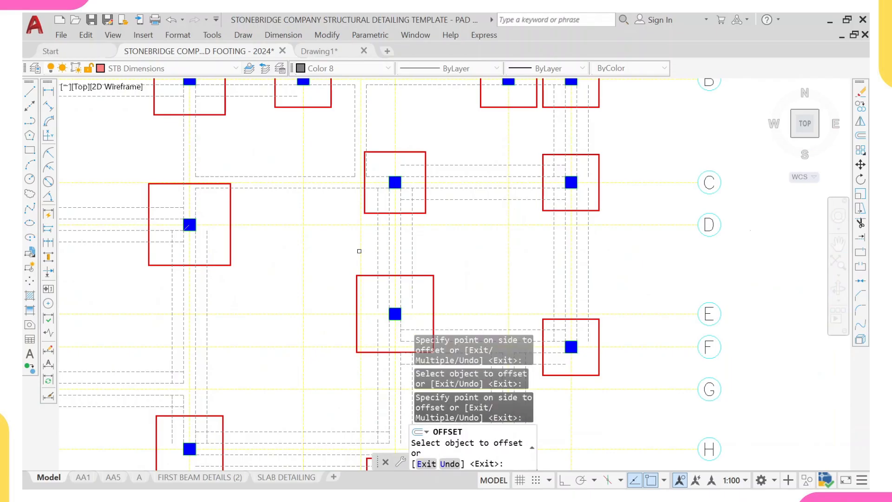
- Offset the grid C beam line running into the grid C footing by 225 mm to both sides
{"action": "scroll", "coordinate": [358, 249], "scroll_direction": "down", "scroll_amount": 5}
{"action": "scroll", "coordinate": [320, 229], "scroll_direction": "up", "scroll_amount": 5}
{"action": "left_click", "coordinate": [321, 226]}
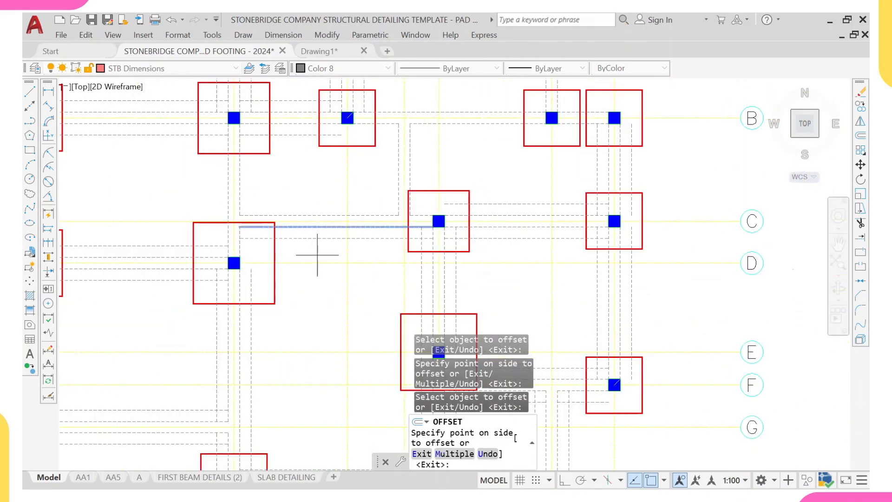
{"action": "left_click", "coordinate": [318, 249]}
{"action": "left_click", "coordinate": [319, 215]}
{"action": "left_click", "coordinate": [254, 184]}
- Offset the remaining vertical beam lines above the footing by 225 mm outward on each side
{"action": "scroll", "coordinate": [254, 185], "scroll_direction": "up", "scroll_amount": 4}
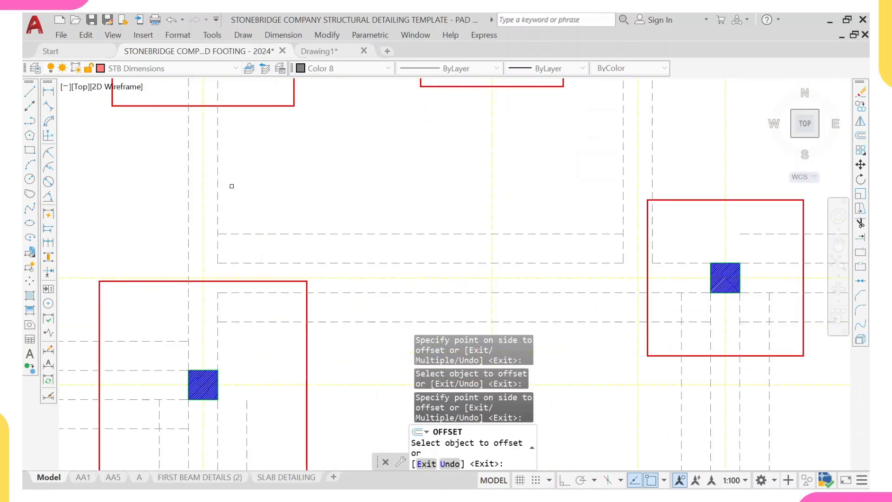
{"action": "left_click", "coordinate": [219, 187]}
{"action": "left_click", "coordinate": [237, 190]}
{"action": "left_click", "coordinate": [188, 190]}
{"action": "left_click", "coordinate": [155, 214]}
{"action": "left_click", "coordinate": [214, 312]}
{"action": "left_click", "coordinate": [251, 309]}
{"action": "scroll", "coordinate": [251, 309], "scroll_direction": "down", "scroll_amount": 4}
{"action": "middle_click_drag", "start_coordinate": [294, 218], "coordinate": [295, 293]}
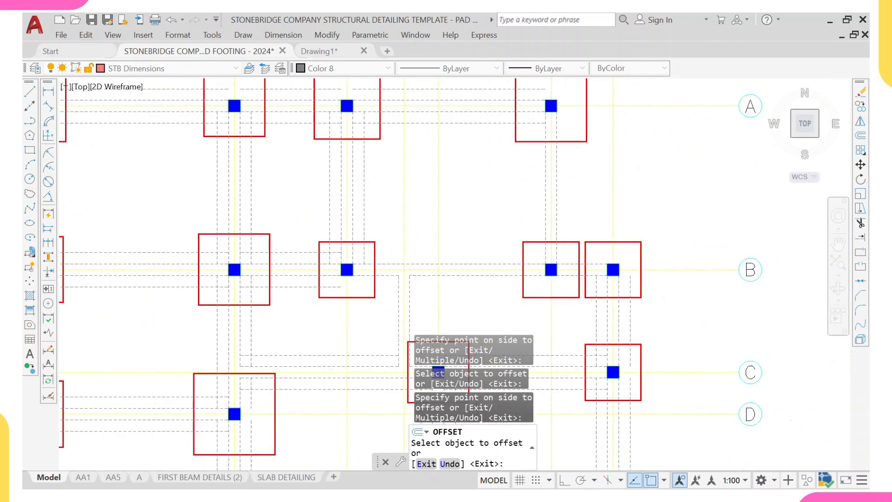
{"action": "scroll", "coordinate": [418, 251], "scroll_direction": "up", "scroll_amount": 2}
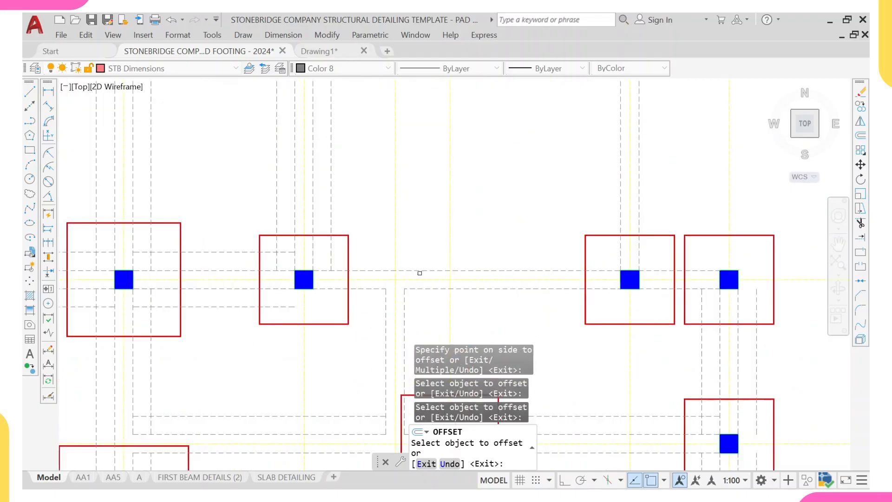
- Offset the remaining horizontal beam lines between the footings by 225 mm to both sides
{"action": "left_click", "coordinate": [421, 271]}
{"action": "left_click", "coordinate": [424, 236]}
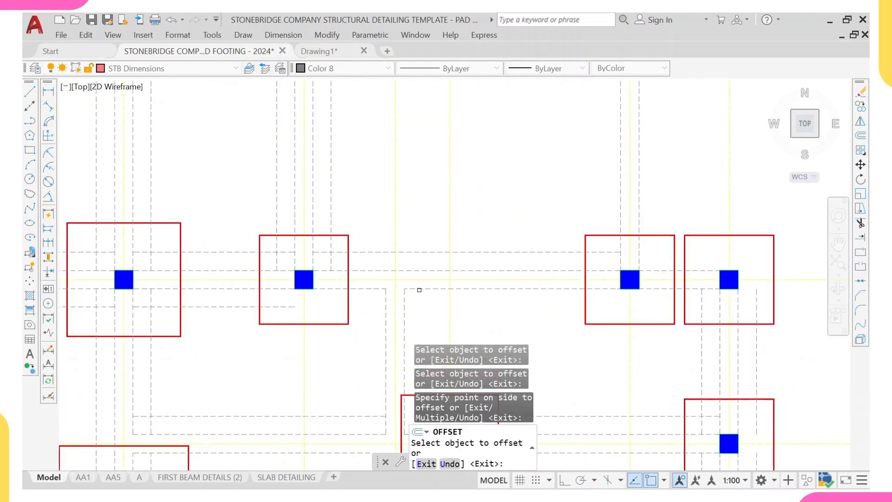
{"action": "left_click", "coordinate": [419, 289]}
{"action": "left_click", "coordinate": [404, 307]}
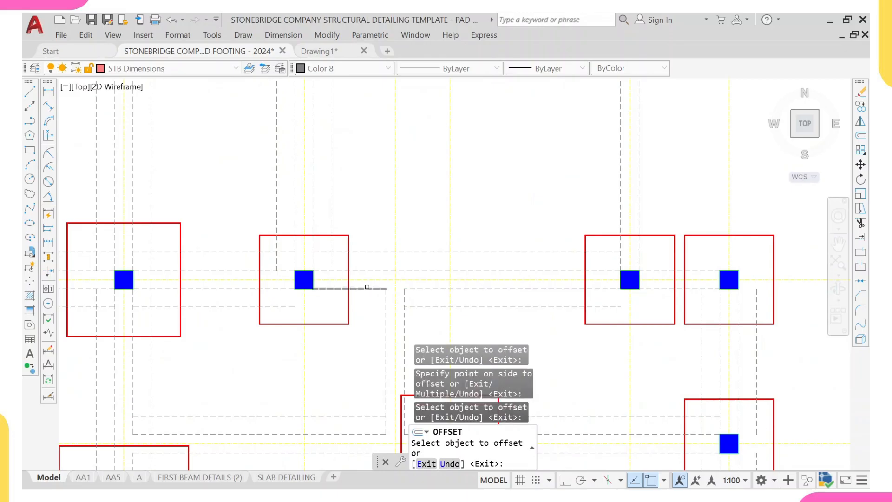
{"action": "left_click", "coordinate": [368, 288]}
{"action": "left_click", "coordinate": [355, 318]}
{"action": "middle_click_drag", "start_coordinate": [363, 364], "coordinate": [257, 336]}
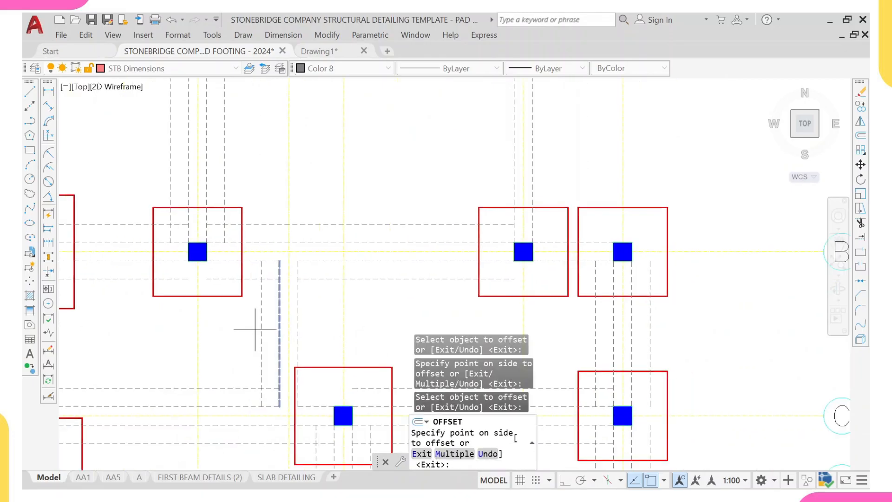
{"action": "left_click", "coordinate": [256, 328]}
- Offset the vertical beam line at grid 7 between grids A and B by 225 mm to both sides, then leave Offset
{"action": "scroll", "coordinate": [356, 293], "scroll_direction": "down", "scroll_amount": 5}
{"action": "scroll", "coordinate": [360, 289], "scroll_direction": "up", "scroll_amount": 2}
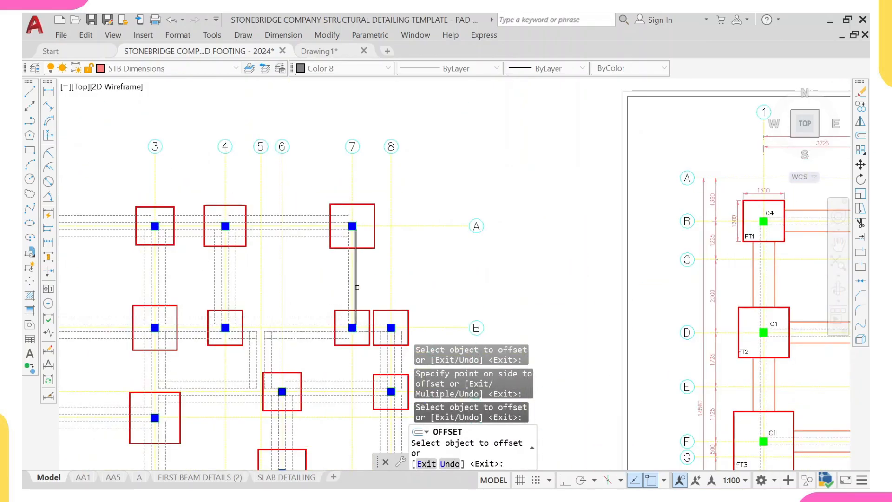
{"action": "left_click", "coordinate": [357, 287]}
{"action": "left_click", "coordinate": [377, 288]}
{"action": "left_click", "coordinate": [348, 289]}
{"action": "left_click", "coordinate": [325, 291]}
{"action": "scroll", "coordinate": [290, 294], "scroll_direction": "down", "scroll_amount": 4}
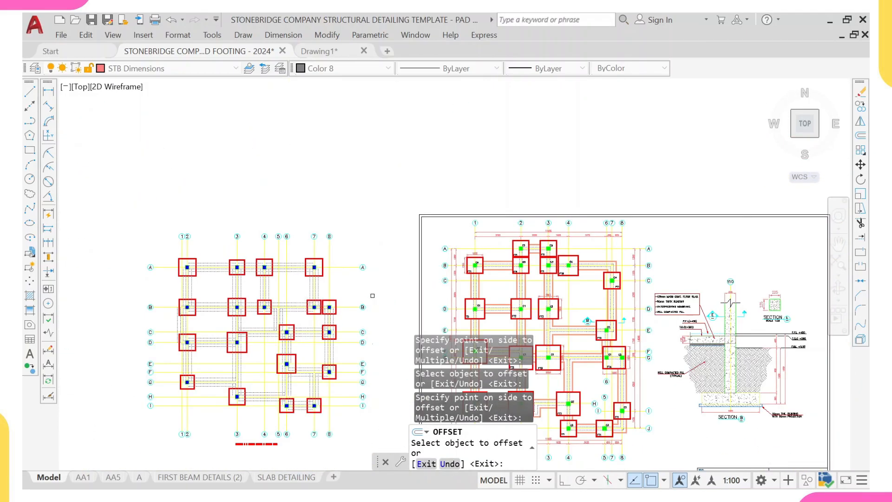
{"action": "scroll", "coordinate": [270, 305], "scroll_direction": "up", "scroll_amount": 6}
{"action": "key", "text": "Escape"}
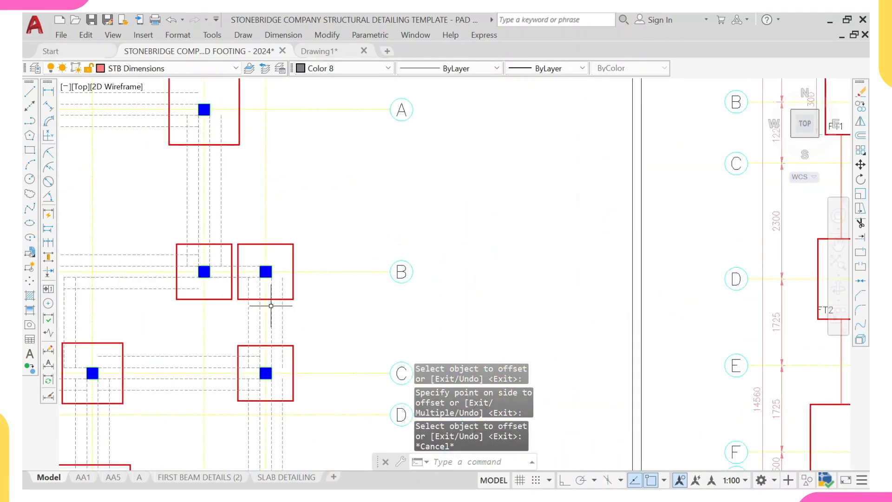
- Start Match Properties using an offset beam outline on the STB FOUNDATION layer as the source line
{"action": "scroll", "coordinate": [412, 309], "scroll_direction": "down", "scroll_amount": 4}
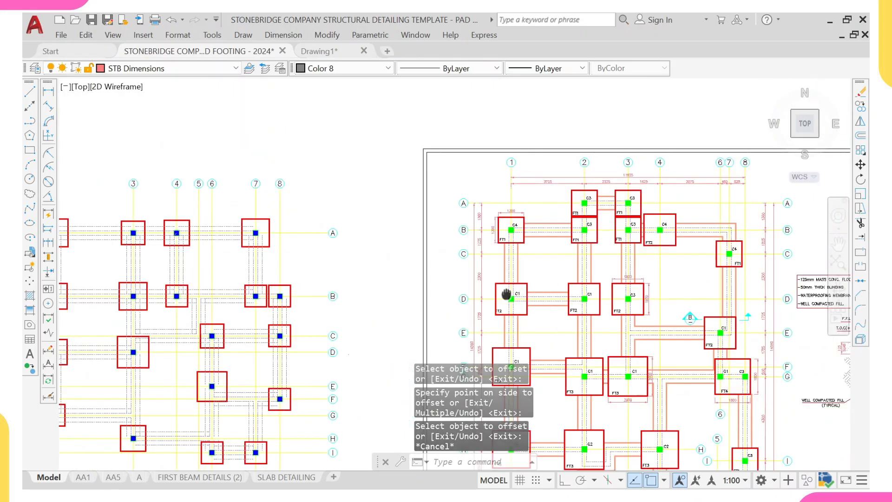
{"action": "middle_click_drag", "start_coordinate": [506, 295], "coordinate": [406, 299]}
{"action": "scroll", "coordinate": [482, 250], "scroll_direction": "up", "scroll_amount": 4}
{"action": "scroll", "coordinate": [418, 198], "scroll_direction": "up", "scroll_amount": 4}
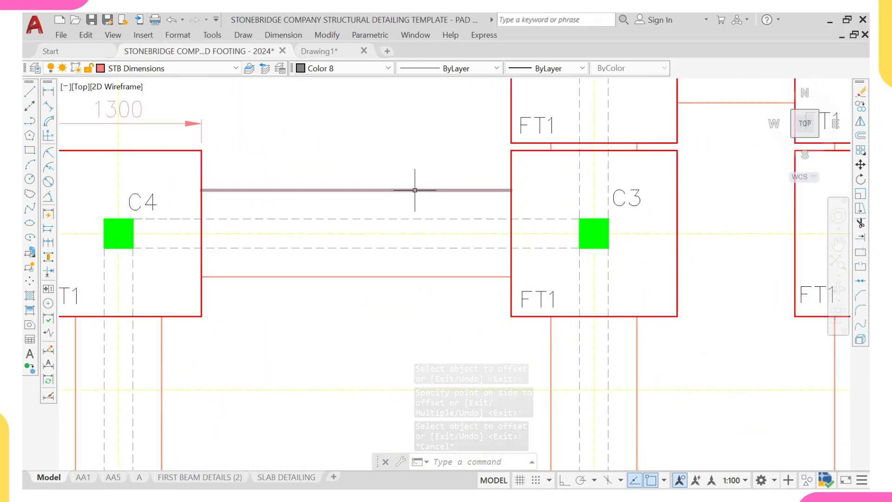
{"action": "left_click", "coordinate": [415, 190]}
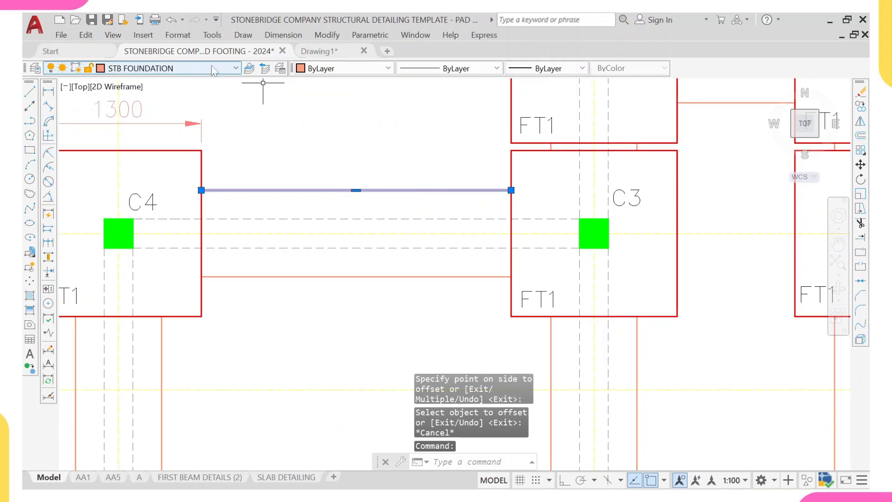
{"action": "key", "text": "Escape"}
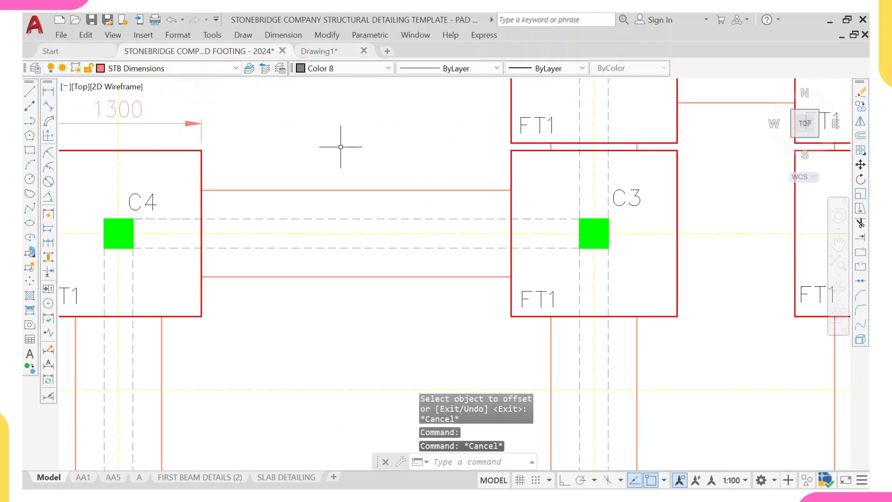
{"action": "left_click", "coordinate": [347, 160]}
{"action": "left_click", "coordinate": [315, 205]}
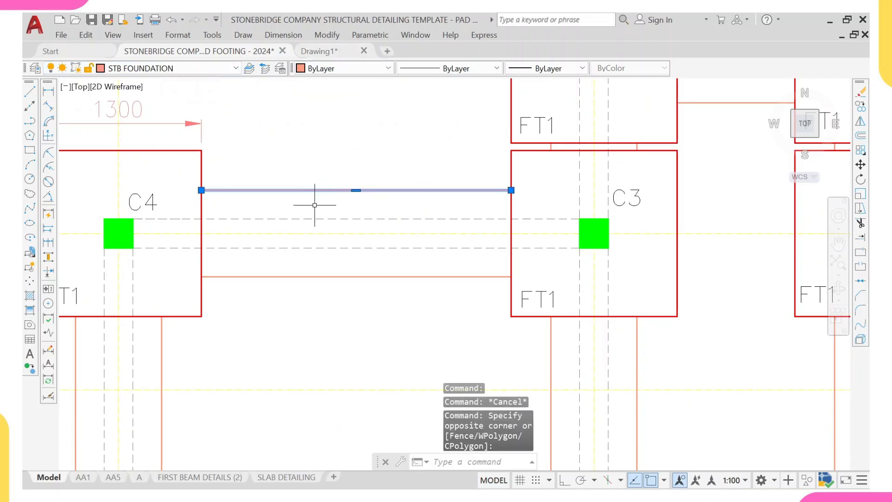
{"action": "type", "text": "ma"}
{"action": "key", "text": "Return"}
- Apply the matched properties to the beam lines along grid A between grids 2 and 3
{"action": "scroll", "coordinate": [307, 205], "scroll_direction": "down", "scroll_amount": 6}
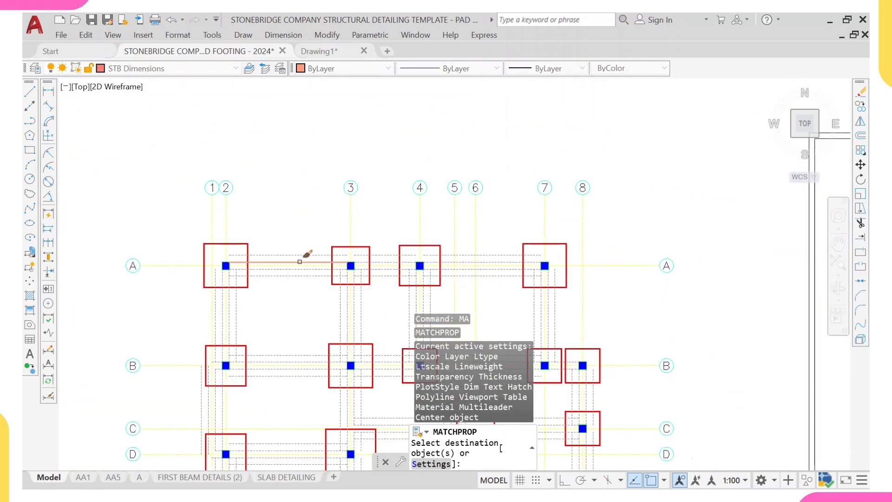
{"action": "scroll", "coordinate": [300, 262], "scroll_direction": "up", "scroll_amount": 4}
{"action": "left_click", "coordinate": [299, 249]}
{"action": "left_click", "coordinate": [293, 253]}
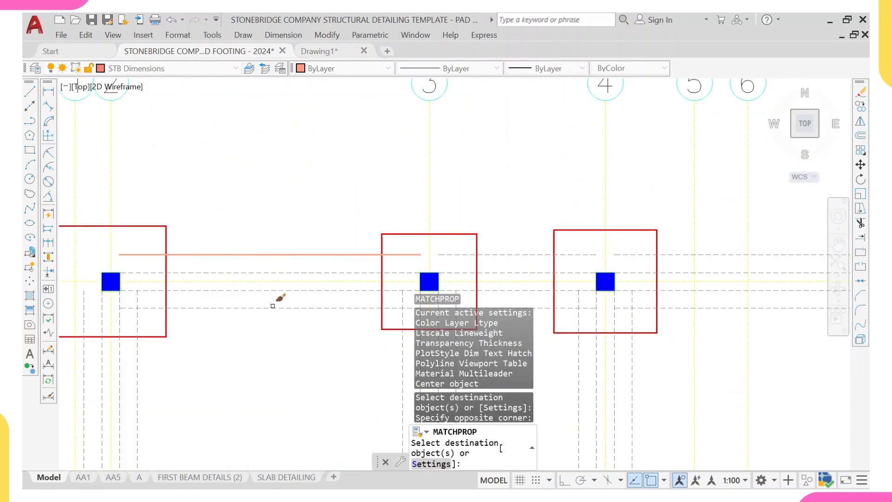
{"action": "left_click", "coordinate": [270, 307]}
{"action": "left_click", "coordinate": [172, 363]}
{"action": "middle_click_drag", "start_coordinate": [171, 362], "coordinate": [418, 193]}
{"action": "left_click", "coordinate": [414, 199]}
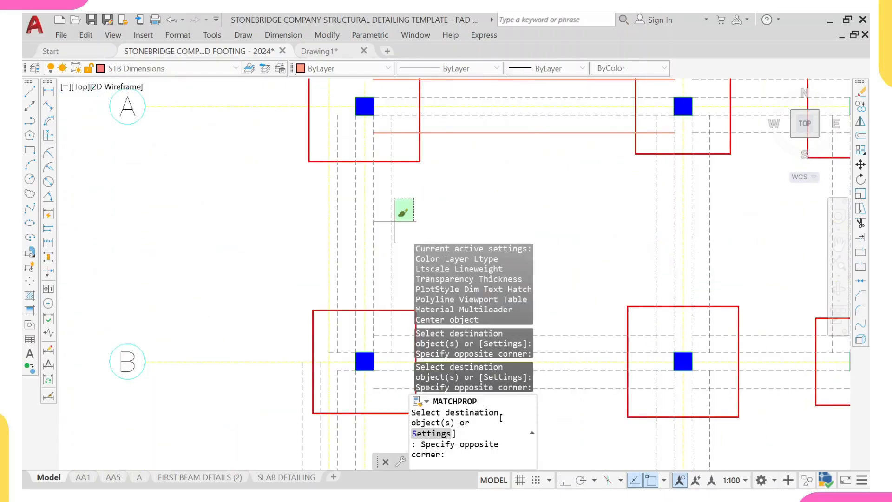
- Apply the matched properties to the vertical beam lines at grid 2 between grids A and D
{"action": "left_click", "coordinate": [395, 221]}
{"action": "scroll", "coordinate": [361, 225], "scroll_direction": "up", "scroll_amount": 2}
{"action": "left_click", "coordinate": [339, 227]}
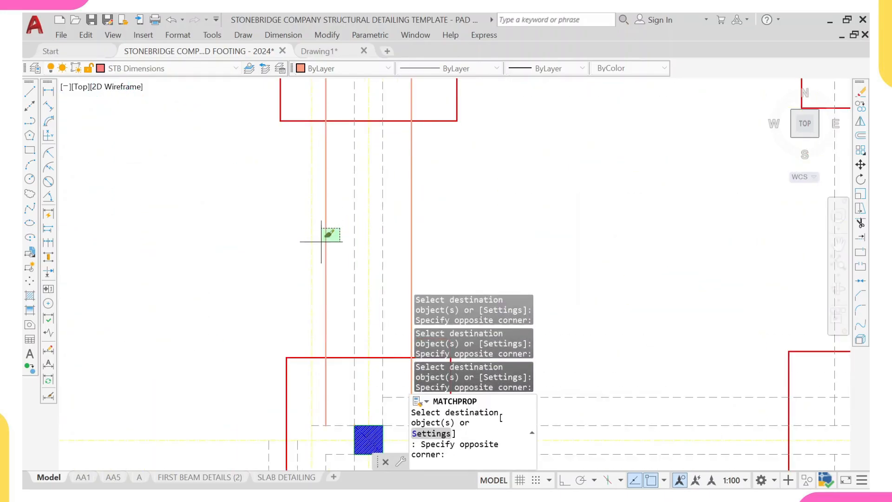
{"action": "left_click", "coordinate": [324, 237]}
{"action": "scroll", "coordinate": [326, 281], "scroll_direction": "down", "scroll_amount": 3}
{"action": "scroll", "coordinate": [326, 260], "scroll_direction": "up", "scroll_amount": 4}
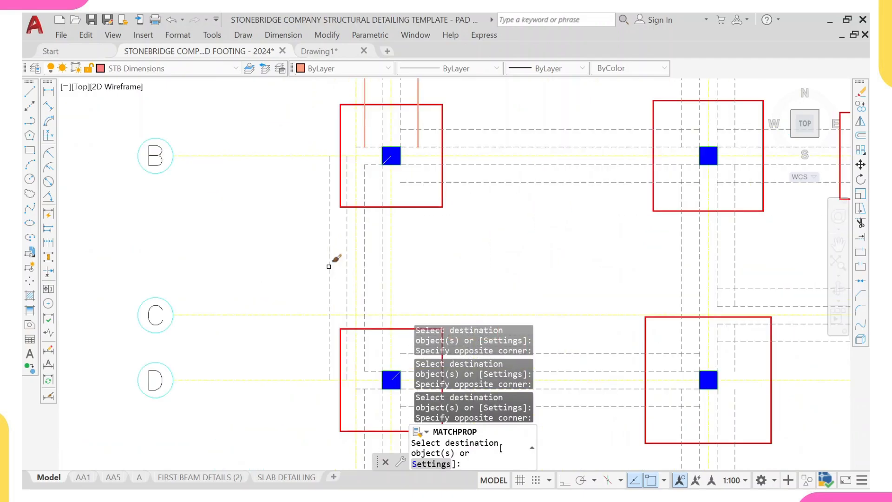
{"action": "left_click", "coordinate": [333, 264]}
{"action": "left_click", "coordinate": [327, 262]}
{"action": "left_click", "coordinate": [403, 261]}
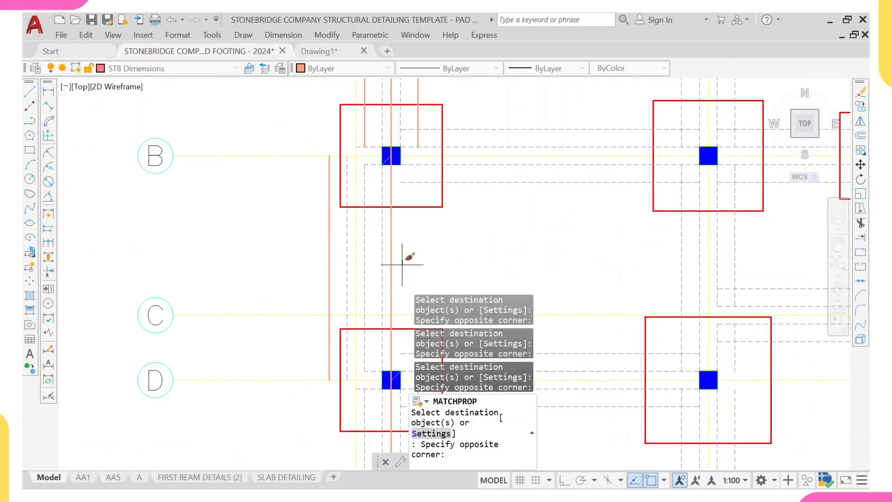
{"action": "left_click", "coordinate": [398, 267]}
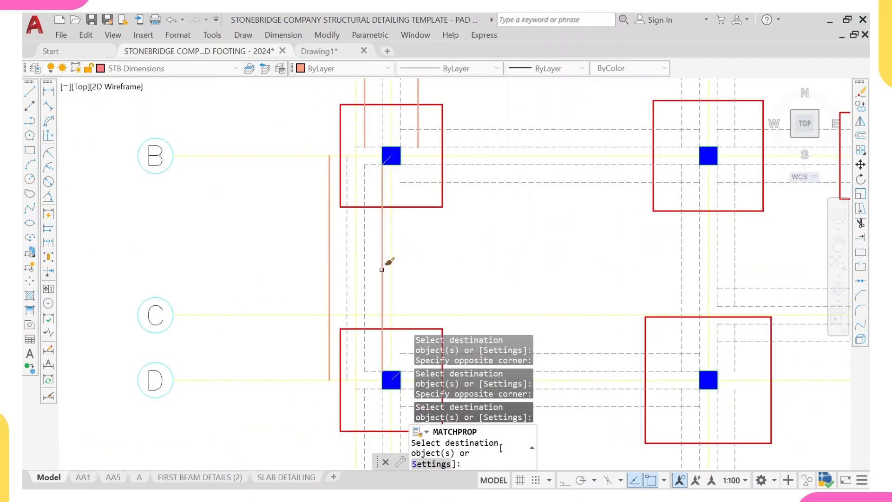
- Apply the matched properties to the beam lines along grid D and the vertical lines at grid 2 down to grid G
{"action": "scroll", "coordinate": [385, 268], "scroll_direction": "down", "scroll_amount": 4}
{"action": "scroll", "coordinate": [397, 272], "scroll_direction": "up", "scroll_amount": 2}
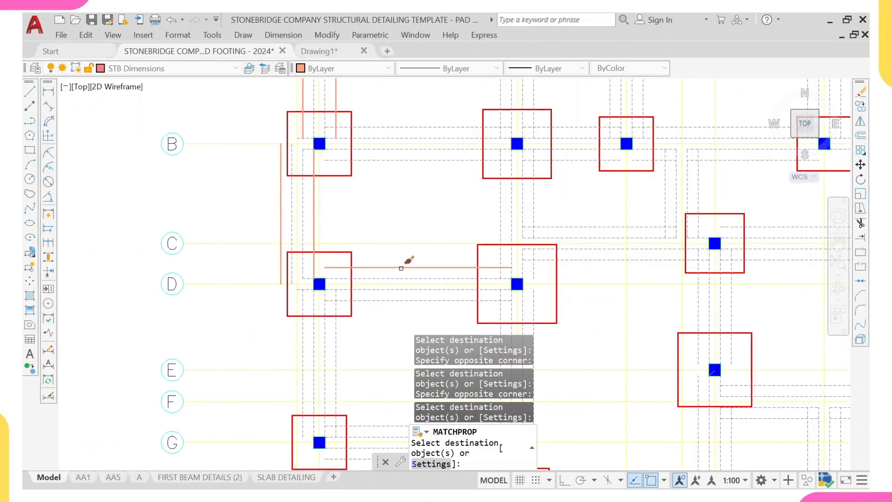
{"action": "left_click", "coordinate": [401, 268]}
{"action": "middle_click_drag", "start_coordinate": [343, 326], "coordinate": [351, 237]}
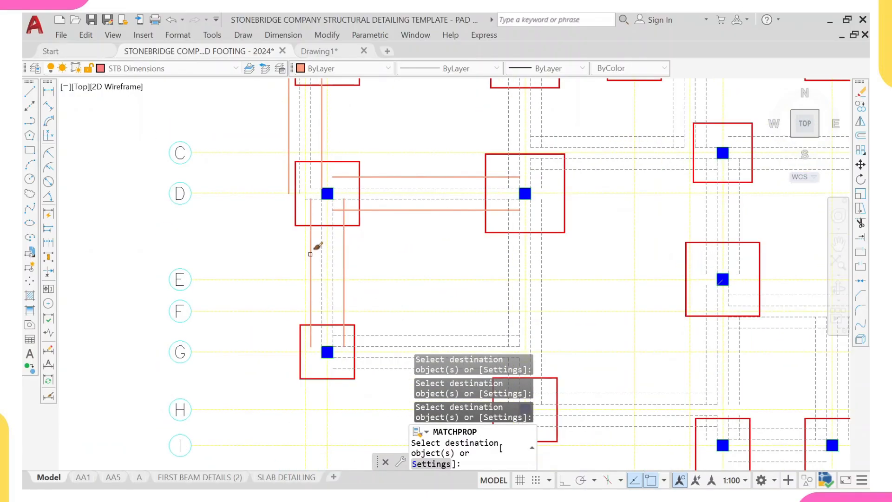
{"action": "left_click", "coordinate": [259, 250]}
{"action": "left_click", "coordinate": [267, 251]}
{"action": "middle_click_drag", "start_coordinate": [313, 327], "coordinate": [290, 251]}
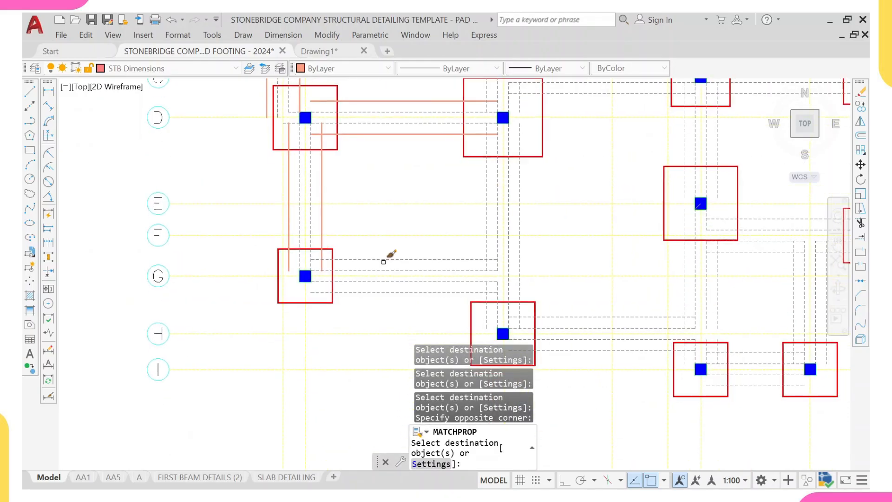
- Apply the matched properties to the beam lines along grids G, H and I between grids 3 and 6
{"action": "scroll", "coordinate": [383, 262], "scroll_direction": "up", "scroll_amount": 2}
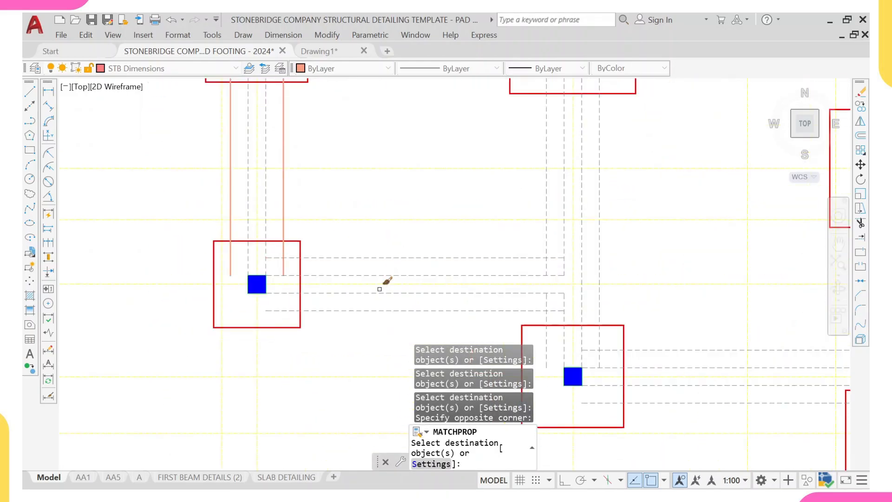
{"action": "left_click", "coordinate": [399, 235]}
{"action": "left_click", "coordinate": [378, 259]}
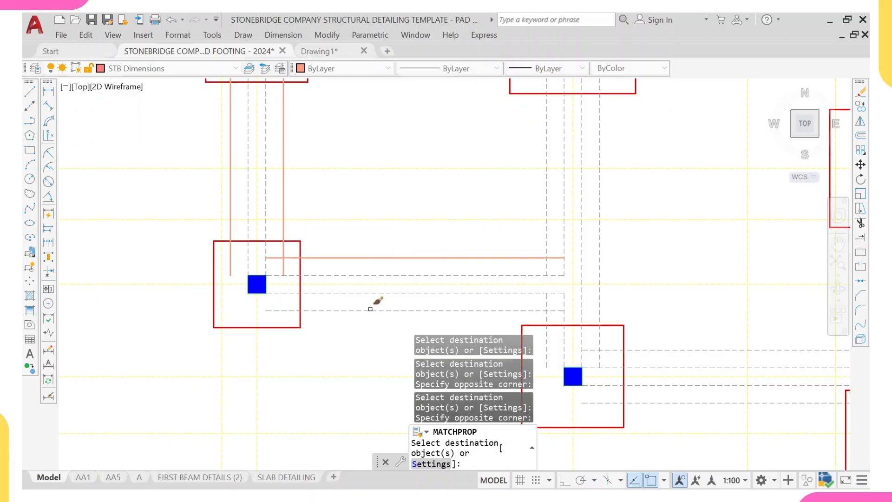
{"action": "left_click", "coordinate": [371, 306]}
{"action": "left_click", "coordinate": [362, 317]}
{"action": "scroll", "coordinate": [372, 315], "scroll_direction": "down", "scroll_amount": 6}
{"action": "middle_click_drag", "start_coordinate": [417, 312], "coordinate": [312, 250]}
{"action": "scroll", "coordinate": [399, 284], "scroll_direction": "up", "scroll_amount": 4}
{"action": "left_click", "coordinate": [405, 283]}
{"action": "left_click", "coordinate": [418, 278]}
{"action": "left_click", "coordinate": [402, 283]}
{"action": "left_click", "coordinate": [375, 275]}
{"action": "scroll", "coordinate": [373, 275], "scroll_direction": "down", "scroll_amount": 6}
{"action": "scroll", "coordinate": [310, 253], "scroll_direction": "up", "scroll_amount": 6}
{"action": "left_click", "coordinate": [306, 262]}
{"action": "left_click", "coordinate": [312, 295]}
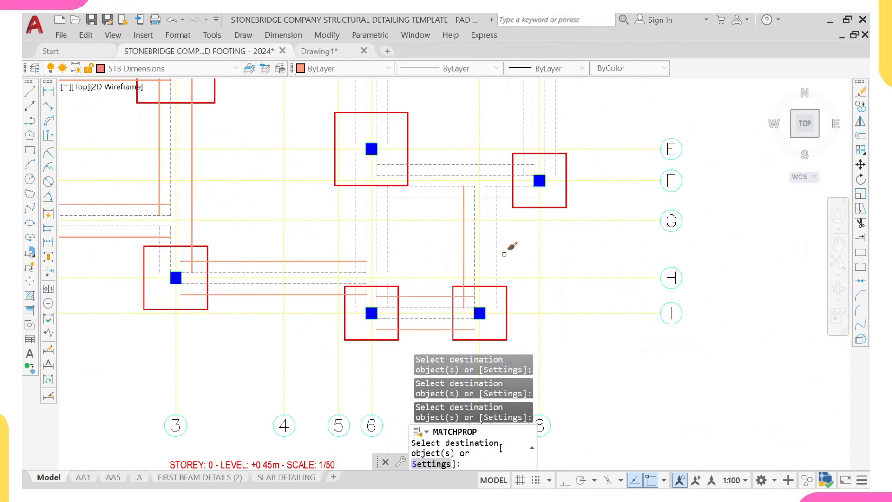
- Apply the matched properties to the vertical beam lines at grids 5, 6 and 8 between grids C and H
{"action": "left_click", "coordinate": [426, 196]}
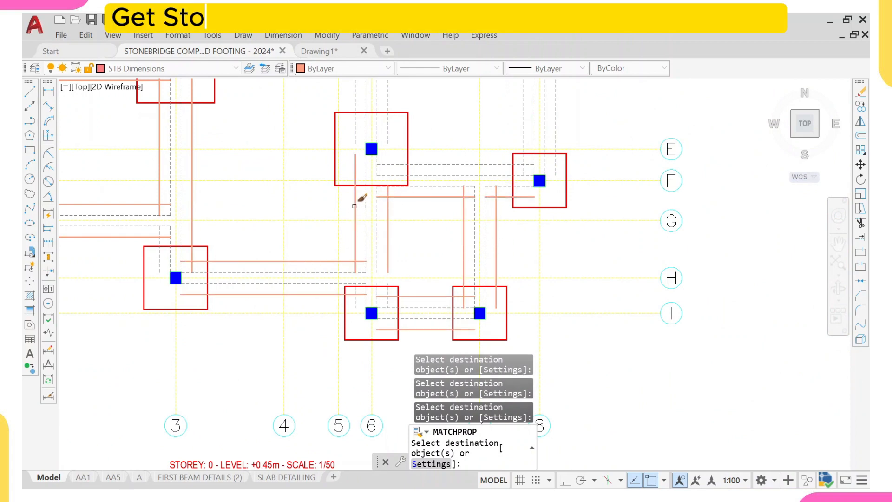
{"action": "middle_click_drag", "start_coordinate": [470, 158], "coordinate": [459, 235]}
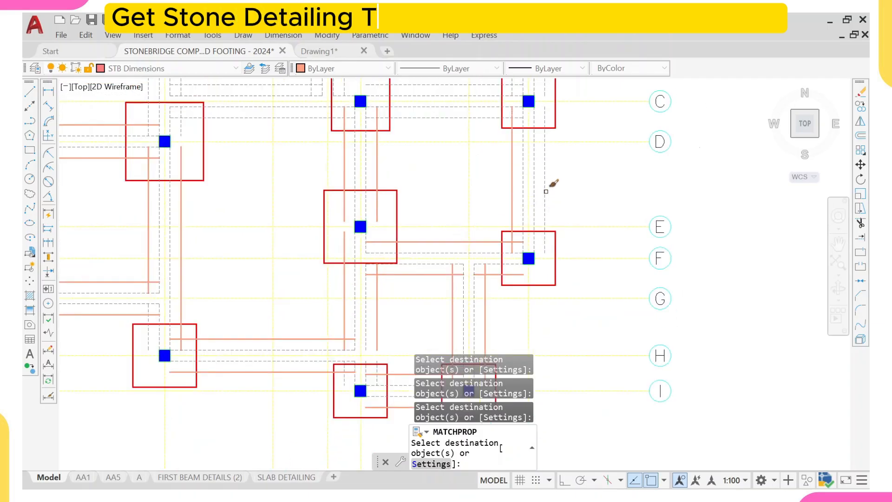
{"action": "middle_click_drag", "start_coordinate": [537, 104], "coordinate": [534, 168]}
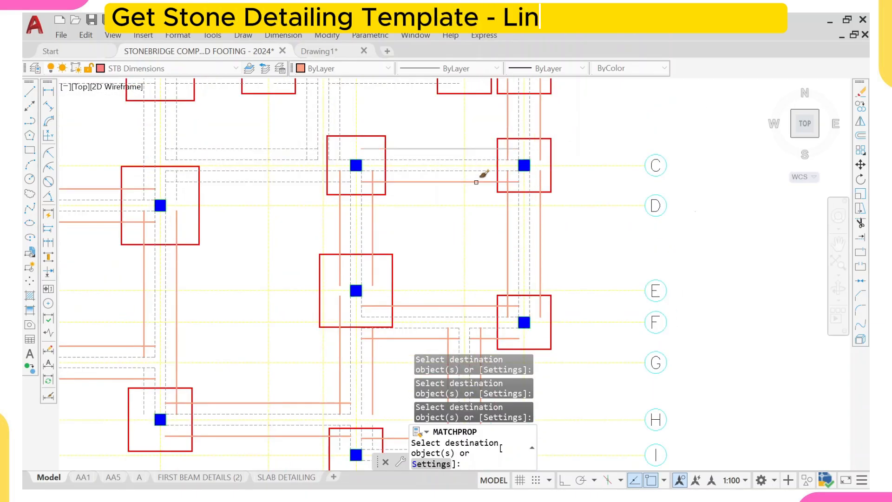
- Apply the matched properties to the beam lines around the grid C footings at grids 6 and 8
{"action": "scroll", "coordinate": [315, 143], "scroll_direction": "up", "scroll_amount": 4}
{"action": "left_click", "coordinate": [302, 157]}
{"action": "left_click", "coordinate": [294, 163]}
{"action": "left_click", "coordinate": [405, 154]}
{"action": "left_click", "coordinate": [373, 178]}
{"action": "scroll", "coordinate": [296, 237], "scroll_direction": "down", "scroll_amount": 2}
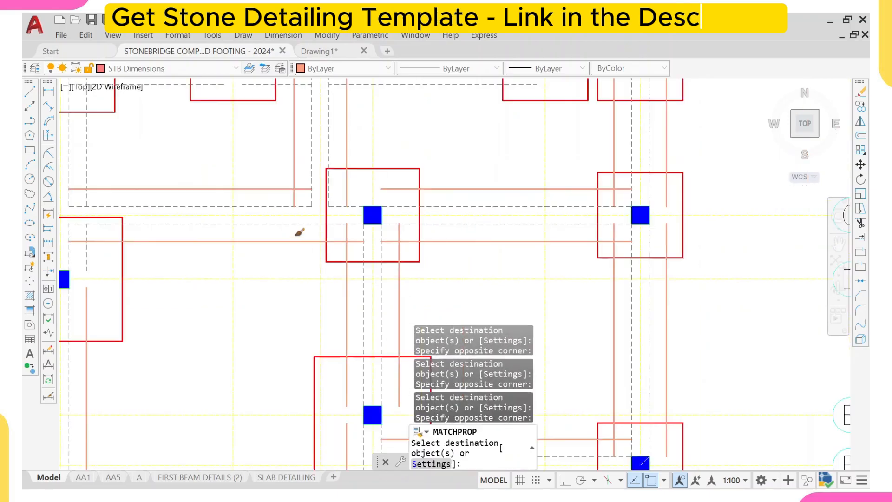
{"action": "middle_click_drag", "start_coordinate": [299, 111], "coordinate": [298, 279]}
{"action": "scroll", "coordinate": [298, 269], "scroll_direction": "up", "scroll_amount": 2}
{"action": "left_click", "coordinate": [305, 166]}
{"action": "left_click", "coordinate": [299, 231]}
{"action": "left_click", "coordinate": [281, 260]}
{"action": "left_click", "coordinate": [394, 240]}
{"action": "left_click", "coordinate": [364, 259]}
{"action": "scroll", "coordinate": [360, 248], "scroll_direction": "down", "scroll_amount": 4}
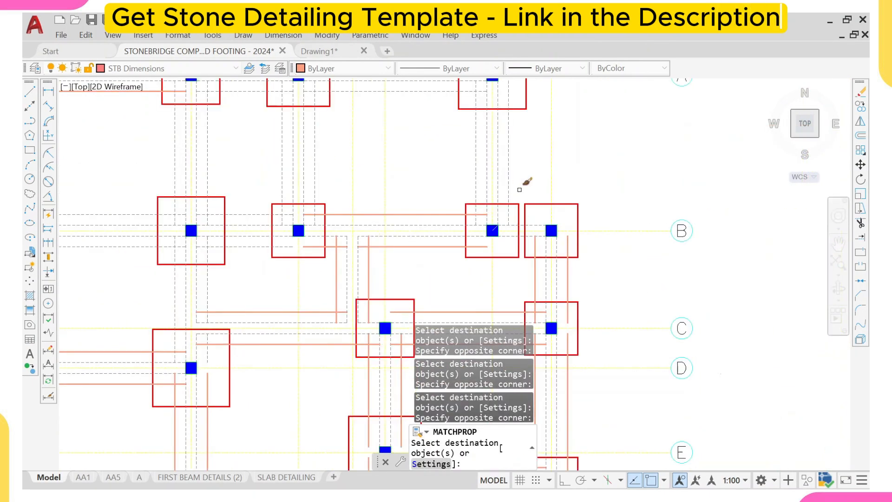
- Apply the matched properties to the beam lines along grid B and up to grid A near grids 6 to 8
{"action": "scroll", "coordinate": [518, 197], "scroll_direction": "up", "scroll_amount": 4}
{"action": "left_click", "coordinate": [478, 236]}
{"action": "left_click", "coordinate": [420, 217]}
{"action": "left_click", "coordinate": [407, 247]}
{"action": "scroll", "coordinate": [491, 153], "scroll_direction": "down", "scroll_amount": 2}
{"action": "middle_click_drag", "start_coordinate": [491, 153], "coordinate": [458, 249]}
{"action": "scroll", "coordinate": [534, 161], "scroll_direction": "up", "scroll_amount": 2}
{"action": "left_click", "coordinate": [458, 137]}
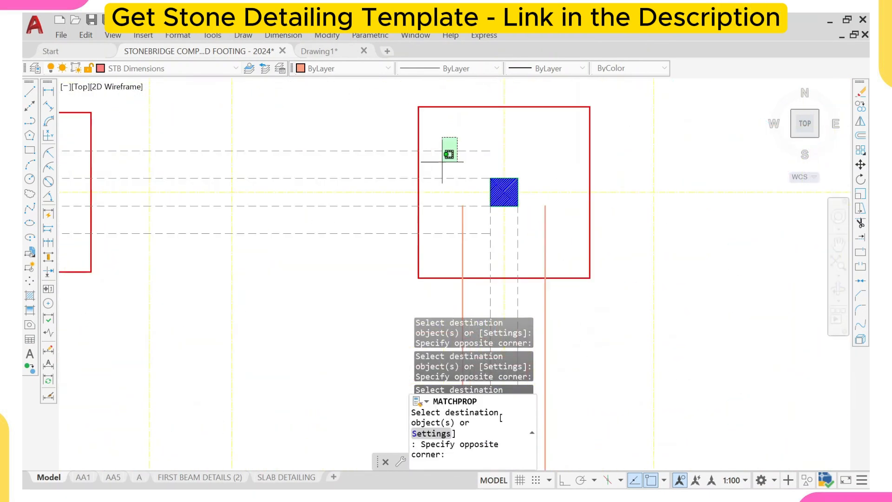
{"action": "left_click", "coordinate": [440, 163]}
{"action": "left_click", "coordinate": [469, 226]}
{"action": "left_click", "coordinate": [440, 250]}
{"action": "scroll", "coordinate": [442, 250], "scroll_direction": "down", "scroll_amount": 4}
{"action": "scroll", "coordinate": [297, 254], "scroll_direction": "up", "scroll_amount": 4}
{"action": "left_click", "coordinate": [424, 216]}
{"action": "left_click", "coordinate": [404, 237]}
{"action": "left_click", "coordinate": [355, 214]}
{"action": "left_click", "coordinate": [325, 237]}
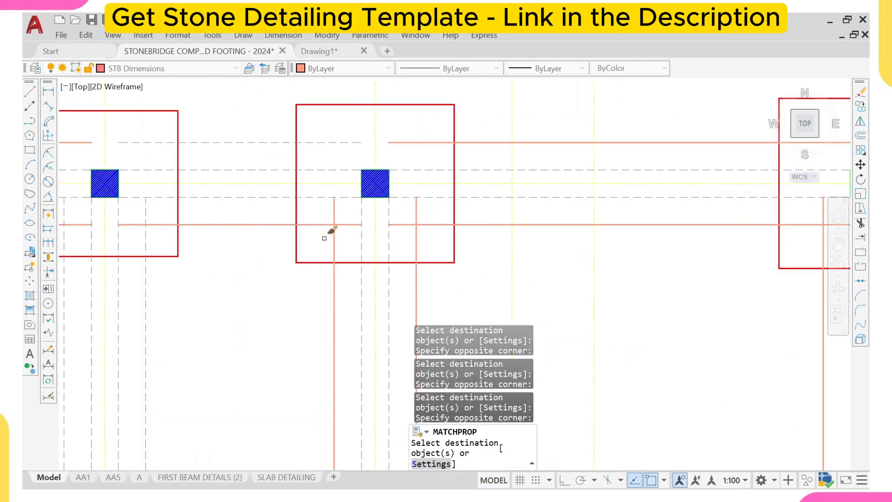
{"action": "left_click", "coordinate": [290, 178]}
{"action": "left_click", "coordinate": [269, 210]}
- Apply the matched properties to the beam lines along grids A and B between grids 2 and 4
{"action": "scroll", "coordinate": [341, 205], "scroll_direction": "down", "scroll_amount": 2}
{"action": "scroll", "coordinate": [284, 259], "scroll_direction": "down", "scroll_amount": 2}
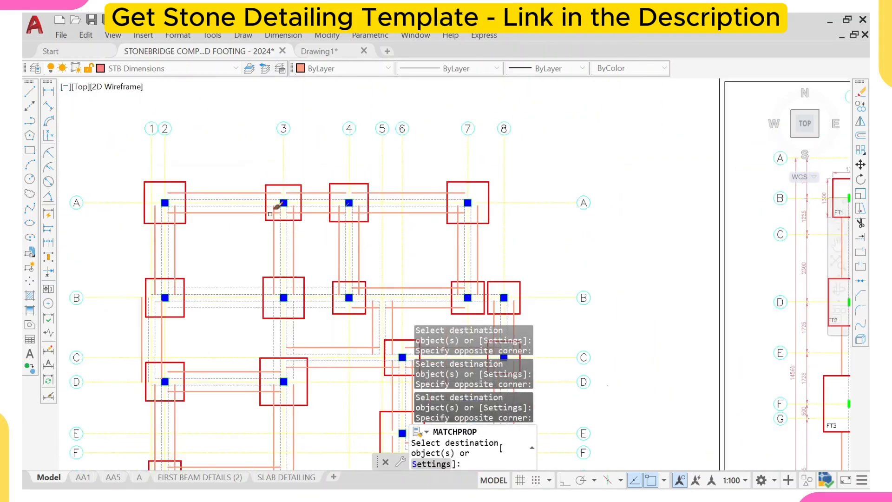
{"action": "scroll", "coordinate": [249, 180], "scroll_direction": "up", "scroll_amount": 3}
{"action": "scroll", "coordinate": [186, 181], "scroll_direction": "up", "scroll_amount": 4}
{"action": "left_click", "coordinate": [257, 167]}
{"action": "left_click", "coordinate": [231, 196]}
{"action": "left_click", "coordinate": [243, 246]}
{"action": "left_click", "coordinate": [228, 270]}
{"action": "scroll", "coordinate": [230, 267], "scroll_direction": "down", "scroll_amount": 4}
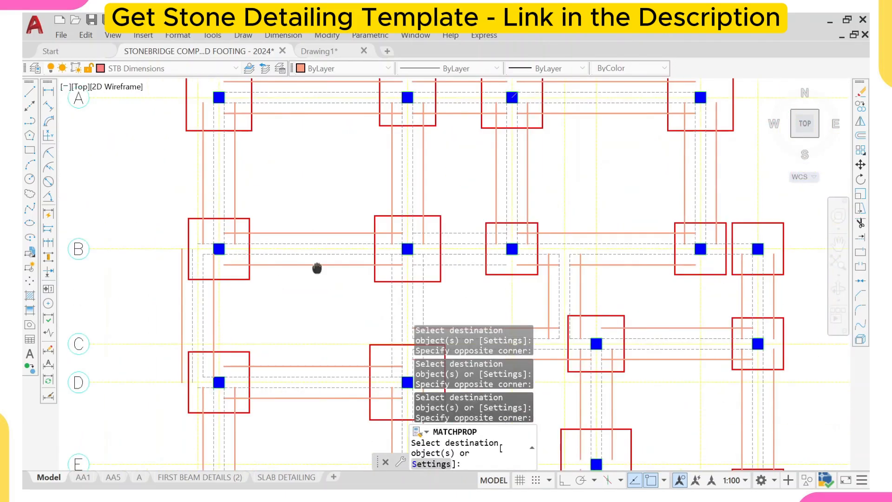
{"action": "scroll", "coordinate": [350, 206], "scroll_direction": "up", "scroll_amount": 4}
{"action": "left_click", "coordinate": [351, 209]}
{"action": "left_click", "coordinate": [337, 222]}
{"action": "left_click", "coordinate": [436, 207]}
{"action": "left_click", "coordinate": [410, 232]}
{"action": "left_click", "coordinate": [446, 134]}
{"action": "left_click", "coordinate": [406, 168]}
{"action": "scroll", "coordinate": [414, 170], "scroll_direction": "down", "scroll_amount": 4}
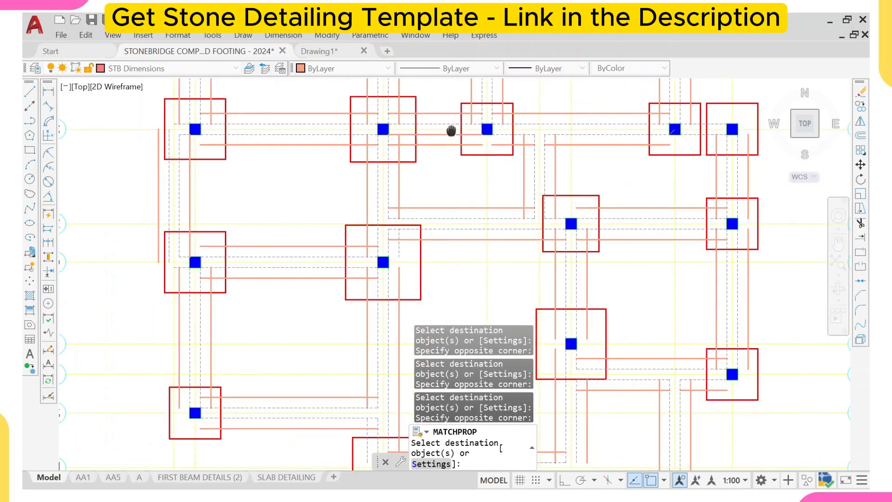
- Apply the matched properties to the remaining short beam line segments around the footings, then finish Match Properties
{"action": "scroll", "coordinate": [399, 251], "scroll_direction": "up", "scroll_amount": 4}
{"action": "left_click", "coordinate": [408, 183]}
{"action": "left_click", "coordinate": [384, 199]}
{"action": "scroll", "coordinate": [386, 196], "scroll_direction": "down", "scroll_amount": 4}
{"action": "middle_click_drag", "start_coordinate": [397, 260], "coordinate": [383, 183]}
{"action": "scroll", "coordinate": [356, 296], "scroll_direction": "up", "scroll_amount": 4}
{"action": "left_click", "coordinate": [338, 299]}
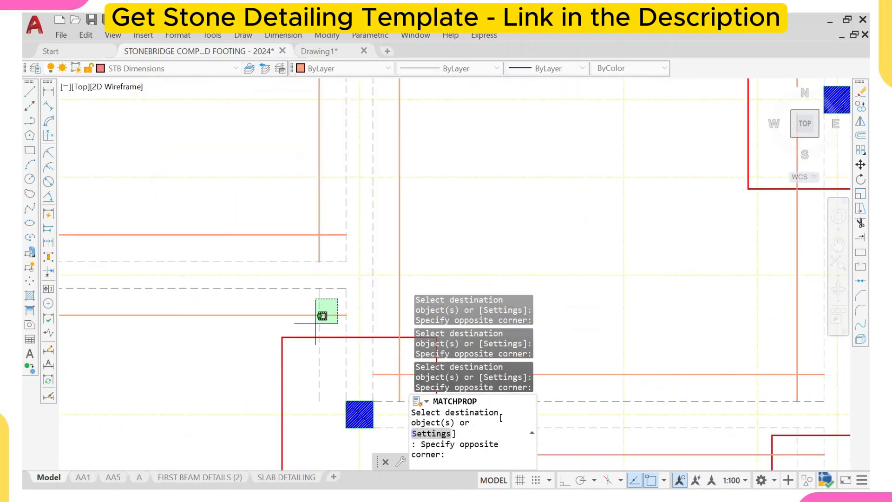
{"action": "left_click", "coordinate": [315, 325]}
{"action": "scroll", "coordinate": [318, 298], "scroll_direction": "down", "scroll_amount": 4}
{"action": "middle_click_drag", "start_coordinate": [449, 287], "coordinate": [419, 274]}
{"action": "scroll", "coordinate": [424, 271], "scroll_direction": "down", "scroll_amount": 4}
{"action": "scroll", "coordinate": [434, 214], "scroll_direction": "up", "scroll_amount": 4}
{"action": "middle_click_drag", "start_coordinate": [408, 309], "coordinate": [404, 265]}
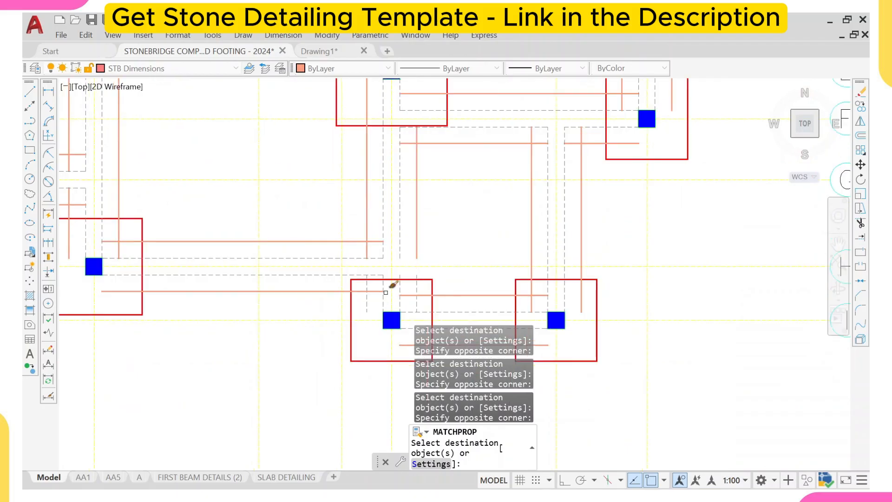
{"action": "scroll", "coordinate": [425, 283], "scroll_direction": "down", "scroll_amount": 5}
{"action": "middle_click_drag", "start_coordinate": [416, 159], "coordinate": [437, 259]}
{"action": "scroll", "coordinate": [390, 242], "scroll_direction": "down", "scroll_amount": 1}
{"action": "key", "text": "Escape"}
- Compare the transferred beam layout with the template's foundation layout drawing
{"action": "scroll", "coordinate": [418, 274], "scroll_direction": "down", "scroll_amount": 2}
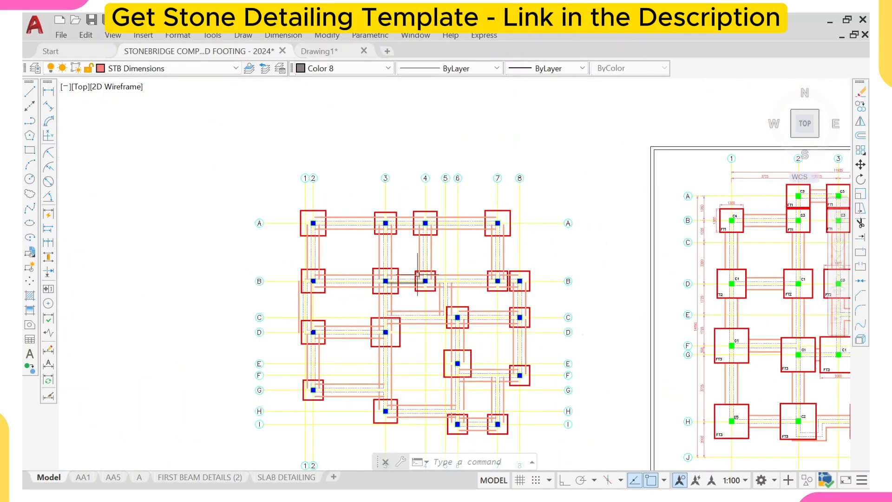
{"action": "scroll", "coordinate": [367, 269], "scroll_direction": "up", "scroll_amount": 2}
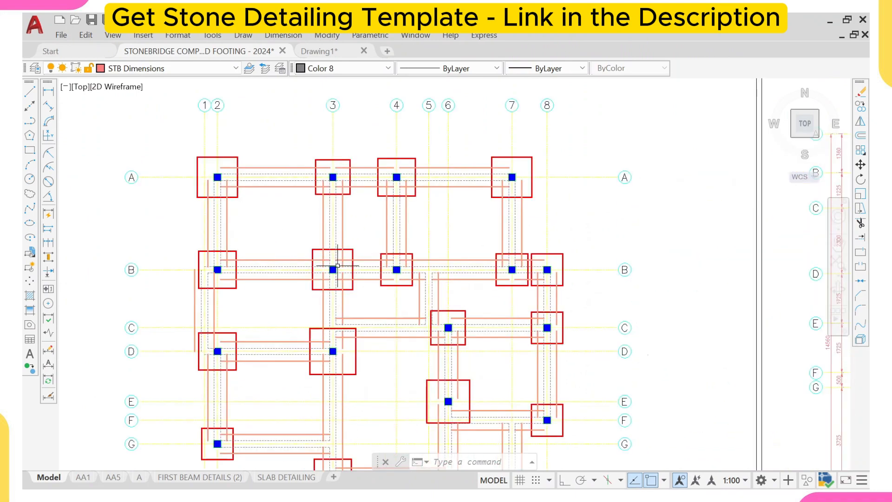
{"action": "scroll", "coordinate": [327, 259], "scroll_direction": "down", "scroll_amount": 4}
{"action": "scroll", "coordinate": [528, 241], "scroll_direction": "up", "scroll_amount": 8}
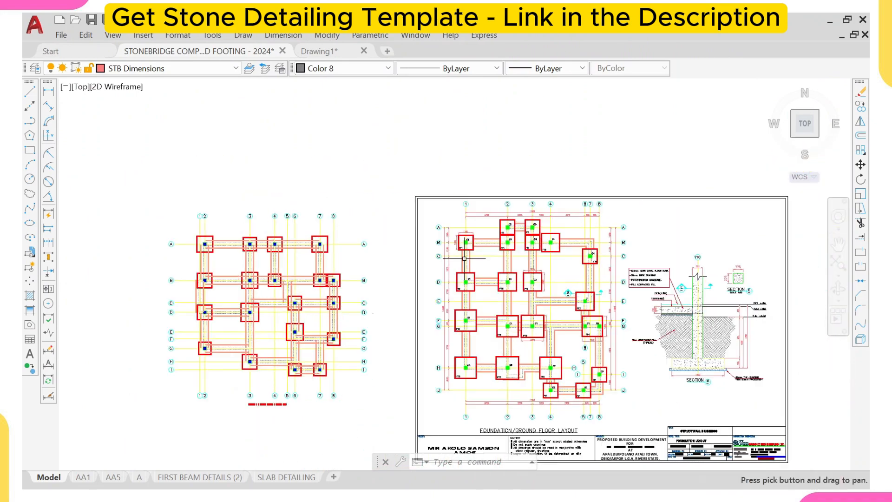
{"action": "middle_click_drag", "start_coordinate": [526, 237], "coordinate": [492, 245]}
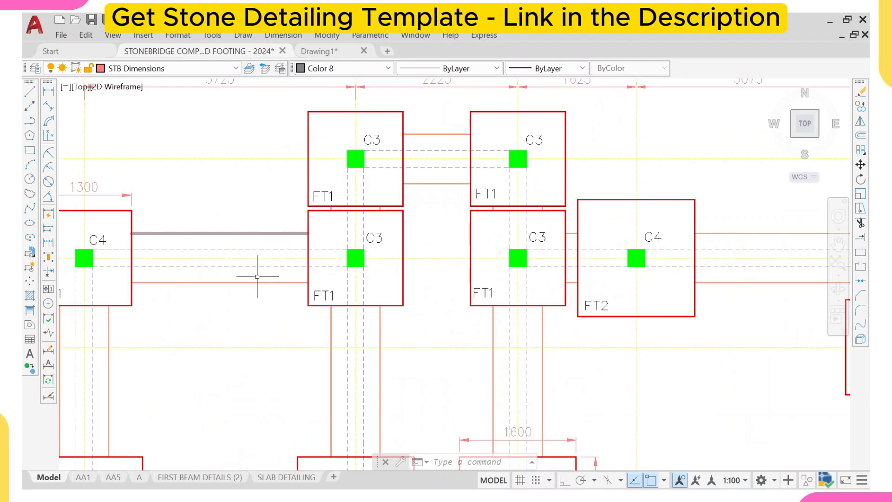
{"action": "scroll", "coordinate": [301, 254], "scroll_direction": "down", "scroll_amount": 6}
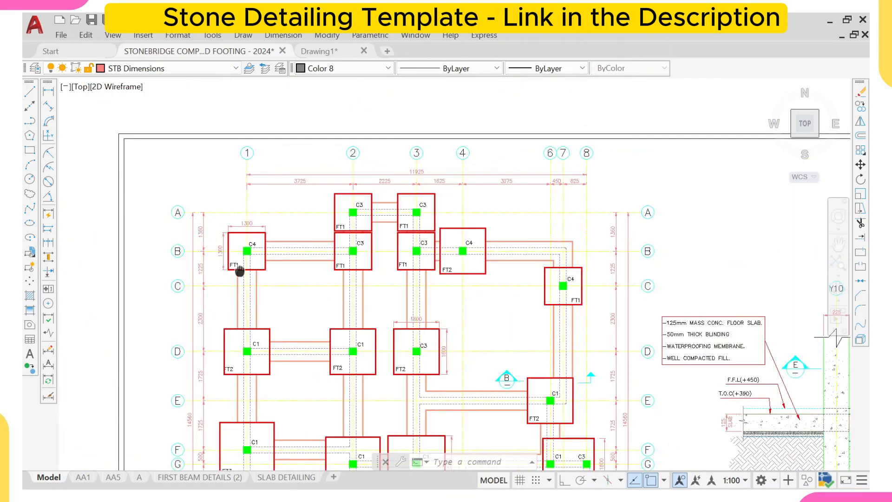
{"action": "scroll", "coordinate": [453, 263], "scroll_direction": "up", "scroll_amount": 4}
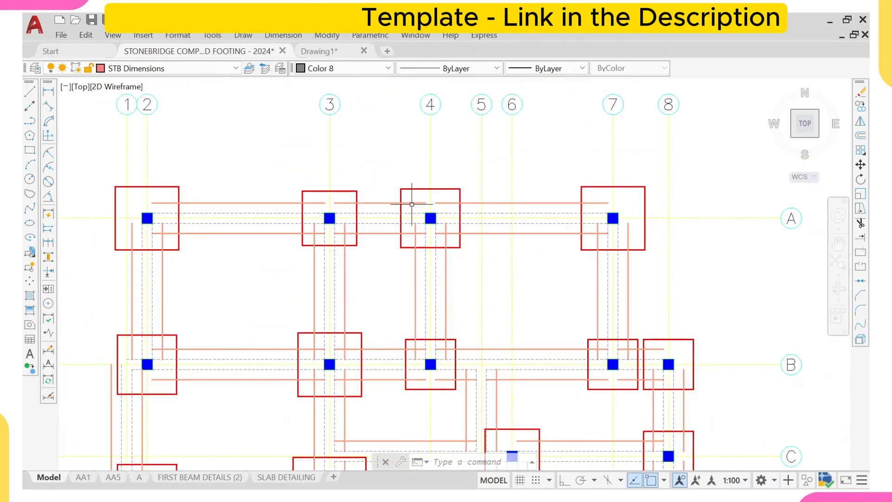
{"action": "scroll", "coordinate": [412, 249], "scroll_direction": "up", "scroll_amount": 2}
- Select all footing outlines with Select Similar and start Trim using them as cutting edges
{"action": "left_click", "coordinate": [404, 239]}
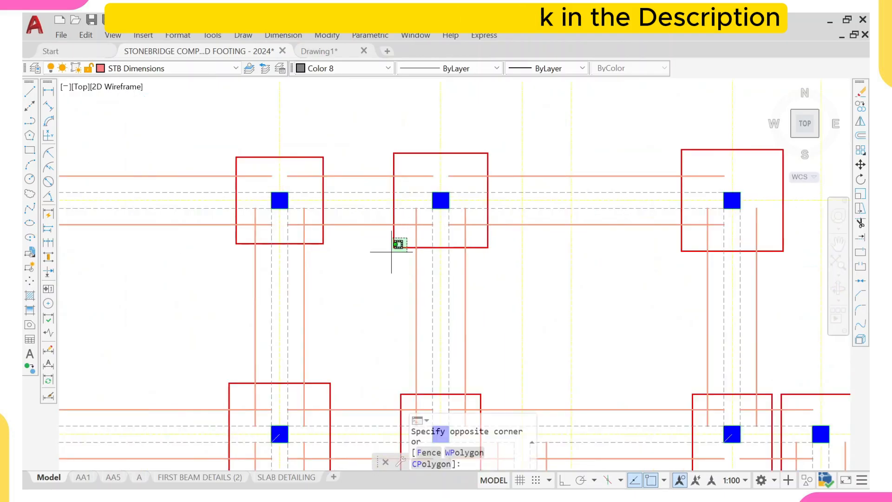
{"action": "left_click", "coordinate": [371, 249]}
{"action": "right_click", "coordinate": [376, 279]}
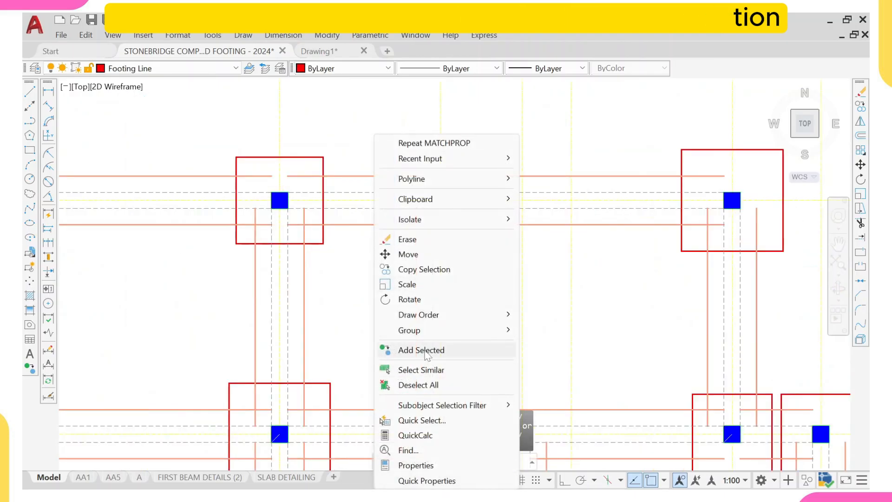
{"action": "left_click", "coordinate": [421, 370]}
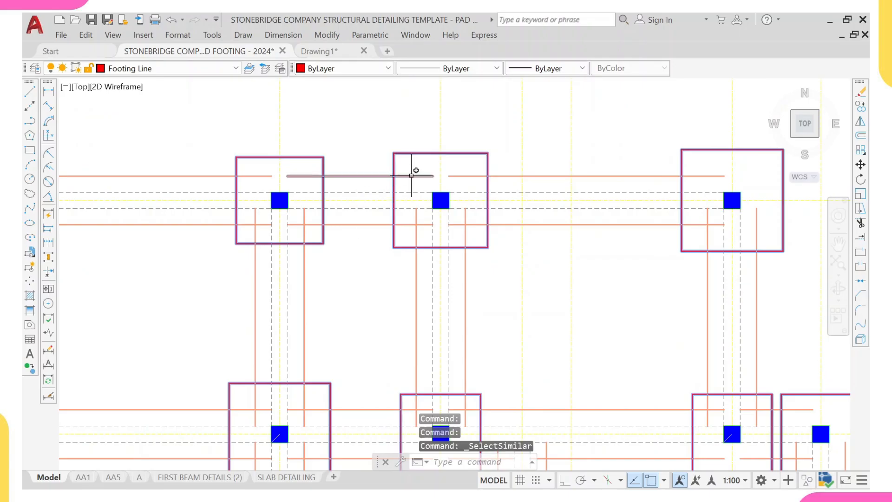
{"action": "key", "text": "Return"}
- Trim the beam lines running inside the two footings along grid A
{"action": "scroll", "coordinate": [417, 185], "scroll_direction": "up", "scroll_amount": 2}
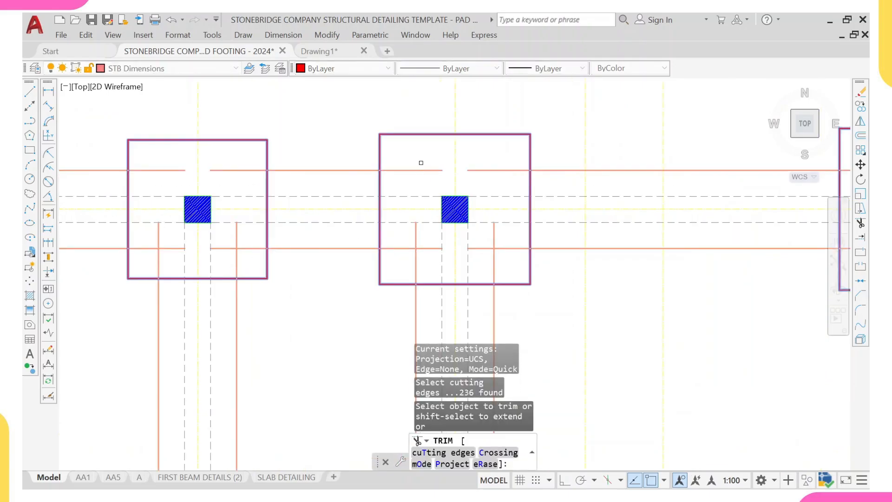
{"action": "left_click", "coordinate": [419, 162]}
{"action": "left_click", "coordinate": [421, 199]}
{"action": "left_click", "coordinate": [428, 245]}
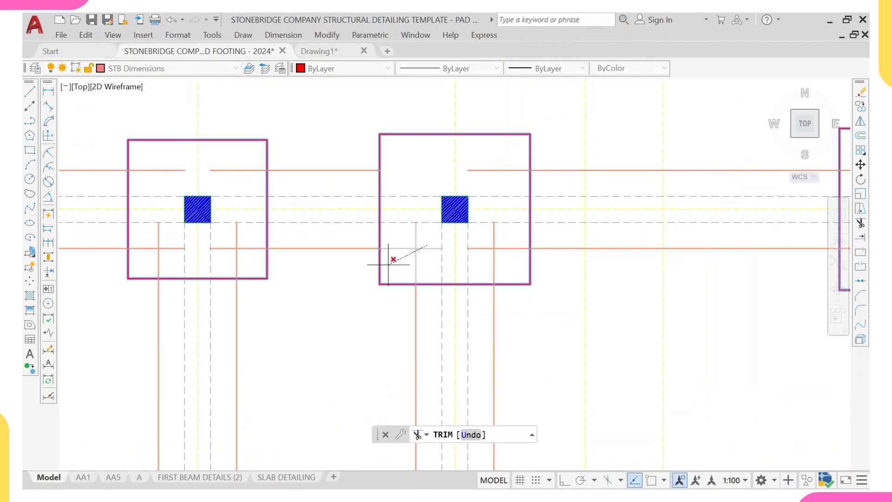
{"action": "left_click", "coordinate": [390, 261]}
{"action": "left_click", "coordinate": [504, 243]}
{"action": "left_click", "coordinate": [468, 252]}
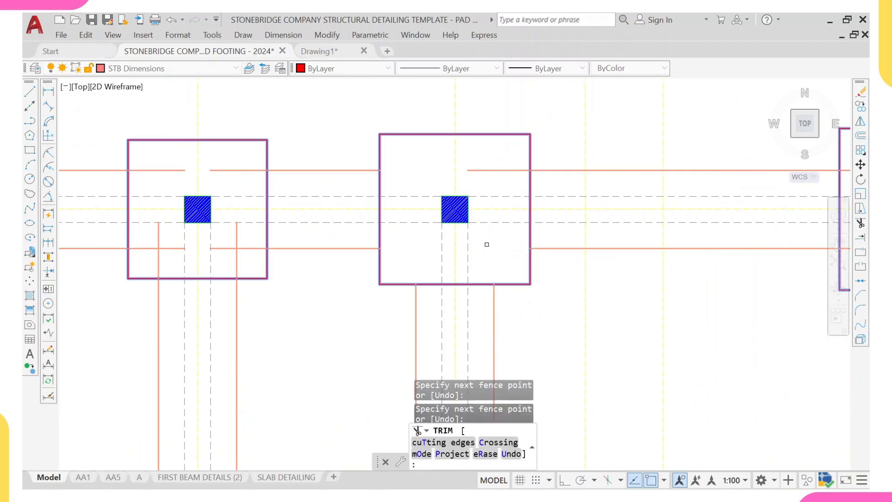
{"action": "left_click", "coordinate": [508, 151]}
{"action": "left_click", "coordinate": [481, 196]}
{"action": "key", "text": "Return"}
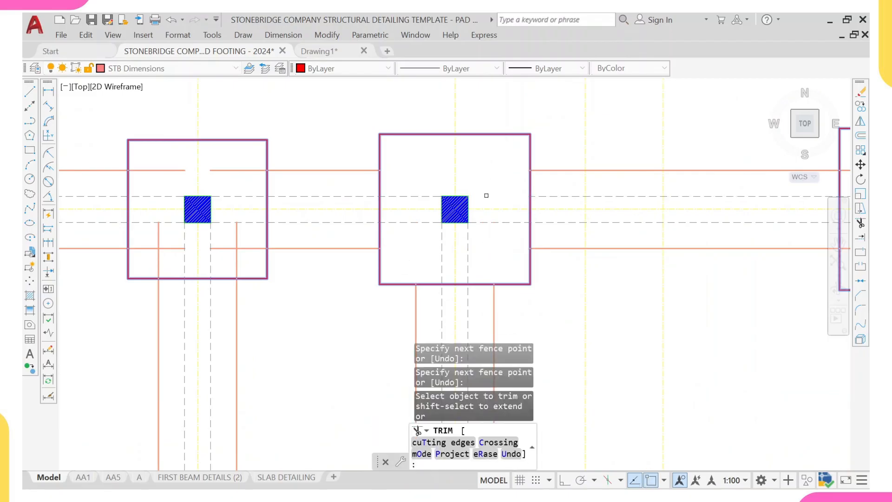
- Undo the last trim and exit the Trim command
{"action": "key", "text": "ctrl+z"}
{"action": "left_click", "coordinate": [496, 171]}
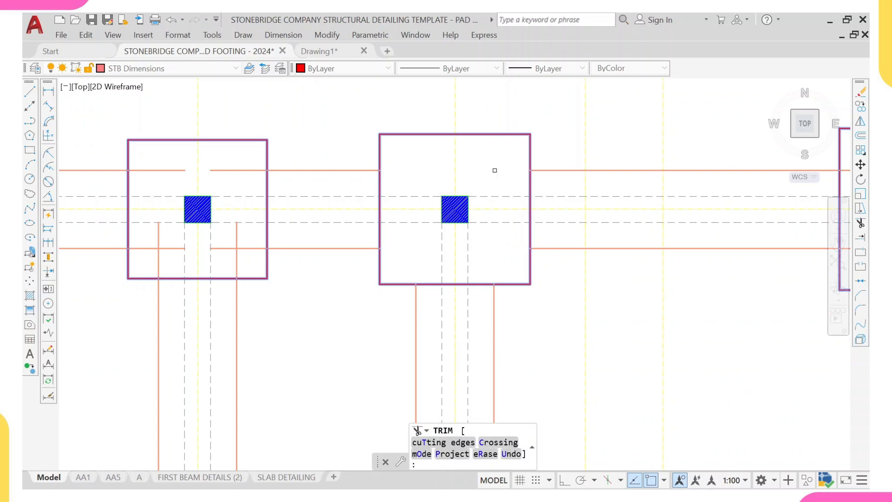
{"action": "scroll", "coordinate": [494, 169], "scroll_direction": "down", "scroll_amount": 6}
{"action": "scroll", "coordinate": [446, 205], "scroll_direction": "up", "scroll_amount": 4}
{"action": "scroll", "coordinate": [449, 189], "scroll_direction": "up", "scroll_amount": 2}
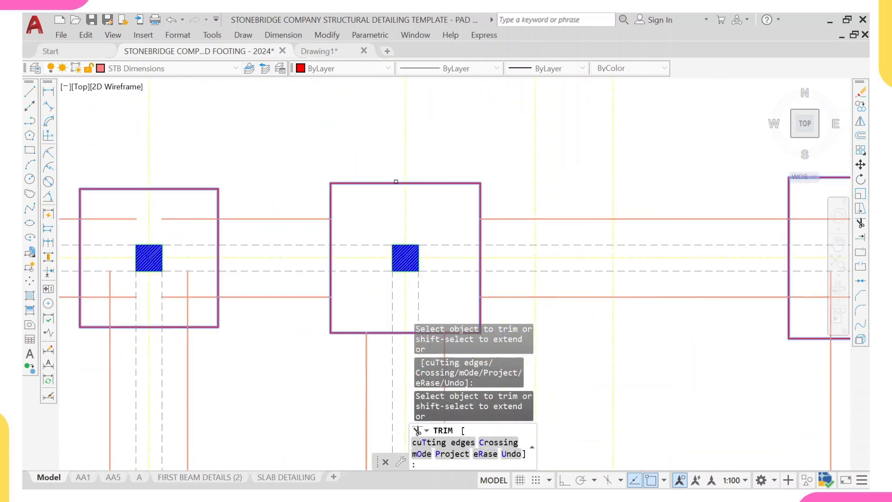
{"action": "key", "text": "Escape"}
- Restart Trim and fence-trim the beam line ends crossing into the left footing
{"action": "scroll", "coordinate": [344, 188], "scroll_direction": "up", "scroll_amount": 2}
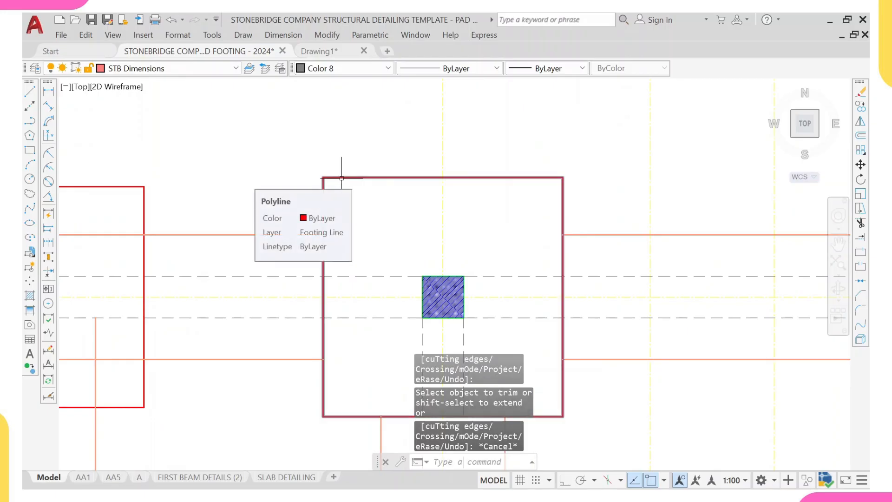
{"action": "scroll", "coordinate": [243, 180], "scroll_direction": "down", "scroll_amount": 2}
{"action": "scroll", "coordinate": [220, 198], "scroll_direction": "up", "scroll_amount": 2}
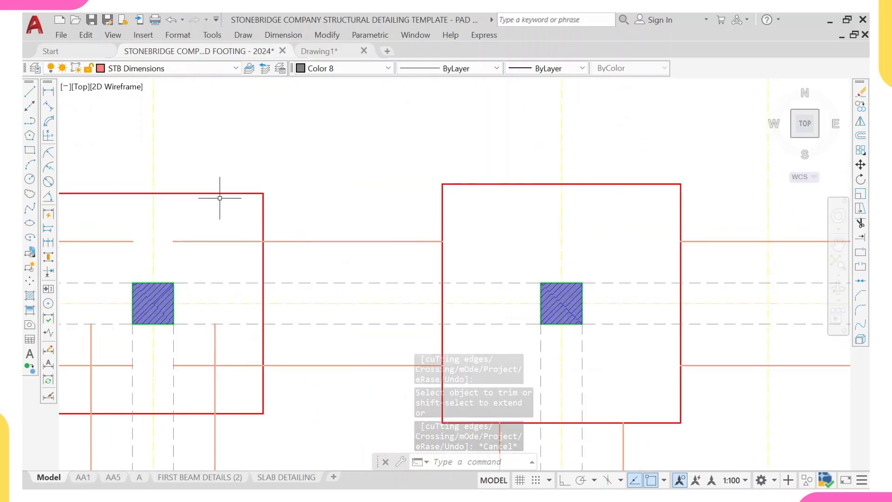
{"action": "middle_click_drag", "start_coordinate": [243, 186], "coordinate": [344, 139]}
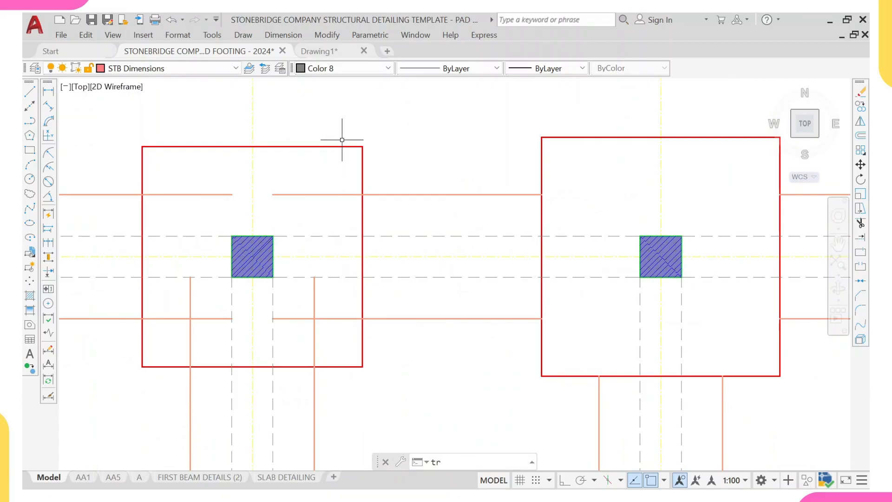
{"action": "key", "text": "Return"}
{"action": "middle_click_drag", "start_coordinate": [324, 291], "coordinate": [328, 247]}
{"action": "left_click", "coordinate": [320, 247]}
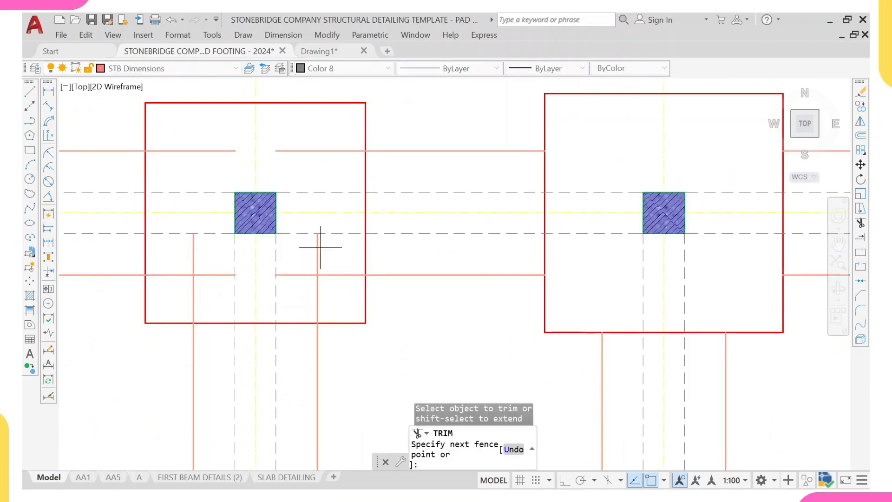
{"action": "left_click", "coordinate": [310, 254]}
{"action": "key", "text": "Return"}
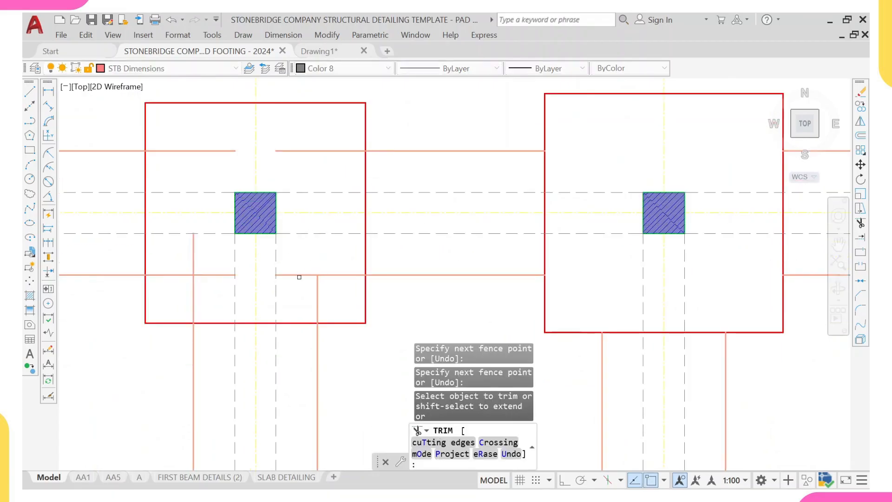
- Trim the remaining beam line ends inside the left footing and exit Trim
{"action": "left_click", "coordinate": [299, 277]}
{"action": "left_click", "coordinate": [299, 260]}
{"action": "key", "text": "Return"}
{"action": "left_click", "coordinate": [335, 273]}
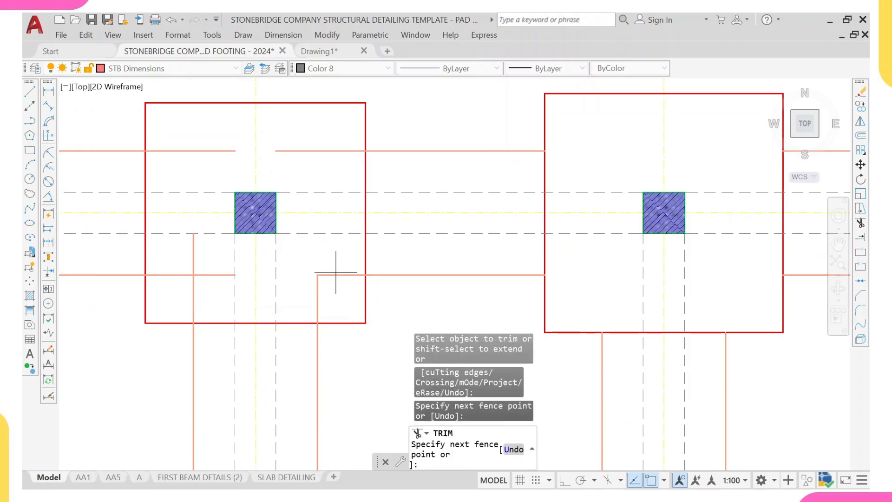
{"action": "left_click", "coordinate": [328, 284]}
{"action": "key", "text": "Return"}
{"action": "left_click", "coordinate": [307, 292]}
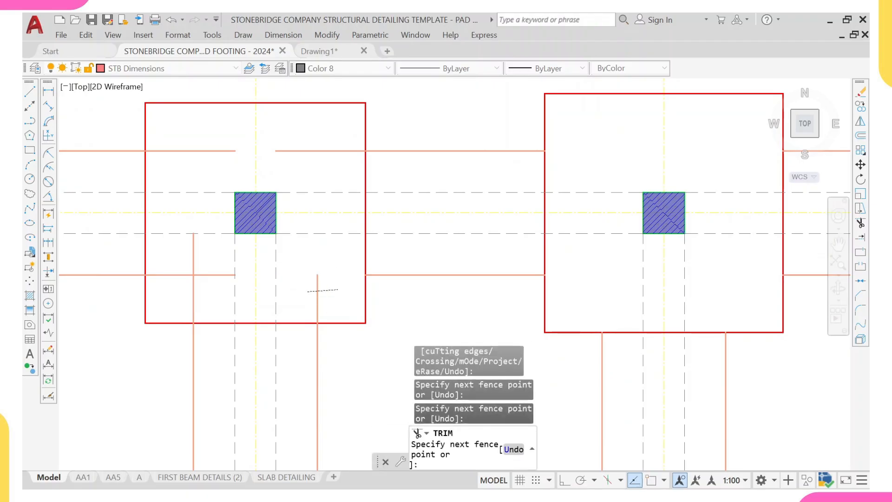
{"action": "left_click", "coordinate": [327, 290]}
{"action": "scroll", "coordinate": [337, 285], "scroll_direction": "down", "scroll_amount": 4}
{"action": "key", "text": "Escape"}
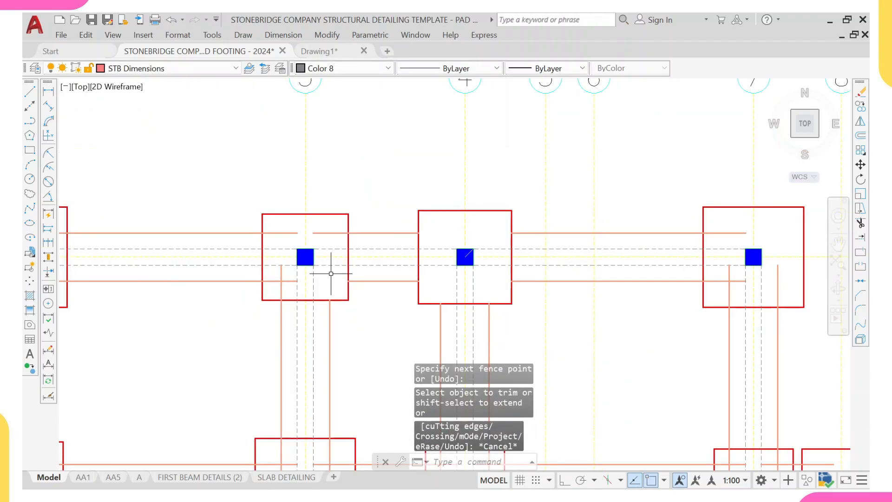
- Select all footing outlines with Select Similar and start the Trim command
{"action": "left_click", "coordinate": [364, 193]}
{"action": "left_click", "coordinate": [349, 214]}
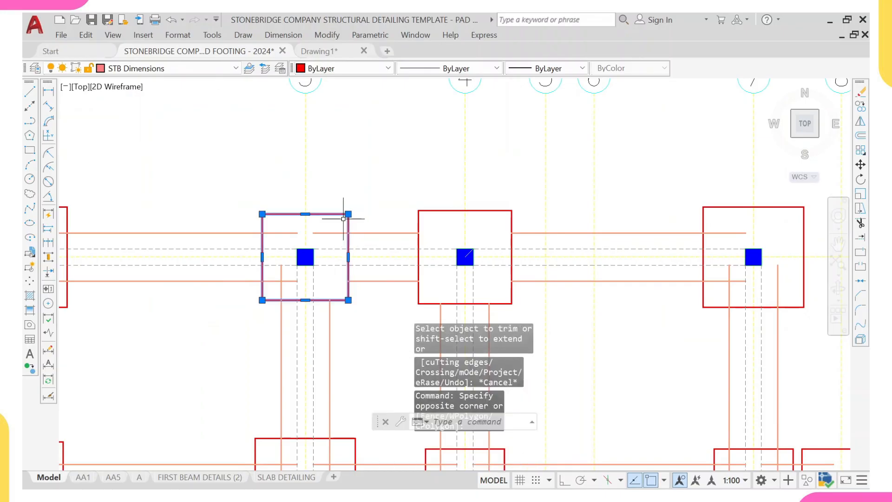
{"action": "right_click", "coordinate": [355, 189]}
{"action": "left_click", "coordinate": [402, 370]}
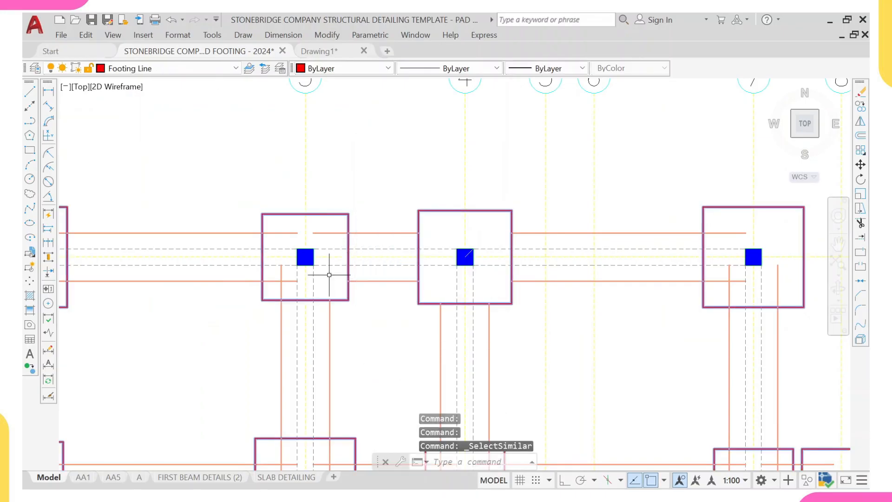
{"action": "type", "text": "tr"}
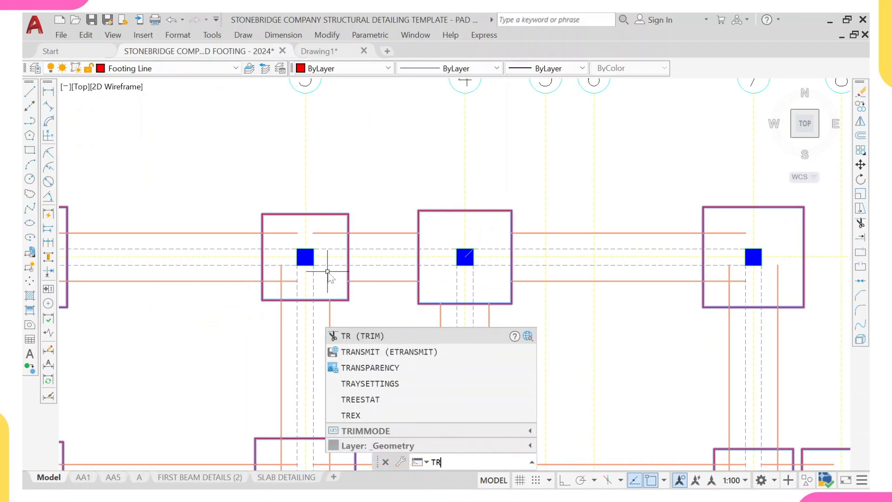
{"action": "key", "text": "Return"}
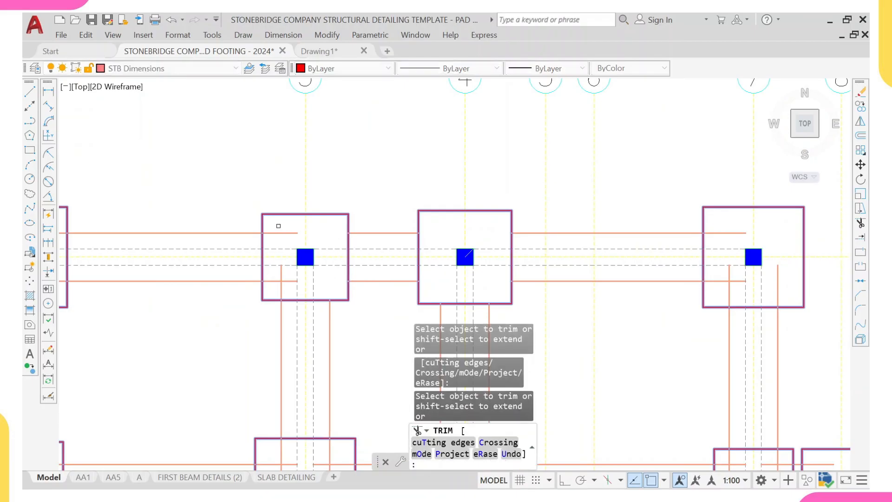
- Trim the beam line ends inside the footing at grids 3 and A
{"action": "left_click", "coordinate": [276, 234]}
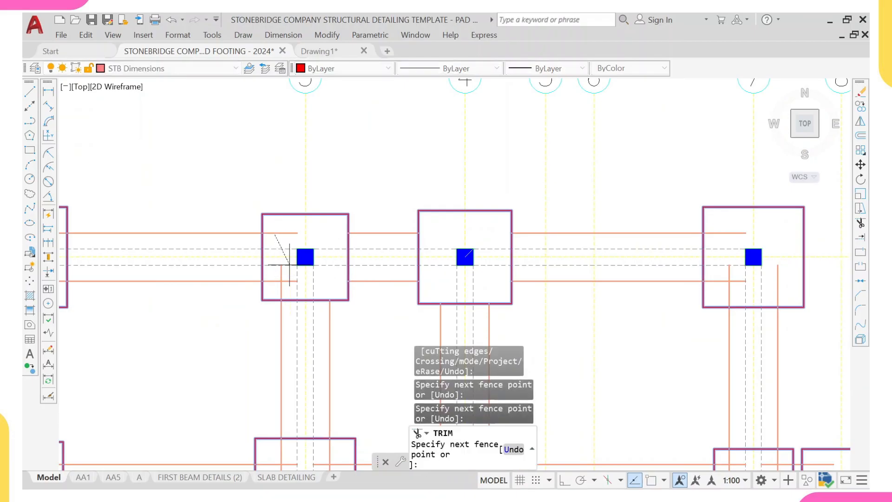
{"action": "key", "text": "Return"}
{"action": "scroll", "coordinate": [298, 256], "scroll_direction": "up", "scroll_amount": 2}
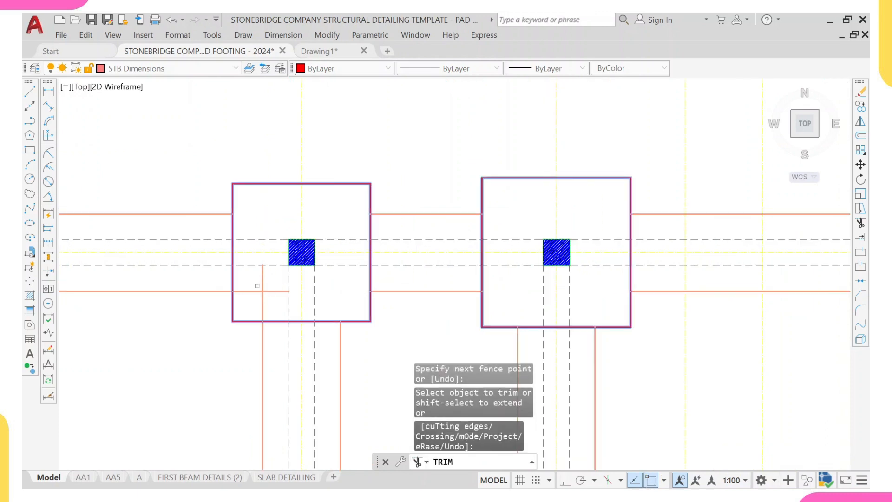
{"action": "left_click", "coordinate": [268, 281]}
{"action": "key", "text": "Return"}
{"action": "scroll", "coordinate": [252, 270], "scroll_direction": "down", "scroll_amount": 5}
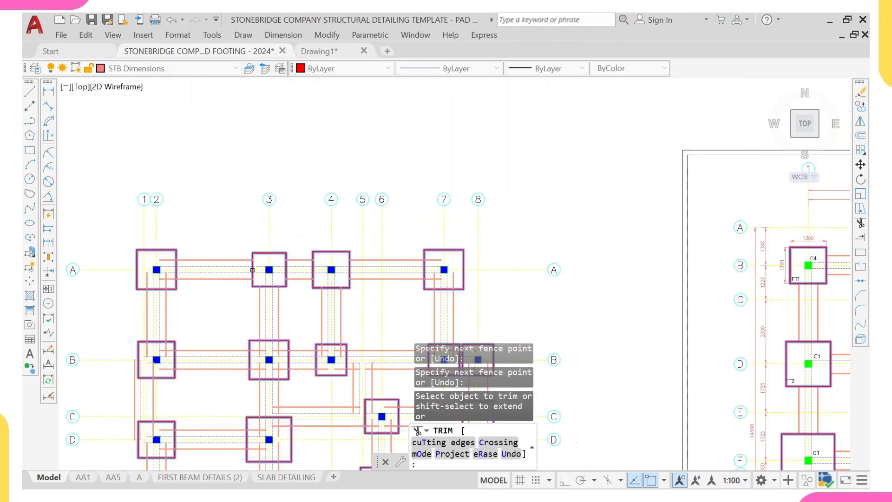
- Fence-trim the beam lines through the footings along grid A and clean up the line ends in the corner footing
{"action": "scroll", "coordinate": [167, 280], "scroll_direction": "up", "scroll_amount": 4}
{"action": "middle_click_drag", "start_coordinate": [167, 280], "coordinate": [460, 291]}
{"action": "scroll", "coordinate": [455, 288], "scroll_direction": "up", "scroll_amount": 4}
{"action": "left_click", "coordinate": [462, 281]}
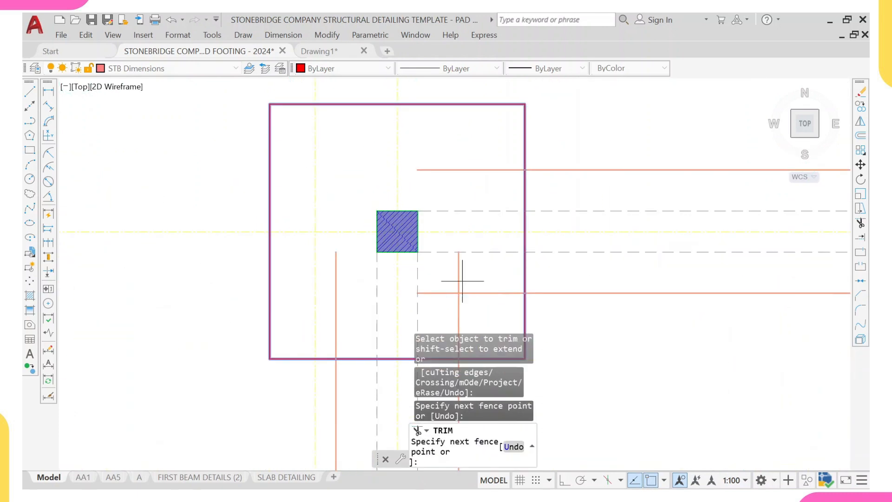
{"action": "left_click", "coordinate": [434, 312]}
{"action": "left_click", "coordinate": [360, 271]}
{"action": "left_click", "coordinate": [319, 288]}
{"action": "key", "text": "Return"}
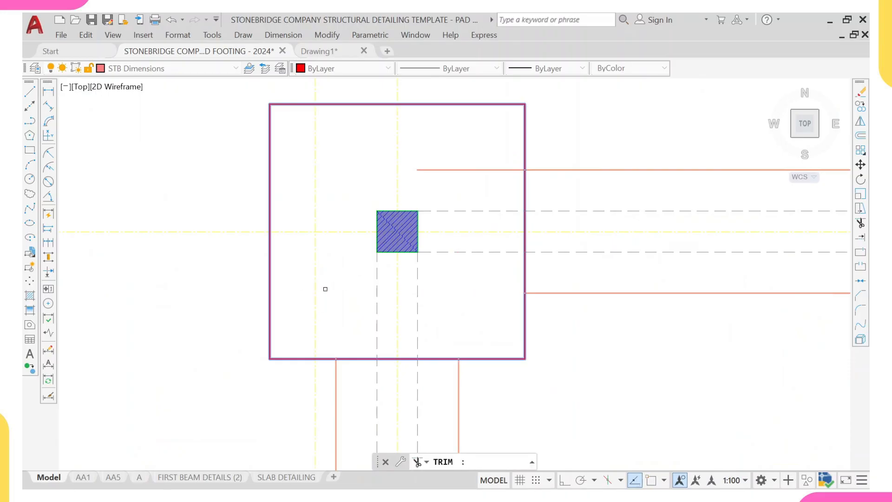
{"action": "left_click", "coordinate": [462, 159]}
{"action": "left_click", "coordinate": [447, 176]}
{"action": "key", "text": "Return"}
{"action": "scroll", "coordinate": [447, 175], "scroll_direction": "down", "scroll_amount": 5}
{"action": "middle_click_drag", "start_coordinate": [402, 316], "coordinate": [403, 225]}
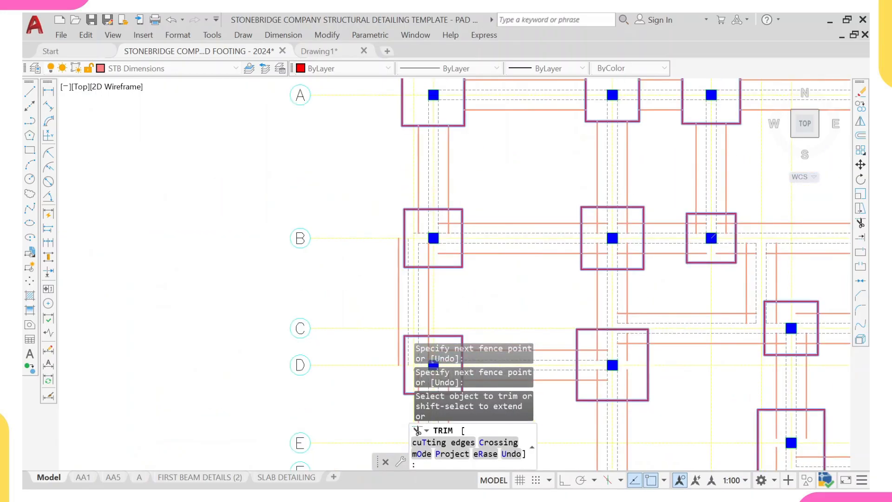
- Fence-trim the beam line ends inside the left footing at grid D
{"action": "scroll", "coordinate": [403, 225], "scroll_direction": "up", "scroll_amount": 5}
{"action": "left_click", "coordinate": [544, 307]}
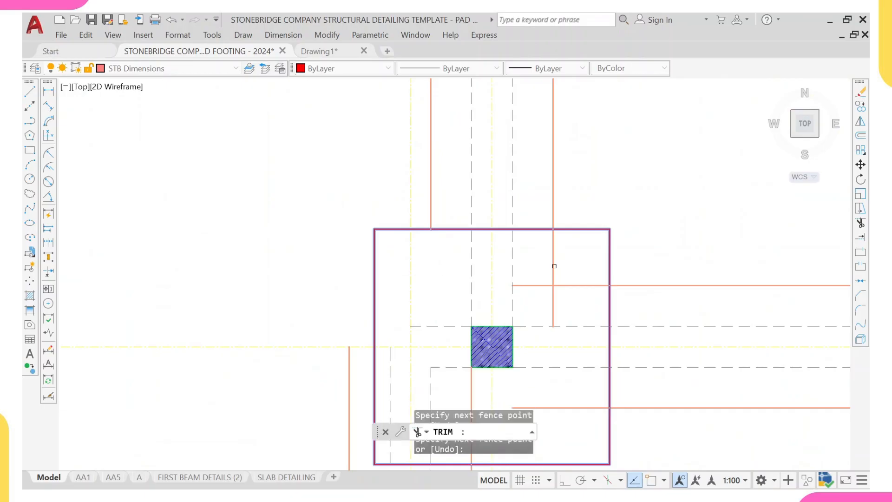
{"action": "left_click", "coordinate": [554, 273]}
{"action": "key", "text": "Return"}
{"action": "scroll", "coordinate": [554, 273], "scroll_direction": "down", "scroll_amount": 5}
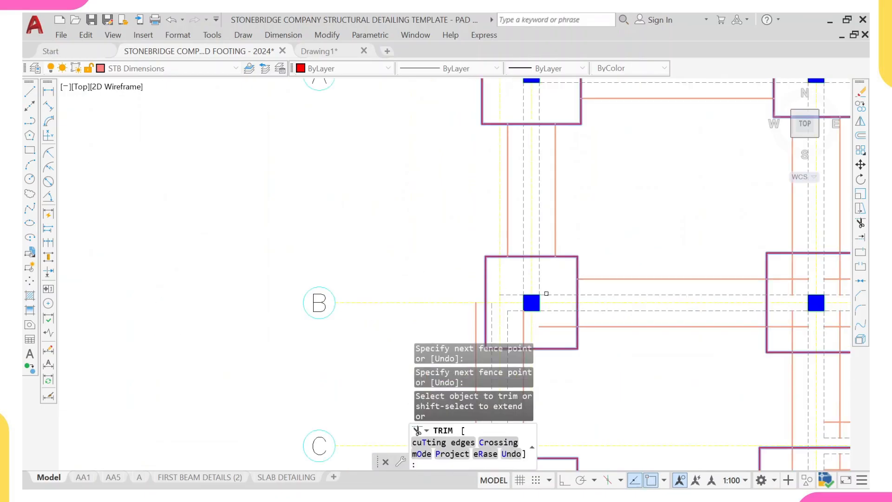
- Fence-trim the beam line ends inside the left footing at grid B
{"action": "middle_click_drag", "start_coordinate": [530, 297], "coordinate": [480, 168]}
{"action": "scroll", "coordinate": [480, 168], "scroll_direction": "up", "scroll_amount": 5}
{"action": "left_click", "coordinate": [564, 215]}
{"action": "key", "text": "Return"}
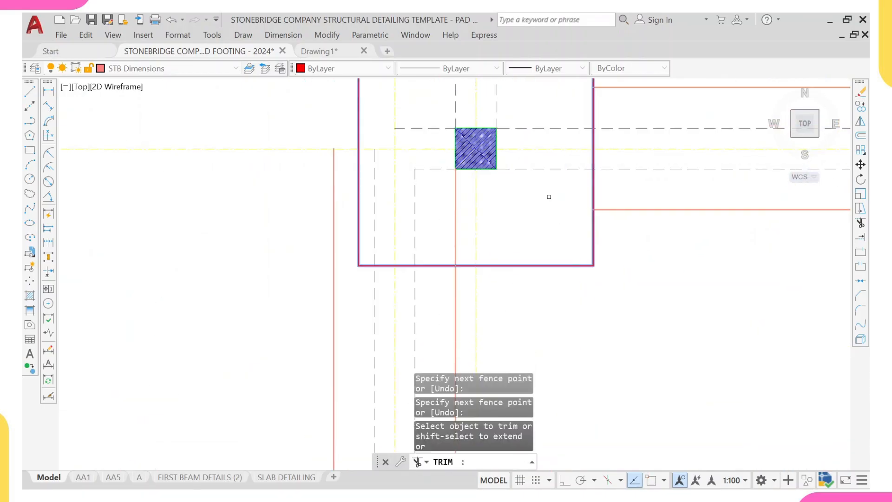
{"action": "left_click", "coordinate": [441, 202]}
{"action": "left_click", "coordinate": [466, 202]}
{"action": "key", "text": "Return"}
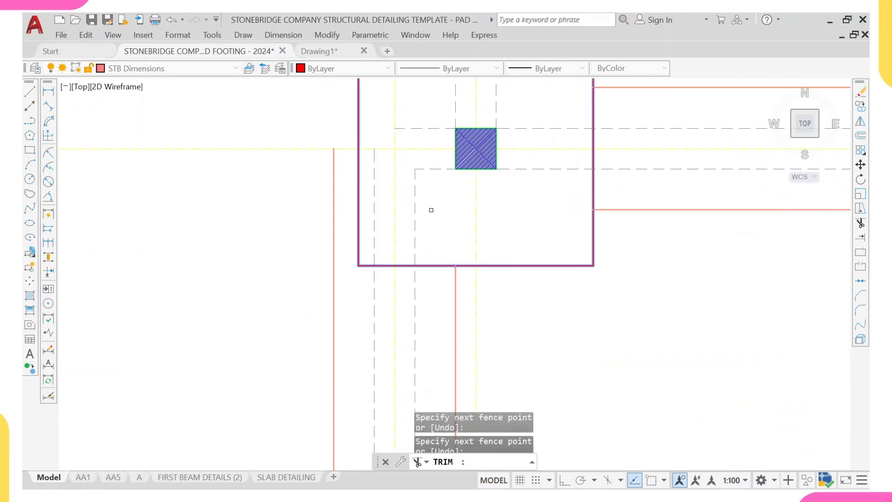
- Trim the remaining beam line ends inside the footing at grid B's second column
{"action": "scroll", "coordinate": [430, 208], "scroll_direction": "down", "scroll_amount": 4}
{"action": "middle_click_drag", "start_coordinate": [408, 239], "coordinate": [407, 135]}
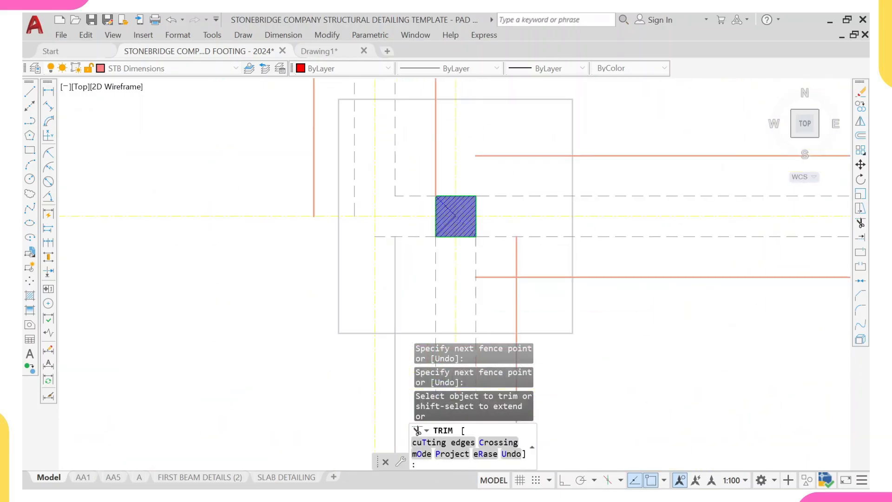
{"action": "left_click", "coordinate": [512, 143]}
{"action": "left_click", "coordinate": [510, 161]}
{"action": "left_click", "coordinate": [424, 152]}
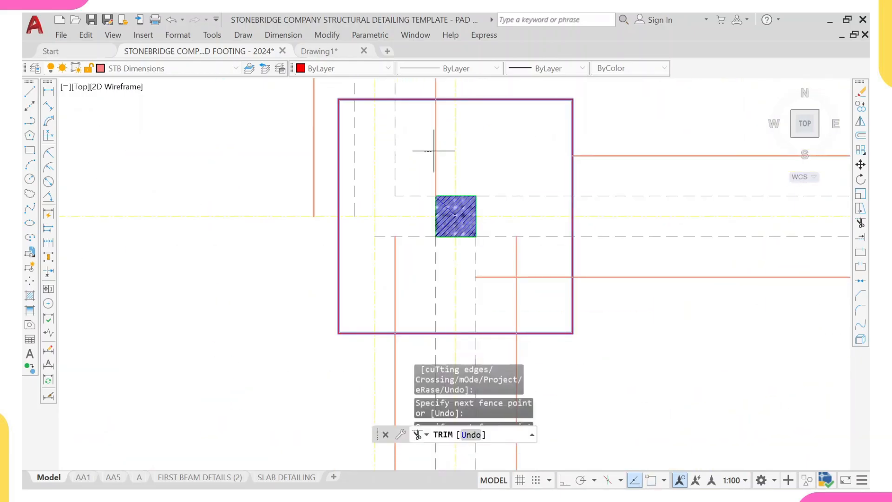
{"action": "left_click", "coordinate": [448, 152]}
{"action": "middle_click_drag", "start_coordinate": [473, 305], "coordinate": [465, 259]}
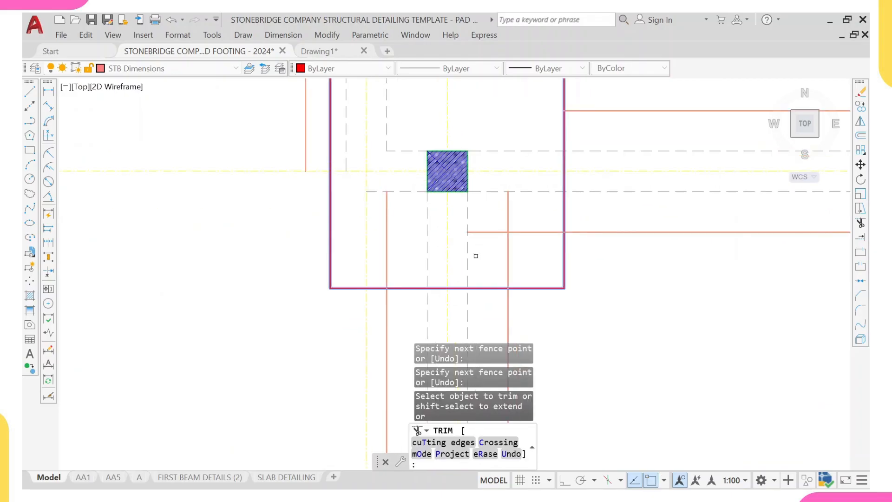
{"action": "left_click", "coordinate": [484, 251]}
{"action": "scroll", "coordinate": [398, 236], "scroll_direction": "down", "scroll_amount": 6}
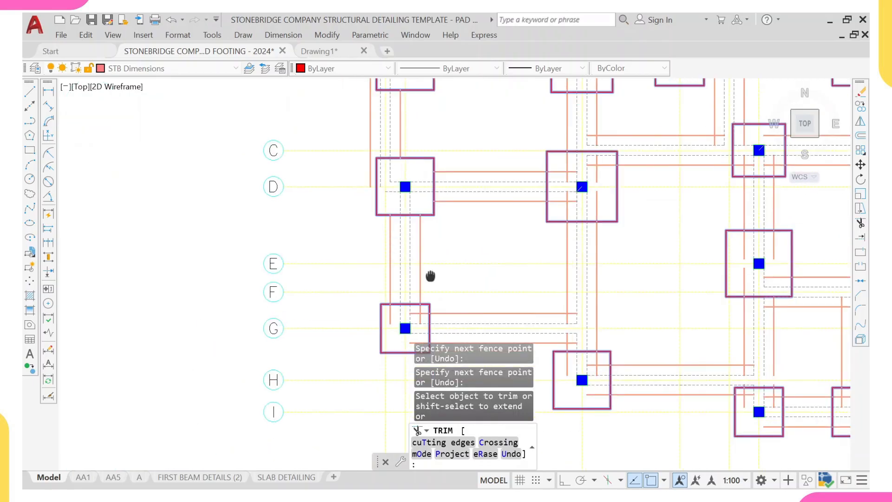
- Fence-trim the beam line ends inside the left footing at grid G
{"action": "scroll", "coordinate": [409, 264], "scroll_direction": "up", "scroll_amount": 6}
{"action": "left_click", "coordinate": [430, 270]}
{"action": "left_click", "coordinate": [392, 299]}
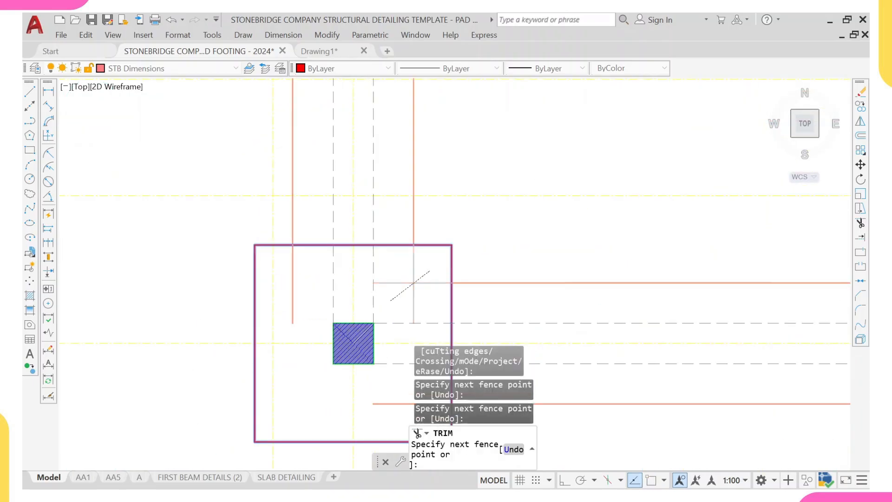
{"action": "scroll", "coordinate": [298, 279], "scroll_direction": "down", "scroll_amount": 5}
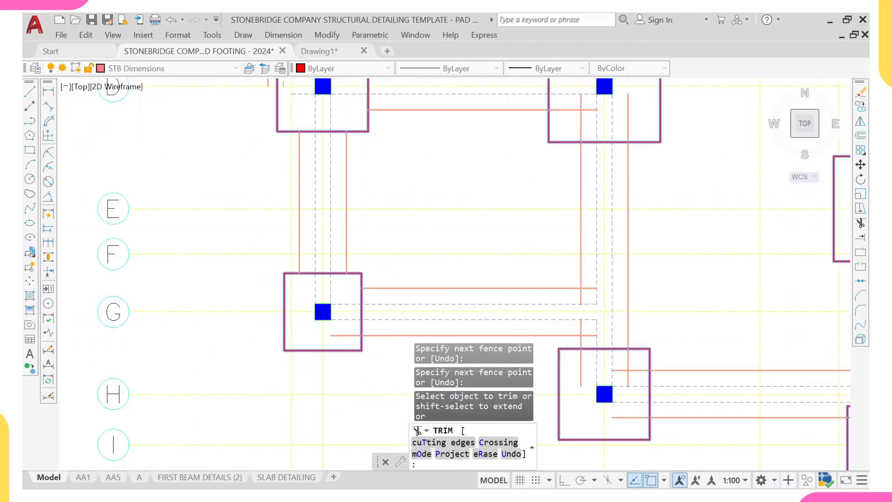
{"action": "middle_click_drag", "start_coordinate": [350, 323], "coordinate": [351, 256]}
{"action": "scroll", "coordinate": [350, 265], "scroll_direction": "up", "scroll_amount": 5}
{"action": "left_click", "coordinate": [348, 282]}
{"action": "left_click", "coordinate": [353, 262]}
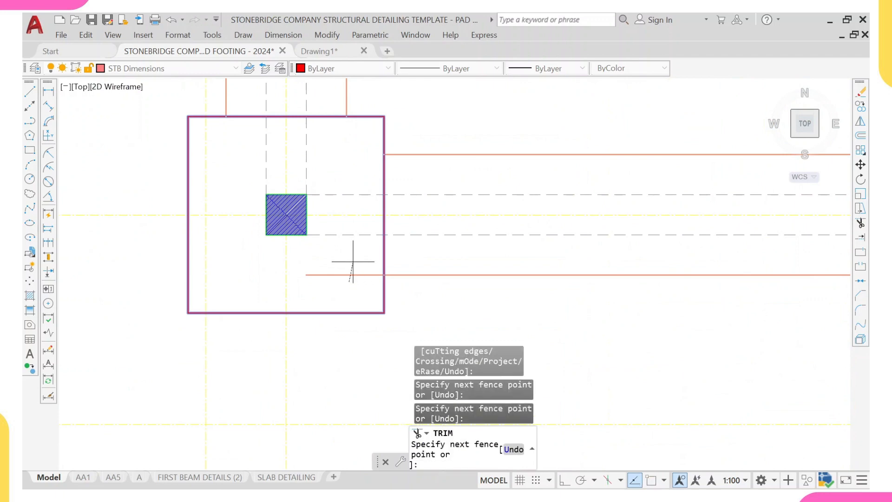
- Fence-trim the beam line ends inside the footing near grid H
{"action": "scroll", "coordinate": [353, 261], "scroll_direction": "down", "scroll_amount": 5}
{"action": "middle_click_drag", "start_coordinate": [420, 261], "coordinate": [285, 253]}
{"action": "middle_click_drag", "start_coordinate": [503, 346], "coordinate": [450, 297]}
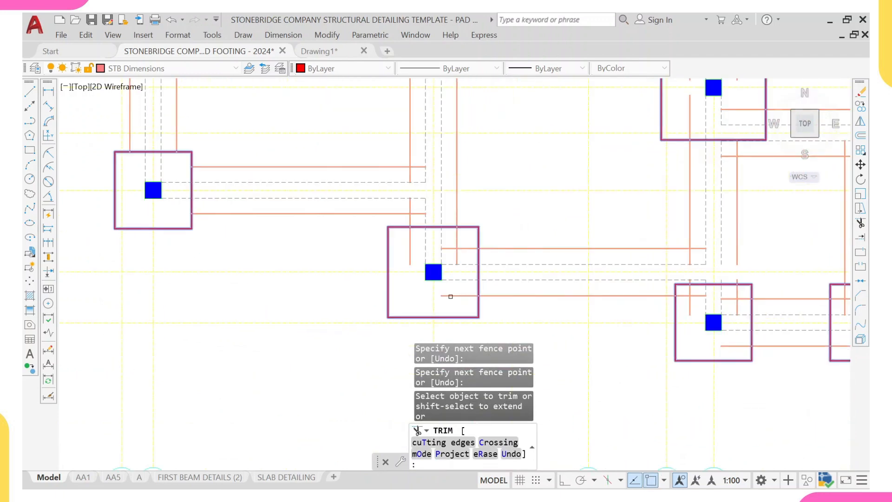
{"action": "scroll", "coordinate": [410, 246], "scroll_direction": "up", "scroll_amount": 5}
{"action": "left_click", "coordinate": [398, 250]}
{"action": "left_click", "coordinate": [413, 294]}
{"action": "left_click", "coordinate": [535, 242]}
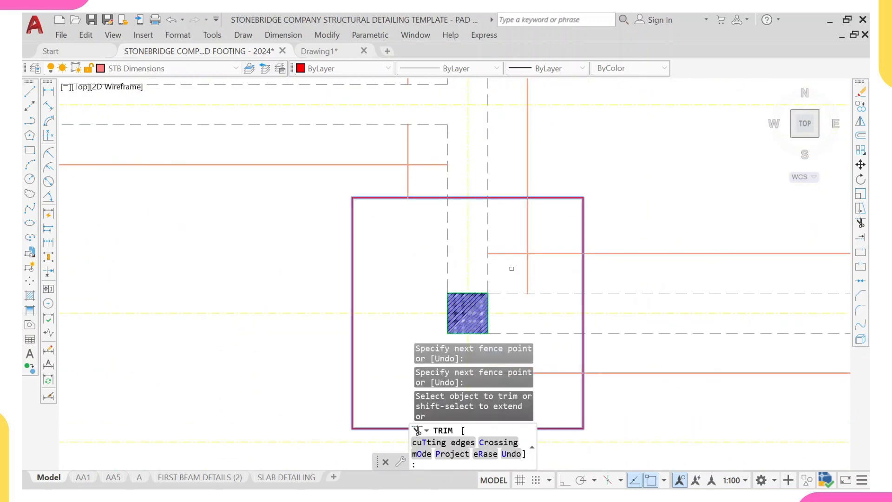
{"action": "key", "text": "Return"}
- Trim the leftover beam line ends in the same footing near grid H
{"action": "scroll", "coordinate": [506, 260], "scroll_direction": "down", "scroll_amount": 3}
{"action": "scroll", "coordinate": [461, 233], "scroll_direction": "up", "scroll_amount": 5}
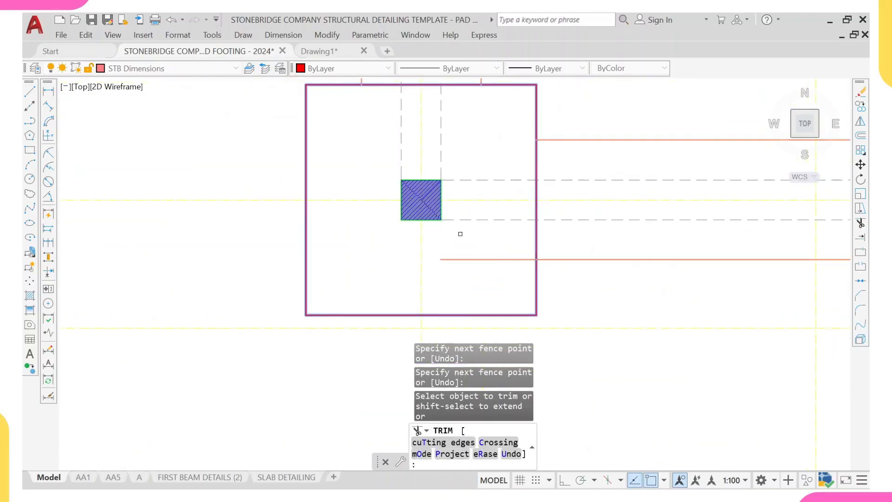
{"action": "left_click", "coordinate": [466, 250]}
{"action": "left_click", "coordinate": [484, 324]}
{"action": "key", "text": "Return"}
- Fence-trim the beam line ends inside the neighbouring footings around grids H and I
{"action": "scroll", "coordinate": [561, 302], "scroll_direction": "down", "scroll_amount": 3}
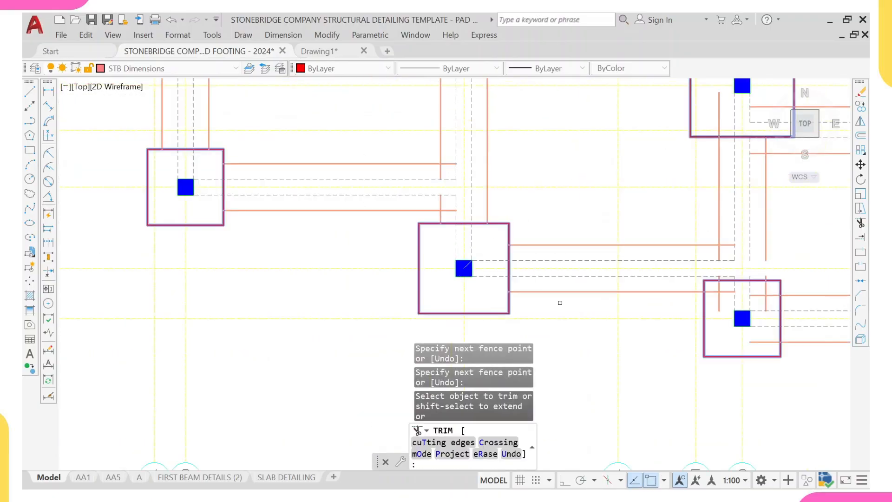
{"action": "middle_click_drag", "start_coordinate": [560, 303], "coordinate": [463, 241]}
{"action": "scroll", "coordinate": [528, 236], "scroll_direction": "up", "scroll_amount": 3}
{"action": "scroll", "coordinate": [528, 236], "scroll_direction": "up", "scroll_amount": 4}
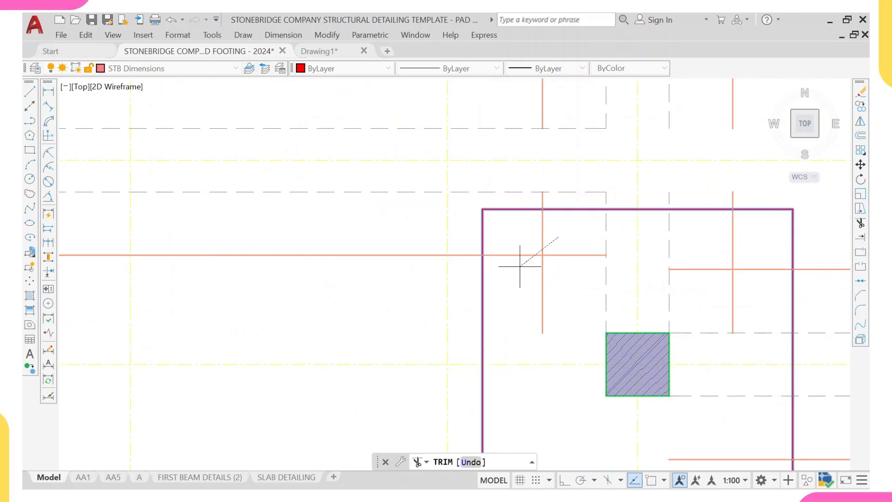
{"action": "scroll", "coordinate": [512, 279], "scroll_direction": "down", "scroll_amount": 4}
{"action": "scroll", "coordinate": [576, 284], "scroll_direction": "up", "scroll_amount": 4}
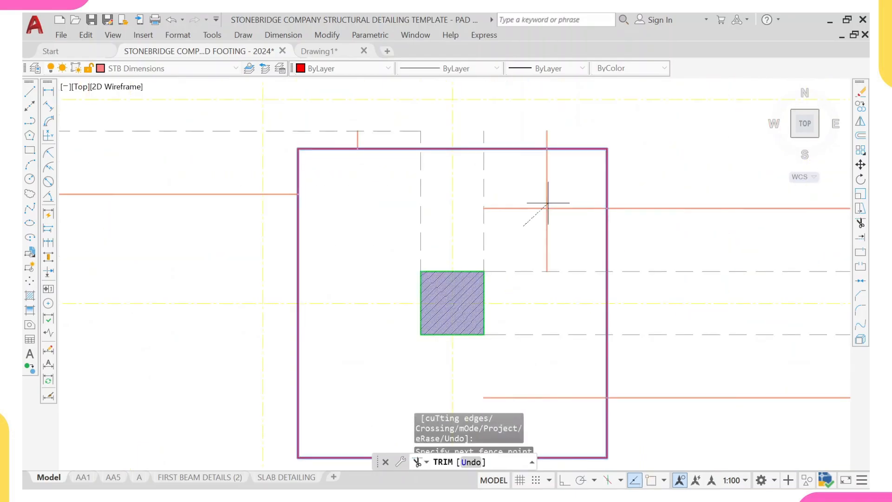
{"action": "scroll", "coordinate": [557, 193], "scroll_direction": "down", "scroll_amount": 4}
{"action": "scroll", "coordinate": [550, 288], "scroll_direction": "up", "scroll_amount": 3}
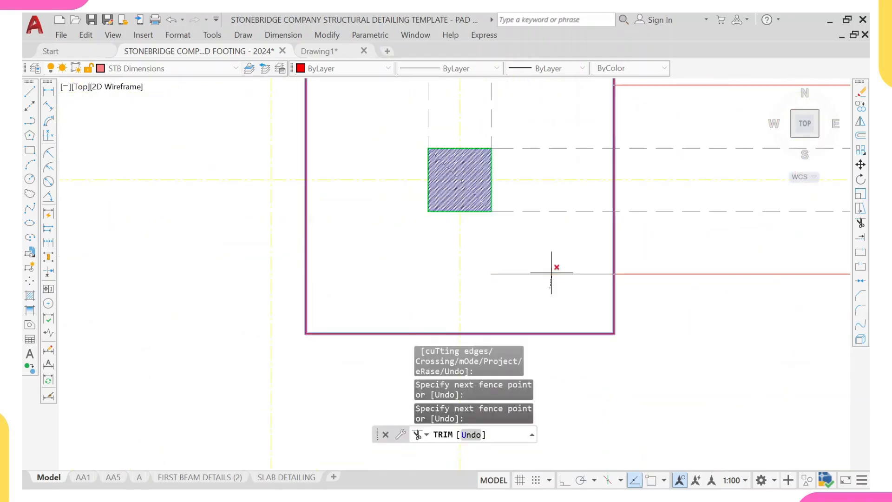
{"action": "scroll", "coordinate": [554, 265], "scroll_direction": "down", "scroll_amount": 5}
{"action": "middle_click_drag", "start_coordinate": [576, 256], "coordinate": [522, 271]}
{"action": "scroll", "coordinate": [592, 275], "scroll_direction": "up", "scroll_amount": 4}
{"action": "mouse_move", "coordinate": [597, 279]}
{"action": "left_mouse_down"}
{"action": "mouse_move", "coordinate": [608, 278]}
{"action": "mouse_move", "coordinate": [609, 241]}
{"action": "left_mouse_up"}
{"action": "scroll", "coordinate": [609, 241], "scroll_direction": "down", "scroll_amount": 2}
{"action": "middle_click_drag", "start_coordinate": [623, 178], "coordinate": [542, 232]}
{"action": "scroll", "coordinate": [542, 243], "scroll_direction": "up", "scroll_amount": 4}
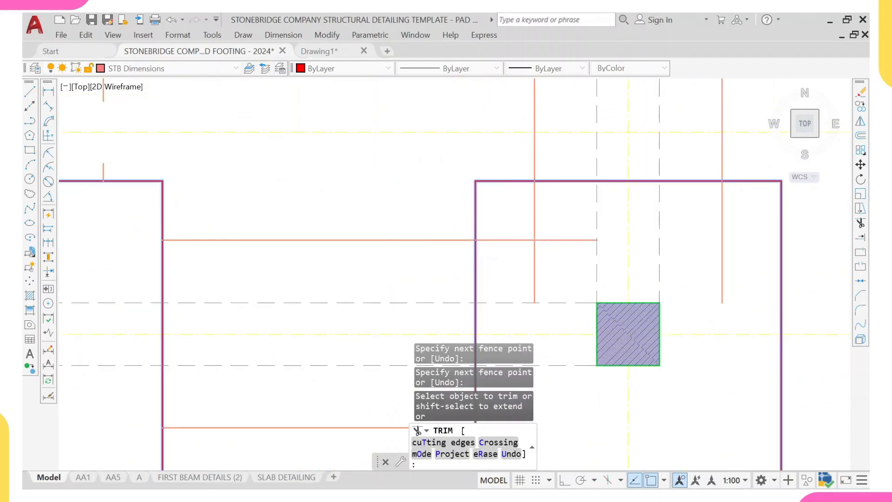
- Fence-trim the beam line ends inside the right footing near grid F
{"action": "scroll", "coordinate": [641, 248], "scroll_direction": "down", "scroll_amount": 2}
{"action": "left_click_drag", "start_coordinate": [711, 247], "coordinate": [669, 259]}
{"action": "scroll", "coordinate": [655, 199], "scroll_direction": "down", "scroll_amount": 3}
{"action": "middle_click_drag", "start_coordinate": [656, 200], "coordinate": [599, 271]}
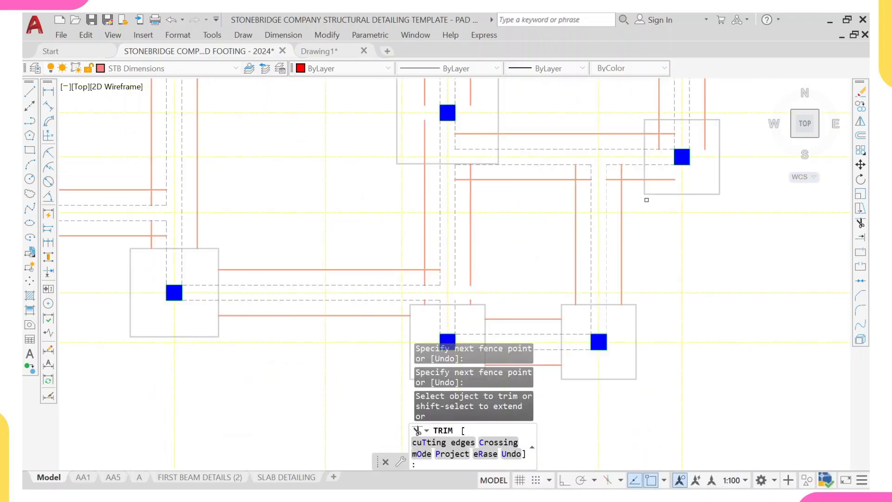
{"action": "scroll", "coordinate": [597, 253], "scroll_direction": "up", "scroll_amount": 4}
{"action": "left_click", "coordinate": [597, 253]}
{"action": "left_click", "coordinate": [601, 215]}
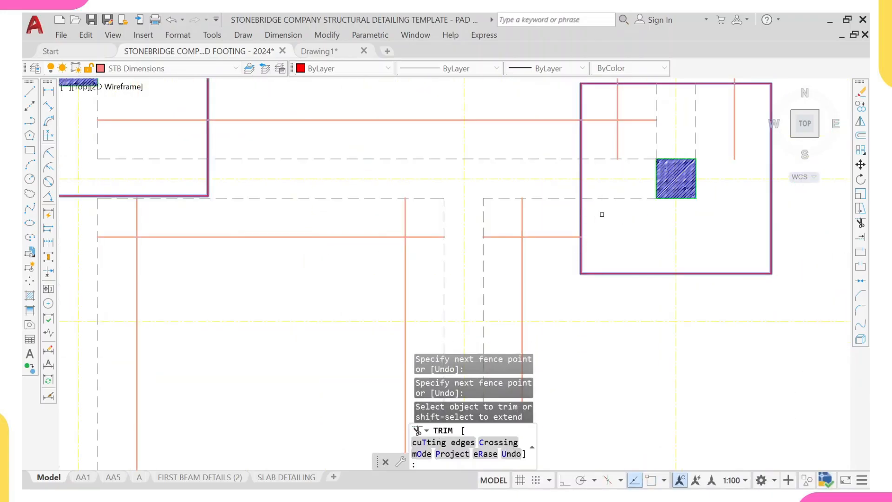
- Undo the last trim
{"action": "scroll", "coordinate": [553, 213], "scroll_direction": "down", "scroll_amount": 2}
{"action": "scroll", "coordinate": [514, 220], "scroll_direction": "up", "scroll_amount": 4}
{"action": "mouse_move", "coordinate": [520, 251]}
{"action": "left_mouse_down"}
{"action": "mouse_move", "coordinate": [528, 215]}
{"action": "mouse_move", "coordinate": [581, 198]}
{"action": "left_mouse_up"}
{"action": "left_click_drag", "start_coordinate": [403, 260], "coordinate": [353, 194]}
{"action": "scroll", "coordinate": [363, 200], "scroll_direction": "down", "scroll_amount": 6}
{"action": "scroll", "coordinate": [396, 238], "scroll_direction": "up", "scroll_amount": 5}
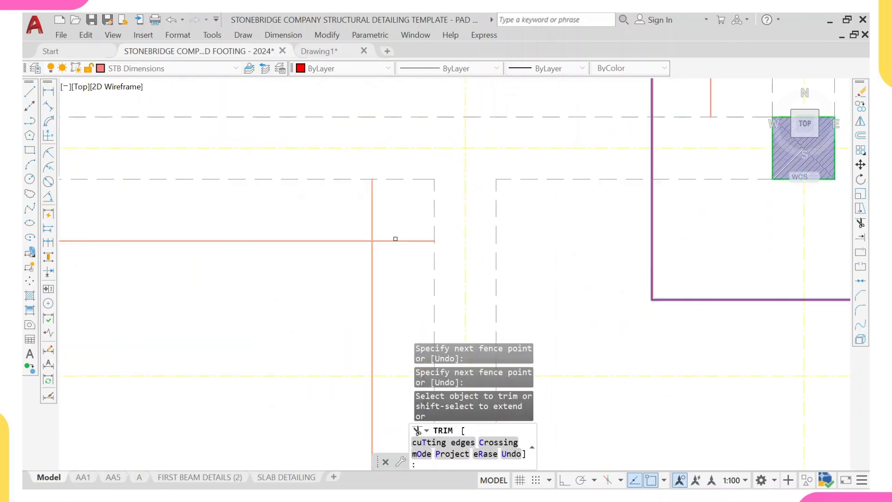
{"action": "key", "text": "ctrl+z"}
- Trim the beam line ends inside the footing near grid F again
{"action": "scroll", "coordinate": [456, 237], "scroll_direction": "down", "scroll_amount": 5}
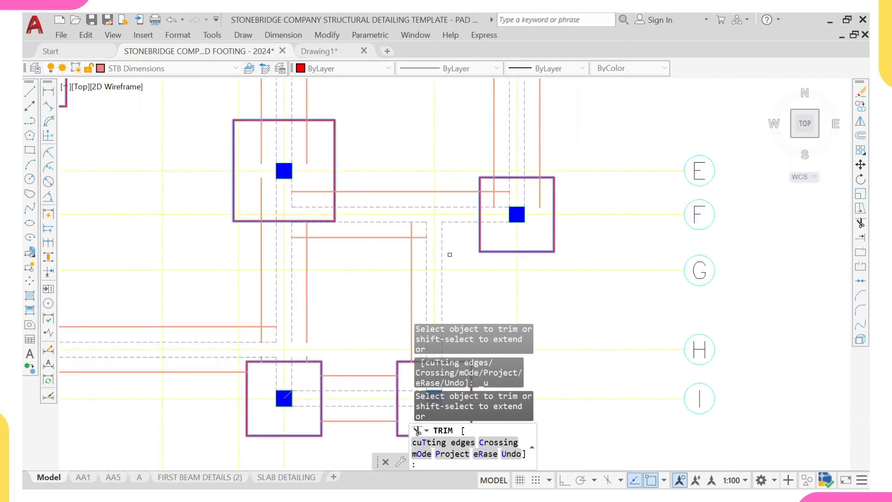
{"action": "scroll", "coordinate": [450, 255], "scroll_direction": "up", "scroll_amount": 4}
{"action": "scroll", "coordinate": [566, 218], "scroll_direction": "down", "scroll_amount": 4}
{"action": "scroll", "coordinate": [567, 217], "scroll_direction": "up", "scroll_amount": 4}
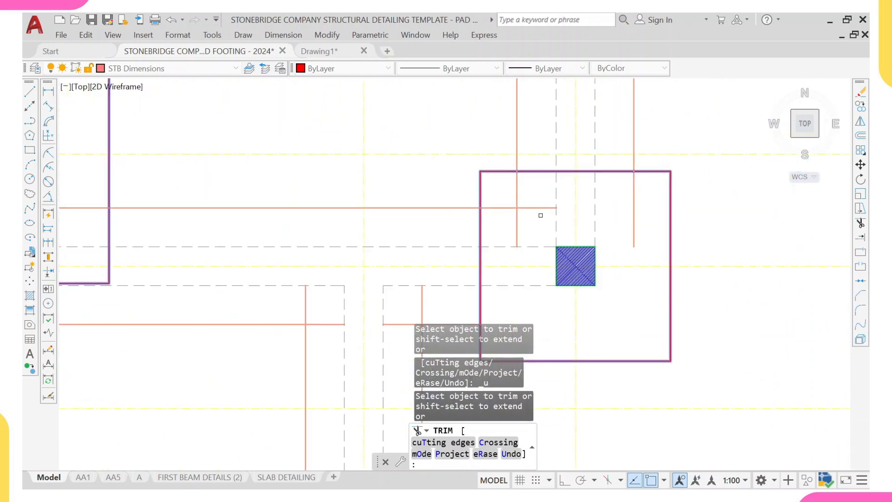
{"action": "left_click_drag", "start_coordinate": [529, 193], "coordinate": [508, 225]}
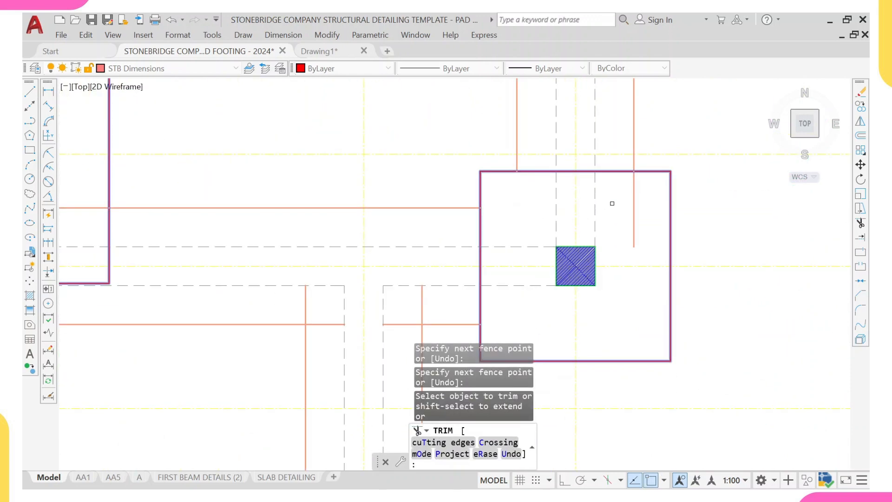
{"action": "left_click_drag", "start_coordinate": [614, 203], "coordinate": [636, 205]}
{"action": "scroll", "coordinate": [604, 205], "scroll_direction": "down", "scroll_amount": 4}
{"action": "scroll", "coordinate": [392, 201], "scroll_direction": "up", "scroll_amount": 4}
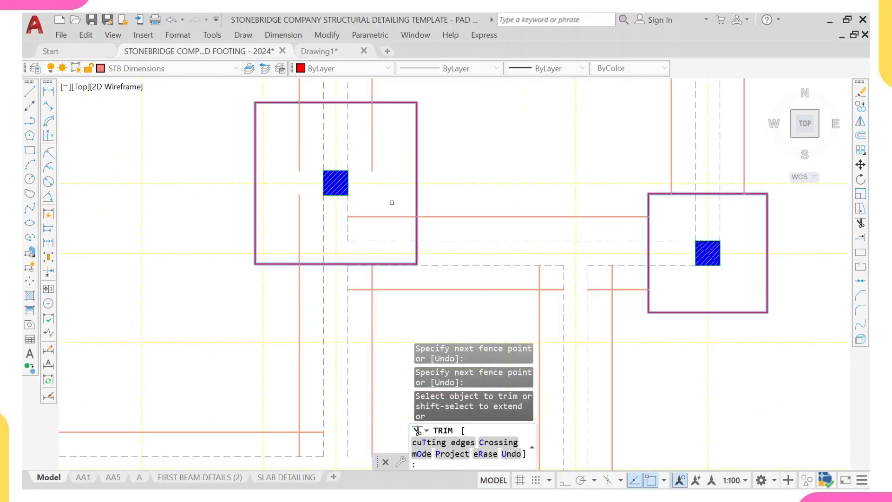
- Fence-trim the beam line ends inside the footing near grid E
{"action": "mouse_move", "coordinate": [394, 203]}
{"action": "left_mouse_down"}
{"action": "mouse_move", "coordinate": [374, 231]}
{"action": "mouse_move", "coordinate": [223, 231]}
{"action": "left_mouse_up"}
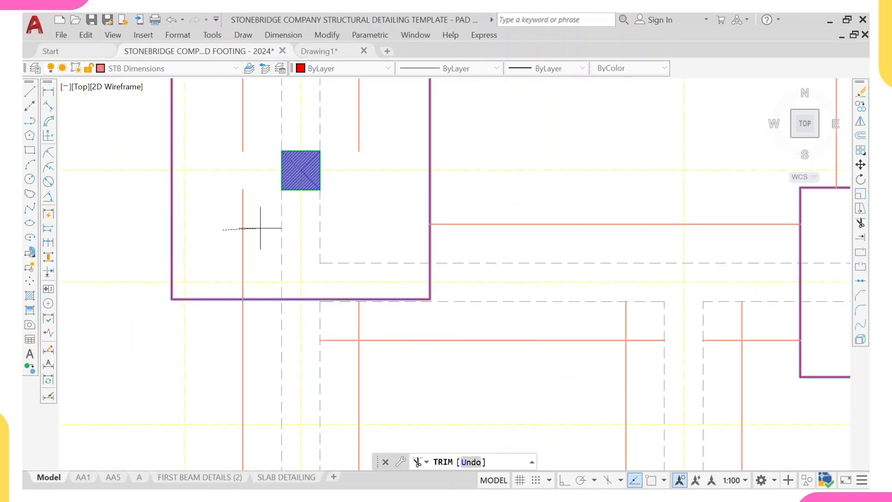
{"action": "middle_click_drag", "start_coordinate": [259, 151], "coordinate": [262, 250]}
{"action": "mouse_move", "coordinate": [260, 223]}
{"action": "left_mouse_down"}
{"action": "mouse_move", "coordinate": [247, 179]}
{"action": "mouse_move", "coordinate": [232, 181]}
{"action": "left_mouse_up"}
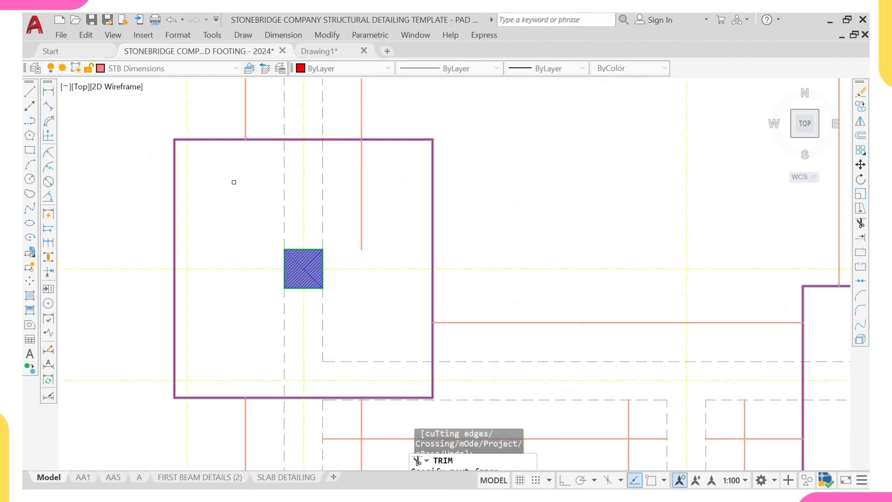
{"action": "left_click_drag", "start_coordinate": [351, 184], "coordinate": [374, 186]}
{"action": "scroll", "coordinate": [375, 187], "scroll_direction": "down", "scroll_amount": 7}
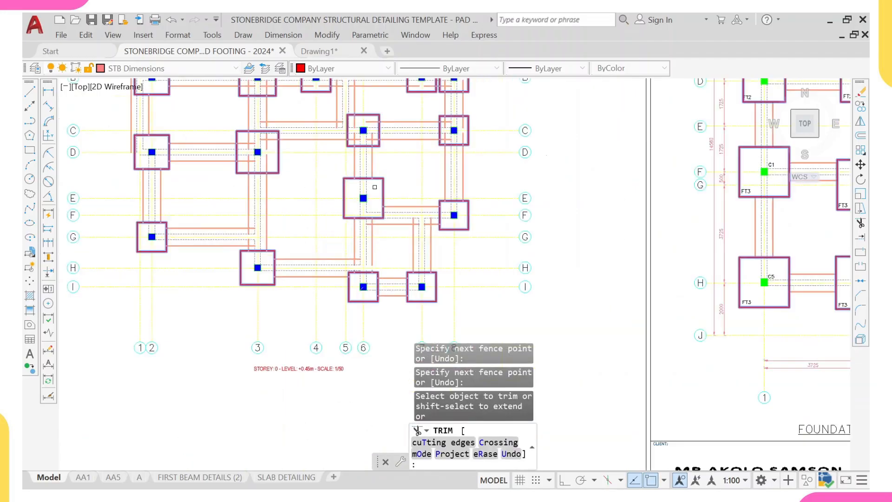
- Fence-trim the beam line ends inside the footing at the upper end of the right layout
{"action": "scroll", "coordinate": [442, 152], "scroll_direction": "up", "scroll_amount": 6}
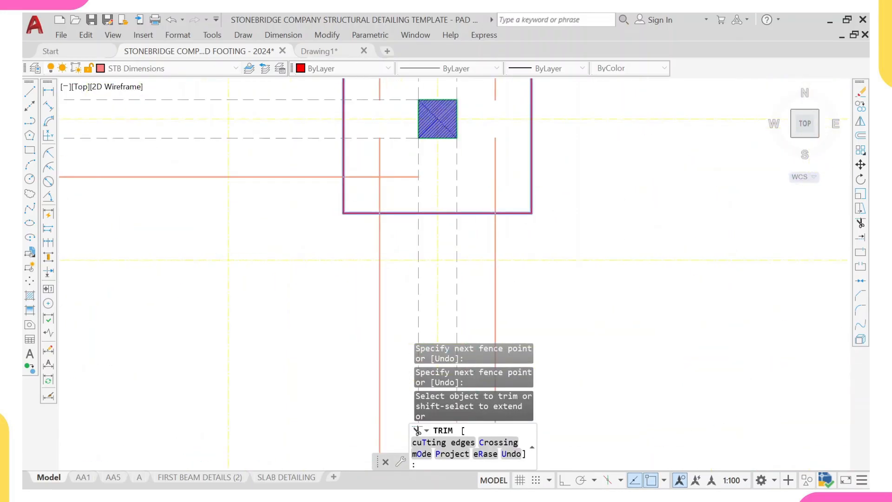
{"action": "left_click", "coordinate": [389, 158]}
{"action": "left_click", "coordinate": [358, 198]}
{"action": "left_click", "coordinate": [484, 168]}
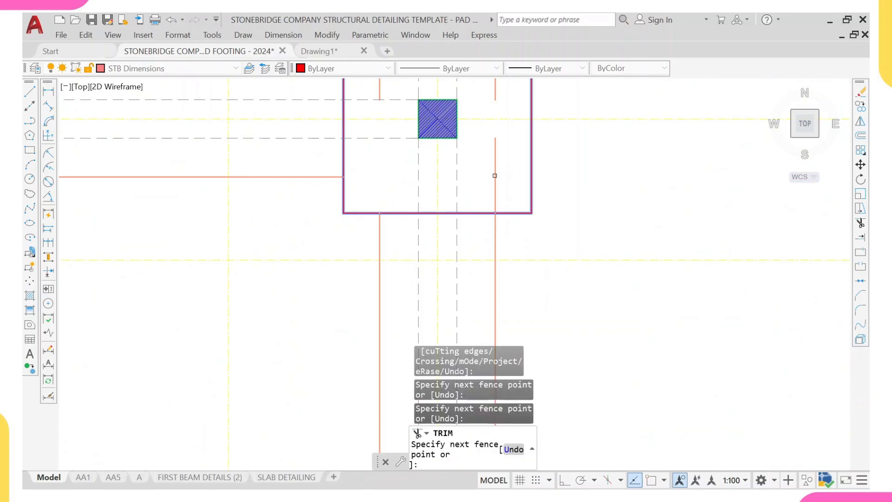
{"action": "left_click_drag", "start_coordinate": [495, 175], "coordinate": [496, 175]}
{"action": "middle_click_drag", "start_coordinate": [489, 149], "coordinate": [482, 224]}
{"action": "left_click", "coordinate": [489, 224]}
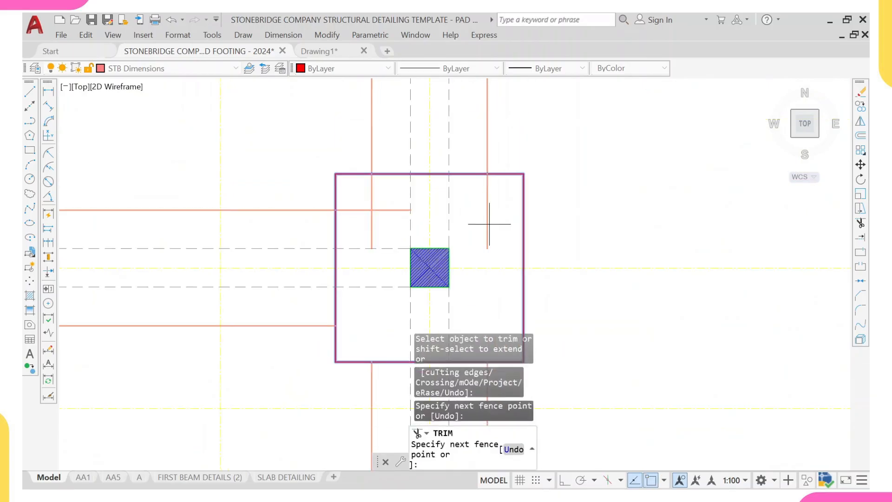
- Trim the remaining beam line ends inside the adjacent footings near grid B
{"action": "left_click", "coordinate": [376, 194]}
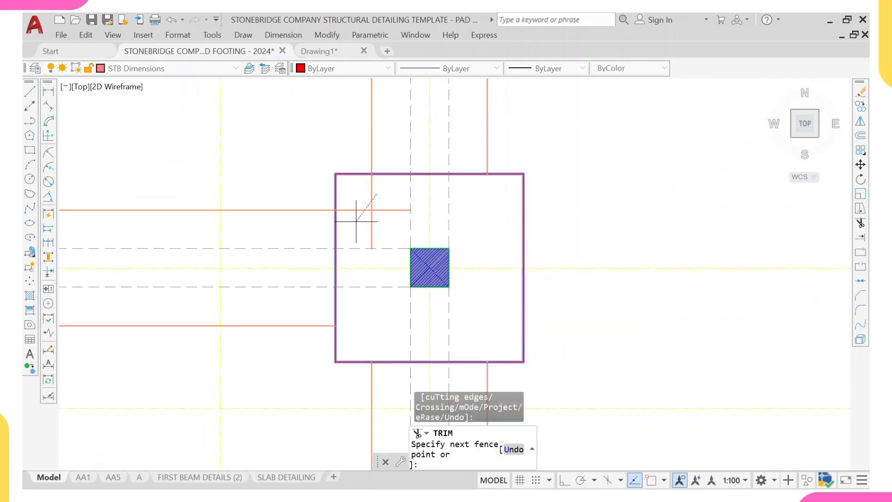
{"action": "left_click", "coordinate": [355, 221]}
{"action": "scroll", "coordinate": [367, 191], "scroll_direction": "down", "scroll_amount": 6}
{"action": "middle_click_drag", "start_coordinate": [389, 160], "coordinate": [390, 227]}
{"action": "scroll", "coordinate": [393, 205], "scroll_direction": "up", "scroll_amount": 6}
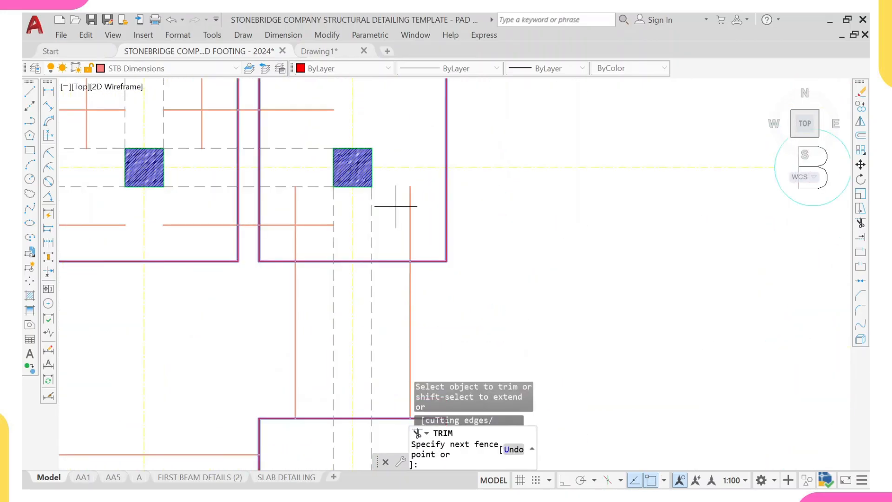
{"action": "left_click", "coordinate": [303, 211]}
{"action": "scroll", "coordinate": [302, 210], "scroll_direction": "down", "scroll_amount": 6}
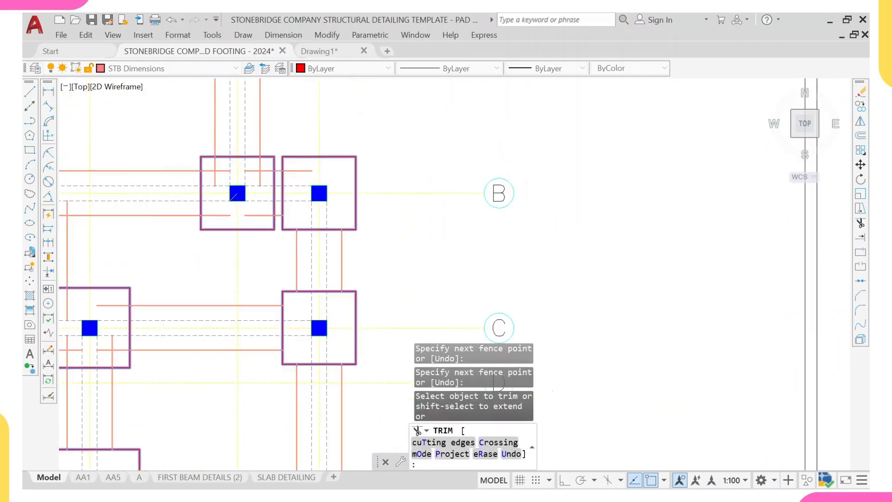
- Fence-trim the beam line ends inside the two footings near grid B
{"action": "middle_click_drag", "start_coordinate": [305, 149], "coordinate": [313, 219]}
{"action": "scroll", "coordinate": [311, 252], "scroll_direction": "up", "scroll_amount": 4}
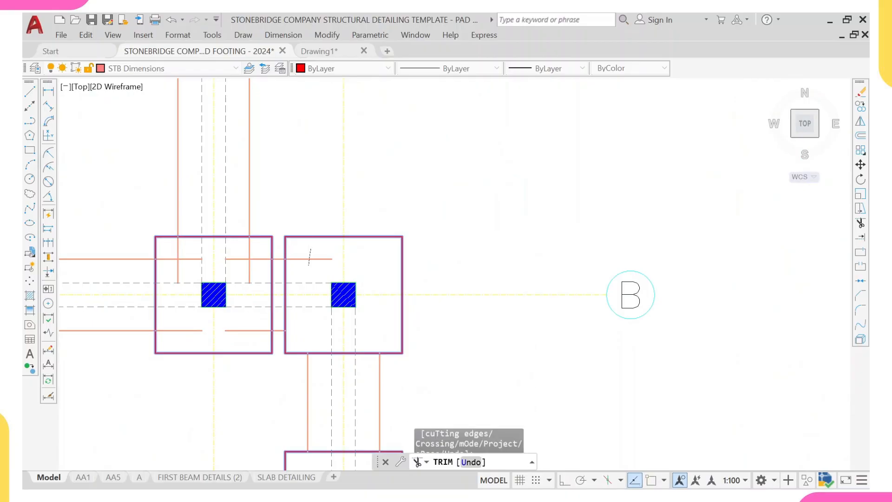
{"action": "scroll", "coordinate": [247, 263], "scroll_direction": "up", "scroll_amount": 4}
{"action": "left_click", "coordinate": [245, 265]}
{"action": "left_click", "coordinate": [285, 240]}
{"action": "key", "text": "Return"}
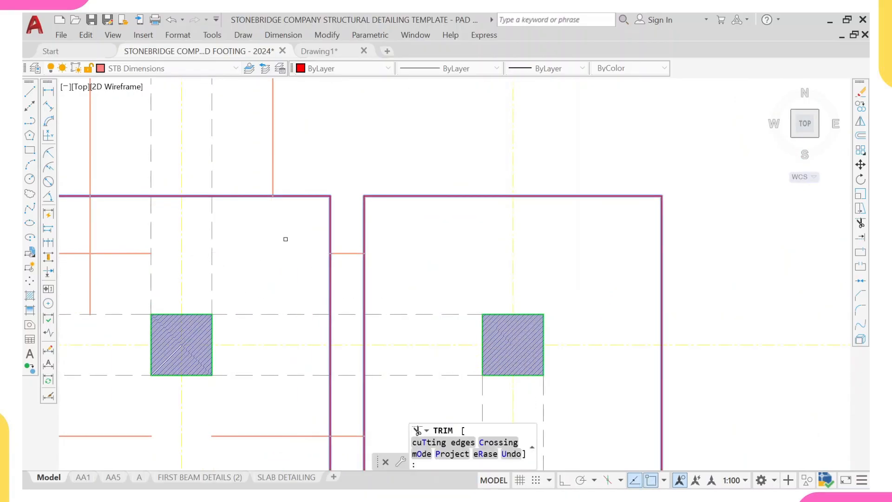
- Fence-trim the beam line ends inside the next pair of footings along the same row
{"action": "scroll", "coordinate": [285, 241], "scroll_direction": "down", "scroll_amount": 4}
{"action": "scroll", "coordinate": [170, 261], "scroll_direction": "up", "scroll_amount": 4}
{"action": "left_click", "coordinate": [265, 249]}
{"action": "left_click", "coordinate": [294, 207]}
{"action": "scroll", "coordinate": [288, 228], "scroll_direction": "down", "scroll_amount": 6}
{"action": "scroll", "coordinate": [255, 265], "scroll_direction": "up", "scroll_amount": 4}
{"action": "left_click", "coordinate": [346, 288]}
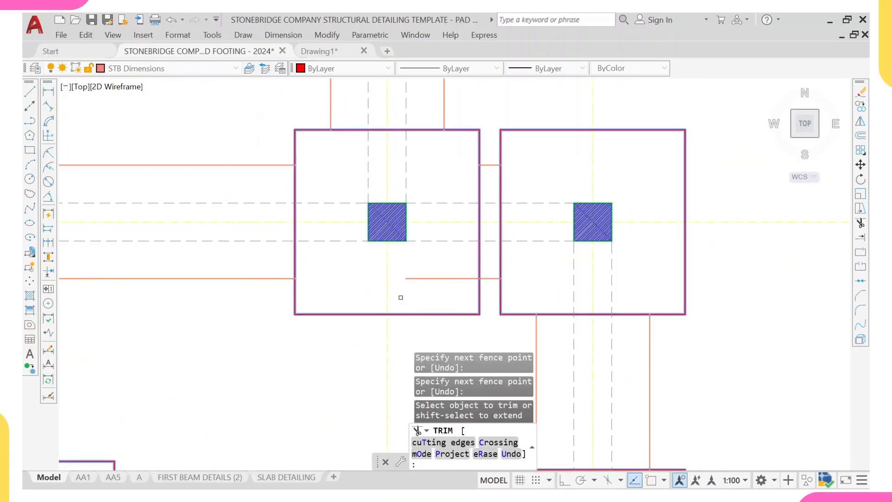
{"action": "left_click", "coordinate": [425, 303]}
{"action": "left_click", "coordinate": [453, 270]}
{"action": "scroll", "coordinate": [402, 256], "scroll_direction": "down", "scroll_amount": 4}
{"action": "scroll", "coordinate": [188, 257], "scroll_direction": "up", "scroll_amount": 4}
- Fence-trim the beam lines running into the next footing and its neighbour
{"action": "middle_click_drag", "start_coordinate": [188, 257], "coordinate": [535, 237]}
{"action": "left_click", "coordinate": [371, 269]}
{"action": "left_click", "coordinate": [367, 239]}
{"action": "left_click", "coordinate": [297, 270]}
{"action": "left_click", "coordinate": [272, 236]}
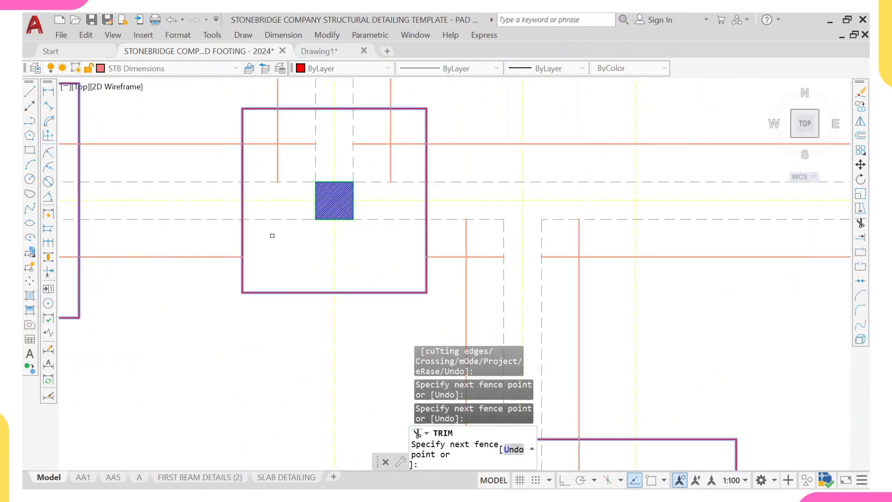
{"action": "left_click", "coordinate": [370, 125]}
{"action": "left_click", "coordinate": [404, 163]}
{"action": "scroll", "coordinate": [399, 284], "scroll_direction": "down", "scroll_amount": 6}
{"action": "scroll", "coordinate": [295, 274], "scroll_direction": "up", "scroll_amount": 4}
{"action": "left_click", "coordinate": [335, 305]}
{"action": "left_click", "coordinate": [313, 278]}
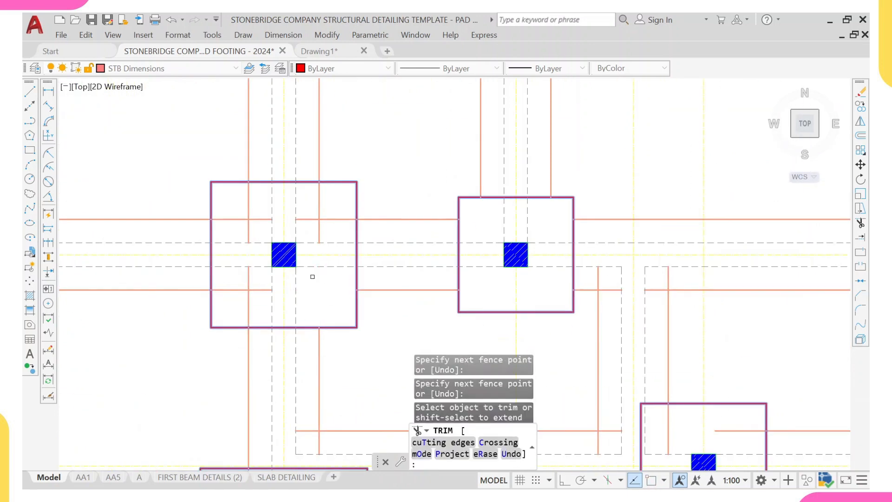
- Fence-trim the beam line ends inside two more footings along the row
{"action": "left_click", "coordinate": [246, 198]}
{"action": "left_click", "coordinate": [255, 219]}
{"action": "left_click", "coordinate": [289, 191]}
{"action": "left_click", "coordinate": [334, 224]}
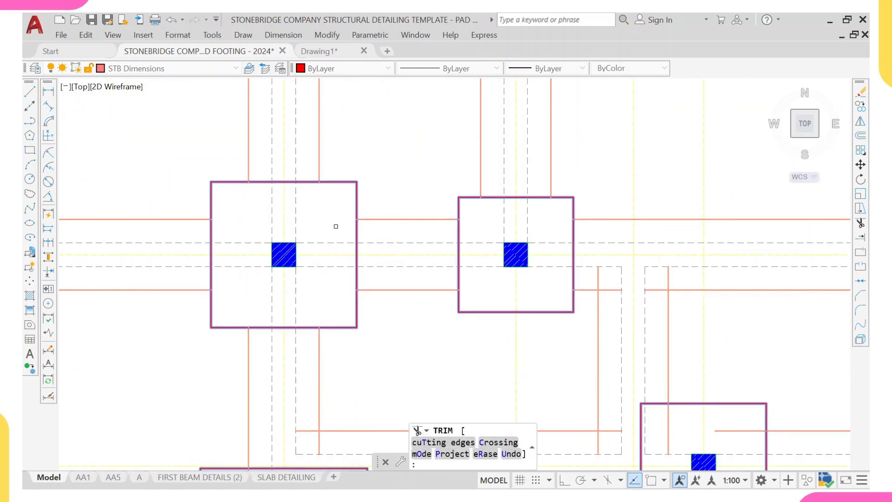
{"action": "scroll", "coordinate": [337, 224], "scroll_direction": "down", "scroll_amount": 6}
{"action": "scroll", "coordinate": [382, 257], "scroll_direction": "up", "scroll_amount": 5}
{"action": "left_click", "coordinate": [377, 259]}
{"action": "left_click", "coordinate": [395, 236]}
{"action": "left_click", "coordinate": [465, 258]}
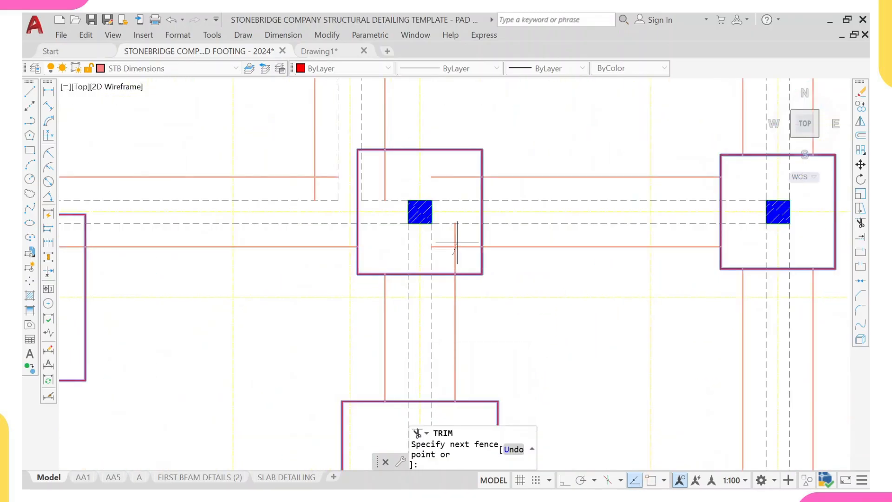
{"action": "left_click", "coordinate": [446, 234]}
{"action": "left_click", "coordinate": [450, 177]}
{"action": "left_click", "coordinate": [382, 180]}
- Trim the last beam line ends inside the footing below, then exit Trim
{"action": "scroll", "coordinate": [251, 237], "scroll_direction": "up", "scroll_amount": 4}
{"action": "left_click", "coordinate": [225, 211]}
{"action": "left_click", "coordinate": [251, 182]}
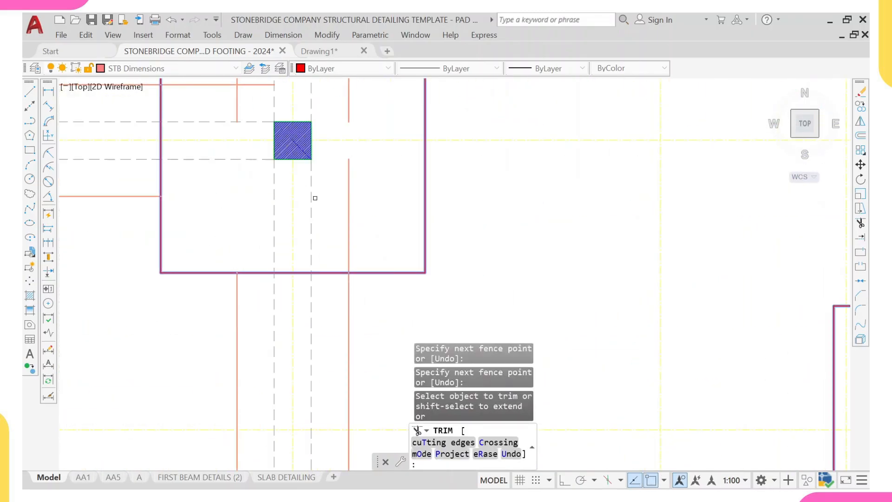
{"action": "left_click", "coordinate": [366, 232]}
{"action": "left_click", "coordinate": [342, 206]}
{"action": "scroll", "coordinate": [346, 184], "scroll_direction": "down", "scroll_amount": 3}
{"action": "left_click", "coordinate": [355, 174]}
{"action": "left_click", "coordinate": [367, 159]}
{"action": "key", "text": "Return"}
{"action": "scroll", "coordinate": [295, 175], "scroll_direction": "down", "scroll_amount": 6}
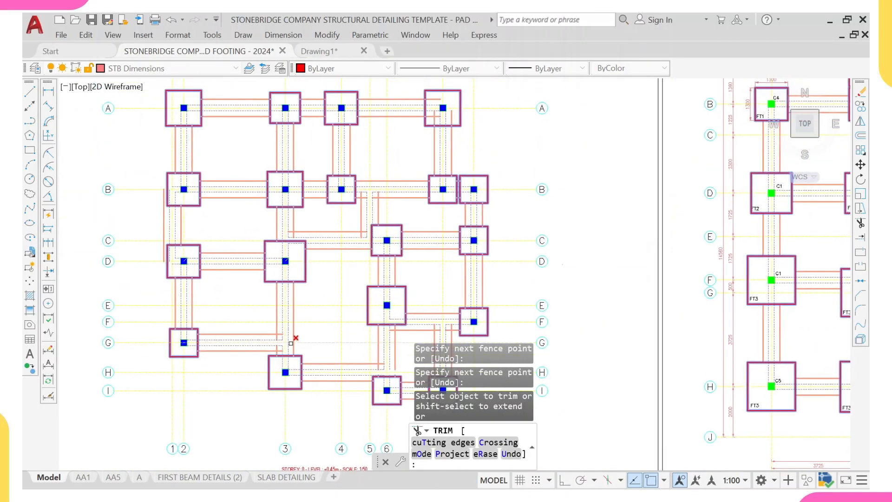
{"action": "key", "text": "Escape"}
- Restart Trim and fence-trim the beam line ends at a footing corner in the left layout
{"action": "scroll", "coordinate": [255, 271], "scroll_direction": "up", "scroll_amount": 3}
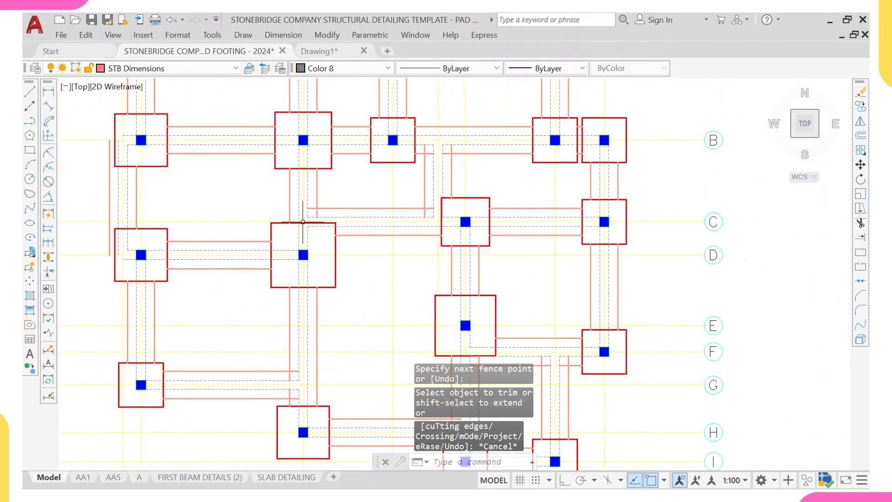
{"action": "scroll", "coordinate": [303, 223], "scroll_direction": "down", "scroll_amount": 2}
{"action": "scroll", "coordinate": [281, 292], "scroll_direction": "up", "scroll_amount": 8}
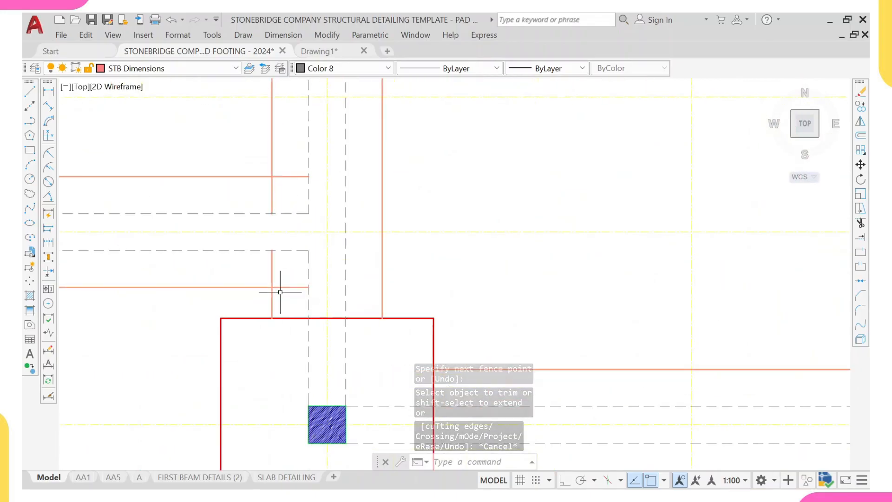
{"action": "scroll", "coordinate": [268, 267], "scroll_direction": "down", "scroll_amount": 4}
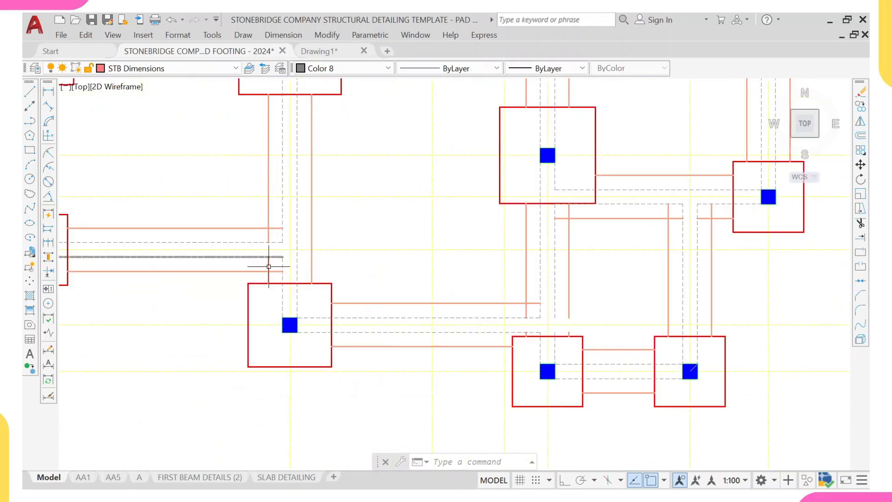
{"action": "scroll", "coordinate": [268, 266], "scroll_direction": "up", "scroll_amount": 2}
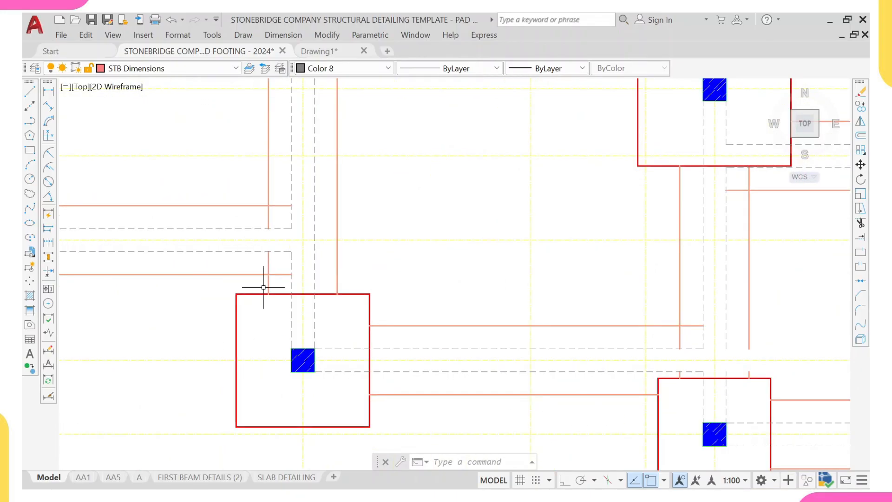
{"action": "key", "text": "Return"}
{"action": "scroll", "coordinate": [284, 286], "scroll_direction": "up", "scroll_amount": 2}
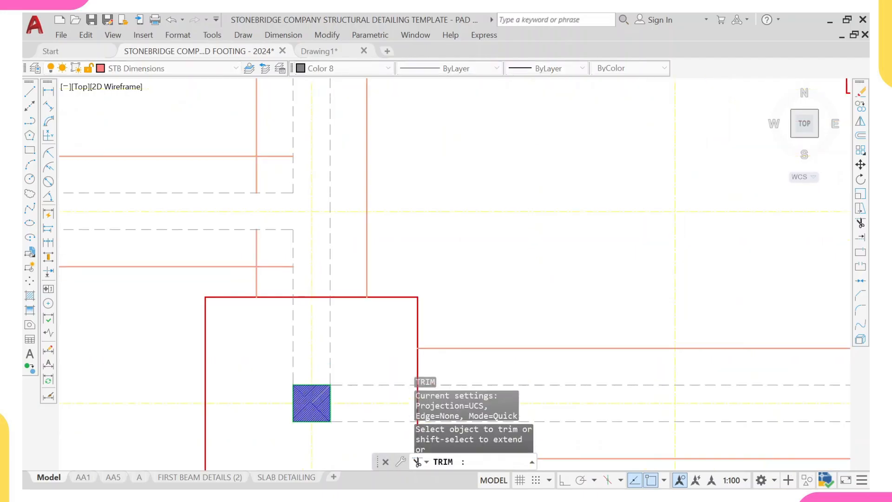
{"action": "mouse_move", "coordinate": [267, 277]}
{"action": "left_mouse_down"}
{"action": "mouse_move", "coordinate": [243, 250]}
{"action": "mouse_move", "coordinate": [221, 254]}
{"action": "left_mouse_up"}
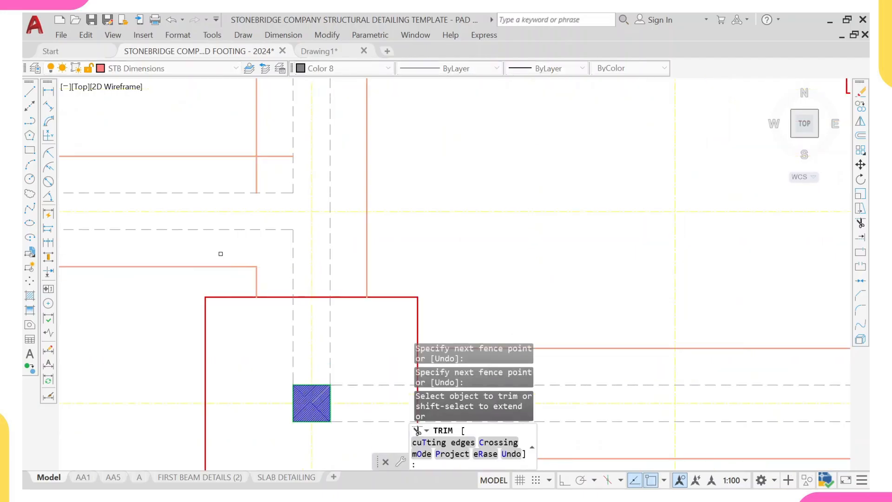
{"action": "left_click_drag", "start_coordinate": [233, 177], "coordinate": [270, 158]}
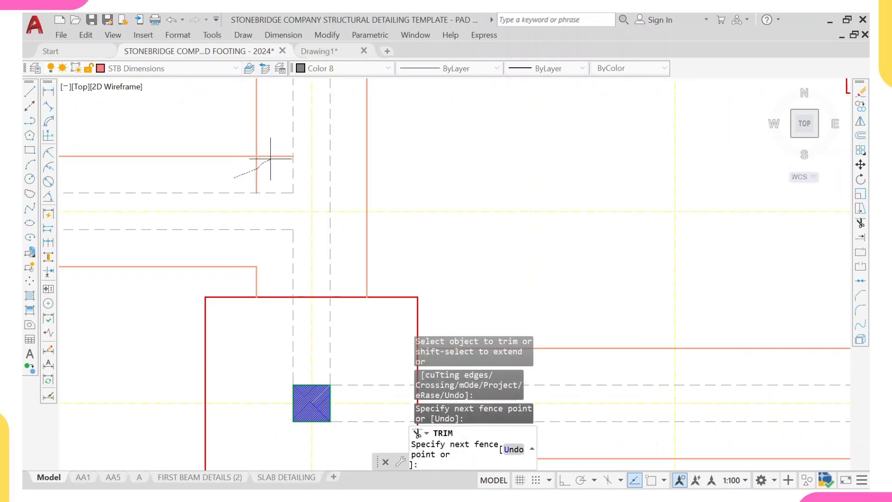
{"action": "scroll", "coordinate": [269, 161], "scroll_direction": "down", "scroll_amount": 8}
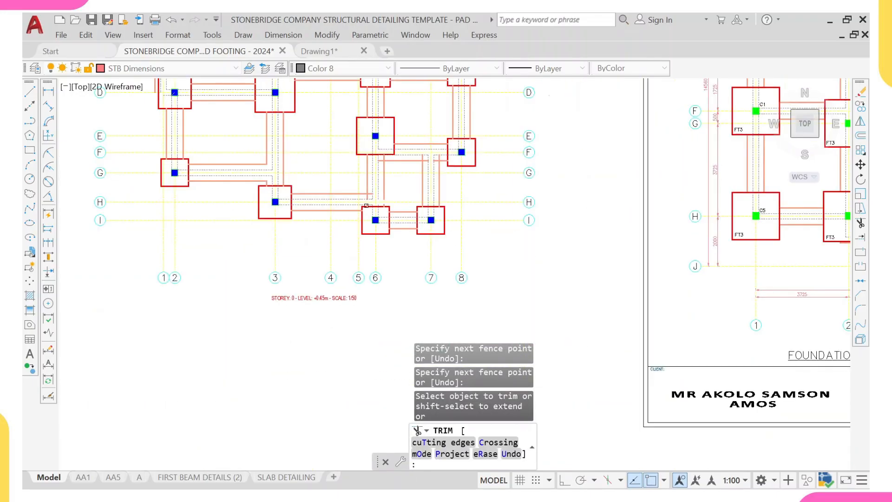
- Fence-trim the beam line ends inside the footings near grids H and I
{"action": "middle_click_drag", "start_coordinate": [374, 205], "coordinate": [373, 249]}
{"action": "scroll", "coordinate": [372, 244], "scroll_direction": "up", "scroll_amount": 6}
{"action": "mouse_move", "coordinate": [330, 233]}
{"action": "left_mouse_down"}
{"action": "mouse_move", "coordinate": [357, 228]}
{"action": "mouse_move", "coordinate": [358, 212]}
{"action": "left_mouse_up"}
{"action": "scroll", "coordinate": [367, 233], "scroll_direction": "down", "scroll_amount": 2}
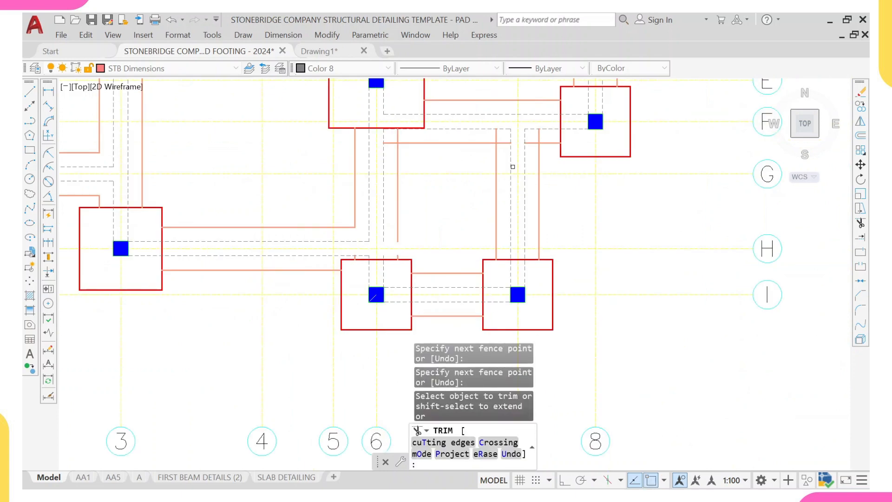
{"action": "scroll", "coordinate": [513, 166], "scroll_direction": "up", "scroll_amount": 2}
{"action": "left_click_drag", "start_coordinate": [485, 185], "coordinate": [465, 165]}
{"action": "left_click_drag", "start_coordinate": [304, 190], "coordinate": [319, 170]}
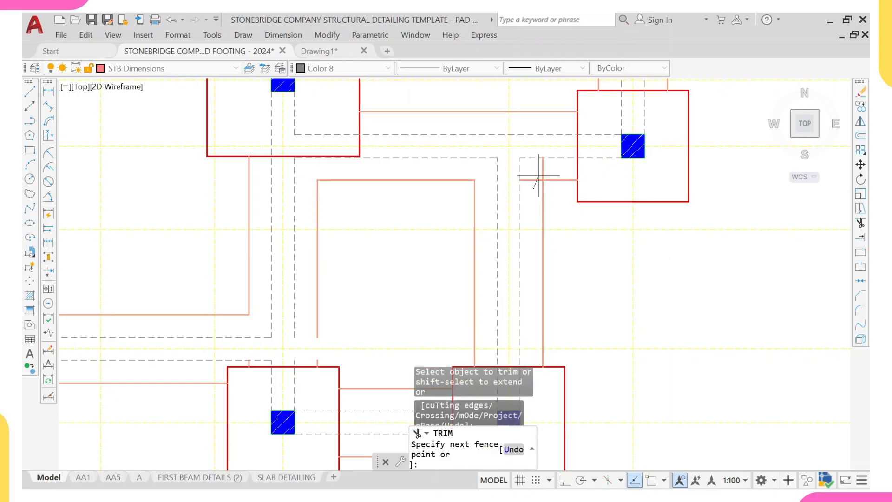
{"action": "left_click_drag", "start_coordinate": [534, 188], "coordinate": [548, 172]}
- Fence-trim the remaining beam line ends inside the footings near grids E and F
{"action": "scroll", "coordinate": [536, 183], "scroll_direction": "down", "scroll_amount": 6}
{"action": "middle_click_drag", "start_coordinate": [526, 207], "coordinate": [497, 292]}
{"action": "middle_click_drag", "start_coordinate": [445, 192], "coordinate": [445, 219]}
{"action": "scroll", "coordinate": [411, 217], "scroll_direction": "up", "scroll_amount": 6}
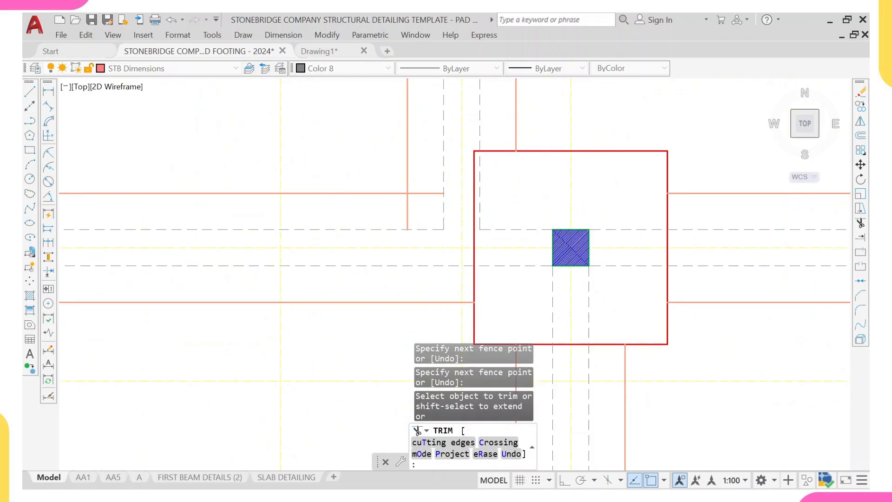
{"action": "left_click_drag", "start_coordinate": [396, 204], "coordinate": [427, 188]}
{"action": "scroll", "coordinate": [446, 274], "scroll_direction": "down", "scroll_amount": 5}
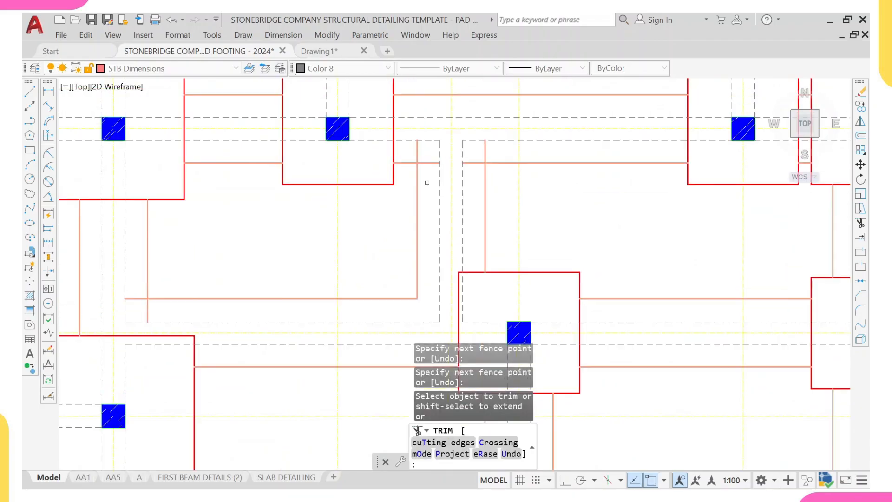
{"action": "scroll", "coordinate": [430, 163], "scroll_direction": "up", "scroll_amount": 4}
{"action": "left_click_drag", "start_coordinate": [435, 172], "coordinate": [435, 173]}
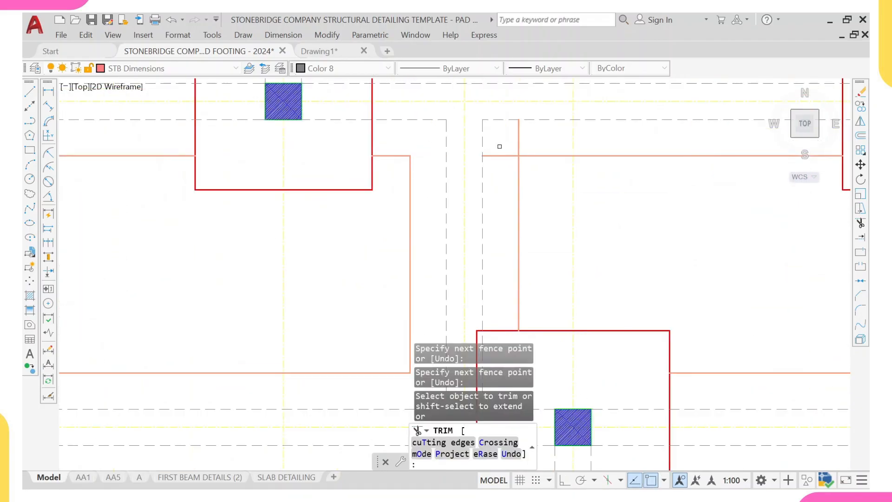
- Trim beam line ends near the grid D footings, undoing one mistaken trim, then exit Trim
{"action": "scroll", "coordinate": [521, 139], "scroll_direction": "down", "scroll_amount": 2}
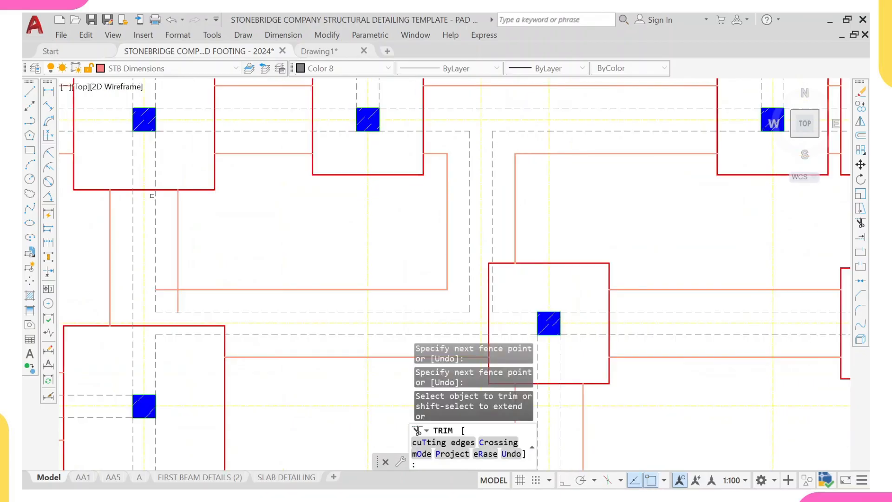
{"action": "scroll", "coordinate": [181, 292], "scroll_direction": "up", "scroll_amount": 2}
{"action": "mouse_move", "coordinate": [199, 305]}
{"action": "left_mouse_down"}
{"action": "mouse_move", "coordinate": [167, 279]}
{"action": "mouse_move", "coordinate": [202, 298]}
{"action": "left_mouse_up"}
{"action": "key", "text": "ctrl+z"}
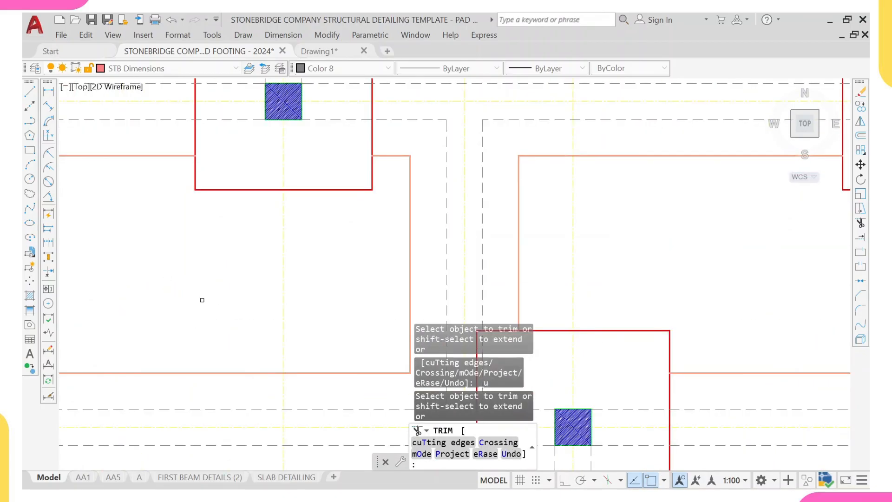
{"action": "scroll", "coordinate": [228, 291], "scroll_direction": "down", "scroll_amount": 6}
{"action": "scroll", "coordinate": [190, 312], "scroll_direction": "up", "scroll_amount": 6}
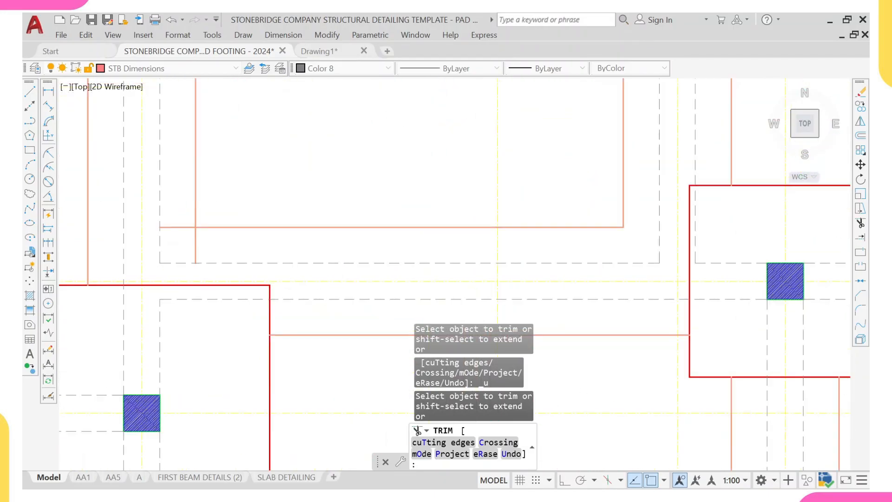
{"action": "left_click_drag", "start_coordinate": [182, 209], "coordinate": [217, 255]}
{"action": "scroll", "coordinate": [217, 254], "scroll_direction": "down", "scroll_amount": 8}
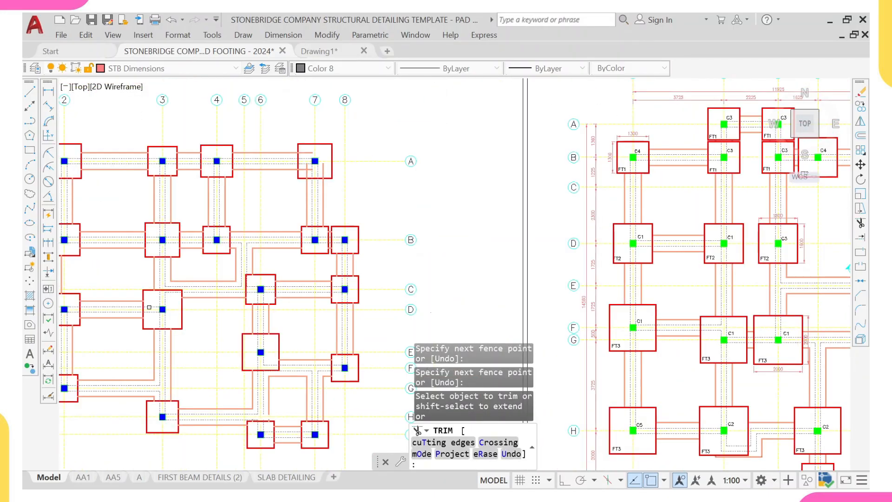
{"action": "scroll", "coordinate": [324, 252], "scroll_direction": "down", "scroll_amount": 4}
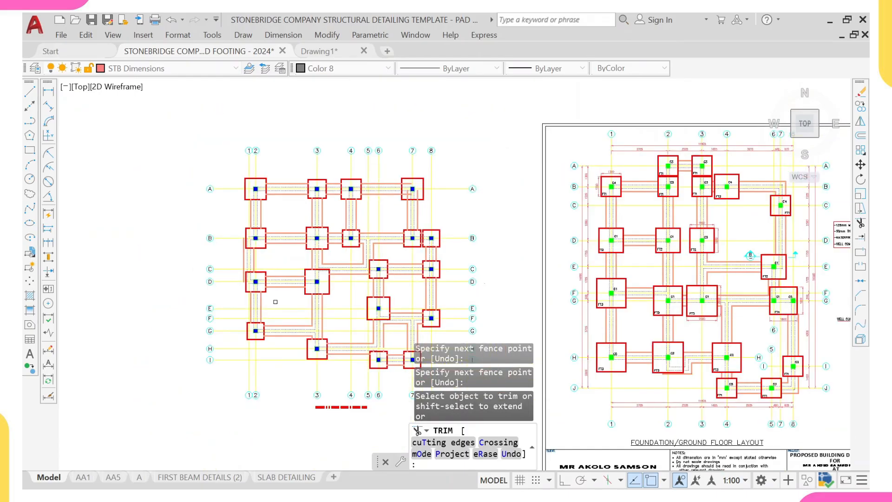
{"action": "key", "text": "Escape"}
- Try to extend a beam line to the footing outline near grid H
{"action": "scroll", "coordinate": [344, 315], "scroll_direction": "up", "scroll_amount": 8}
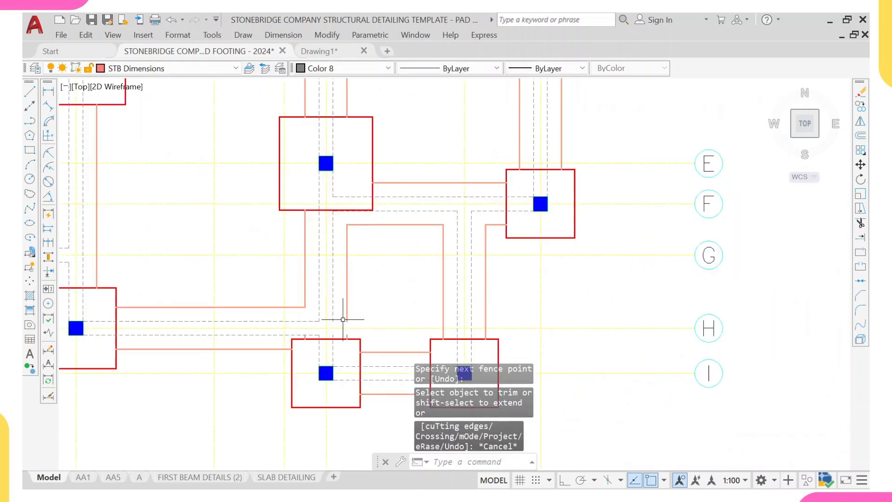
{"action": "left_click", "coordinate": [358, 351]}
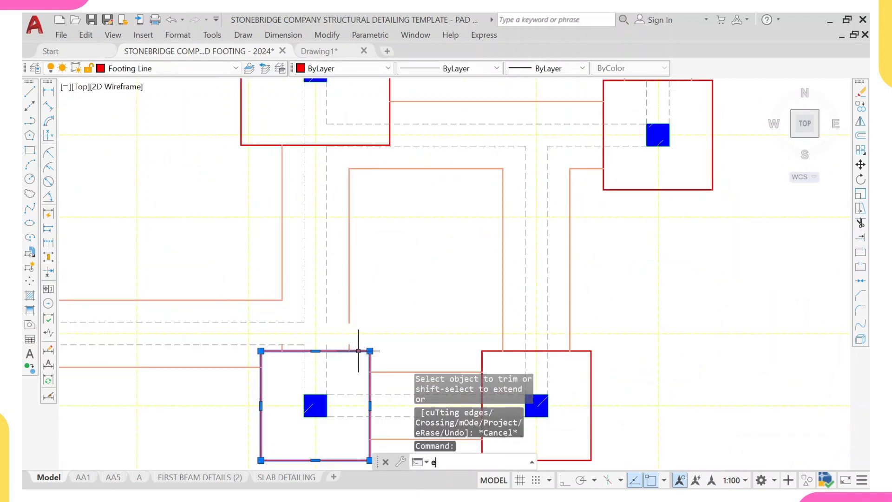
{"action": "type", "text": "ex"}
{"action": "key", "text": "Return"}
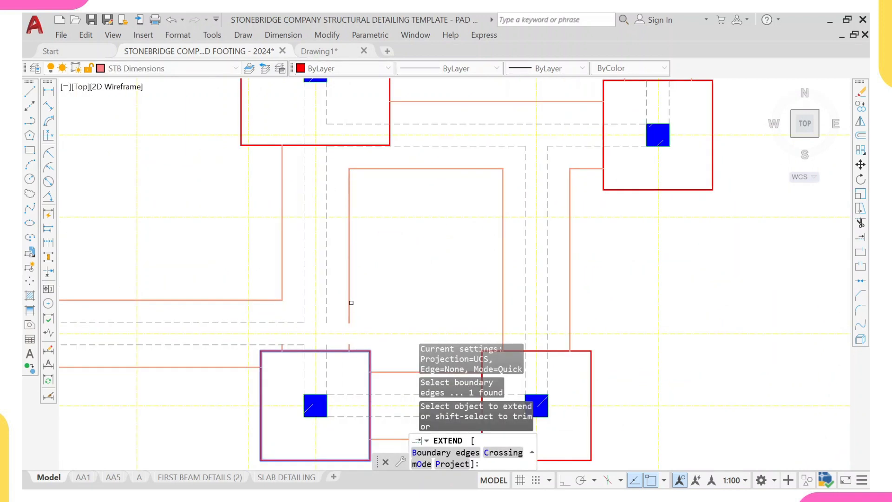
{"action": "left_click", "coordinate": [349, 302]}
{"action": "scroll", "coordinate": [346, 303], "scroll_direction": "down", "scroll_amount": 7}
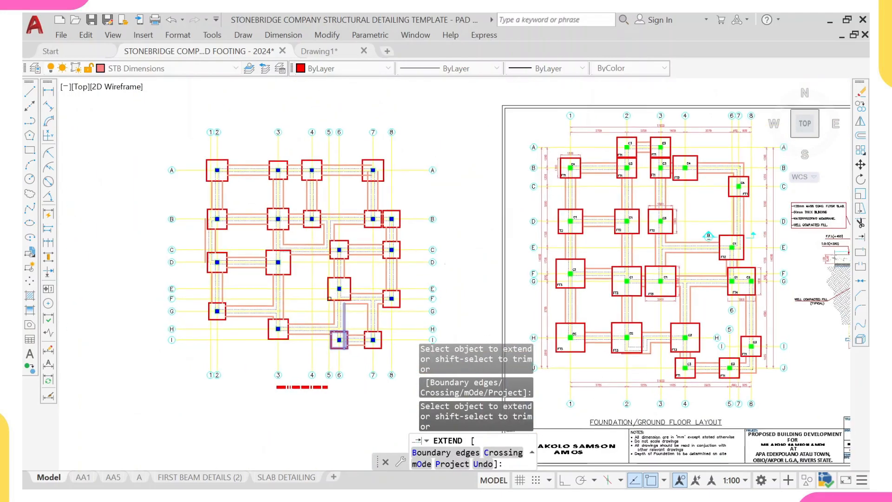
{"action": "key", "text": "Escape"}
- Select all footing outlines by similarity and bring them to the front of the draw order
{"action": "scroll", "coordinate": [338, 250], "scroll_direction": "up", "scroll_amount": 8}
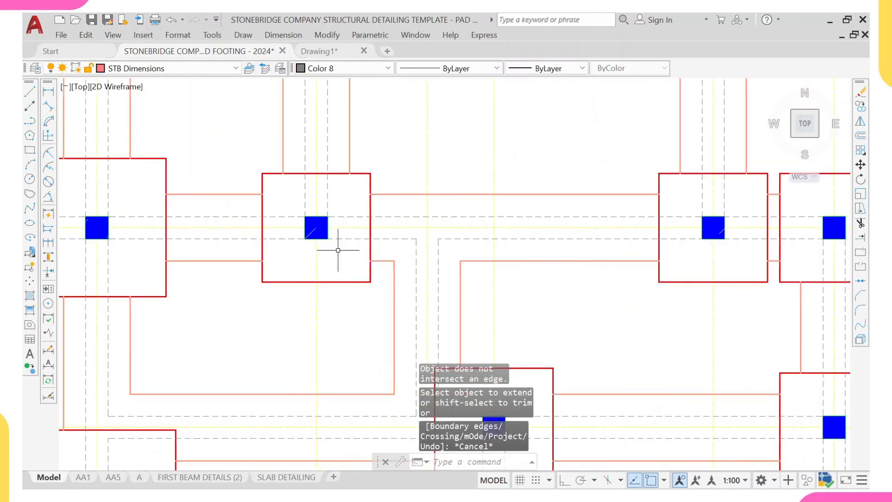
{"action": "scroll", "coordinate": [377, 275], "scroll_direction": "up", "scroll_amount": 4}
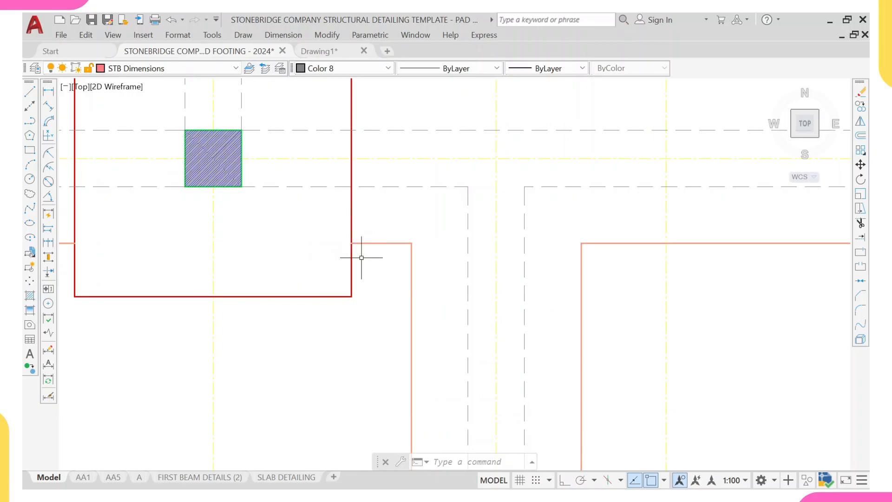
{"action": "left_click", "coordinate": [367, 222]}
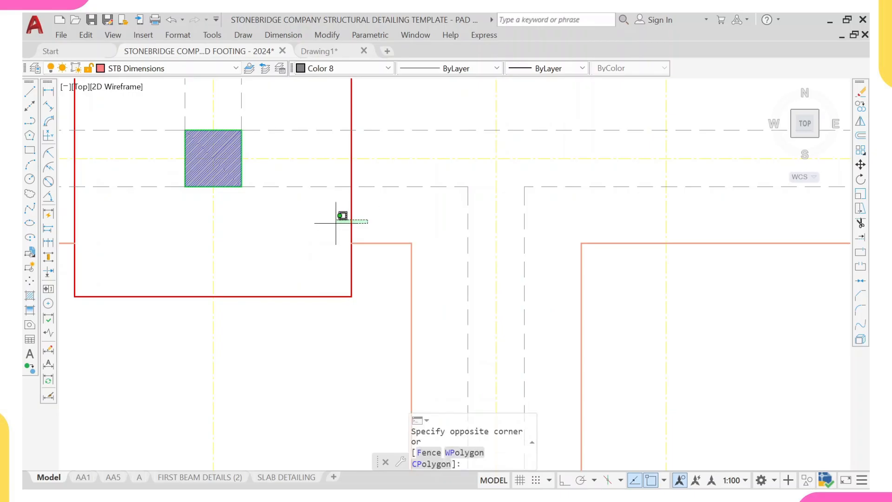
{"action": "left_click", "coordinate": [339, 216]}
{"action": "right_click", "coordinate": [338, 217]}
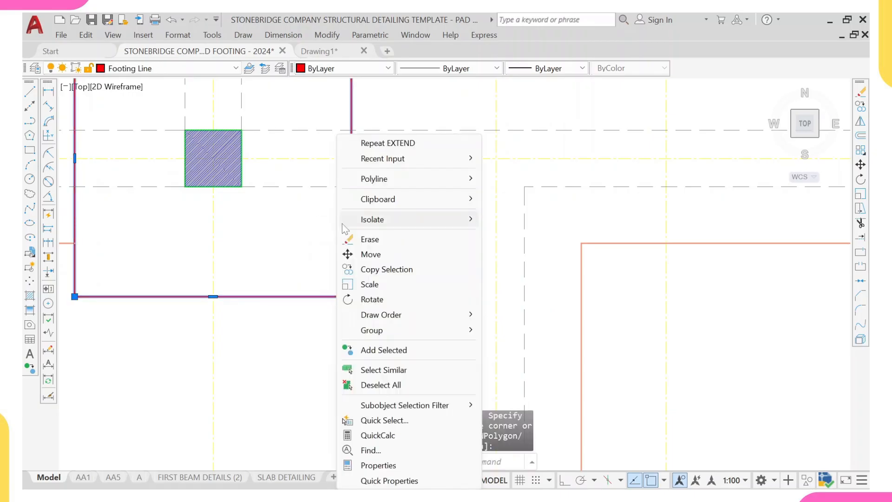
{"action": "left_click", "coordinate": [378, 369]}
{"action": "scroll", "coordinate": [388, 316], "scroll_direction": "down", "scroll_amount": 5}
{"action": "right_click", "coordinate": [396, 254]}
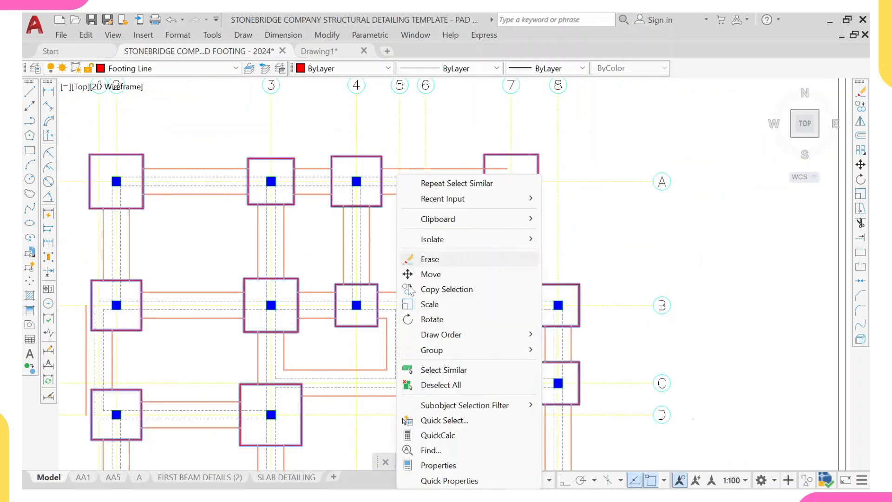
{"action": "mouse_move", "coordinate": [492, 338]}
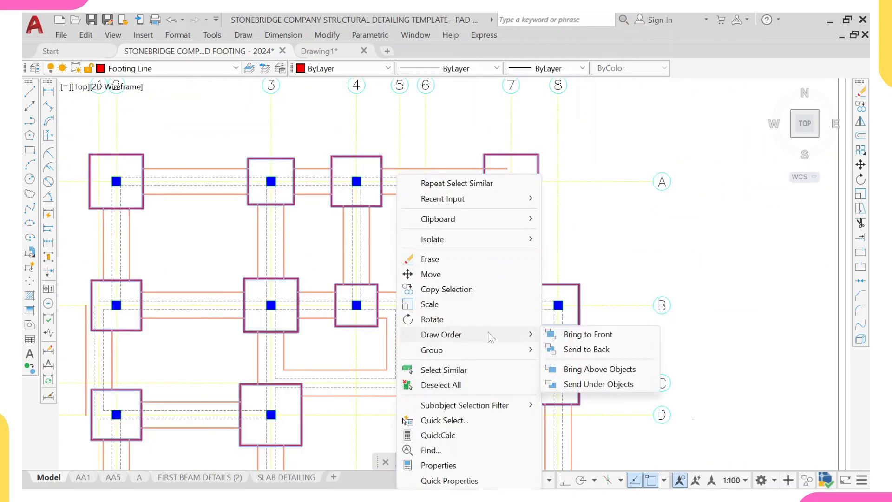
{"action": "left_click", "coordinate": [594, 335]}
{"action": "key", "text": "Escape"}
- Examine the template layout's column hatches and footing labels for comparison with the copied layout
{"action": "scroll", "coordinate": [374, 290], "scroll_direction": "up", "scroll_amount": 5}
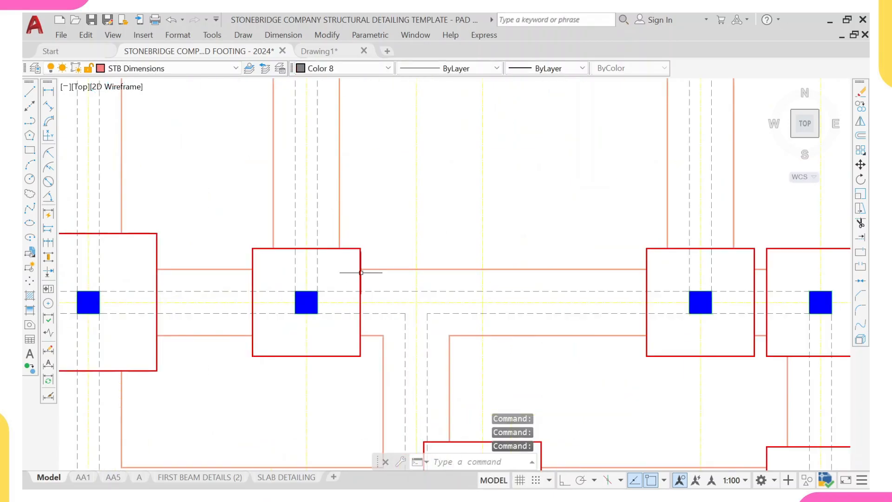
{"action": "scroll", "coordinate": [361, 273], "scroll_direction": "up", "scroll_amount": 2}
{"action": "scroll", "coordinate": [362, 273], "scroll_direction": "down", "scroll_amount": 8}
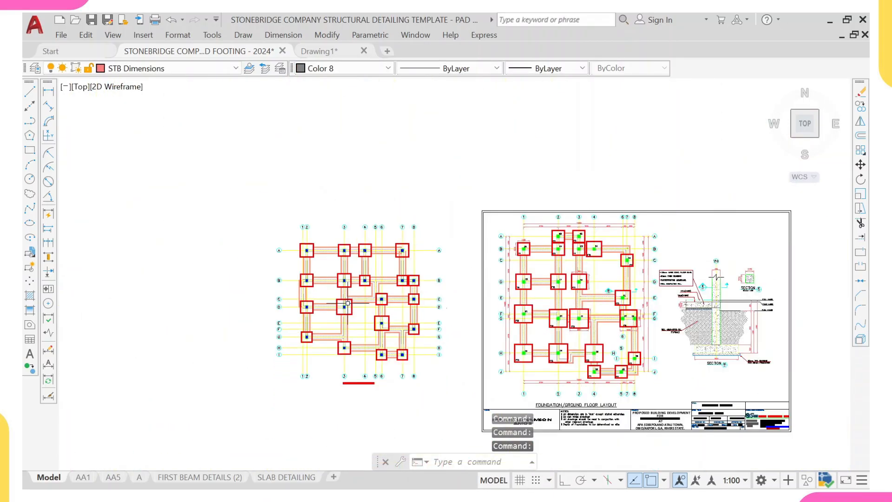
{"action": "middle_click_drag", "start_coordinate": [347, 303], "coordinate": [331, 267]}
{"action": "scroll", "coordinate": [286, 226], "scroll_direction": "up", "scroll_amount": 4}
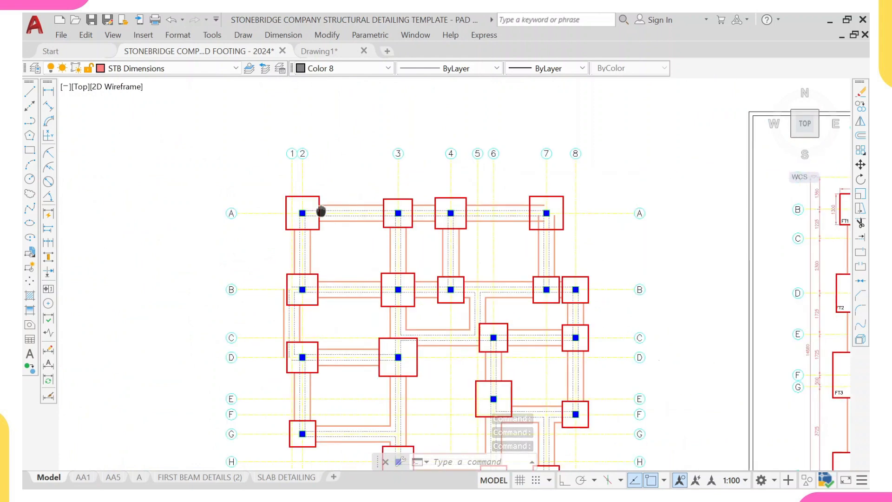
{"action": "scroll", "coordinate": [321, 211], "scroll_direction": "down", "scroll_amount": 2}
{"action": "scroll", "coordinate": [349, 219], "scroll_direction": "up", "scroll_amount": 6}
{"action": "scroll", "coordinate": [348, 219], "scroll_direction": "down", "scroll_amount": 6}
{"action": "scroll", "coordinate": [388, 212], "scroll_direction": "up", "scroll_amount": 4}
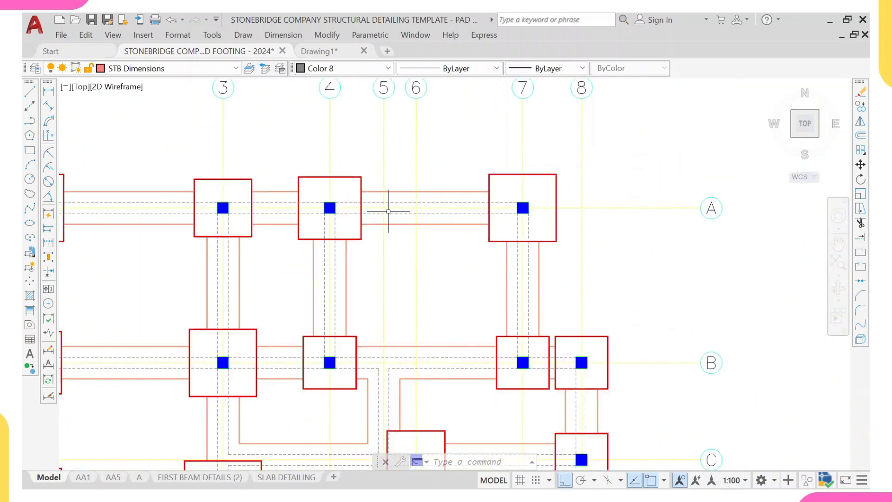
{"action": "scroll", "coordinate": [325, 204], "scroll_direction": "up", "scroll_amount": 4}
{"action": "scroll", "coordinate": [351, 216], "scroll_direction": "down", "scroll_amount": 6}
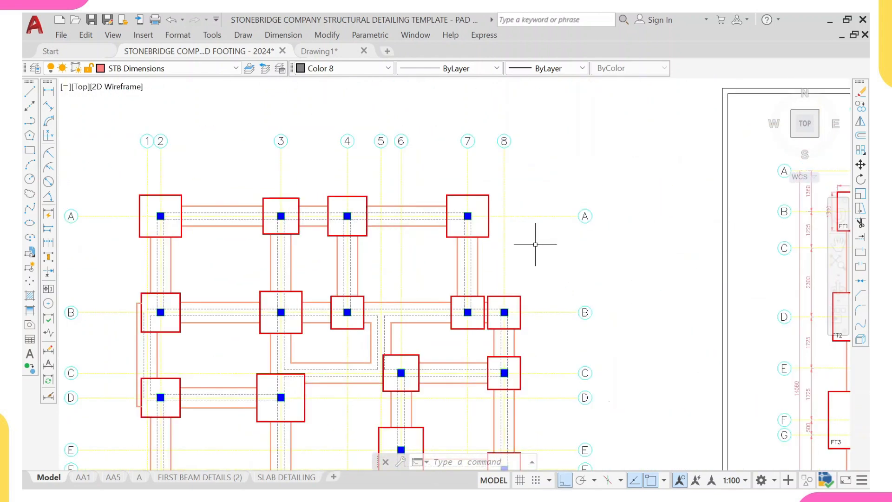
{"action": "middle_click_drag", "start_coordinate": [657, 261], "coordinate": [260, 248]}
{"action": "scroll", "coordinate": [275, 237], "scroll_direction": "down", "scroll_amount": 2}
{"action": "scroll", "coordinate": [462, 222], "scroll_direction": "up", "scroll_amount": 6}
{"action": "scroll", "coordinate": [456, 180], "scroll_direction": "up", "scroll_amount": 4}
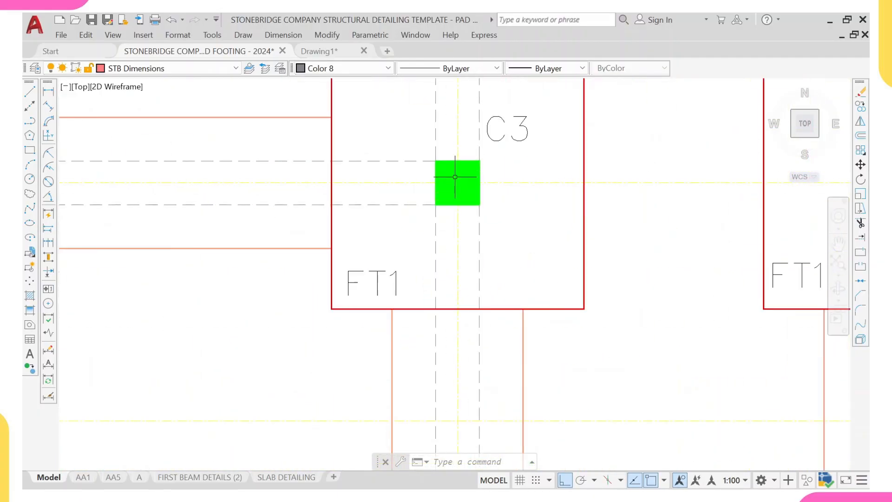
{"action": "scroll", "coordinate": [457, 177], "scroll_direction": "down", "scroll_amount": 5}
{"action": "scroll", "coordinate": [457, 176], "scroll_direction": "up", "scroll_amount": 5}
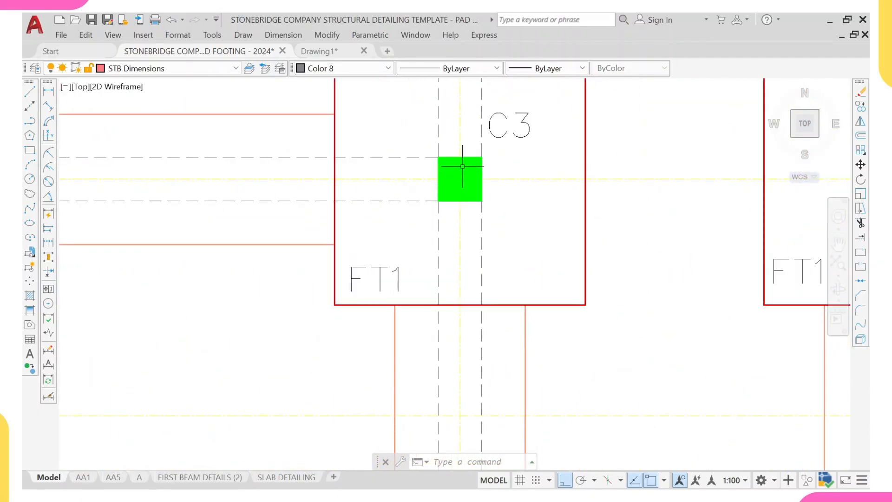
{"action": "scroll", "coordinate": [463, 165], "scroll_direction": "down", "scroll_amount": 5}
{"action": "middle_click_drag", "start_coordinate": [241, 179], "coordinate": [399, 179]}
{"action": "scroll", "coordinate": [399, 180], "scroll_direction": "up", "scroll_amount": 7}
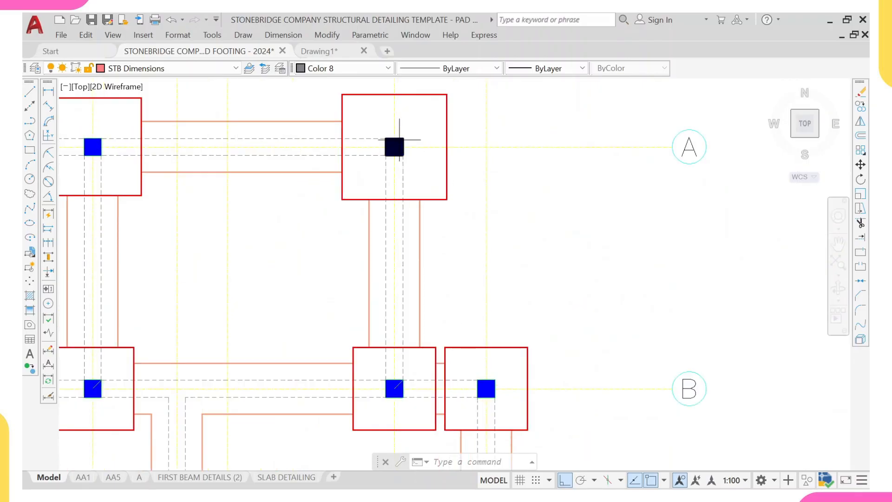
- Select all column hatches by similarity and set their colour to Green
{"action": "left_click", "coordinate": [399, 139]}
{"action": "right_click", "coordinate": [397, 142]}
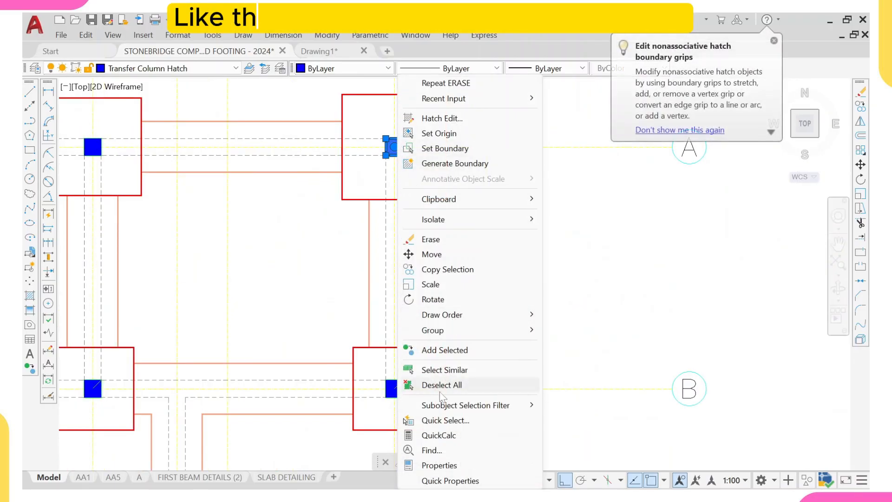
{"action": "left_click", "coordinate": [445, 369]}
{"action": "scroll", "coordinate": [445, 369], "scroll_direction": "down", "scroll_amount": 5}
{"action": "middle_click_drag", "start_coordinate": [421, 350], "coordinate": [427, 170]}
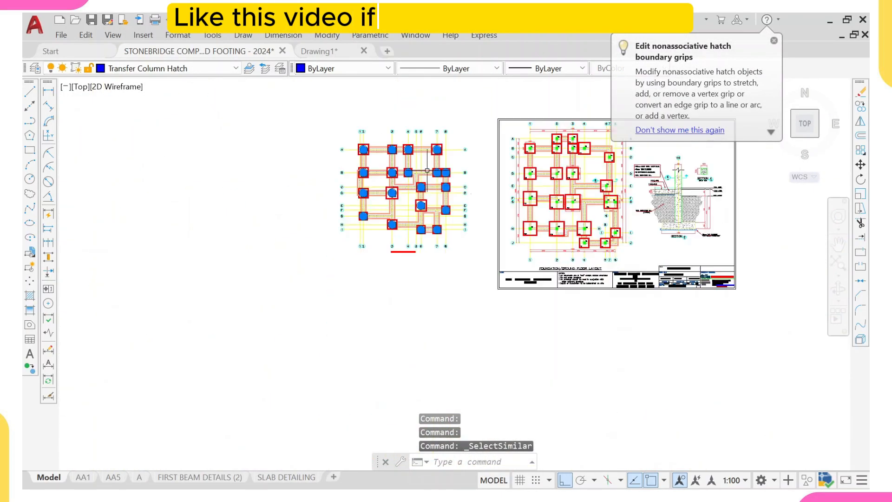
{"action": "scroll", "coordinate": [427, 170], "scroll_direction": "up", "scroll_amount": 2}
{"action": "middle_click_drag", "start_coordinate": [396, 120], "coordinate": [404, 174]}
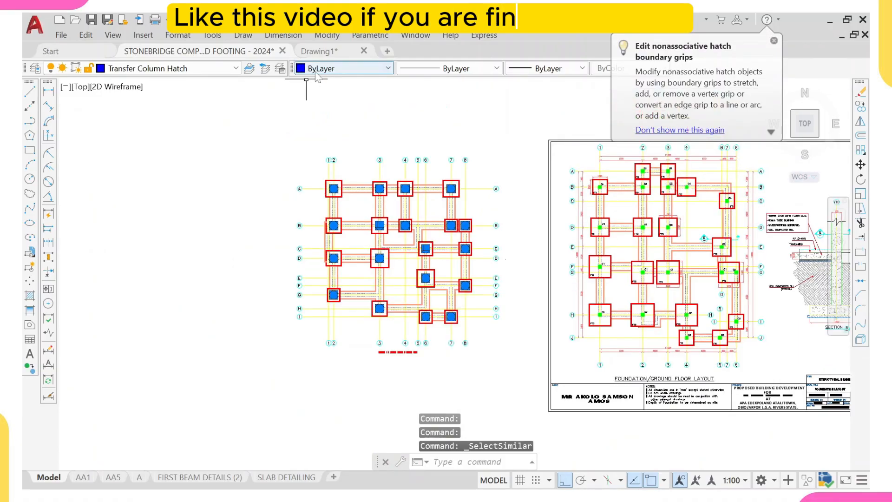
{"action": "left_click", "coordinate": [344, 69]}
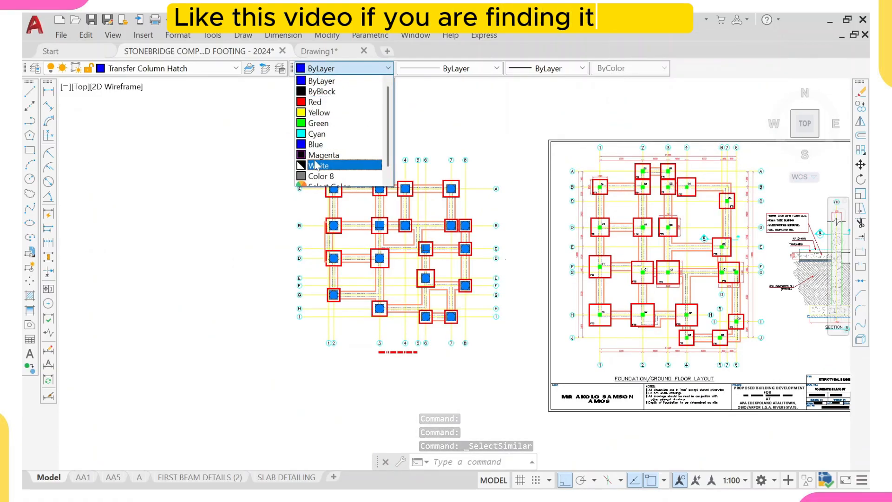
{"action": "left_click", "coordinate": [318, 123]}
{"action": "scroll", "coordinate": [378, 190], "scroll_direction": "up", "scroll_amount": 8}
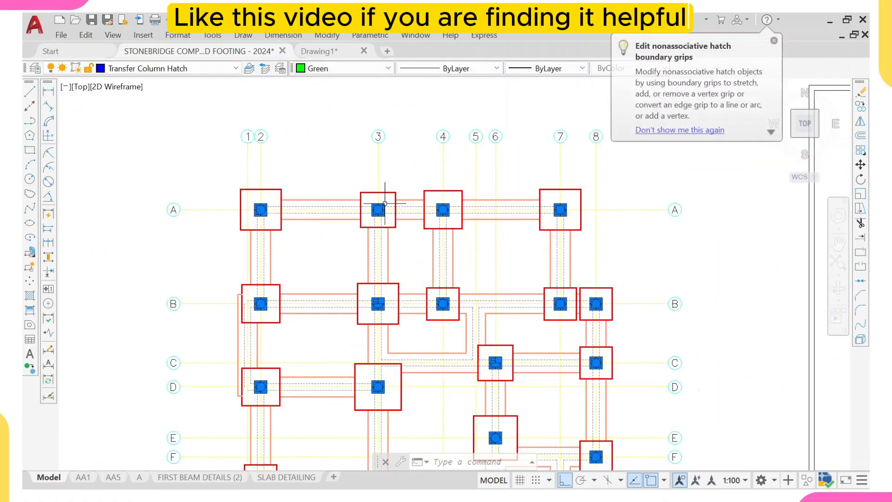
{"action": "key", "text": "Escape"}
- Compare the recoloured copied layout against the template's foundation layout
{"action": "scroll", "coordinate": [385, 184], "scroll_direction": "down", "scroll_amount": 5}
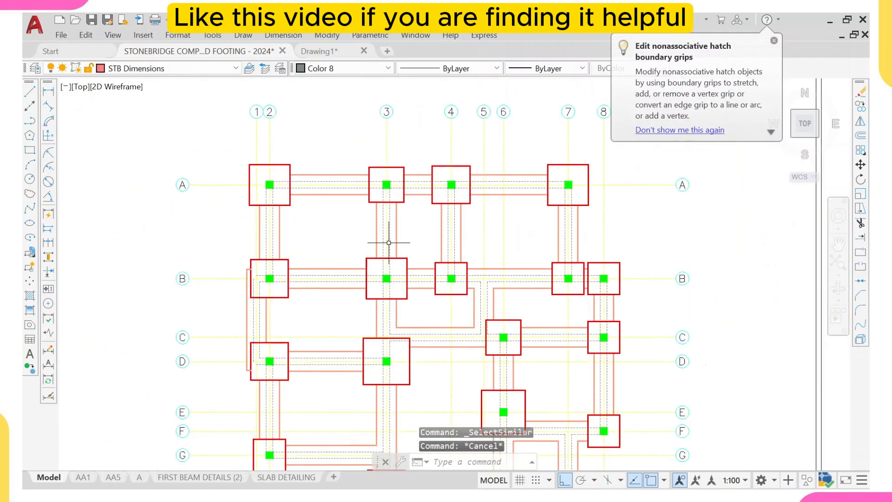
{"action": "scroll", "coordinate": [413, 268], "scroll_direction": "down", "scroll_amount": 5}
{"action": "scroll", "coordinate": [533, 250], "scroll_direction": "up", "scroll_amount": 6}
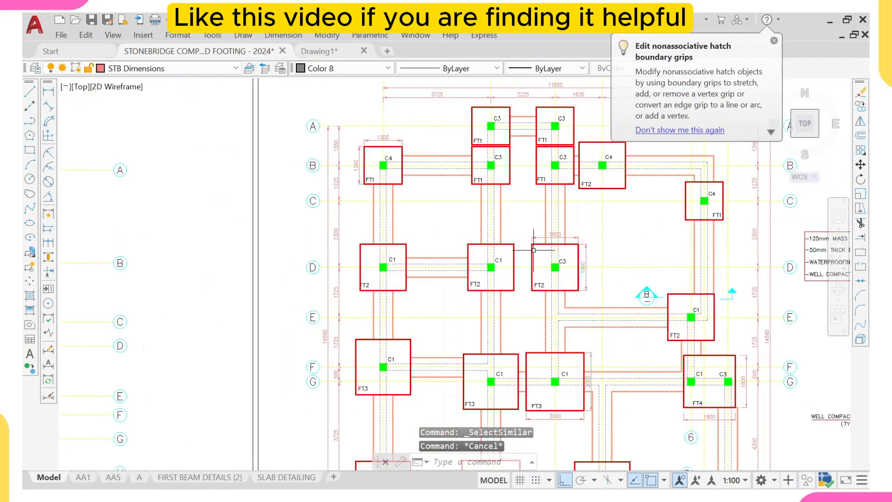
{"action": "scroll", "coordinate": [487, 268], "scroll_direction": "down", "scroll_amount": 2}
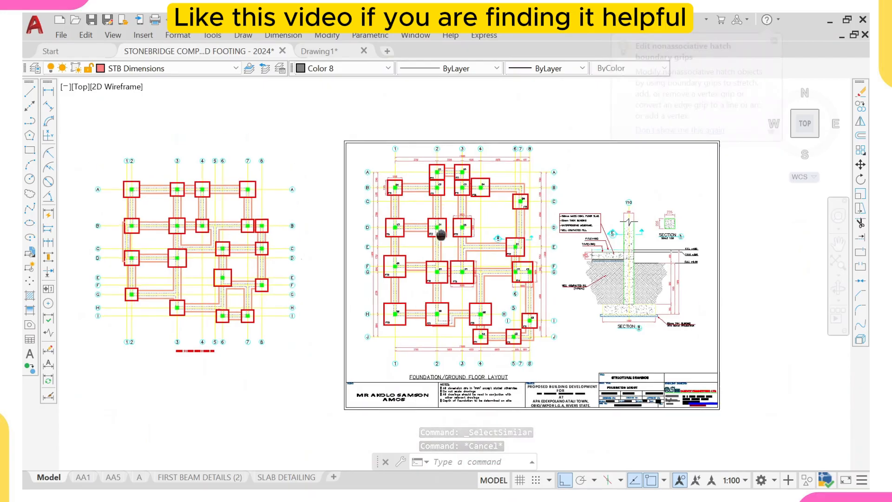
{"action": "scroll", "coordinate": [438, 204], "scroll_direction": "up", "scroll_amount": 2}
{"action": "scroll", "coordinate": [241, 231], "scroll_direction": "down", "scroll_amount": 4}
{"action": "middle_click_drag", "start_coordinate": [254, 233], "coordinate": [305, 240]}
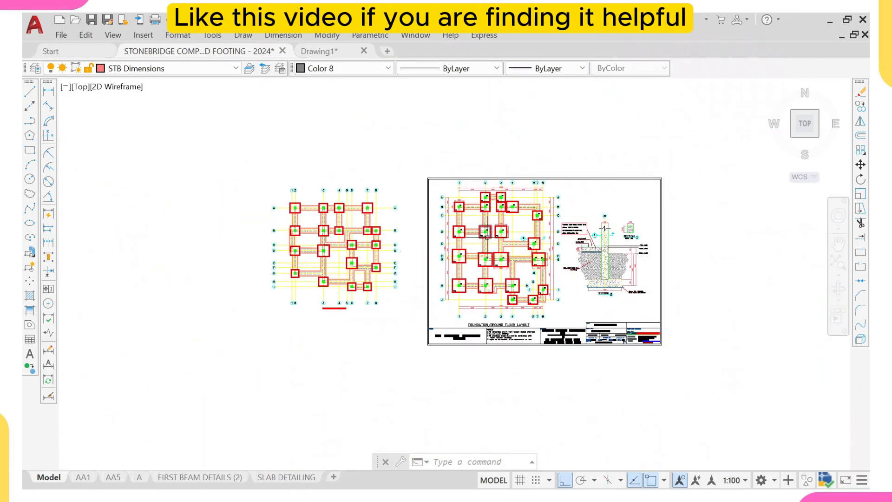
{"action": "scroll", "coordinate": [486, 236], "scroll_direction": "up", "scroll_amount": 3}
{"action": "scroll", "coordinate": [479, 239], "scroll_direction": "down", "scroll_amount": 3}
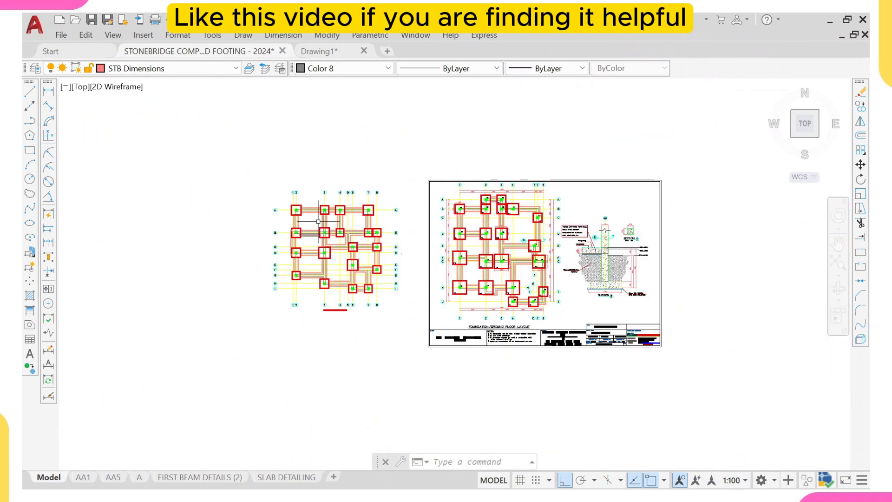
{"action": "scroll", "coordinate": [319, 221], "scroll_direction": "up", "scroll_amount": 6}
{"action": "middle_click_drag", "start_coordinate": [269, 197], "coordinate": [312, 201]}
{"action": "scroll", "coordinate": [313, 203], "scroll_direction": "down", "scroll_amount": 4}
{"action": "middle_click_drag", "start_coordinate": [594, 167], "coordinate": [498, 194]}
{"action": "scroll", "coordinate": [496, 195], "scroll_direction": "up", "scroll_amount": 4}
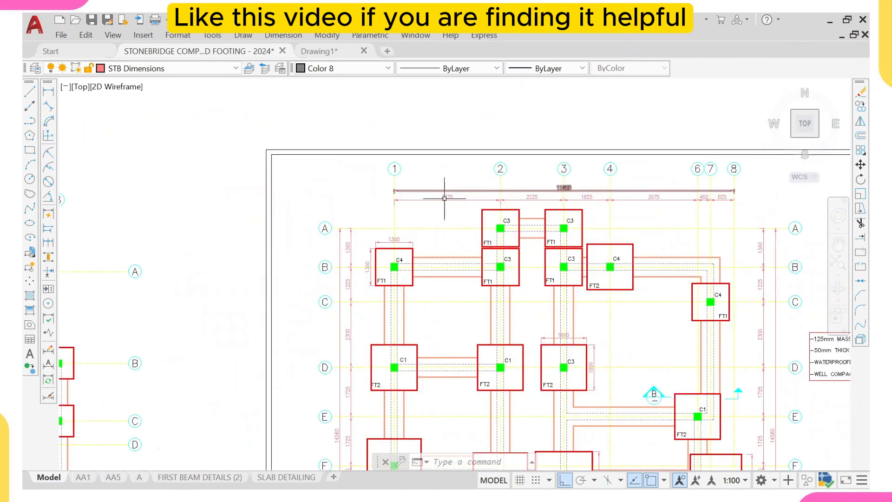
{"action": "scroll", "coordinate": [445, 200], "scroll_direction": "down", "scroll_amount": 4}
{"action": "scroll", "coordinate": [406, 219], "scroll_direction": "up", "scroll_amount": 4}
{"action": "scroll", "coordinate": [407, 220], "scroll_direction": "down", "scroll_amount": 2}
{"action": "middle_click_drag", "start_coordinate": [138, 251], "coordinate": [330, 284]}
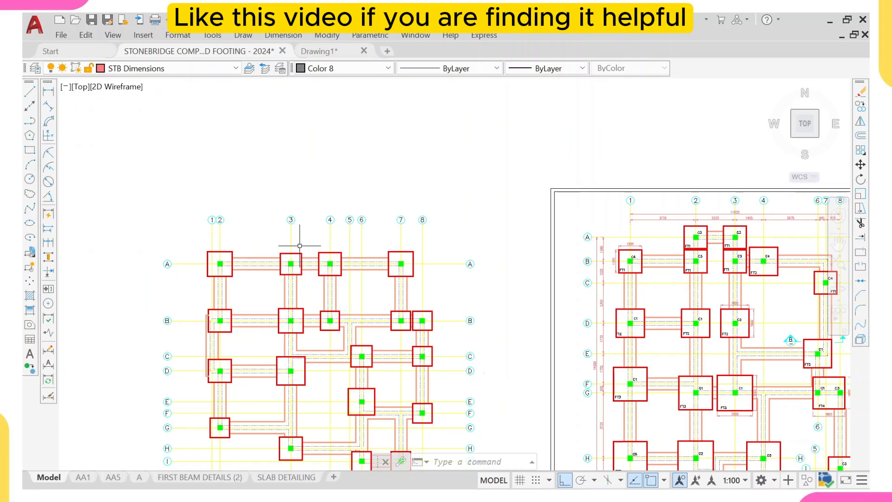
- Add a linear dimension between grid lines 1 and 2 above the copied layout
{"action": "left_click", "coordinate": [51, 93]}
{"action": "scroll", "coordinate": [204, 235], "scroll_direction": "up", "scroll_amount": 4}
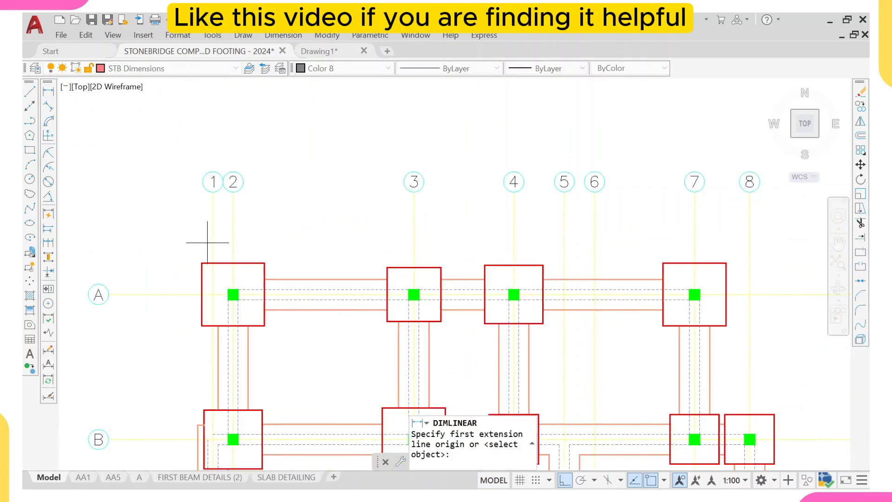
{"action": "left_click", "coordinate": [211, 237]}
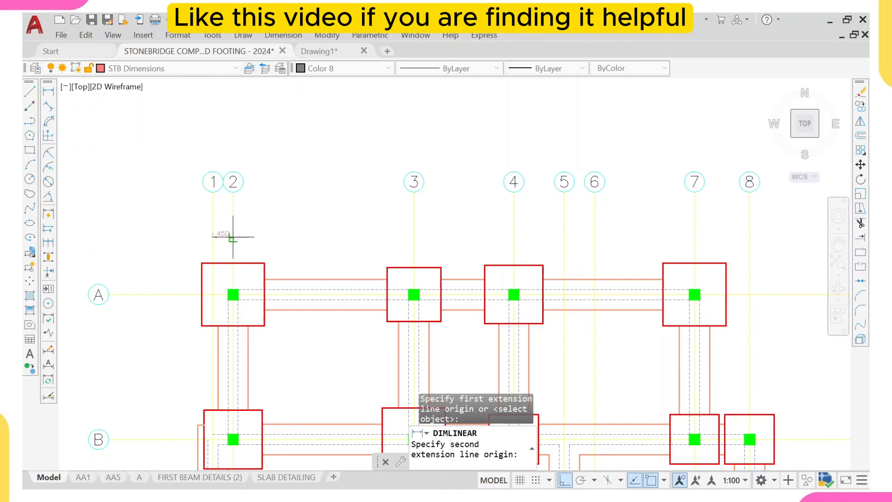
{"action": "left_click", "coordinate": [233, 237]}
{"action": "scroll", "coordinate": [233, 237], "scroll_direction": "up", "scroll_amount": 4}
{"action": "scroll", "coordinate": [223, 186], "scroll_direction": "down", "scroll_amount": 2}
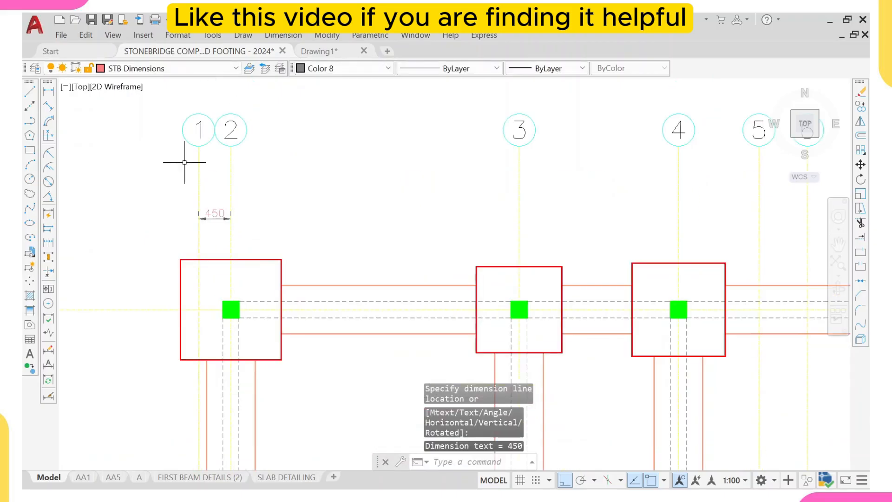
- Continue the horizontal dimension chain across grid lines 3 through 8 above the copied layout
{"action": "type", "text": "d"}
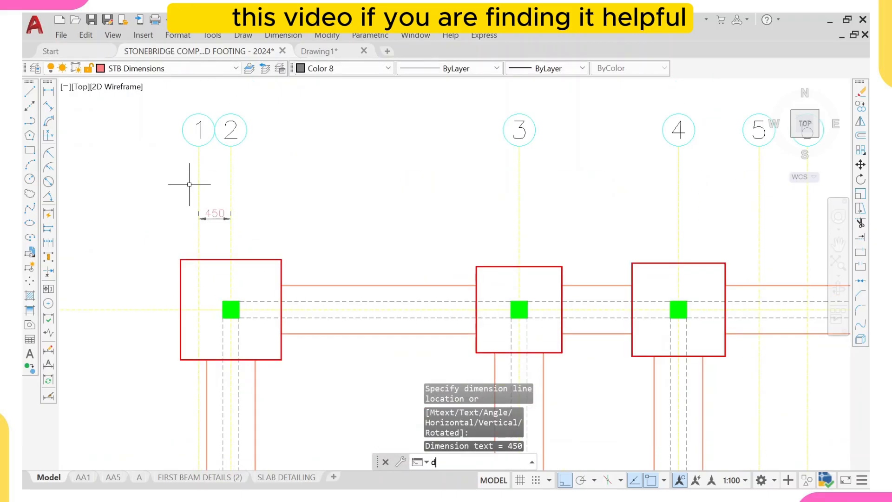
{"action": "type", "text": "imc"}
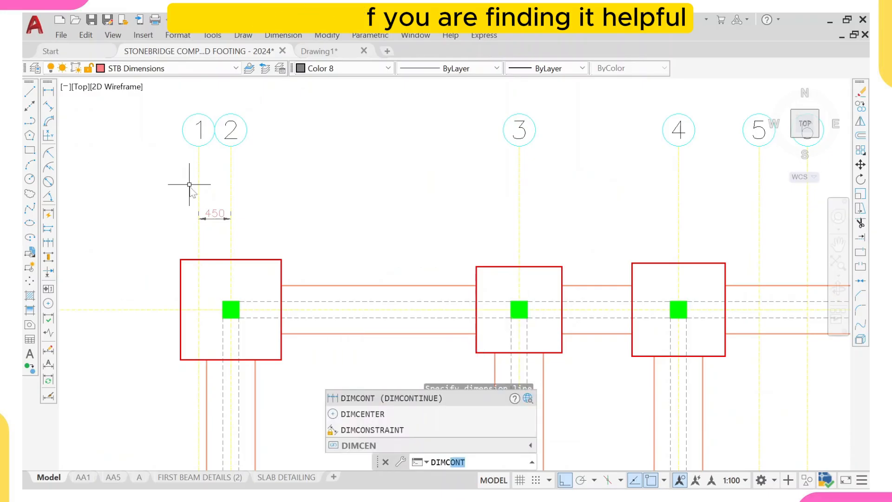
{"action": "left_click", "coordinate": [385, 403]}
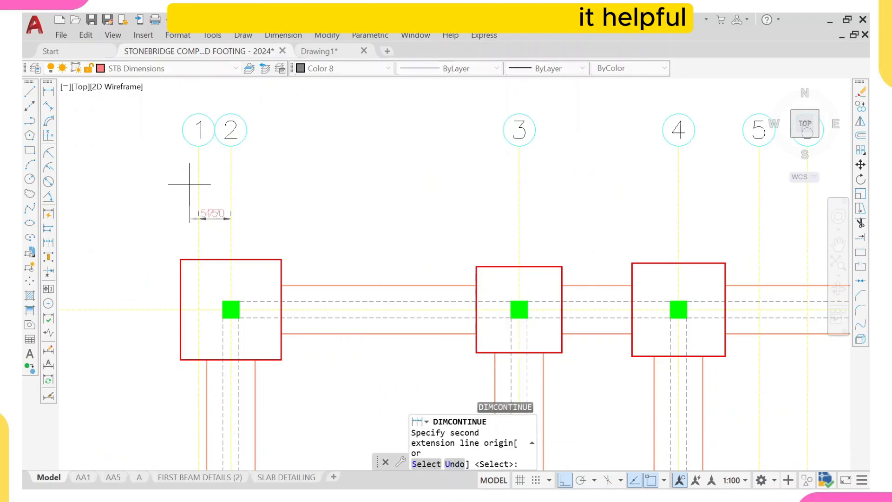
{"action": "left_click", "coordinate": [519, 222]}
{"action": "scroll", "coordinate": [570, 207], "scroll_direction": "down", "scroll_amount": 2}
{"action": "middle_click_drag", "start_coordinate": [569, 207], "coordinate": [487, 231]}
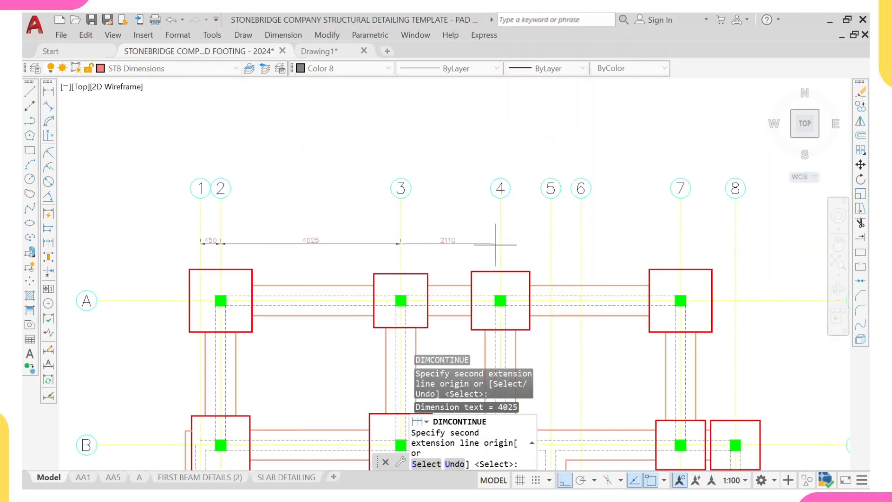
{"action": "left_click", "coordinate": [501, 244]}
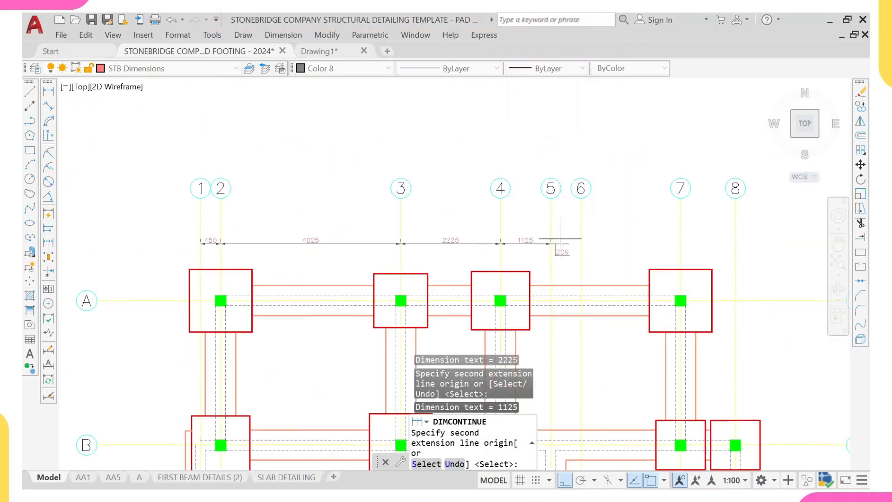
{"action": "middle_click_drag", "start_coordinate": [572, 244], "coordinate": [488, 249]}
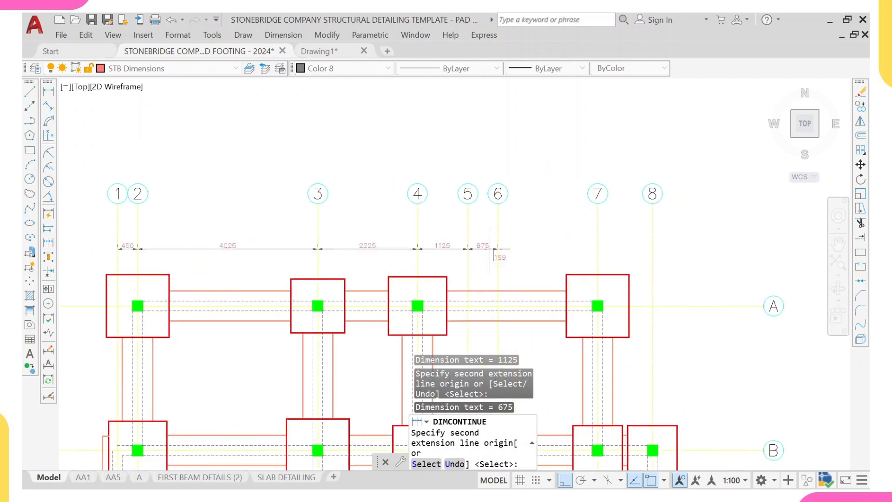
{"action": "left_click", "coordinate": [598, 249]}
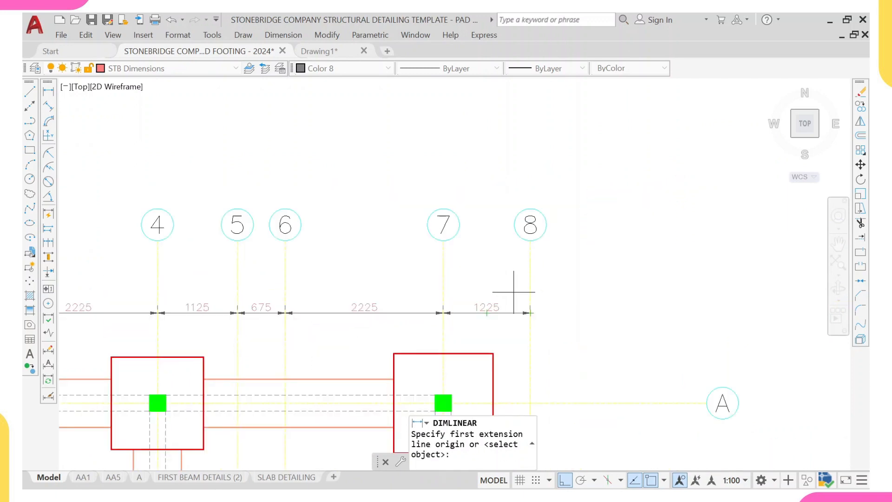
{"action": "scroll", "coordinate": [514, 292], "scroll_direction": "down", "scroll_amount": 4}
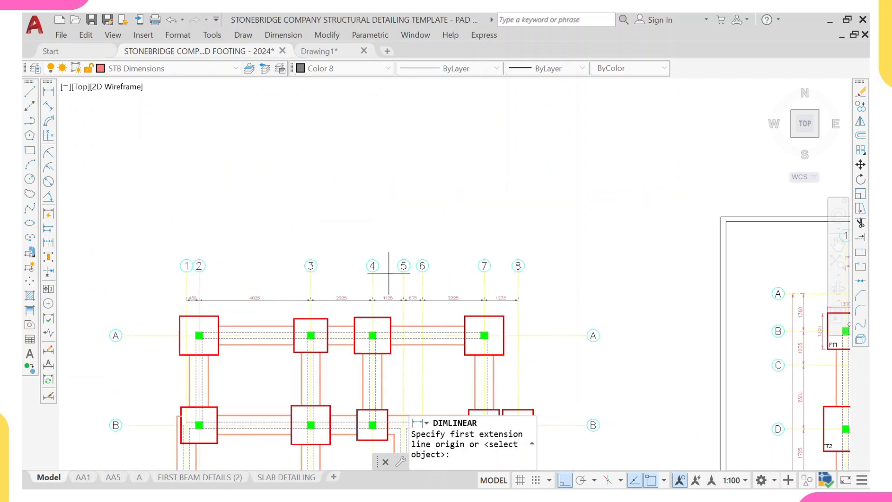
- Add an overall linear dimension from grid line 1 to grid line 8 above the running dimensions
{"action": "left_click", "coordinate": [47, 95]}
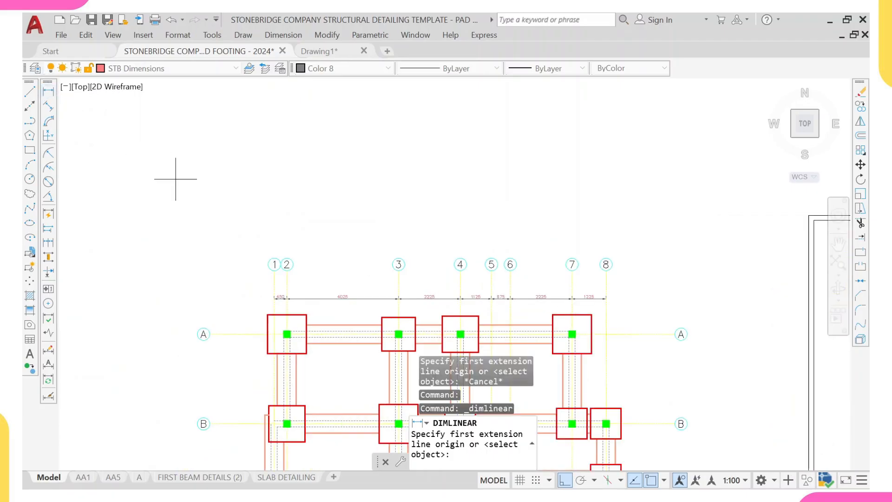
{"action": "scroll", "coordinate": [241, 267], "scroll_direction": "up", "scroll_amount": 4}
{"action": "middle_click_drag", "start_coordinate": [344, 322], "coordinate": [293, 260]}
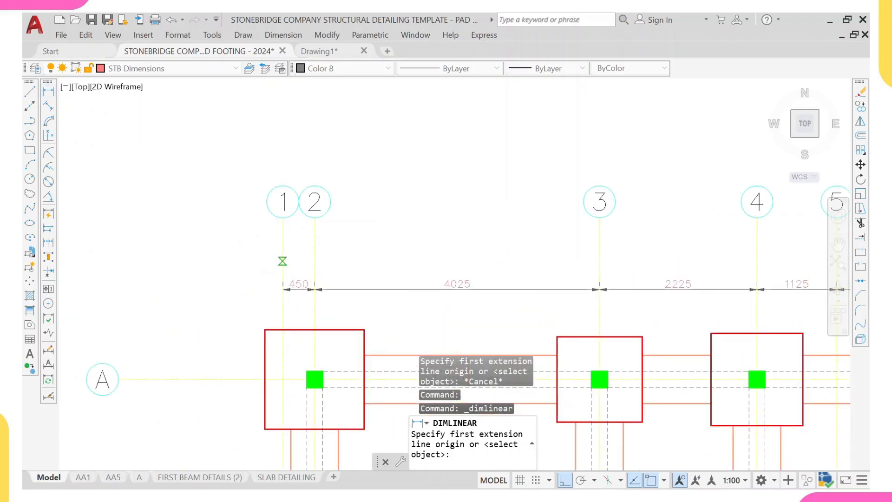
{"action": "left_click", "coordinate": [283, 261]}
{"action": "scroll", "coordinate": [583, 259], "scroll_direction": "down", "scroll_amount": 2}
{"action": "middle_click_drag", "start_coordinate": [583, 259], "coordinate": [278, 257]}
{"action": "scroll", "coordinate": [541, 252], "scroll_direction": "up", "scroll_amount": 2}
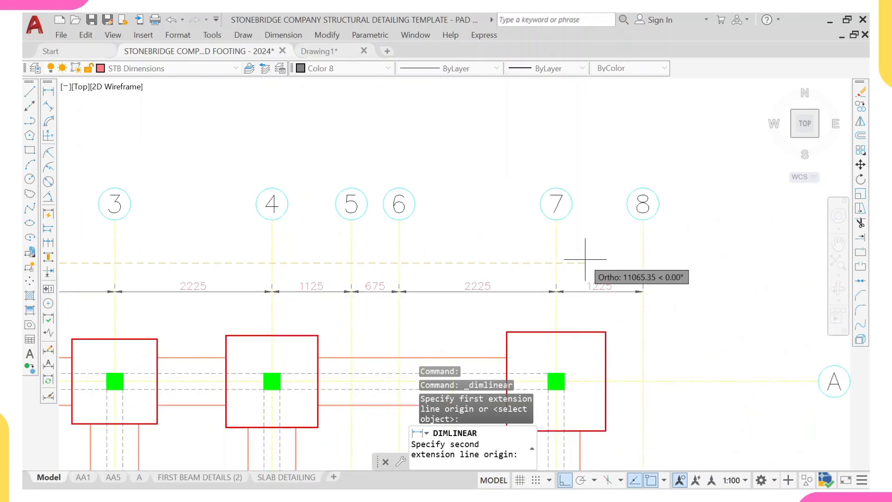
{"action": "left_click", "coordinate": [642, 262]}
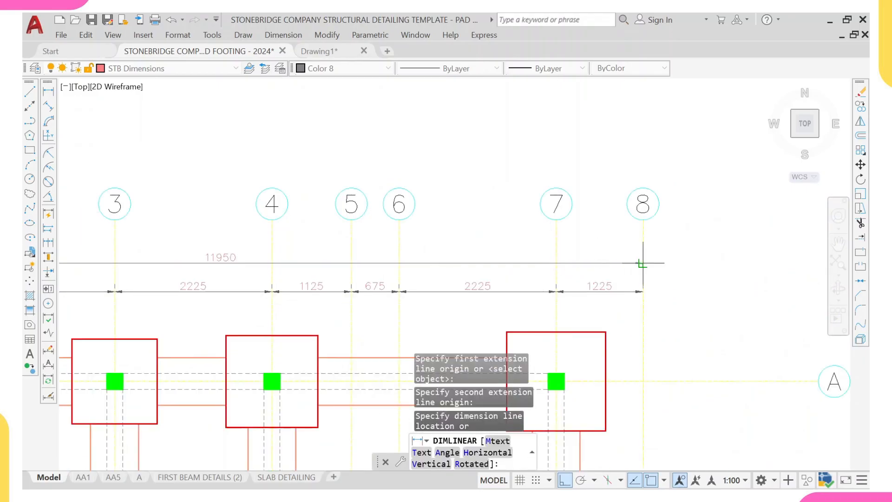
{"action": "scroll", "coordinate": [642, 263], "scroll_direction": "down", "scroll_amount": 5}
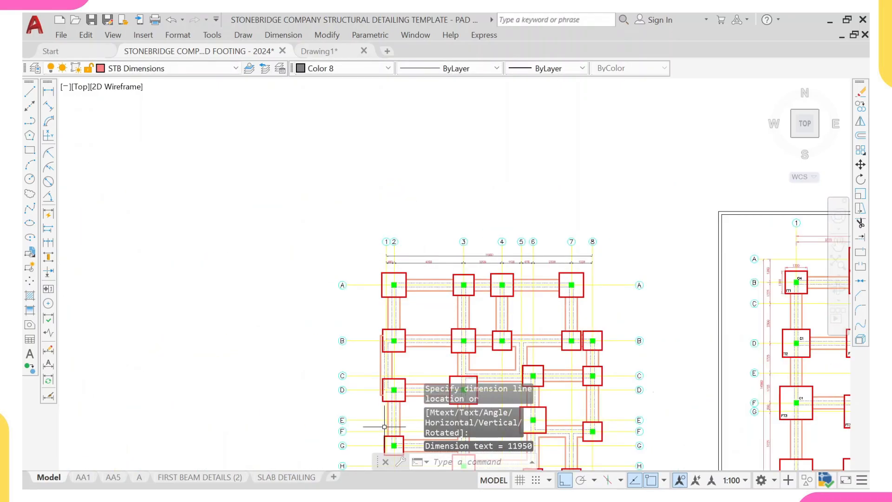
- Add a vertical linear dimension between grid lines A and B on the left side of the layout
{"action": "left_click", "coordinate": [49, 91]}
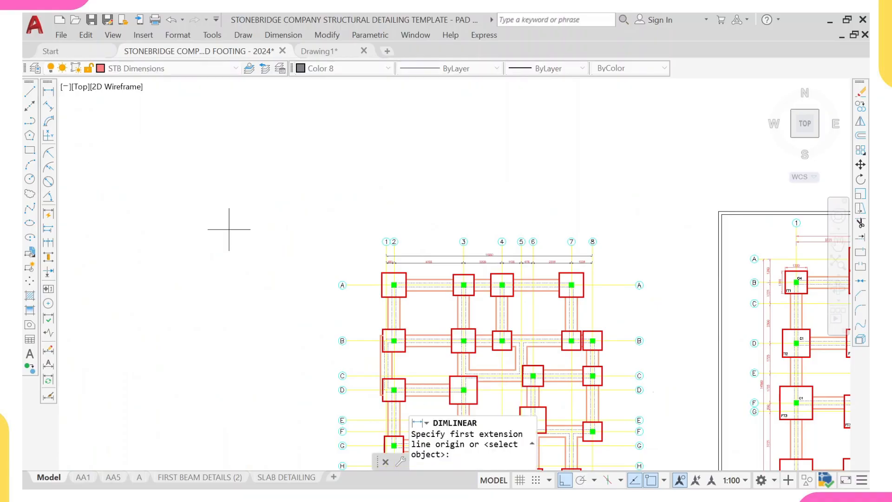
{"action": "middle_click_drag", "start_coordinate": [234, 229], "coordinate": [295, 89]}
{"action": "scroll", "coordinate": [409, 164], "scroll_direction": "up", "scroll_amount": 4}
{"action": "left_click", "coordinate": [429, 166]}
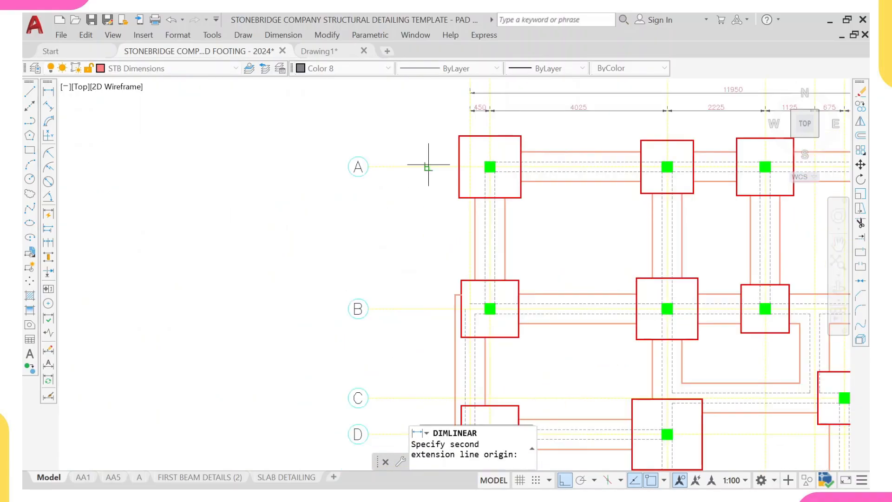
{"action": "middle_click_drag", "start_coordinate": [425, 259], "coordinate": [399, 196]}
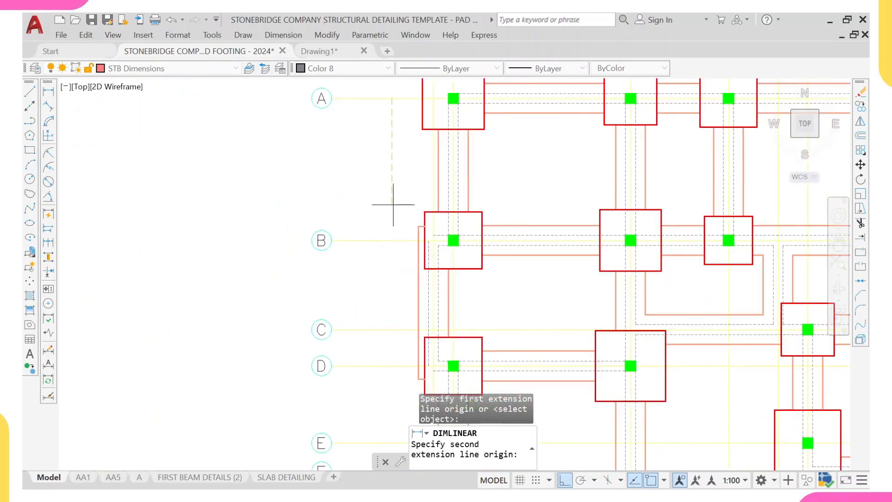
{"action": "left_click", "coordinate": [391, 240]}
{"action": "scroll", "coordinate": [382, 172], "scroll_direction": "down", "scroll_amount": 3}
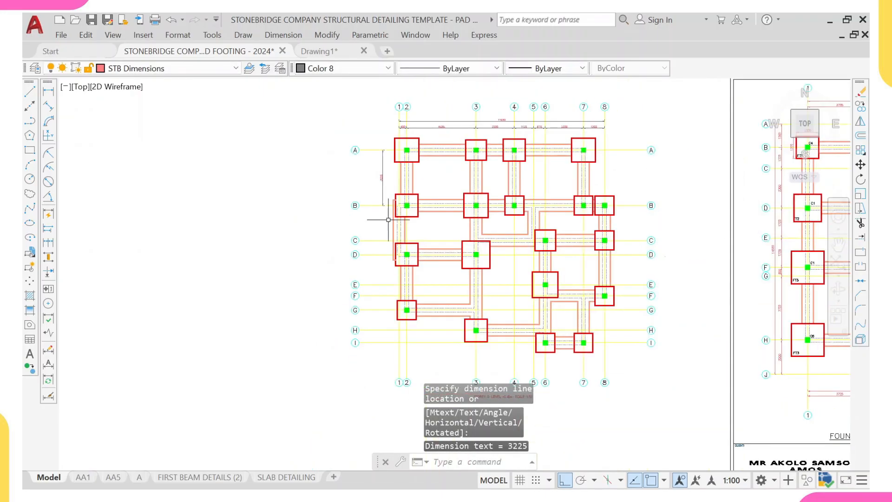
{"action": "middle_click_drag", "start_coordinate": [380, 215], "coordinate": [364, 209]}
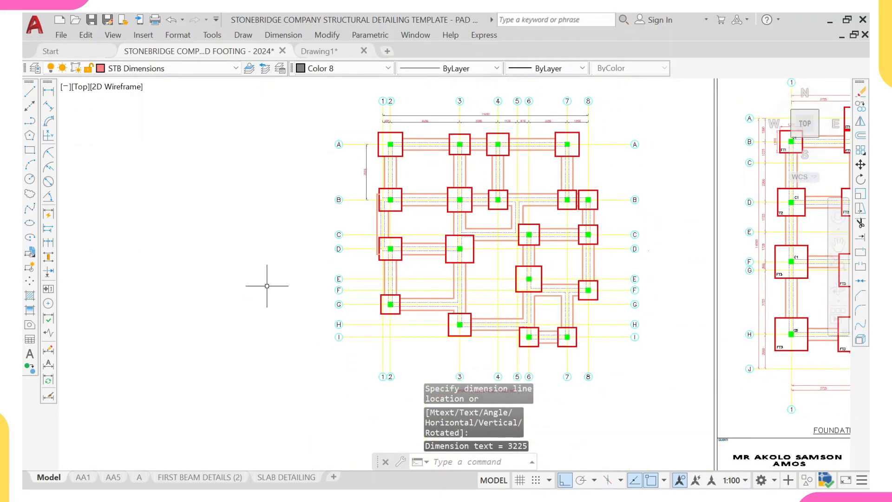
- Continue the vertical dimension chain down through grid lines C, D, E, F, G, H and I
{"action": "left_click", "coordinate": [48, 242]}
{"action": "scroll", "coordinate": [411, 208], "scroll_direction": "up", "scroll_amount": 4}
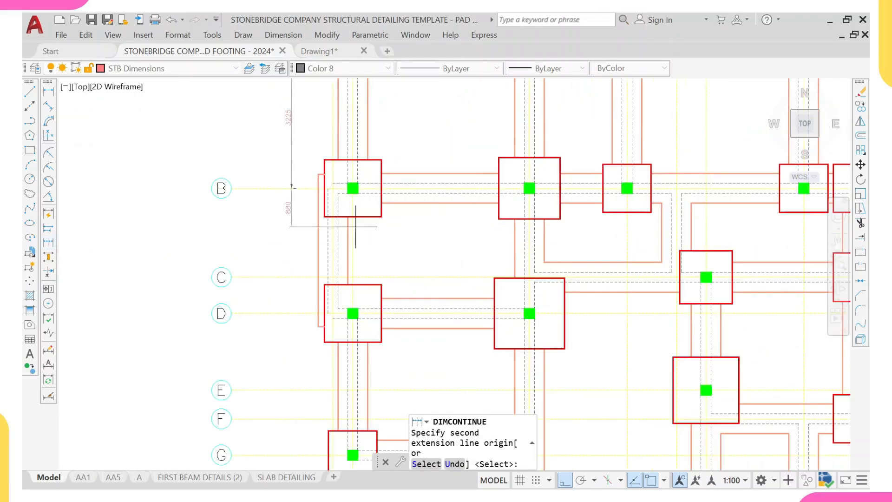
{"action": "left_click", "coordinate": [291, 278]}
{"action": "scroll", "coordinate": [313, 319], "scroll_direction": "down", "scroll_amount": 3}
{"action": "scroll", "coordinate": [295, 208], "scroll_direction": "up", "scroll_amount": 4}
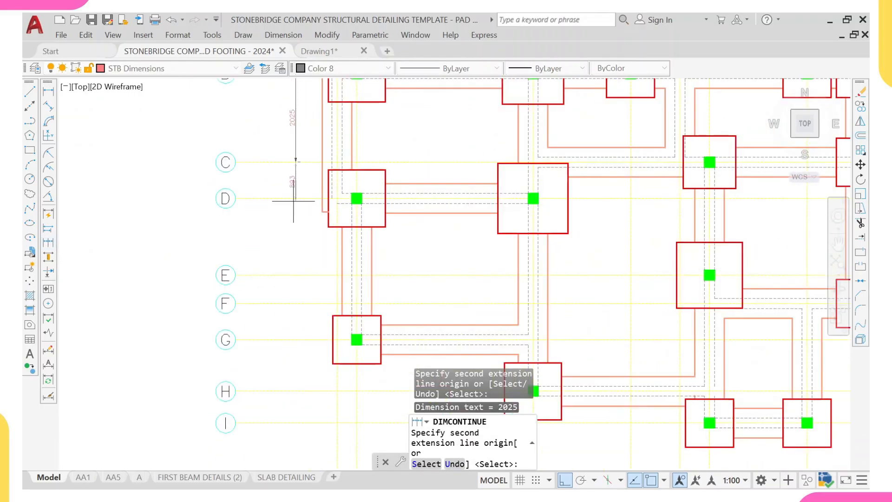
{"action": "left_click", "coordinate": [293, 199]}
{"action": "scroll", "coordinate": [288, 238], "scroll_direction": "up", "scroll_amount": 4}
{"action": "left_click", "coordinate": [309, 331]}
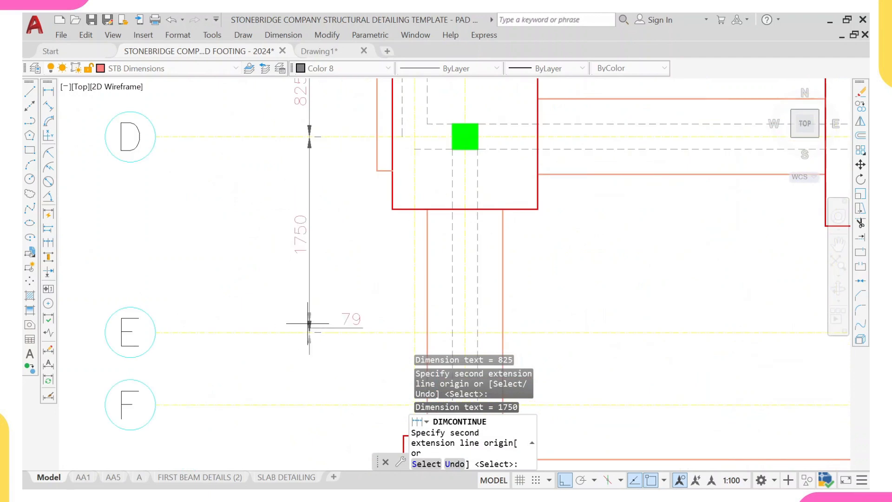
{"action": "scroll", "coordinate": [309, 324], "scroll_direction": "down", "scroll_amount": 3}
{"action": "scroll", "coordinate": [316, 302], "scroll_direction": "up", "scroll_amount": 4}
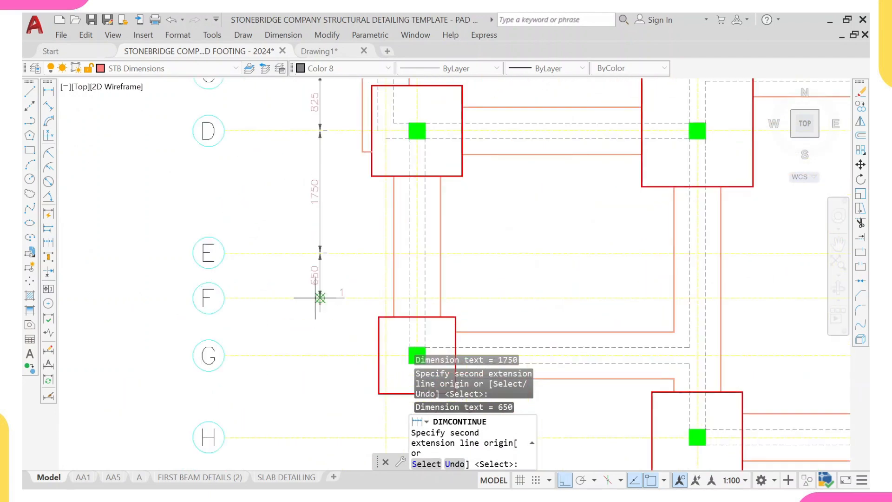
{"action": "left_click", "coordinate": [319, 355]}
{"action": "scroll", "coordinate": [319, 356], "scroll_direction": "down", "scroll_amount": 3}
{"action": "scroll", "coordinate": [319, 339], "scroll_direction": "up", "scroll_amount": 1}
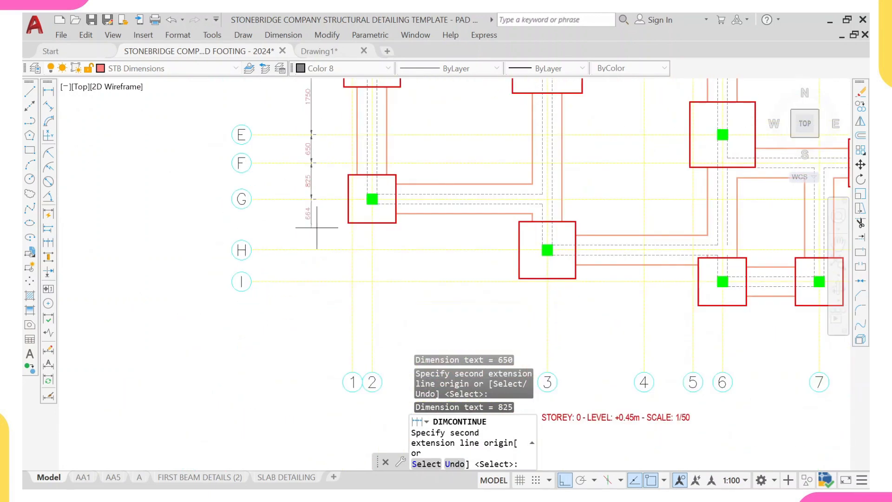
{"action": "left_click", "coordinate": [311, 250]}
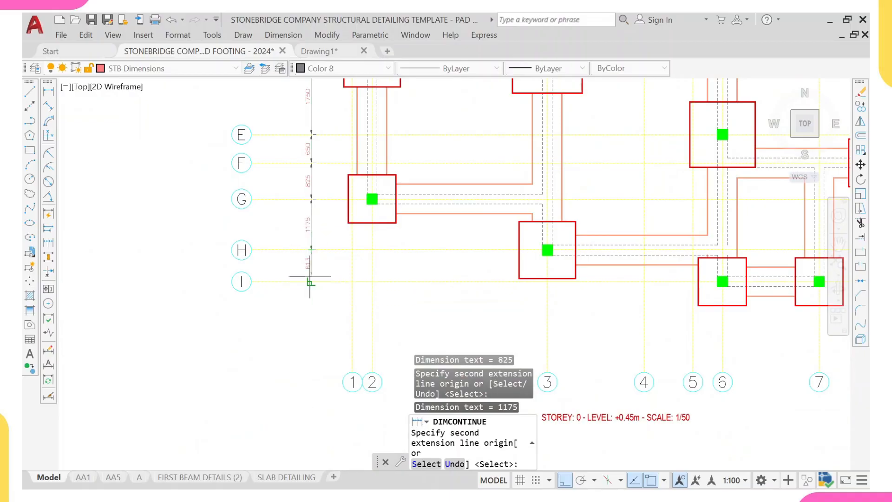
{"action": "left_click", "coordinate": [309, 281]}
{"action": "scroll", "coordinate": [309, 282], "scroll_direction": "down", "scroll_amount": 3}
{"action": "scroll", "coordinate": [315, 302], "scroll_direction": "up", "scroll_amount": 1}
{"action": "key", "text": "Escape"}
{"action": "scroll", "coordinate": [309, 279], "scroll_direction": "down", "scroll_amount": 1}
{"action": "scroll", "coordinate": [237, 196], "scroll_direction": "up", "scroll_amount": 1}
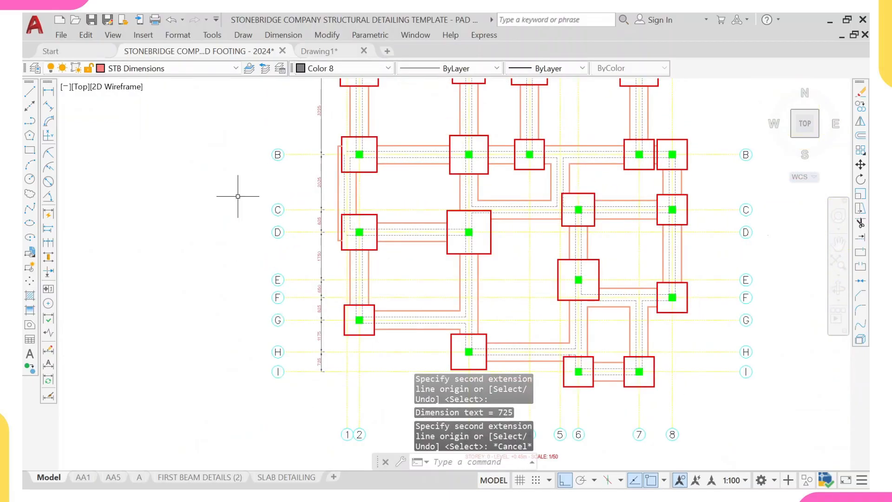
- Add an overall vertical linear dimension from grid line A to grid line I beside the chain
{"action": "left_click", "coordinate": [48, 91]}
{"action": "scroll", "coordinate": [378, 265], "scroll_direction": "down", "scroll_amount": 1}
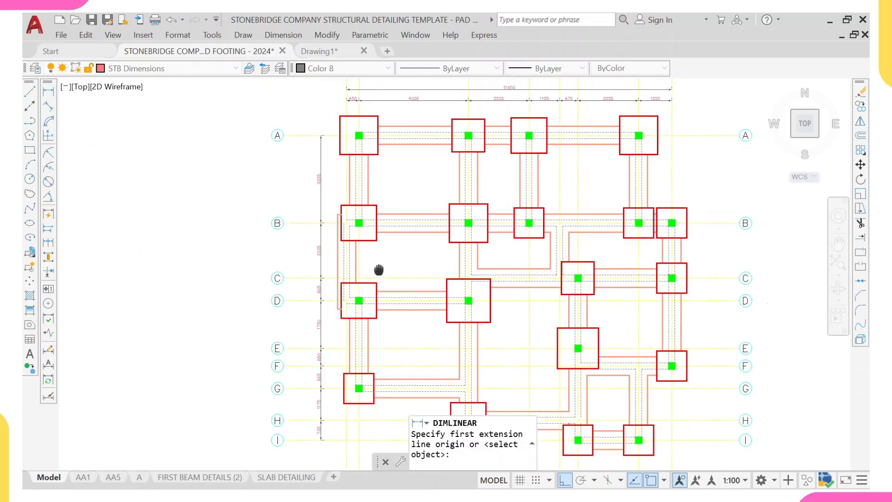
{"action": "scroll", "coordinate": [319, 157], "scroll_direction": "up", "scroll_amount": 4}
{"action": "middle_click_drag", "start_coordinate": [300, 115], "coordinate": [301, 179]}
{"action": "left_click", "coordinate": [281, 151]}
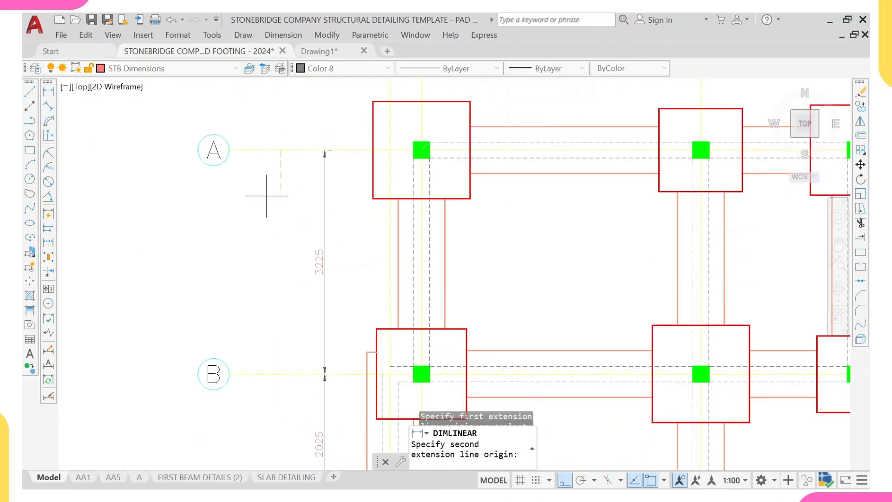
{"action": "scroll", "coordinate": [275, 273], "scroll_direction": "down", "scroll_amount": 4}
{"action": "middle_click_drag", "start_coordinate": [279, 355], "coordinate": [310, 235]}
{"action": "middle_click_drag", "start_coordinate": [304, 398], "coordinate": [316, 301]}
{"action": "scroll", "coordinate": [316, 301], "scroll_direction": "up", "scroll_amount": 4}
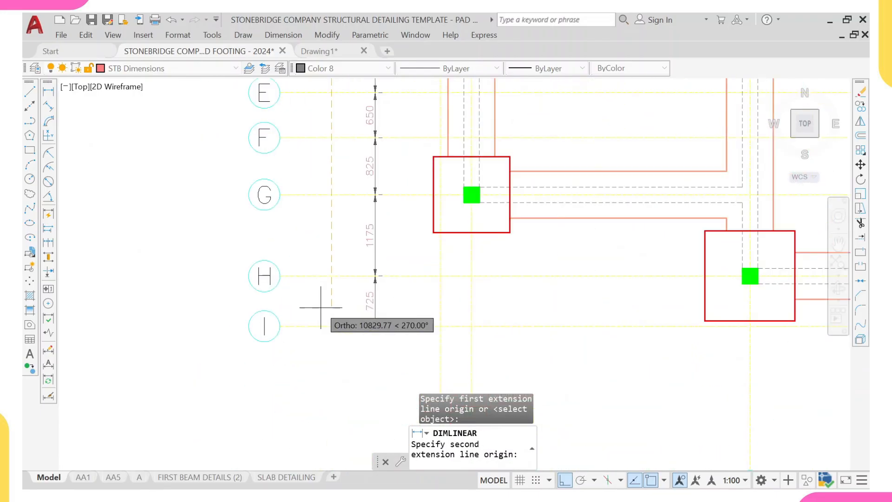
{"action": "left_click", "coordinate": [331, 326]}
{"action": "left_click", "coordinate": [341, 320]}
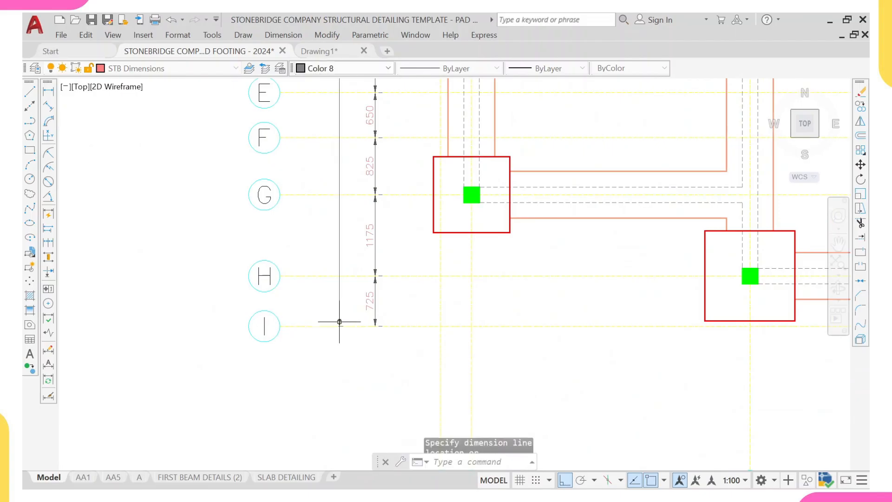
{"action": "scroll", "coordinate": [330, 316], "scroll_direction": "down", "scroll_amount": 7}
{"action": "scroll", "coordinate": [323, 305], "scroll_direction": "up", "scroll_amount": 1}
{"action": "key", "text": "Escape"}
{"action": "scroll", "coordinate": [302, 158], "scroll_direction": "up", "scroll_amount": 2}
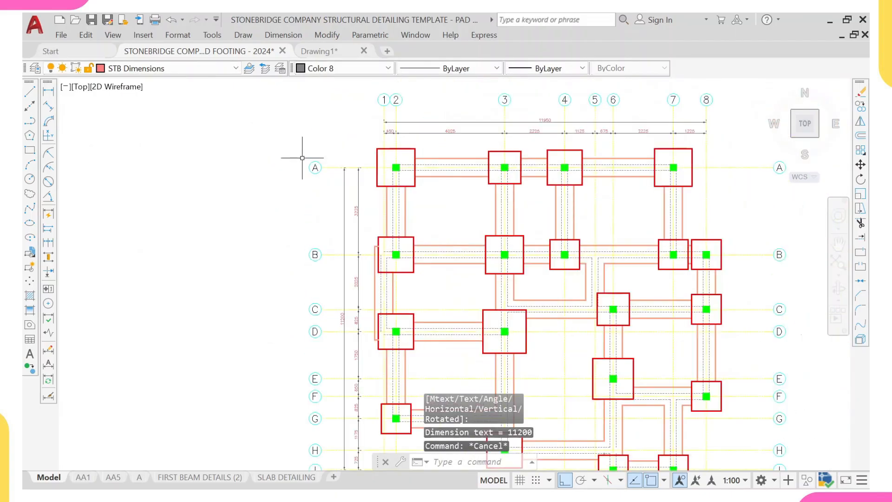
- Copy the left vertical dimension chains to the right side of the layout beside grid line 8
{"action": "left_click", "coordinate": [336, 148]}
{"action": "middle_click_drag", "start_coordinate": [362, 332], "coordinate": [340, 137]}
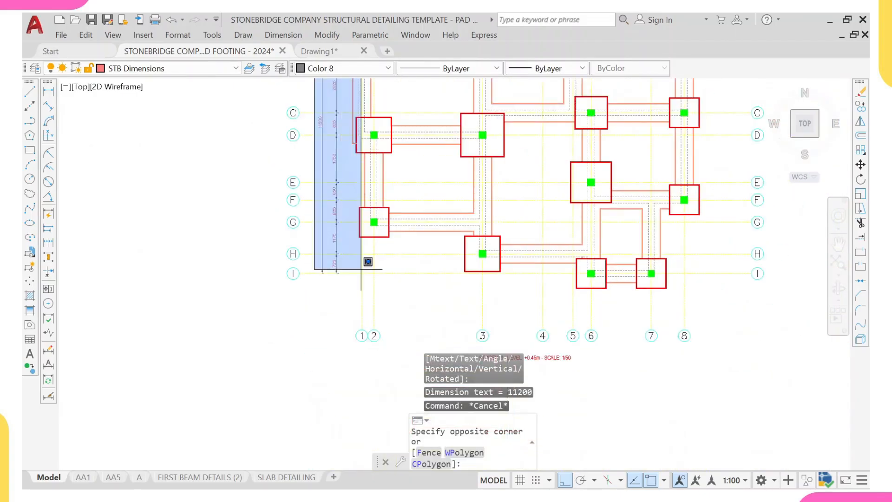
{"action": "left_click", "coordinate": [348, 295]}
{"action": "type", "text": "co"}
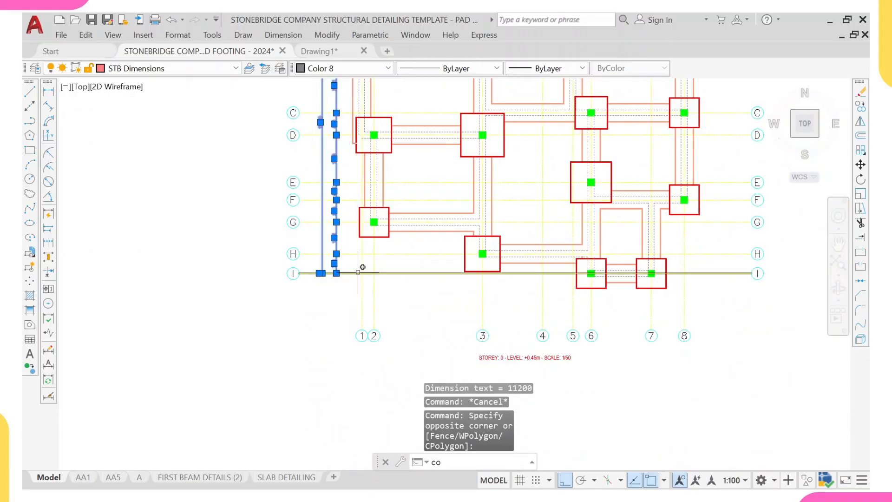
{"action": "key", "text": "Return"}
{"action": "scroll", "coordinate": [327, 269], "scroll_direction": "up", "scroll_amount": 4}
{"action": "scroll", "coordinate": [327, 270], "scroll_direction": "up", "scroll_amount": 2}
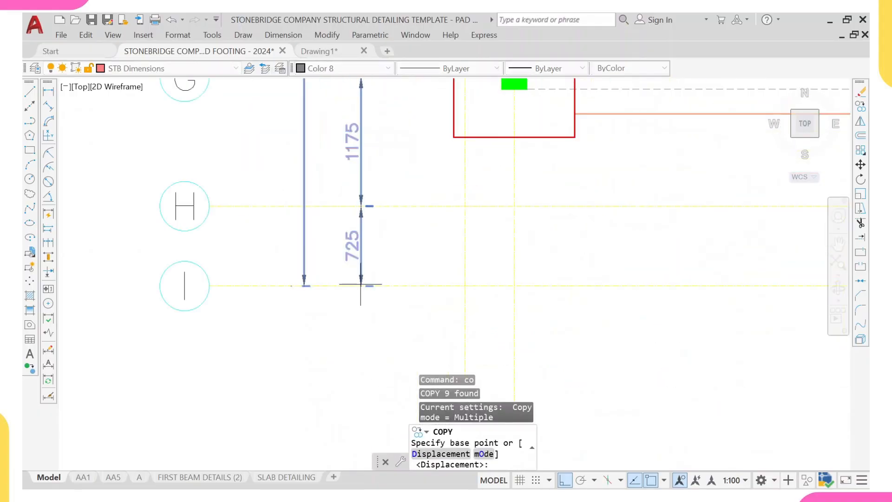
{"action": "left_click", "coordinate": [364, 282]}
{"action": "scroll", "coordinate": [365, 281], "scroll_direction": "down", "scroll_amount": 5}
{"action": "middle_click_drag", "start_coordinate": [637, 274], "coordinate": [488, 273]}
{"action": "scroll", "coordinate": [511, 272], "scroll_direction": "up", "scroll_amount": 6}
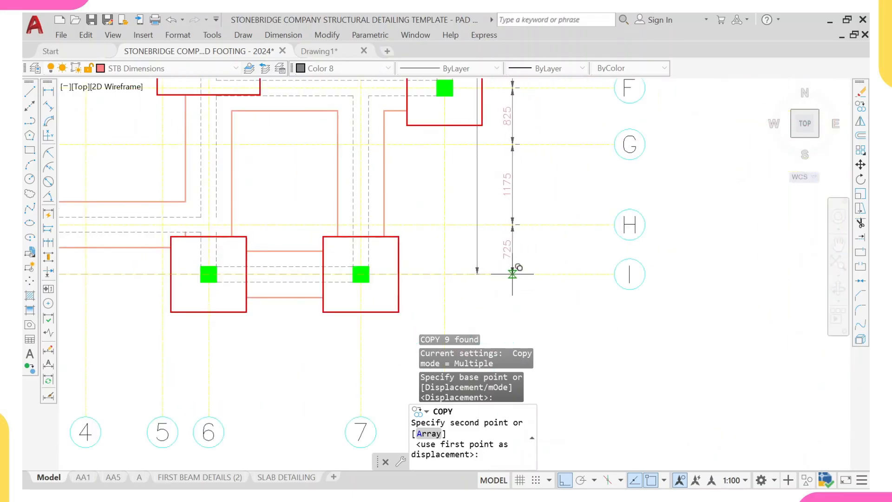
{"action": "left_click", "coordinate": [513, 267]}
{"action": "scroll", "coordinate": [498, 255], "scroll_direction": "down", "scroll_amount": 4}
{"action": "key", "text": "Escape"}
{"action": "left_click", "coordinate": [485, 253]}
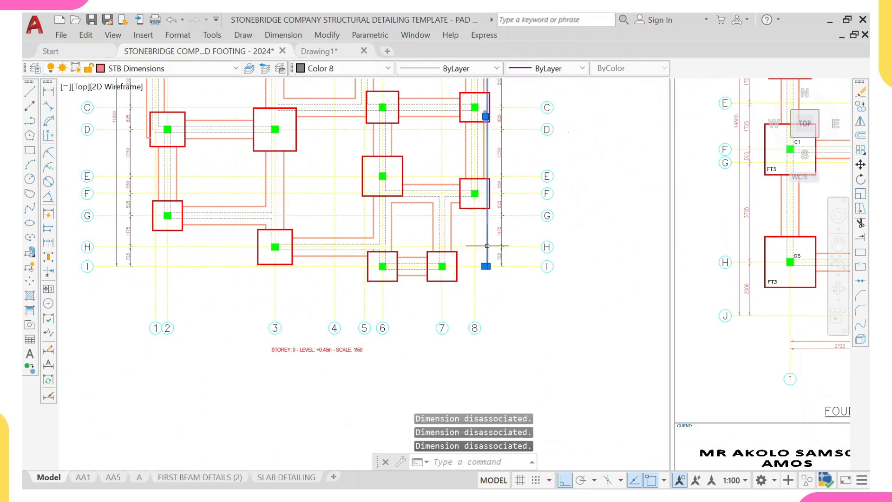
- Erase the selected vertical dimension beside grid line 8
{"action": "type", "text": "e"}
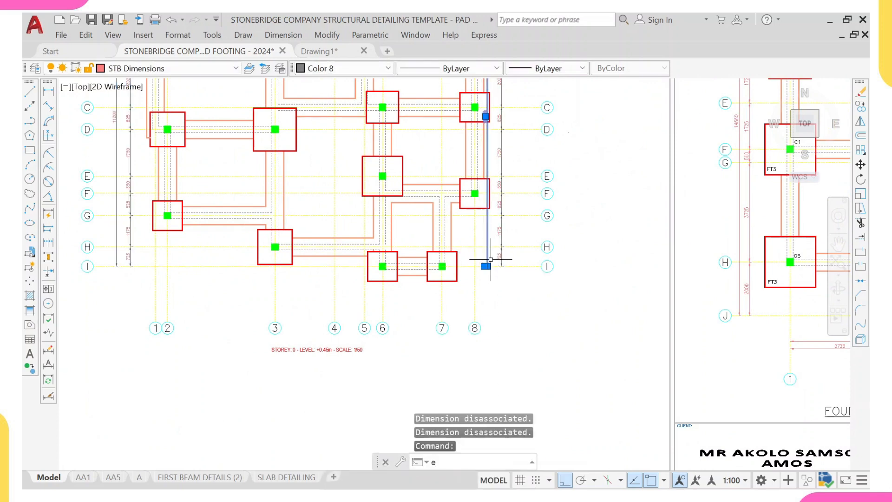
{"action": "key", "text": "Return"}
{"action": "scroll", "coordinate": [492, 259], "scroll_direction": "down", "scroll_amount": 1}
{"action": "scroll", "coordinate": [471, 223], "scroll_direction": "up", "scroll_amount": 1}
{"action": "scroll", "coordinate": [450, 193], "scroll_direction": "down", "scroll_amount": 1}
{"action": "middle_click_drag", "start_coordinate": [260, 91], "coordinate": [302, 234]}
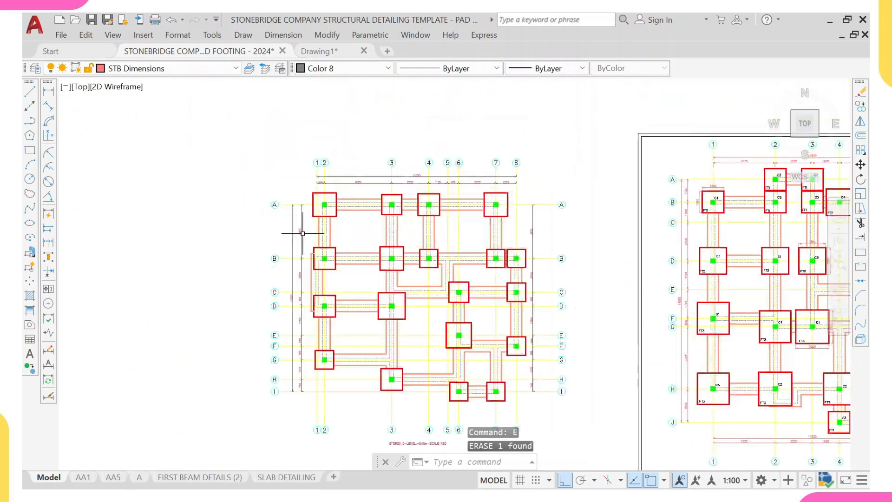
- Copy the top horizontal dimension chain down to the bottom of the layout, below grid line I
{"action": "scroll", "coordinate": [290, 204], "scroll_direction": "up", "scroll_amount": 4}
{"action": "left_click", "coordinate": [325, 144]}
{"action": "scroll", "coordinate": [607, 170], "scroll_direction": "down", "scroll_amount": 2}
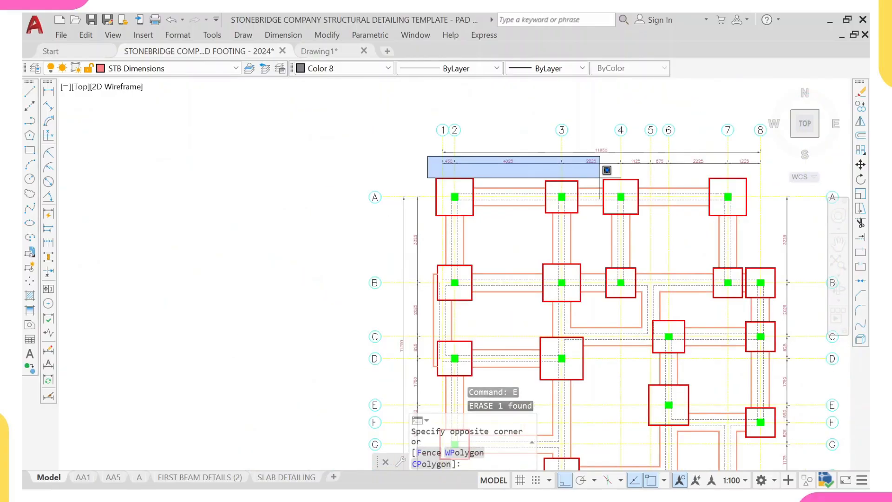
{"action": "scroll", "coordinate": [607, 170], "scroll_direction": "down", "scroll_amount": 2}
{"action": "scroll", "coordinate": [679, 167], "scroll_direction": "up", "scroll_amount": 4}
{"action": "left_click", "coordinate": [673, 164]}
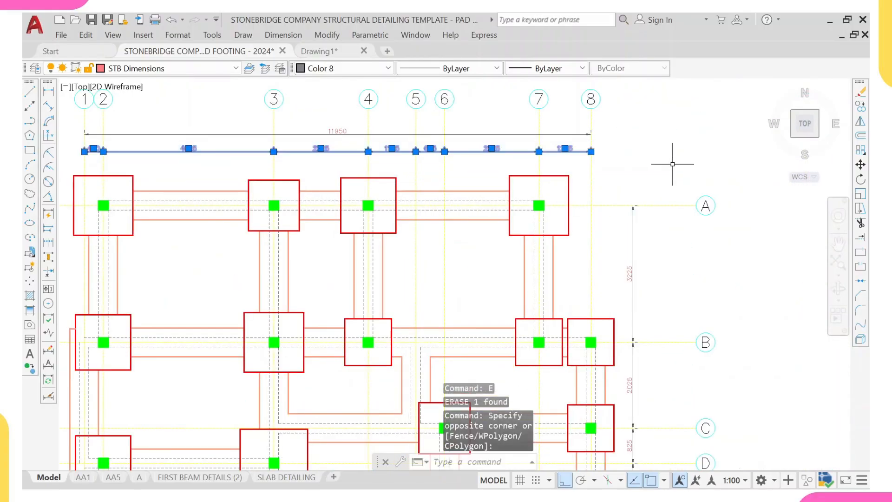
{"action": "type", "text": "co"}
{"action": "key", "text": "Return"}
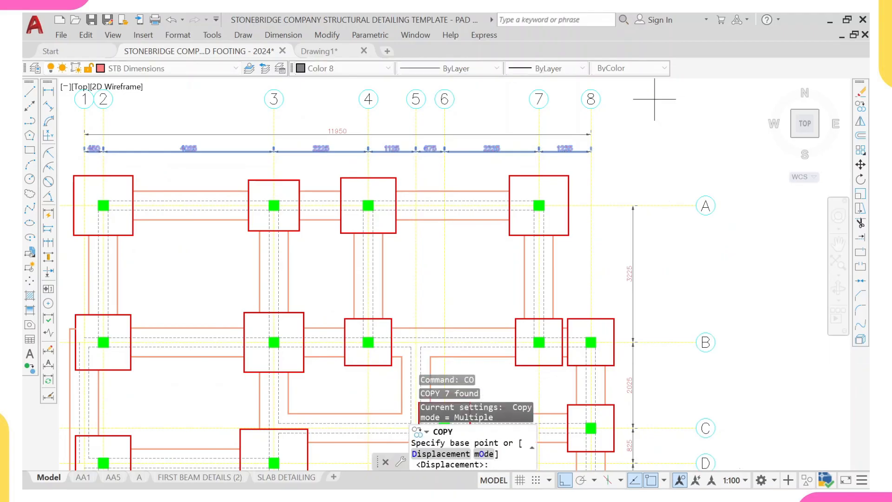
{"action": "scroll", "coordinate": [569, 131], "scroll_direction": "up", "scroll_amount": 2}
{"action": "scroll", "coordinate": [606, 163], "scroll_direction": "up", "scroll_amount": 2}
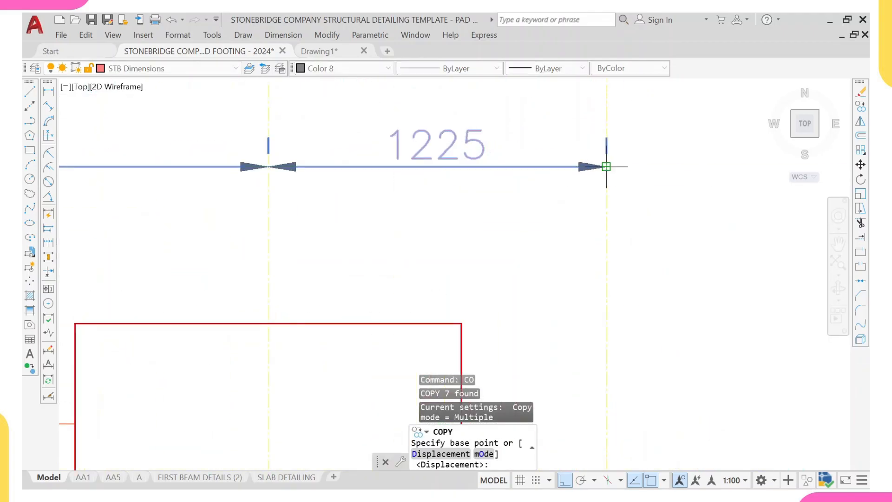
{"action": "left_click", "coordinate": [605, 164]}
{"action": "scroll", "coordinate": [607, 279], "scroll_direction": "down", "scroll_amount": 6}
{"action": "scroll", "coordinate": [608, 289], "scroll_direction": "up", "scroll_amount": 5}
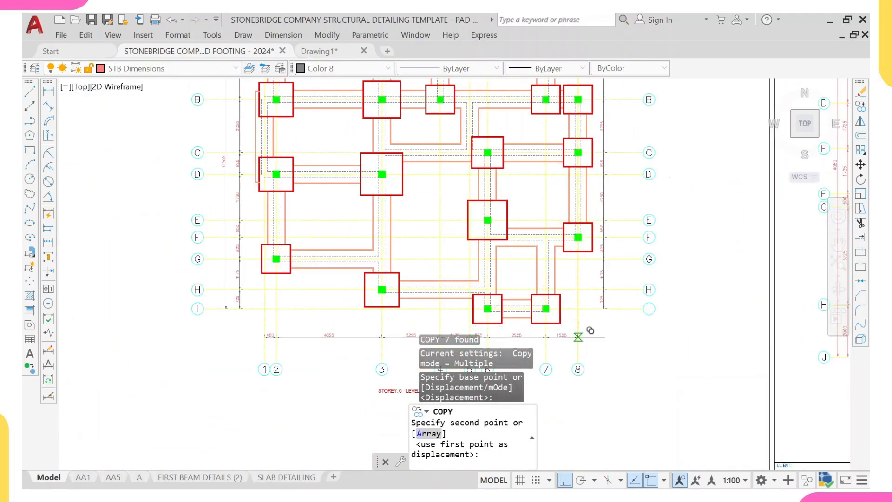
{"action": "scroll", "coordinate": [588, 333], "scroll_direction": "up", "scroll_amount": 5}
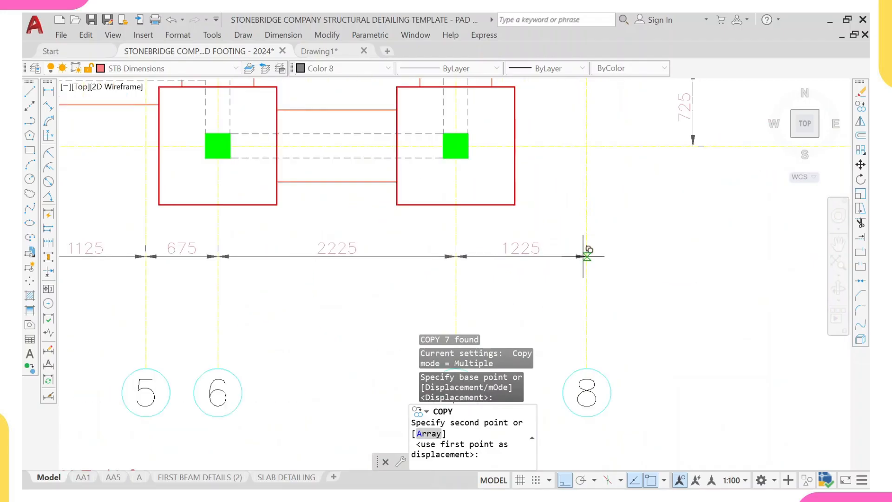
{"action": "left_click", "coordinate": [586, 267]}
{"action": "scroll", "coordinate": [588, 244], "scroll_direction": "down", "scroll_amount": 8}
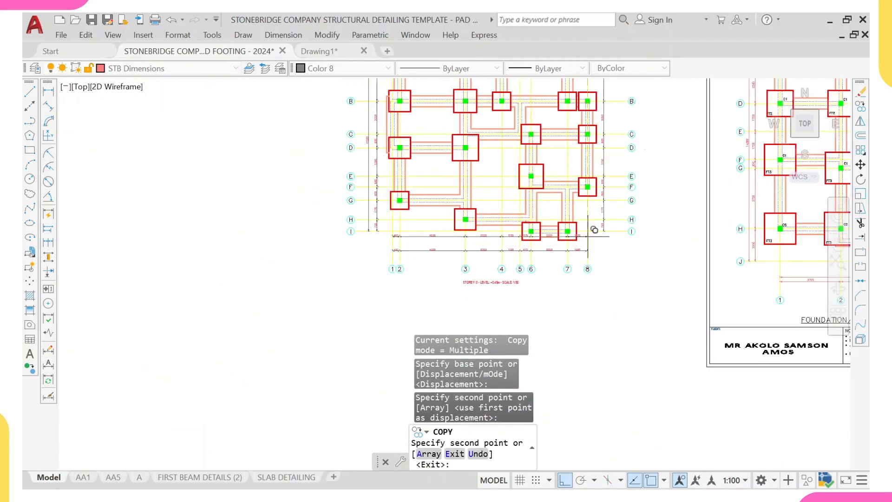
{"action": "key", "text": "Escape"}
- Copy the overall 11950 horizontal dimension to the bottom, just below the copied dimension chain
{"action": "scroll", "coordinate": [493, 171], "scroll_direction": "down", "scroll_amount": 4}
{"action": "scroll", "coordinate": [484, 92], "scroll_direction": "up", "scroll_amount": 5}
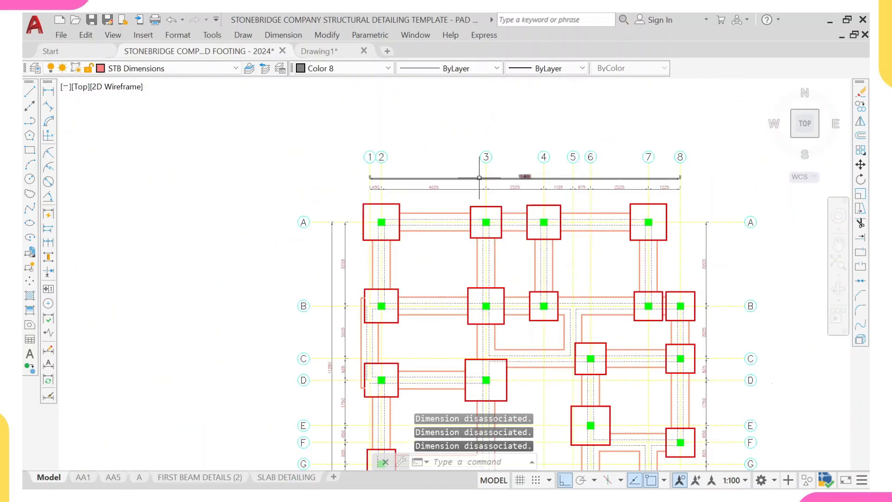
{"action": "left_click", "coordinate": [478, 178]}
{"action": "type", "text": "co"}
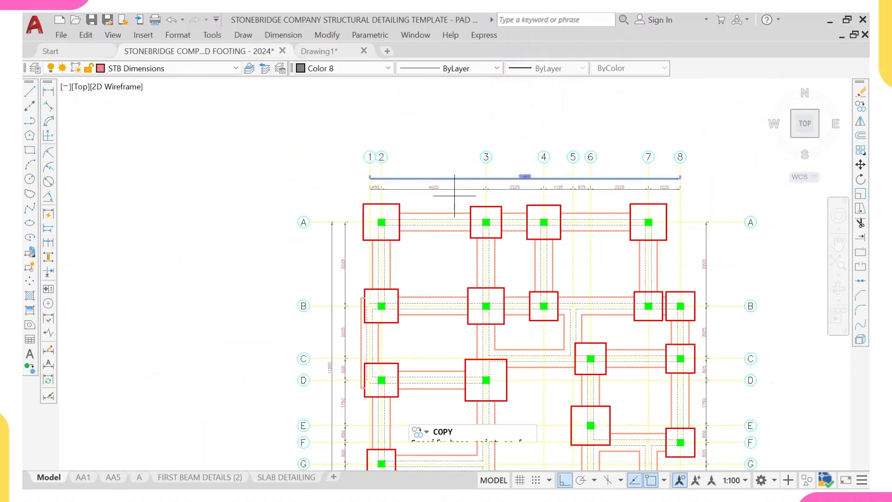
{"action": "key", "text": "Return"}
{"action": "scroll", "coordinate": [411, 172], "scroll_direction": "up", "scroll_amount": 4}
{"action": "scroll", "coordinate": [317, 207], "scroll_direction": "up", "scroll_amount": 2}
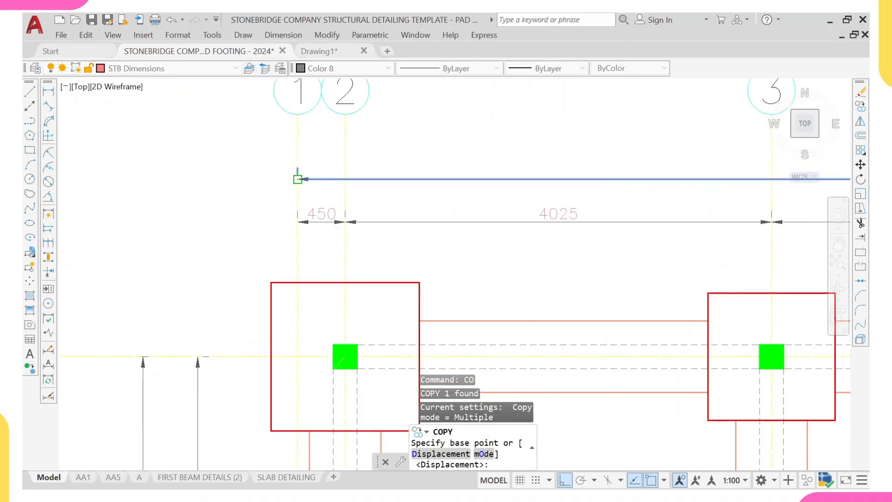
{"action": "left_click", "coordinate": [297, 180]}
{"action": "scroll", "coordinate": [301, 202], "scroll_direction": "down", "scroll_amount": 3}
{"action": "middle_click_drag", "start_coordinate": [309, 339], "coordinate": [327, 179]}
{"action": "scroll", "coordinate": [304, 367], "scroll_direction": "up", "scroll_amount": 1}
{"action": "middle_click_drag", "start_coordinate": [317, 450], "coordinate": [331, 293]}
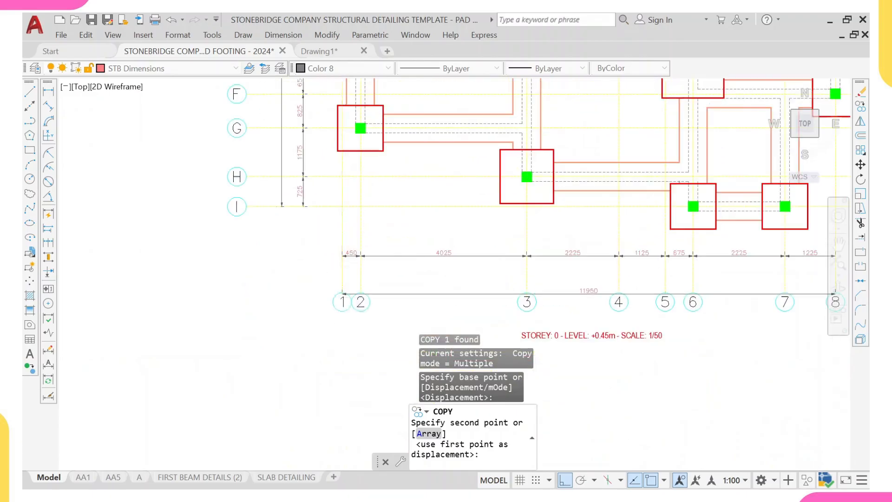
{"action": "scroll", "coordinate": [330, 290], "scroll_direction": "up", "scroll_amount": 2}
{"action": "left_click", "coordinate": [353, 269]}
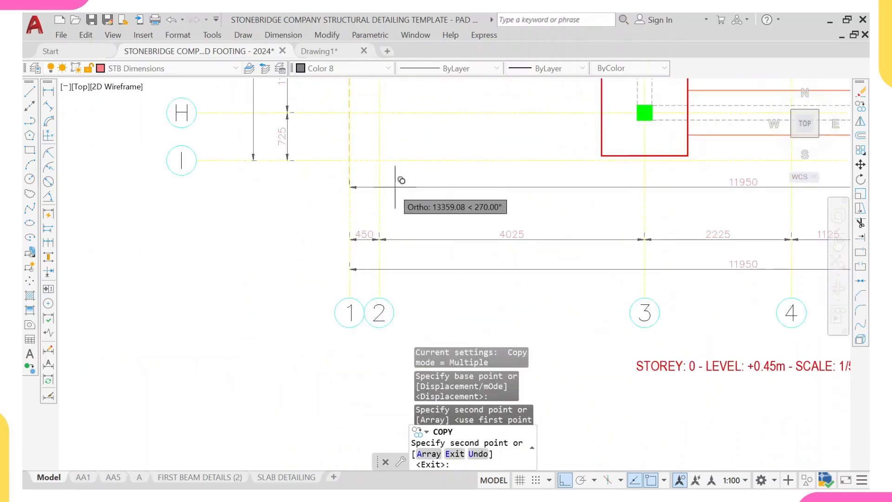
{"action": "scroll", "coordinate": [395, 186], "scroll_direction": "down", "scroll_amount": 4}
{"action": "key", "text": "Escape"}
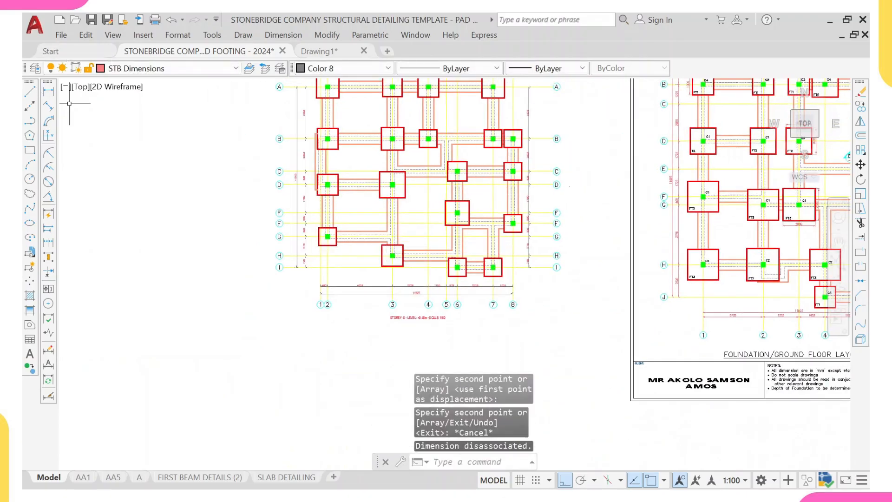
- Add an overall vertical linear dimension from grid line I to grid line A on the right side
{"action": "left_click", "coordinate": [48, 91]}
{"action": "scroll", "coordinate": [550, 258], "scroll_direction": "up", "scroll_amount": 4}
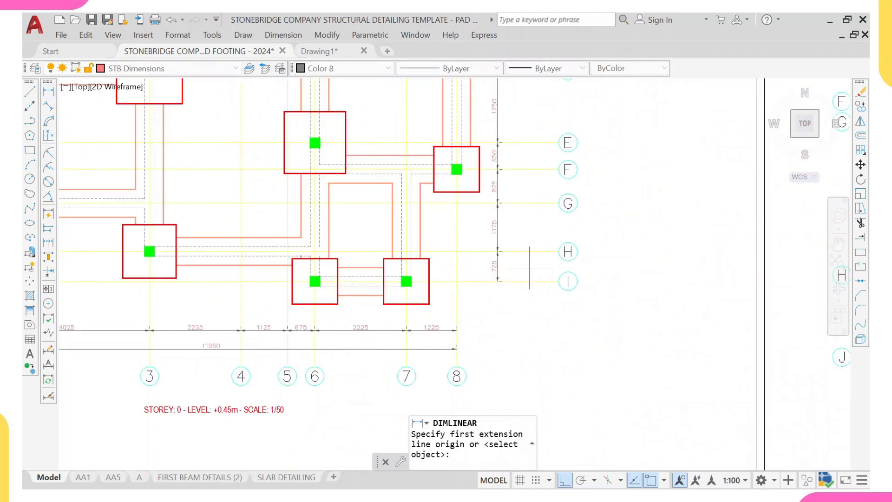
{"action": "left_click", "coordinate": [522, 281]}
{"action": "scroll", "coordinate": [521, 200], "scroll_direction": "down", "scroll_amount": 4}
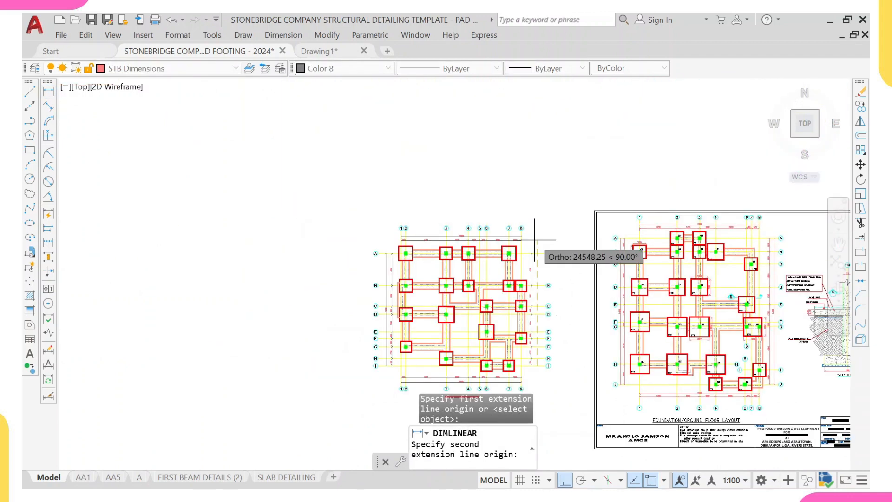
{"action": "scroll", "coordinate": [542, 261], "scroll_direction": "up", "scroll_amount": 3}
{"action": "scroll", "coordinate": [542, 282], "scroll_direction": "up", "scroll_amount": 5}
{"action": "left_click", "coordinate": [537, 235]}
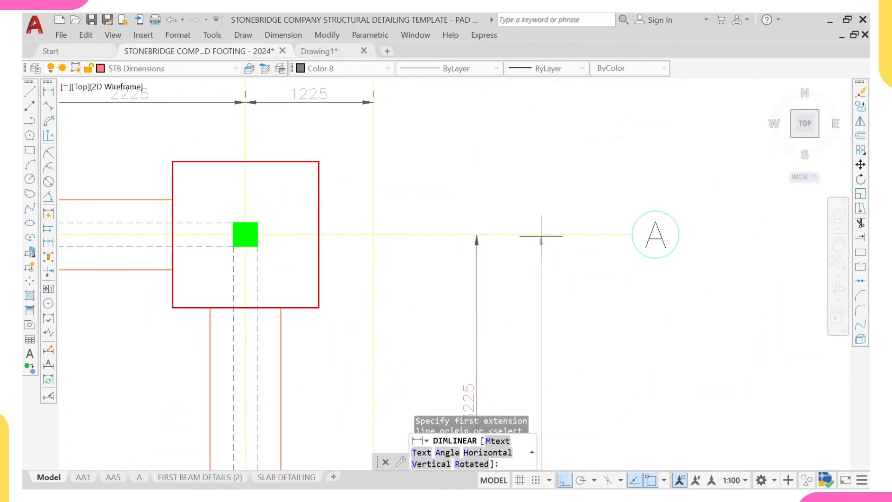
{"action": "left_click", "coordinate": [534, 229]}
{"action": "scroll", "coordinate": [539, 204], "scroll_direction": "down", "scroll_amount": 4}
{"action": "middle_click_drag", "start_coordinate": [552, 275], "coordinate": [511, 207]}
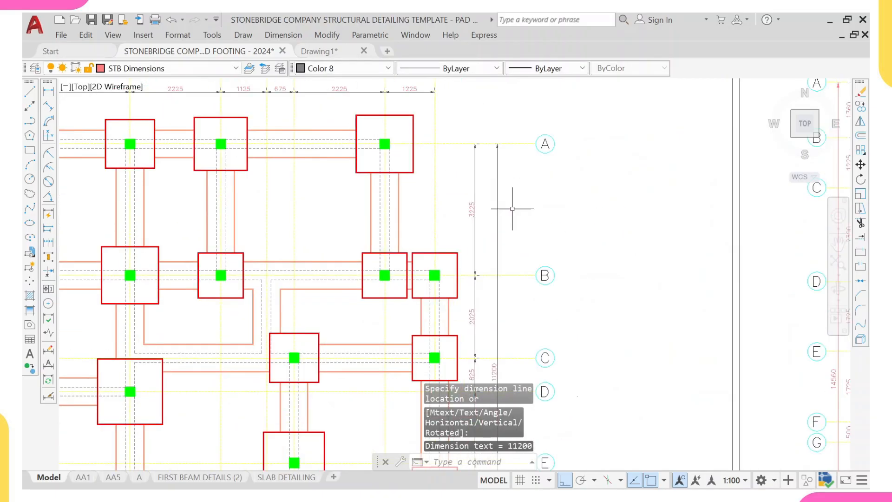
{"action": "key", "text": "Escape"}
- Match the right-side vertical dimensions to a template layout dimension using Match Properties
{"action": "scroll", "coordinate": [515, 218], "scroll_direction": "down", "scroll_amount": 5}
{"action": "scroll", "coordinate": [634, 247], "scroll_direction": "up", "scroll_amount": 4}
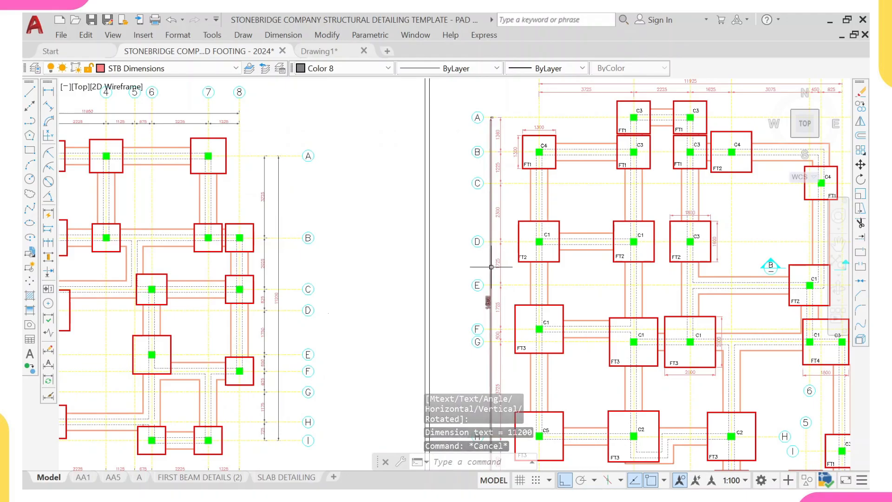
{"action": "left_click", "coordinate": [497, 263]}
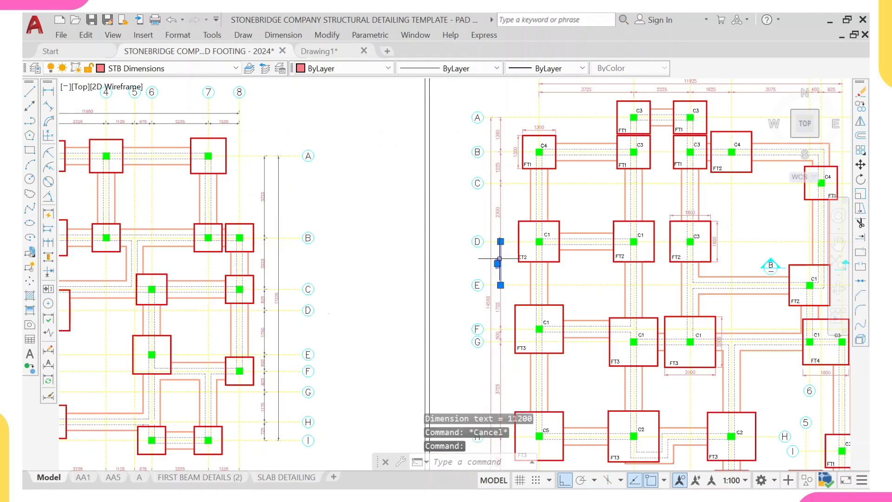
{"action": "type", "text": "MA"}
{"action": "key", "text": "Return"}
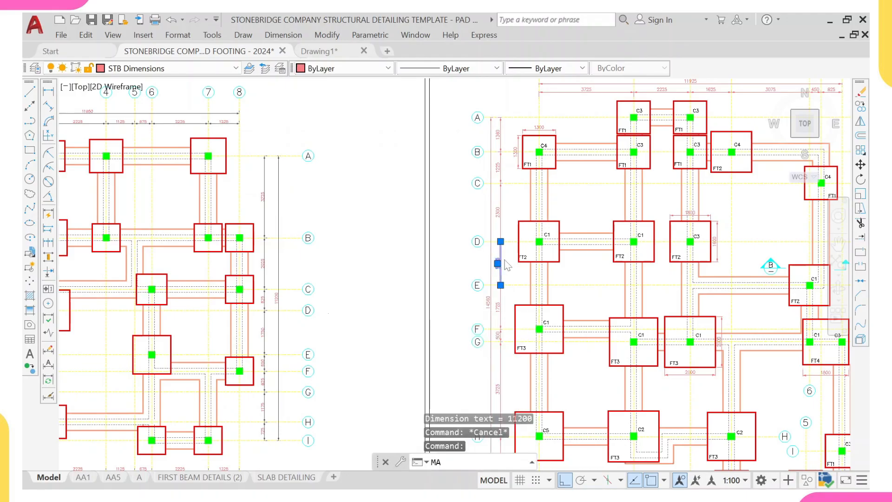
{"action": "scroll", "coordinate": [409, 191], "scroll_direction": "down", "scroll_amount": 2}
{"action": "scroll", "coordinate": [335, 172], "scroll_direction": "up", "scroll_amount": 3}
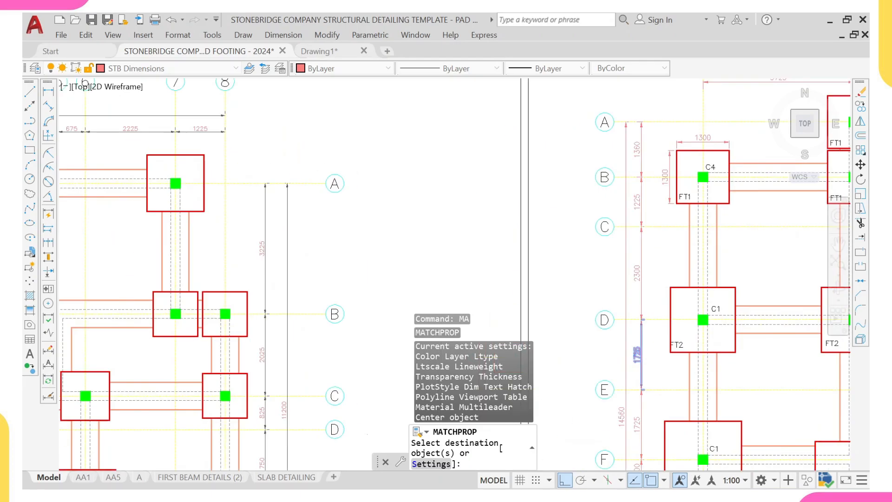
{"action": "left_click", "coordinate": [260, 142]}
{"action": "scroll", "coordinate": [283, 295], "scroll_direction": "down", "scroll_amount": 3}
{"action": "scroll", "coordinate": [298, 342], "scroll_direction": "up", "scroll_amount": 1}
{"action": "middle_click_drag", "start_coordinate": [298, 339], "coordinate": [357, 184]}
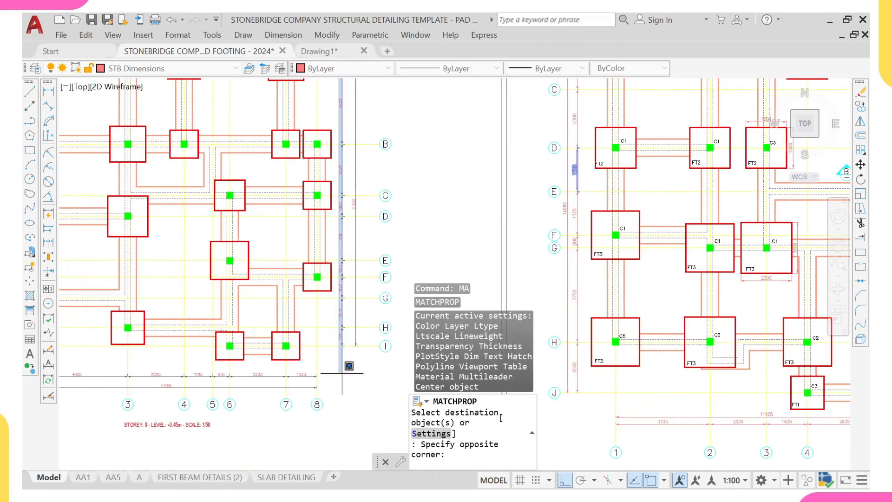
- Apply the matched dimension properties to the bottom horizontal dimension chain and overall dimension
{"action": "left_click", "coordinate": [365, 382]}
{"action": "middle_click_drag", "start_coordinate": [266, 373], "coordinate": [361, 305]}
{"action": "middle_click_drag", "start_coordinate": [196, 293], "coordinate": [242, 259]}
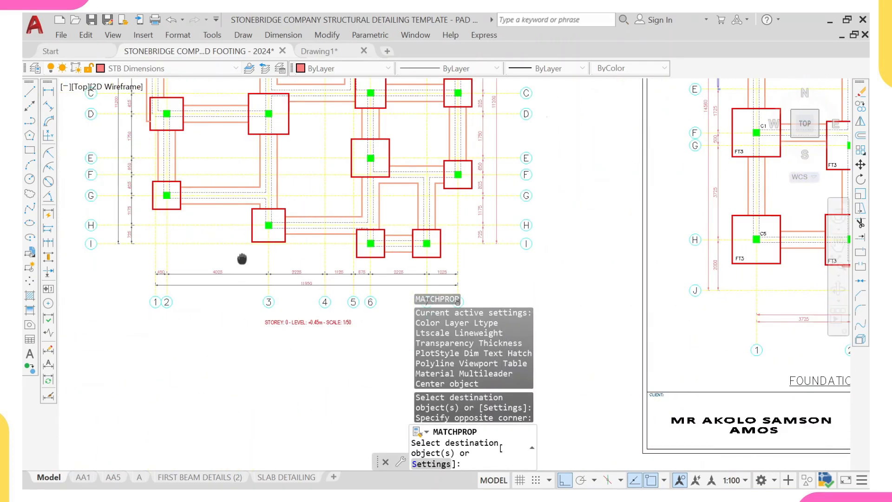
{"action": "left_click", "coordinate": [146, 265]}
{"action": "middle_click_drag", "start_coordinate": [398, 273], "coordinate": [344, 239]}
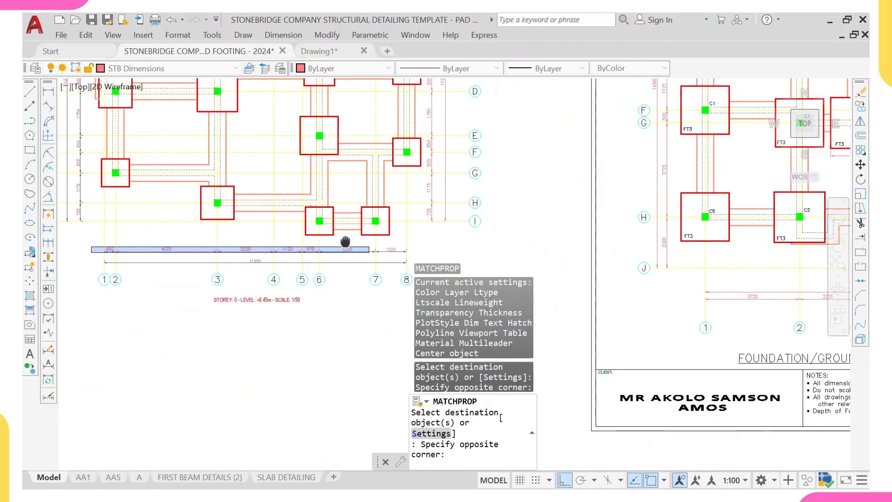
{"action": "left_click", "coordinate": [400, 224]}
{"action": "scroll", "coordinate": [399, 224], "scroll_direction": "down", "scroll_amount": 5}
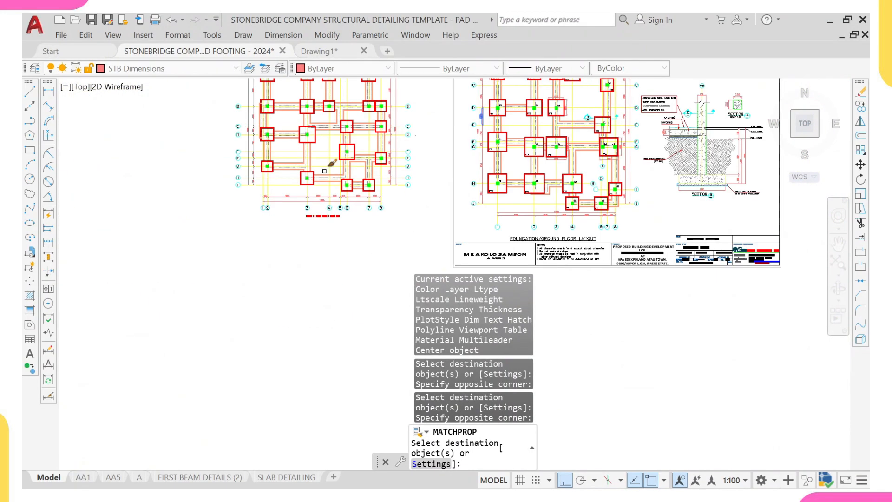
{"action": "middle_click_drag", "start_coordinate": [398, 228], "coordinate": [438, 265]}
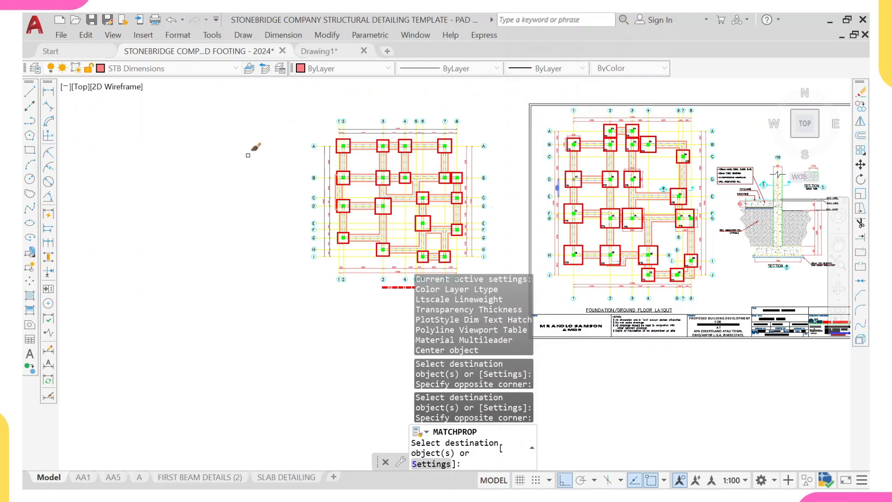
- Apply the matched dimension properties to the left-side vertical dimensions
{"action": "scroll", "coordinate": [339, 133], "scroll_direction": "up", "scroll_amount": 4}
{"action": "left_click", "coordinate": [338, 134]}
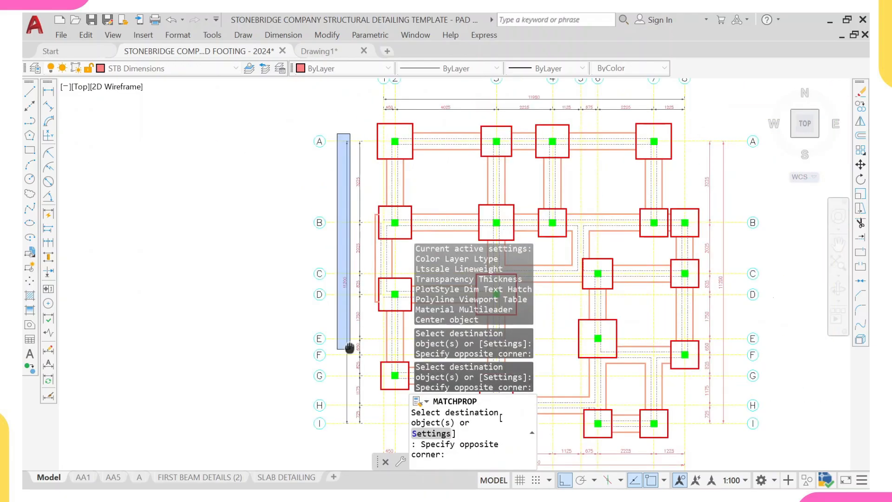
{"action": "middle_click_drag", "start_coordinate": [350, 349], "coordinate": [340, 191]}
{"action": "scroll", "coordinate": [358, 309], "scroll_direction": "up", "scroll_amount": 4}
{"action": "left_click", "coordinate": [366, 275]}
{"action": "scroll", "coordinate": [367, 228], "scroll_direction": "down", "scroll_amount": 8}
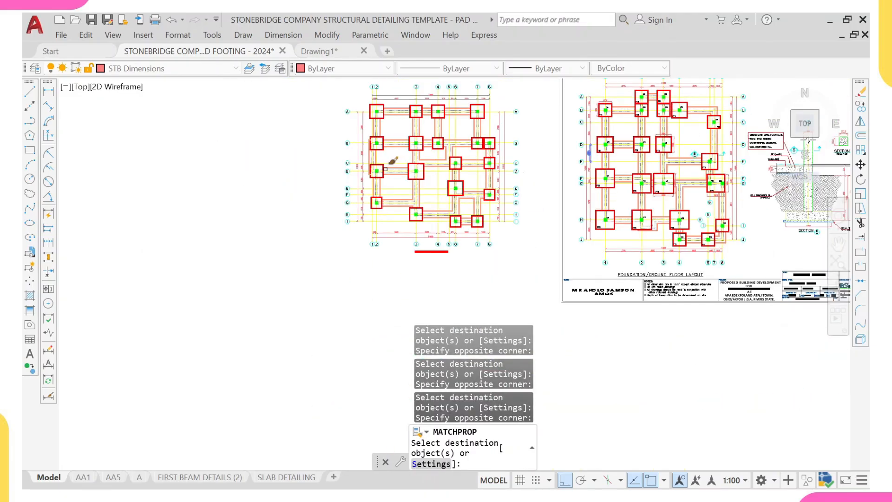
- Apply the matched dimension properties to the top horizontal dimensions and finish Match Properties
{"action": "scroll", "coordinate": [435, 203], "scroll_direction": "up", "scroll_amount": 4}
{"action": "middle_click_drag", "start_coordinate": [385, 183], "coordinate": [291, 211]}
{"action": "scroll", "coordinate": [292, 210], "scroll_direction": "up", "scroll_amount": 4}
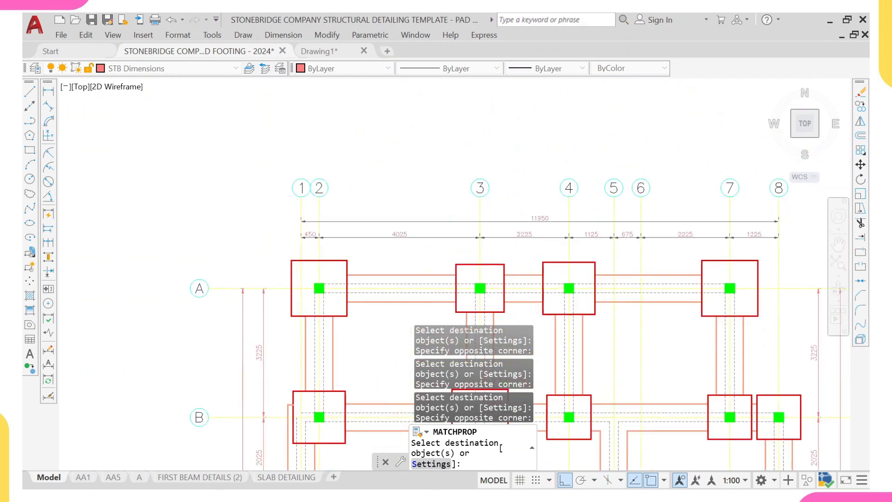
{"action": "left_click", "coordinate": [291, 211]}
{"action": "scroll", "coordinate": [366, 246], "scroll_direction": "down", "scroll_amount": 4}
{"action": "middle_click_drag", "start_coordinate": [514, 254], "coordinate": [456, 242]}
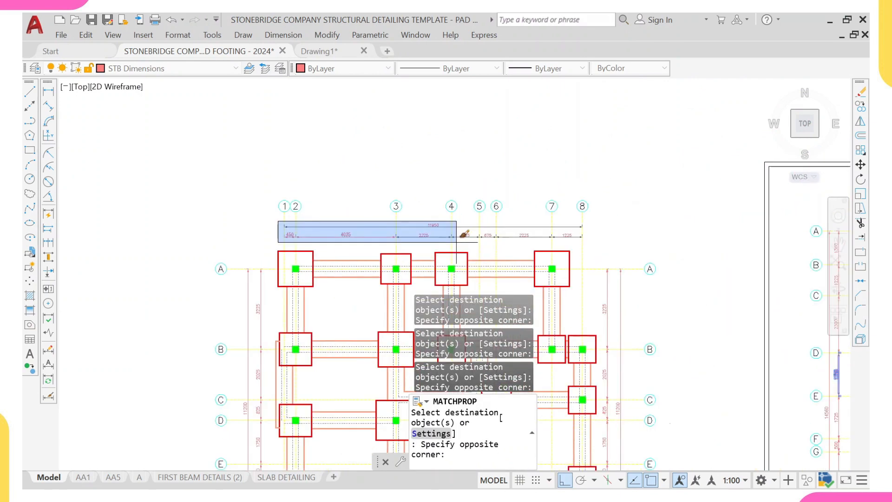
{"action": "scroll", "coordinate": [604, 218], "scroll_direction": "up", "scroll_amount": 2}
{"action": "left_click", "coordinate": [597, 251]}
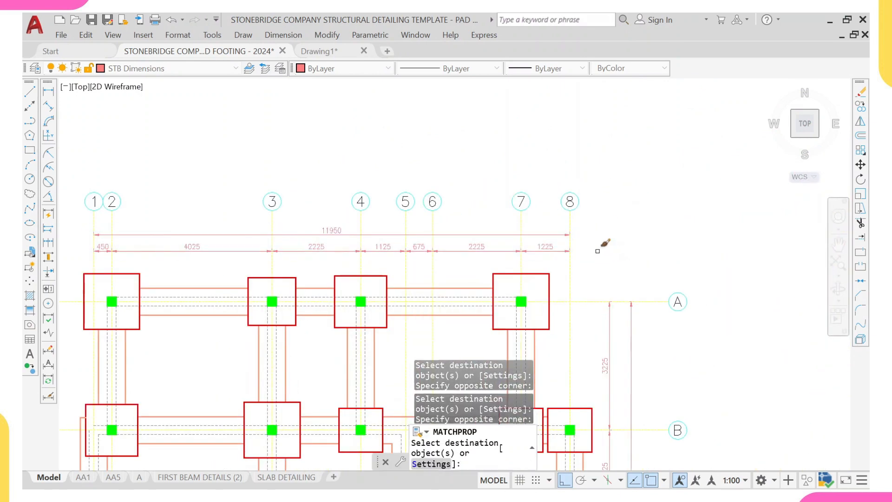
{"action": "scroll", "coordinate": [598, 250], "scroll_direction": "down", "scroll_amount": 3}
{"action": "middle_click_drag", "start_coordinate": [555, 270], "coordinate": [439, 278]}
{"action": "key", "text": "Escape"}
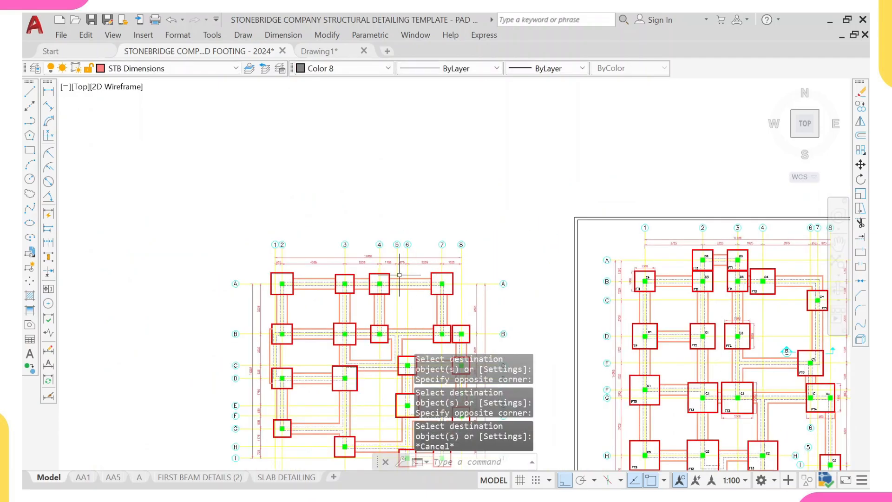
- Examine the column and footing labels on the template's foundation layout
{"action": "middle_click_drag", "start_coordinate": [360, 279], "coordinate": [324, 219]}
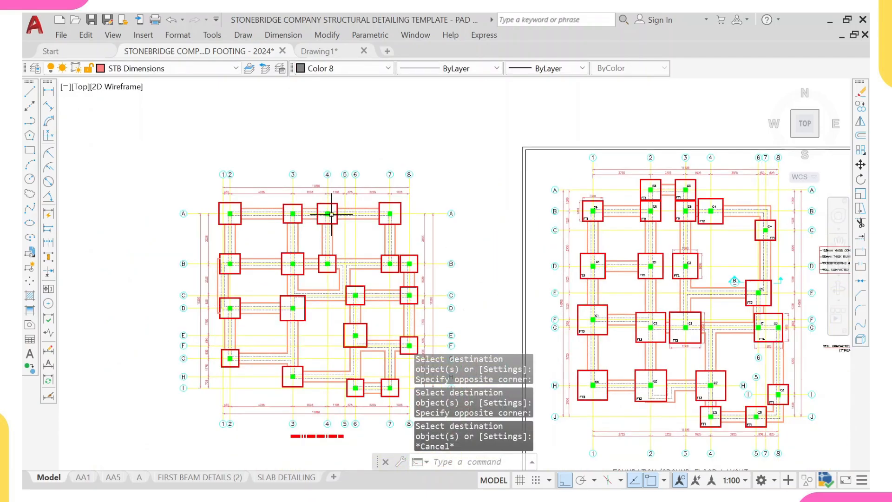
{"action": "scroll", "coordinate": [539, 214], "scroll_direction": "up", "scroll_amount": 8}
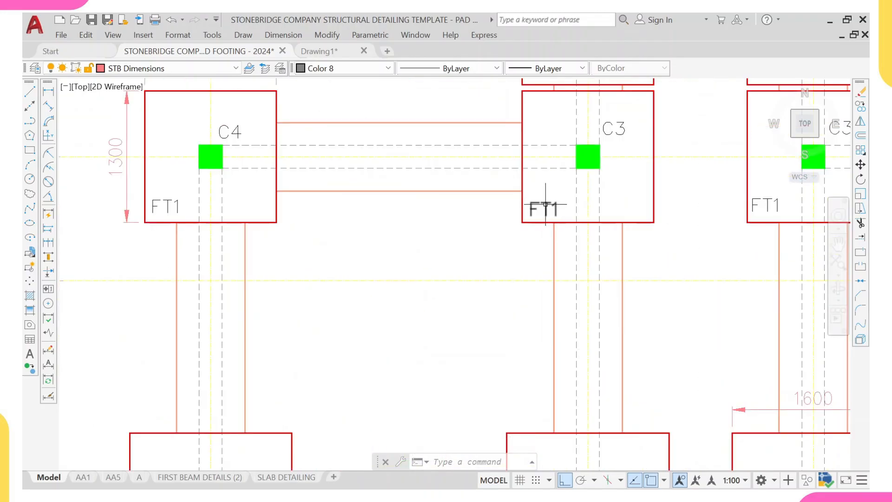
{"action": "scroll", "coordinate": [173, 215], "scroll_direction": "down", "scroll_amount": 6}
{"action": "scroll", "coordinate": [210, 319], "scroll_direction": "down", "scroll_amount": 8}
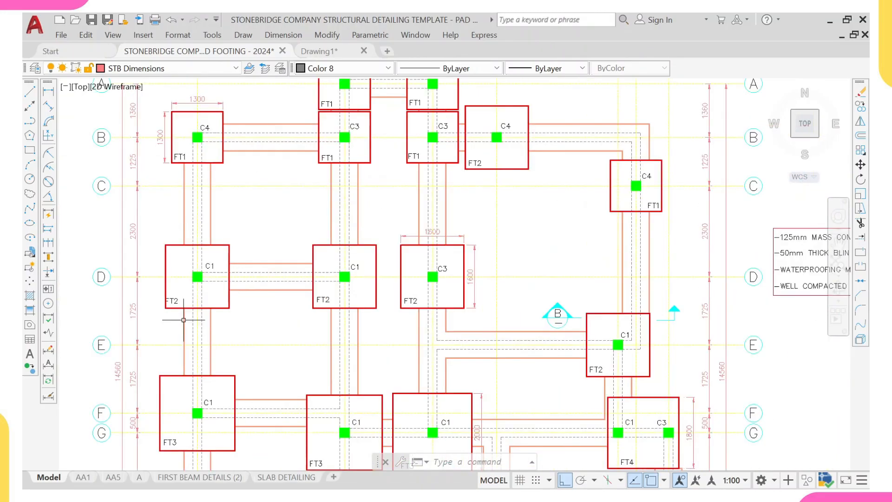
{"action": "scroll", "coordinate": [246, 282], "scroll_direction": "up", "scroll_amount": 5}
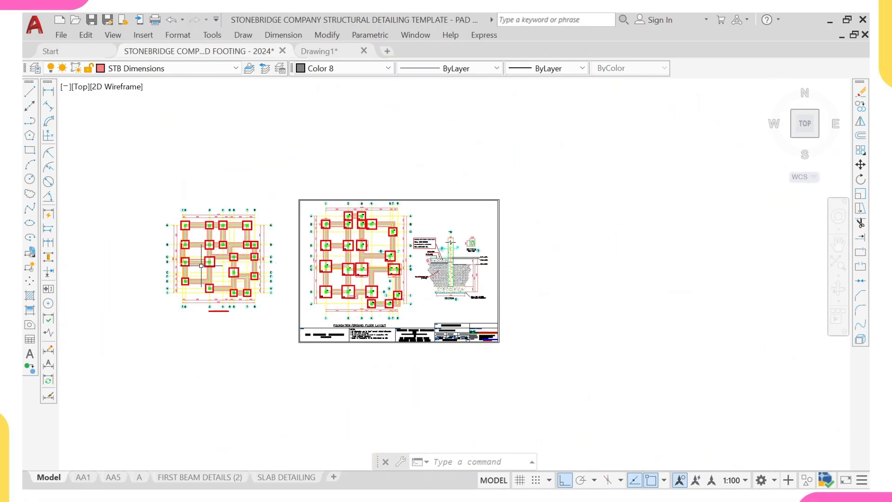
{"action": "scroll", "coordinate": [484, 173], "scroll_direction": "up", "scroll_amount": 4}
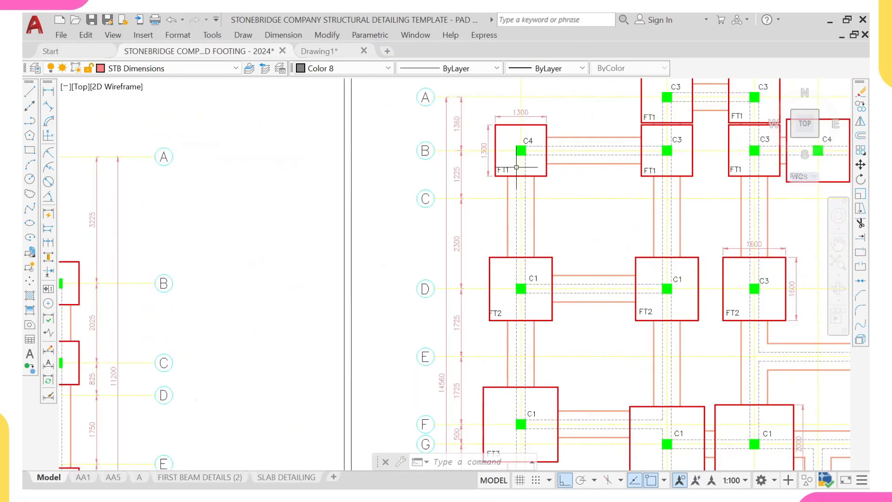
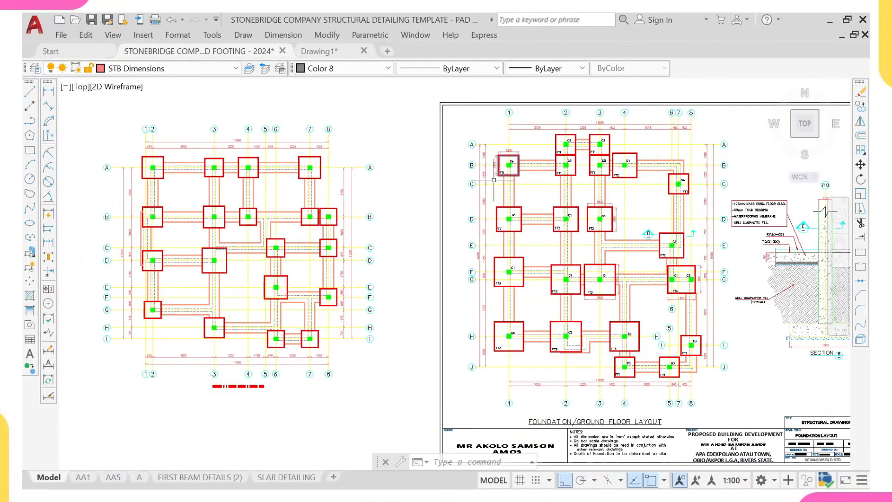
- Copy the FT1 footing label from the template layout to the clipboard
{"action": "scroll", "coordinate": [492, 179], "scroll_direction": "down", "scroll_amount": 2}
{"action": "scroll", "coordinate": [492, 171], "scroll_direction": "up", "scroll_amount": 5}
{"action": "scroll", "coordinate": [501, 205], "scroll_direction": "up", "scroll_amount": 4}
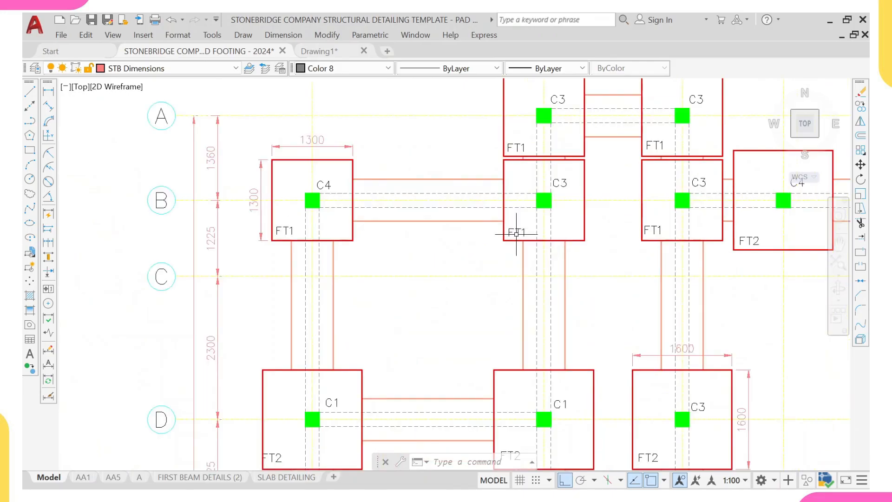
{"action": "left_click", "coordinate": [515, 228]}
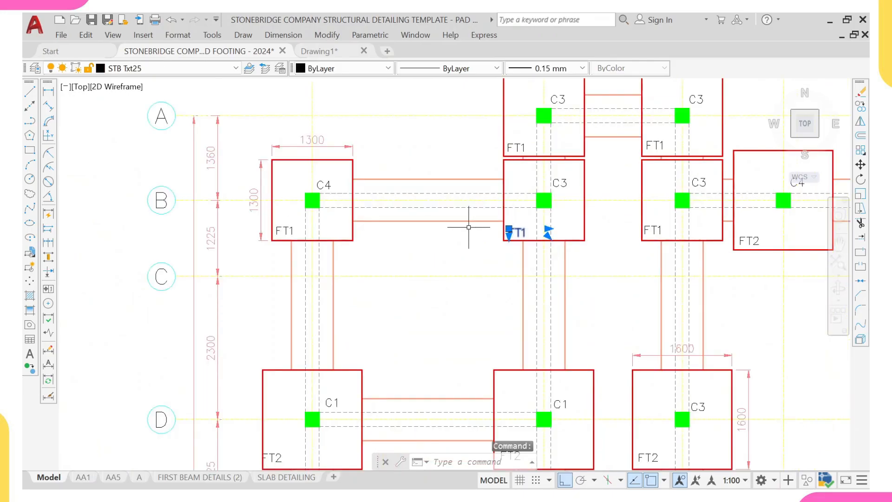
{"action": "key", "text": "ctrl+c"}
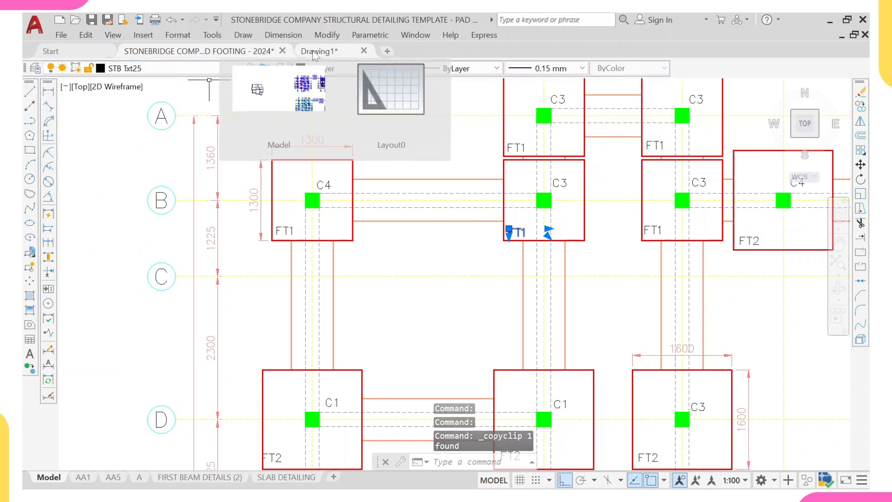
- Switch to the ProtaStructure drawing and paste the FT1 label inside footing 1C7
{"action": "left_click", "coordinate": [314, 52]}
{"action": "scroll", "coordinate": [313, 126], "scroll_direction": "down", "scroll_amount": 3}
{"action": "scroll", "coordinate": [320, 179], "scroll_direction": "up", "scroll_amount": 4}
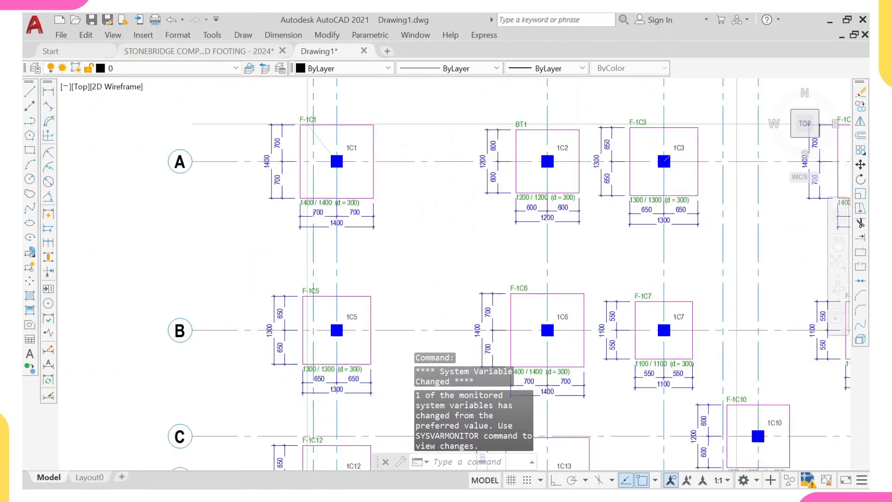
{"action": "scroll", "coordinate": [343, 201], "scroll_direction": "down", "scroll_amount": 3}
{"action": "middle_click_drag", "start_coordinate": [470, 209], "coordinate": [412, 182]}
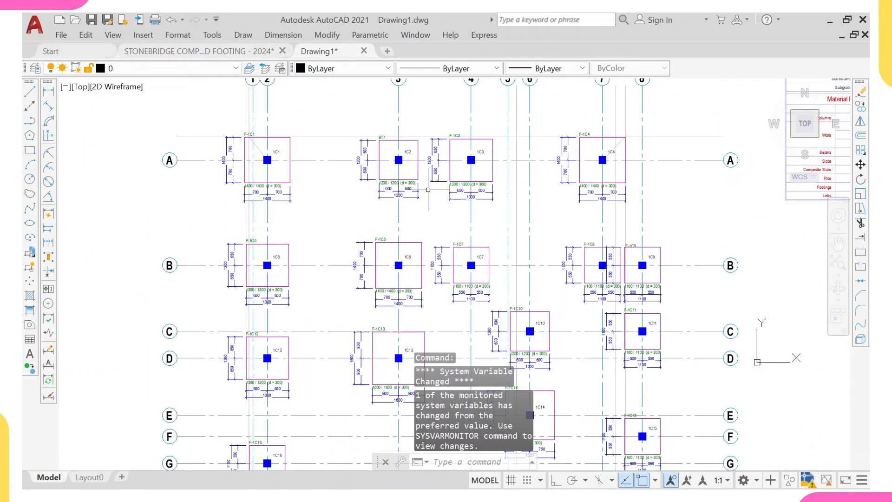
{"action": "middle_click_drag", "start_coordinate": [446, 244], "coordinate": [412, 174]}
{"action": "scroll", "coordinate": [427, 220], "scroll_direction": "up", "scroll_amount": 2}
{"action": "scroll", "coordinate": [426, 220], "scroll_direction": "down", "scroll_amount": 2}
{"action": "middle_click_drag", "start_coordinate": [416, 214], "coordinate": [414, 213]}
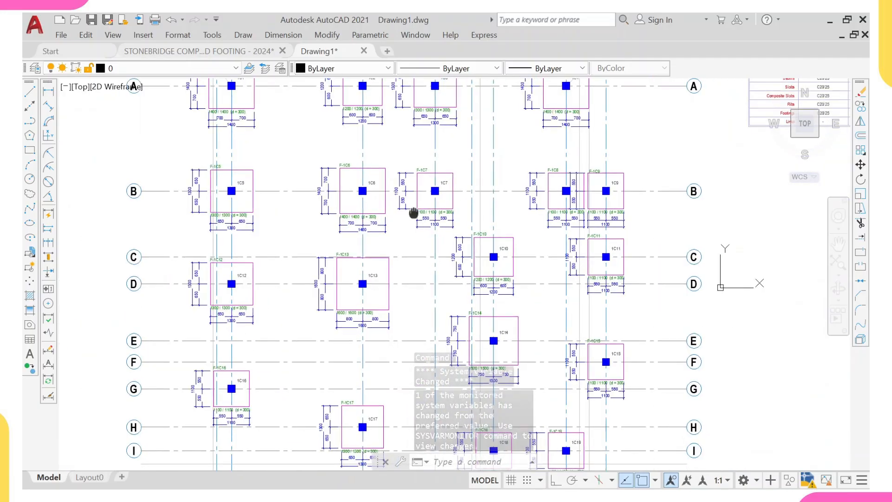
{"action": "middle_click_drag", "start_coordinate": [423, 273], "coordinate": [386, 188]}
{"action": "scroll", "coordinate": [395, 138], "scroll_direction": "up", "scroll_amount": 4}
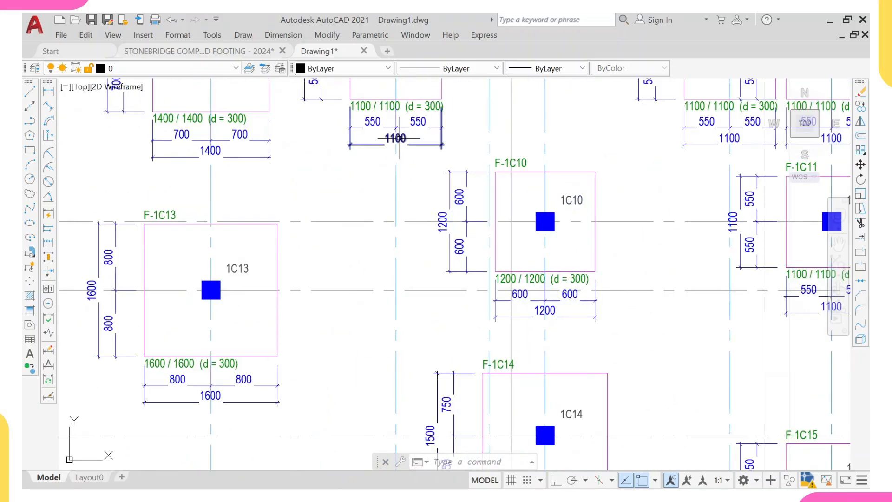
{"action": "scroll", "coordinate": [395, 138], "scroll_direction": "down", "scroll_amount": 7}
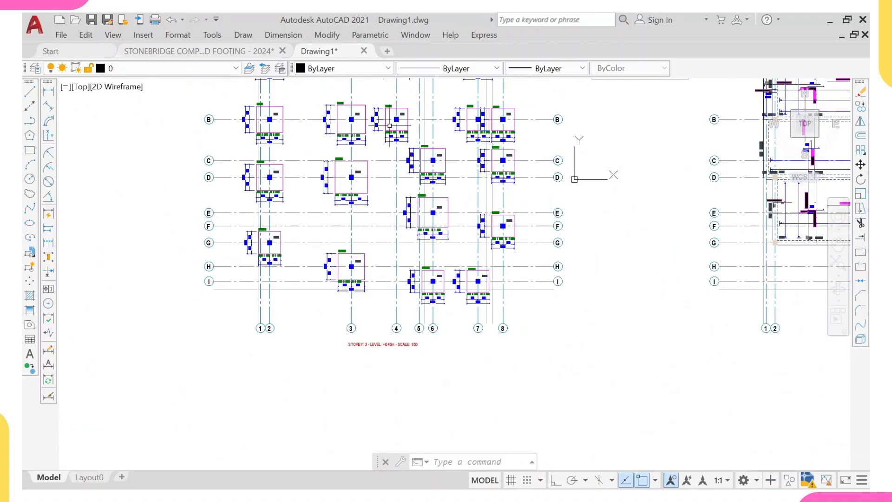
{"action": "scroll", "coordinate": [390, 126], "scroll_direction": "up", "scroll_amount": 10}
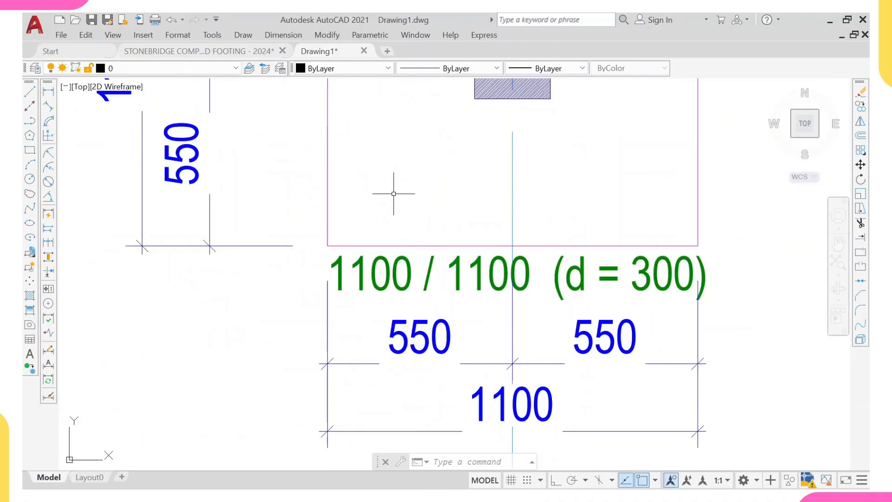
{"action": "key", "text": "ctrl+v"}
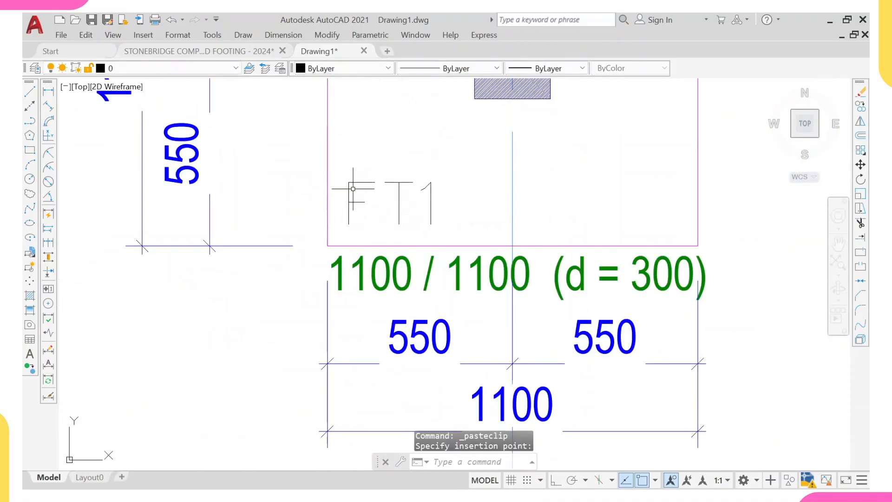
{"action": "scroll", "coordinate": [353, 198], "scroll_direction": "down", "scroll_amount": 4}
{"action": "scroll", "coordinate": [377, 197], "scroll_direction": "up", "scroll_amount": 4}
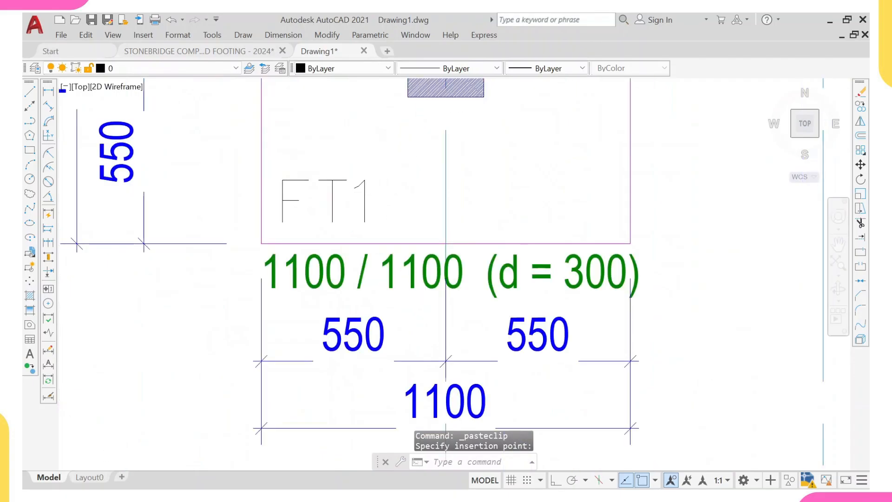
{"action": "scroll", "coordinate": [375, 193], "scroll_direction": "down", "scroll_amount": 2}
{"action": "left_click", "coordinate": [374, 194]}
- Copy the pasted FT1 label into the 1100 mm footings 1C8 and 1C9
{"action": "left_click", "coordinate": [376, 198]}
{"action": "left_click", "coordinate": [313, 176]}
{"action": "type", "text": "c"}
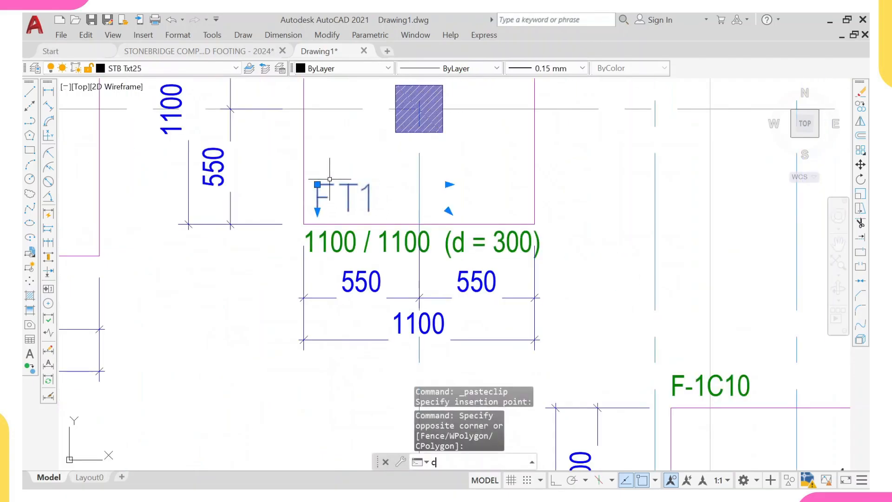
{"action": "type", "text": "o"}
{"action": "key", "text": "Return"}
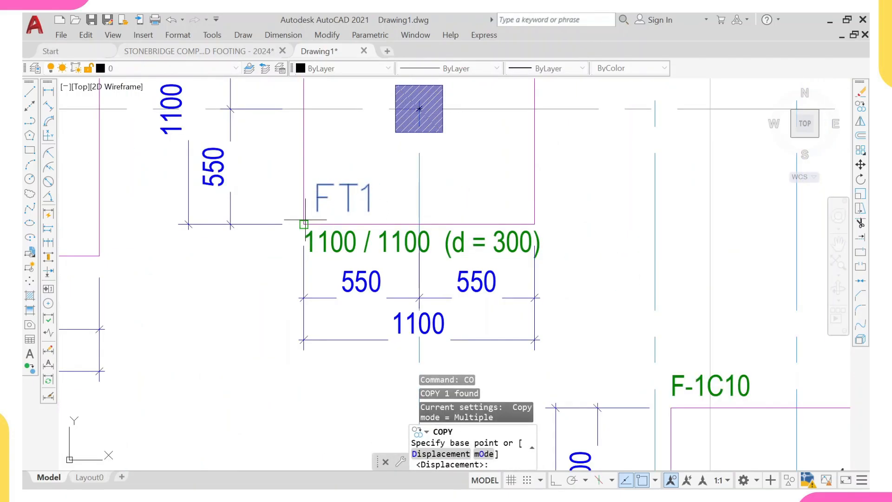
{"action": "left_click", "coordinate": [303, 224]}
{"action": "scroll", "coordinate": [319, 199], "scroll_direction": "down", "scroll_amount": 4}
{"action": "scroll", "coordinate": [348, 211], "scroll_direction": "down", "scroll_amount": 2}
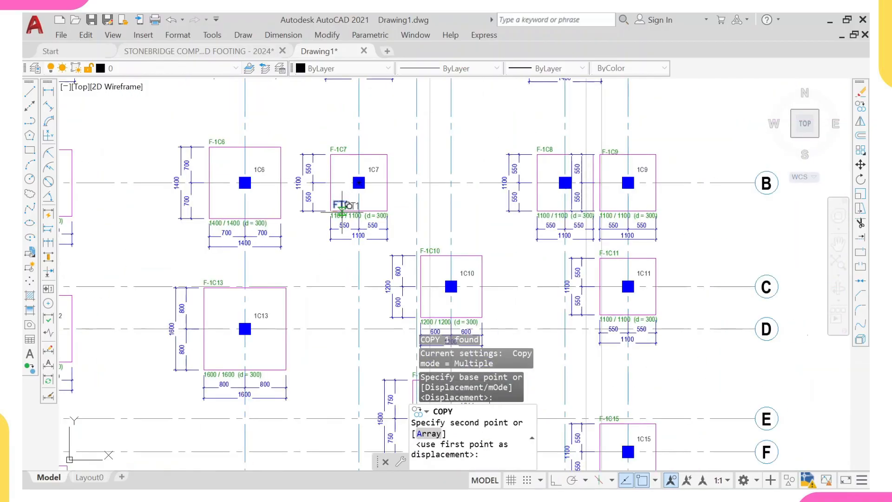
{"action": "scroll", "coordinate": [360, 234], "scroll_direction": "up", "scroll_amount": 2}
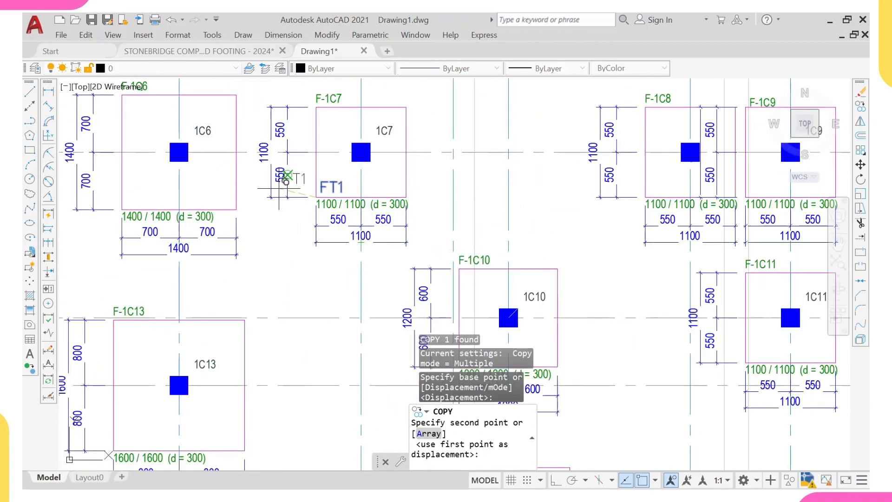
{"action": "scroll", "coordinate": [285, 181], "scroll_direction": "down", "scroll_amount": 3}
{"action": "scroll", "coordinate": [190, 184], "scroll_direction": "up", "scroll_amount": 3}
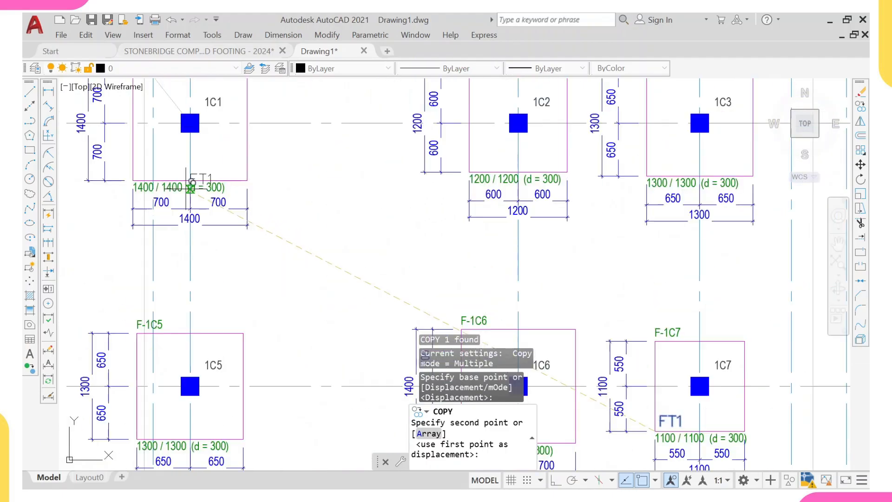
{"action": "scroll", "coordinate": [190, 187], "scroll_direction": "down", "scroll_amount": 2}
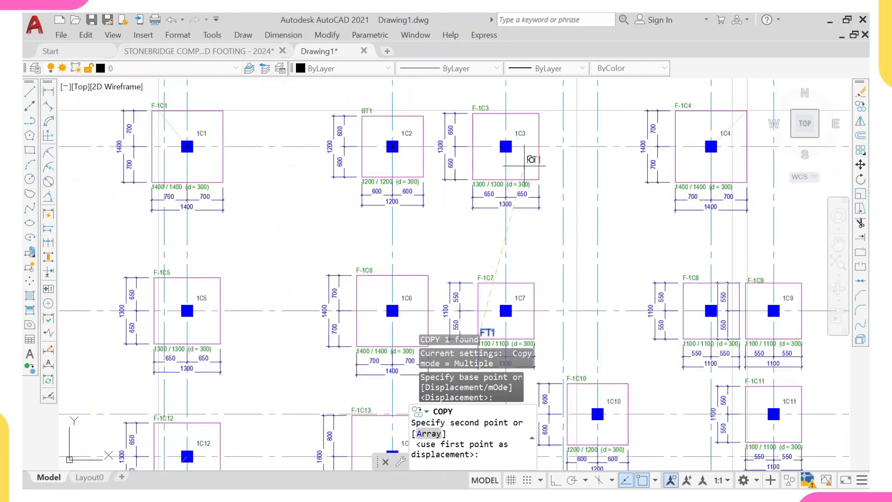
{"action": "middle_click_drag", "start_coordinate": [524, 165], "coordinate": [469, 170]}
{"action": "scroll", "coordinate": [601, 247], "scroll_direction": "down", "scroll_amount": 2}
{"action": "scroll", "coordinate": [590, 242], "scroll_direction": "up", "scroll_amount": 4}
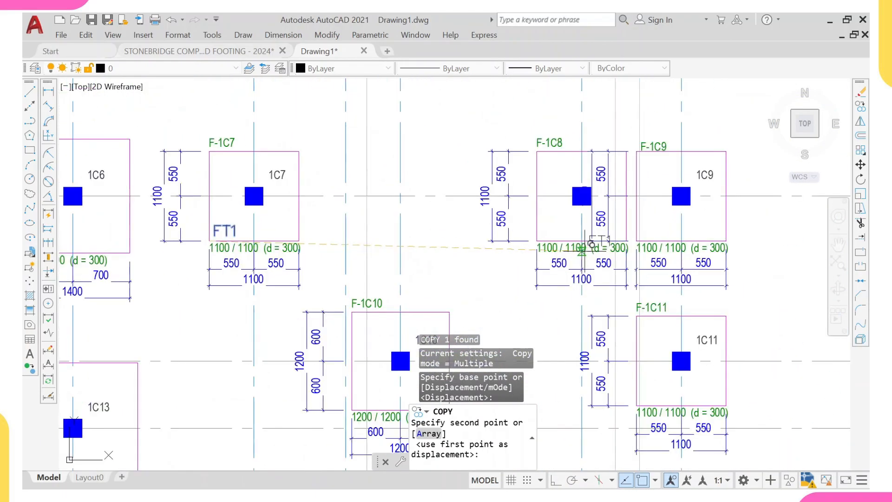
{"action": "scroll", "coordinate": [548, 240], "scroll_direction": "up", "scroll_amount": 4}
{"action": "left_click", "coordinate": [540, 214]}
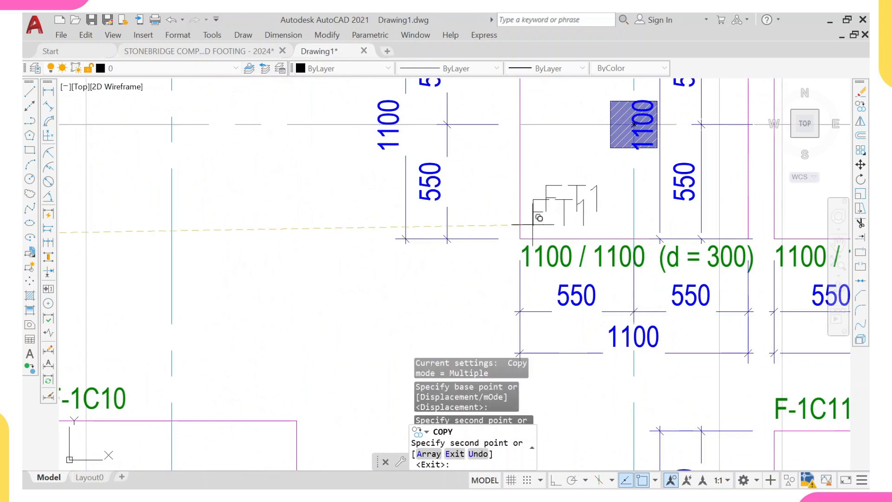
{"action": "scroll", "coordinate": [591, 220], "scroll_direction": "down", "scroll_amount": 7}
{"action": "scroll", "coordinate": [591, 220], "scroll_direction": "up", "scroll_amount": 6}
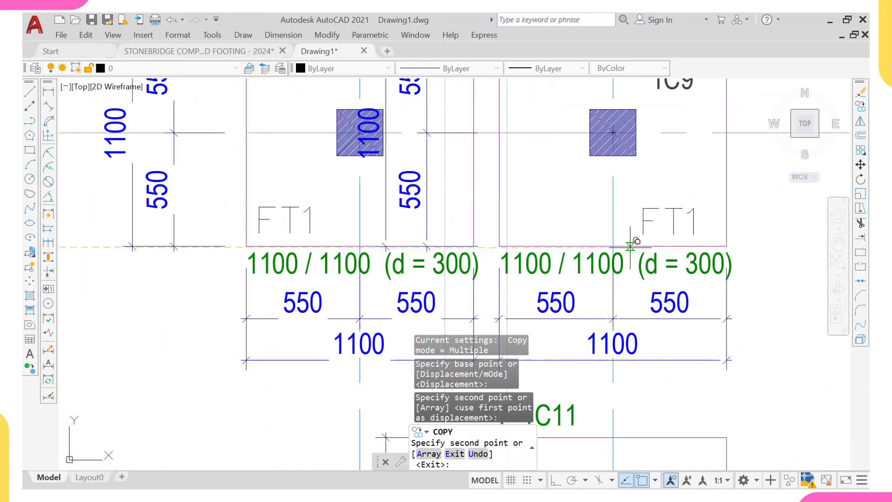
{"action": "left_click", "coordinate": [647, 246]}
- Copy the FT1 label into footings 1C11 and 1C15
{"action": "scroll", "coordinate": [585, 238], "scroll_direction": "down", "scroll_amount": 6}
{"action": "middle_click_drag", "start_coordinate": [541, 267], "coordinate": [554, 240]}
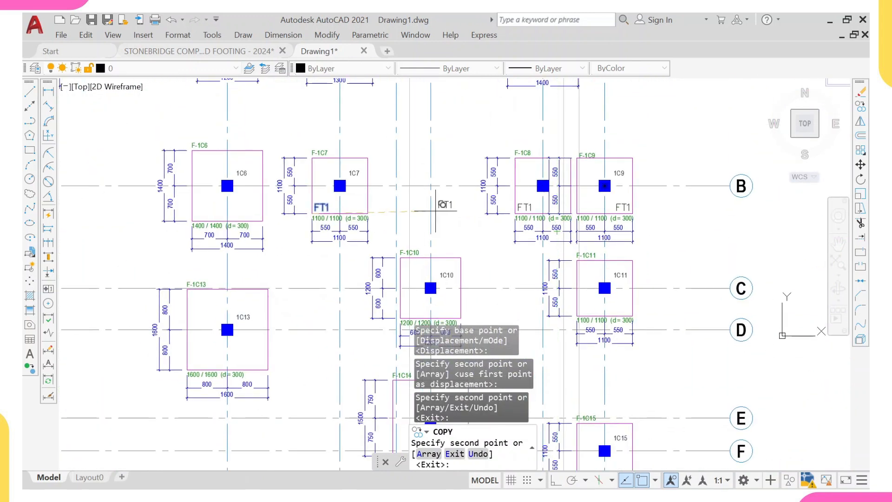
{"action": "scroll", "coordinate": [353, 235], "scroll_direction": "up", "scroll_amount": 3}
{"action": "scroll", "coordinate": [362, 223], "scroll_direction": "down", "scroll_amount": 5}
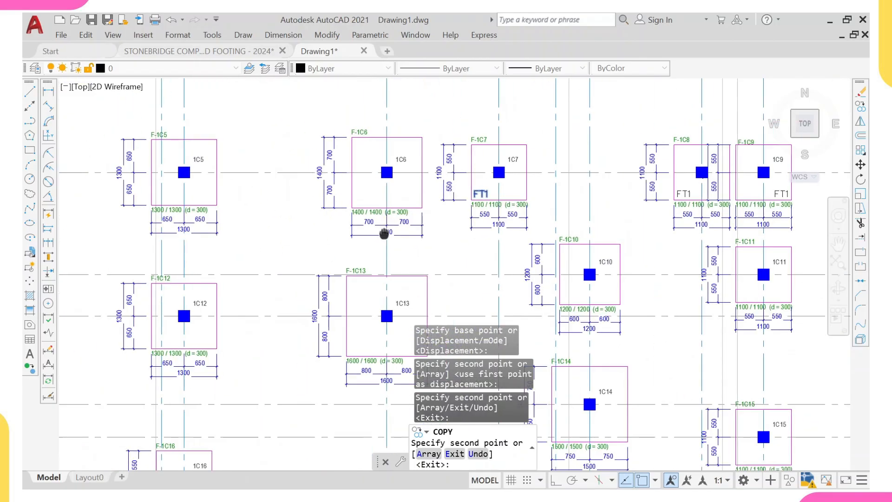
{"action": "middle_click_drag", "start_coordinate": [264, 296], "coordinate": [256, 244]}
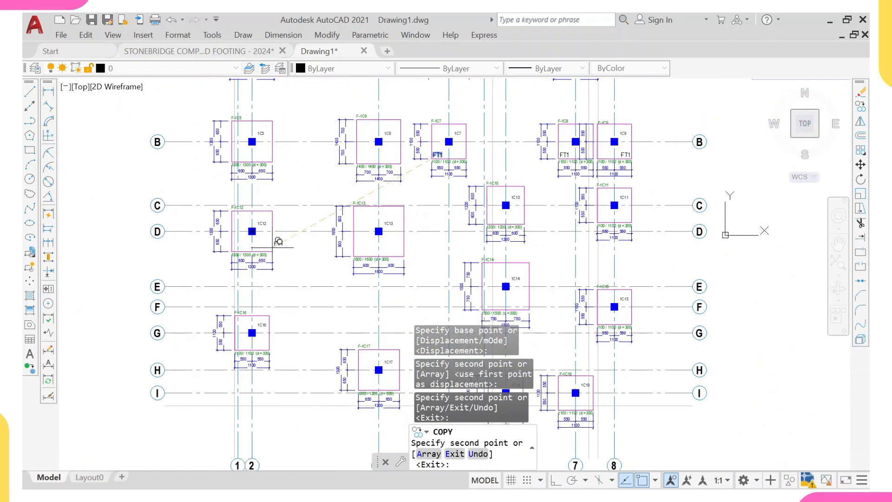
{"action": "scroll", "coordinate": [448, 249], "scroll_direction": "up", "scroll_amount": 2}
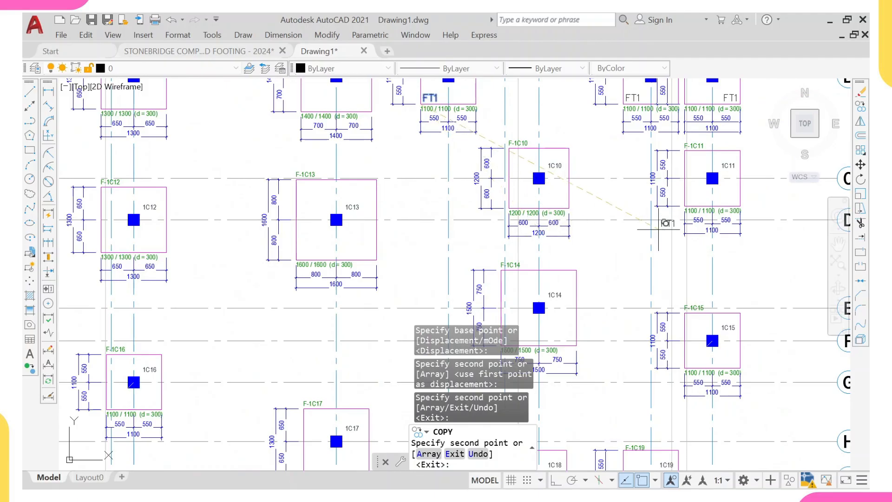
{"action": "scroll", "coordinate": [659, 223], "scroll_direction": "up", "scroll_amount": 6}
{"action": "scroll", "coordinate": [636, 185], "scroll_direction": "down", "scroll_amount": 3}
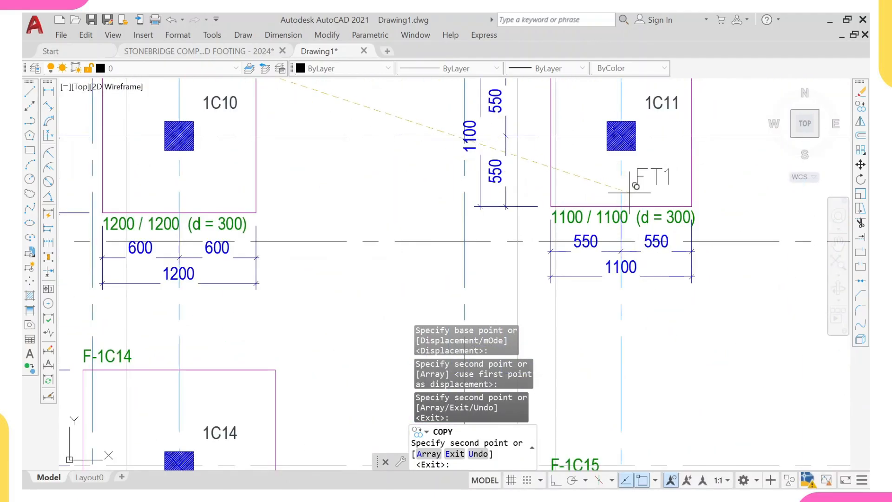
{"action": "scroll", "coordinate": [636, 186], "scroll_direction": "up", "scroll_amount": 2}
{"action": "left_click", "coordinate": [647, 218]}
{"action": "scroll", "coordinate": [622, 216], "scroll_direction": "down", "scroll_amount": 6}
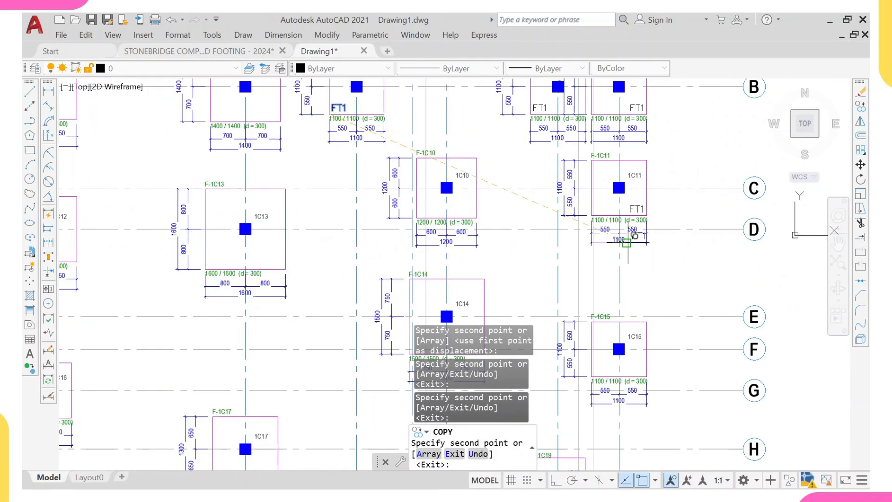
{"action": "middle_click_drag", "start_coordinate": [624, 264], "coordinate": [612, 178]}
{"action": "scroll", "coordinate": [603, 298], "scroll_direction": "up", "scroll_amount": 2}
{"action": "scroll", "coordinate": [614, 283], "scroll_direction": "up", "scroll_amount": 2}
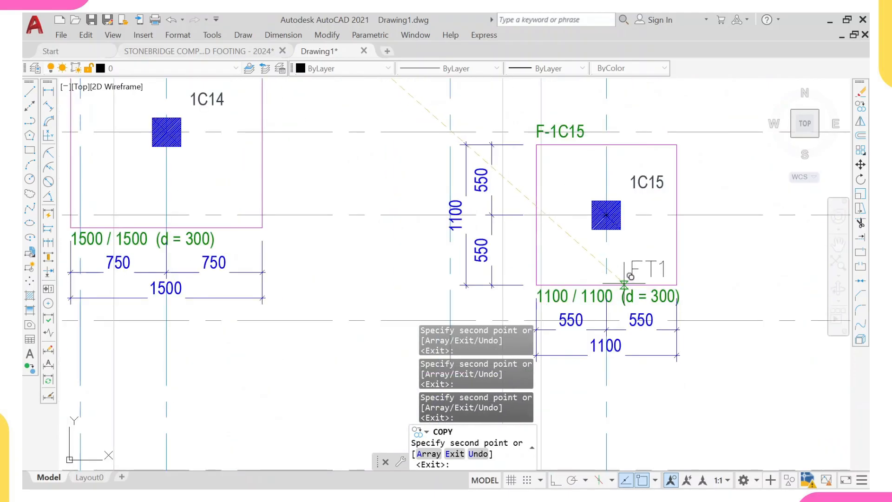
{"action": "left_click", "coordinate": [643, 269]}
- Copy the FT1 label into footings 1C16, 1C18 and 1C19
{"action": "scroll", "coordinate": [593, 251], "scroll_direction": "down", "scroll_amount": 4}
{"action": "scroll", "coordinate": [476, 256], "scroll_direction": "up", "scroll_amount": 2}
{"action": "scroll", "coordinate": [418, 248], "scroll_direction": "down", "scroll_amount": 2}
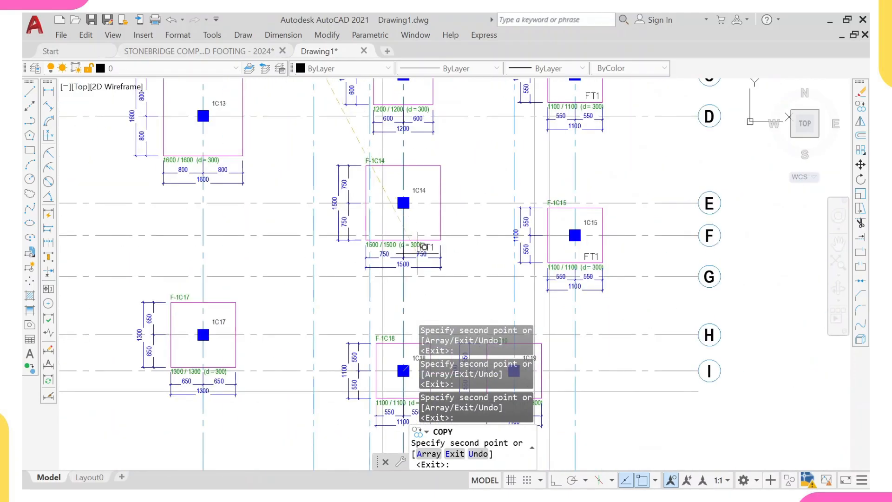
{"action": "middle_click_drag", "start_coordinate": [360, 254], "coordinate": [361, 238]}
{"action": "scroll", "coordinate": [361, 238], "scroll_direction": "down", "scroll_amount": 2}
{"action": "mouse_move", "coordinate": [313, 274]}
{"action": "middle_mouse_down"}
{"action": "mouse_move", "coordinate": [347, 251]}
{"action": "mouse_move", "coordinate": [363, 255]}
{"action": "middle_mouse_up"}
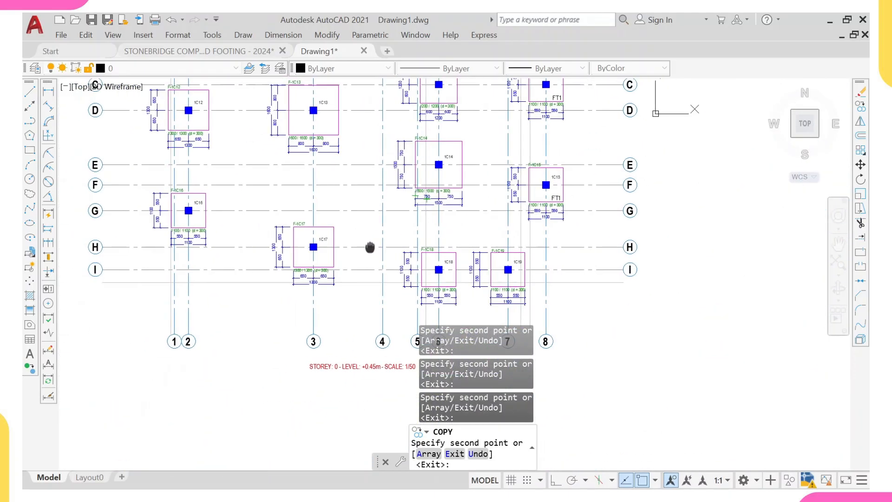
{"action": "scroll", "coordinate": [200, 241], "scroll_direction": "up", "scroll_amount": 3}
{"action": "scroll", "coordinate": [205, 234], "scroll_direction": "up", "scroll_amount": 2}
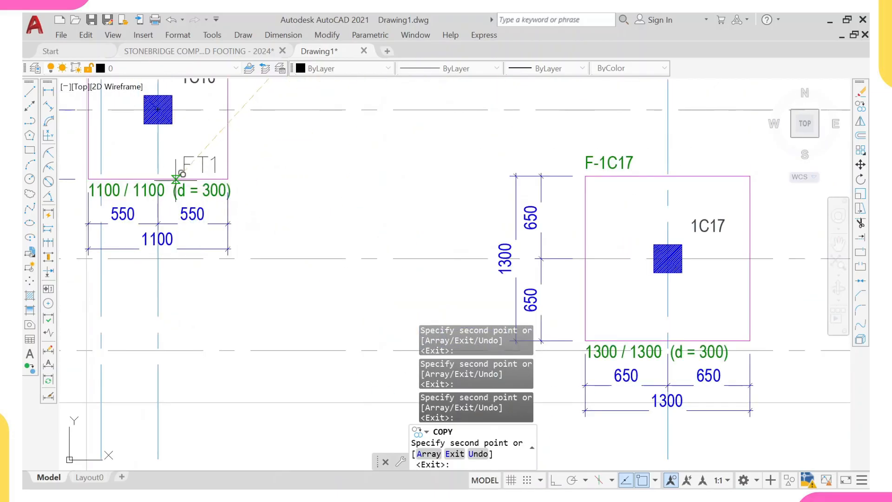
{"action": "scroll", "coordinate": [183, 155], "scroll_direction": "down", "scroll_amount": 4}
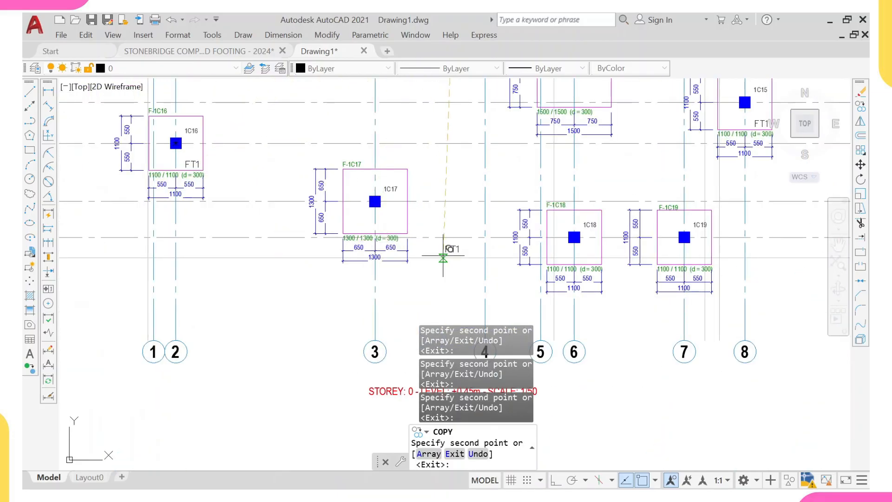
{"action": "middle_click_drag", "start_coordinate": [517, 263], "coordinate": [425, 214]}
{"action": "scroll", "coordinate": [465, 214], "scroll_direction": "up", "scroll_amount": 5}
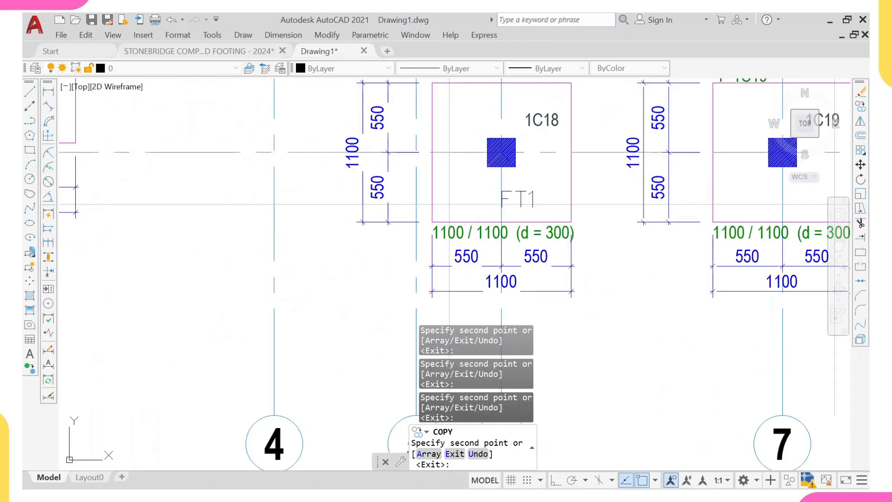
{"action": "scroll", "coordinate": [519, 212], "scroll_direction": "down", "scroll_amount": 3}
{"action": "scroll", "coordinate": [521, 207], "scroll_direction": "up", "scroll_amount": 4}
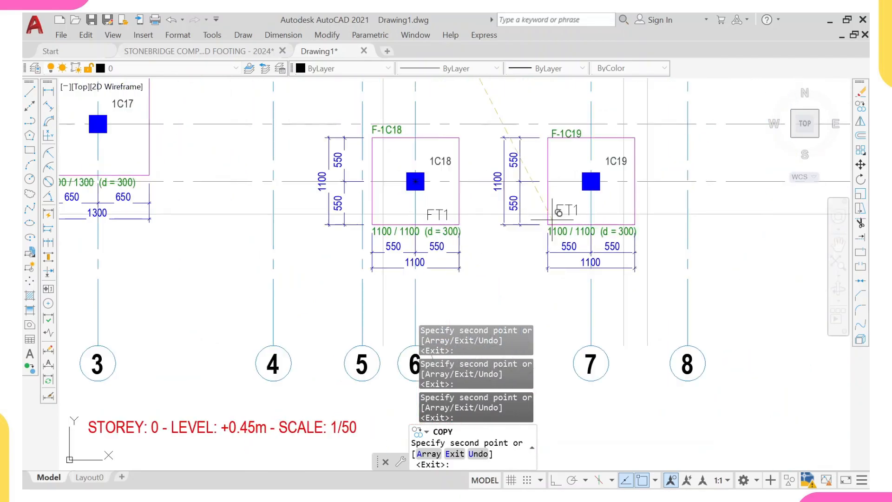
{"action": "scroll", "coordinate": [609, 230], "scroll_direction": "down", "scroll_amount": 8}
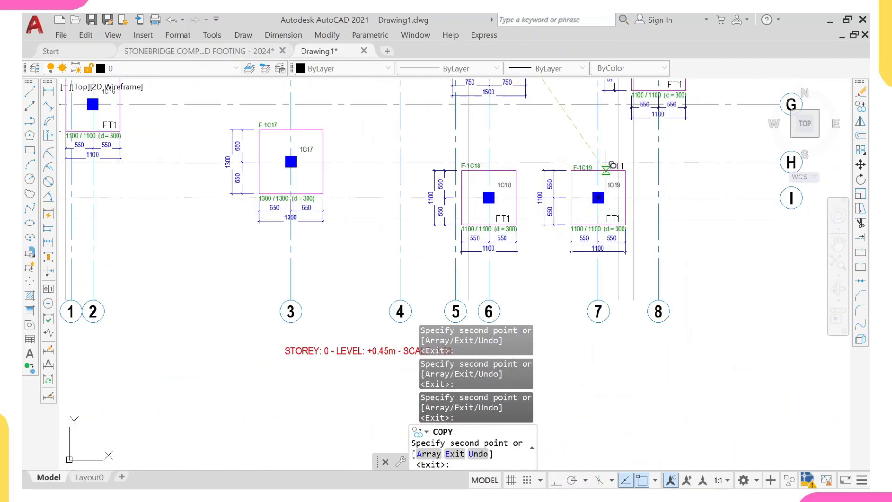
{"action": "middle_click_drag", "start_coordinate": [497, 114], "coordinate": [480, 197]}
{"action": "scroll", "coordinate": [480, 198], "scroll_direction": "up", "scroll_amount": 5}
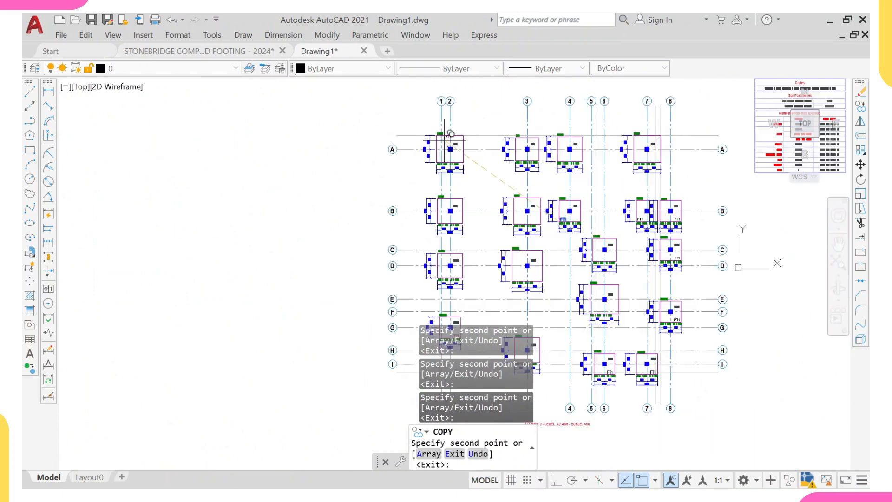
- Change the copied label in footing 1C2 to FT2
{"action": "scroll", "coordinate": [632, 163], "scroll_direction": "up", "scroll_amount": 6}
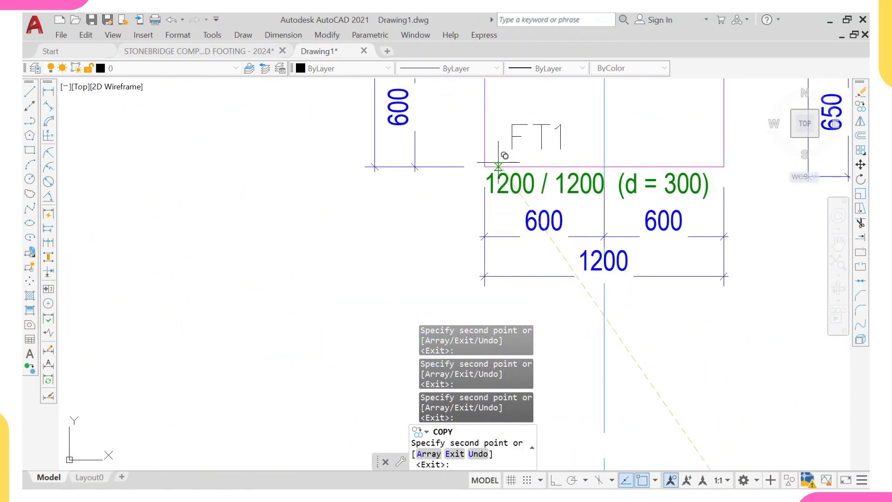
{"action": "key", "text": "Escape"}
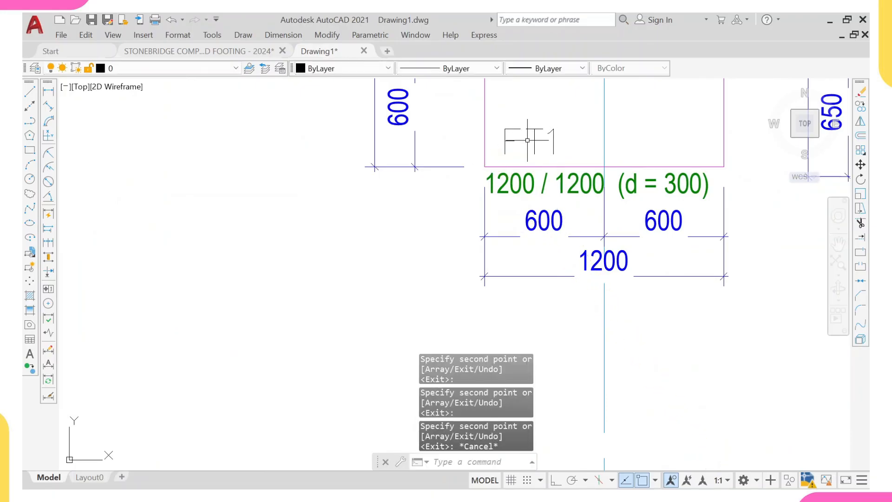
{"action": "left_click", "coordinate": [533, 137]}
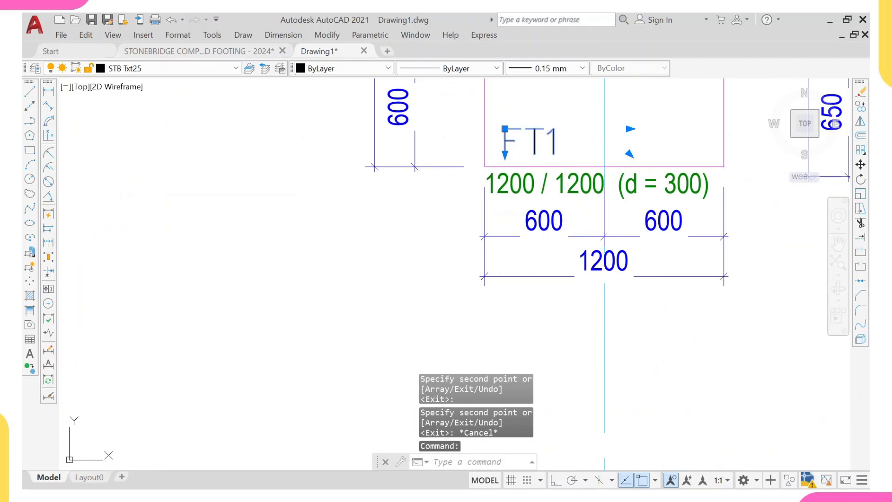
{"action": "double_click", "coordinate": [533, 139]}
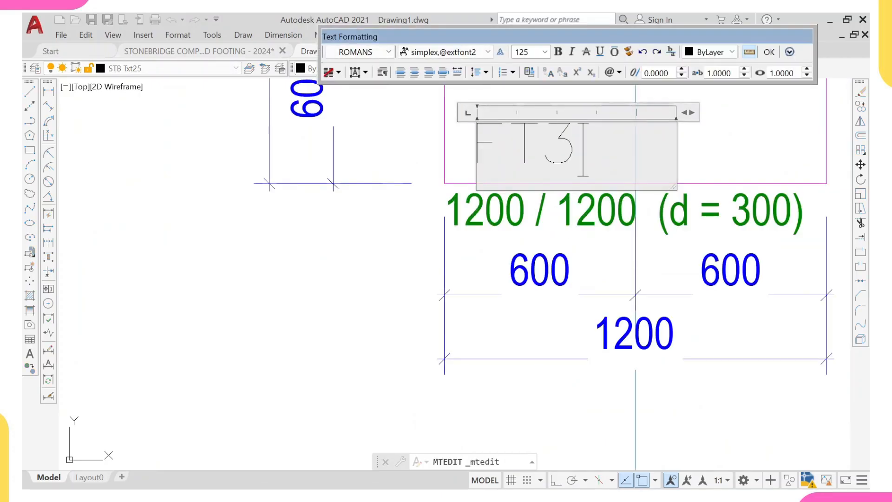
{"action": "key", "text": "ctrl+Return"}
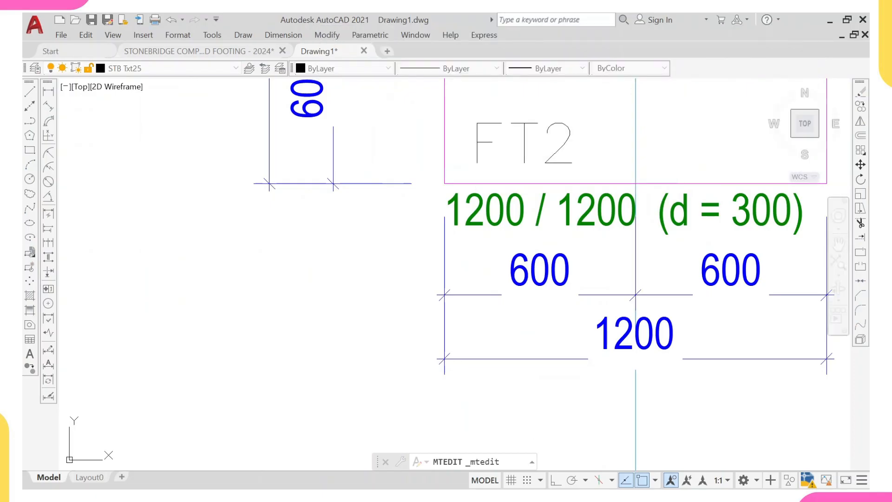
- Copy the FT2 label into footings 1C10 and 1C12
{"action": "left_click", "coordinate": [513, 123]}
{"action": "type", "text": "c"}
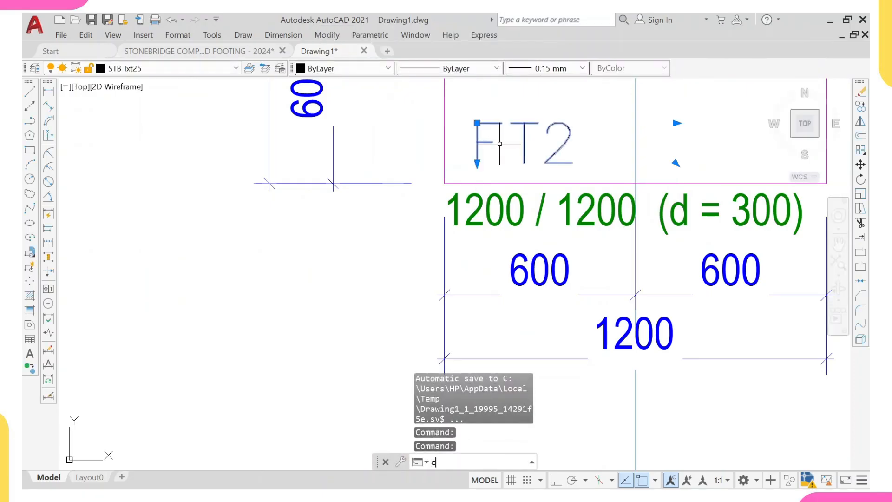
{"action": "type", "text": "o"}
{"action": "key", "text": "Return"}
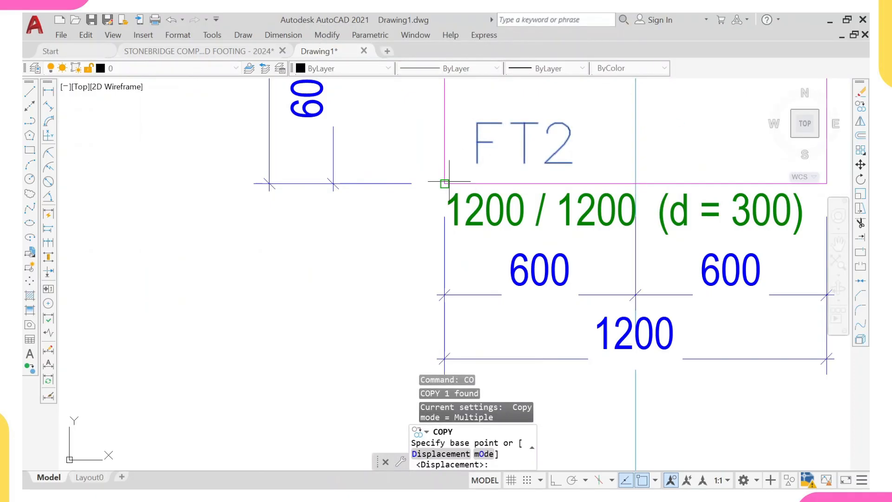
{"action": "left_click", "coordinate": [445, 184]}
{"action": "scroll", "coordinate": [465, 158], "scroll_direction": "down", "scroll_amount": 5}
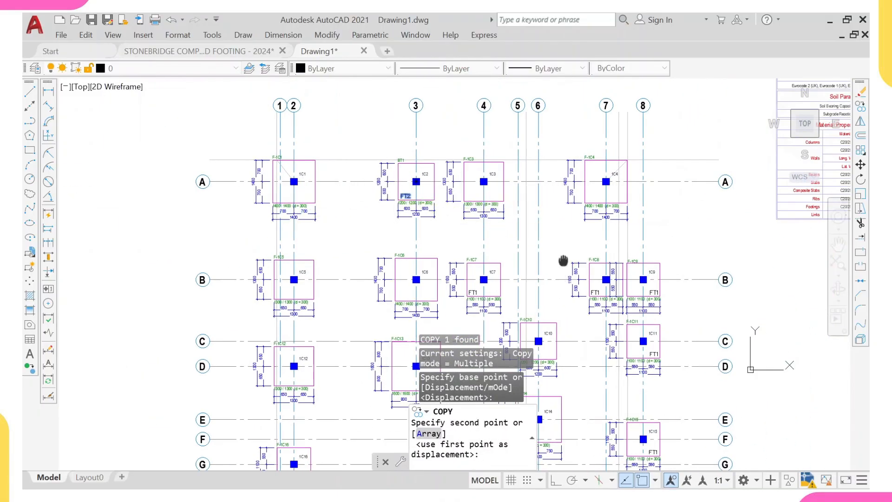
{"action": "middle_click_drag", "start_coordinate": [563, 260], "coordinate": [564, 192]}
{"action": "scroll", "coordinate": [619, 212], "scroll_direction": "up", "scroll_amount": 4}
{"action": "scroll", "coordinate": [600, 224], "scroll_direction": "down", "scroll_amount": 2}
{"action": "middle_click_drag", "start_coordinate": [404, 239], "coordinate": [494, 211]}
{"action": "middle_click_drag", "start_coordinate": [265, 320], "coordinate": [282, 220]}
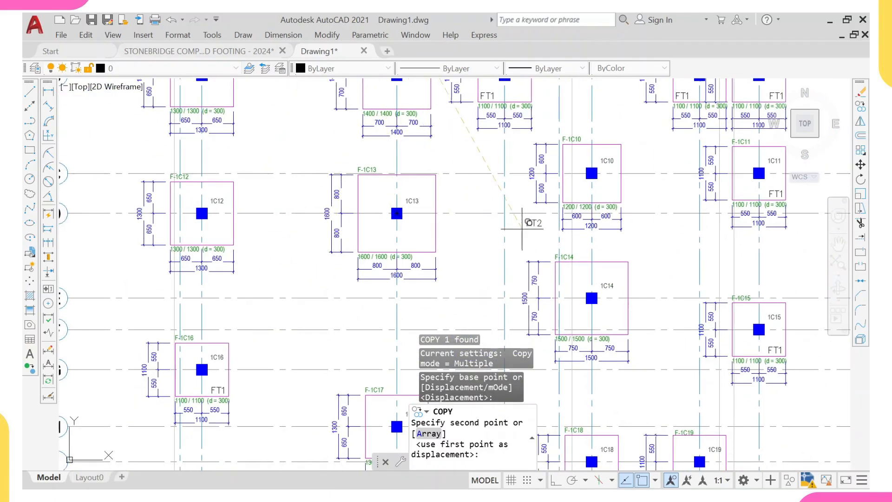
{"action": "scroll", "coordinate": [522, 227], "scroll_direction": "up", "scroll_amount": 8}
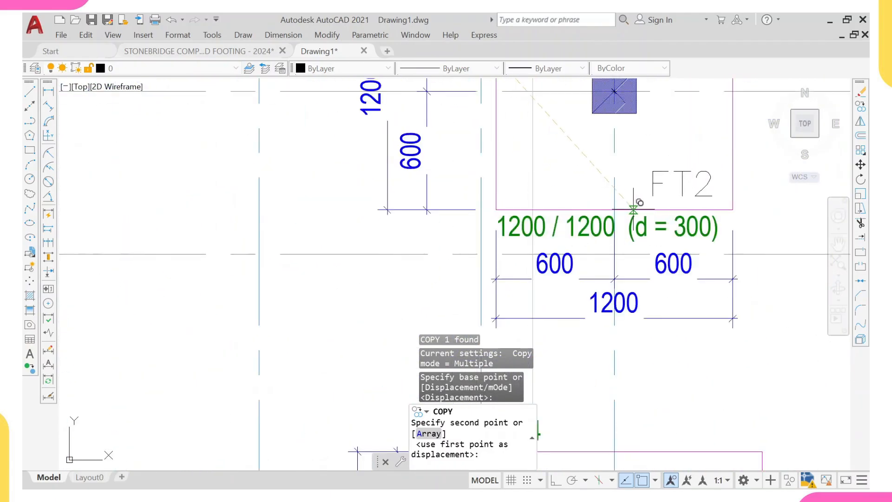
{"action": "left_click", "coordinate": [634, 209]}
{"action": "scroll", "coordinate": [579, 193], "scroll_direction": "down", "scroll_amount": 5}
{"action": "middle_click_drag", "start_coordinate": [580, 193], "coordinate": [503, 191]}
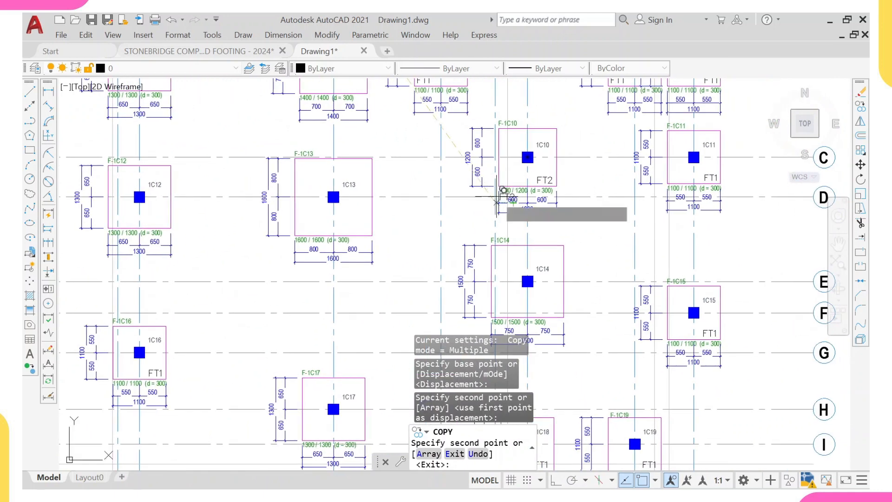
{"action": "scroll", "coordinate": [504, 190], "scroll_direction": "down", "scroll_amount": 2}
{"action": "scroll", "coordinate": [469, 191], "scroll_direction": "down", "scroll_amount": 2}
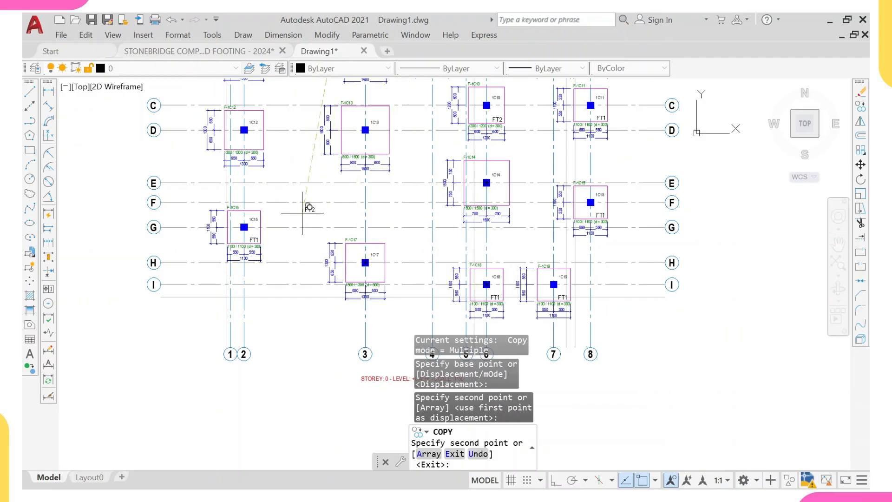
{"action": "scroll", "coordinate": [310, 181], "scroll_direction": "up", "scroll_amount": 2}
{"action": "mouse_move", "coordinate": [311, 182]}
{"action": "middle_mouse_down"}
{"action": "mouse_move", "coordinate": [325, 226]}
{"action": "mouse_move", "coordinate": [337, 230]}
{"action": "middle_mouse_up"}
{"action": "scroll", "coordinate": [314, 214], "scroll_direction": "down", "scroll_amount": 2}
{"action": "scroll", "coordinate": [250, 202], "scroll_direction": "up", "scroll_amount": 8}
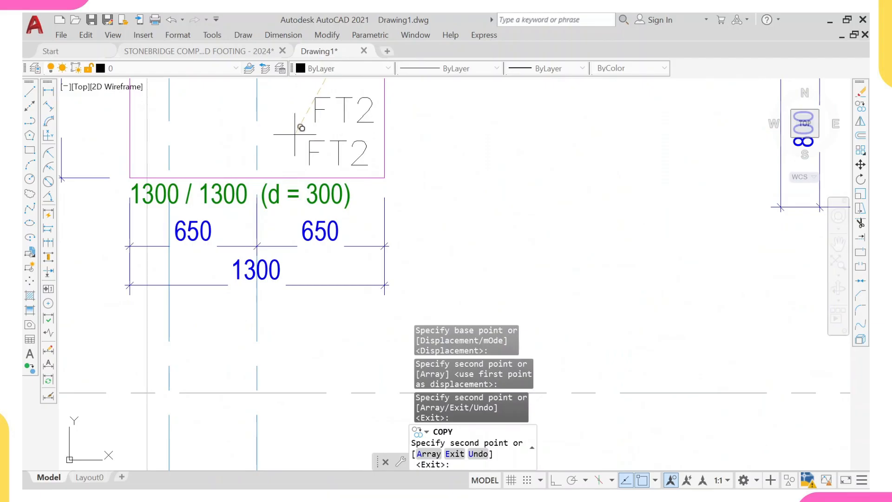
{"action": "key", "text": "Escape"}
- Change the label in footing 1C12 to FT3
{"action": "left_click", "coordinate": [338, 163]}
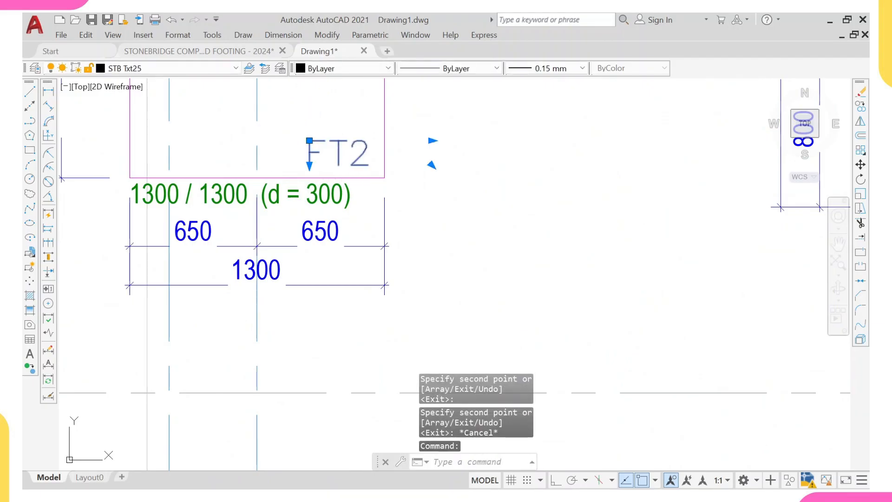
{"action": "double_click", "coordinate": [336, 162]}
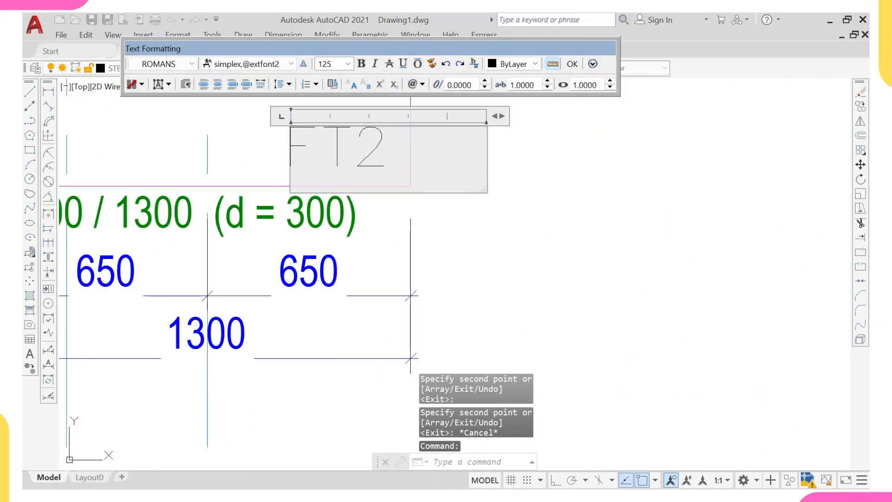
{"action": "left_click", "coordinate": [483, 260]}
{"action": "key", "text": "Escape"}
- Copy the FT3 label into the 1300 mm footings 1C3 and 1C5
{"action": "left_click", "coordinate": [383, 158]}
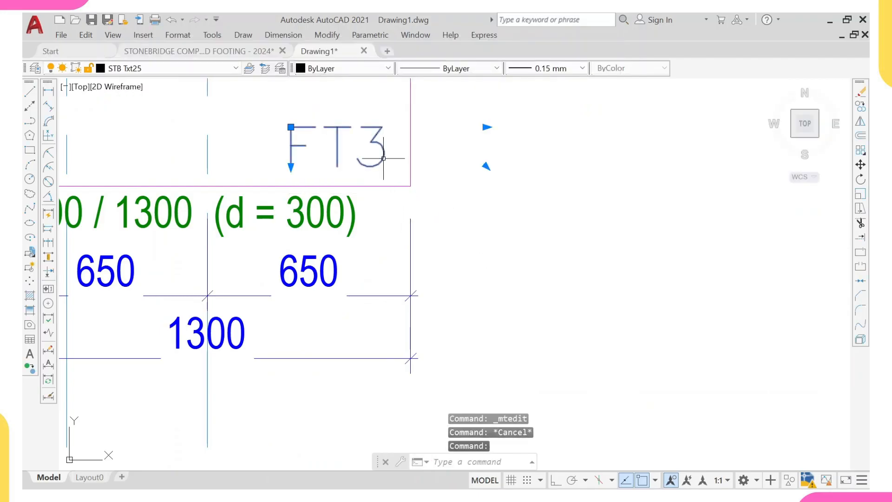
{"action": "type", "text": "co"}
{"action": "key", "text": "Return"}
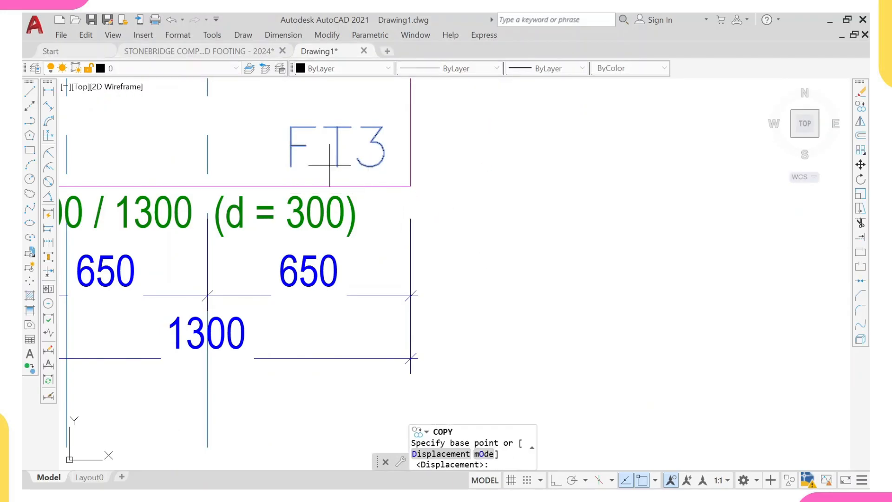
{"action": "left_click", "coordinate": [259, 186]}
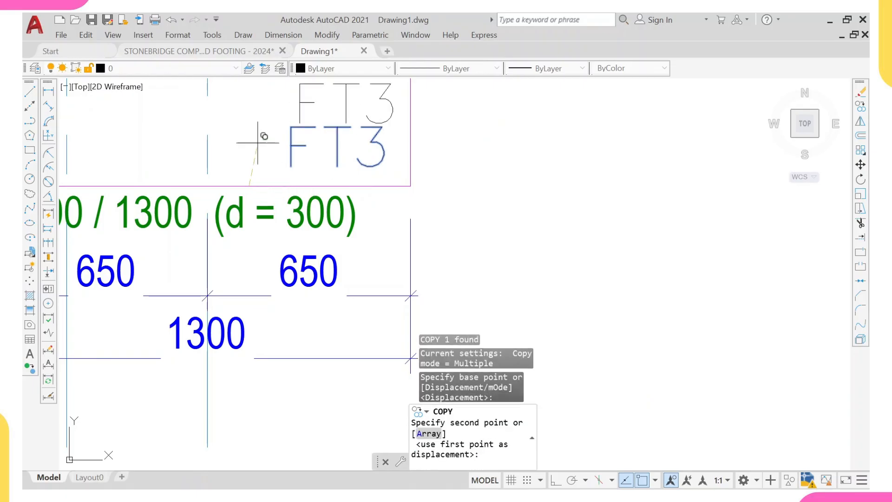
{"action": "scroll", "coordinate": [267, 140], "scroll_direction": "down", "scroll_amount": 8}
{"action": "middle_click_drag", "start_coordinate": [238, 165], "coordinate": [299, 284]}
{"action": "scroll", "coordinate": [298, 284], "scroll_direction": "down", "scroll_amount": 2}
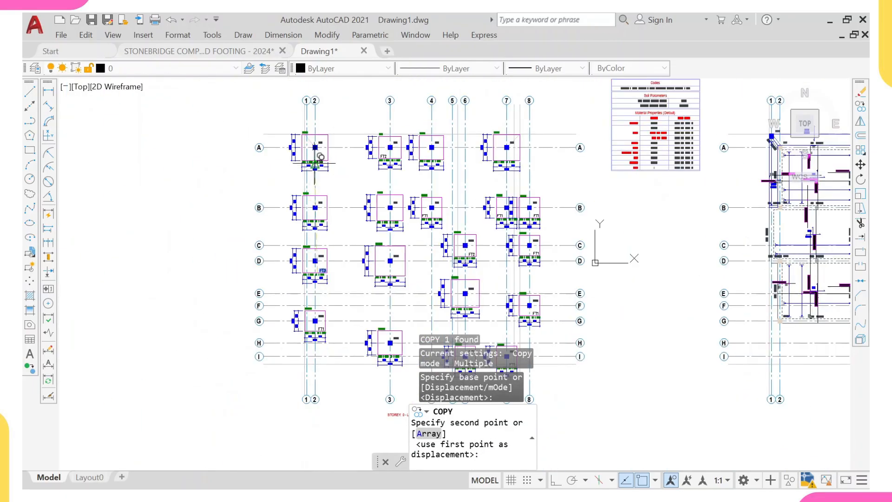
{"action": "scroll", "coordinate": [315, 148], "scroll_direction": "up", "scroll_amount": 5}
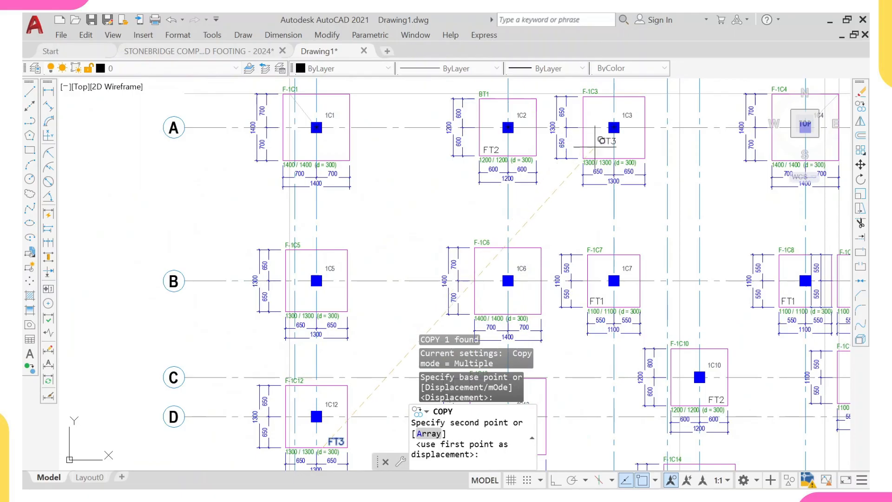
{"action": "scroll", "coordinate": [601, 140], "scroll_direction": "up", "scroll_amount": 4}
{"action": "left_click", "coordinate": [524, 155]}
{"action": "scroll", "coordinate": [524, 154], "scroll_direction": "down", "scroll_amount": 4}
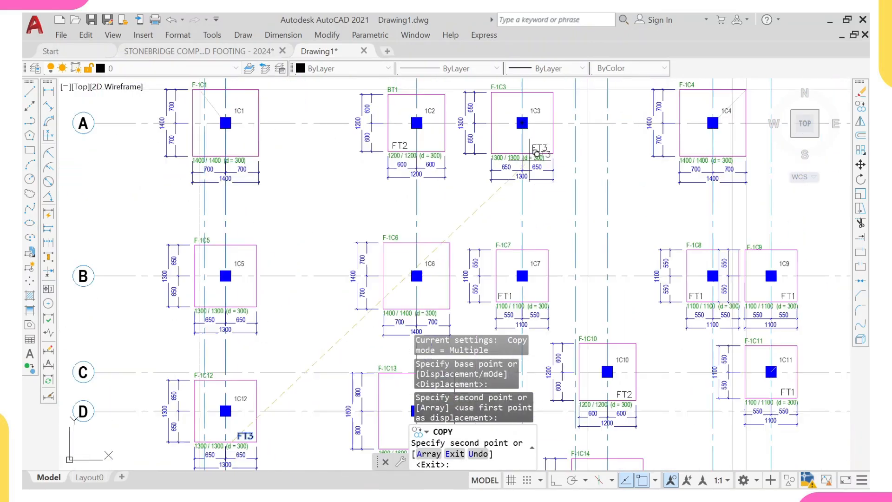
{"action": "middle_click_drag", "start_coordinate": [524, 169], "coordinate": [456, 173]}
{"action": "scroll", "coordinate": [603, 181], "scroll_direction": "down", "scroll_amount": 2}
{"action": "middle_click_drag", "start_coordinate": [656, 286], "coordinate": [649, 258]}
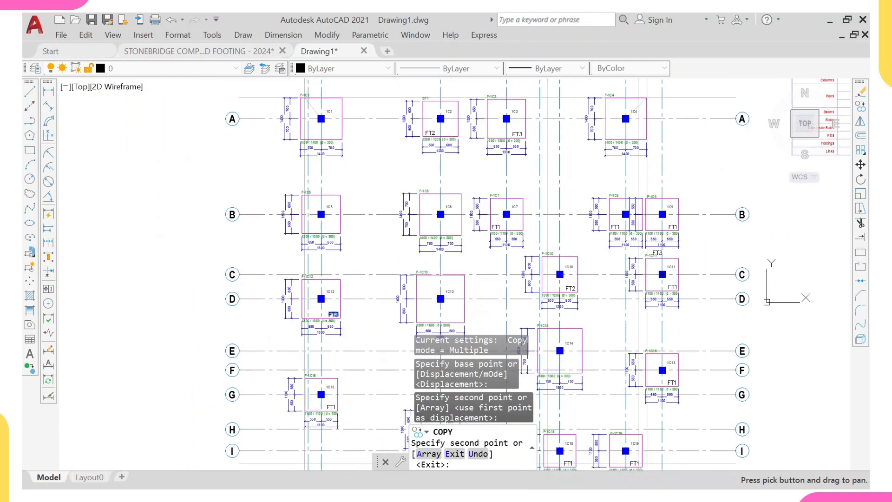
{"action": "scroll", "coordinate": [626, 231], "scroll_direction": "up", "scroll_amount": 4}
{"action": "middle_click_drag", "start_coordinate": [320, 255], "coordinate": [554, 224]}
{"action": "middle_click_drag", "start_coordinate": [352, 242], "coordinate": [510, 232]}
{"action": "scroll", "coordinate": [251, 199], "scroll_direction": "up", "scroll_amount": 4}
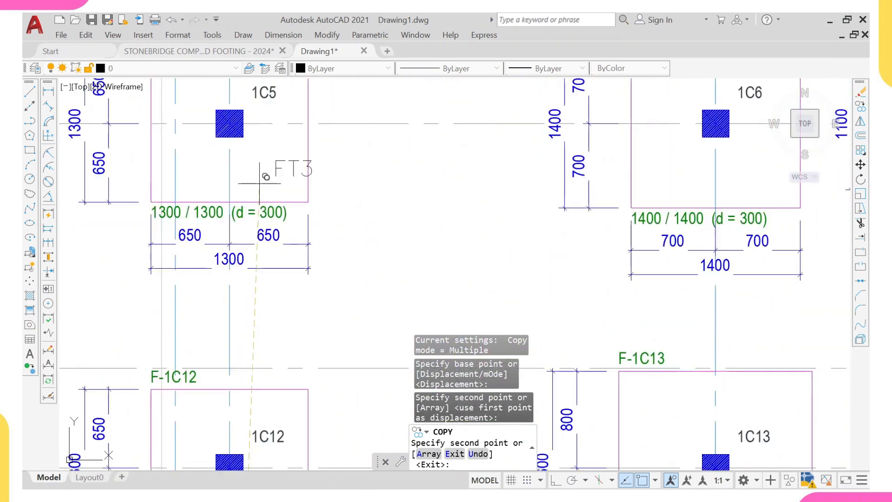
{"action": "left_click", "coordinate": [238, 213]}
- Copy the FT3 label into footings 1C17 and 1C1
{"action": "scroll", "coordinate": [242, 185], "scroll_direction": "down", "scroll_amount": 6}
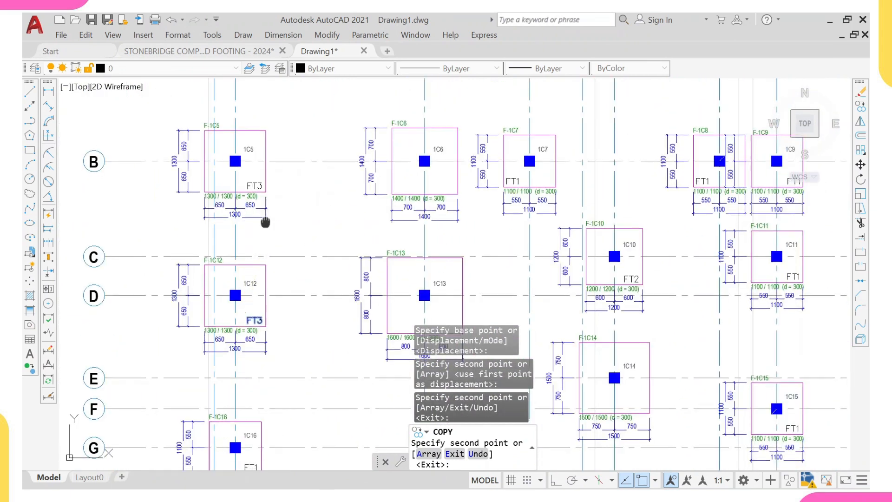
{"action": "middle_click_drag", "start_coordinate": [265, 221], "coordinate": [281, 136]}
{"action": "scroll", "coordinate": [238, 220], "scroll_direction": "up", "scroll_amount": 2}
{"action": "middle_click_drag", "start_coordinate": [437, 256], "coordinate": [348, 212]}
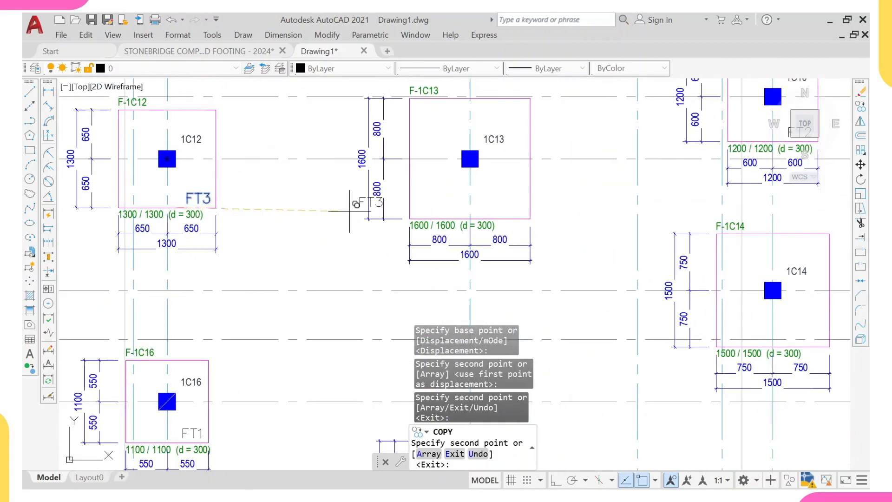
{"action": "scroll", "coordinate": [462, 225], "scroll_direction": "down", "scroll_amount": 3}
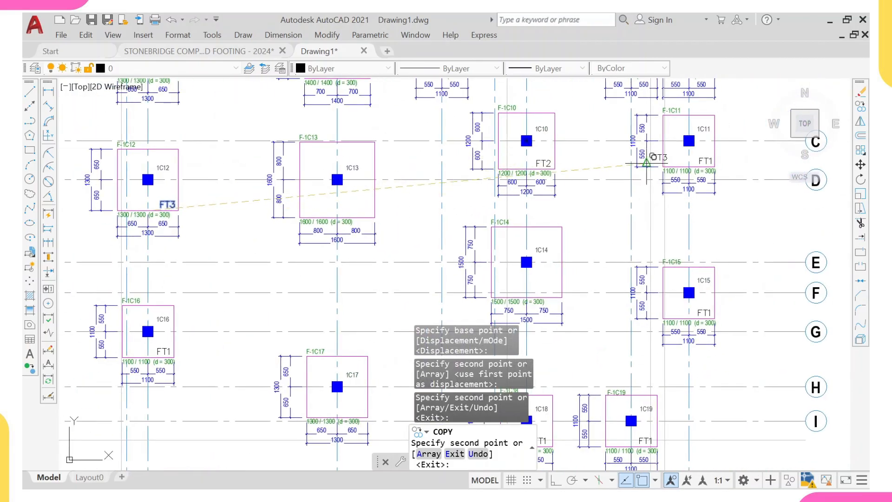
{"action": "middle_click_drag", "start_coordinate": [663, 317], "coordinate": [645, 248]}
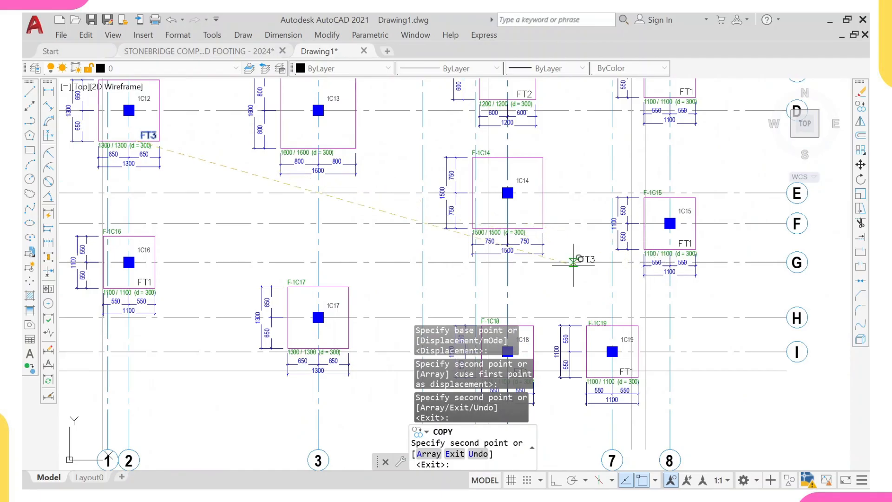
{"action": "scroll", "coordinate": [379, 354], "scroll_direction": "up", "scroll_amount": 2}
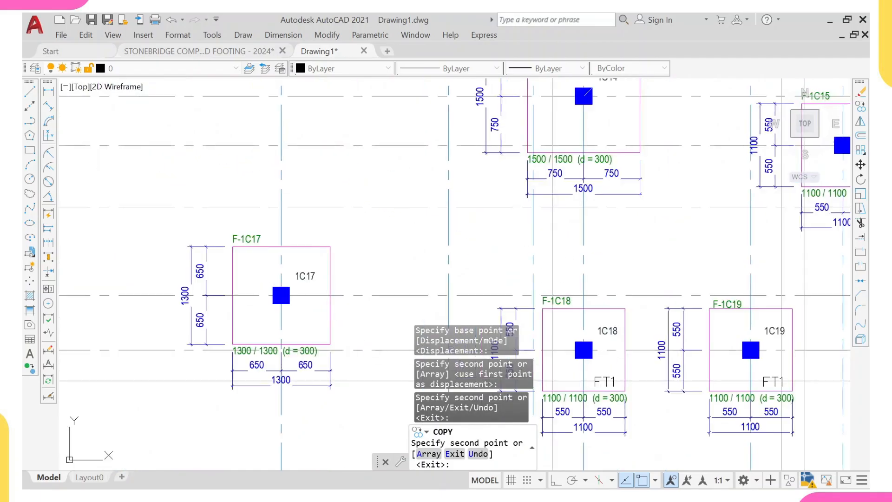
{"action": "middle_click_drag", "start_coordinate": [379, 353], "coordinate": [363, 280]}
{"action": "scroll", "coordinate": [291, 281], "scroll_direction": "up", "scroll_amount": 3}
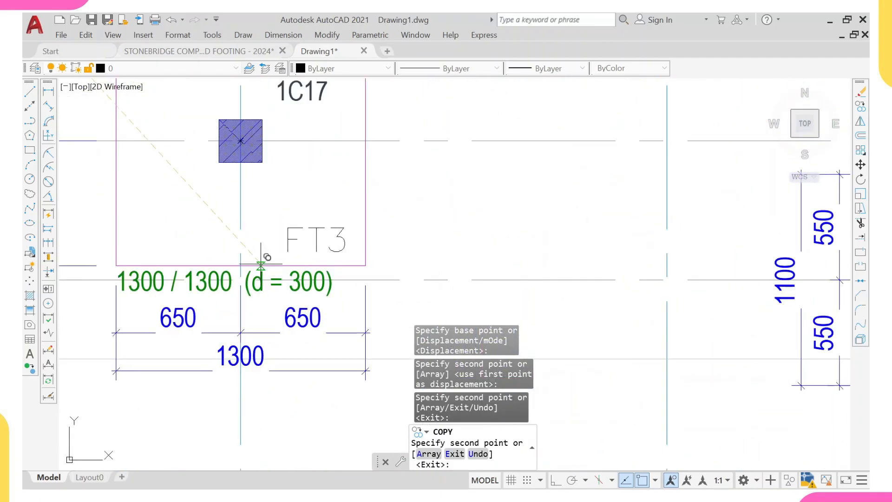
{"action": "left_click", "coordinate": [261, 249]}
{"action": "scroll", "coordinate": [260, 243], "scroll_direction": "down", "scroll_amount": 3}
{"action": "scroll", "coordinate": [258, 245], "scroll_direction": "down", "scroll_amount": 2}
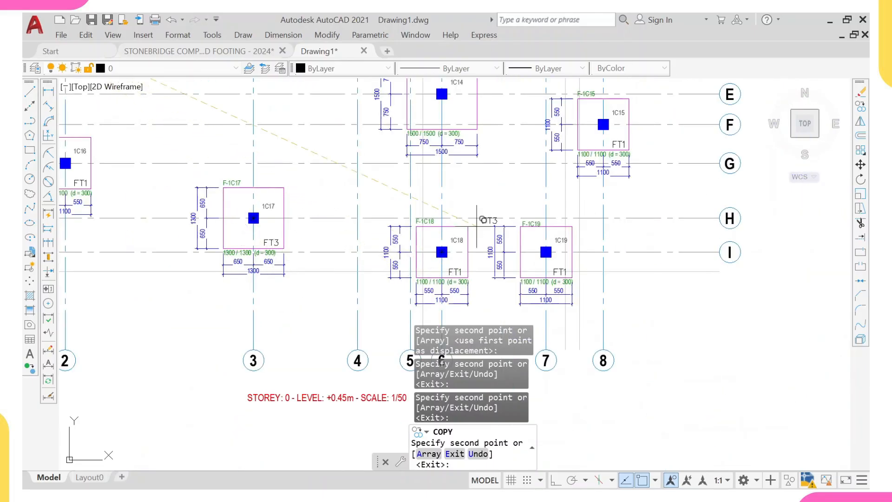
{"action": "scroll", "coordinate": [490, 168], "scroll_direction": "down", "scroll_amount": 3}
{"action": "scroll", "coordinate": [367, 186], "scroll_direction": "up", "scroll_amount": 6}
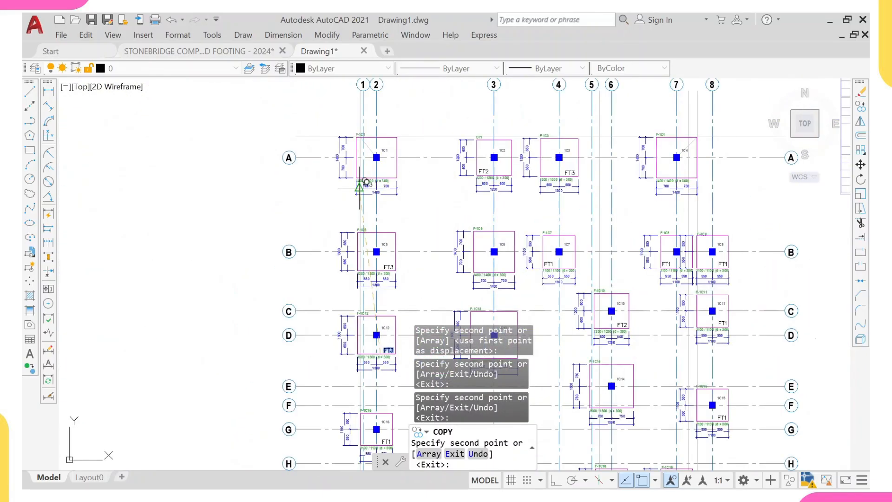
{"action": "scroll", "coordinate": [400, 173], "scroll_direction": "up", "scroll_amount": 4}
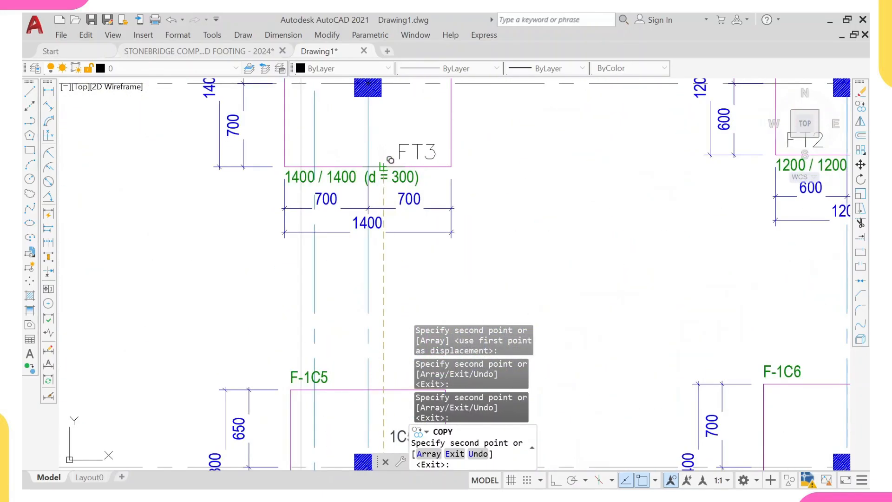
{"action": "scroll", "coordinate": [409, 151], "scroll_direction": "up", "scroll_amount": 2}
{"action": "key", "text": "Escape"}
- Change the label in footing 1C1 to FT4
{"action": "left_click", "coordinate": [423, 147]}
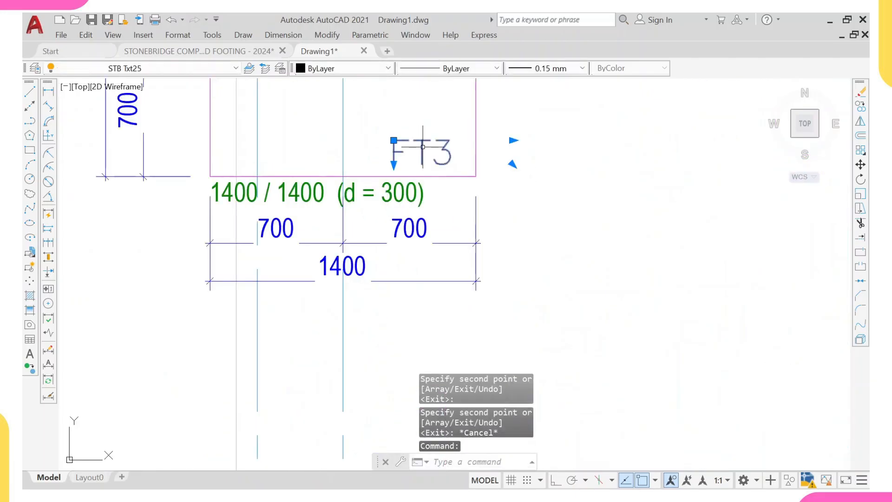
{"action": "double_click", "coordinate": [423, 147]}
{"action": "scroll", "coordinate": [433, 152], "scroll_direction": "up", "scroll_amount": 2}
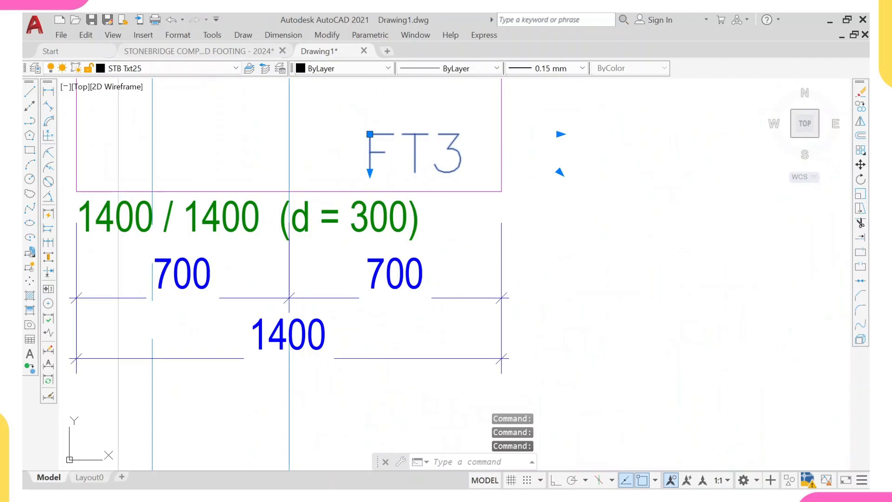
{"action": "double_click", "coordinate": [434, 158]}
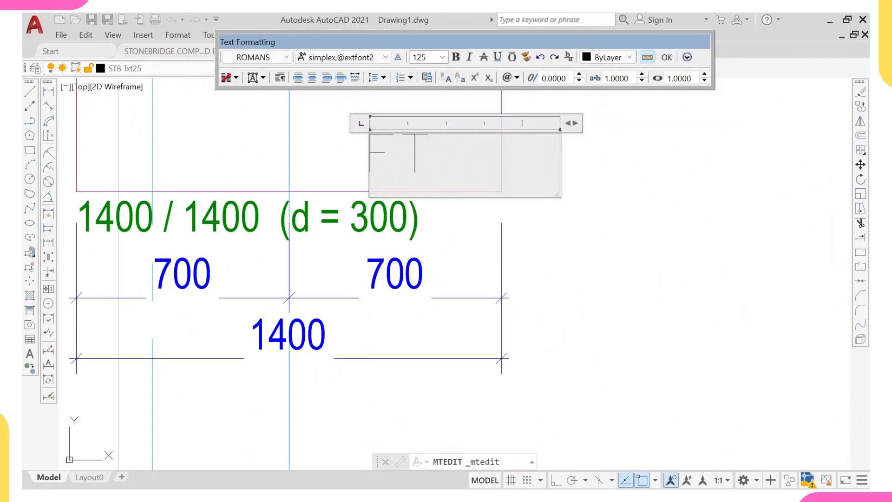
{"action": "key", "text": "Escape"}
{"action": "left_click", "coordinate": [461, 178]}
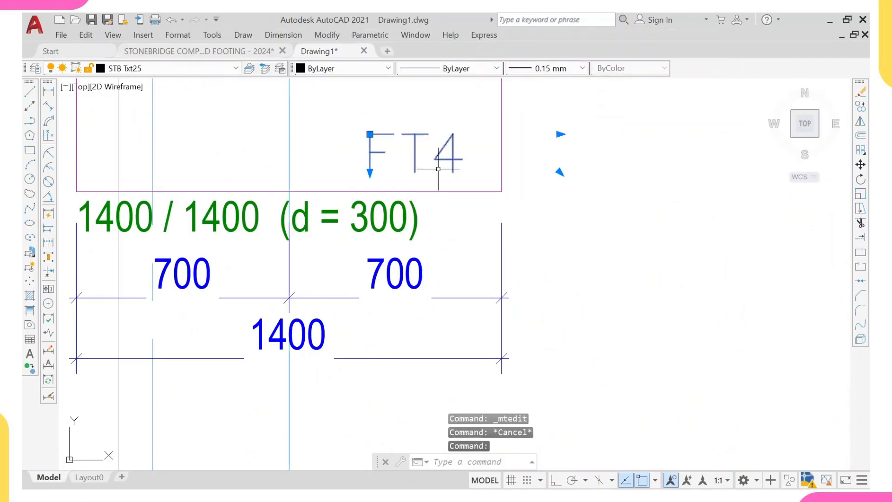
- Copy the FT4 label into footing 1C4
{"action": "type", "text": "co"}
{"action": "key", "text": "Return"}
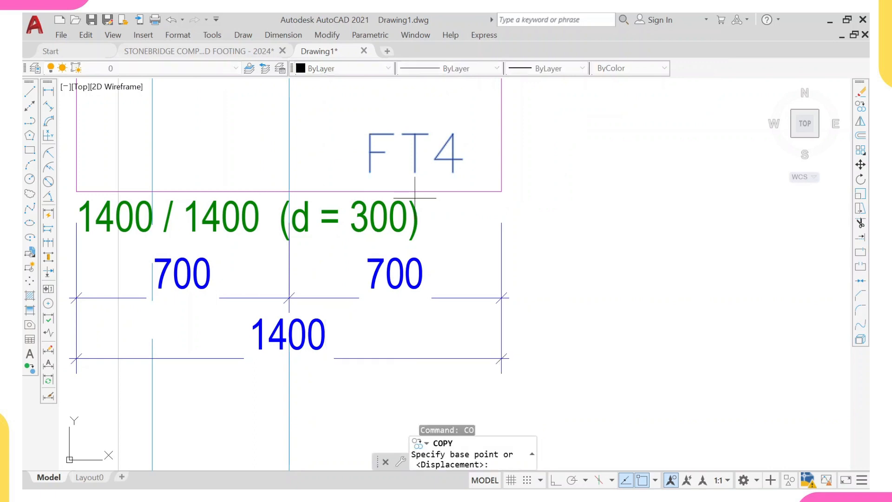
{"action": "left_click", "coordinate": [347, 191]}
{"action": "scroll", "coordinate": [346, 190], "scroll_direction": "down", "scroll_amount": 6}
{"action": "scroll", "coordinate": [459, 180], "scroll_direction": "up", "scroll_amount": 5}
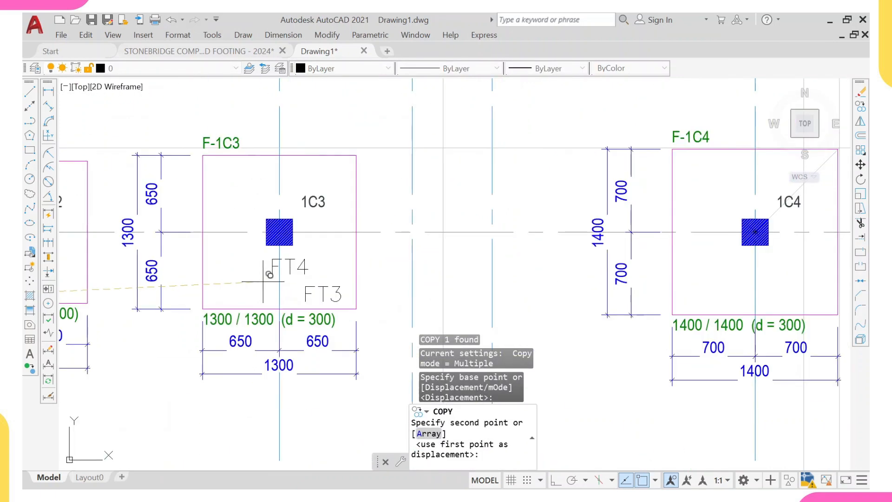
{"action": "middle_click_drag", "start_coordinate": [622, 251], "coordinate": [456, 232]}
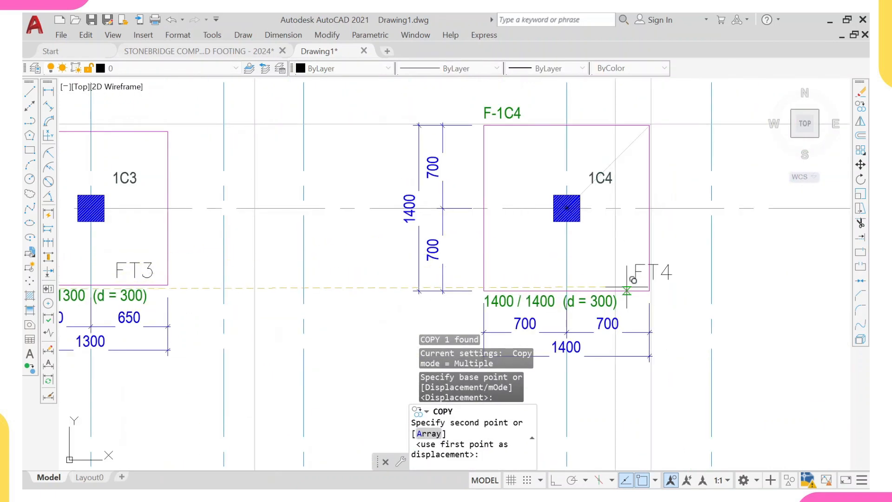
{"action": "scroll", "coordinate": [637, 302], "scroll_direction": "up", "scroll_amount": 2}
{"action": "scroll", "coordinate": [558, 264], "scroll_direction": "up", "scroll_amount": 2}
{"action": "left_click", "coordinate": [568, 265]}
{"action": "scroll", "coordinate": [567, 267], "scroll_direction": "down", "scroll_amount": 5}
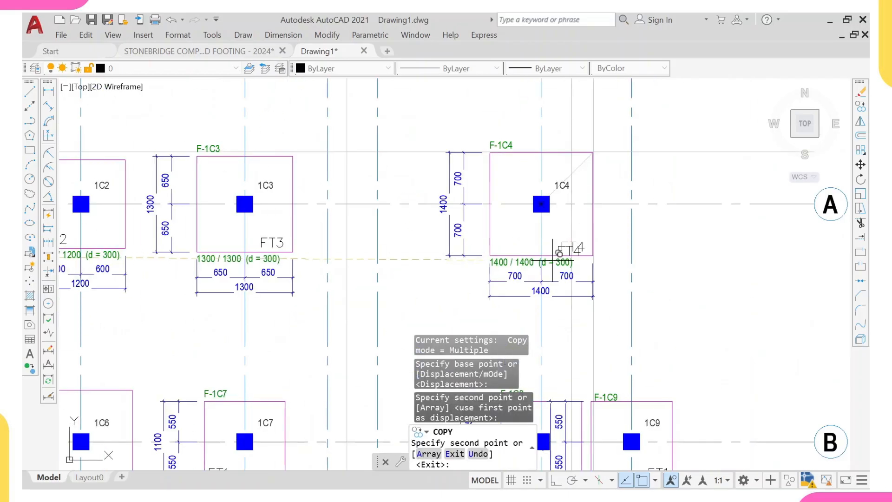
- Copy the FT4 label into footings 1C7, 1C6 and 1C14
{"action": "middle_click_drag", "start_coordinate": [580, 333], "coordinate": [583, 239]}
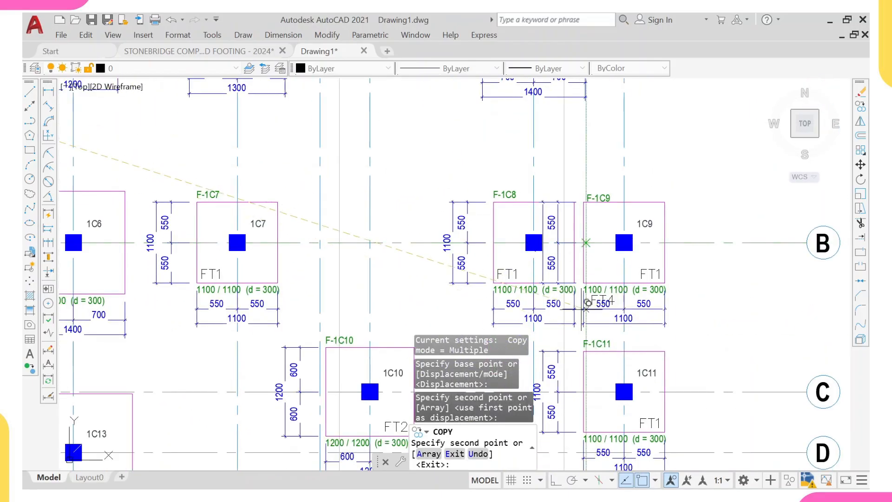
{"action": "scroll", "coordinate": [579, 313], "scroll_direction": "down", "scroll_amount": 3}
{"action": "middle_click_drag", "start_coordinate": [346, 332], "coordinate": [387, 274]}
{"action": "scroll", "coordinate": [393, 241], "scroll_direction": "up", "scroll_amount": 4}
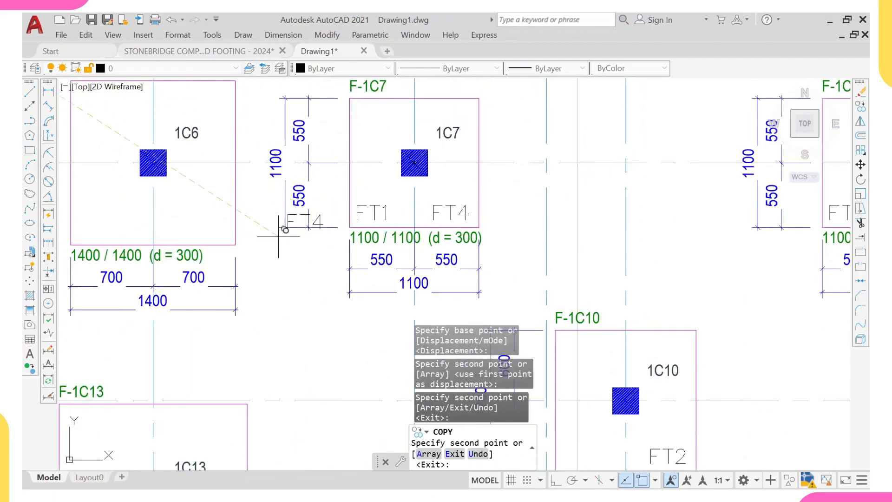
{"action": "scroll", "coordinate": [251, 236], "scroll_direction": "up", "scroll_amount": 2}
{"action": "scroll", "coordinate": [232, 238], "scroll_direction": "down", "scroll_amount": 6}
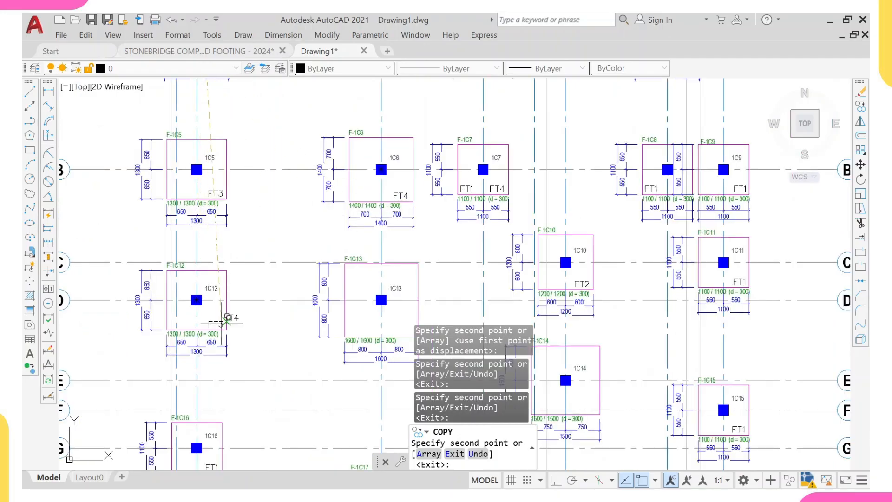
{"action": "middle_click_drag", "start_coordinate": [227, 318], "coordinate": [249, 209]}
{"action": "middle_click_drag", "start_coordinate": [658, 306], "coordinate": [593, 215]}
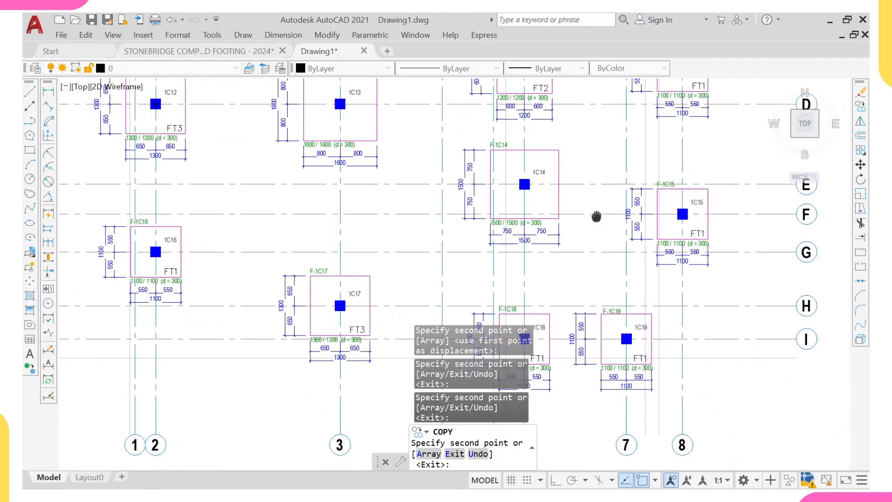
{"action": "mouse_move", "coordinate": [362, 268]}
{"action": "middle_mouse_down"}
{"action": "mouse_move", "coordinate": [374, 196]}
{"action": "mouse_move", "coordinate": [386, 195]}
{"action": "mouse_move", "coordinate": [411, 274]}
{"action": "middle_mouse_up"}
{"action": "scroll", "coordinate": [601, 187], "scroll_direction": "up", "scroll_amount": 3}
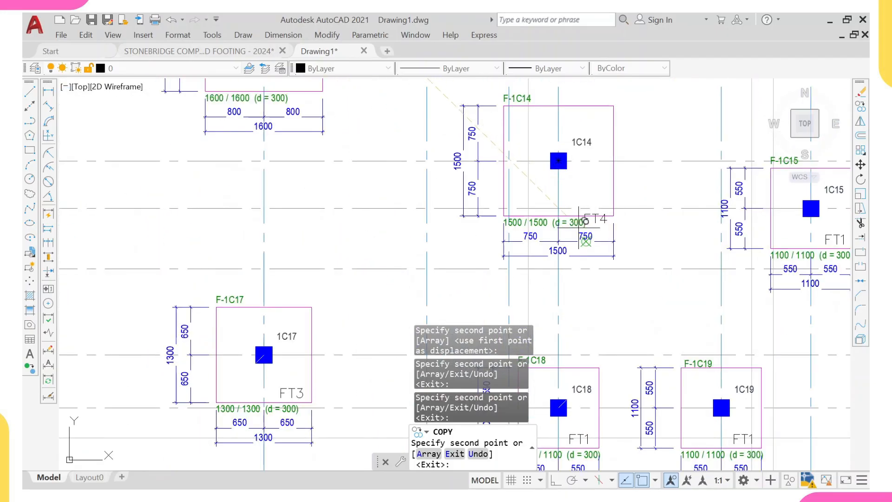
{"action": "scroll", "coordinate": [534, 269], "scroll_direction": "up", "scroll_amount": 2}
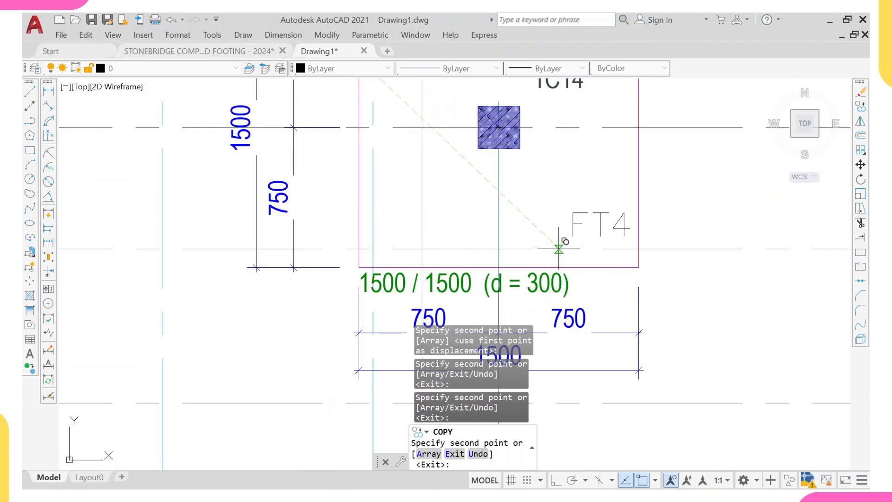
{"action": "scroll", "coordinate": [557, 244], "scroll_direction": "down", "scroll_amount": 4}
{"action": "scroll", "coordinate": [551, 199], "scroll_direction": "up", "scroll_amount": 2}
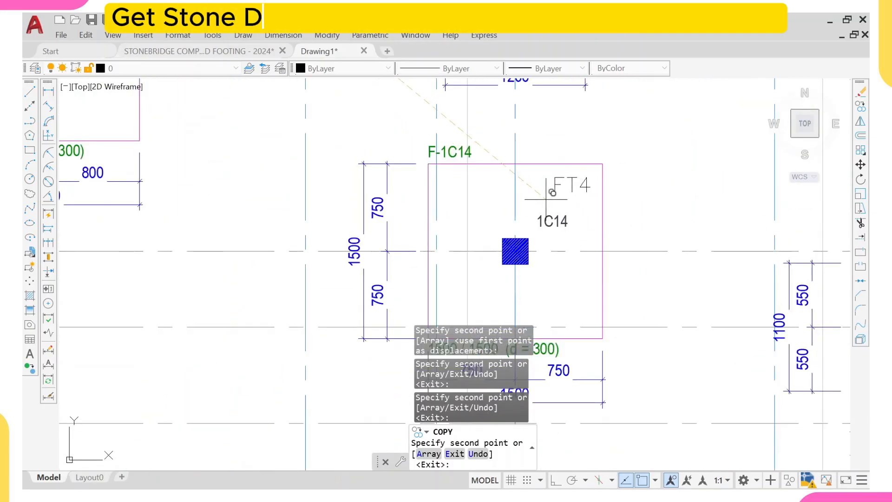
{"action": "key", "text": "Escape"}
- Change the label in footing 1C14 to FT5
{"action": "left_click", "coordinate": [570, 185]}
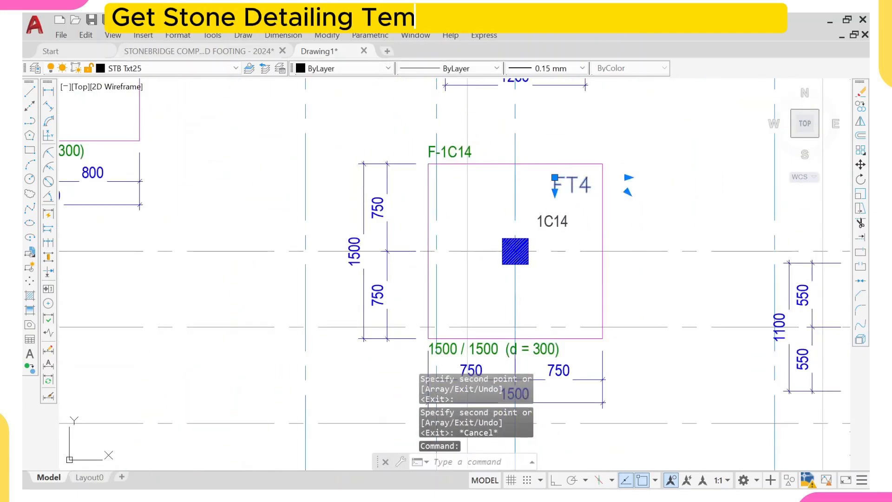
{"action": "double_click", "coordinate": [571, 185]}
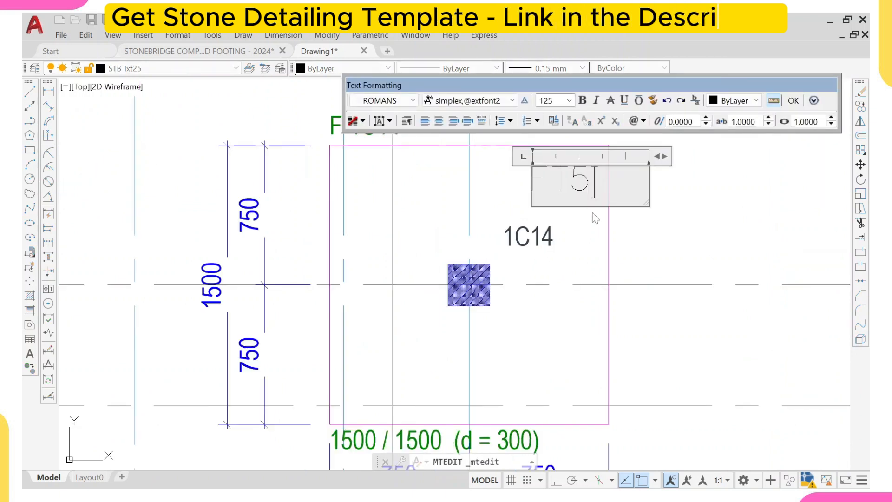
{"action": "key", "text": "Return"}
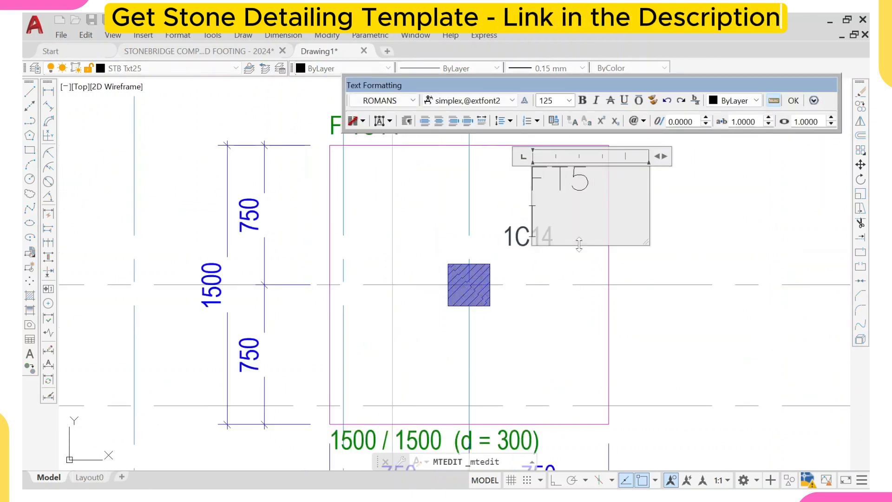
{"action": "left_click", "coordinate": [676, 223]}
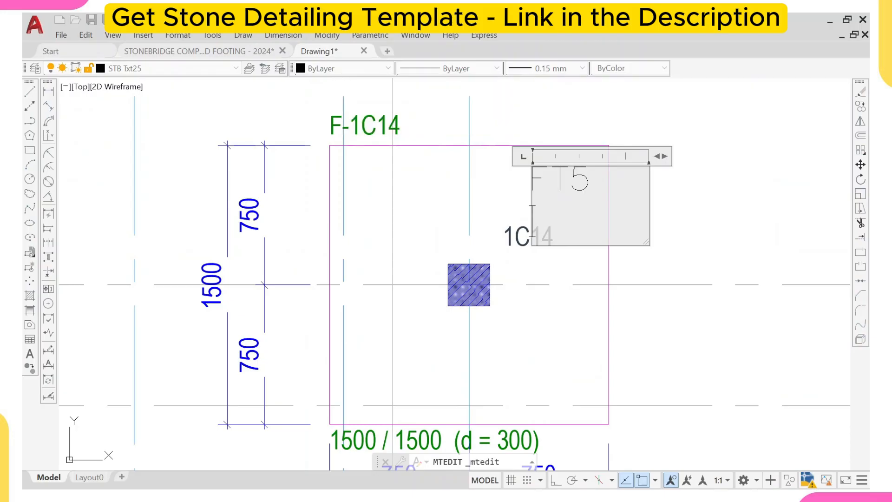
- Copy the FT5 label into the 1600 mm footing 1C13
{"action": "left_click", "coordinate": [561, 179]}
{"action": "type", "text": "co"}
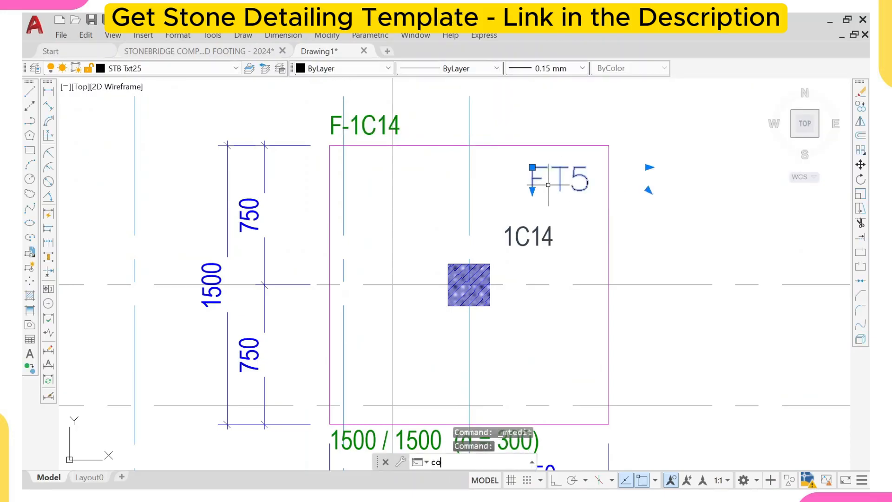
{"action": "key", "text": "Return"}
{"action": "left_click", "coordinate": [533, 189]}
{"action": "scroll", "coordinate": [469, 198], "scroll_direction": "down", "scroll_amount": 5}
{"action": "scroll", "coordinate": [467, 201], "scroll_direction": "down", "scroll_amount": 4}
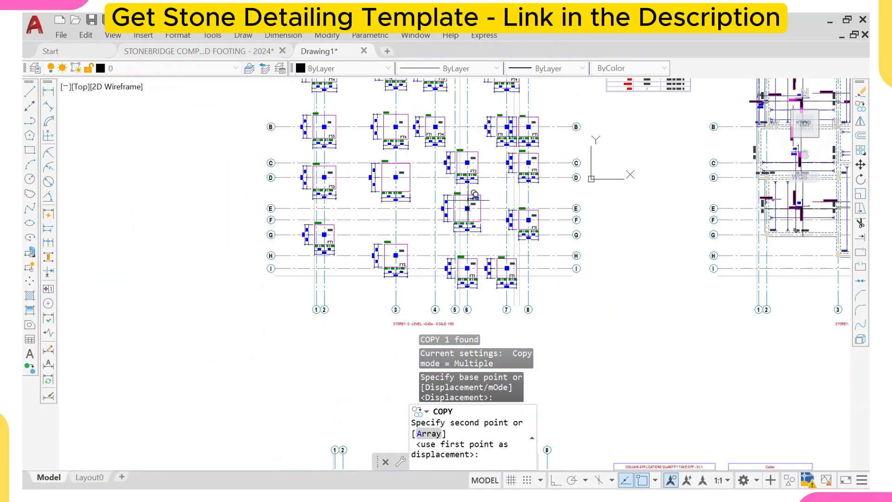
{"action": "scroll", "coordinate": [486, 170], "scroll_direction": "up", "scroll_amount": 4}
{"action": "middle_click_drag", "start_coordinate": [405, 186], "coordinate": [500, 305]}
{"action": "scroll", "coordinate": [230, 231], "scroll_direction": "down", "scroll_amount": 3}
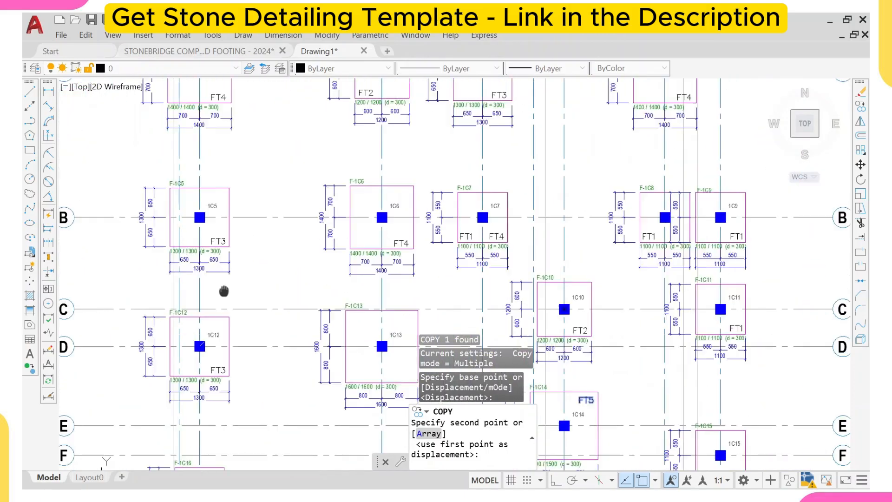
{"action": "middle_click_drag", "start_coordinate": [415, 209], "coordinate": [449, 238]}
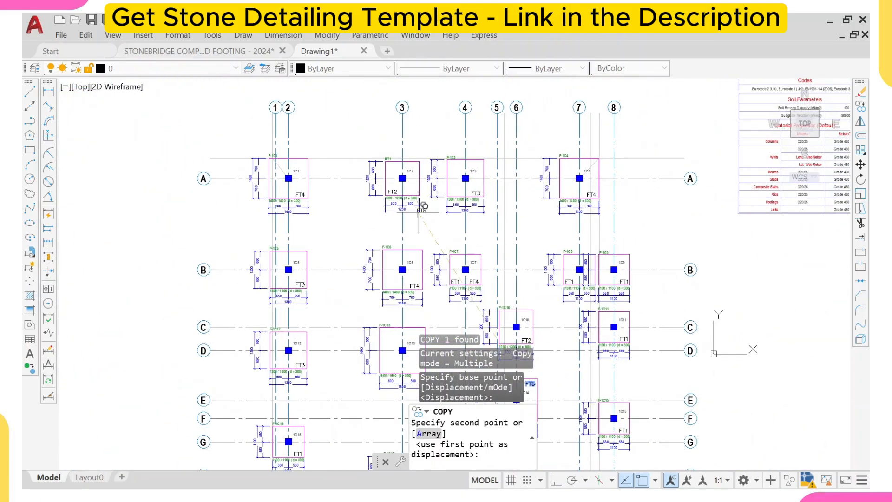
{"action": "scroll", "coordinate": [412, 208], "scroll_direction": "up", "scroll_amount": 2}
{"action": "middle_click_drag", "start_coordinate": [358, 215], "coordinate": [408, 166]}
{"action": "middle_click_drag", "start_coordinate": [403, 199], "coordinate": [423, 151]}
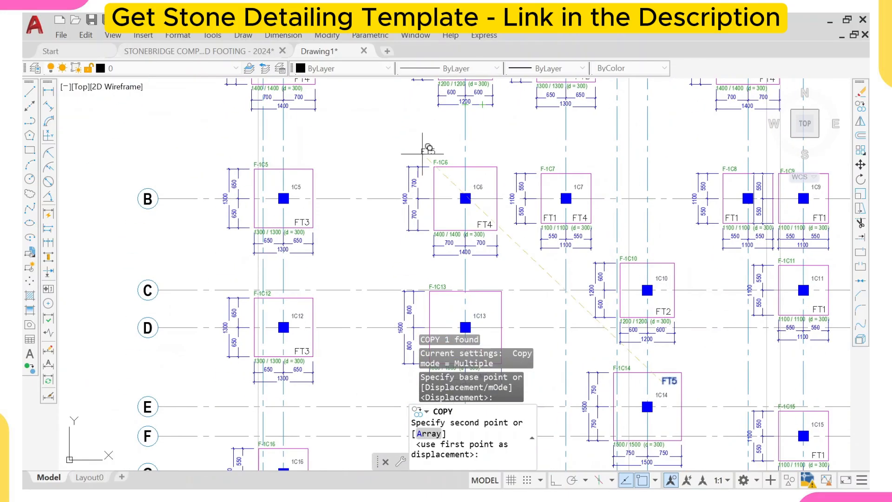
{"action": "scroll", "coordinate": [420, 176], "scroll_direction": "down", "scroll_amount": 2}
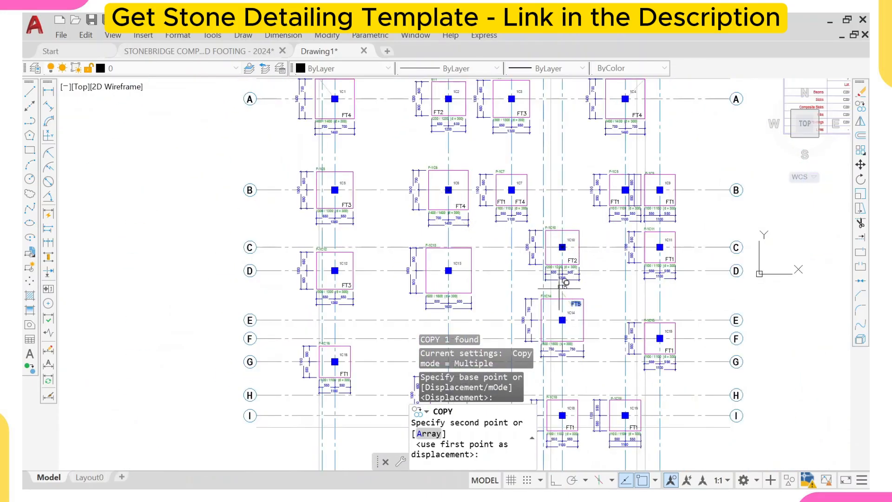
{"action": "scroll", "coordinate": [470, 199], "scroll_direction": "up", "scroll_amount": 6}
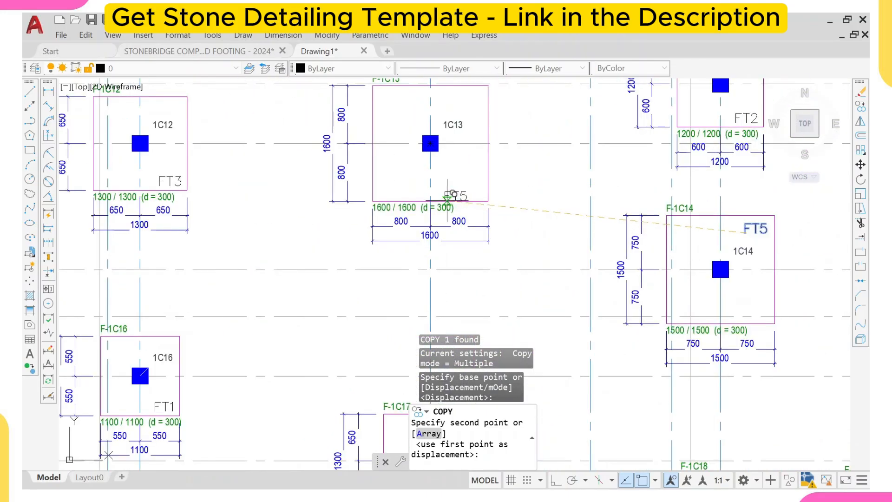
{"action": "left_click", "coordinate": [467, 199]}
{"action": "scroll", "coordinate": [465, 194], "scroll_direction": "up", "scroll_amount": 2}
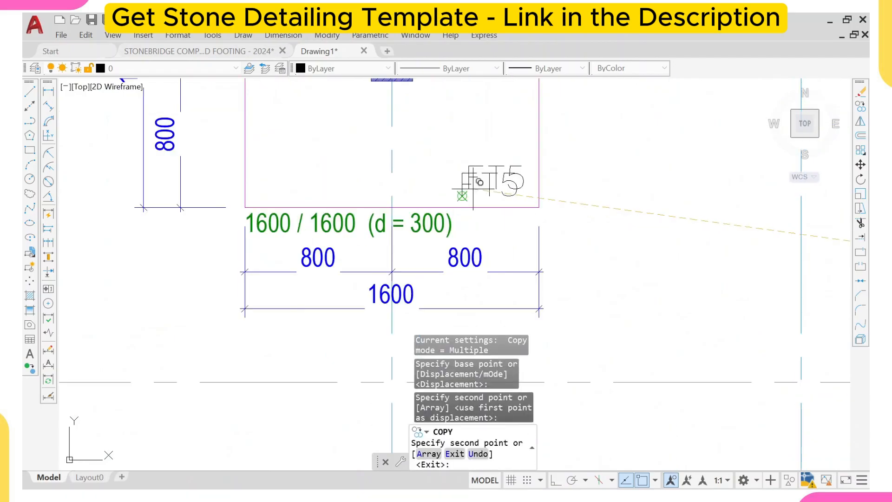
{"action": "key", "text": "Escape"}
- Change the label in footing 1C13 to FT6
{"action": "scroll", "coordinate": [490, 184], "scroll_direction": "up", "scroll_amount": 2}
{"action": "left_click", "coordinate": [513, 178]}
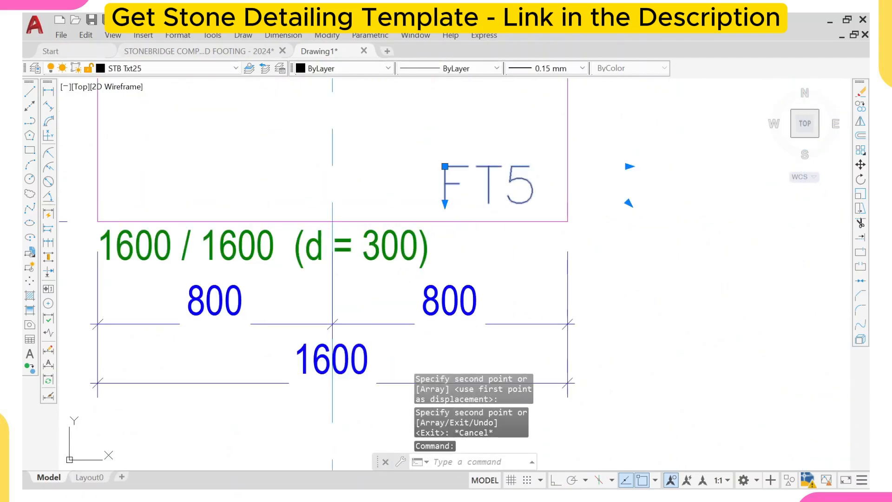
{"action": "scroll", "coordinate": [513, 183], "scroll_direction": "up", "scroll_amount": 2}
{"action": "double_click", "coordinate": [513, 182]}
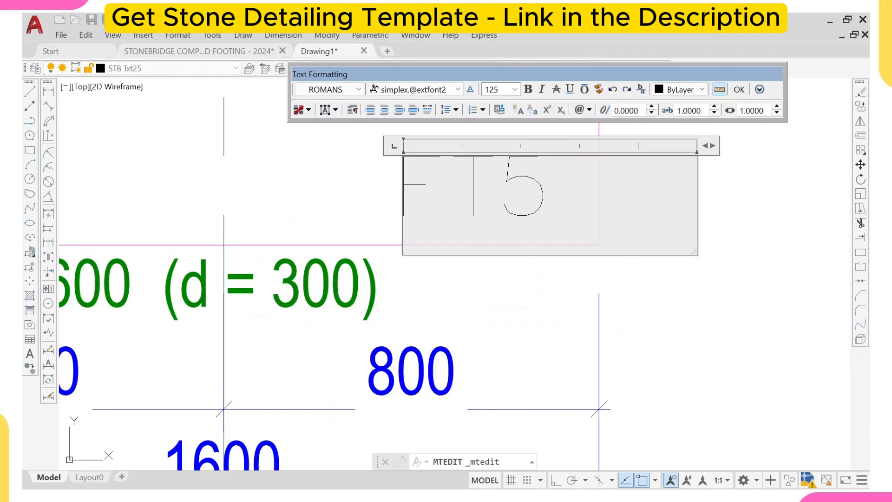
{"action": "left_click", "coordinate": [589, 273]}
- Delete the extra FT4 label from footing 1C7
{"action": "scroll", "coordinate": [536, 264], "scroll_direction": "down", "scroll_amount": 5}
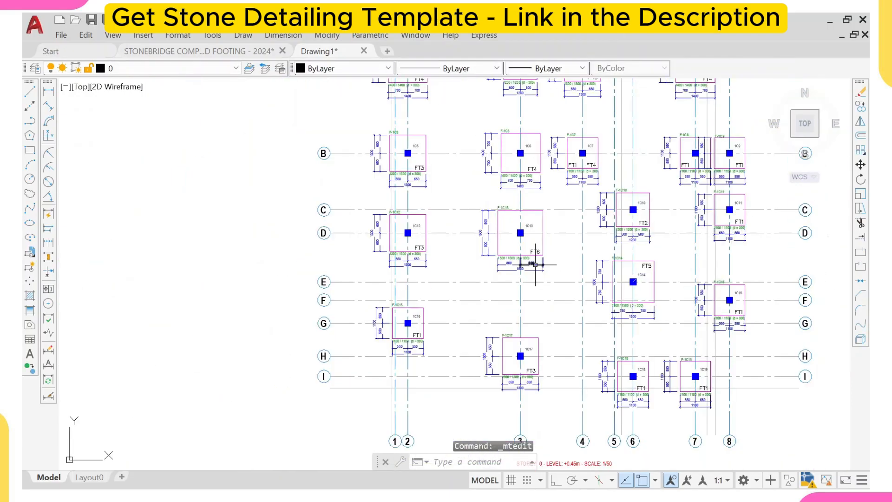
{"action": "scroll", "coordinate": [408, 223], "scroll_direction": "down", "scroll_amount": 8}
{"action": "middle_click_drag", "start_coordinate": [438, 197], "coordinate": [438, 243]}
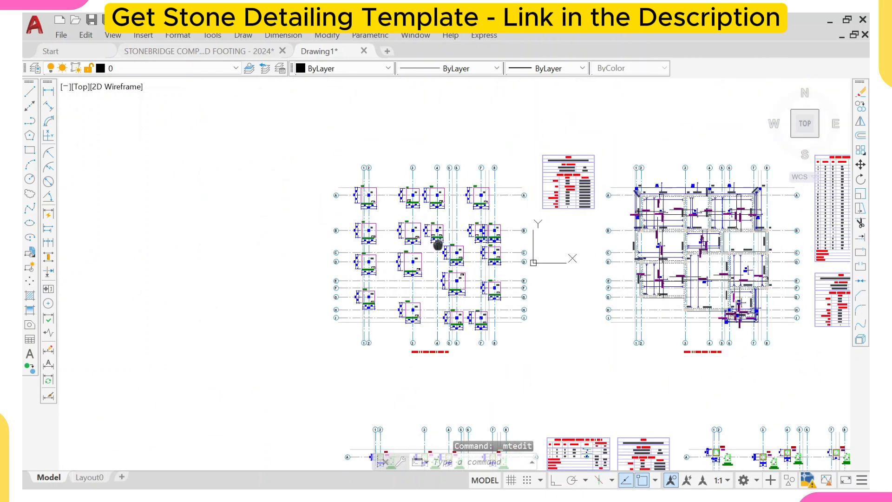
{"action": "scroll", "coordinate": [433, 213], "scroll_direction": "up", "scroll_amount": 6}
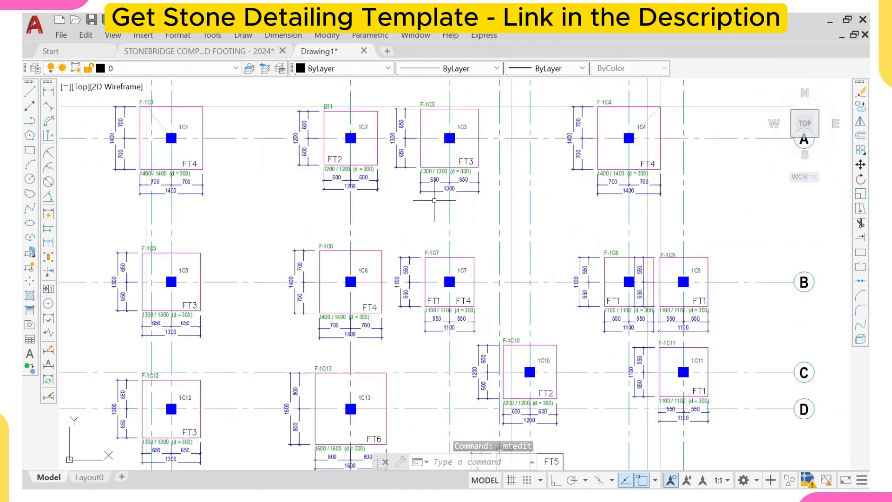
{"action": "scroll", "coordinate": [461, 305], "scroll_direction": "up", "scroll_amount": 4}
{"action": "left_click", "coordinate": [470, 298]}
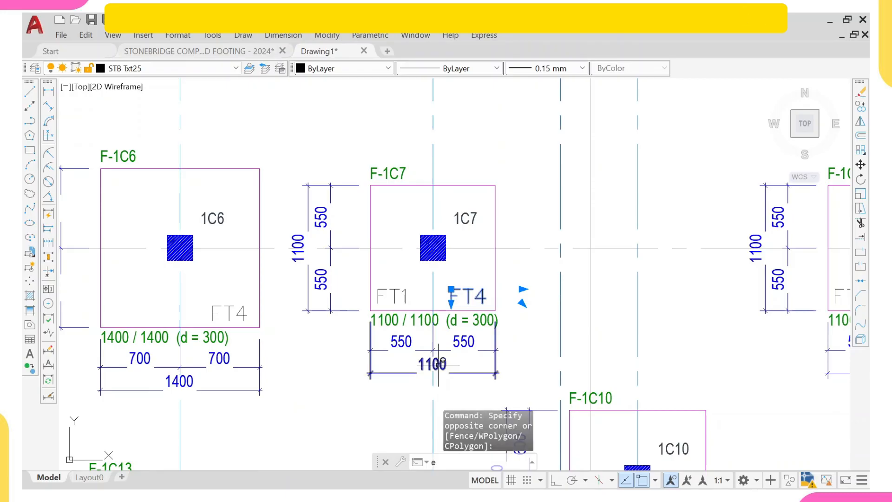
{"action": "key", "text": "Delete"}
{"action": "scroll", "coordinate": [461, 267], "scroll_direction": "down", "scroll_amount": 5}
{"action": "scroll", "coordinate": [494, 279], "scroll_direction": "up", "scroll_amount": 4}
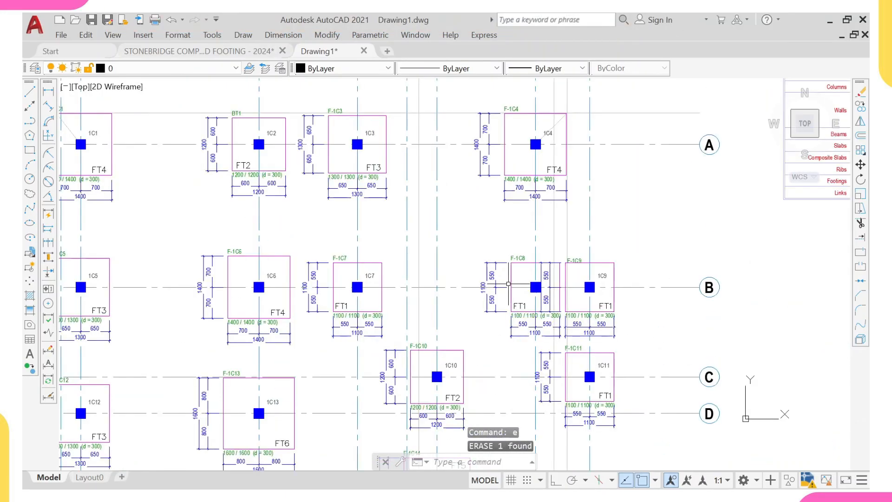
{"action": "scroll", "coordinate": [599, 304], "scroll_direction": "down", "scroll_amount": 2}
{"action": "middle_click_drag", "start_coordinate": [531, 324], "coordinate": [527, 248]}
{"action": "scroll", "coordinate": [607, 249], "scroll_direction": "down", "scroll_amount": 2}
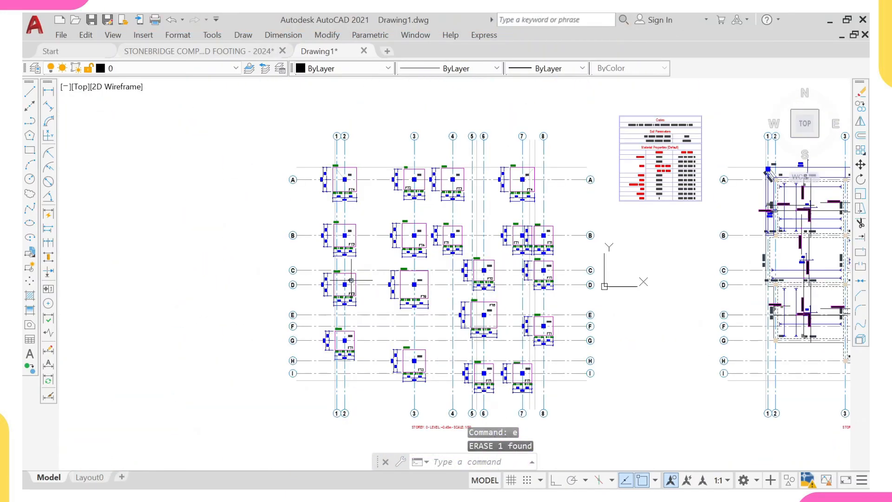
- Select all footing type labels with Select Similar, add footing 1C1's outline, and copy them to the clipboard
{"action": "scroll", "coordinate": [316, 189], "scroll_direction": "up", "scroll_amount": 5}
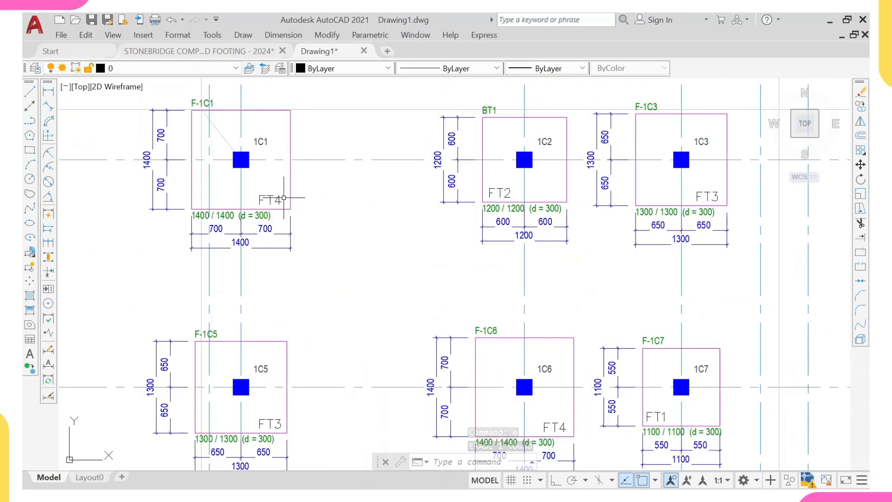
{"action": "left_click", "coordinate": [281, 199]}
{"action": "left_click", "coordinate": [255, 194]}
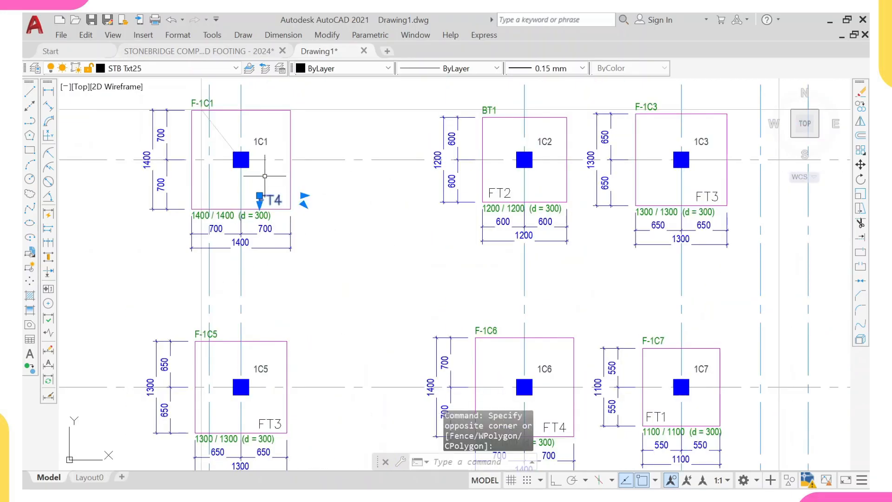
{"action": "right_click", "coordinate": [265, 199]}
{"action": "left_click", "coordinate": [325, 369]}
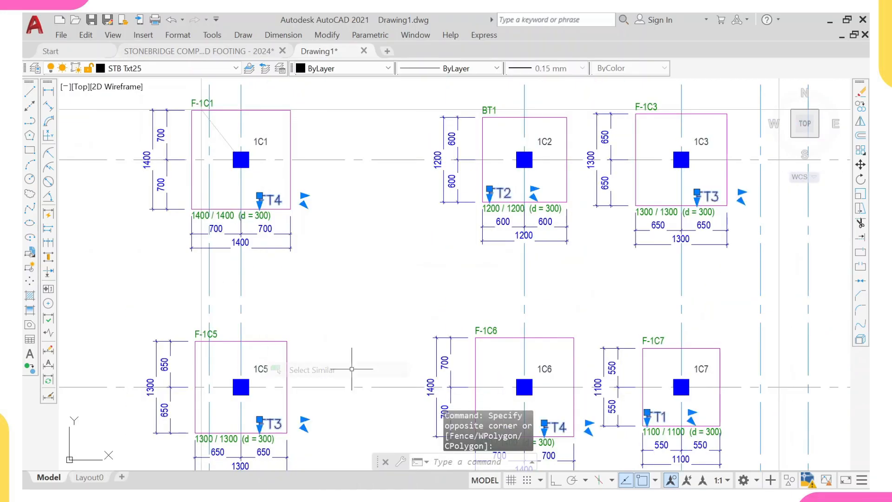
{"action": "scroll", "coordinate": [328, 301], "scroll_direction": "down", "scroll_amount": 4}
{"action": "scroll", "coordinate": [348, 289], "scroll_direction": "down", "scroll_amount": 2}
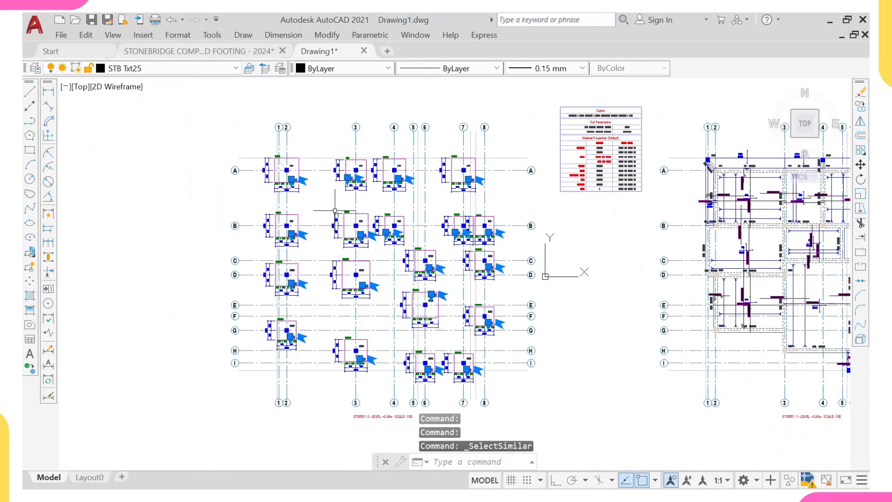
{"action": "scroll", "coordinate": [451, 356], "scroll_direction": "down", "scroll_amount": 1}
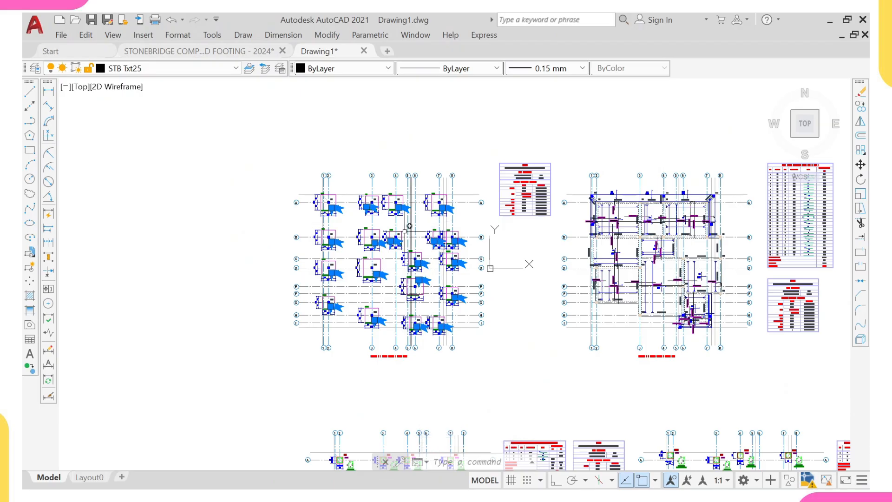
{"action": "scroll", "coordinate": [335, 200], "scroll_direction": "up", "scroll_amount": 8}
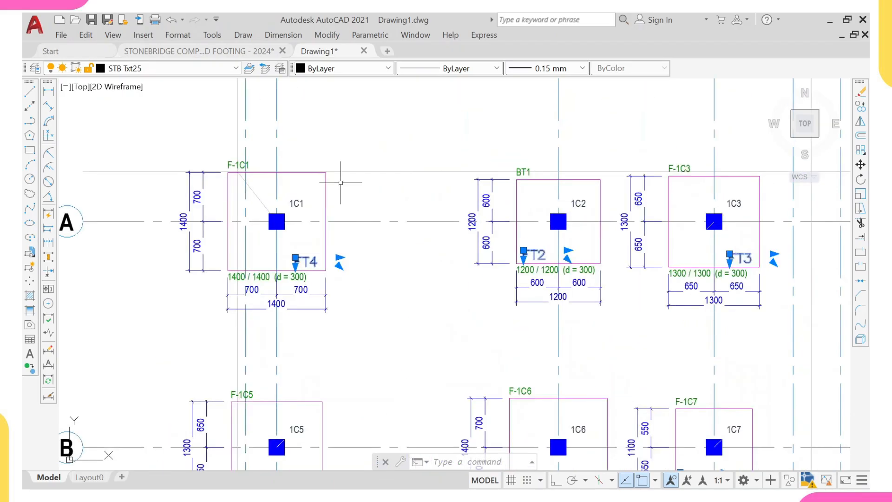
{"action": "left_click", "coordinate": [341, 182]}
{"action": "left_click", "coordinate": [274, 272]}
{"action": "scroll", "coordinate": [308, 188], "scroll_direction": "up", "scroll_amount": 3}
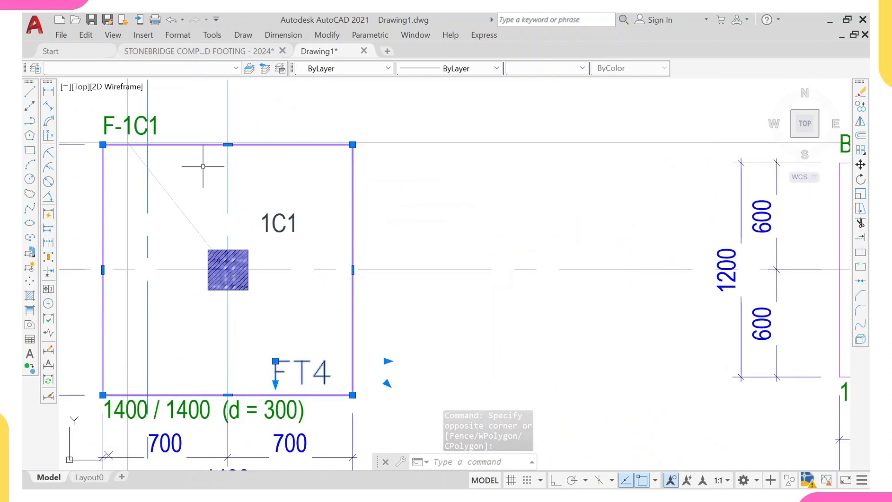
{"action": "middle_click_drag", "start_coordinate": [203, 165], "coordinate": [242, 168]}
{"action": "key", "text": "ctrl+c"}
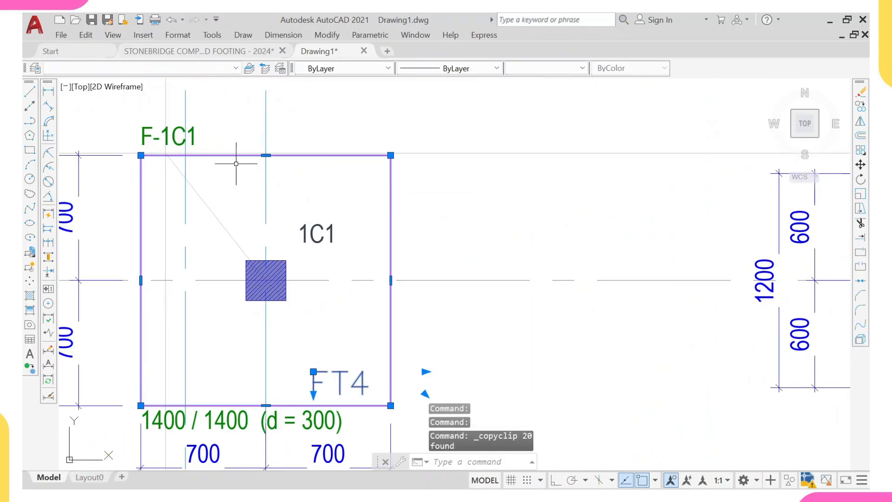
- Switch to the Stonebridge template drawing and paste the copied labels and outline beside the layouts
{"action": "left_click", "coordinate": [219, 54]}
{"action": "scroll", "coordinate": [254, 141], "scroll_direction": "down", "scroll_amount": 14}
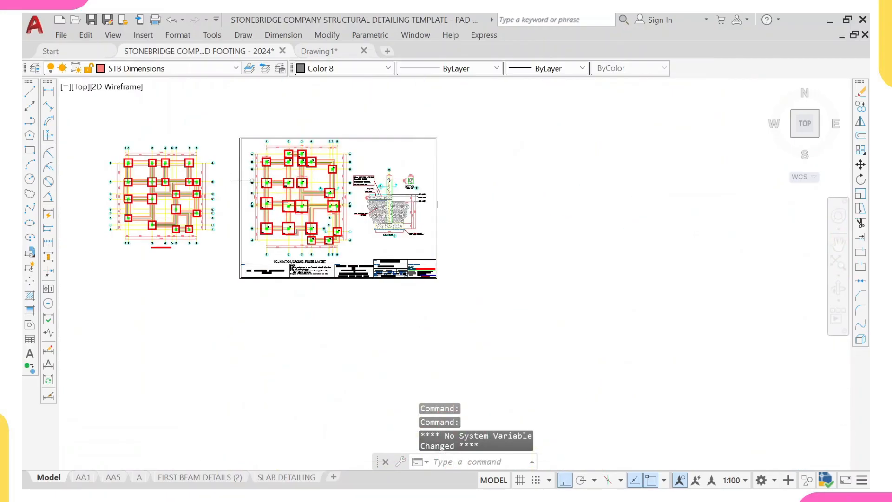
{"action": "middle_click_drag", "start_coordinate": [232, 190], "coordinate": [373, 197]}
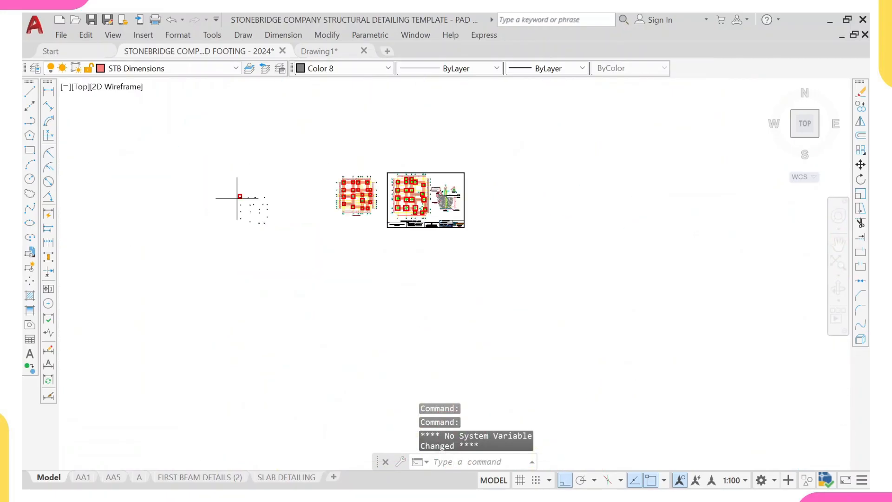
{"action": "key", "text": "ctrl+v"}
{"action": "scroll", "coordinate": [259, 207], "scroll_direction": "up", "scroll_amount": 4}
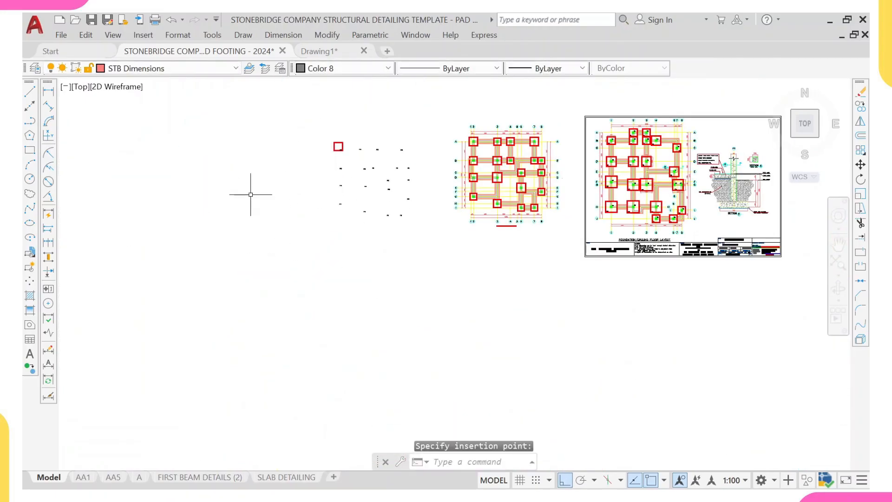
{"action": "key", "text": "Escape"}
{"action": "scroll", "coordinate": [351, 128], "scroll_direction": "up", "scroll_amount": 3}
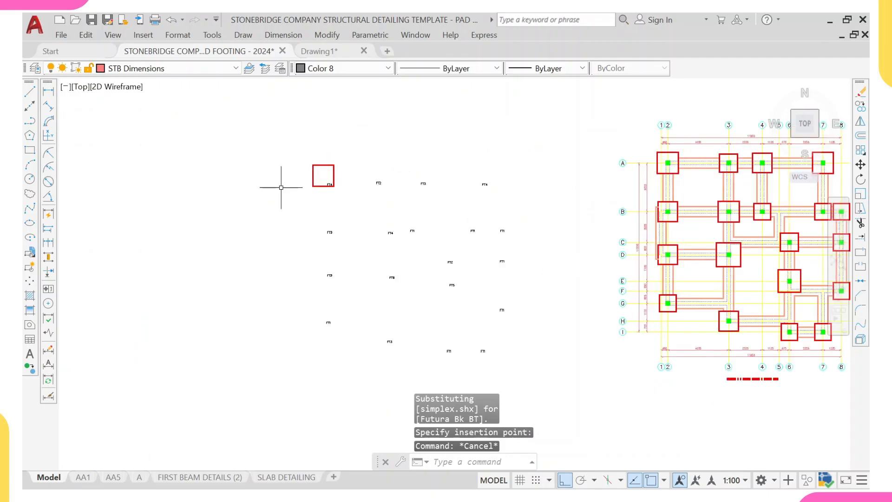
- Copy the pasted labels onto the template foundation layout, aligning footing 1C1's outline corner with the matching footing corner at grid A-1
{"action": "left_click", "coordinate": [293, 172]}
{"action": "middle_click_drag", "start_coordinate": [542, 367], "coordinate": [511, 274]}
{"action": "left_click", "coordinate": [511, 308]}
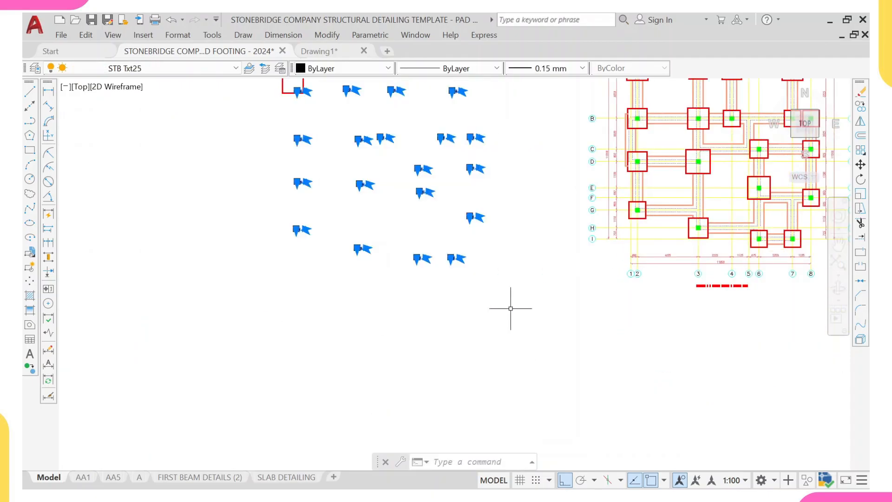
{"action": "type", "text": "co"}
{"action": "key", "text": "Return"}
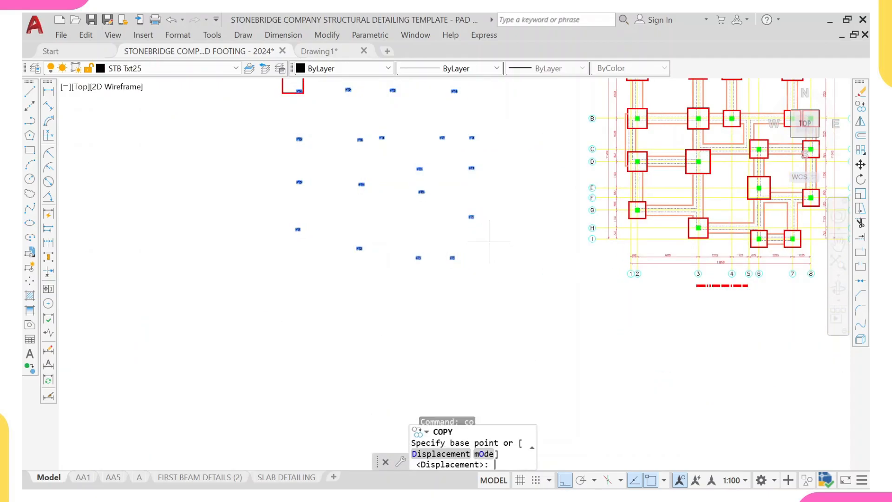
{"action": "middle_click_drag", "start_coordinate": [400, 168], "coordinate": [435, 306]}
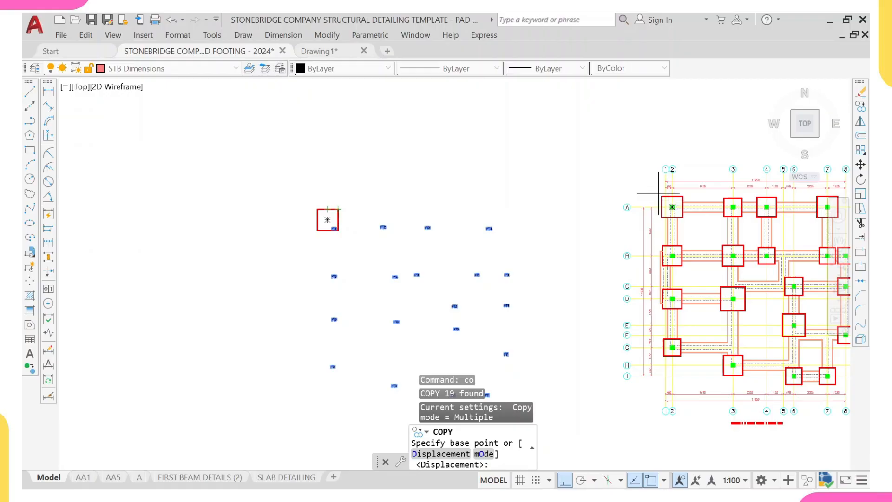
{"action": "scroll", "coordinate": [318, 215], "scroll_direction": "up", "scroll_amount": 2}
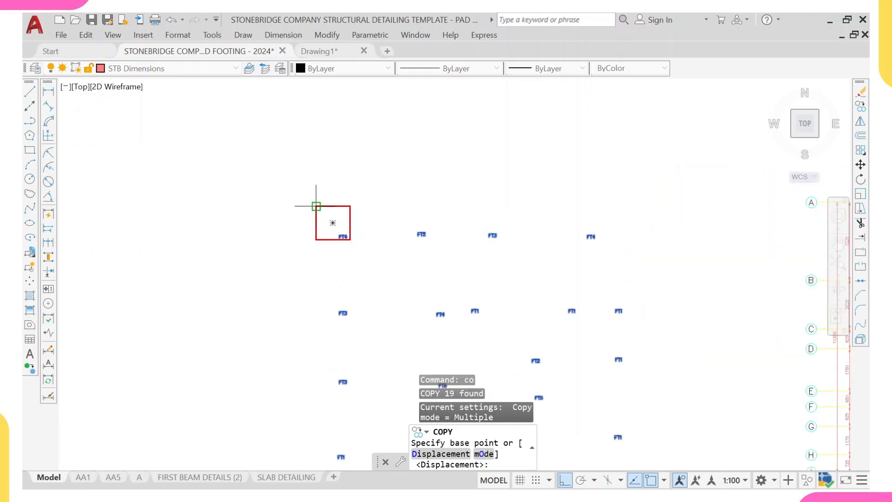
{"action": "left_click", "coordinate": [316, 206]}
{"action": "scroll", "coordinate": [355, 175], "scroll_direction": "down", "scroll_amount": 4}
{"action": "scroll", "coordinate": [563, 195], "scroll_direction": "up", "scroll_amount": 2}
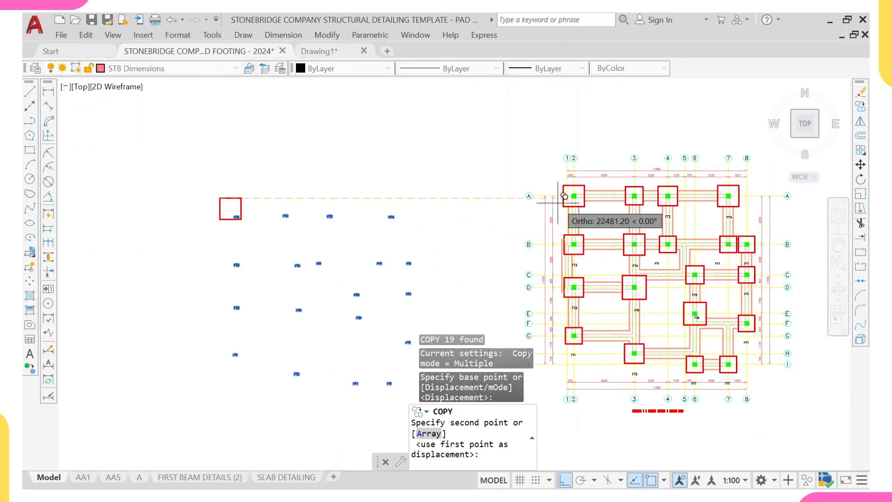
{"action": "scroll", "coordinate": [563, 196], "scroll_direction": "up", "scroll_amount": 5}
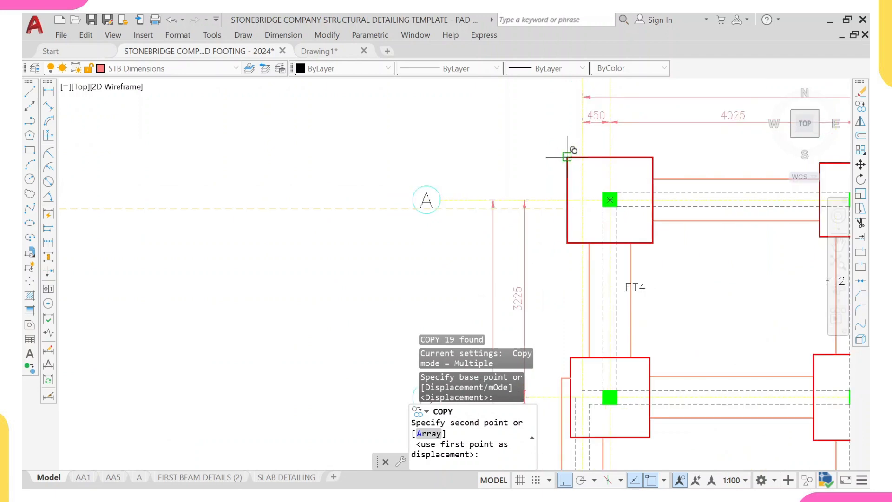
{"action": "left_click", "coordinate": [568, 157]}
{"action": "scroll", "coordinate": [425, 203], "scroll_direction": "down", "scroll_amount": 3}
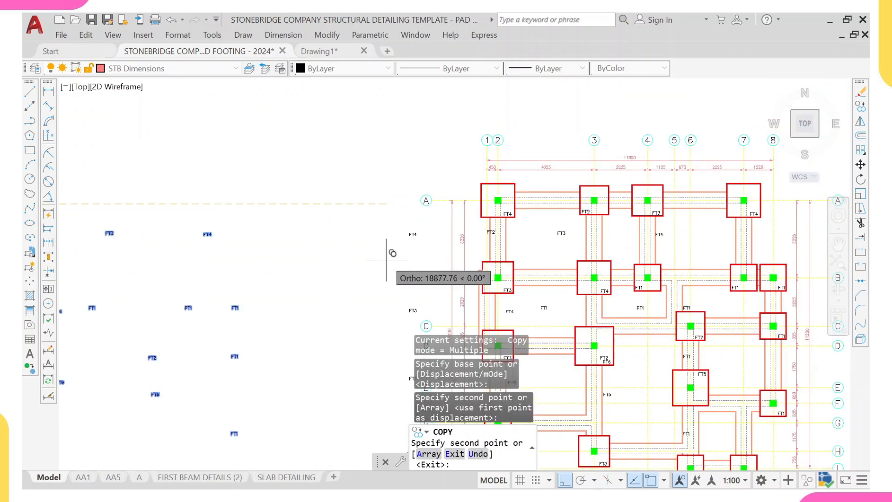
{"action": "key", "text": "Escape"}
- Erase the pasted source labels and outline left beside the layout
{"action": "scroll", "coordinate": [306, 255], "scroll_direction": "down", "scroll_amount": 4}
{"action": "left_click", "coordinate": [200, 218]}
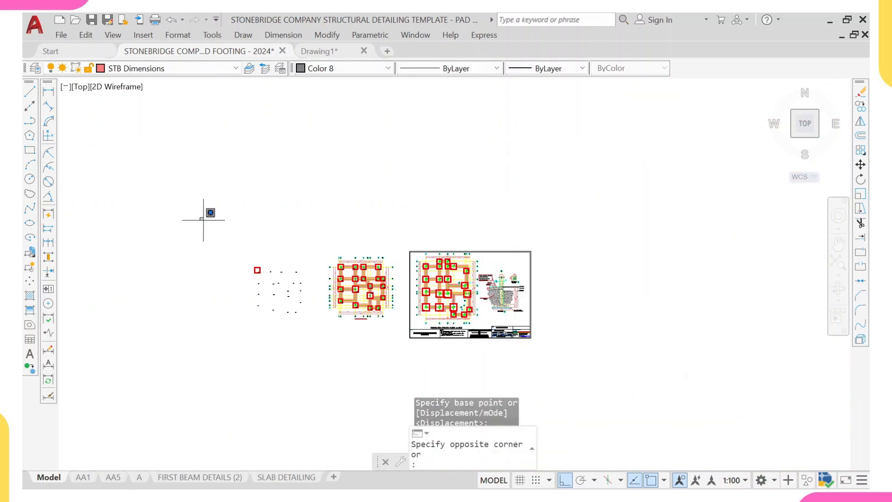
{"action": "left_click", "coordinate": [337, 365]}
{"action": "type", "text": "e"}
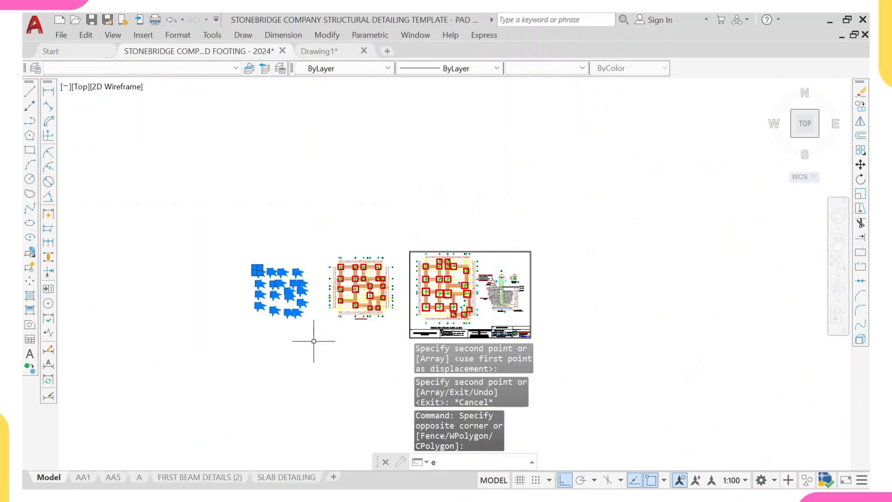
{"action": "key", "text": "Return"}
- Examine the copied footing labels across the template's foundation layout
{"action": "scroll", "coordinate": [257, 279], "scroll_direction": "up", "scroll_amount": 5}
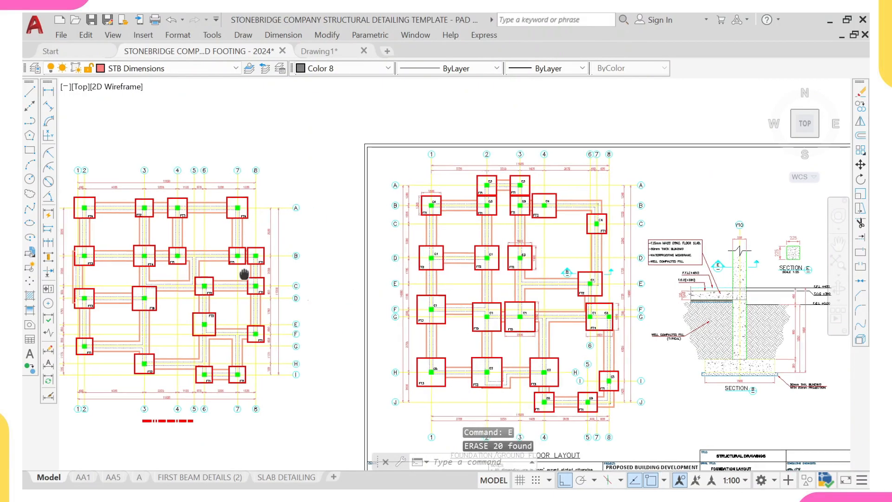
{"action": "scroll", "coordinate": [246, 232], "scroll_direction": "up", "scroll_amount": 4}
{"action": "middle_click_drag", "start_coordinate": [211, 248], "coordinate": [362, 200]}
{"action": "scroll", "coordinate": [359, 201], "scroll_direction": "down", "scroll_amount": 2}
{"action": "middle_click_drag", "start_coordinate": [302, 208], "coordinate": [303, 253]}
{"action": "scroll", "coordinate": [284, 174], "scroll_direction": "up", "scroll_amount": 2}
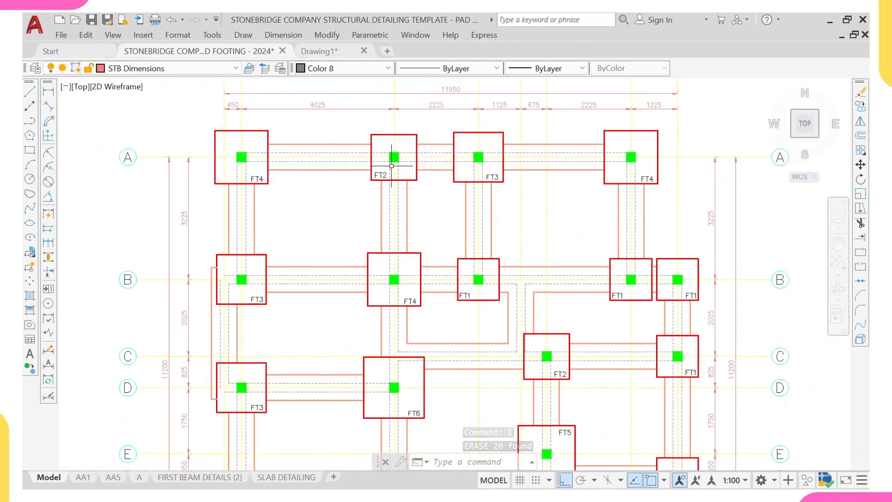
{"action": "scroll", "coordinate": [411, 170], "scroll_direction": "down", "scroll_amount": 2}
{"action": "scroll", "coordinate": [411, 171], "scroll_direction": "down", "scroll_amount": 3}
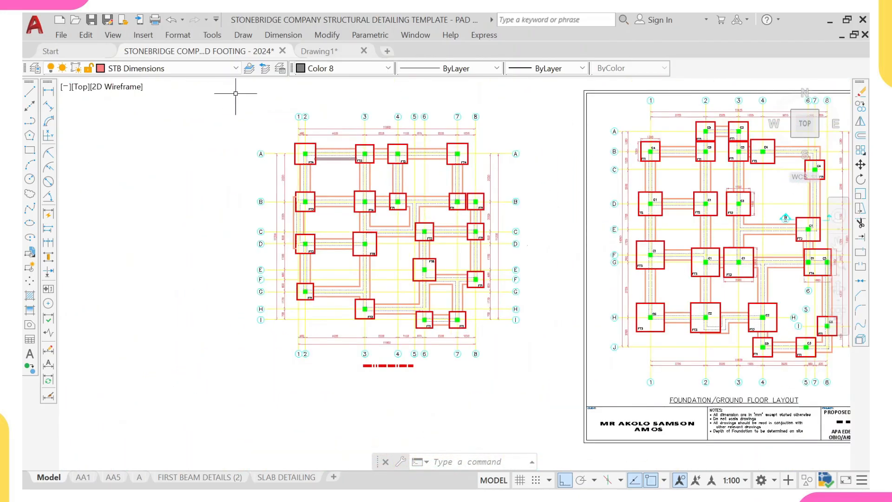
- Add a linear dimension across the width of footing FT1 at grid G-1
{"action": "left_click", "coordinate": [48, 93]}
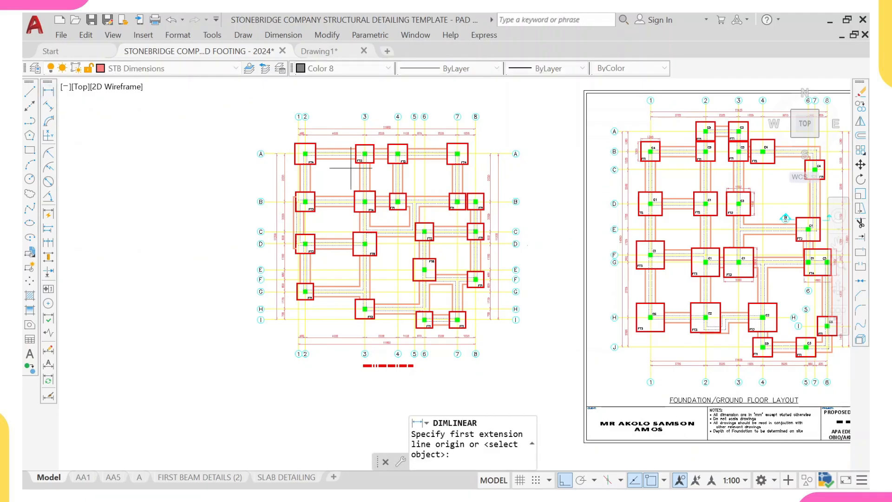
{"action": "scroll", "coordinate": [377, 194], "scroll_direction": "up", "scroll_amount": 5}
{"action": "scroll", "coordinate": [376, 166], "scroll_direction": "down", "scroll_amount": 3}
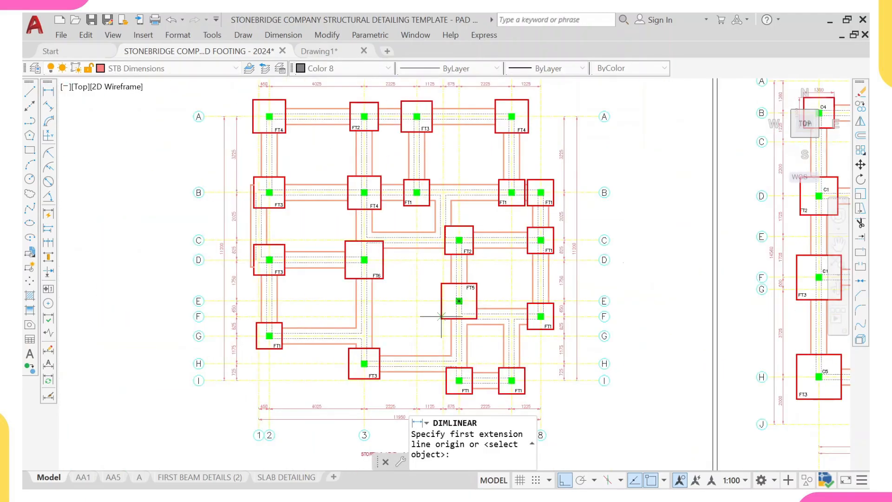
{"action": "middle_click_drag", "start_coordinate": [441, 309], "coordinate": [432, 345]}
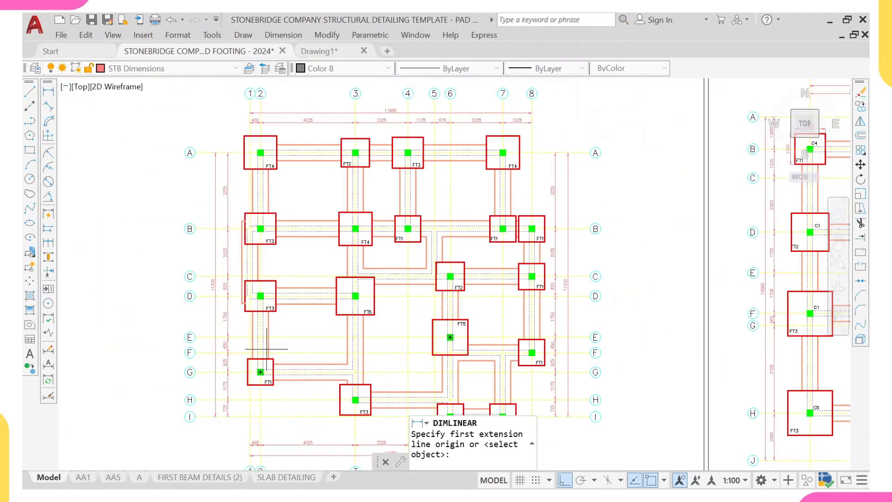
{"action": "scroll", "coordinate": [267, 349], "scroll_direction": "up", "scroll_amount": 5}
{"action": "left_click", "coordinate": [288, 309]}
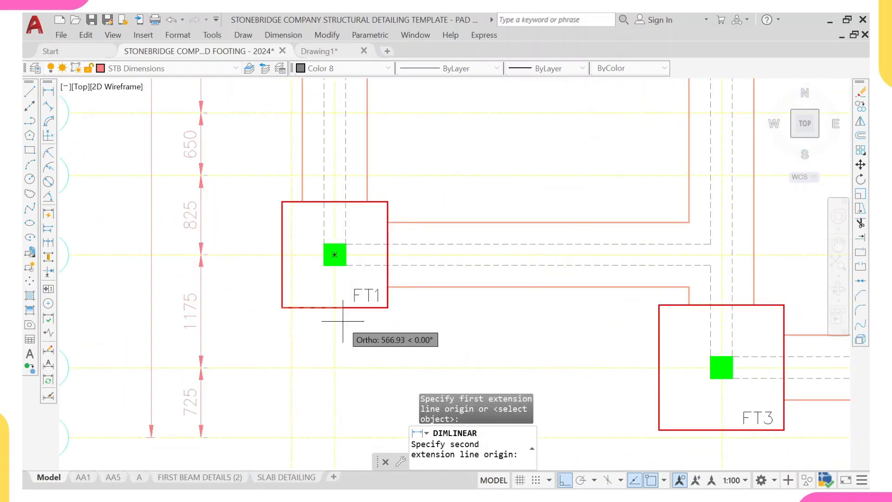
{"action": "left_click", "coordinate": [388, 307]}
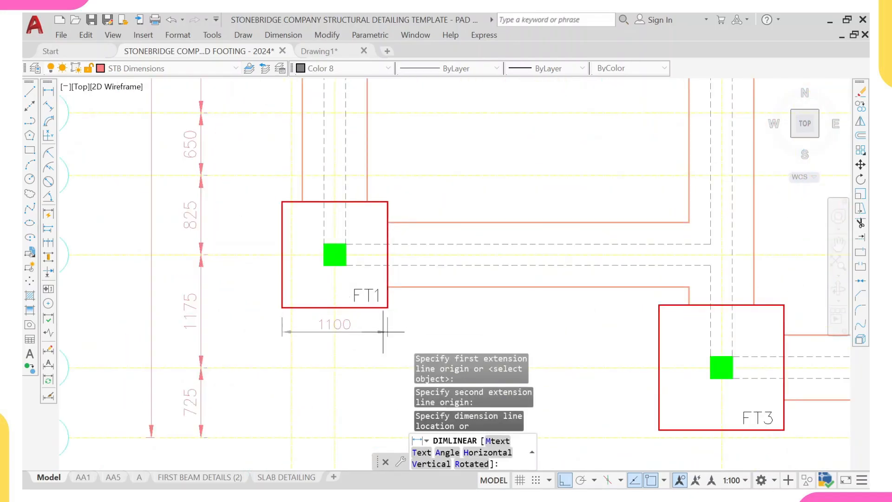
{"action": "left_click", "coordinate": [384, 333]}
- Add a vertical linear dimension along the left side of footing FT1 at grid G-1
{"action": "right_click", "coordinate": [433, 186]}
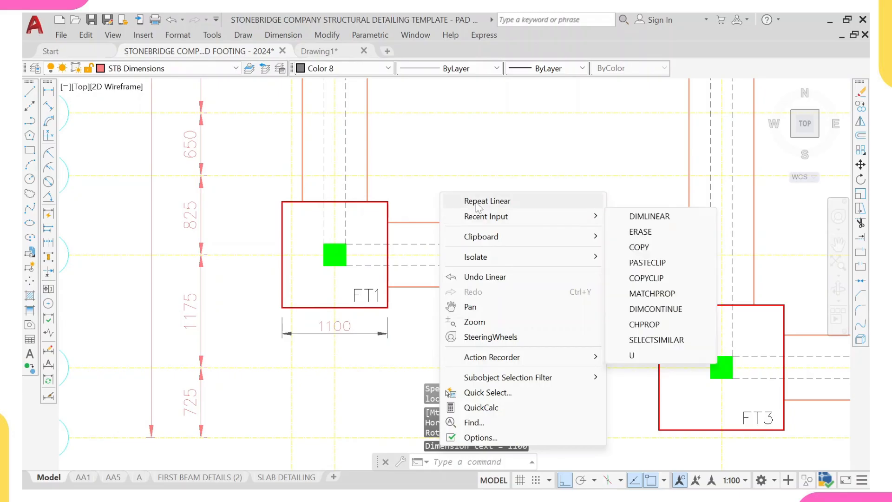
{"action": "left_click", "coordinate": [472, 202]}
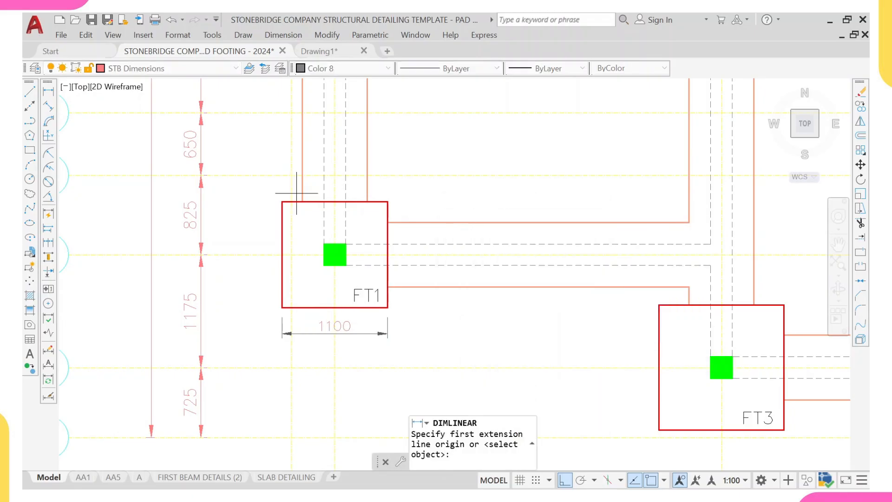
{"action": "left_click", "coordinate": [282, 201]}
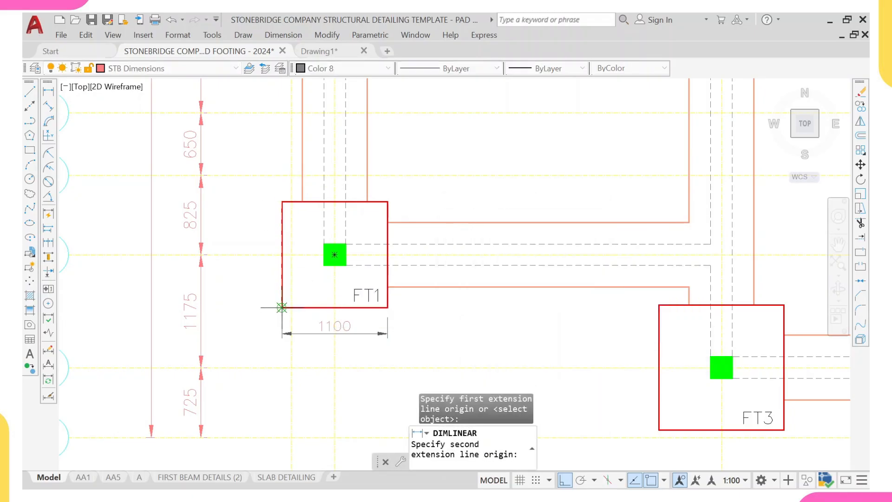
{"action": "left_click", "coordinate": [281, 308]}
{"action": "scroll", "coordinate": [292, 237], "scroll_direction": "down", "scroll_amount": 5}
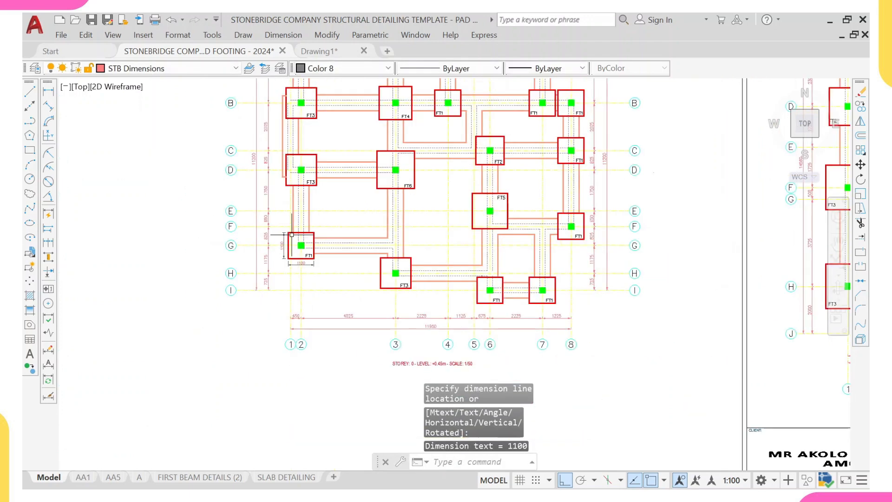
{"action": "middle_click_drag", "start_coordinate": [292, 235], "coordinate": [257, 247]}
- Add a horizontal linear dimension across the width of footing FT2 at grid A
{"action": "right_click", "coordinate": [319, 132]}
{"action": "left_click", "coordinate": [345, 139]}
{"action": "scroll", "coordinate": [354, 195], "scroll_direction": "down", "scroll_amount": 4}
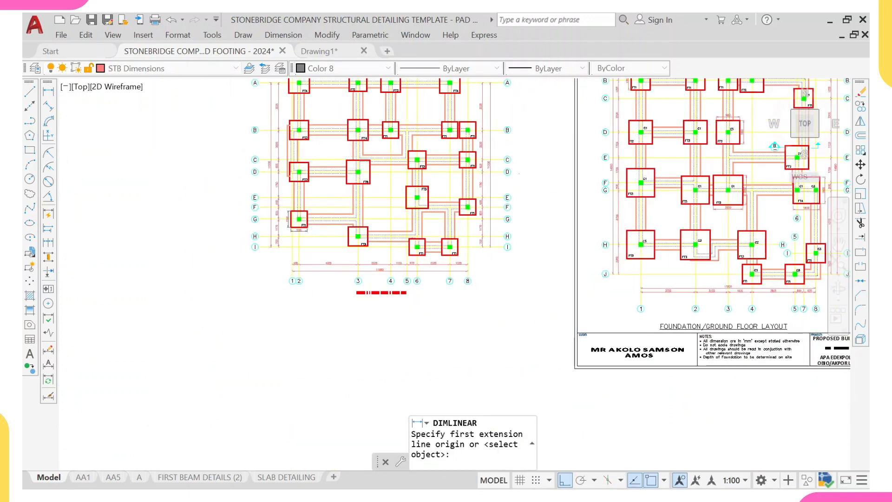
{"action": "scroll", "coordinate": [383, 185], "scroll_direction": "up", "scroll_amount": 6}
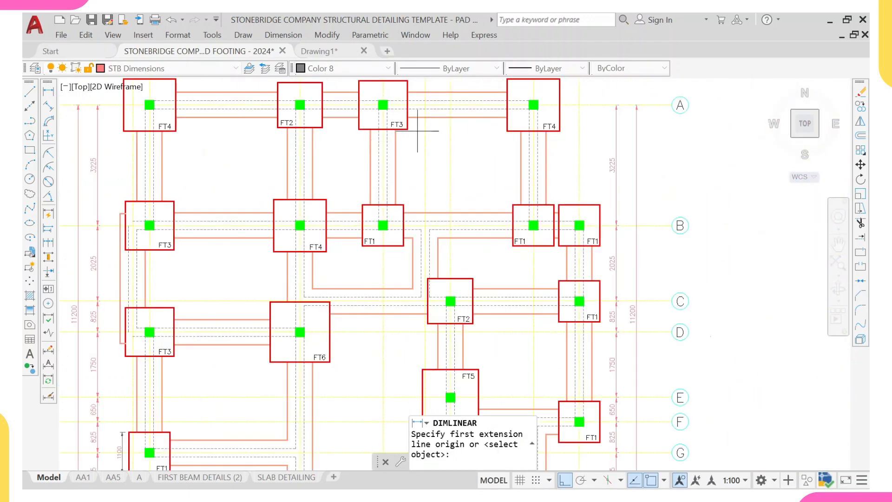
{"action": "scroll", "coordinate": [315, 191], "scroll_direction": "down", "scroll_amount": 3}
{"action": "scroll", "coordinate": [346, 234], "scroll_direction": "up", "scroll_amount": 2}
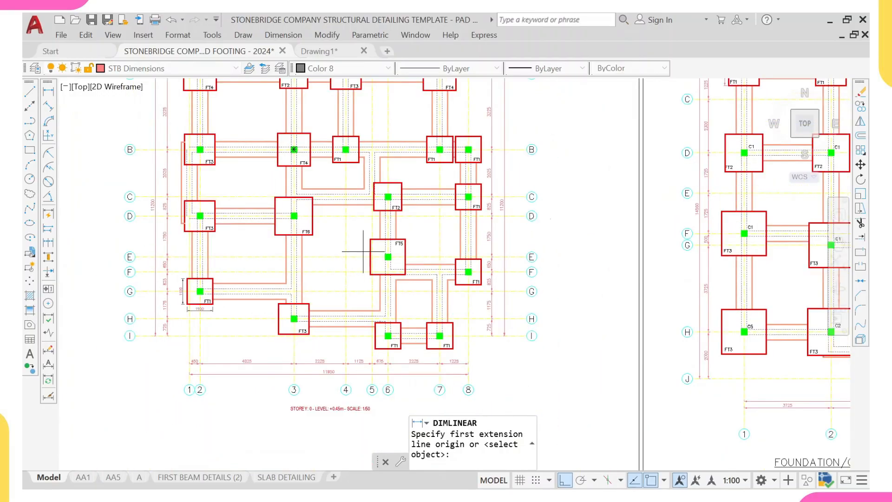
{"action": "middle_click_drag", "start_coordinate": [402, 239], "coordinate": [408, 271]}
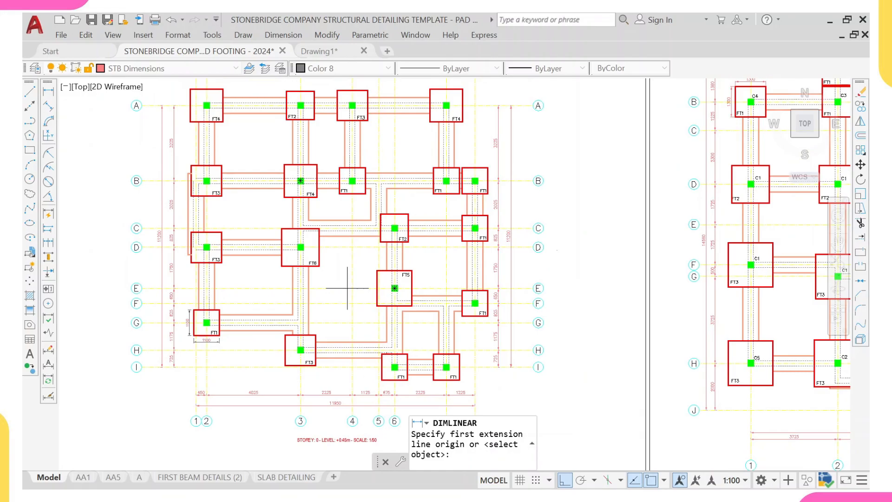
{"action": "scroll", "coordinate": [301, 100], "scroll_direction": "up", "scroll_amount": 4}
{"action": "scroll", "coordinate": [317, 350], "scroll_direction": "down", "scroll_amount": 3}
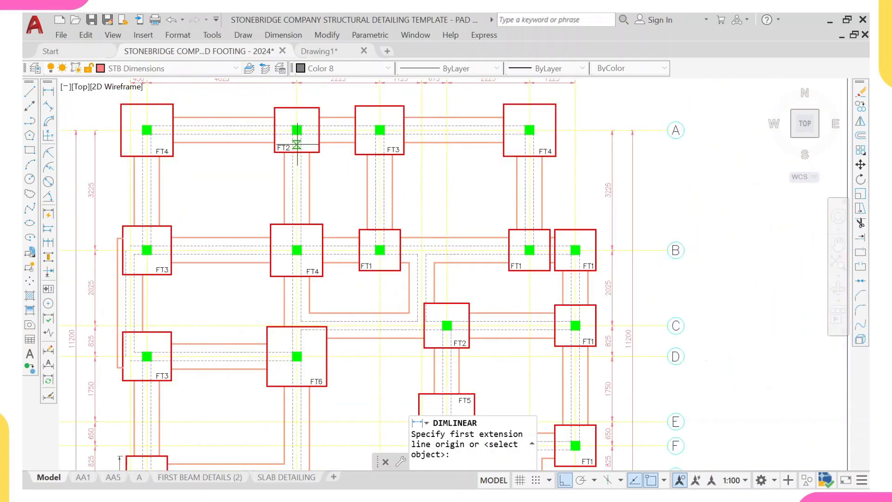
{"action": "scroll", "coordinate": [288, 166], "scroll_direction": "up", "scroll_amount": 3}
{"action": "left_click", "coordinate": [267, 155]}
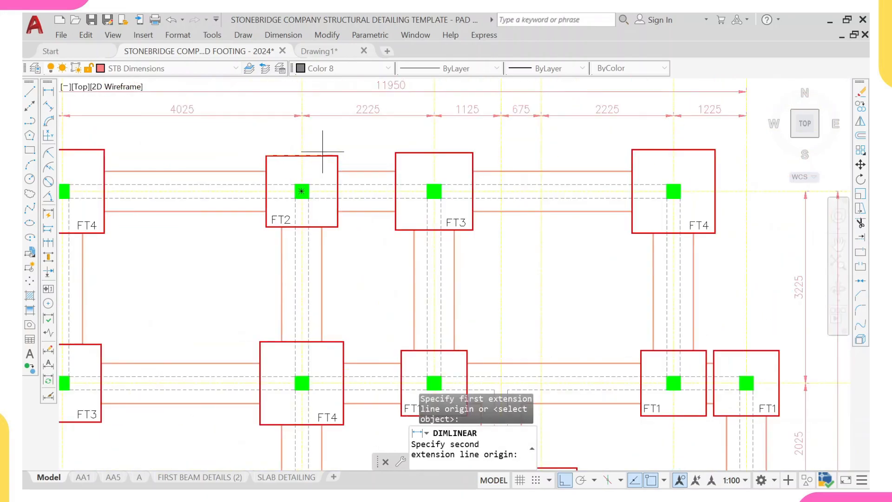
{"action": "left_click", "coordinate": [336, 156]}
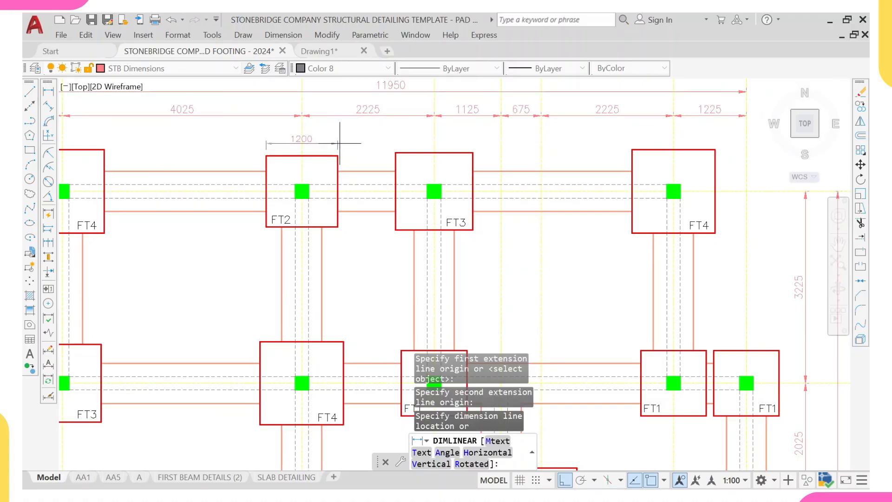
{"action": "left_click", "coordinate": [340, 144]}
- Add a vertical linear dimension along the left side of footing FT2
{"action": "scroll", "coordinate": [289, 164], "scroll_direction": "up", "scroll_amount": 3}
{"action": "right_click", "coordinate": [288, 155]}
{"action": "left_click", "coordinate": [307, 162]}
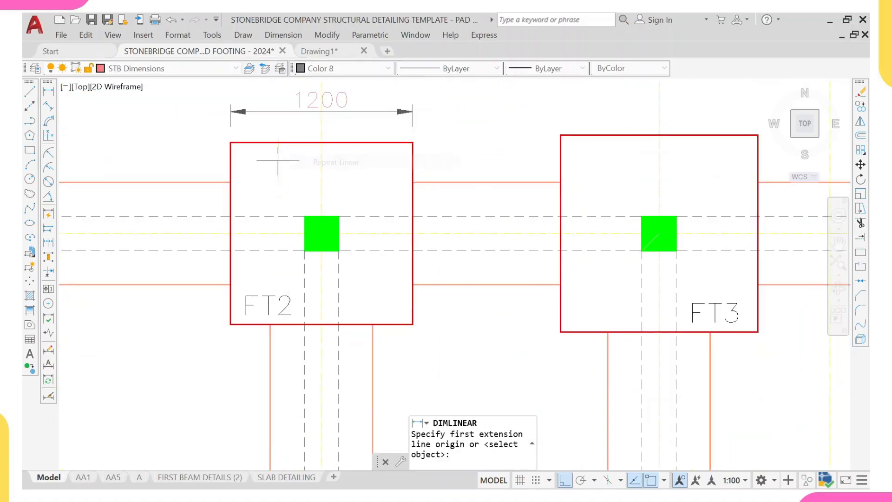
{"action": "left_click", "coordinate": [230, 144]}
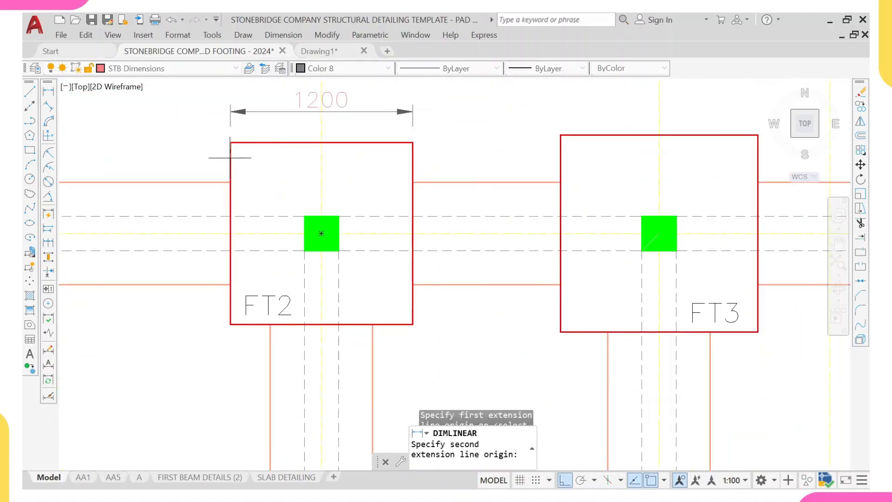
{"action": "left_click", "coordinate": [231, 324]}
{"action": "left_click", "coordinate": [192, 310]}
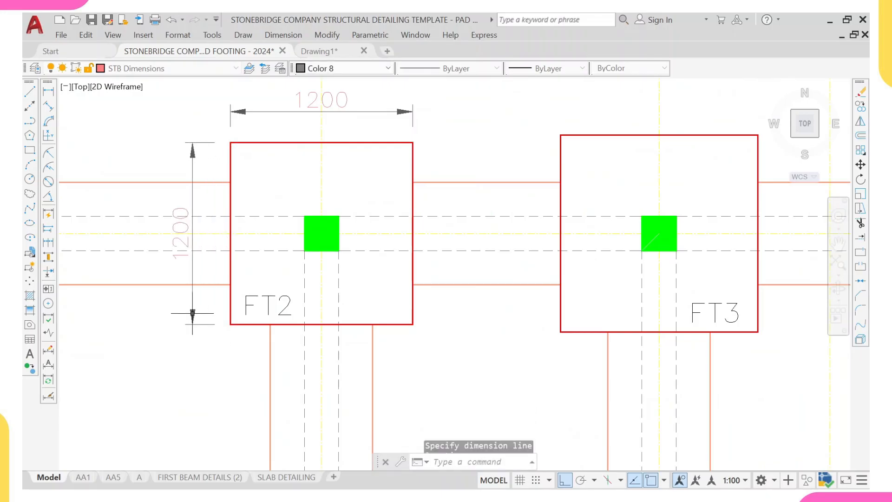
- Add a horizontal linear dimension across the width of footing FT3 at grid A
{"action": "right_click", "coordinate": [193, 132]}
{"action": "left_click", "coordinate": [219, 143]}
{"action": "scroll", "coordinate": [247, 160], "scroll_direction": "down", "scroll_amount": 8}
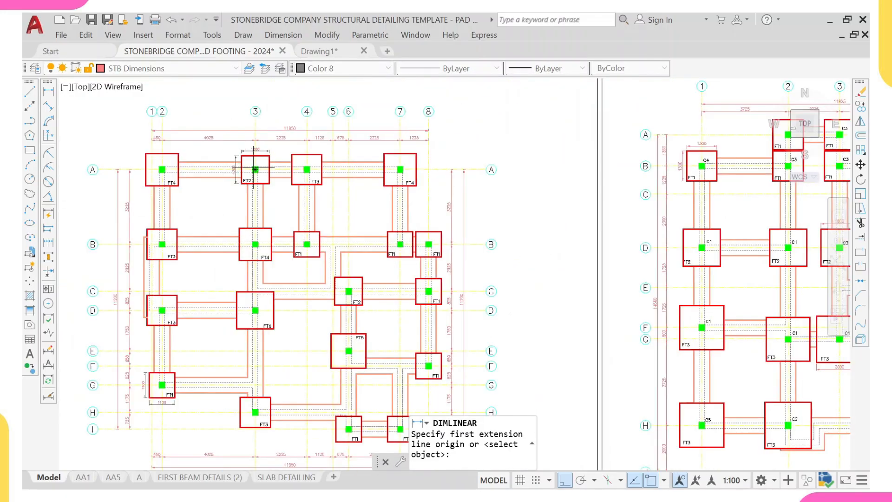
{"action": "scroll", "coordinate": [306, 170], "scroll_direction": "up", "scroll_amount": 4}
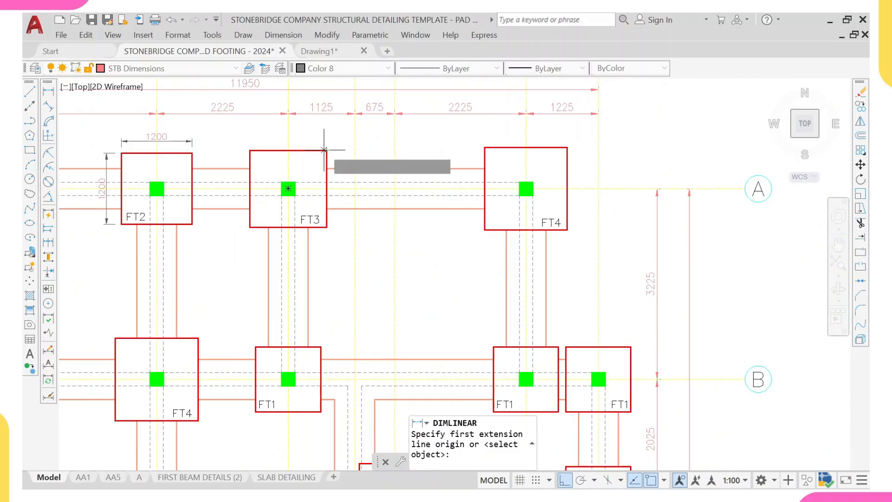
{"action": "left_click", "coordinate": [327, 150]}
{"action": "scroll", "coordinate": [249, 146], "scroll_direction": "up", "scroll_amount": 4}
{"action": "left_click", "coordinate": [251, 160]}
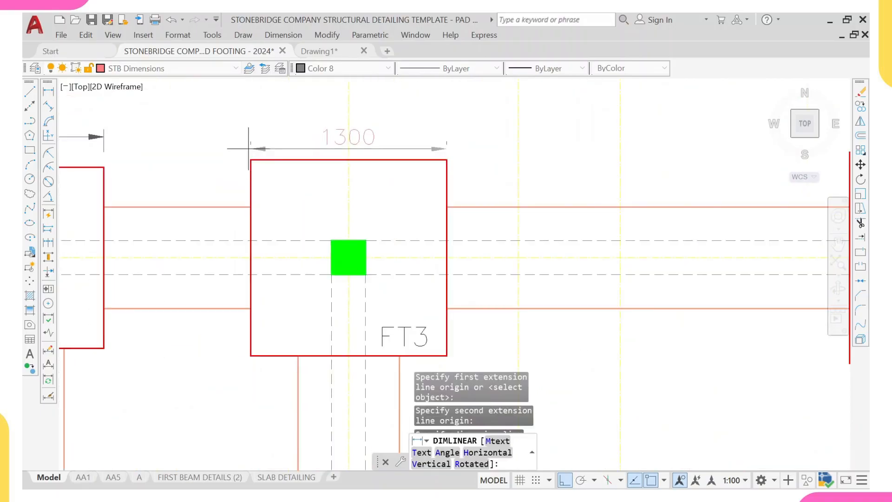
{"action": "left_click", "coordinate": [248, 131]}
- Add a vertical linear dimension along the right side of footing FT3
{"action": "right_click", "coordinate": [244, 99]}
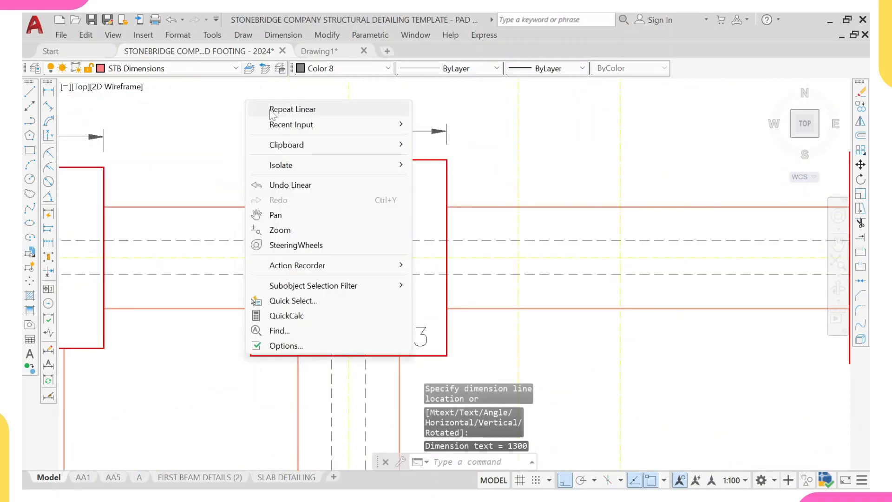
{"action": "left_click", "coordinate": [279, 110]}
{"action": "middle_click_drag", "start_coordinate": [287, 302], "coordinate": [285, 252]}
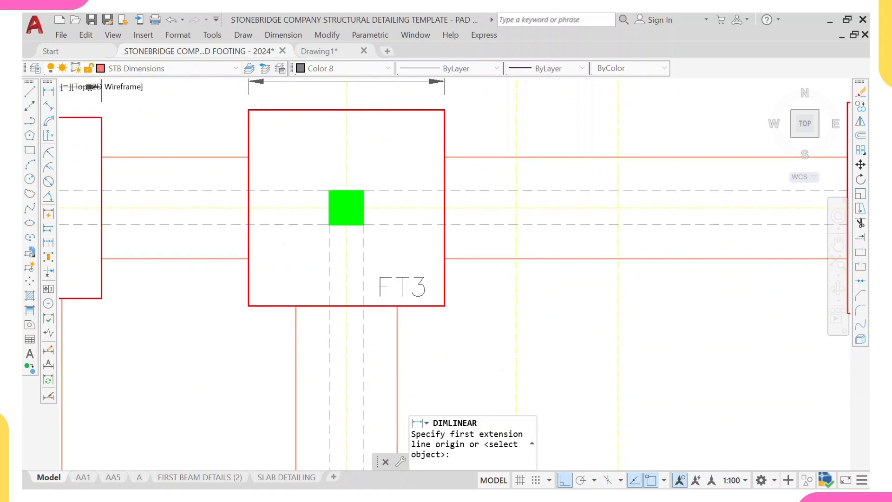
{"action": "left_click", "coordinate": [443, 110]}
{"action": "left_click", "coordinate": [445, 306]}
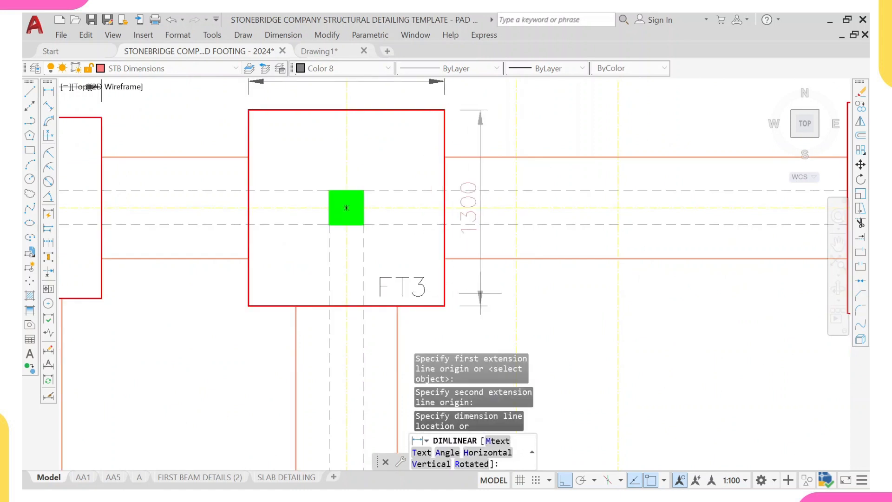
{"action": "scroll", "coordinate": [513, 243], "scroll_direction": "down", "scroll_amount": 4}
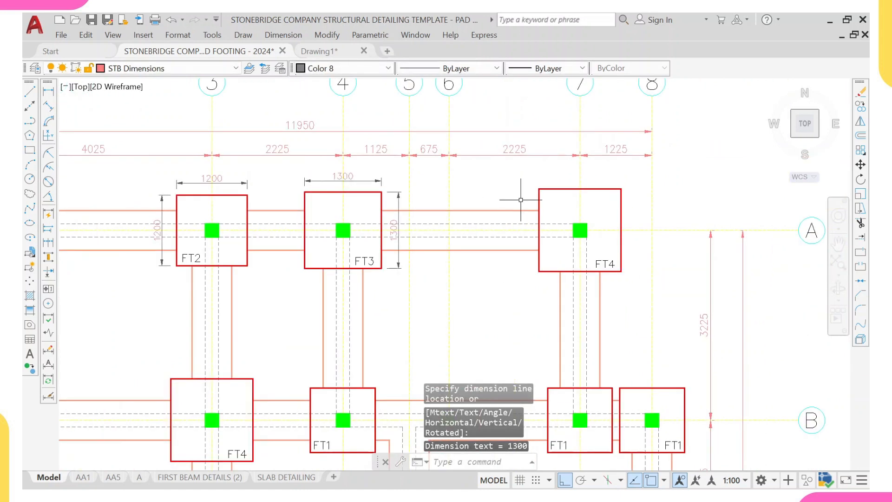
- Add a horizontal linear dimension across the width of footing FT4 at the corner of grids A and 7
{"action": "right_click", "coordinate": [524, 171]}
{"action": "left_click", "coordinate": [541, 182]}
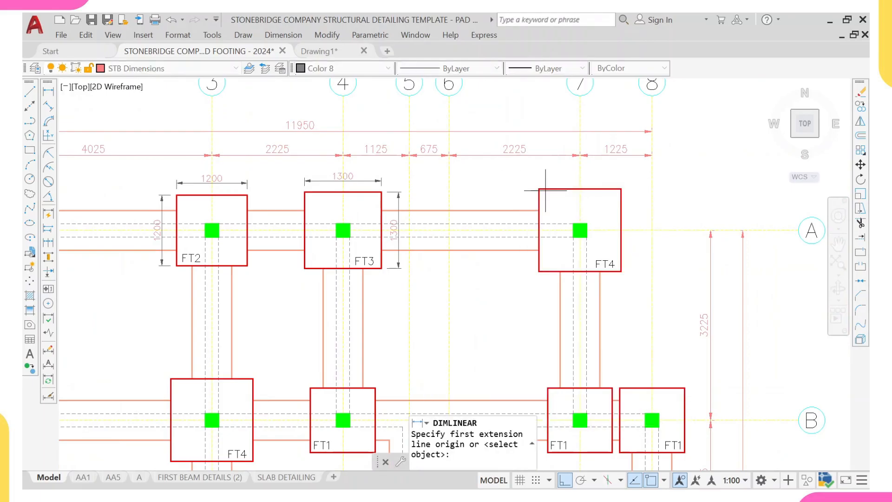
{"action": "scroll", "coordinate": [539, 187], "scroll_direction": "up", "scroll_amount": 2}
{"action": "left_click", "coordinate": [537, 188]}
{"action": "left_click", "coordinate": [667, 189]}
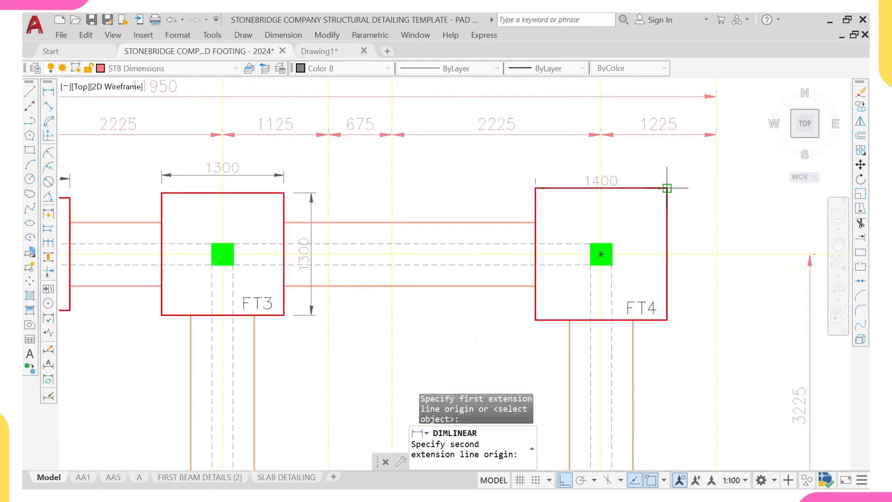
{"action": "left_click", "coordinate": [658, 169]}
- Add a vertical linear dimension along the right side of footing FT4
{"action": "right_click", "coordinate": [688, 155]}
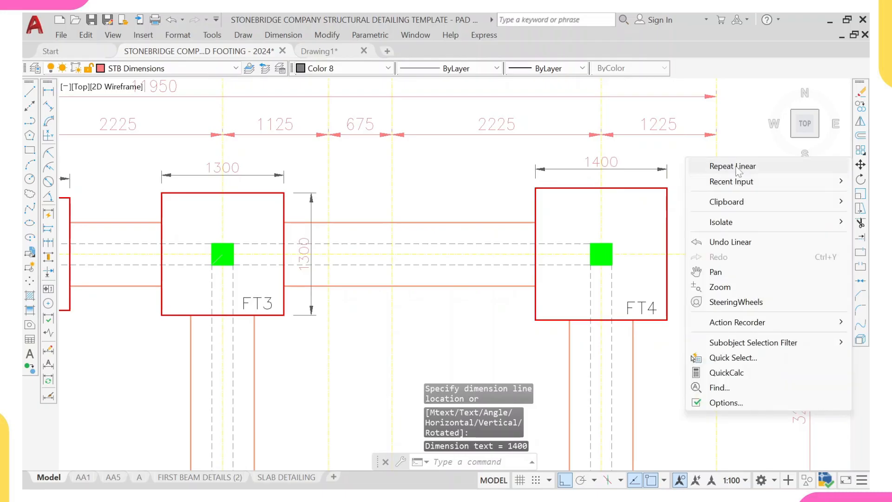
{"action": "left_click", "coordinate": [727, 166]}
{"action": "left_click", "coordinate": [667, 169]}
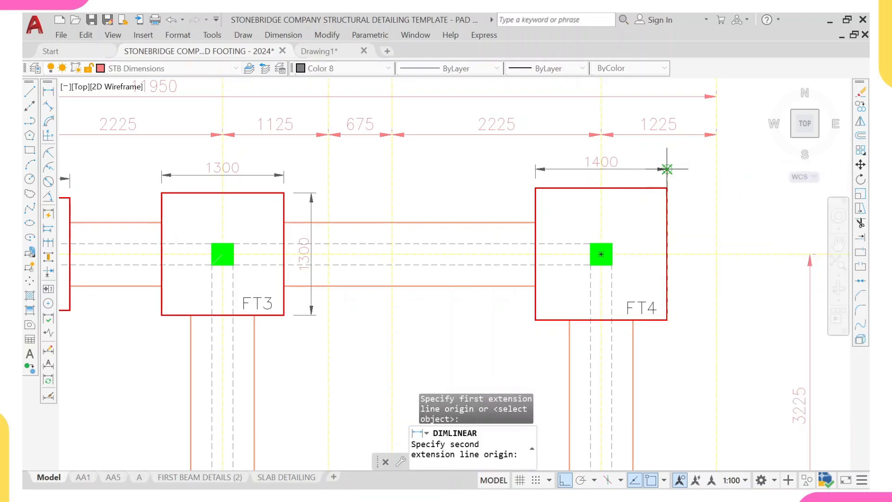
{"action": "left_click", "coordinate": [667, 188]}
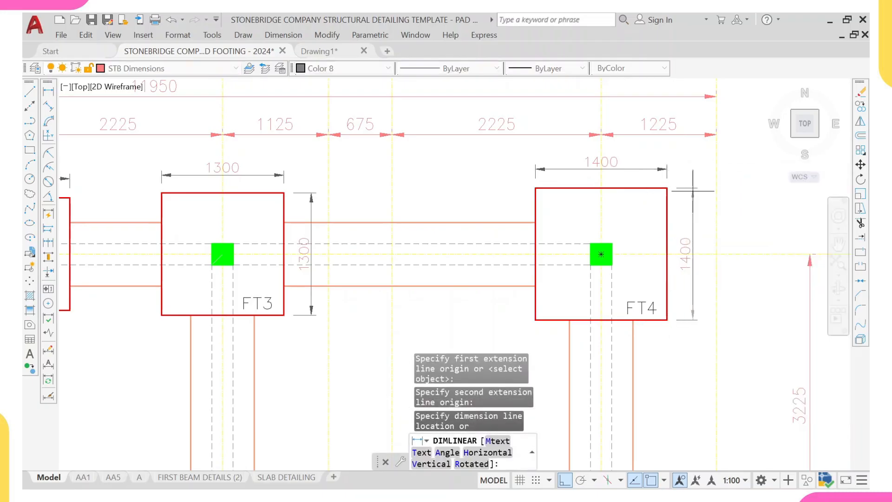
{"action": "scroll", "coordinate": [685, 242], "scroll_direction": "down", "scroll_amount": 3}
{"action": "middle_click_drag", "start_coordinate": [646, 243], "coordinate": [603, 201]}
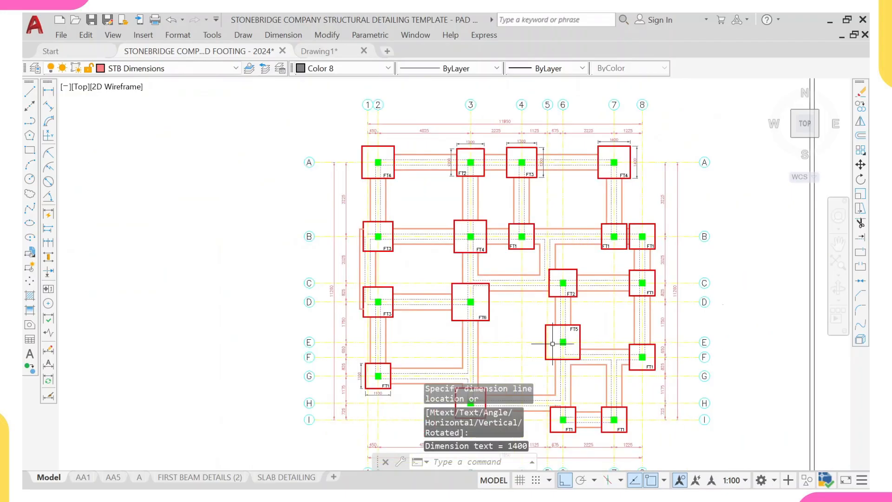
- Add a vertical linear dimension along the right side of footing FT5
{"action": "scroll", "coordinate": [553, 344], "scroll_direction": "up", "scroll_amount": 4}
{"action": "right_click", "coordinate": [584, 253]}
{"action": "middle_click_drag", "start_coordinate": [590, 285], "coordinate": [583, 243]}
{"action": "left_click", "coordinate": [586, 252]}
{"action": "scroll", "coordinate": [583, 334], "scroll_direction": "up", "scroll_amount": 5}
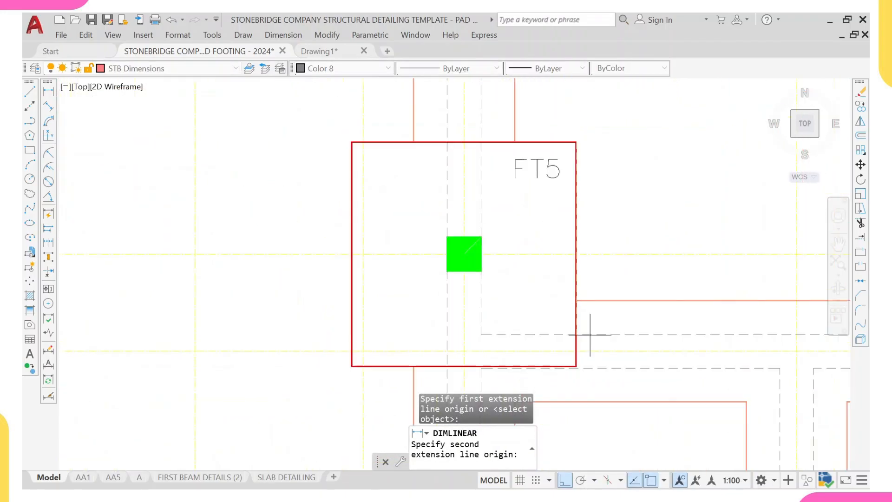
{"action": "left_click", "coordinate": [574, 371]}
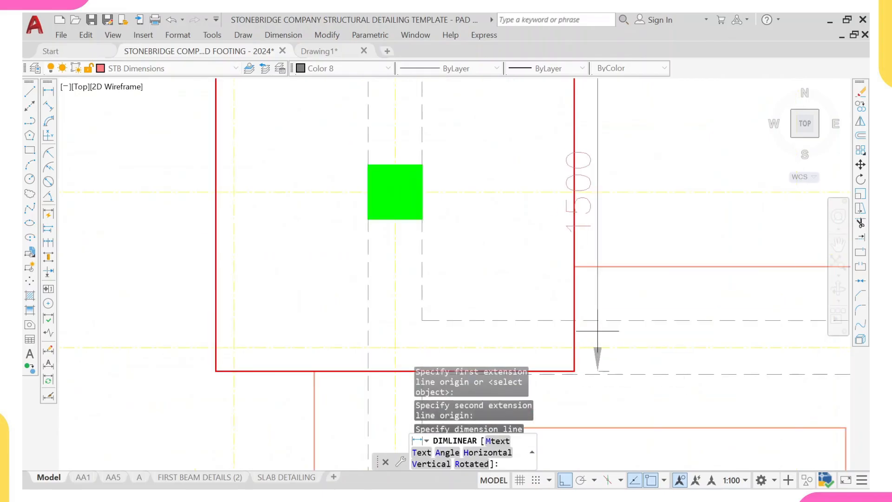
{"action": "scroll", "coordinate": [597, 367], "scroll_direction": "down", "scroll_amount": 4}
{"action": "left_click", "coordinate": [615, 186]}
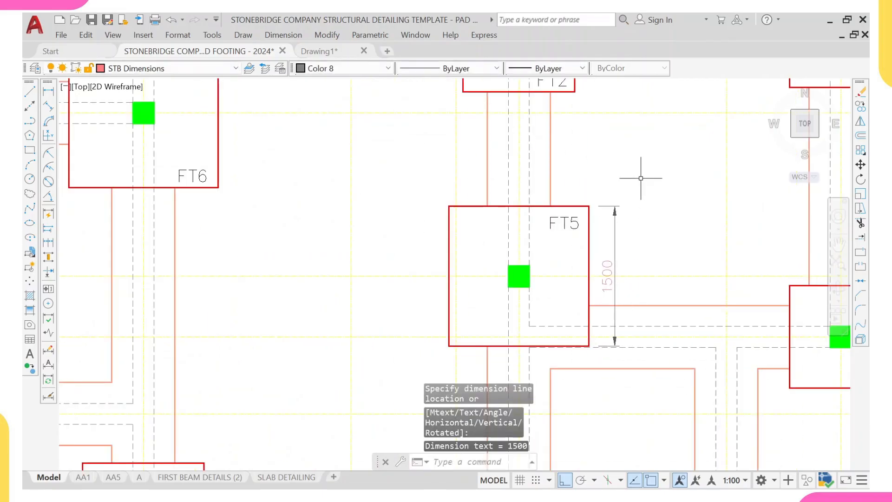
- Add a horizontal linear dimension across the top of footing FT5
{"action": "right_click", "coordinate": [640, 160]}
{"action": "left_click", "coordinate": [668, 168]}
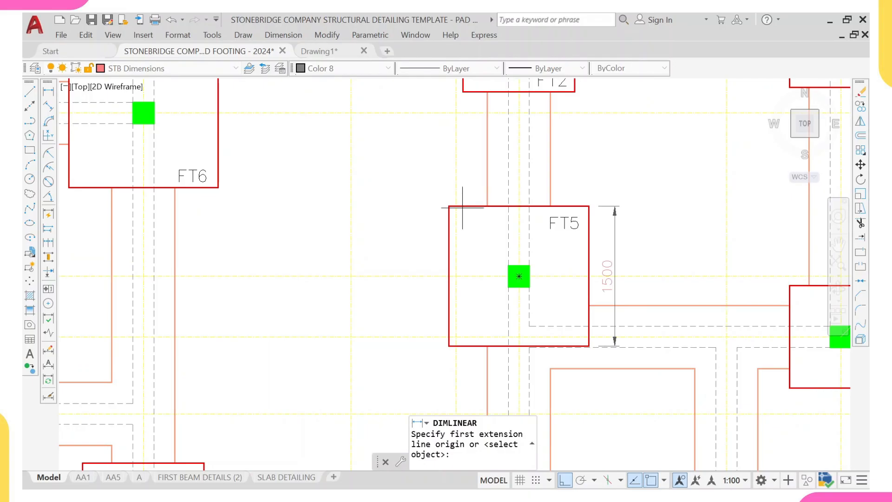
{"action": "left_click", "coordinate": [449, 206]}
{"action": "scroll", "coordinate": [586, 219], "scroll_direction": "up", "scroll_amount": 2}
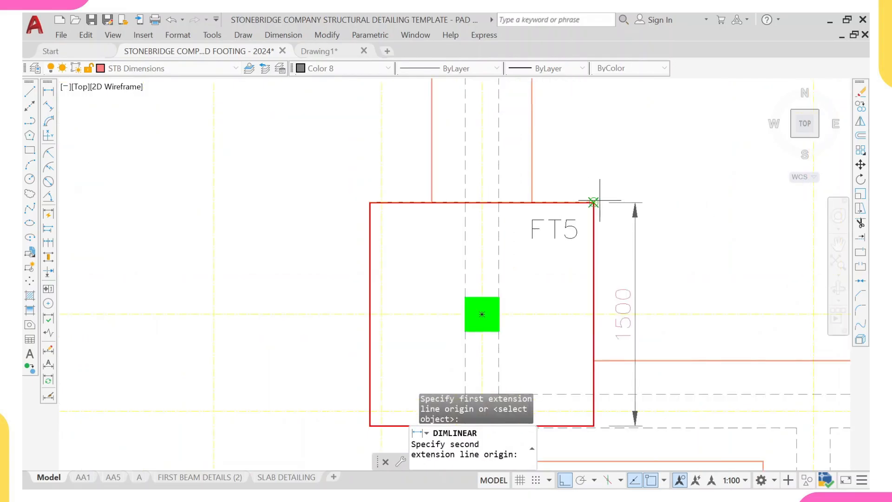
{"action": "left_click", "coordinate": [593, 202]}
{"action": "left_click", "coordinate": [599, 167]}
- Erase the vertical dimension beside footing FT5's right side
{"action": "scroll", "coordinate": [600, 149], "scroll_direction": "down", "scroll_amount": 4}
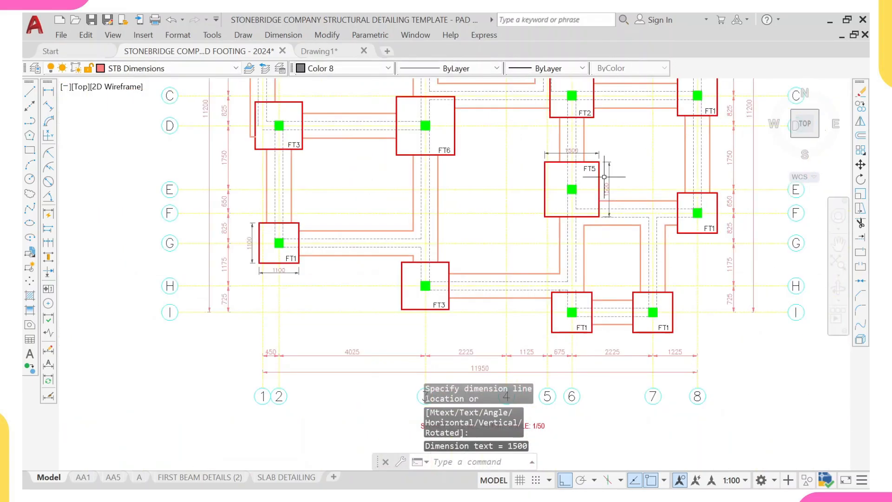
{"action": "scroll", "coordinate": [615, 213], "scroll_direction": "up", "scroll_amount": 2}
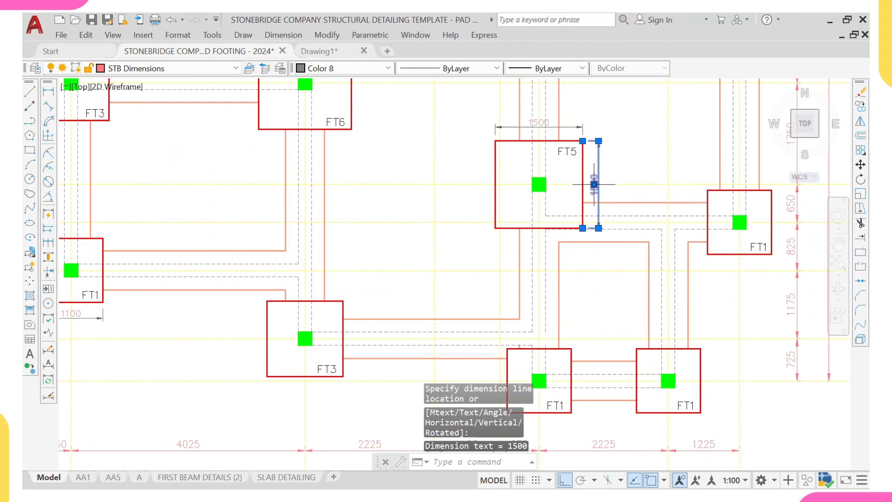
{"action": "left_click", "coordinate": [593, 184]}
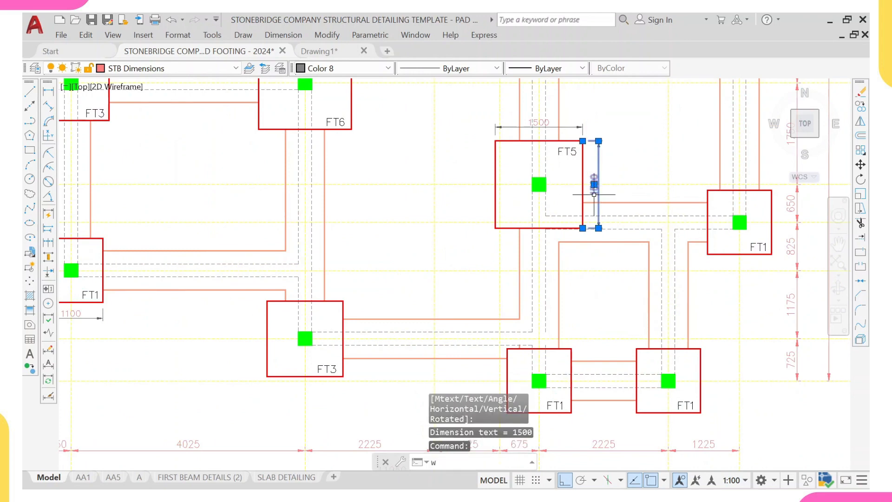
{"action": "type", "text": "we"}
{"action": "key", "text": "Return"}
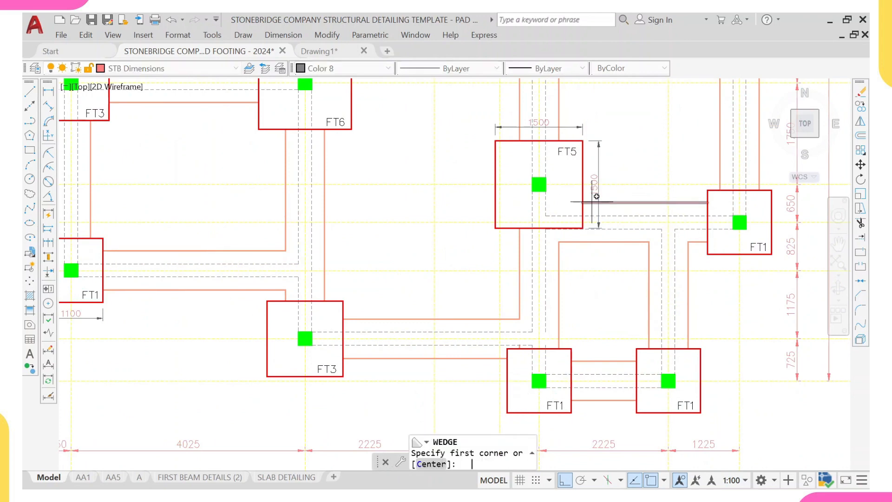
{"action": "key", "text": "Escape"}
{"action": "key", "text": "Escape"}
{"action": "left_click", "coordinate": [595, 179]}
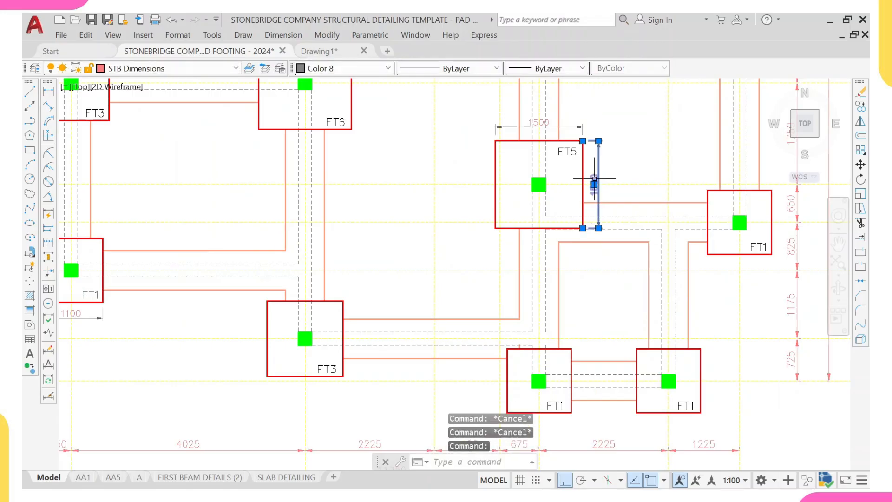
{"action": "type", "text": "e"}
{"action": "key", "text": "Return"}
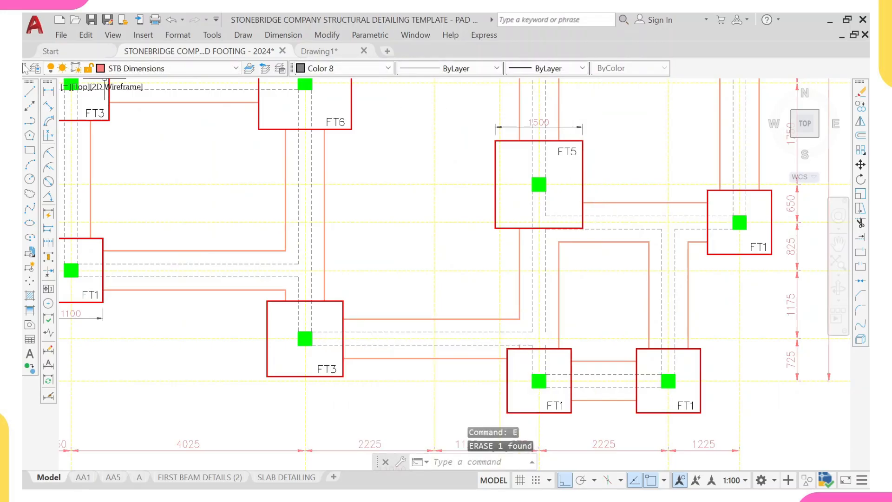
- Add a vertical linear dimension along the left side of footing FT5
{"action": "left_click", "coordinate": [49, 91]}
{"action": "scroll", "coordinate": [442, 123], "scroll_direction": "up", "scroll_amount": 2}
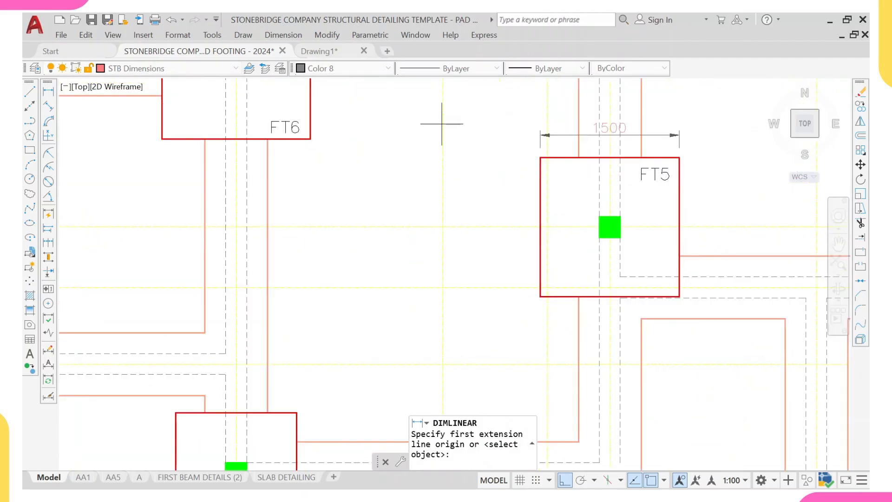
{"action": "left_click", "coordinate": [540, 158]}
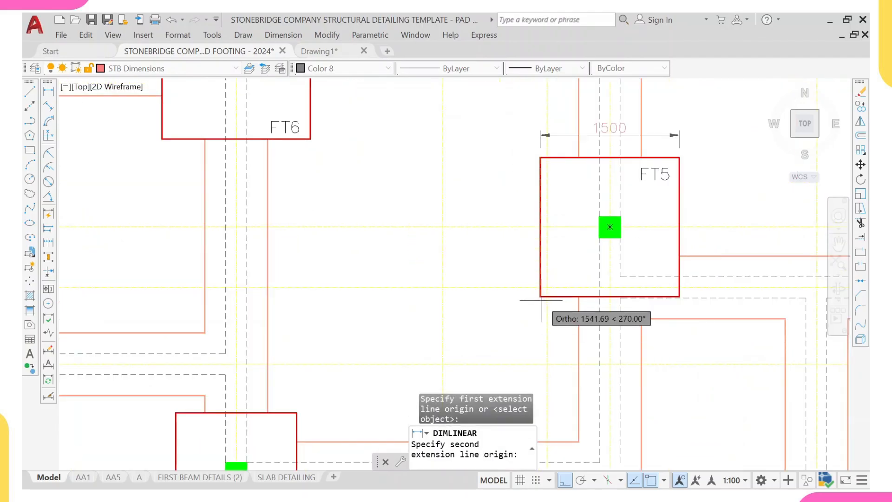
{"action": "left_click", "coordinate": [540, 297]}
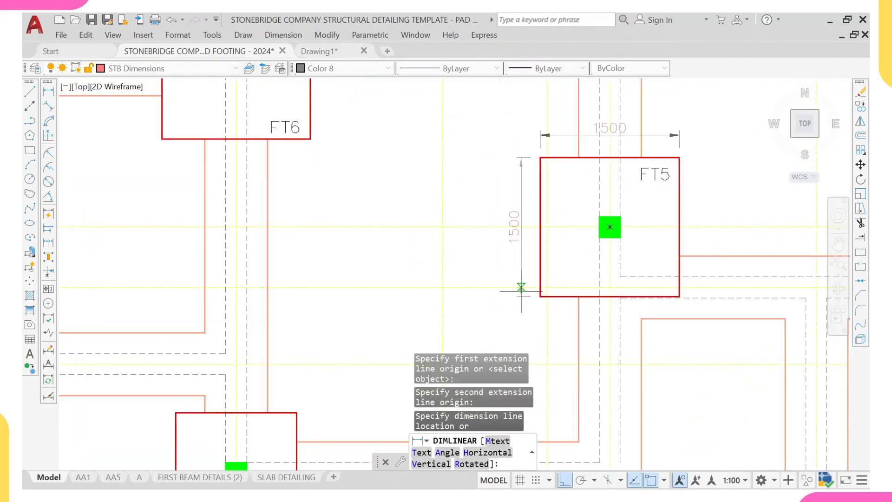
{"action": "left_click", "coordinate": [521, 287]}
{"action": "scroll", "coordinate": [325, 168], "scroll_direction": "down", "scroll_amount": 4}
{"action": "scroll", "coordinate": [325, 169], "scroll_direction": "up", "scroll_amount": 2}
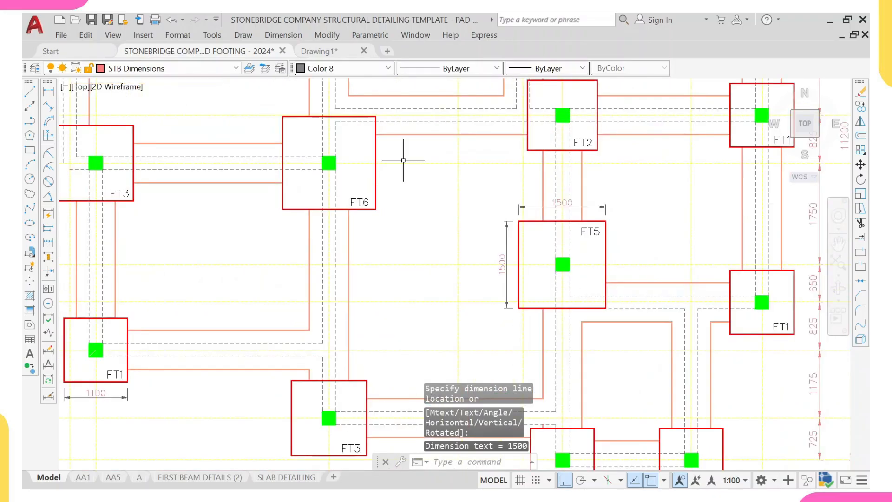
- Repeat the linear dimension to add a vertical dimension along the right side of footing FT6
{"action": "right_click", "coordinate": [405, 163]}
{"action": "left_click", "coordinate": [442, 169]}
{"action": "scroll", "coordinate": [371, 118], "scroll_direction": "up", "scroll_amount": 2}
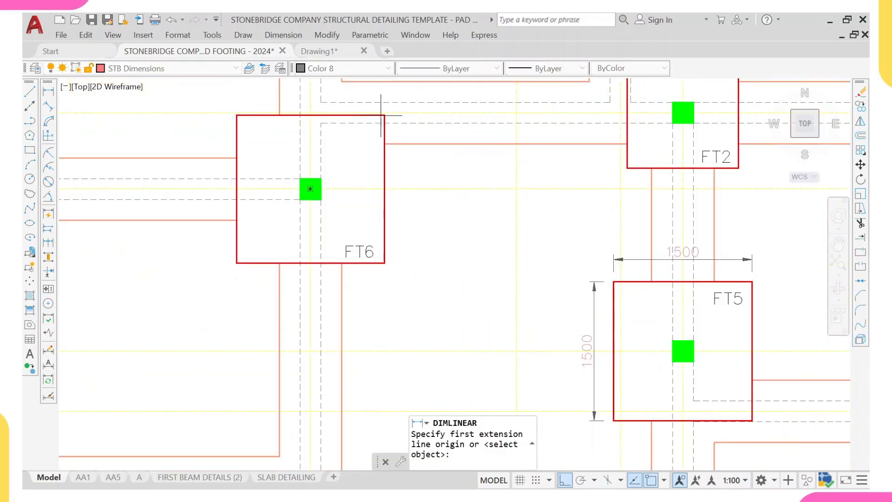
{"action": "left_click", "coordinate": [384, 263]}
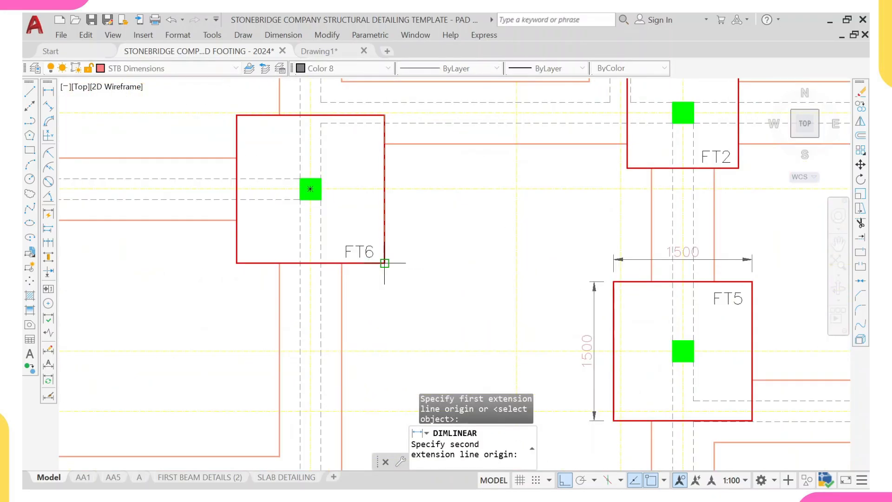
{"action": "left_click", "coordinate": [384, 115]}
{"action": "left_click", "coordinate": [406, 186]}
- Add a horizontal linear dimension across the bottom of footing FT6
{"action": "right_click", "coordinate": [457, 168]}
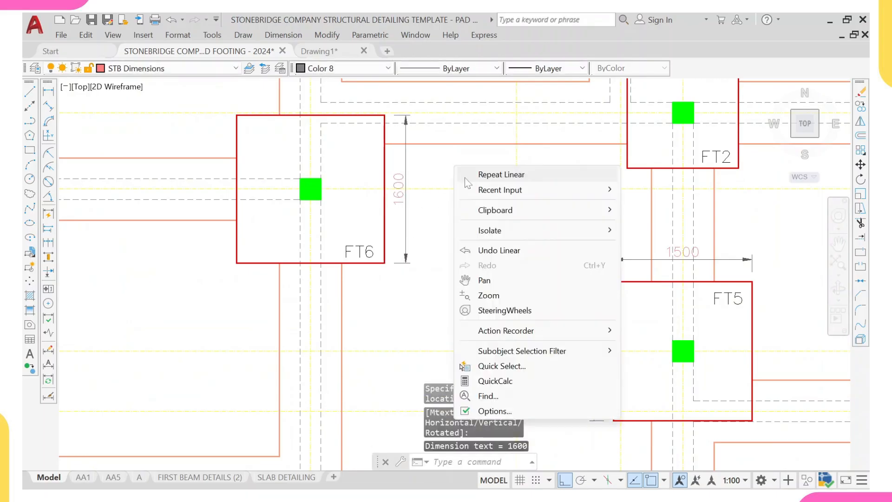
{"action": "left_click", "coordinate": [482, 176]}
{"action": "scroll", "coordinate": [408, 248], "scroll_direction": "up", "scroll_amount": 2}
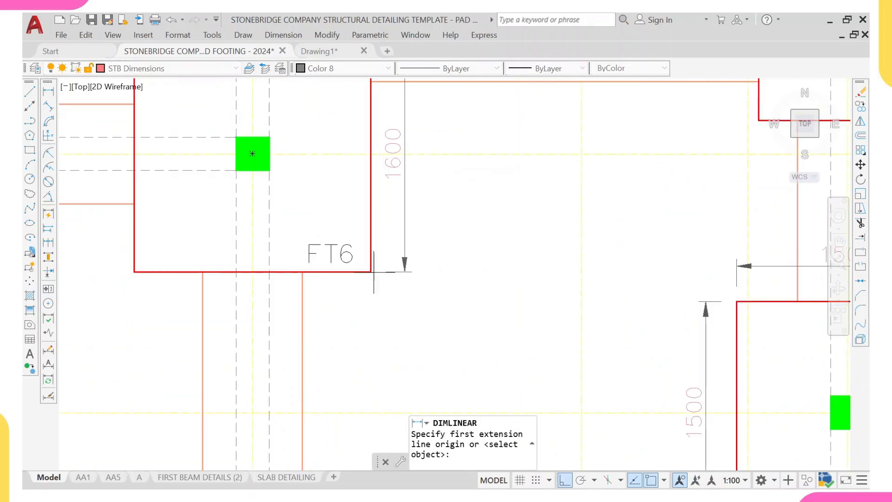
{"action": "left_click", "coordinate": [371, 272]}
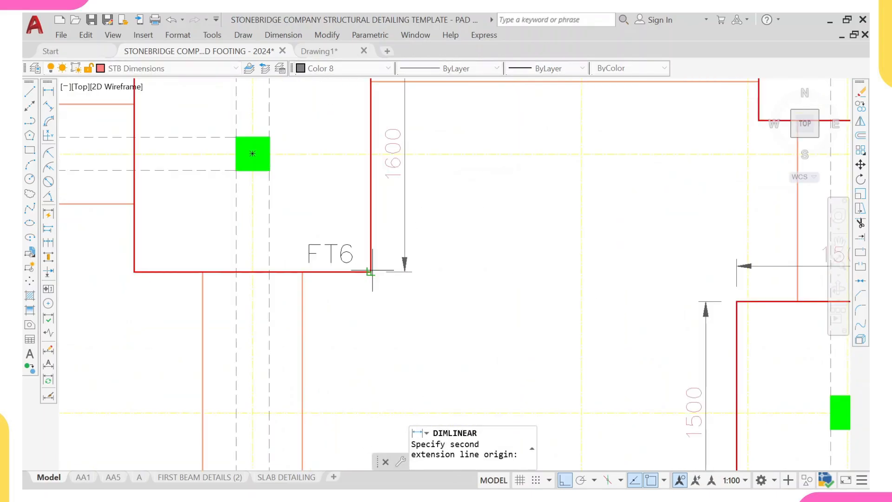
{"action": "left_click", "coordinate": [134, 272]}
{"action": "left_click", "coordinate": [139, 305]}
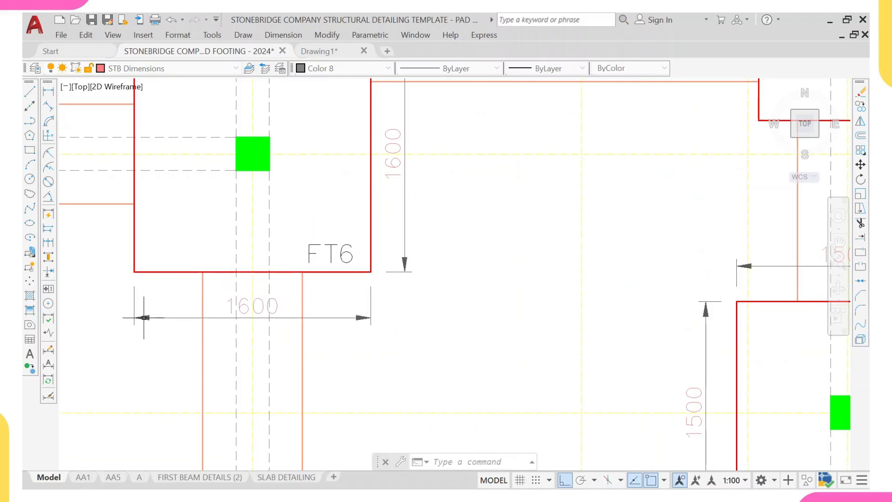
{"action": "scroll", "coordinate": [150, 308], "scroll_direction": "down", "scroll_amount": 8}
{"action": "scroll", "coordinate": [493, 337], "scroll_direction": "up", "scroll_amount": 5}
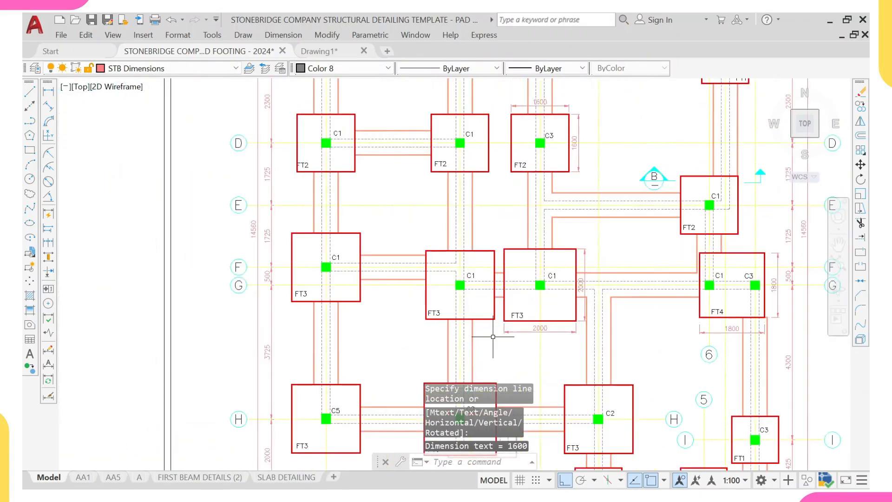
- Match Properties from a dimension in the ProtaStructure layout onto footing FT5's dimensions
{"action": "left_click", "coordinate": [504, 332]}
{"action": "type", "text": "m"}
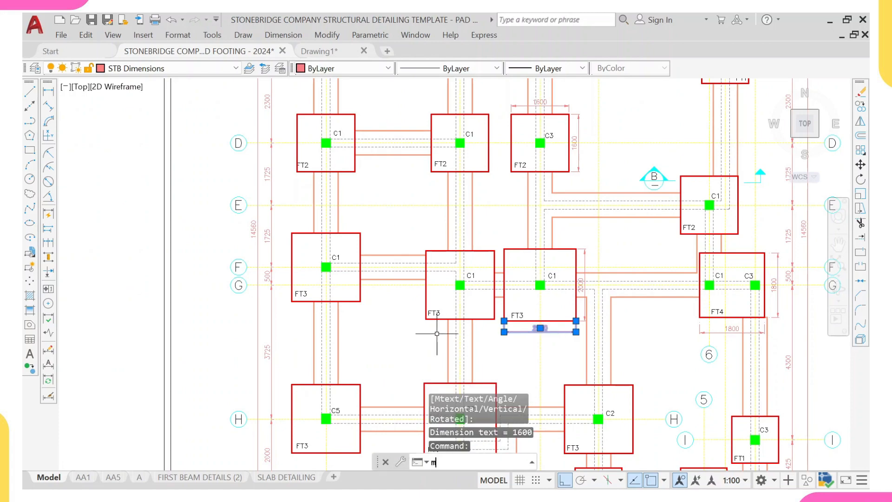
{"action": "type", "text": "a"}
{"action": "key", "text": "Return"}
{"action": "scroll", "coordinate": [402, 226], "scroll_direction": "down", "scroll_amount": 5}
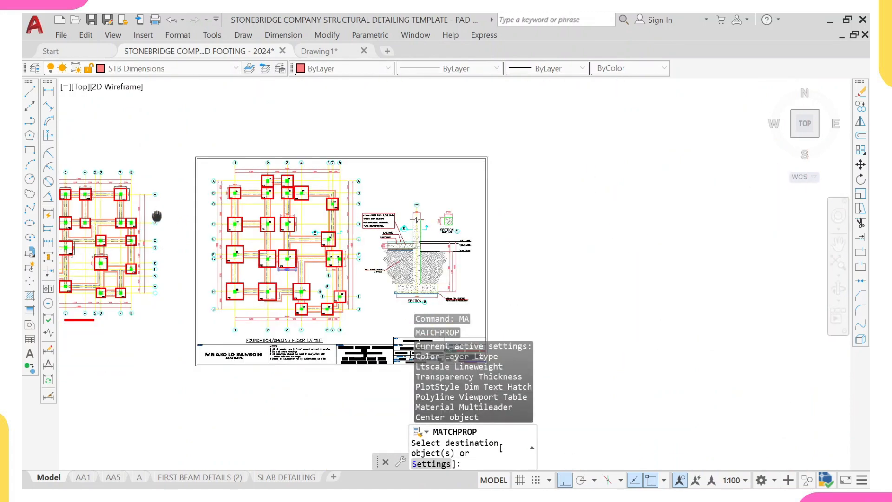
{"action": "scroll", "coordinate": [253, 201], "scroll_direction": "up", "scroll_amount": 6}
{"action": "middle_click_drag", "start_coordinate": [264, 301], "coordinate": [277, 247]}
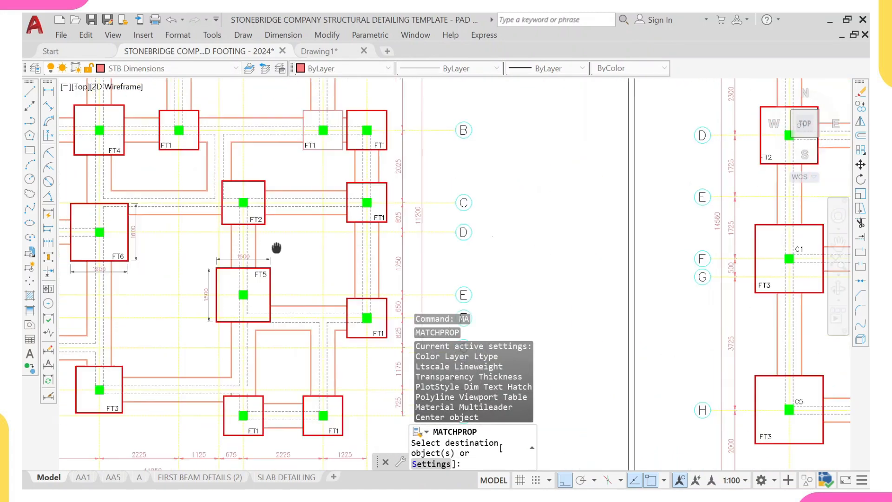
{"action": "scroll", "coordinate": [227, 255], "scroll_direction": "up", "scroll_amount": 2}
{"action": "left_click", "coordinate": [226, 254]}
{"action": "left_click", "coordinate": [227, 253]}
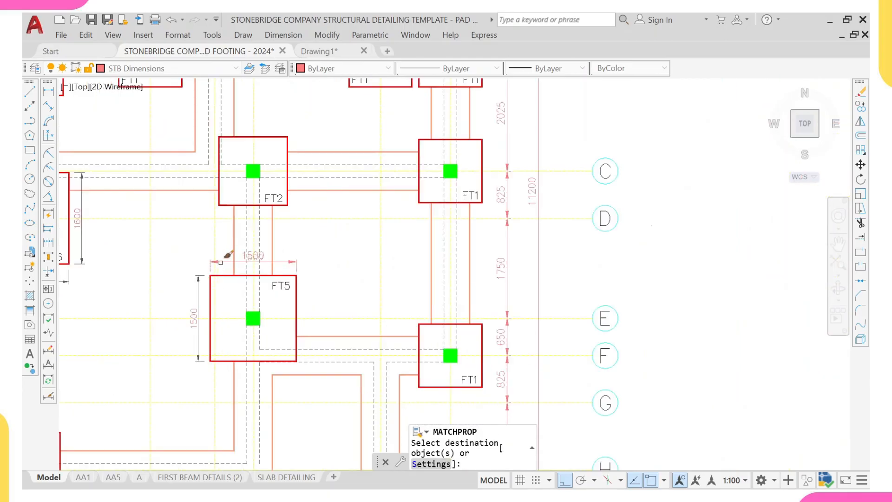
- Apply the matched dimension properties to footing FT1's dimensions
{"action": "scroll", "coordinate": [194, 279], "scroll_direction": "down", "scroll_amount": 6}
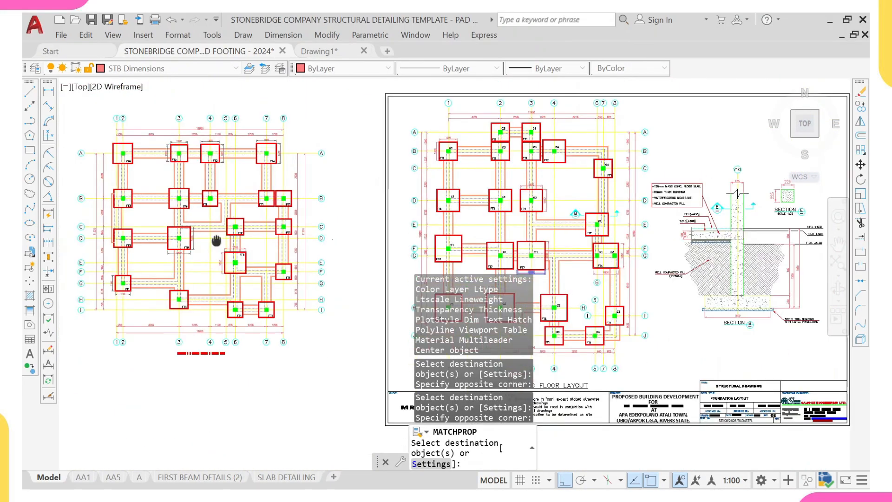
{"action": "middle_click_drag", "start_coordinate": [123, 203], "coordinate": [216, 232]}
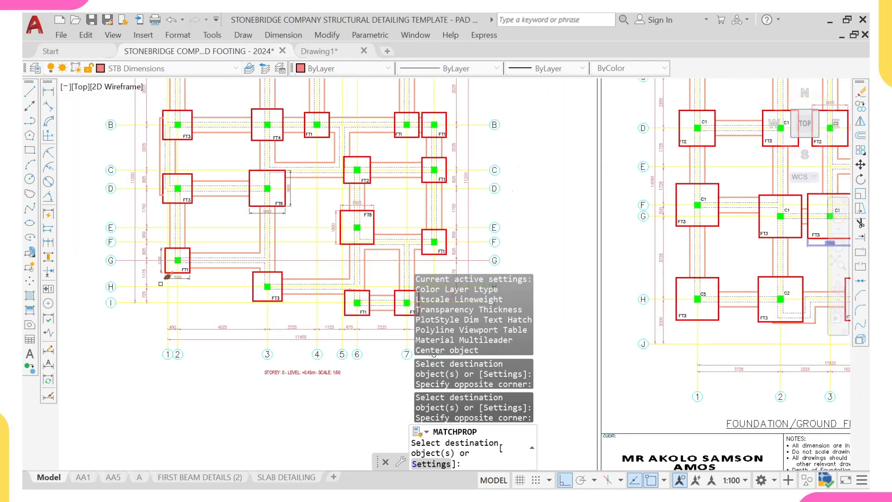
{"action": "scroll", "coordinate": [184, 272], "scroll_direction": "up", "scroll_amount": 6}
{"action": "left_click", "coordinate": [180, 298]}
{"action": "left_click", "coordinate": [179, 300]}
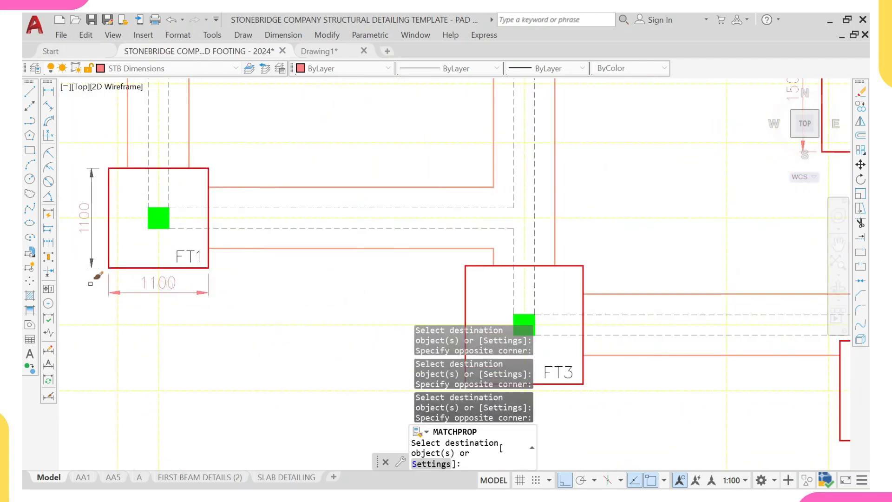
{"action": "middle_click_drag", "start_coordinate": [92, 280], "coordinate": [194, 275]}
{"action": "scroll", "coordinate": [195, 183], "scroll_direction": "down", "scroll_amount": 6}
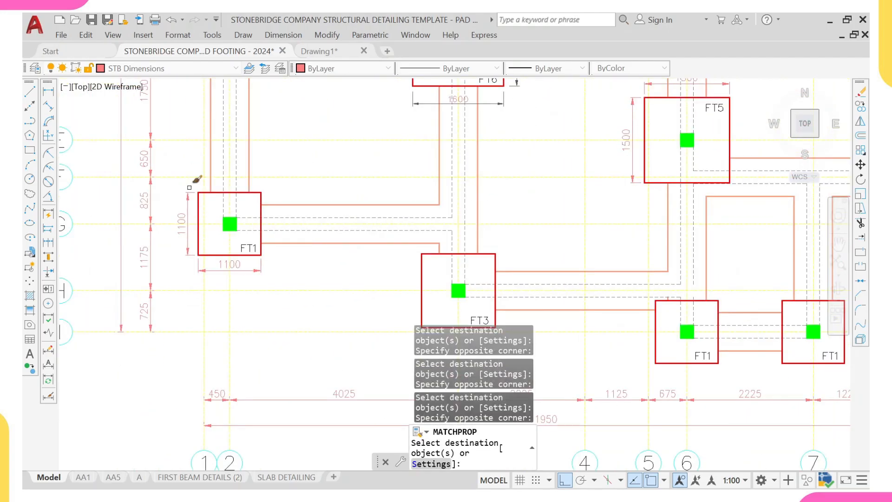
- Apply the matched dimension properties to footing FT2's dimensions
{"action": "middle_click_drag", "start_coordinate": [210, 155], "coordinate": [214, 254]}
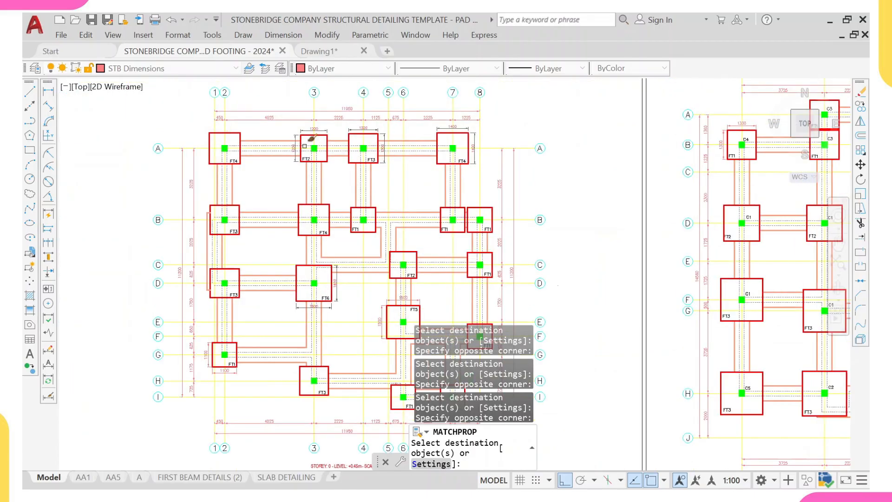
{"action": "scroll", "coordinate": [312, 137], "scroll_direction": "up", "scroll_amount": 4}
{"action": "scroll", "coordinate": [288, 115], "scroll_direction": "up", "scroll_amount": 2}
{"action": "left_click", "coordinate": [276, 113]}
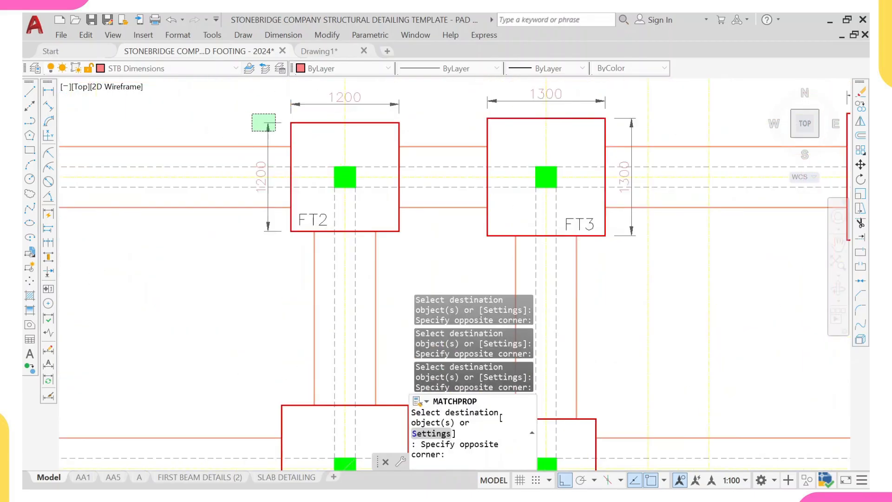
{"action": "left_click", "coordinate": [250, 130]}
{"action": "scroll", "coordinate": [296, 98], "scroll_direction": "up", "scroll_amount": 4}
{"action": "left_click", "coordinate": [306, 98]}
{"action": "left_click", "coordinate": [267, 122]}
{"action": "scroll", "coordinate": [279, 122], "scroll_direction": "down", "scroll_amount": 6}
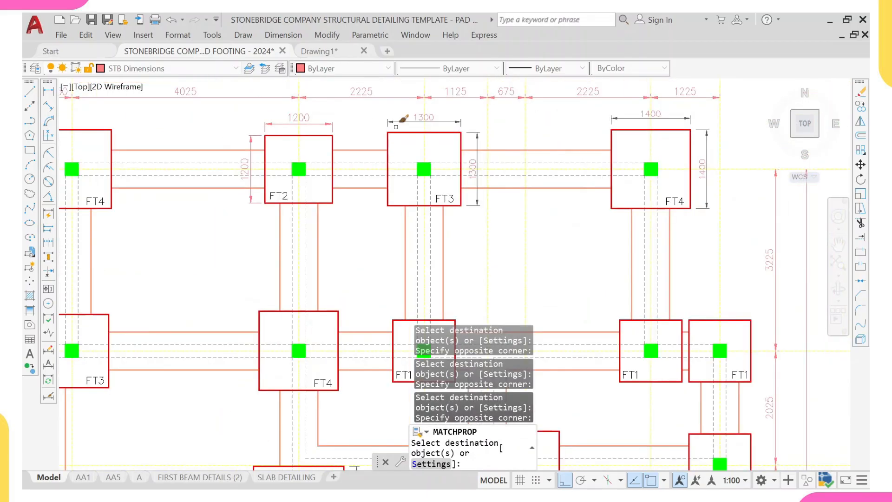
- Apply the matched dimension properties to footing FT3's horizontal and vertical dimensions
{"action": "middle_click_drag", "start_coordinate": [388, 132], "coordinate": [367, 138]}
{"action": "scroll", "coordinate": [370, 122], "scroll_direction": "up", "scroll_amount": 4}
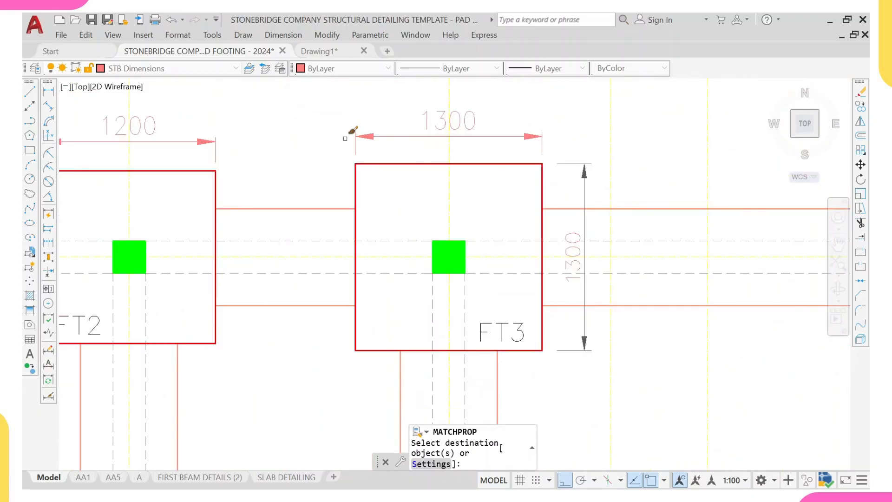
{"action": "left_click", "coordinate": [603, 150]}
{"action": "left_click", "coordinate": [573, 183]}
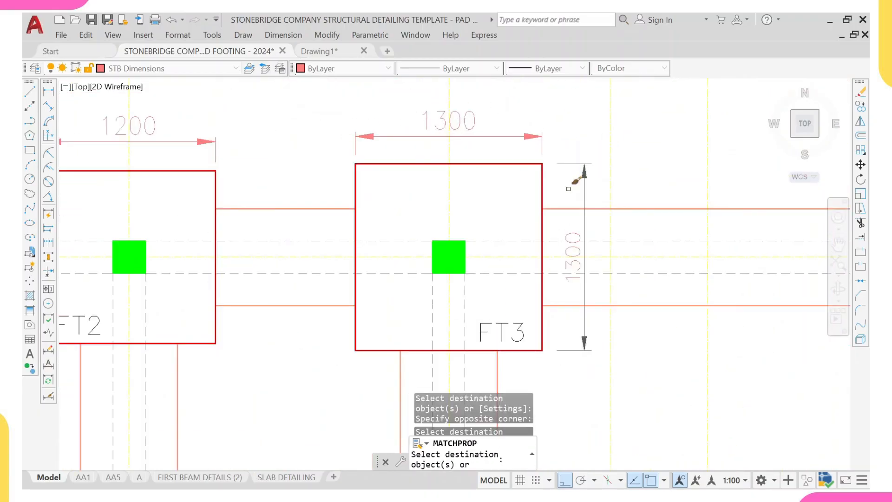
{"action": "scroll", "coordinate": [600, 166], "scroll_direction": "down", "scroll_amount": 8}
{"action": "scroll", "coordinate": [534, 165], "scroll_direction": "up", "scroll_amount": 2}
{"action": "scroll", "coordinate": [565, 154], "scroll_direction": "up", "scroll_amount": 4}
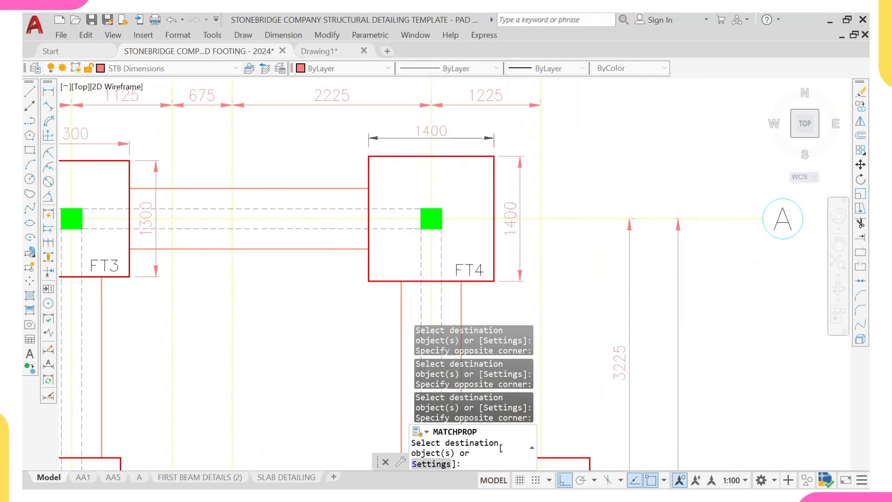
- Apply the matched dimension properties to the FT4 and FT6 dimensions and end Match Properties
{"action": "left_click", "coordinate": [465, 139]}
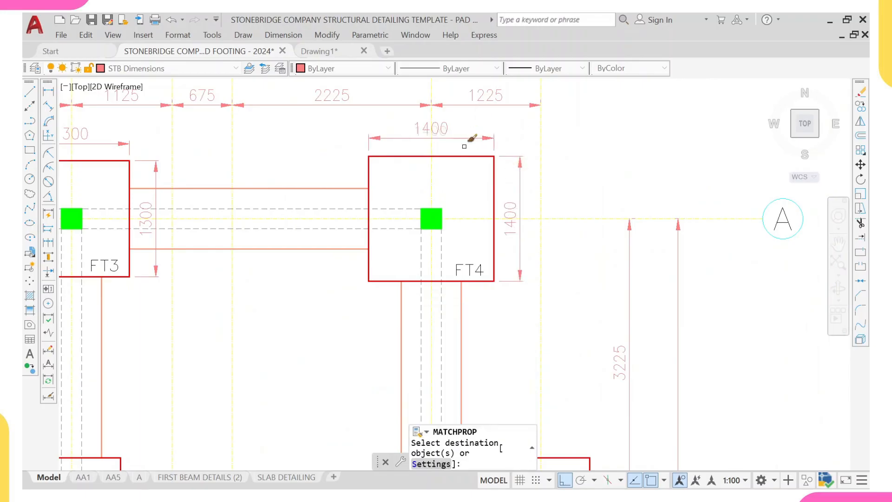
{"action": "scroll", "coordinate": [465, 146], "scroll_direction": "down", "scroll_amount": 5}
{"action": "scroll", "coordinate": [398, 153], "scroll_direction": "up", "scroll_amount": 2}
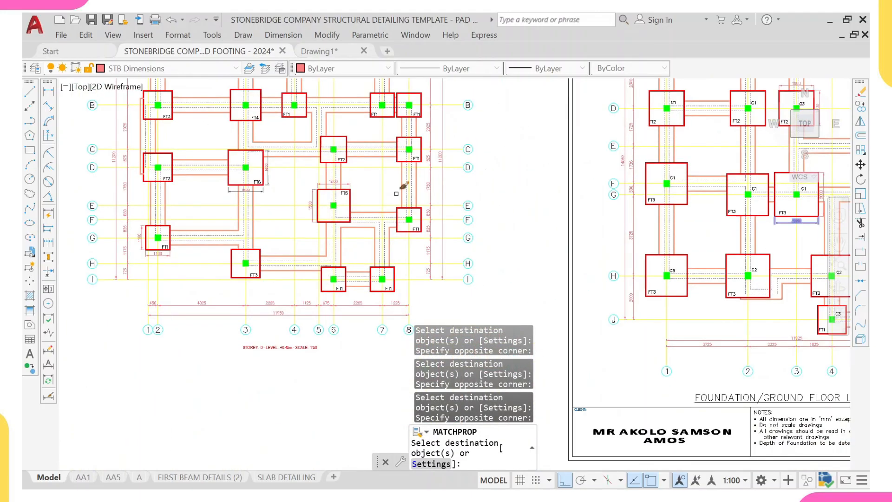
{"action": "scroll", "coordinate": [334, 195], "scroll_direction": "up", "scroll_amount": 4}
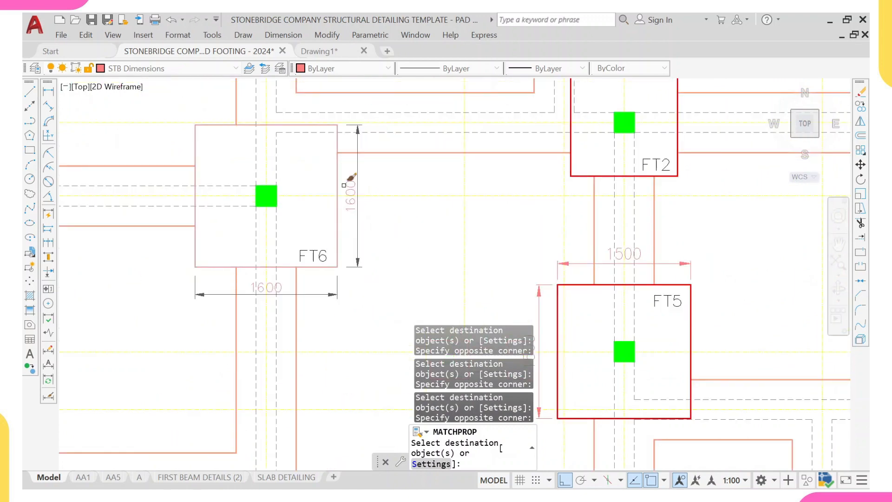
{"action": "middle_click_drag", "start_coordinate": [343, 185], "coordinate": [348, 145]}
{"action": "left_click", "coordinate": [375, 179]}
{"action": "left_click", "coordinate": [359, 202]}
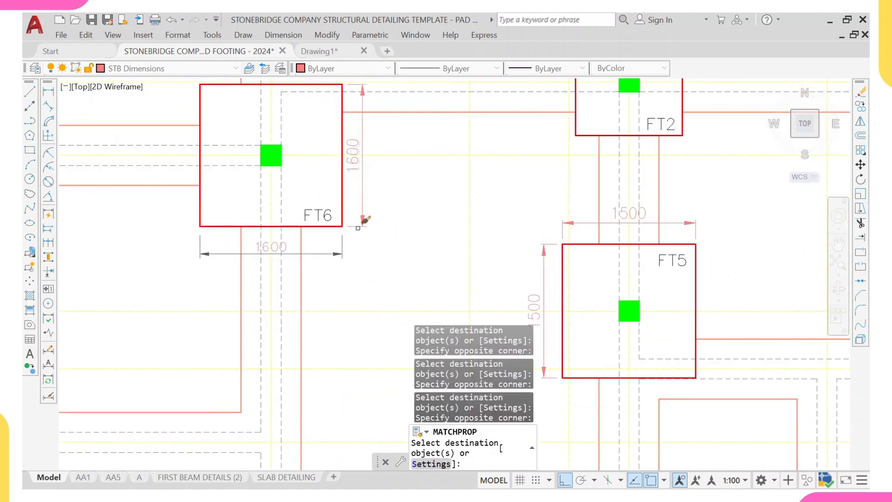
{"action": "left_click", "coordinate": [352, 252]}
{"action": "scroll", "coordinate": [320, 263], "scroll_direction": "down", "scroll_amount": 4}
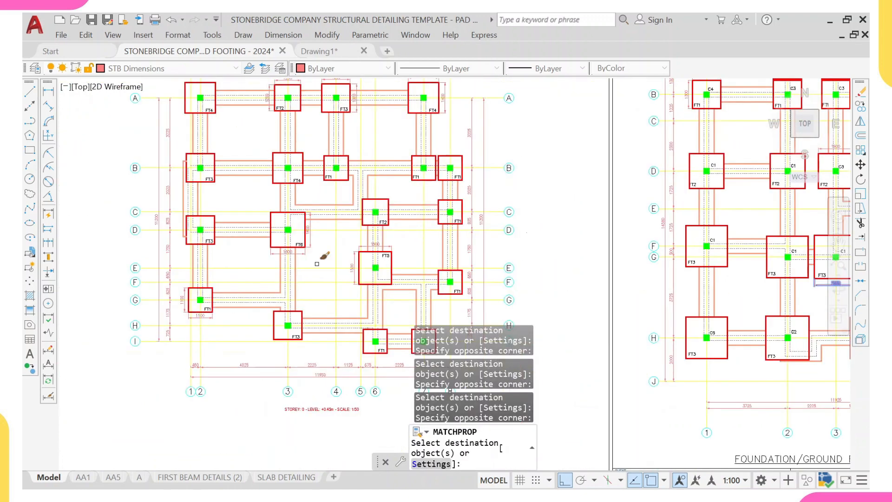
{"action": "middle_click_drag", "start_coordinate": [317, 263], "coordinate": [309, 225]}
{"action": "scroll", "coordinate": [367, 211], "scroll_direction": "down", "scroll_amount": 2}
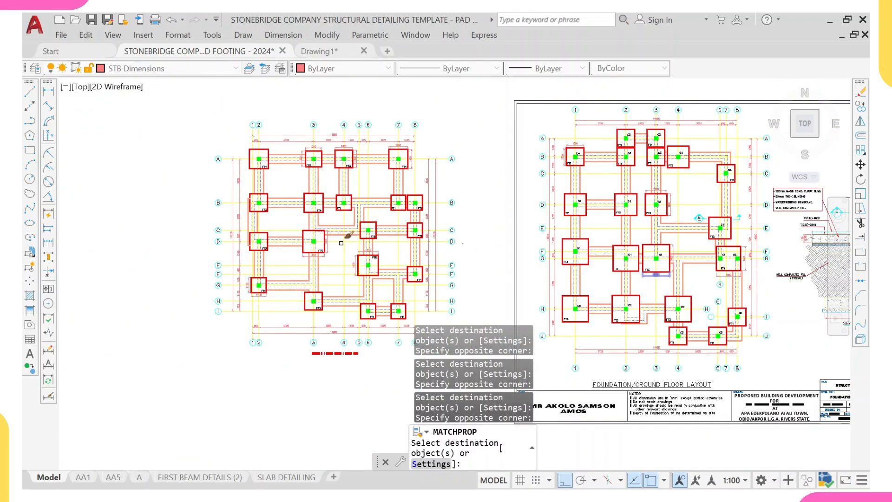
{"action": "key", "text": "Escape"}
{"action": "scroll", "coordinate": [340, 237], "scroll_direction": "up", "scroll_amount": 3}
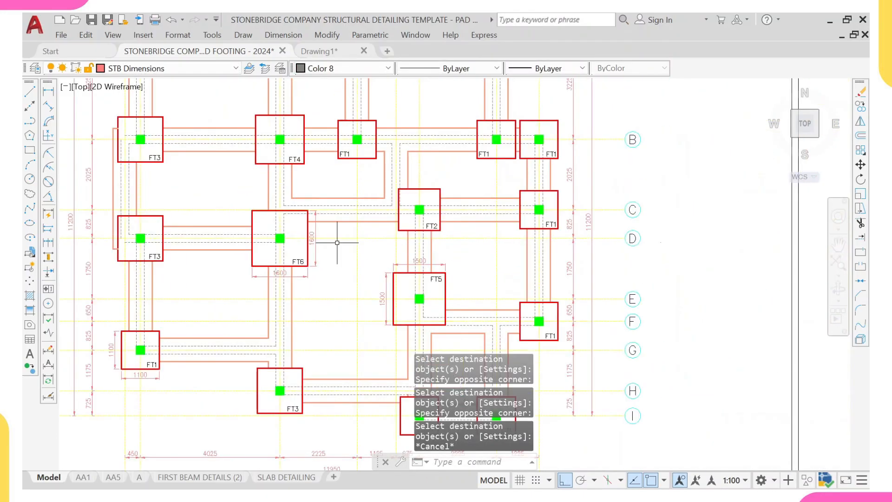
{"action": "scroll", "coordinate": [330, 238], "scroll_direction": "down", "scroll_amount": 1}
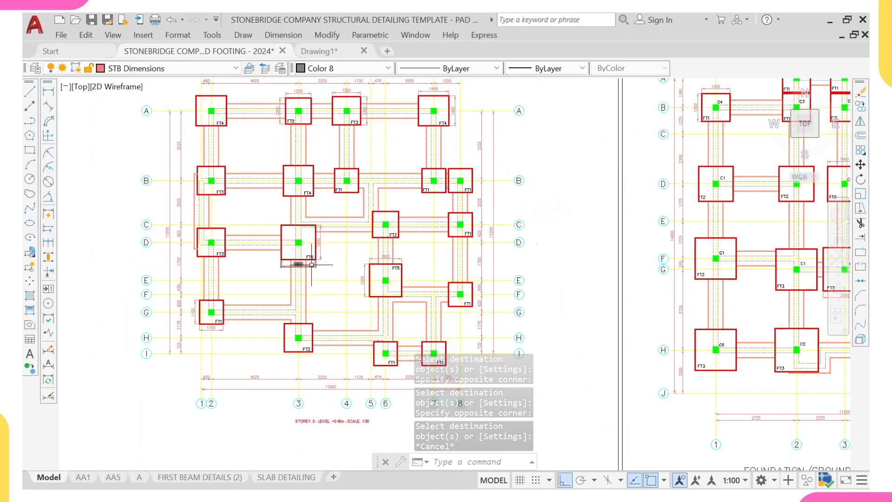
{"action": "scroll", "coordinate": [302, 265], "scroll_direction": "down", "scroll_amount": 2}
{"action": "scroll", "coordinate": [304, 262], "scroll_direction": "up", "scroll_amount": 2}
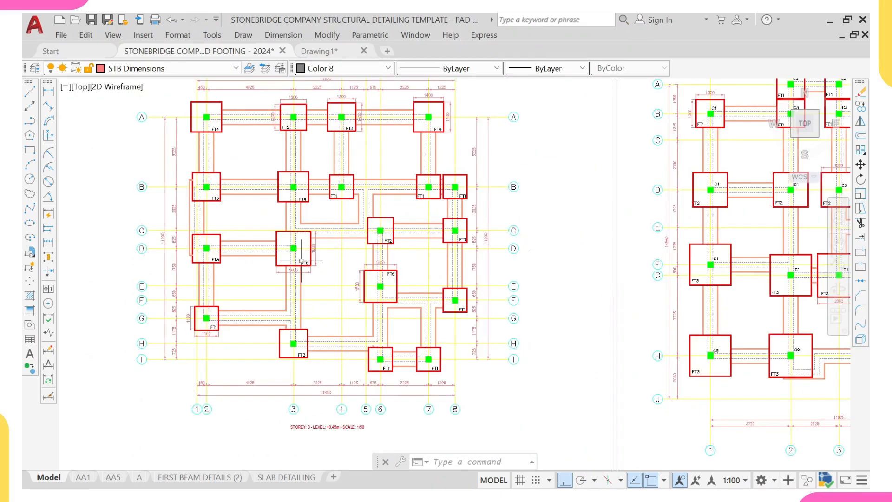
{"action": "middle_click_drag", "start_coordinate": [305, 218], "coordinate": [301, 251]}
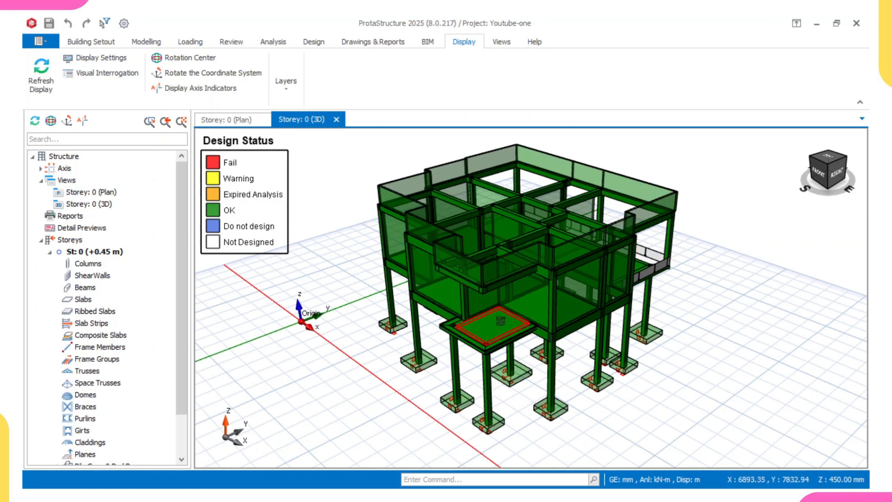
- Orbit the 3D storey view to examine the building frame, columns and pad footings from several angles
{"action": "mouse_move", "coordinate": [505, 321]}
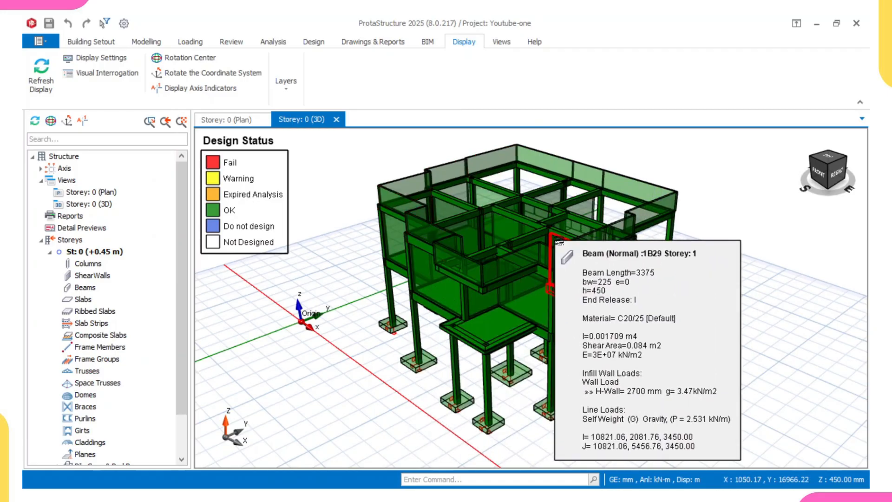
{"action": "middle_click_drag", "start_coordinate": [560, 243], "coordinate": [409, 284]}
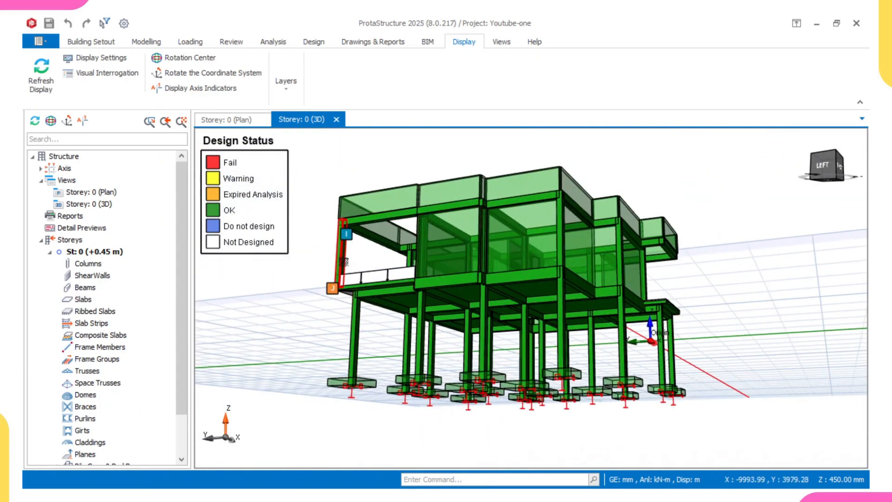
{"action": "middle_click_drag", "start_coordinate": [344, 261], "coordinate": [361, 376]}
{"action": "middle_click_drag", "start_coordinate": [541, 298], "coordinate": [422, 278]}
{"action": "mouse_move", "coordinate": [506, 279]}
{"action": "middle_mouse_down"}
{"action": "mouse_move", "coordinate": [456, 275]}
{"action": "mouse_move", "coordinate": [466, 314]}
{"action": "middle_mouse_up"}
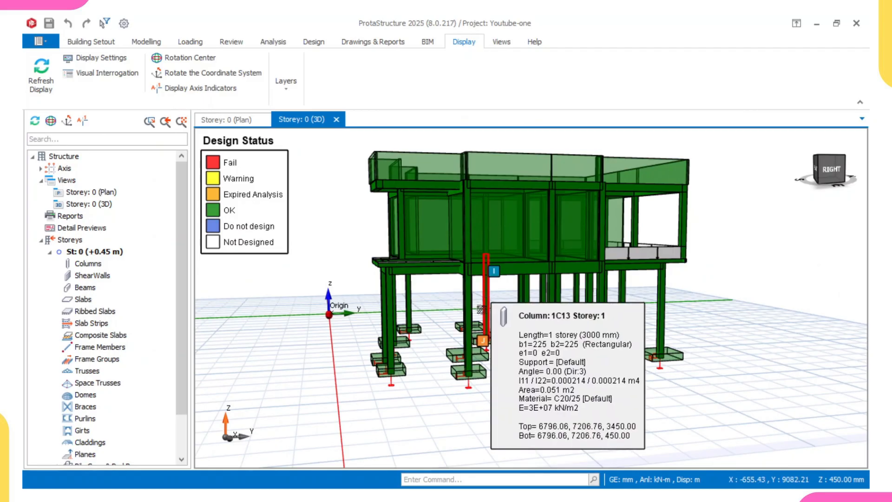
{"action": "middle_click_drag", "start_coordinate": [491, 303], "coordinate": [472, 330]}
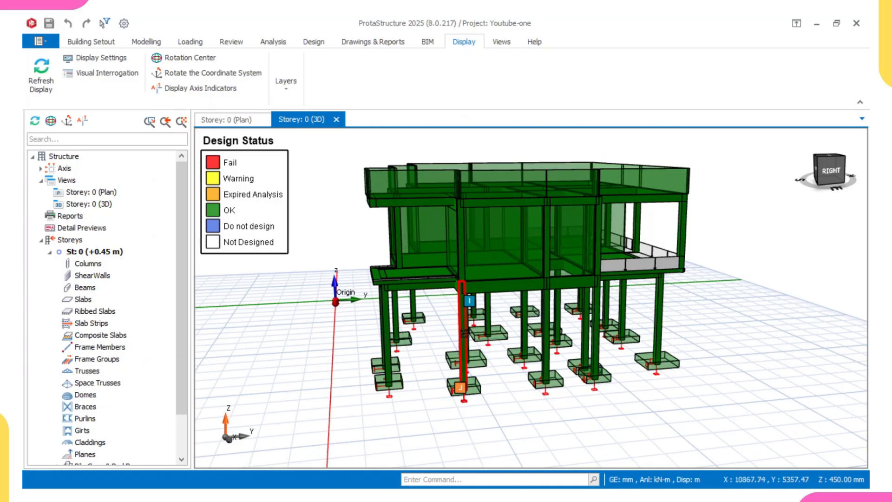
- Select a ground-storey column and rotate around it to inspect its connection to the pad footing below
{"action": "left_click", "coordinate": [464, 333]}
{"action": "middle_click_drag", "start_coordinate": [534, 331], "coordinate": [543, 330]}
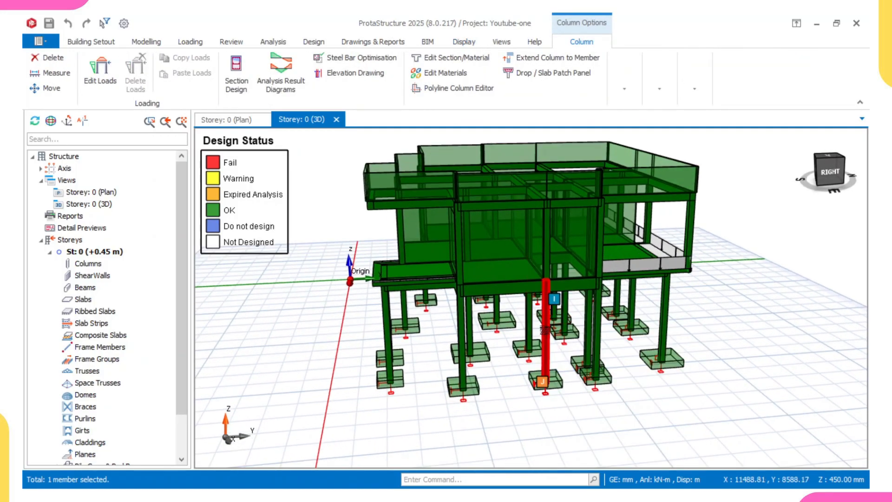
{"action": "mouse_move", "coordinate": [545, 329]}
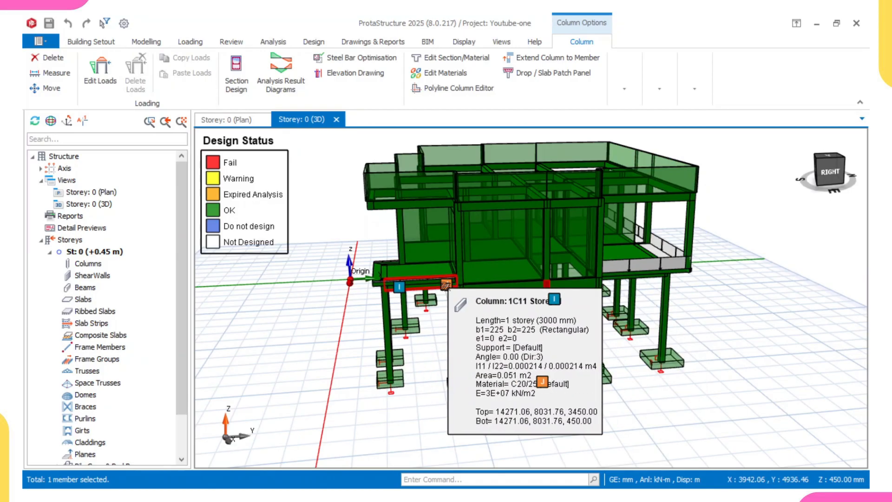
{"action": "mouse_move", "coordinate": [445, 285]}
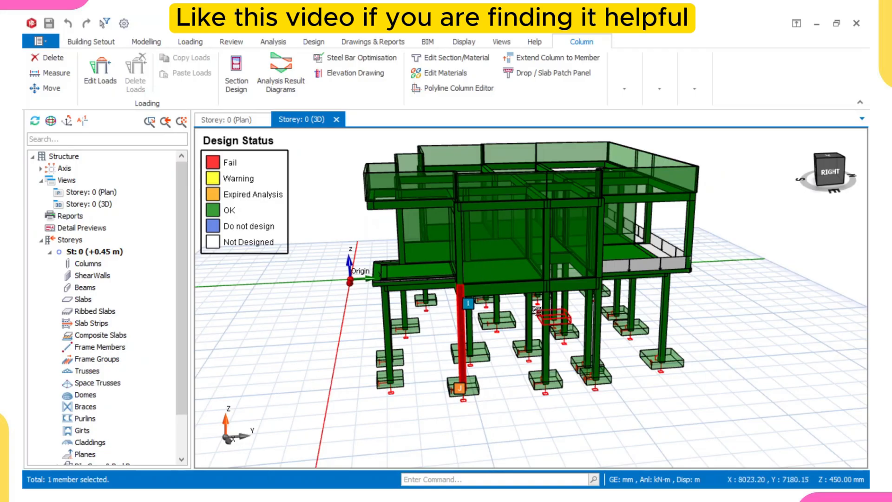
{"action": "middle_click_drag", "start_coordinate": [535, 312], "coordinate": [425, 356]}
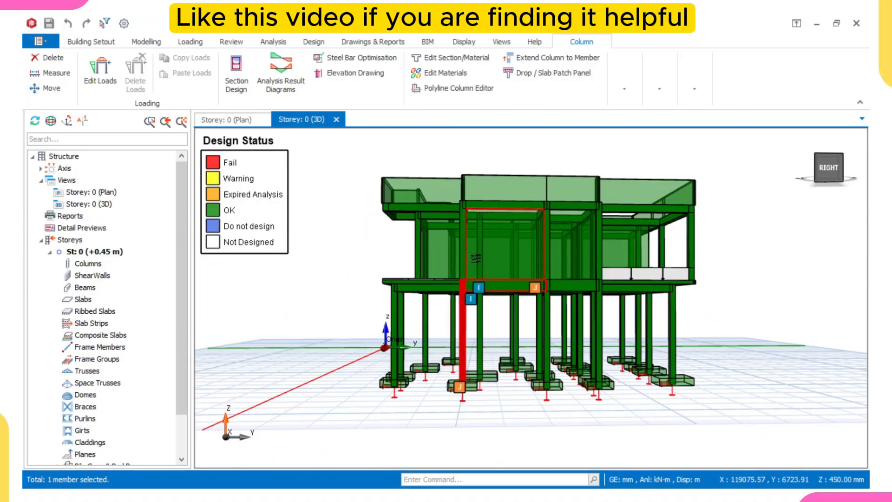
{"action": "left_click", "coordinate": [463, 256]}
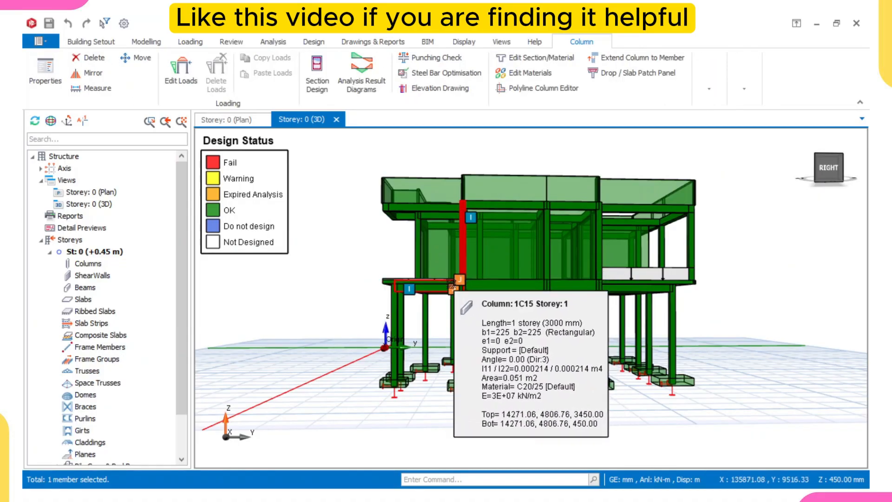
{"action": "middle_click_drag", "start_coordinate": [448, 285], "coordinate": [390, 358]}
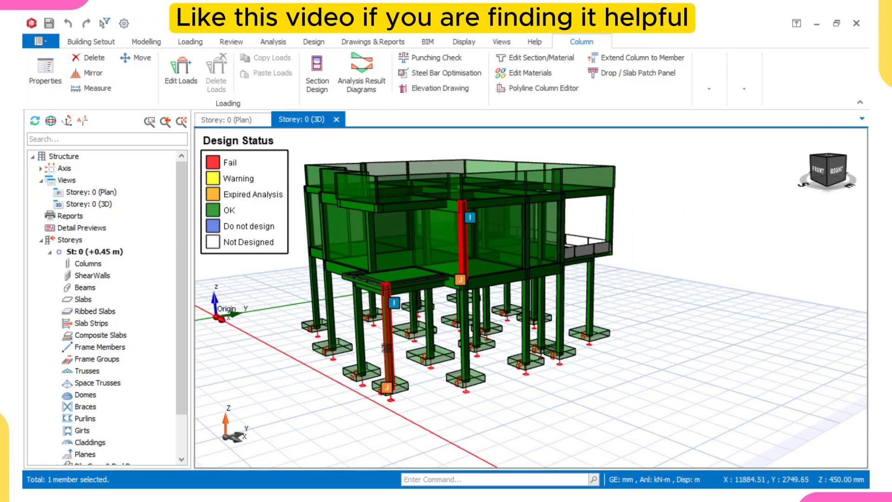
{"action": "middle_click_drag", "start_coordinate": [386, 347], "coordinate": [564, 297]}
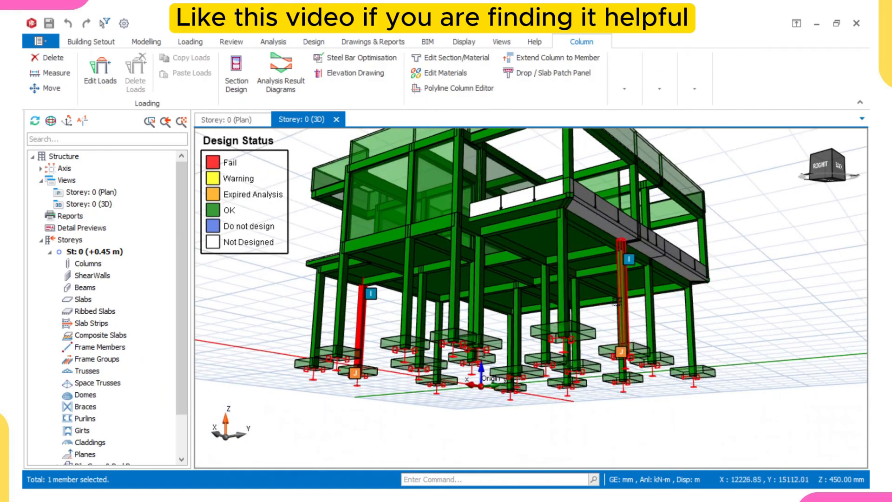
{"action": "mouse_move", "coordinate": [689, 311]}
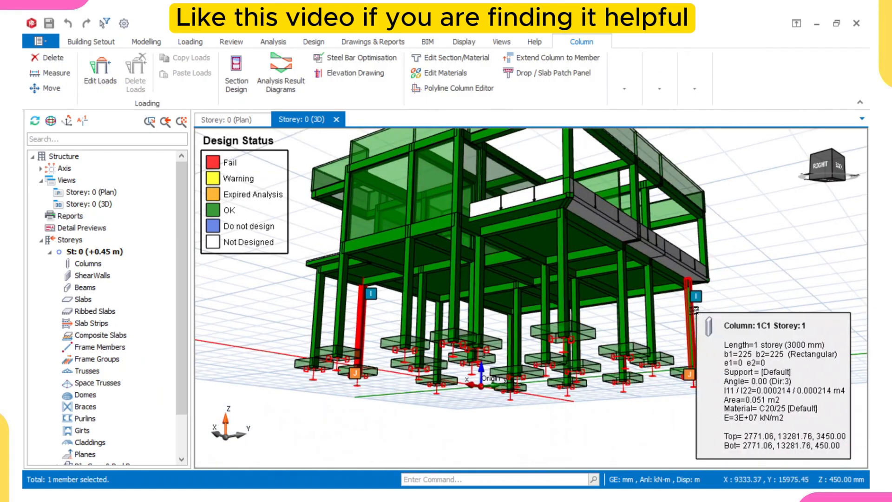
{"action": "middle_click_drag", "start_coordinate": [690, 311], "coordinate": [668, 343]}
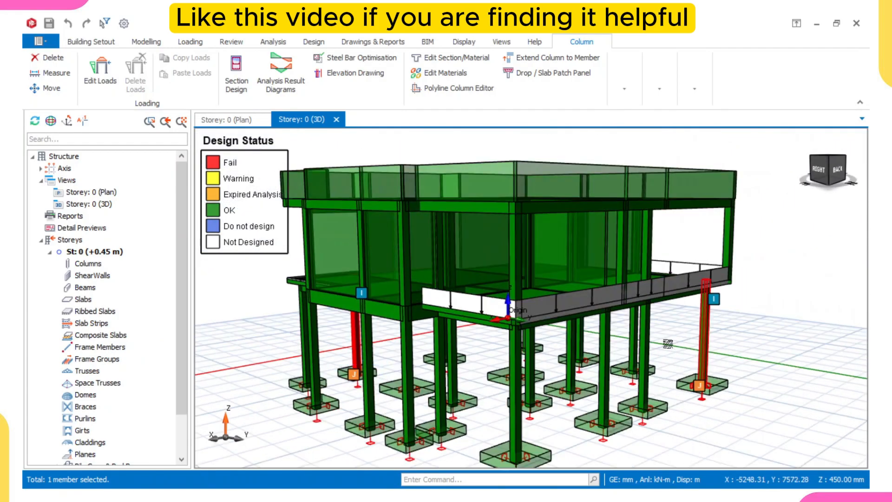
{"action": "middle_click_drag", "start_coordinate": [526, 307], "coordinate": [495, 317]}
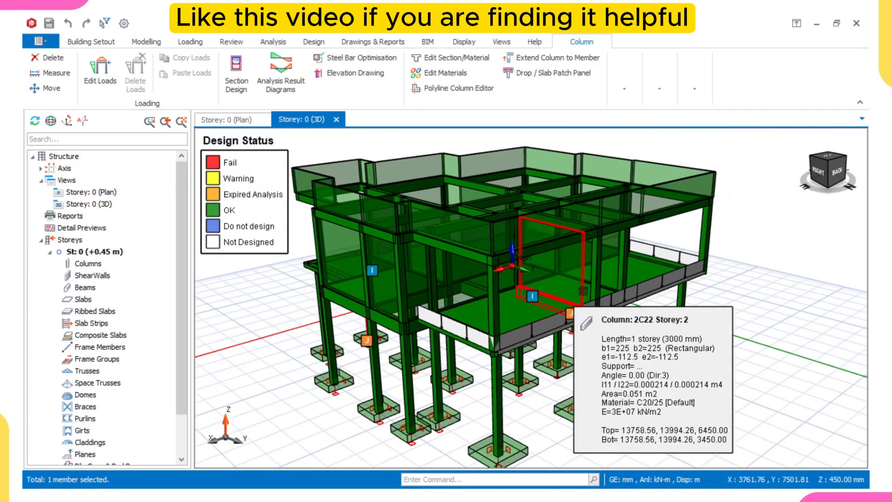
- Rotate the 3D model to view the footing layout from the right and back sides
{"action": "mouse_move", "coordinate": [708, 322]}
{"action": "middle_mouse_down"}
{"action": "mouse_move", "coordinate": [651, 285]}
{"action": "mouse_move", "coordinate": [567, 306]}
{"action": "mouse_move", "coordinate": [581, 319]}
{"action": "mouse_move", "coordinate": [565, 307]}
{"action": "mouse_move", "coordinate": [600, 293]}
{"action": "middle_mouse_up"}
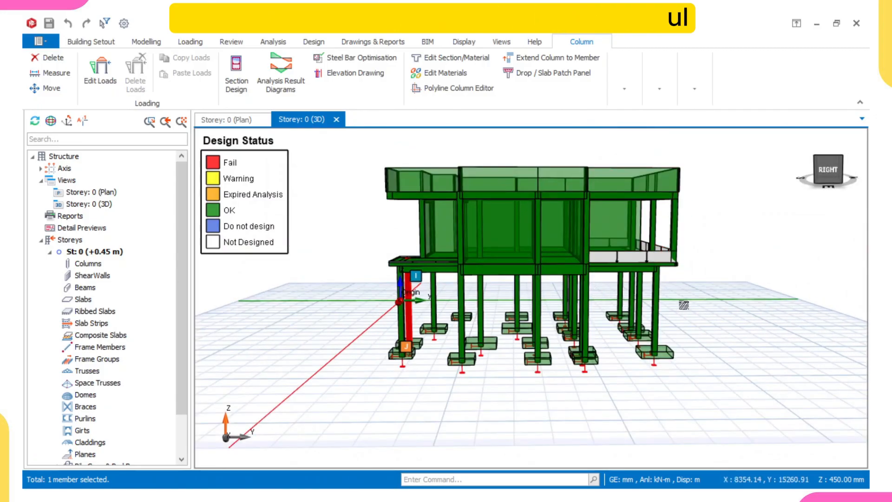
{"action": "middle_click_drag", "start_coordinate": [683, 305], "coordinate": [618, 301]}
{"action": "right_click_drag", "start_coordinate": [618, 264], "coordinate": [608, 224]}
{"action": "right_click", "coordinate": [608, 224]}
{"action": "right_click_drag", "start_coordinate": [598, 186], "coordinate": [545, 246]}
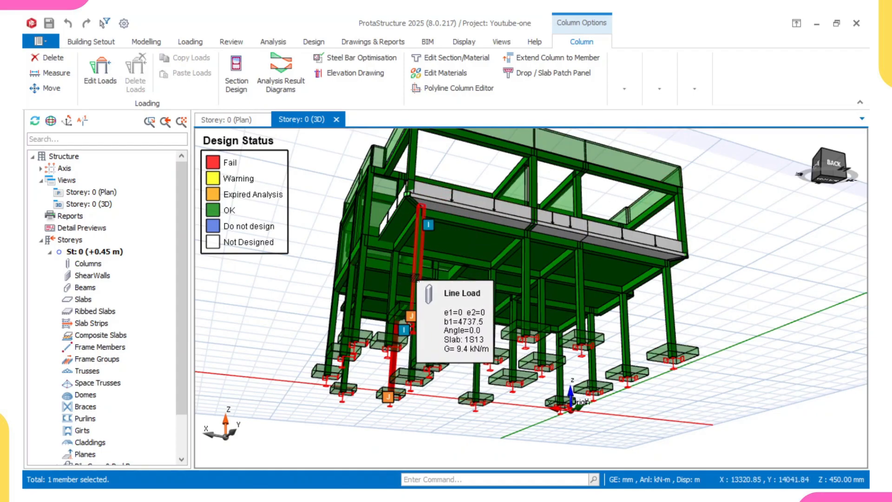
{"action": "right_click_drag", "start_coordinate": [469, 233], "coordinate": [464, 235]}
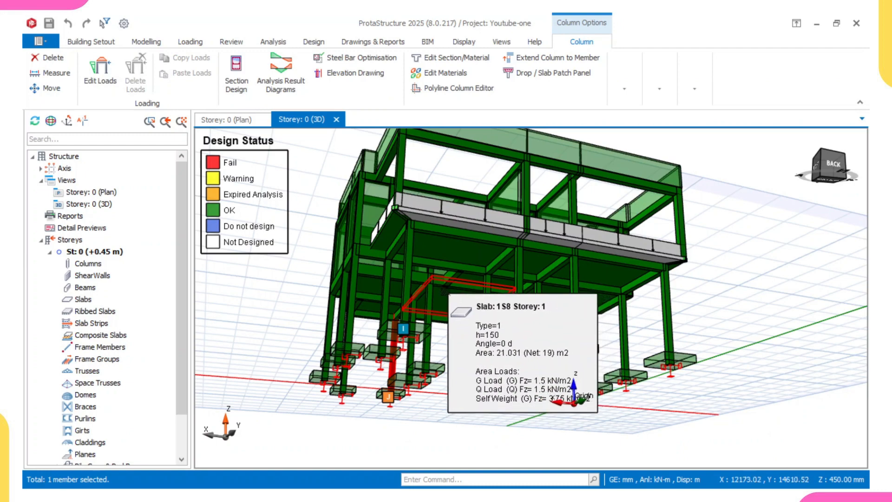
{"action": "middle_click_drag", "start_coordinate": [446, 294], "coordinate": [518, 348]}
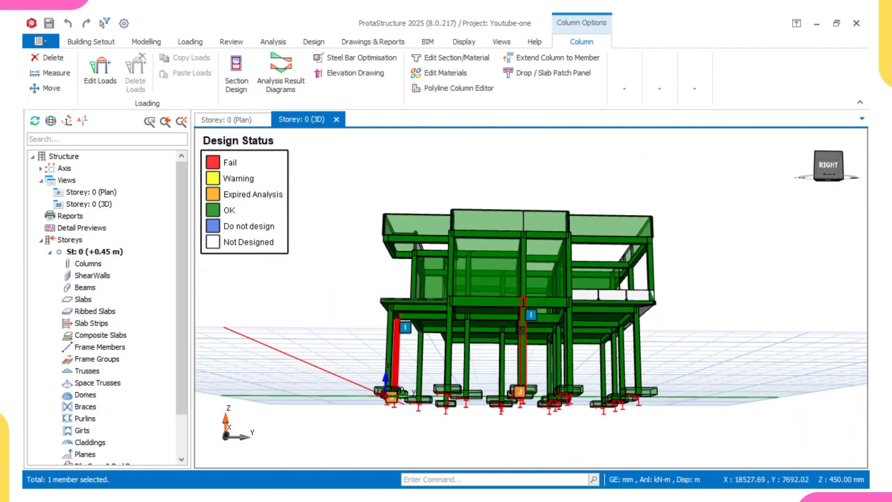
{"action": "middle_click_drag", "start_coordinate": [519, 358], "coordinate": [521, 373]}
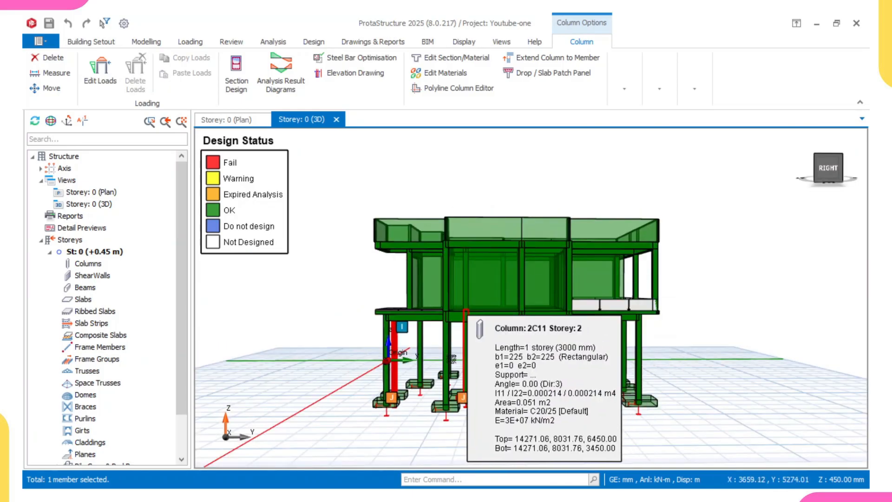
{"action": "middle_click_drag", "start_coordinate": [448, 311], "coordinate": [490, 349]}
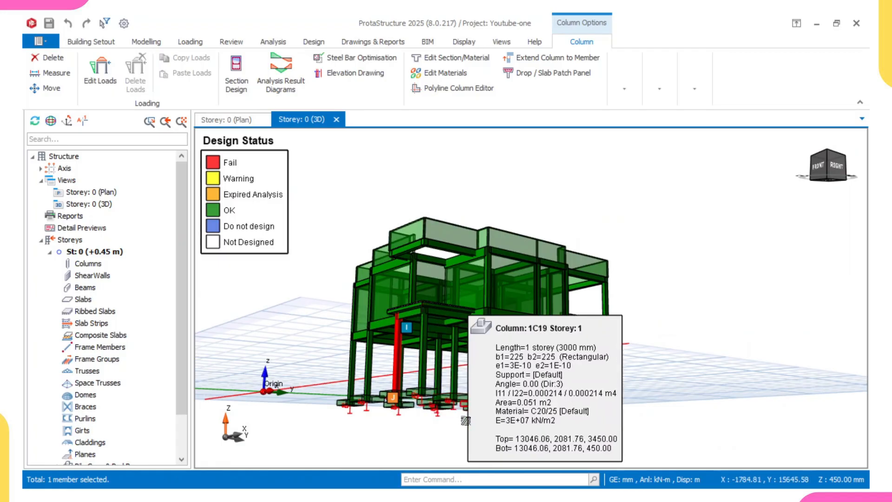
{"action": "middle_click_drag", "start_coordinate": [467, 438], "coordinate": [447, 436]}
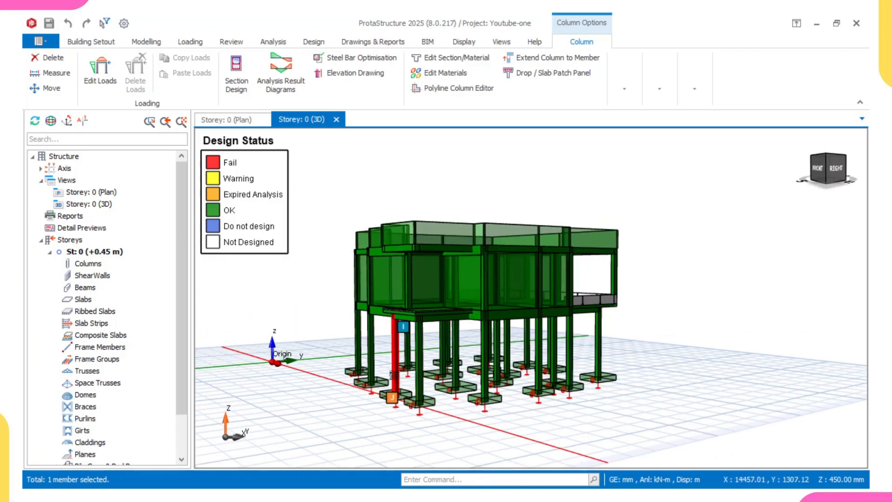
{"action": "middle_click_drag", "start_coordinate": [586, 372], "coordinate": [487, 354]}
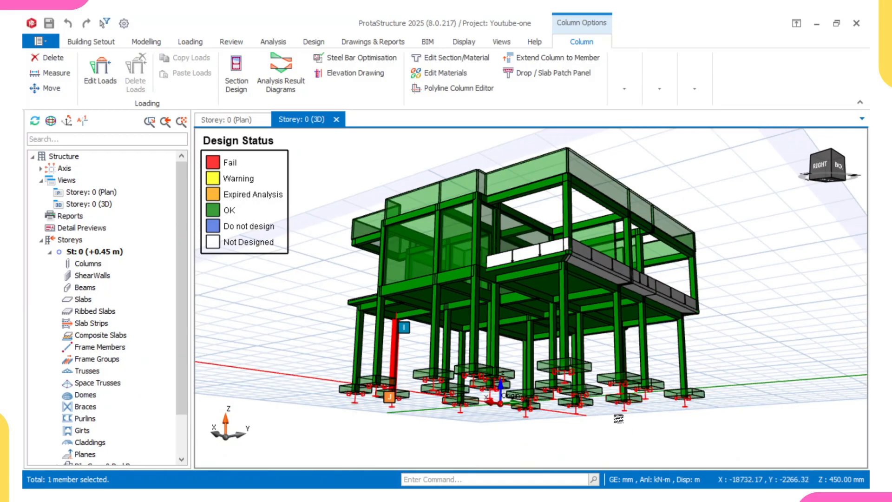
{"action": "middle_click_drag", "start_coordinate": [616, 404], "coordinate": [558, 381]}
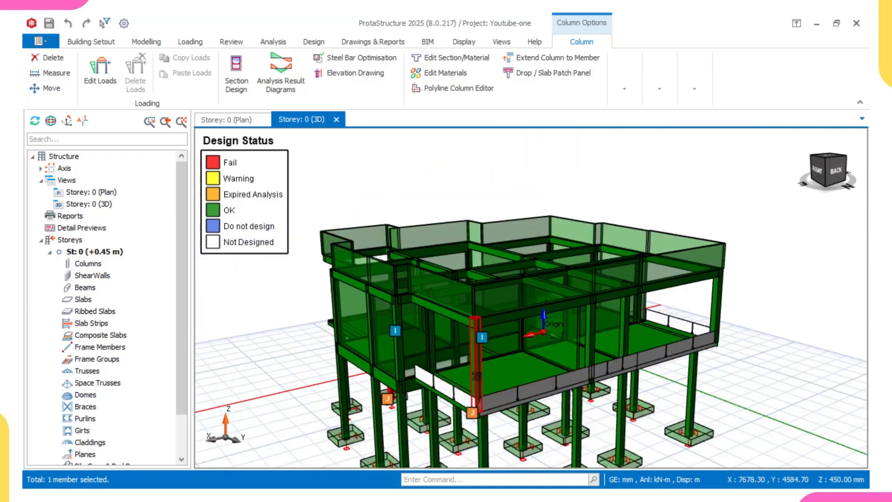
{"action": "mouse_move", "coordinate": [478, 375]}
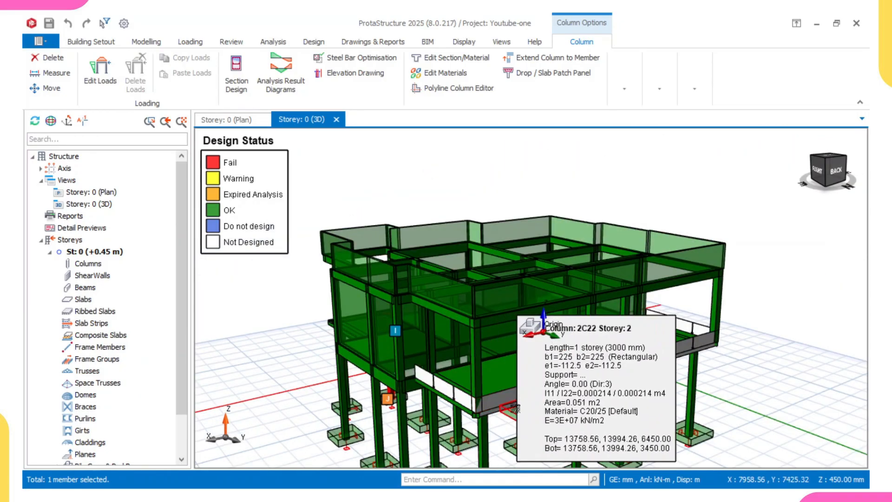
- Zoom and orbit beneath the structure to inspect the pad footings and column bases from below
{"action": "scroll", "coordinate": [515, 395], "scroll_direction": "down", "scroll_amount": 1}
{"action": "mouse_move", "coordinate": [515, 395]}
{"action": "middle_mouse_down"}
{"action": "mouse_move", "coordinate": [524, 354]}
{"action": "mouse_move", "coordinate": [589, 315]}
{"action": "mouse_move", "coordinate": [572, 335]}
{"action": "mouse_move", "coordinate": [577, 345]}
{"action": "middle_mouse_up"}
{"action": "middle_click_drag", "start_coordinate": [569, 383], "coordinate": [566, 414]}
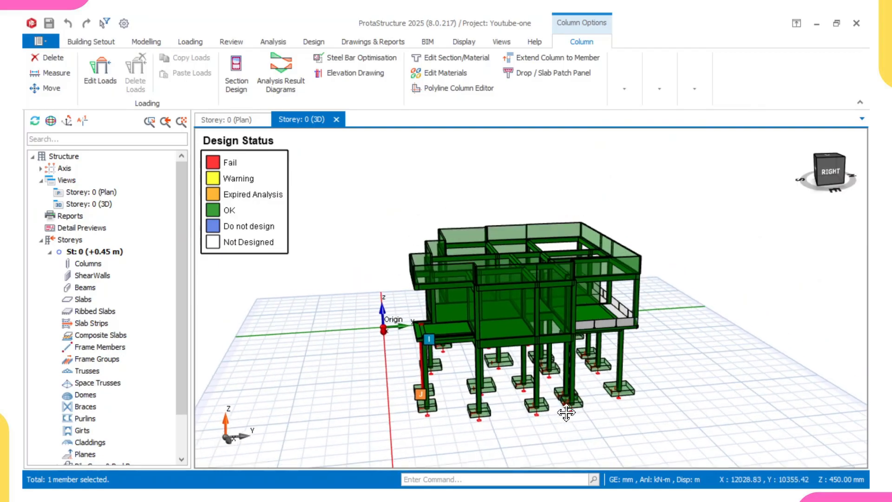
{"action": "left_click_drag", "start_coordinate": [565, 414], "coordinate": [458, 391]}
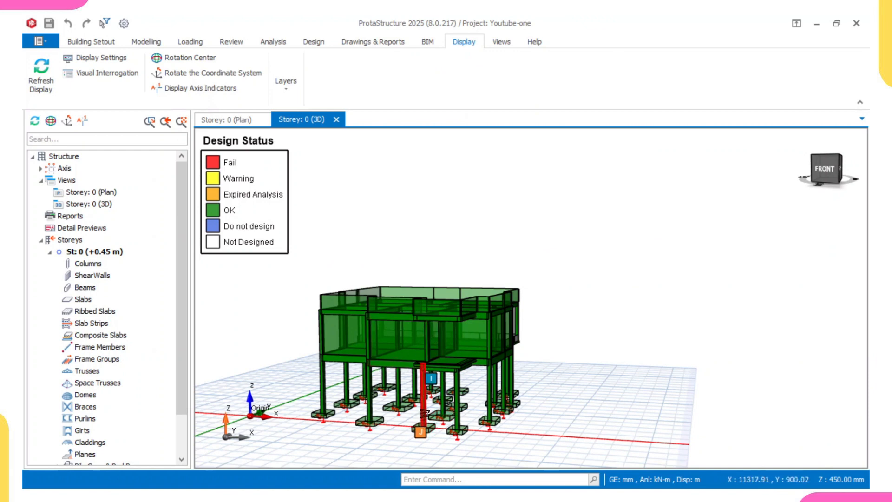
{"action": "left_click_drag", "start_coordinate": [523, 411], "coordinate": [423, 360]}
{"action": "middle_click_drag", "start_coordinate": [423, 361], "coordinate": [425, 348]}
{"action": "scroll", "coordinate": [451, 343], "scroll_direction": "up", "scroll_amount": 3}
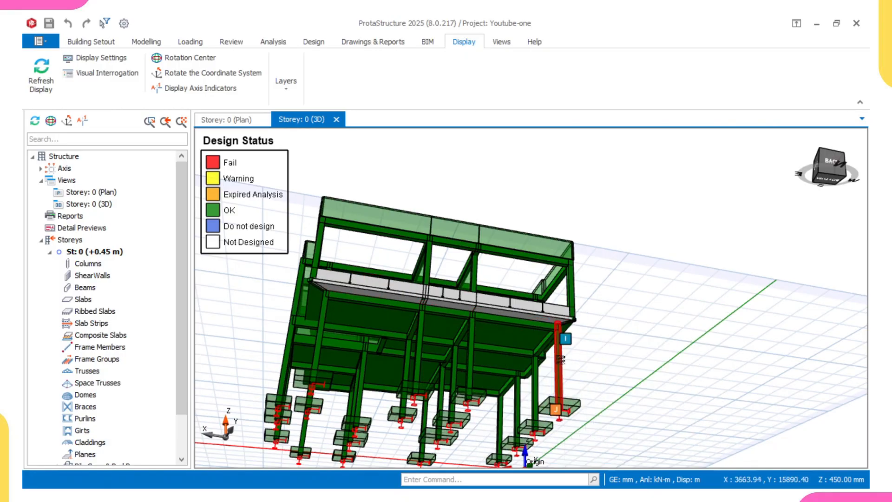
{"action": "mouse_move", "coordinate": [557, 363]}
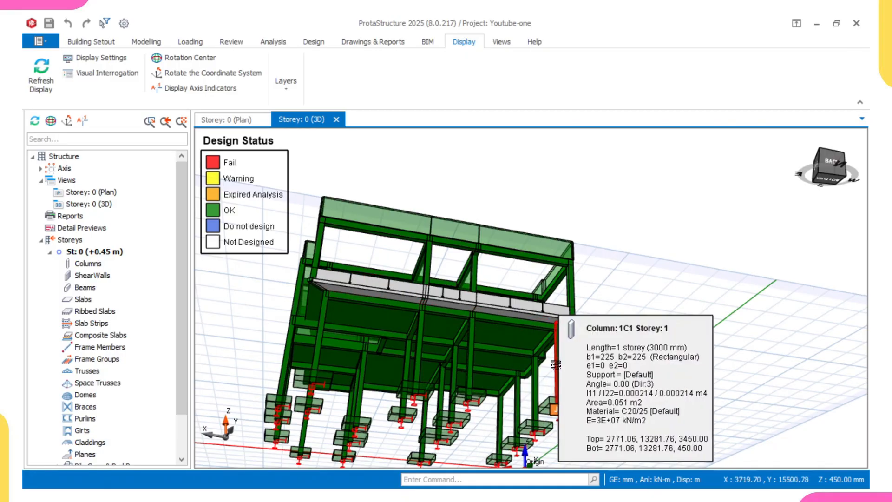
{"action": "mouse_move", "coordinate": [462, 355]}
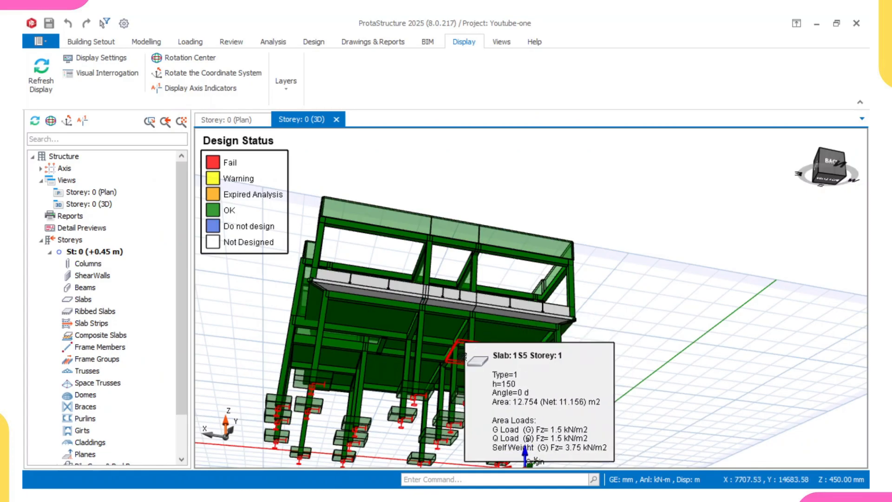
{"action": "middle_click_drag", "start_coordinate": [461, 358], "coordinate": [480, 314]}
{"action": "scroll", "coordinate": [461, 360], "scroll_direction": "down", "scroll_amount": 1}
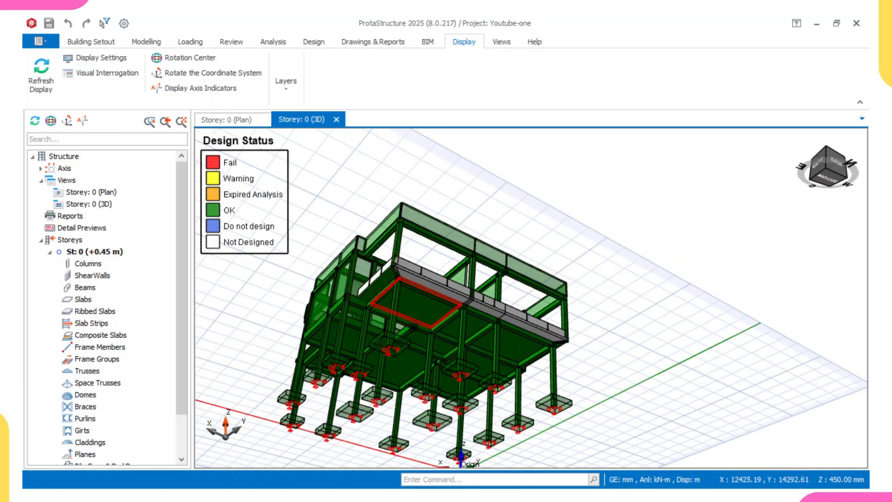
{"action": "middle_click_drag", "start_coordinate": [412, 340], "coordinate": [381, 344]}
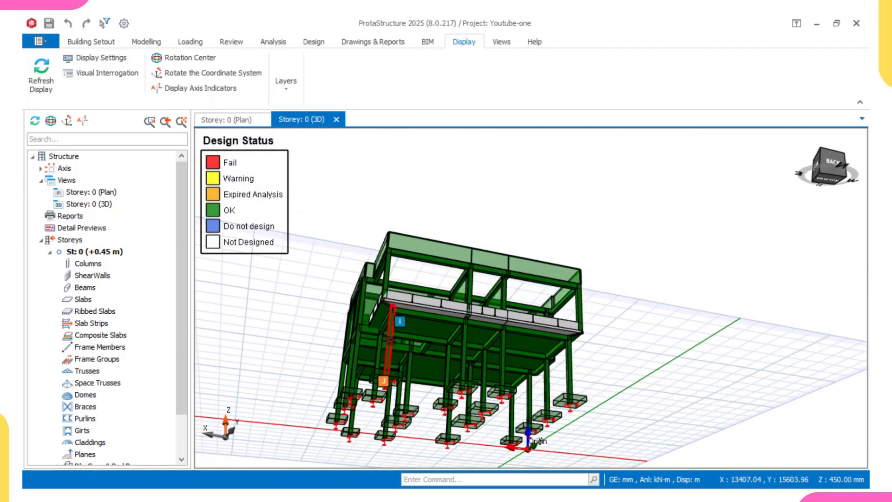
{"action": "mouse_move", "coordinate": [390, 343]}
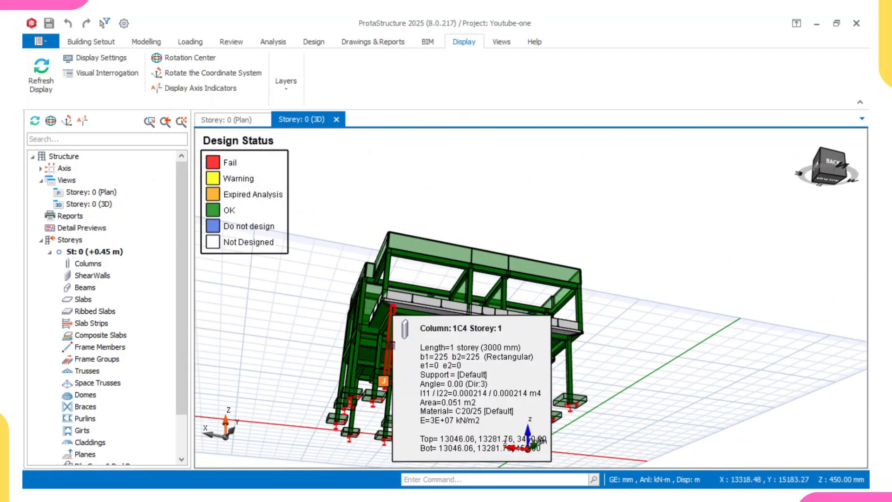
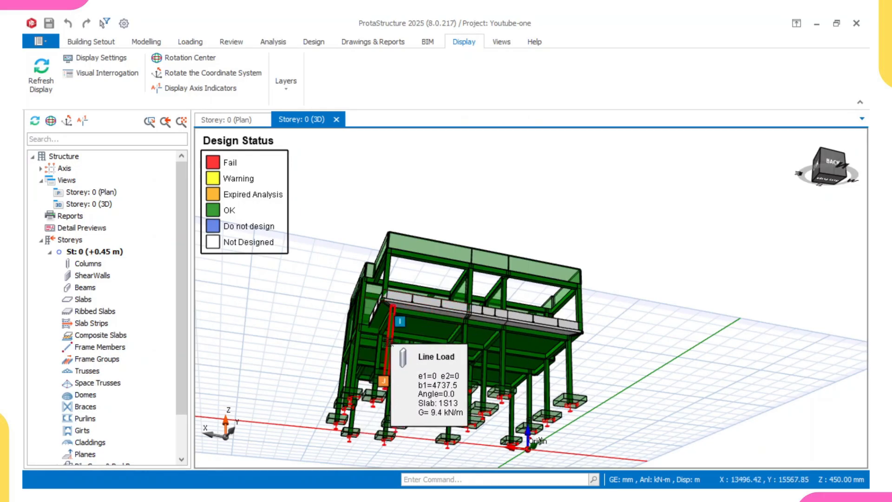
- Orbit and zoom the 3D storey view to inspect the frame and pad footings from the back and left sides
{"action": "scroll", "coordinate": [481, 353], "scroll_direction": "up", "scroll_amount": 1}
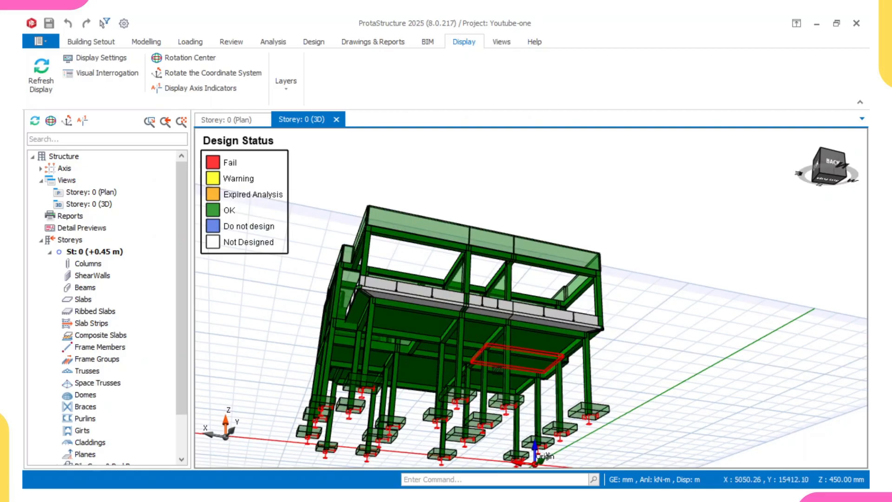
{"action": "middle_click_drag", "start_coordinate": [540, 320], "coordinate": [506, 436]}
{"action": "scroll", "coordinate": [506, 418], "scroll_direction": "up", "scroll_amount": 3}
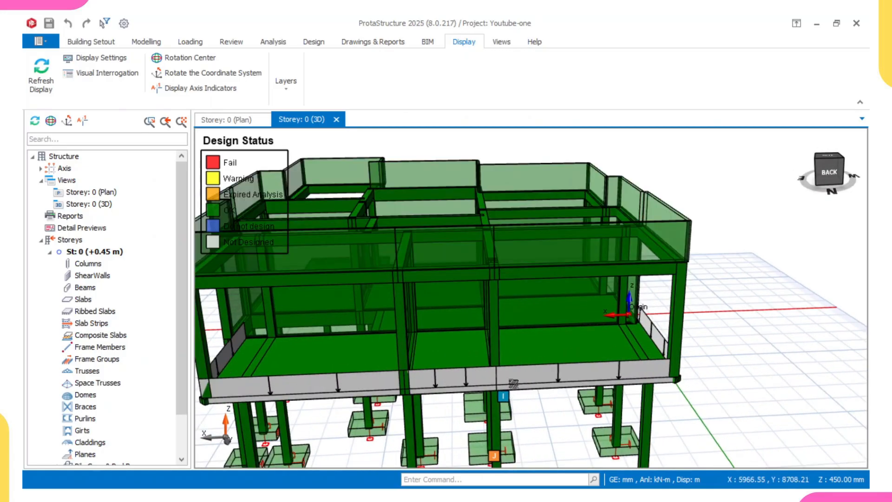
{"action": "middle_click_drag", "start_coordinate": [512, 384], "coordinate": [500, 434]}
{"action": "right_click", "coordinate": [501, 411]}
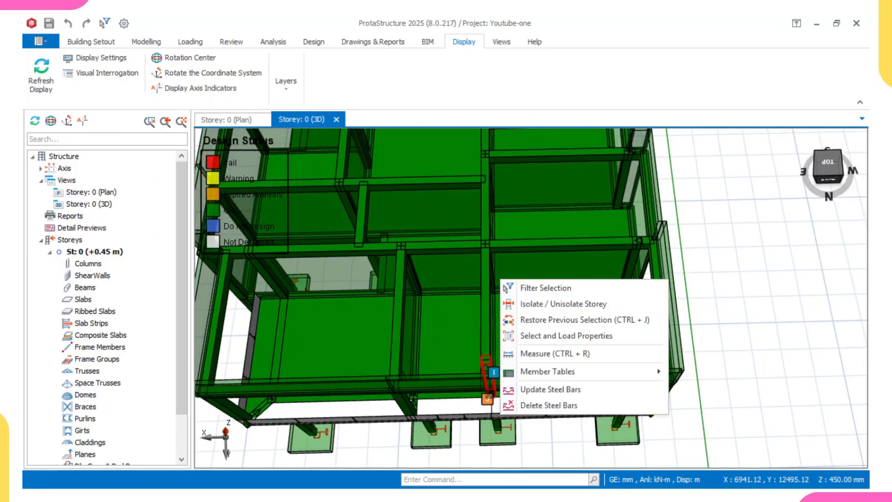
{"action": "left_click", "coordinate": [514, 405]}
{"action": "middle_click_drag", "start_coordinate": [514, 404], "coordinate": [525, 351]}
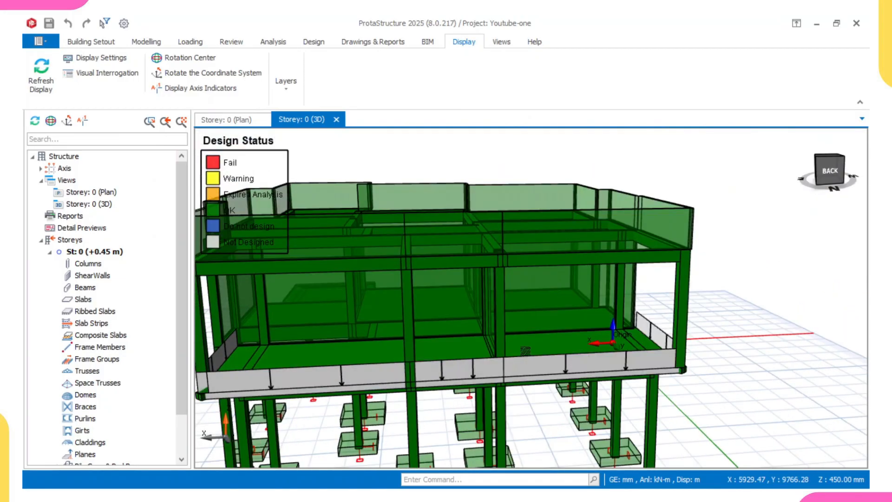
{"action": "scroll", "coordinate": [476, 356], "scroll_direction": "down", "scroll_amount": 3}
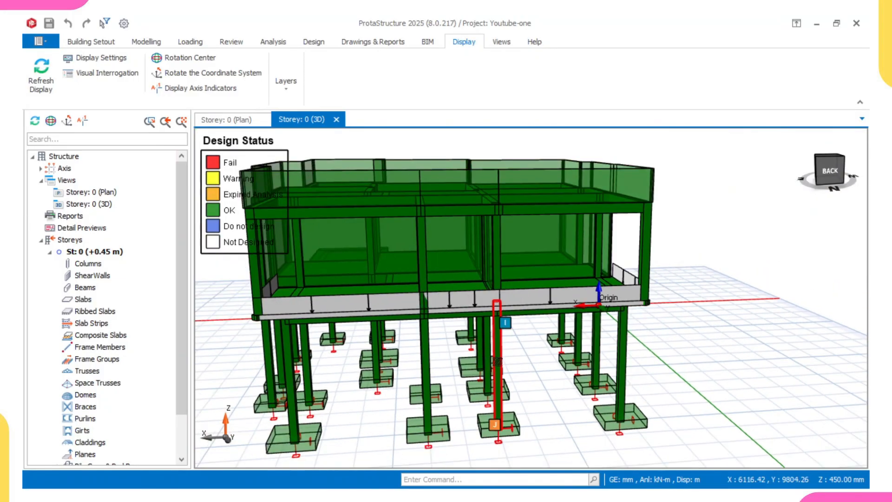
{"action": "middle_click_drag", "start_coordinate": [497, 360], "coordinate": [356, 344]}
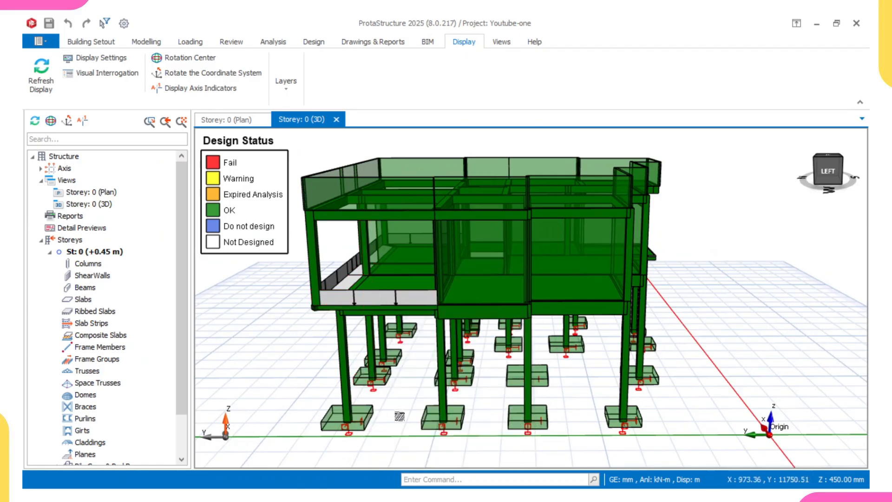
- Switch to AutoCAD with the Stonebridge pad footing detailing template drawing
{"action": "mouse_move", "coordinate": [537, 473]}
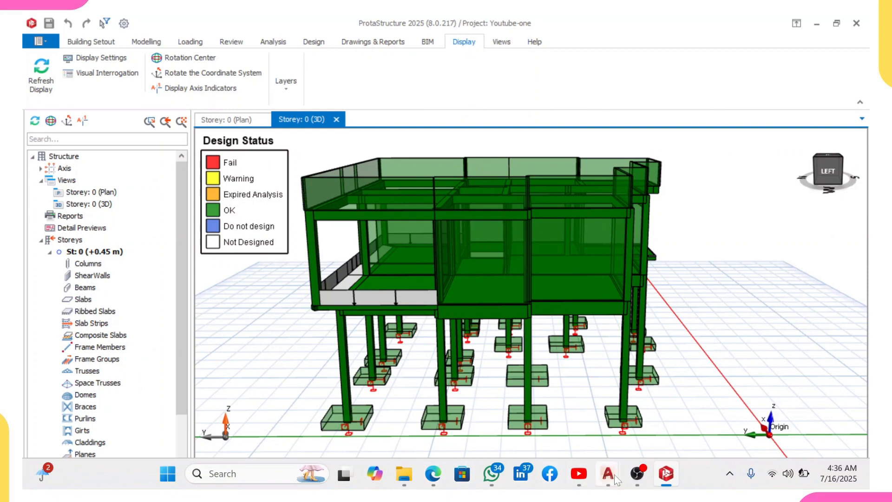
{"action": "mouse_move", "coordinate": [609, 476]}
{"action": "left_click", "coordinate": [578, 420]}
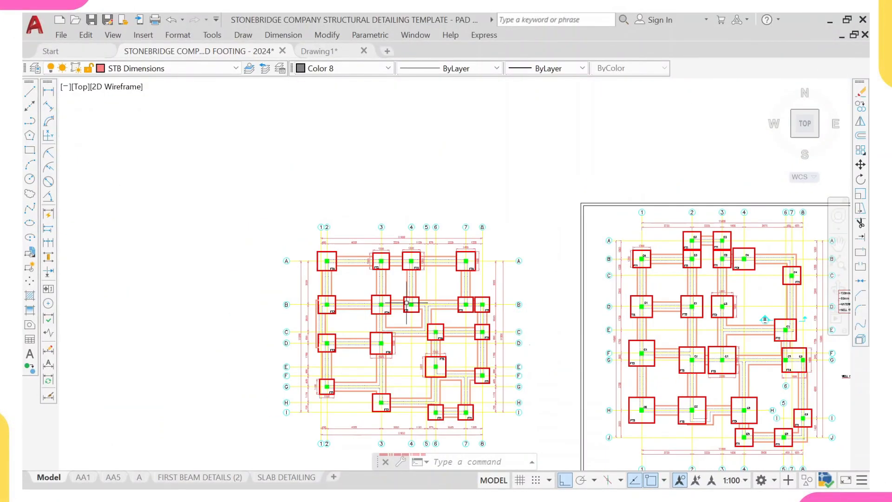
- Start copying the C1 column label from the imported footing layout, picking its base point with ortho turned off
{"action": "scroll", "coordinate": [399, 369], "scroll_direction": "up", "scroll_amount": 2}
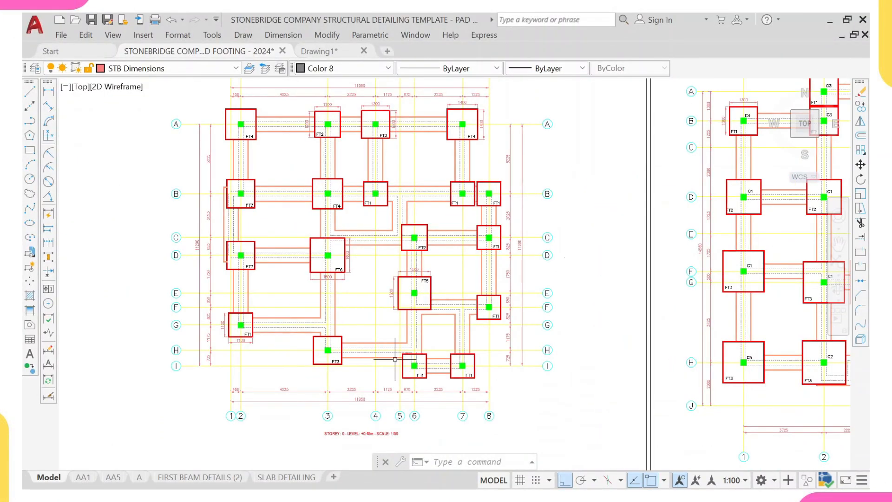
{"action": "scroll", "coordinate": [395, 359], "scroll_direction": "down", "scroll_amount": 2}
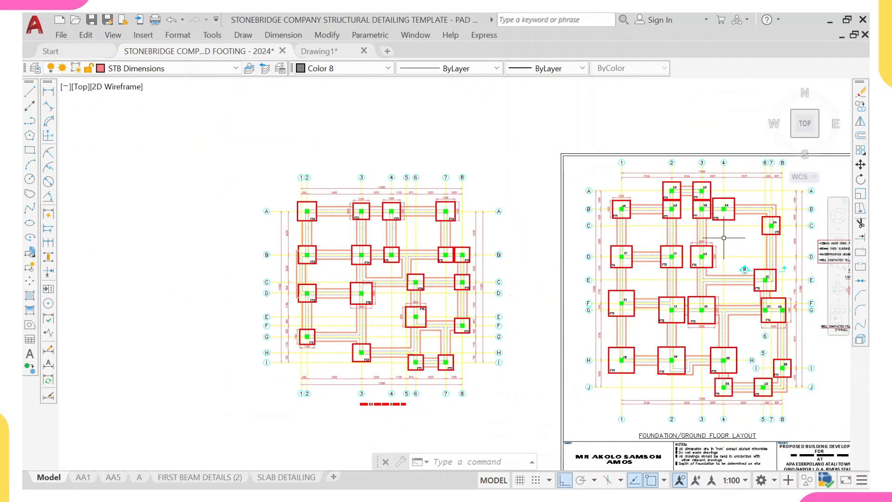
{"action": "scroll", "coordinate": [692, 249], "scroll_direction": "up", "scroll_amount": 4}
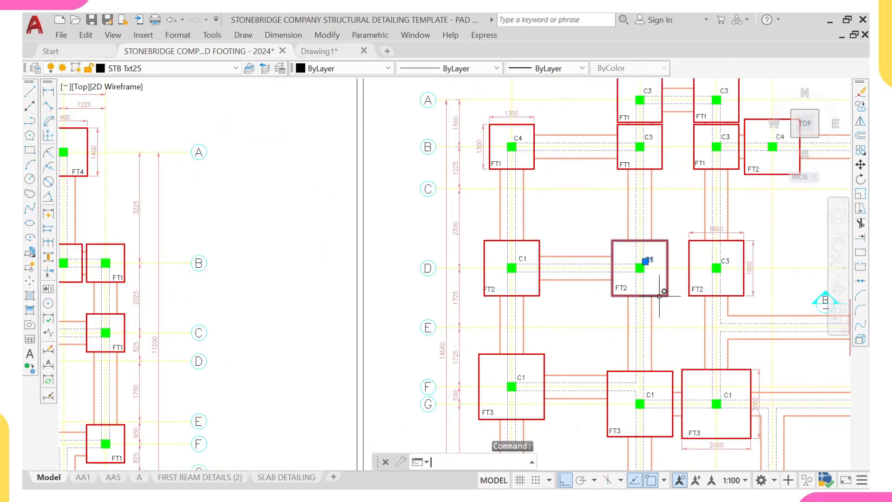
{"action": "type", "text": "co"}
{"action": "key", "text": "Return"}
{"action": "scroll", "coordinate": [648, 270], "scroll_direction": "up", "scroll_amount": 4}
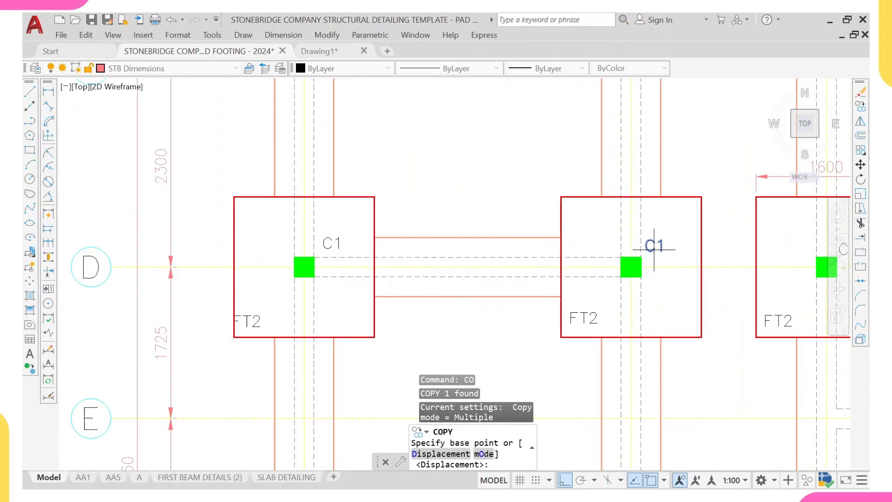
{"action": "left_click", "coordinate": [654, 249]}
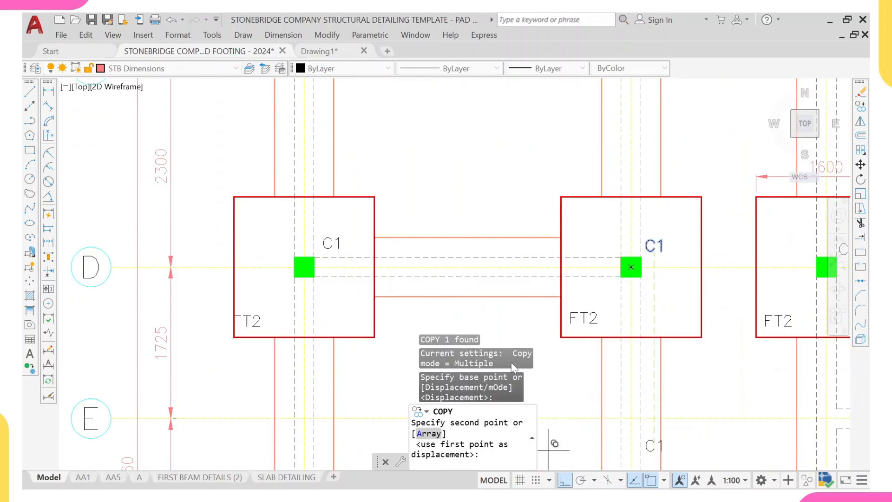
{"action": "key", "text": "F8"}
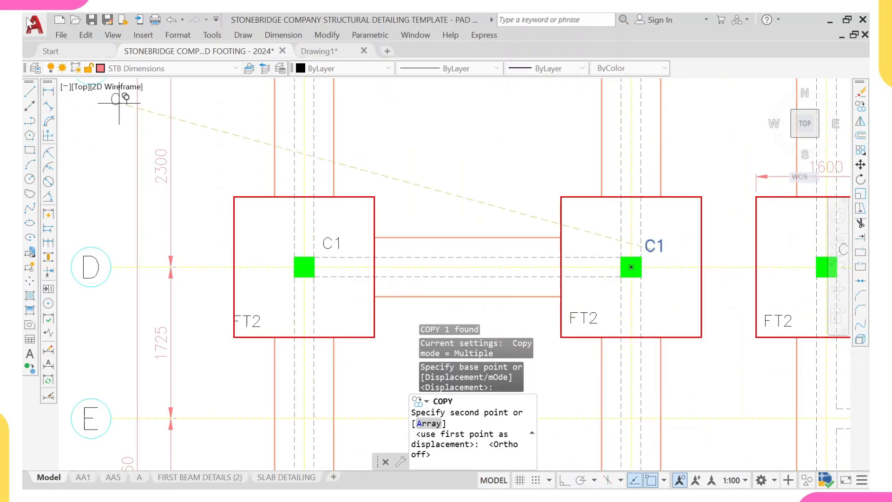
- Place a copy of the C1 label on the FT2 footing at grid A in the template layout
{"action": "scroll", "coordinate": [119, 103], "scroll_direction": "down", "scroll_amount": 8}
{"action": "scroll", "coordinate": [153, 115], "scroll_direction": "up", "scroll_amount": 3}
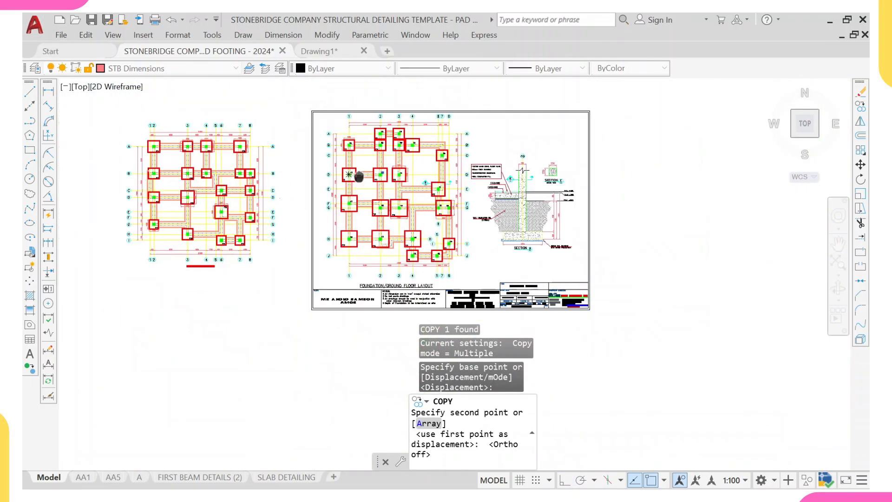
{"action": "scroll", "coordinate": [151, 116], "scroll_direction": "up", "scroll_amount": 10}
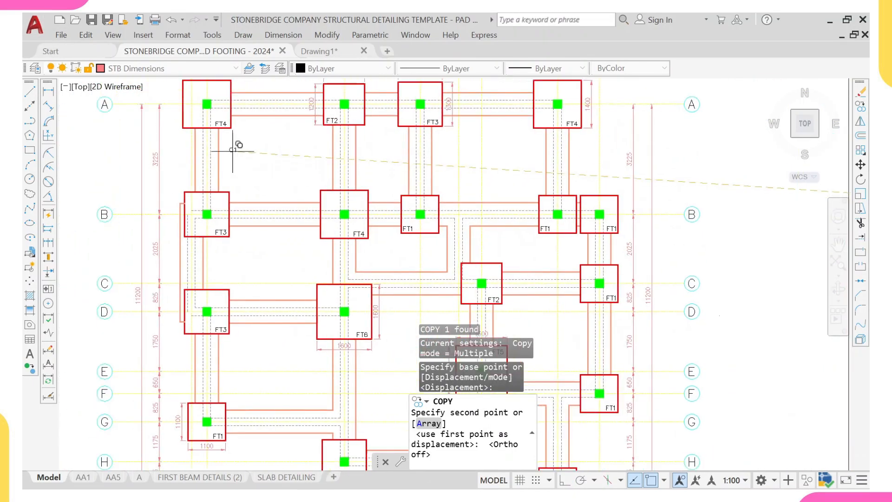
{"action": "scroll", "coordinate": [210, 99], "scroll_direction": "up", "scroll_amount": 2}
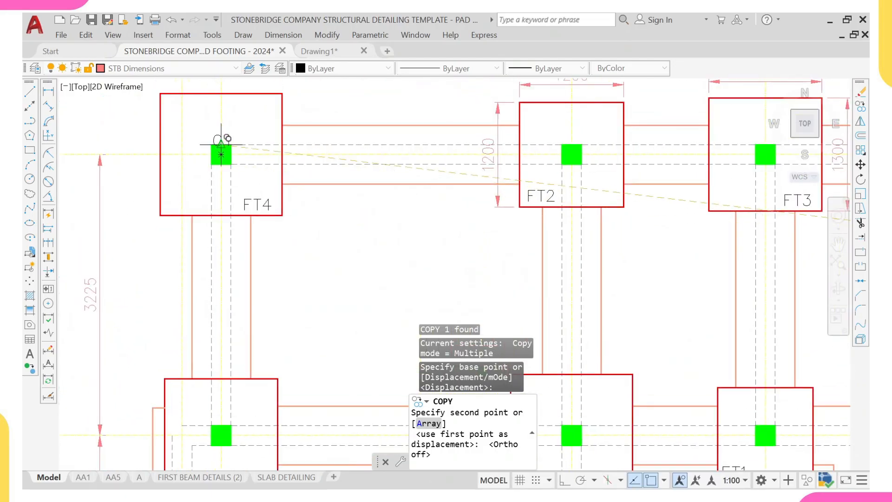
{"action": "scroll", "coordinate": [221, 139], "scroll_direction": "down", "scroll_amount": 2}
{"action": "scroll", "coordinate": [409, 166], "scroll_direction": "up", "scroll_amount": 2}
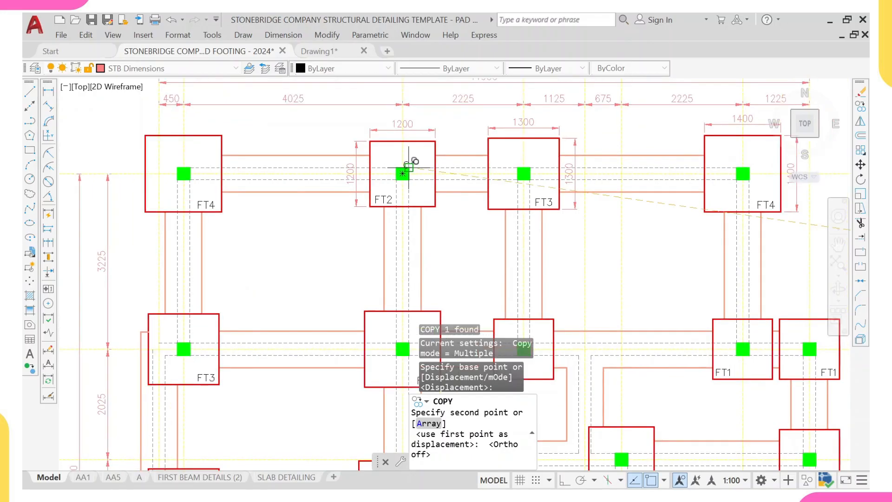
{"action": "scroll", "coordinate": [409, 166], "scroll_direction": "up", "scroll_amount": 3}
{"action": "left_click", "coordinate": [423, 163]}
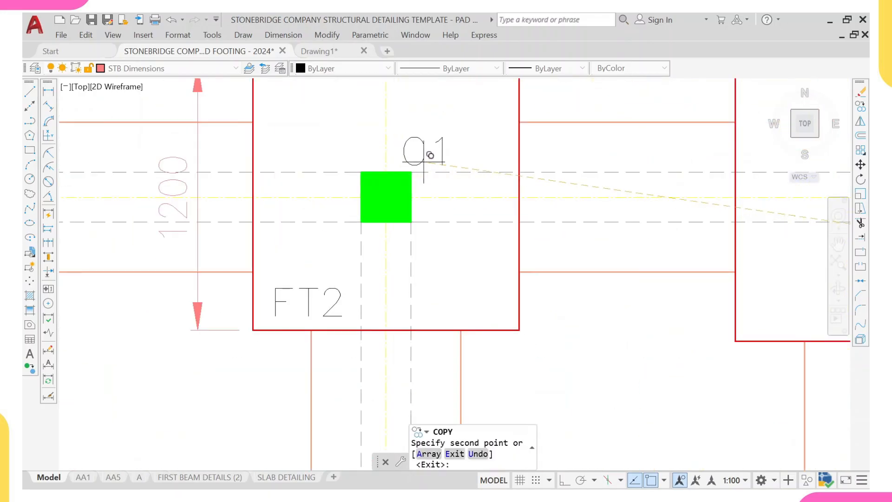
- Place another C1 label copy on the FT3 footing at the left end of grid B
{"action": "scroll", "coordinate": [428, 164], "scroll_direction": "down", "scroll_amount": 3}
{"action": "middle_click_drag", "start_coordinate": [427, 172], "coordinate": [381, 191]}
{"action": "scroll", "coordinate": [454, 180], "scroll_direction": "down", "scroll_amount": 2}
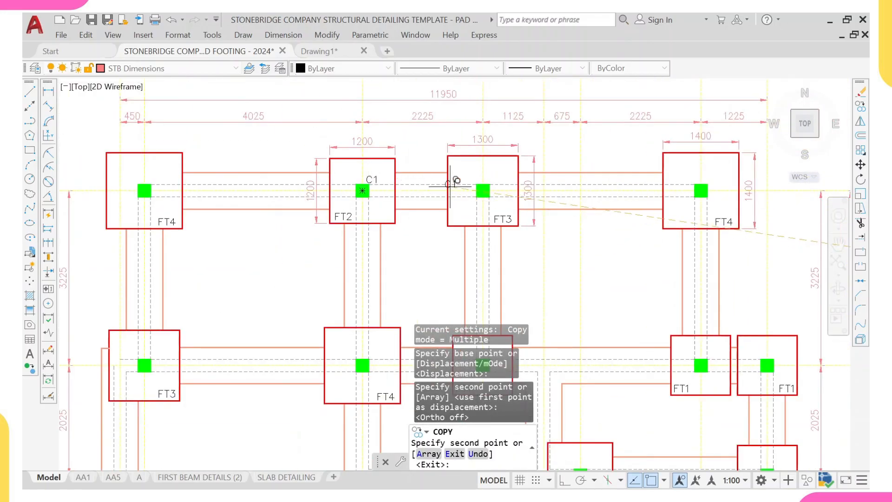
{"action": "scroll", "coordinate": [494, 183], "scroll_direction": "up", "scroll_amount": 4}
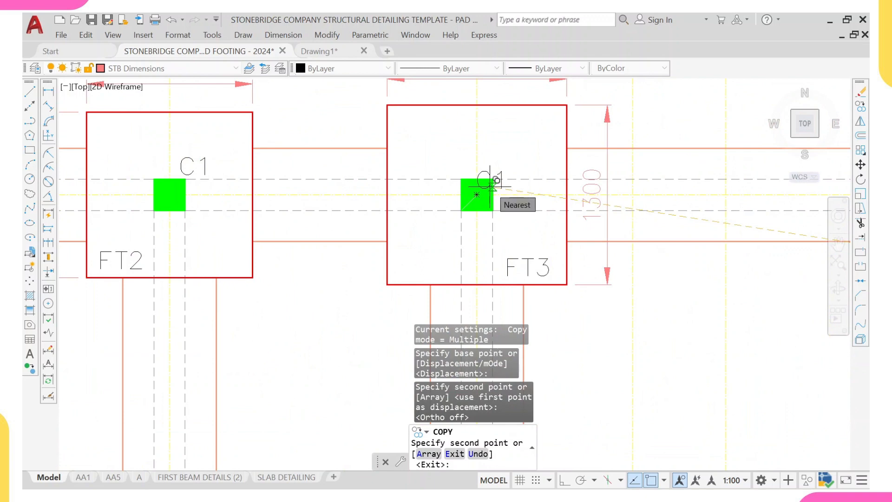
{"action": "scroll", "coordinate": [489, 187], "scroll_direction": "down", "scroll_amount": 5}
{"action": "scroll", "coordinate": [618, 184], "scroll_direction": "up", "scroll_amount": 2}
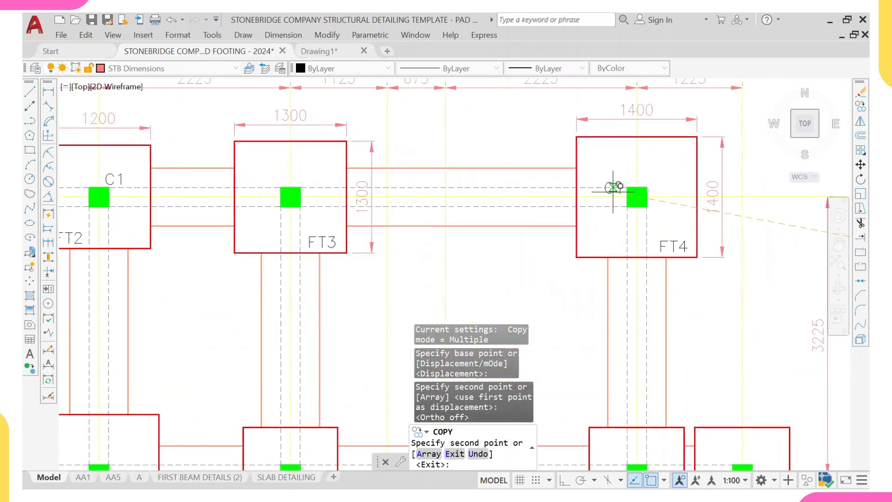
{"action": "scroll", "coordinate": [614, 187], "scroll_direction": "down", "scroll_amount": 4}
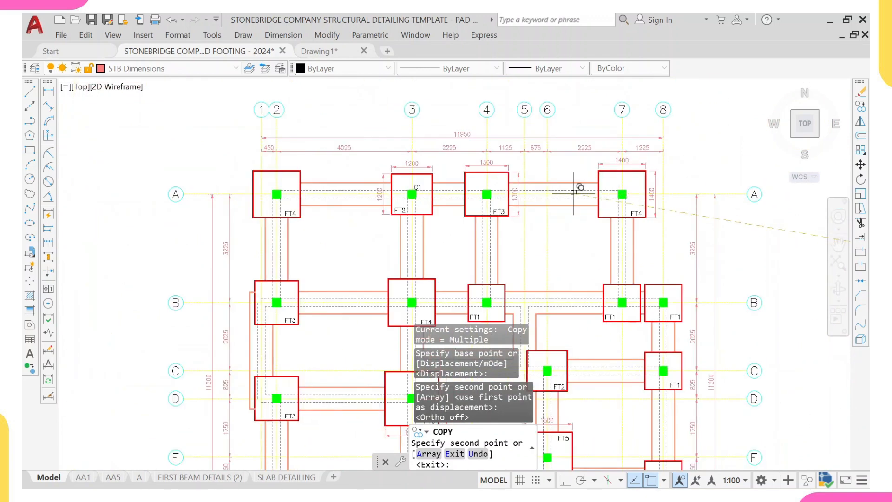
{"action": "scroll", "coordinate": [411, 194], "scroll_direction": "up", "scroll_amount": 4}
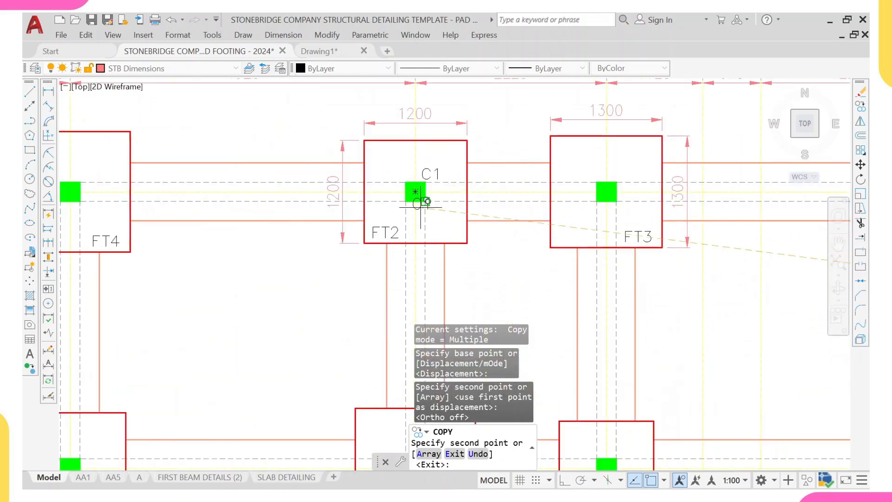
{"action": "scroll", "coordinate": [437, 171], "scroll_direction": "down", "scroll_amount": 4}
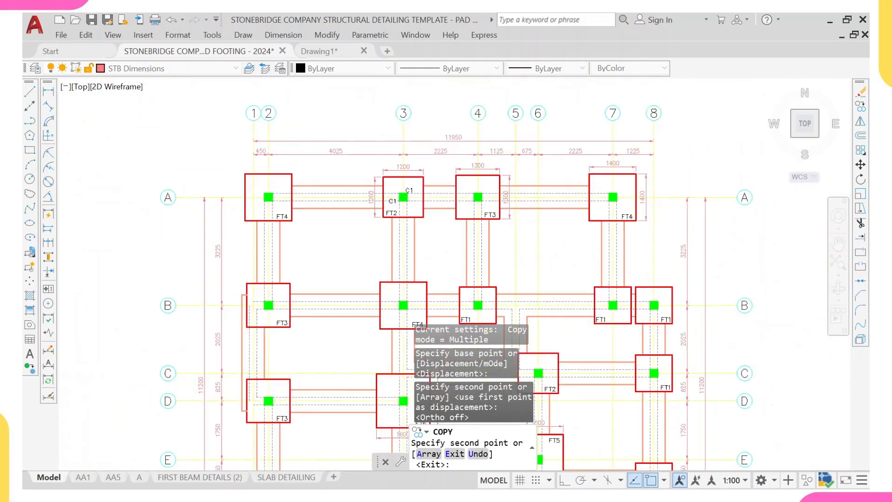
{"action": "scroll", "coordinate": [241, 322], "scroll_direction": "up", "scroll_amount": 4}
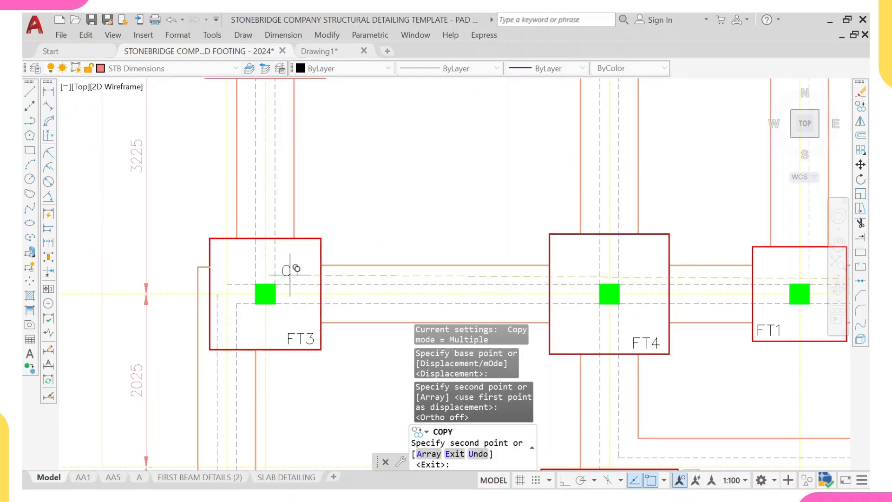
{"action": "left_click", "coordinate": [290, 270]}
- Place C1 label copies on the FT4 and FT1 footings along grid B, undoing one misplaced copy
{"action": "scroll", "coordinate": [449, 251], "scroll_direction": "down", "scroll_amount": 2}
{"action": "scroll", "coordinate": [495, 236], "scroll_direction": "up", "scroll_amount": 2}
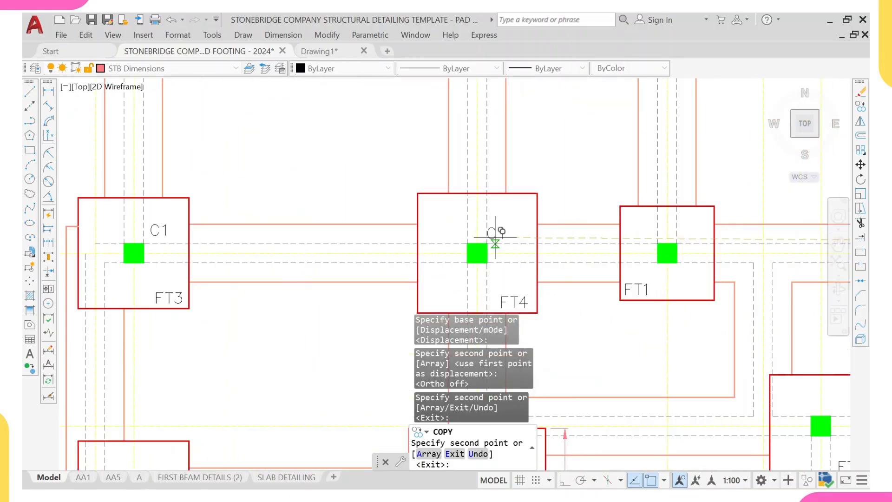
{"action": "left_click", "coordinate": [496, 239]}
{"action": "scroll", "coordinate": [503, 242], "scroll_direction": "down", "scroll_amount": 1}
{"action": "key", "text": "ctrl+z"}
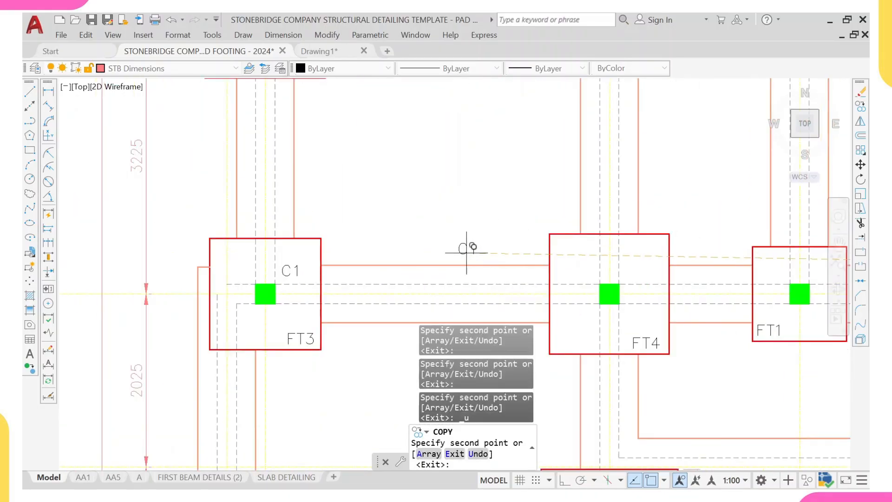
{"action": "scroll", "coordinate": [559, 255], "scroll_direction": "down", "scroll_amount": 2}
{"action": "scroll", "coordinate": [371, 223], "scroll_direction": "up", "scroll_amount": 5}
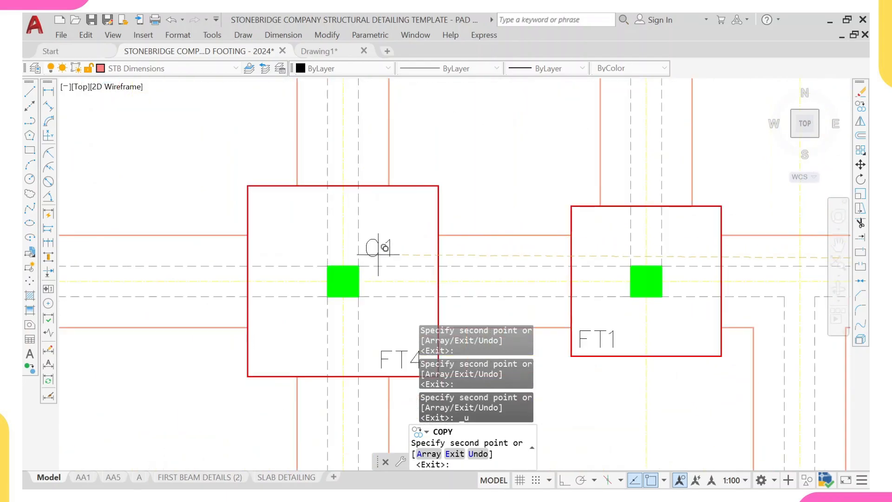
{"action": "scroll", "coordinate": [405, 223], "scroll_direction": "down", "scroll_amount": 2}
{"action": "scroll", "coordinate": [452, 243], "scroll_direction": "up", "scroll_amount": 2}
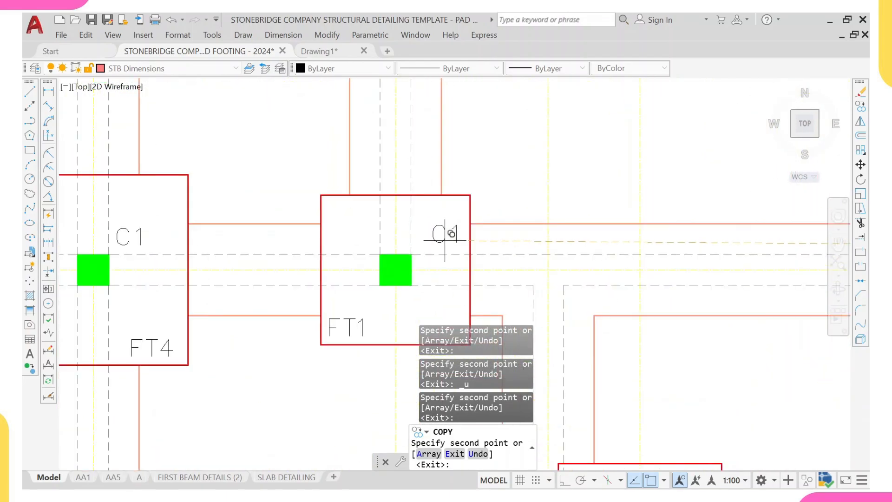
{"action": "left_click", "coordinate": [426, 237]}
- Place a C1 label copy on the rightmost FT1 footing along grid B
{"action": "scroll", "coordinate": [531, 232], "scroll_direction": "down", "scroll_amount": 4}
{"action": "scroll", "coordinate": [528, 230], "scroll_direction": "up", "scroll_amount": 2}
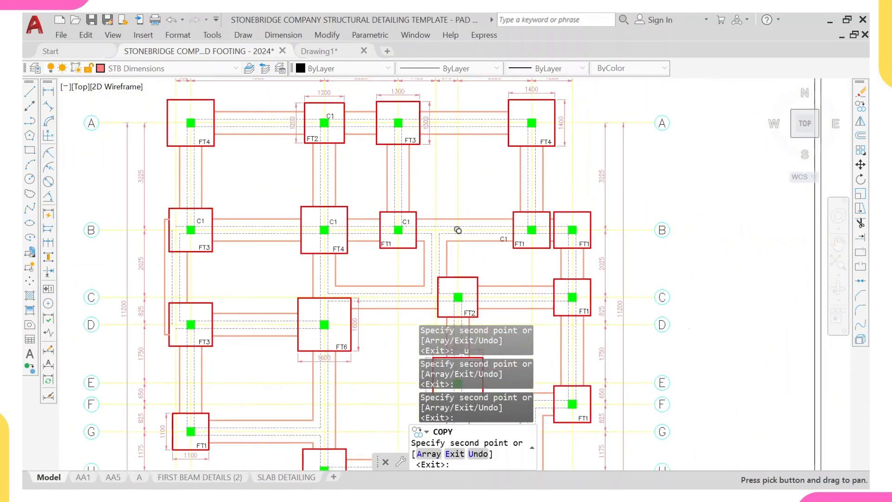
{"action": "scroll", "coordinate": [536, 216], "scroll_direction": "up", "scroll_amount": 2}
{"action": "scroll", "coordinate": [549, 230], "scroll_direction": "up", "scroll_amount": 5}
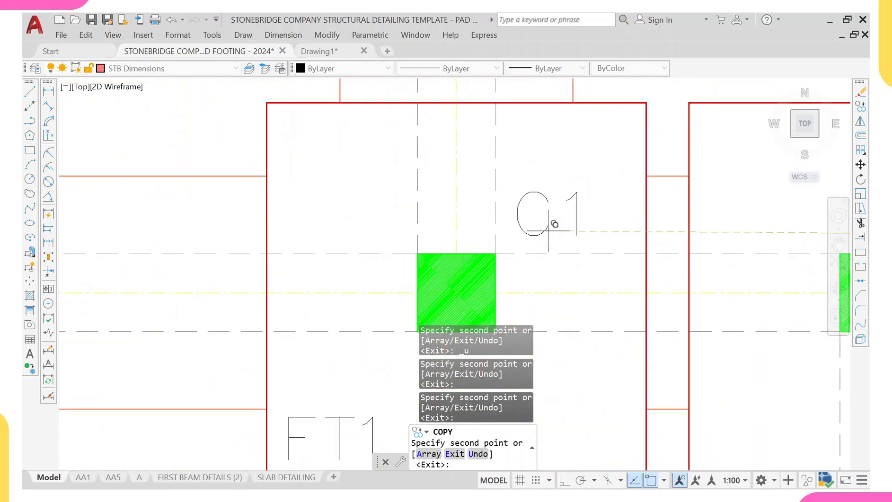
{"action": "scroll", "coordinate": [604, 230], "scroll_direction": "down", "scroll_amount": 5}
{"action": "middle_click_drag", "start_coordinate": [674, 235], "coordinate": [630, 233]}
{"action": "scroll", "coordinate": [629, 232], "scroll_direction": "up", "scroll_amount": 5}
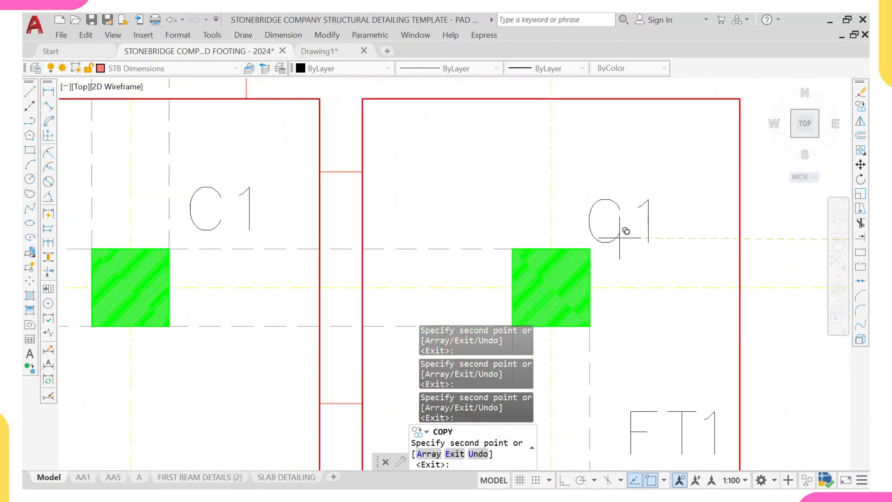
{"action": "scroll", "coordinate": [628, 222], "scroll_direction": "down", "scroll_amount": 5}
{"action": "scroll", "coordinate": [597, 273], "scroll_direction": "up", "scroll_amount": 1}
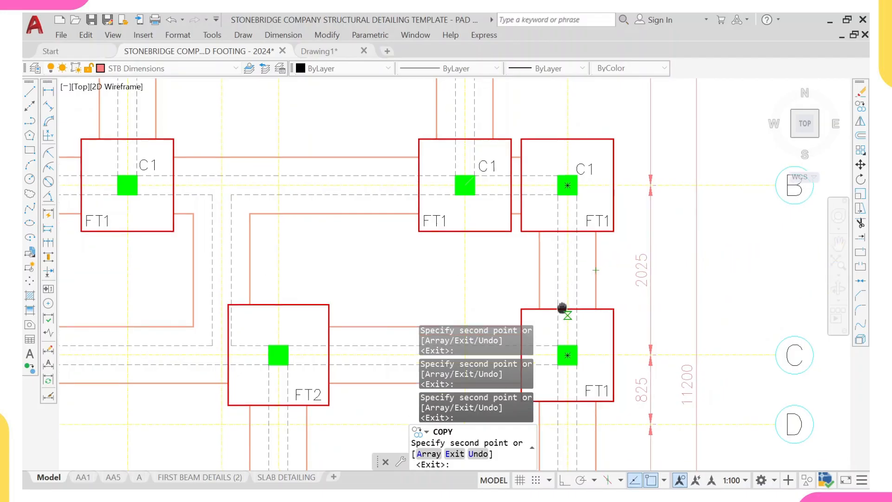
- Place C1 label copies on the FT1 footing and the FT2 footing along grid C
{"action": "scroll", "coordinate": [565, 313], "scroll_direction": "up", "scroll_amount": 4}
{"action": "scroll", "coordinate": [556, 228], "scroll_direction": "up", "scroll_amount": 3}
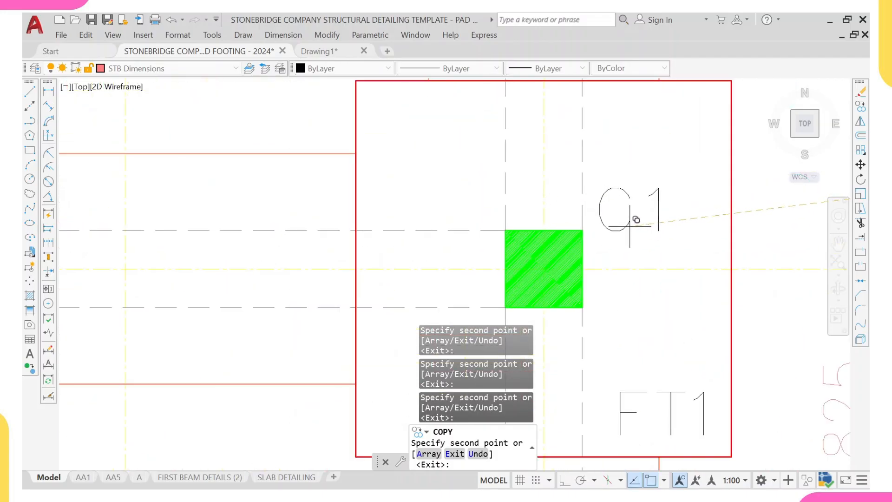
{"action": "scroll", "coordinate": [630, 227], "scroll_direction": "down", "scroll_amount": 5}
{"action": "scroll", "coordinate": [460, 232], "scroll_direction": "up", "scroll_amount": 4}
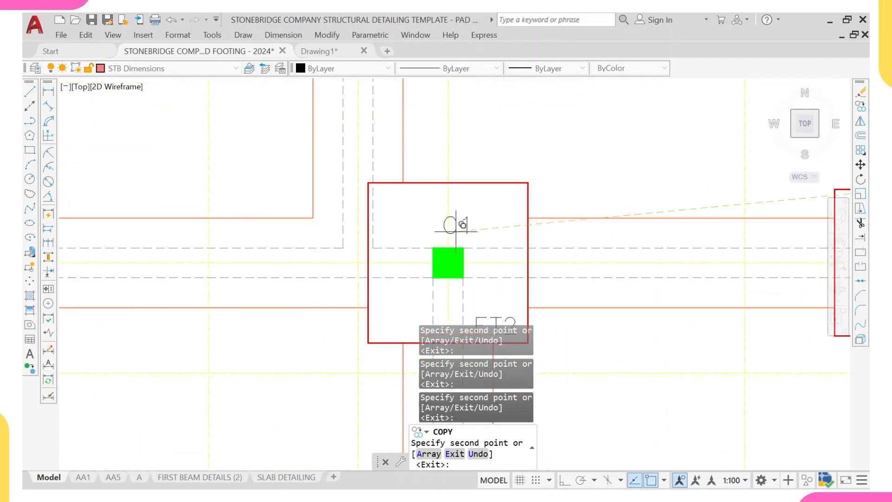
{"action": "scroll", "coordinate": [494, 235], "scroll_direction": "down", "scroll_amount": 5}
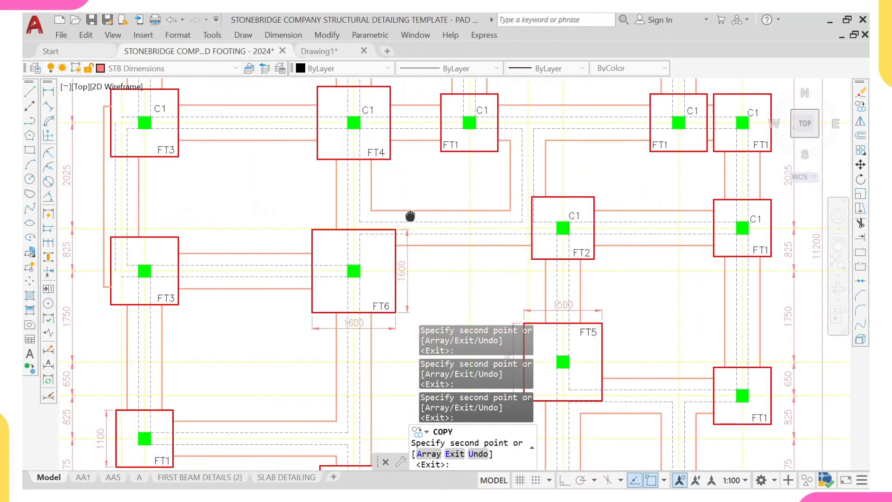
- Place C1 label copies on the FT6 footing and the FT3 footing at grid D
{"action": "scroll", "coordinate": [395, 251], "scroll_direction": "up", "scroll_amount": 4}
{"action": "scroll", "coordinate": [381, 253], "scroll_direction": "down", "scroll_amount": 5}
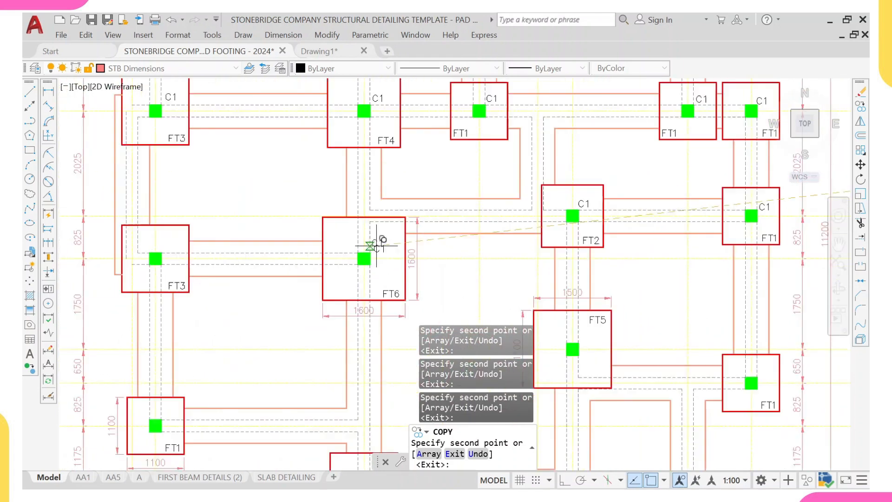
{"action": "scroll", "coordinate": [325, 230], "scroll_direction": "up", "scroll_amount": 4}
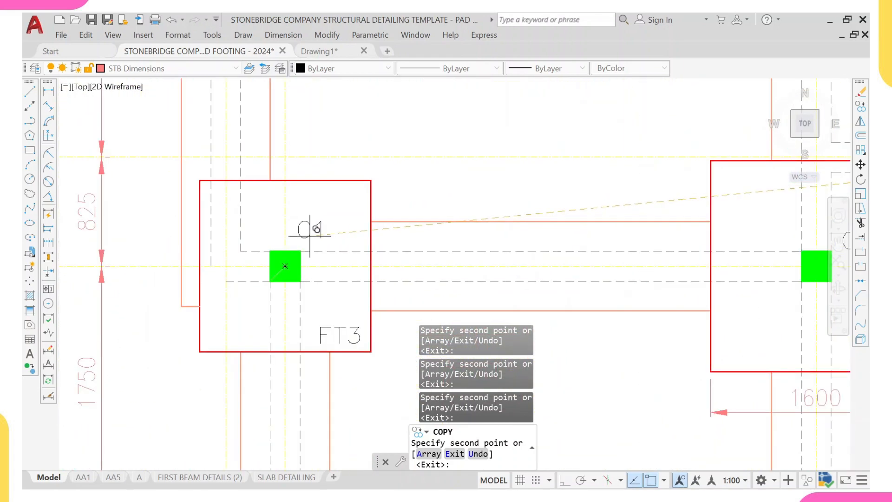
{"action": "scroll", "coordinate": [309, 230], "scroll_direction": "down", "scroll_amount": 5}
{"action": "scroll", "coordinate": [351, 269], "scroll_direction": "up", "scroll_amount": 5}
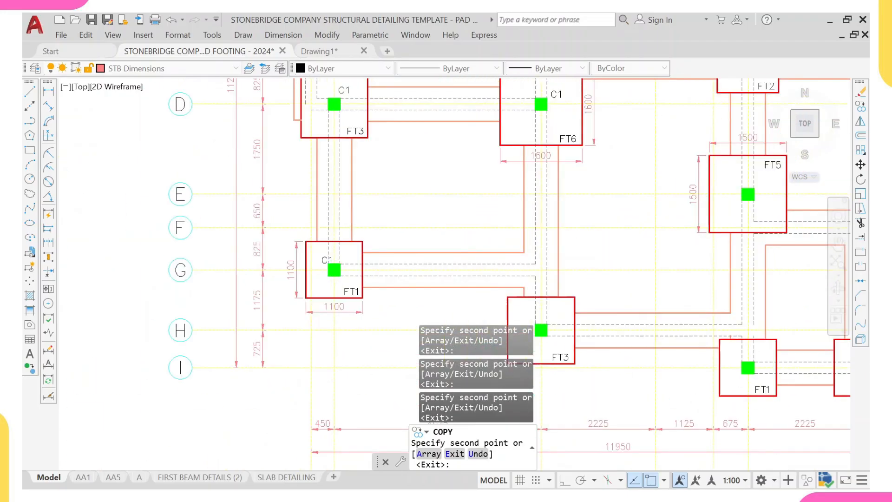
{"action": "scroll", "coordinate": [350, 269], "scroll_direction": "up", "scroll_amount": 2}
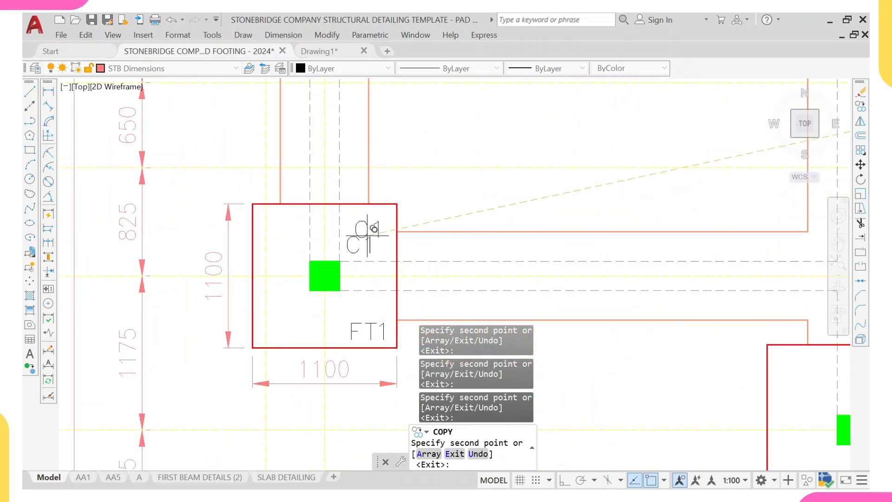
- Place C1 label copies on the FT1 footing at grid G and the FT3 footing at grid H
{"action": "scroll", "coordinate": [367, 235], "scroll_direction": "down", "scroll_amount": 5}
{"action": "scroll", "coordinate": [349, 240], "scroll_direction": "up", "scroll_amount": 4}
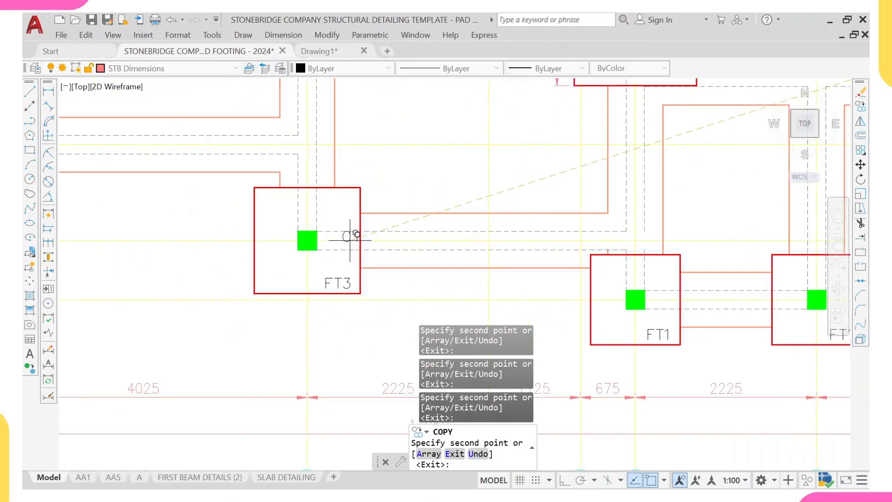
{"action": "scroll", "coordinate": [332, 223], "scroll_direction": "up", "scroll_amount": 4}
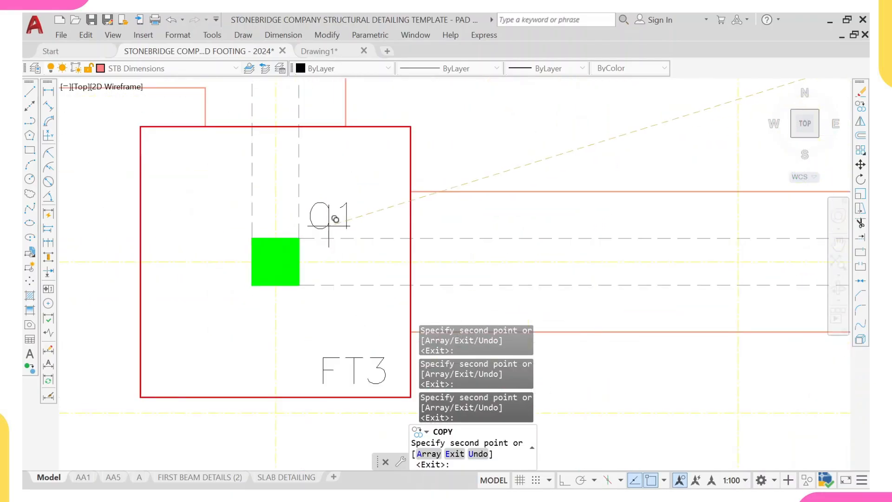
{"action": "scroll", "coordinate": [335, 219], "scroll_direction": "down", "scroll_amount": 5}
{"action": "middle_click_drag", "start_coordinate": [380, 232], "coordinate": [340, 244]}
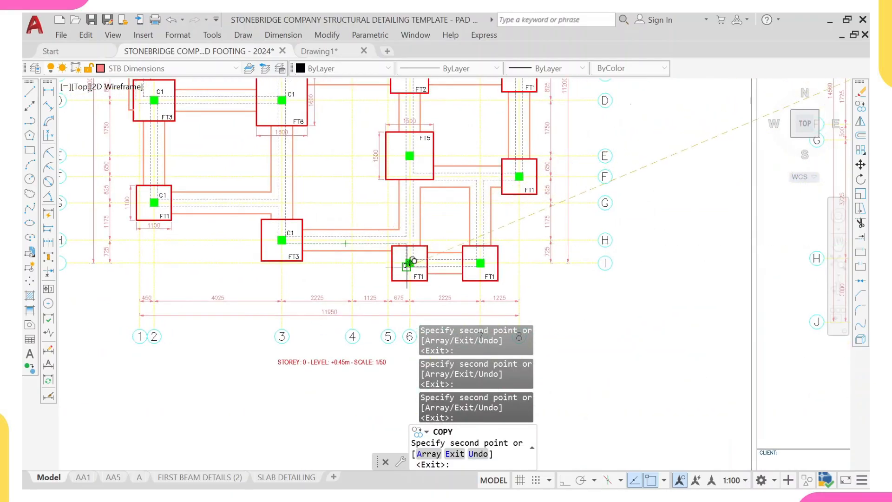
- Place C1 label copies on the FT1 footing at grid F and the FT5 footing
{"action": "scroll", "coordinate": [407, 266], "scroll_direction": "up", "scroll_amount": 8}
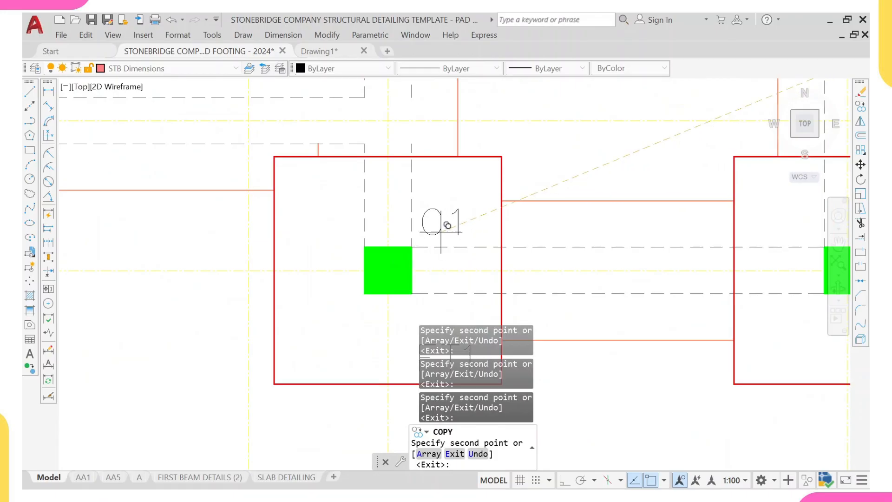
{"action": "scroll", "coordinate": [447, 225], "scroll_direction": "down", "scroll_amount": 4}
{"action": "middle_click_drag", "start_coordinate": [418, 246], "coordinate": [401, 231]}
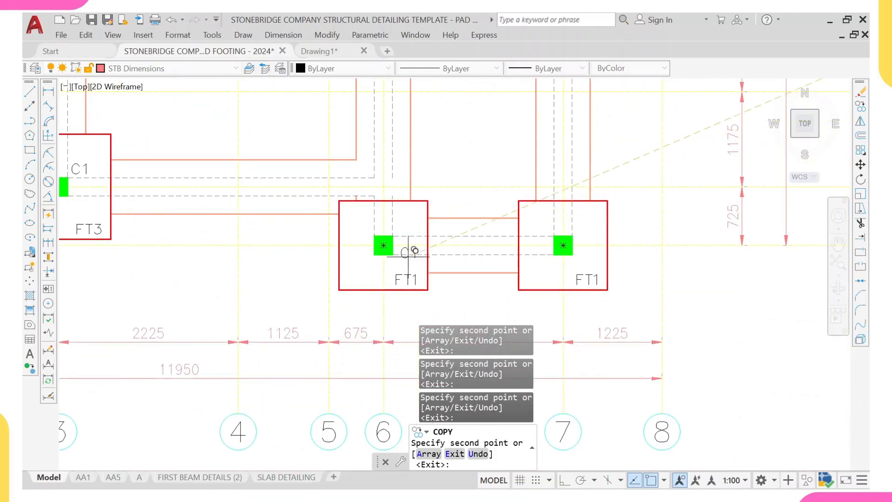
{"action": "scroll", "coordinate": [516, 254], "scroll_direction": "down", "scroll_amount": 4}
{"action": "middle_click_drag", "start_coordinate": [549, 205], "coordinate": [515, 244]}
{"action": "scroll", "coordinate": [580, 184], "scroll_direction": "up", "scroll_amount": 4}
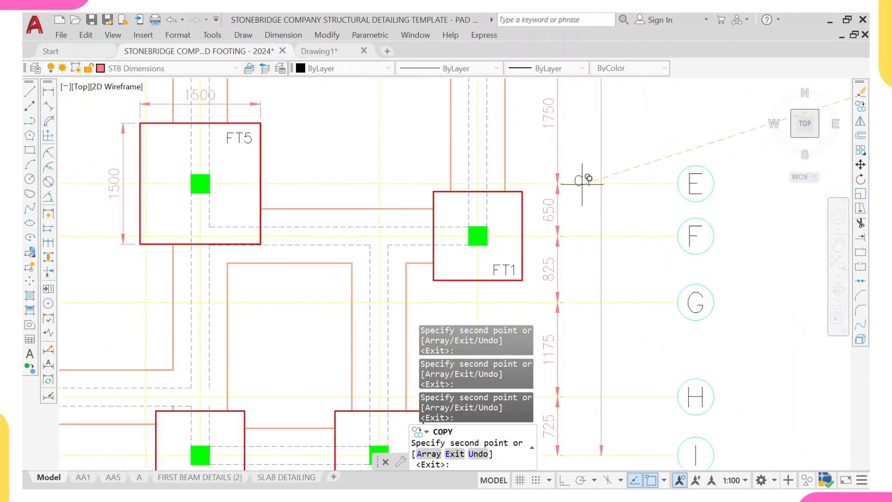
{"action": "scroll", "coordinate": [496, 218], "scroll_direction": "up", "scroll_amount": 2}
{"action": "scroll", "coordinate": [465, 221], "scroll_direction": "down", "scroll_amount": 4}
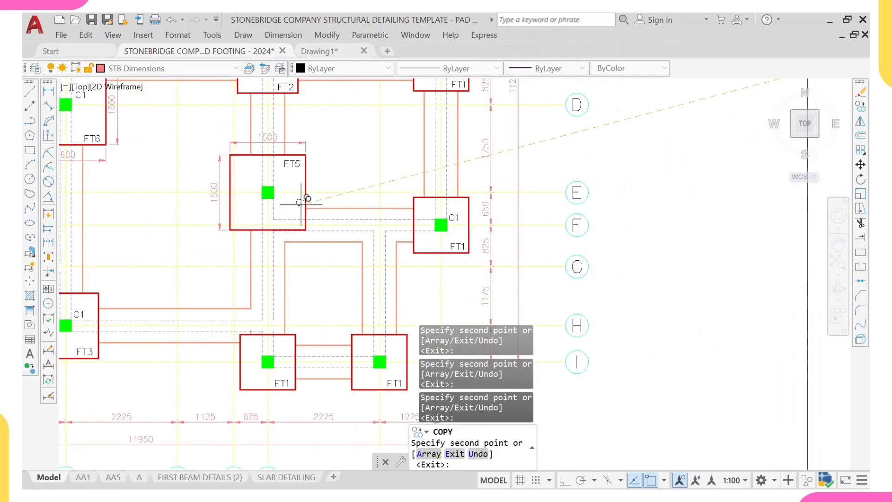
{"action": "scroll", "coordinate": [313, 199], "scroll_direction": "up", "scroll_amount": 1}
{"action": "scroll", "coordinate": [305, 199], "scroll_direction": "up", "scroll_amount": 4}
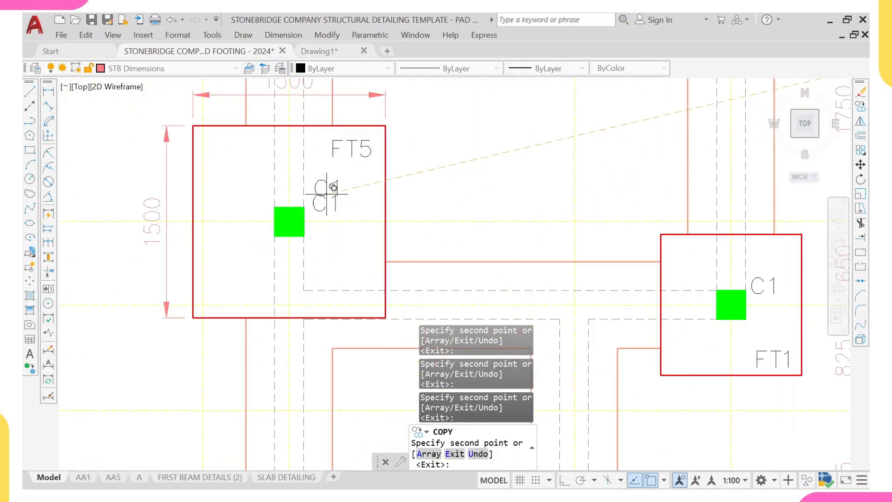
{"action": "scroll", "coordinate": [319, 207], "scroll_direction": "down", "scroll_amount": 5}
{"action": "mouse_move", "coordinate": [259, 208]}
{"action": "middle_mouse_down"}
{"action": "mouse_move", "coordinate": [329, 184]}
{"action": "mouse_move", "coordinate": [325, 254]}
{"action": "middle_mouse_up"}
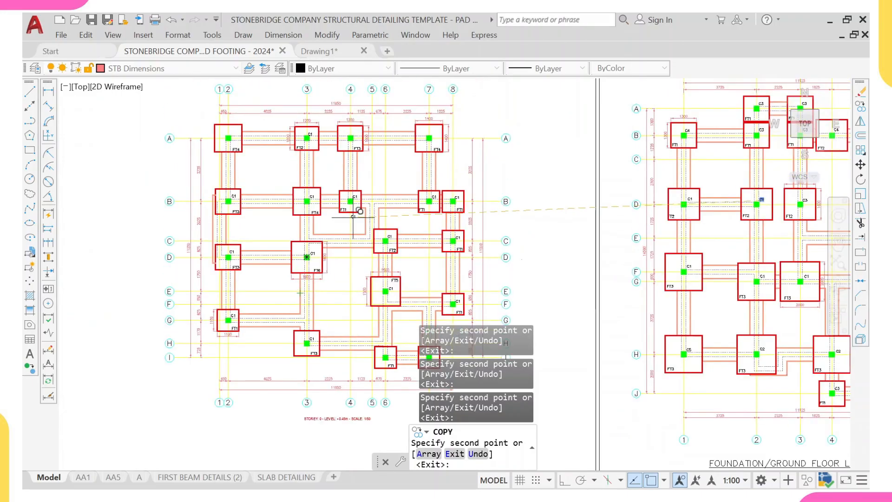
- Place a C1 label copy on the FT4 footing at the left end of grid A and exit Copy
{"action": "scroll", "coordinate": [246, 223], "scroll_direction": "down", "scroll_amount": 2}
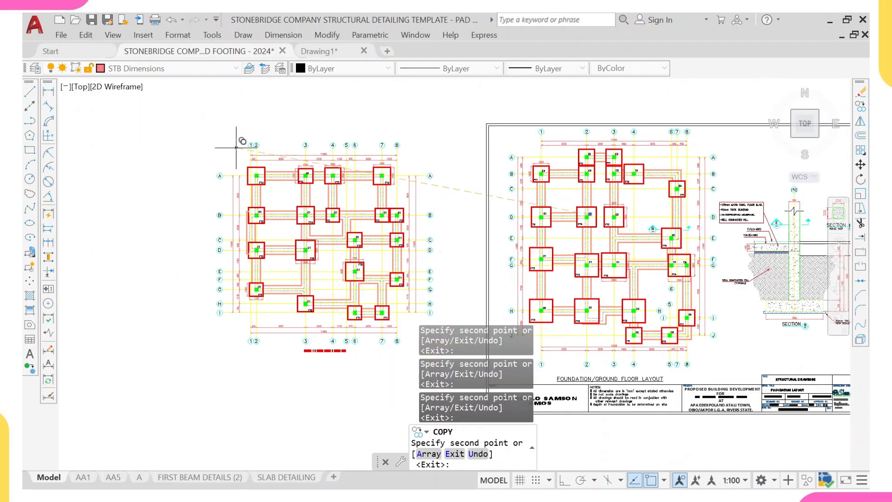
{"action": "scroll", "coordinate": [272, 169], "scroll_direction": "up", "scroll_amount": 7}
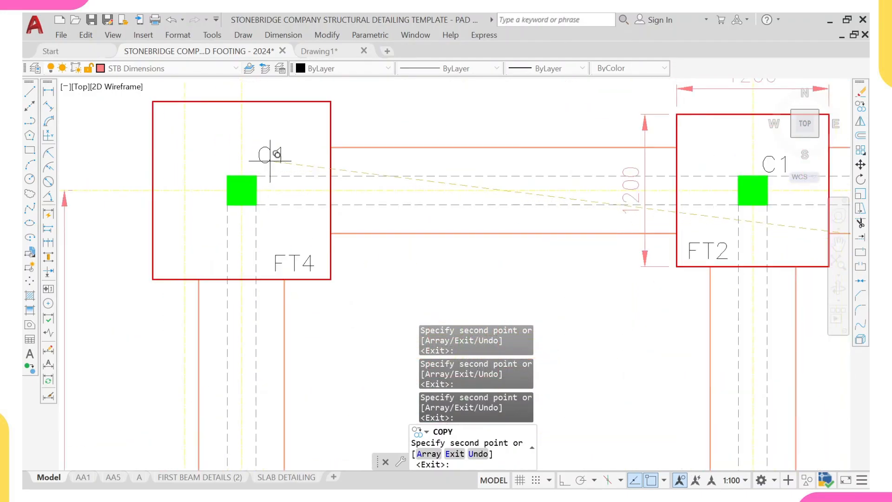
{"action": "key", "text": "Escape"}
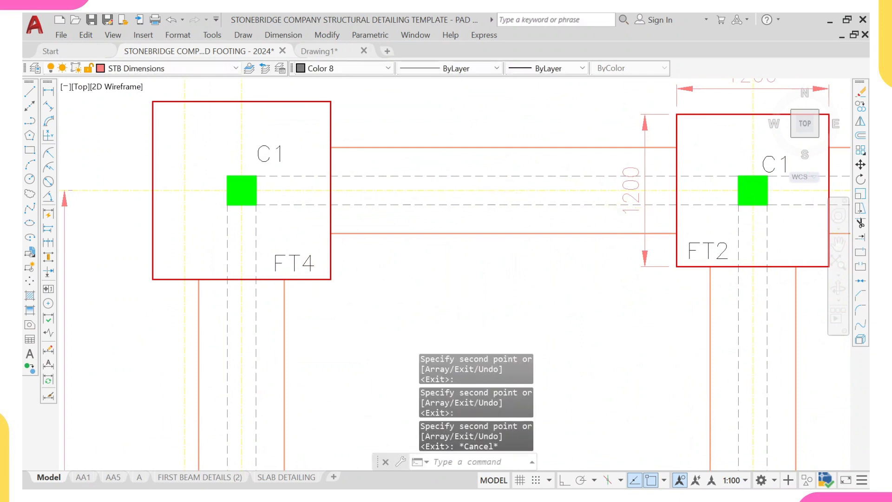
- Edit the column label on the FT4 footing at grid A to read C2
{"action": "left_click", "coordinate": [270, 155]}
{"action": "scroll", "coordinate": [280, 153], "scroll_direction": "up", "scroll_amount": 4}
{"action": "double_click", "coordinate": [258, 168]}
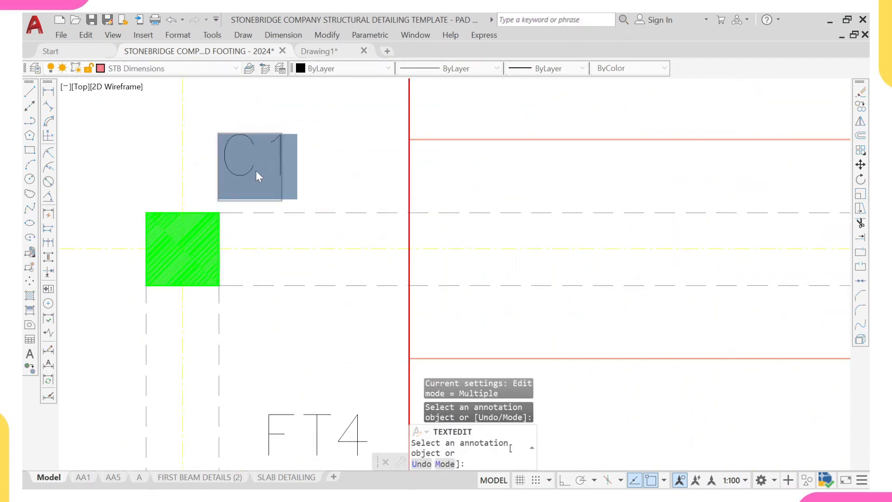
{"action": "type", "text": "C1"}
{"action": "key", "text": "BackSpace"}
{"action": "type", "text": "2"}
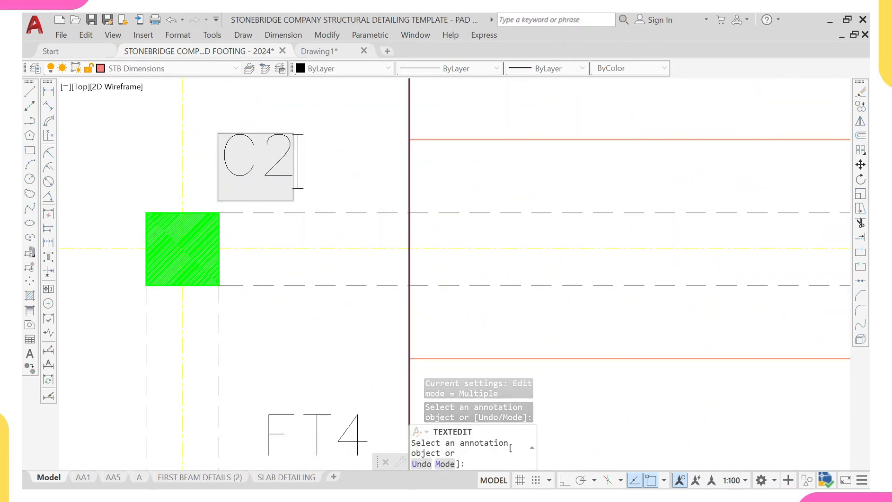
{"action": "key", "text": "Return"}
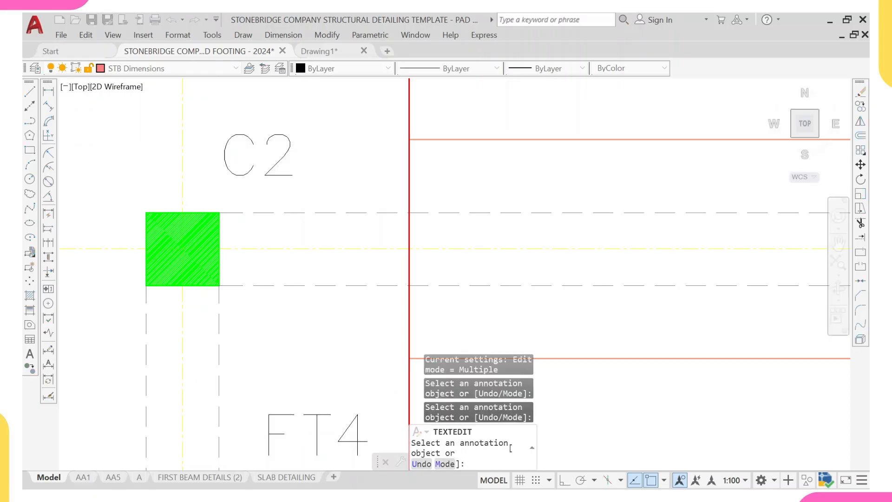
{"action": "key", "text": "Escape"}
- Copy the C2 label and place a copy on the FT3 footing along grid A
{"action": "left_click", "coordinate": [321, 134]}
{"action": "left_click", "coordinate": [256, 164]}
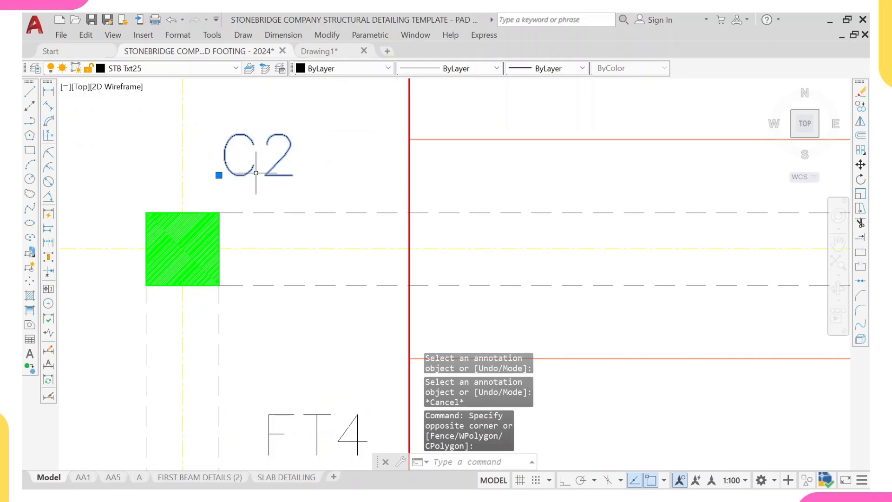
{"action": "type", "text": "co"}
{"action": "key", "text": "Return"}
{"action": "left_click", "coordinate": [227, 163]}
{"action": "scroll", "coordinate": [286, 166], "scroll_direction": "down", "scroll_amount": 4}
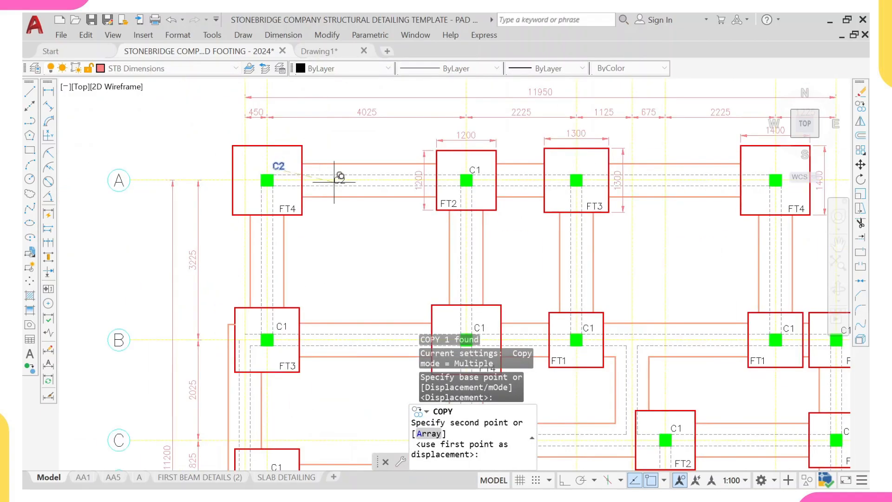
{"action": "scroll", "coordinate": [522, 175], "scroll_direction": "up", "scroll_amount": 5}
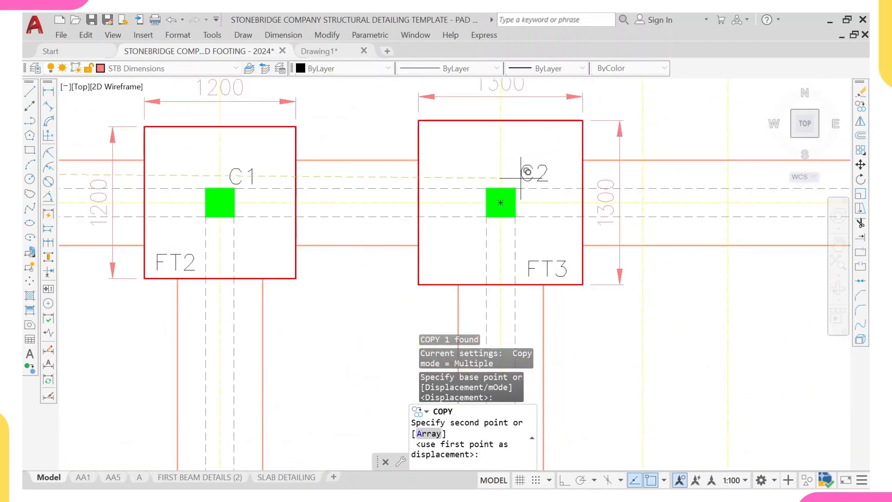
{"action": "left_click", "coordinate": [520, 176]}
- Place another C2 label copy on the FT4 footing at the right end of grid A
{"action": "scroll", "coordinate": [539, 151], "scroll_direction": "down", "scroll_amount": 3}
{"action": "scroll", "coordinate": [637, 181], "scroll_direction": "up", "scroll_amount": 4}
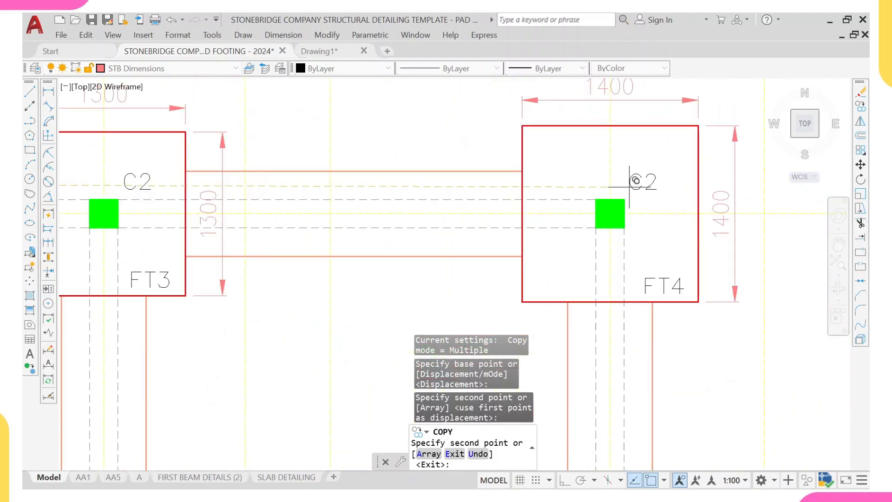
{"action": "left_click", "coordinate": [637, 182]}
- Place C2 label copies on both FT1 footings along grid I and exit Copy
{"action": "scroll", "coordinate": [573, 205], "scroll_direction": "down", "scroll_amount": 3}
{"action": "scroll", "coordinate": [541, 255], "scroll_direction": "up", "scroll_amount": 4}
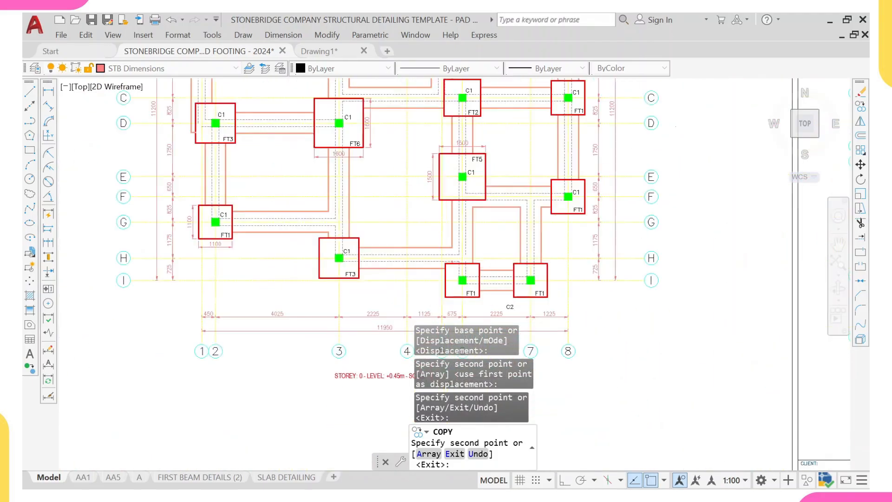
{"action": "scroll", "coordinate": [564, 222], "scroll_direction": "up", "scroll_amount": 3}
{"action": "left_click", "coordinate": [565, 217]}
{"action": "scroll", "coordinate": [342, 195], "scroll_direction": "down", "scroll_amount": 4}
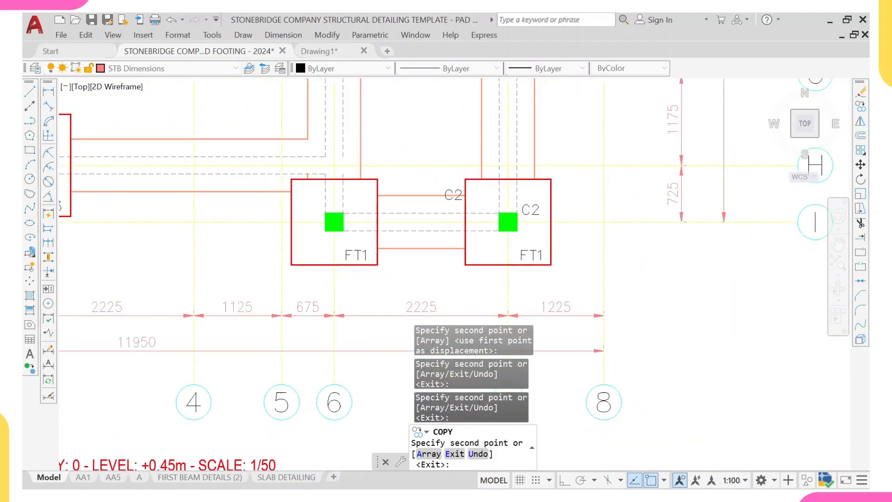
{"action": "scroll", "coordinate": [375, 211], "scroll_direction": "up", "scroll_amount": 5}
{"action": "left_click", "coordinate": [372, 207]}
{"action": "scroll", "coordinate": [372, 207], "scroll_direction": "down", "scroll_amount": 4}
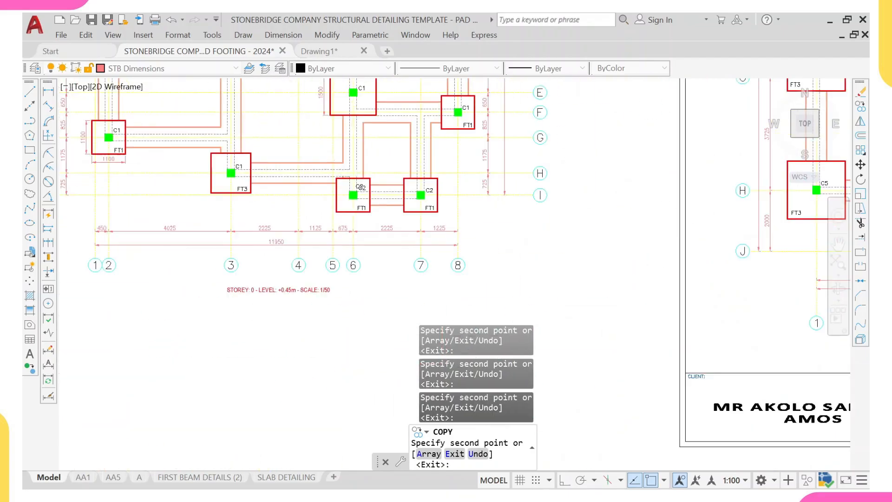
{"action": "scroll", "coordinate": [352, 238], "scroll_direction": "up", "scroll_amount": 3}
{"action": "key", "text": "Escape"}
{"action": "scroll", "coordinate": [351, 243], "scroll_direction": "down", "scroll_amount": 6}
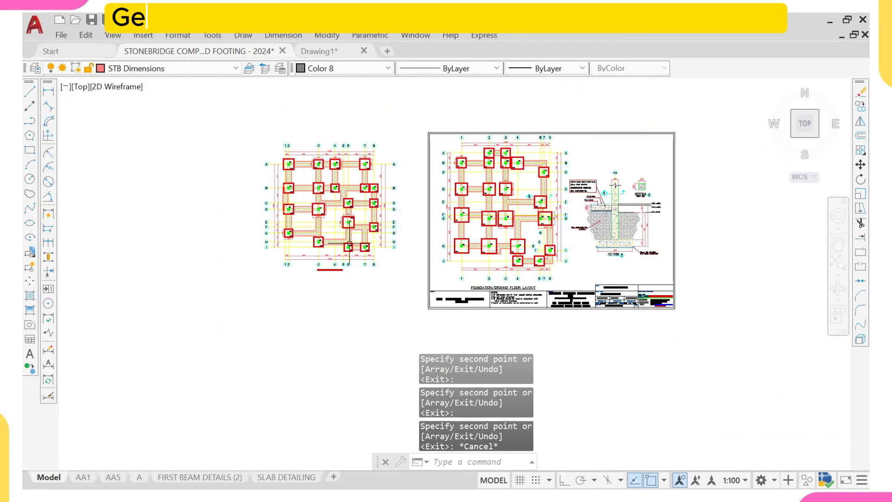
{"action": "scroll", "coordinate": [325, 156], "scroll_direction": "up", "scroll_amount": 6}
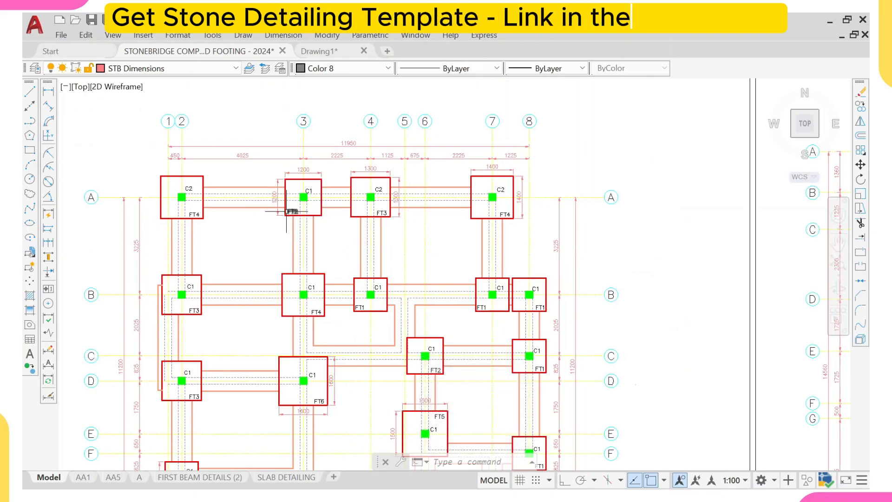
- Switch from the template drawing to the Drawing1 ProtaStructure export
{"action": "scroll", "coordinate": [272, 211], "scroll_direction": "down", "scroll_amount": 2}
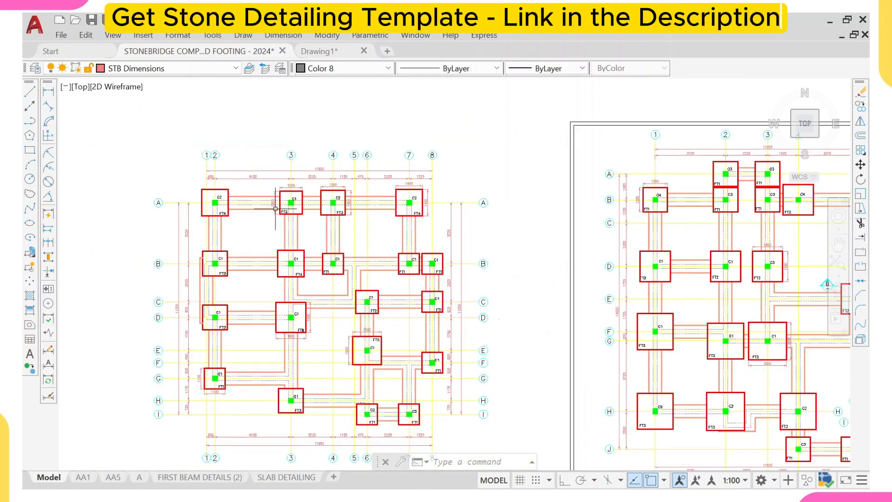
{"action": "middle_click_drag", "start_coordinate": [281, 246], "coordinate": [268, 273]}
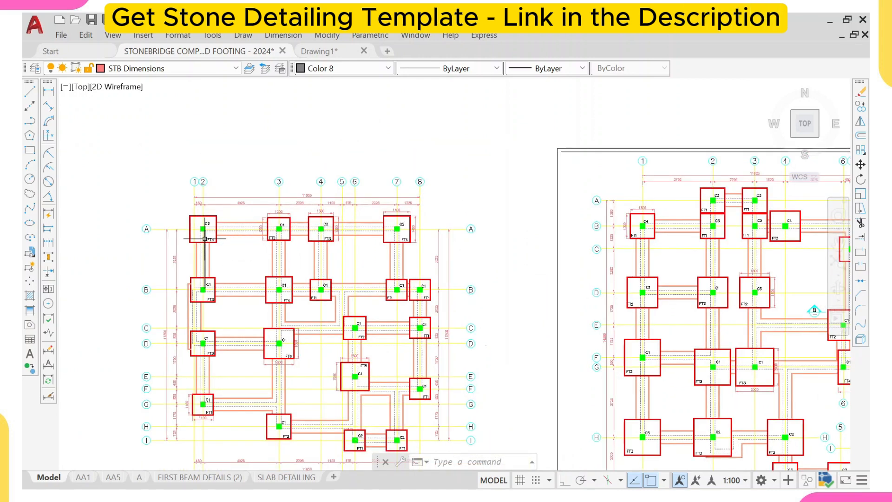
{"action": "scroll", "coordinate": [216, 223], "scroll_direction": "up", "scroll_amount": 6}
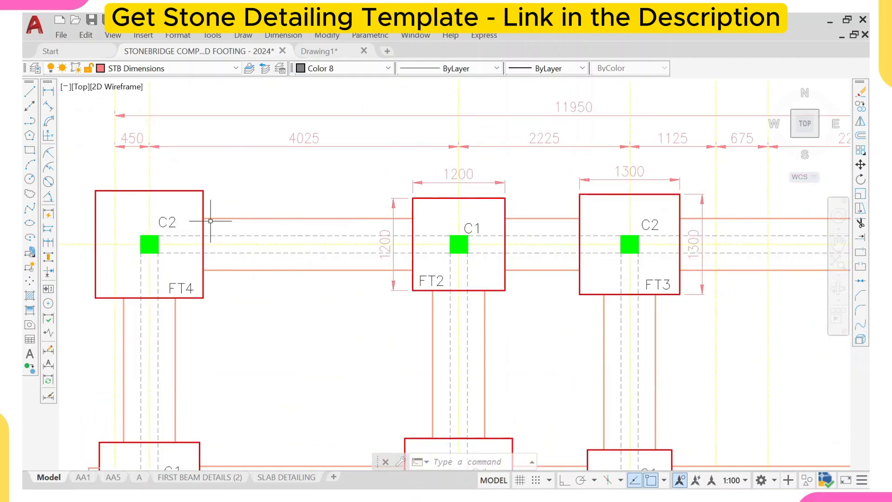
{"action": "left_click", "coordinate": [325, 52]}
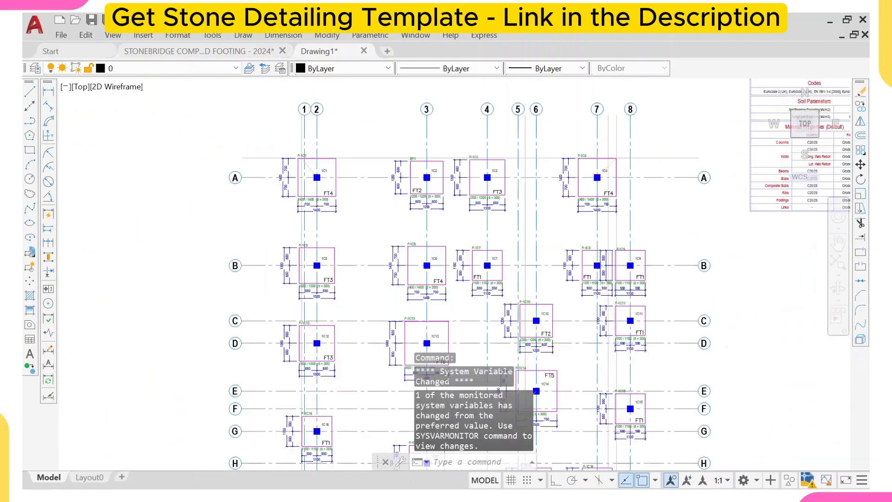
- Examine the ProtaStructure foundation and storey plans, checking column positions and beams around grids A to I
{"action": "scroll", "coordinate": [467, 195], "scroll_direction": "down", "scroll_amount": 8}
{"action": "scroll", "coordinate": [447, 210], "scroll_direction": "up", "scroll_amount": 10}
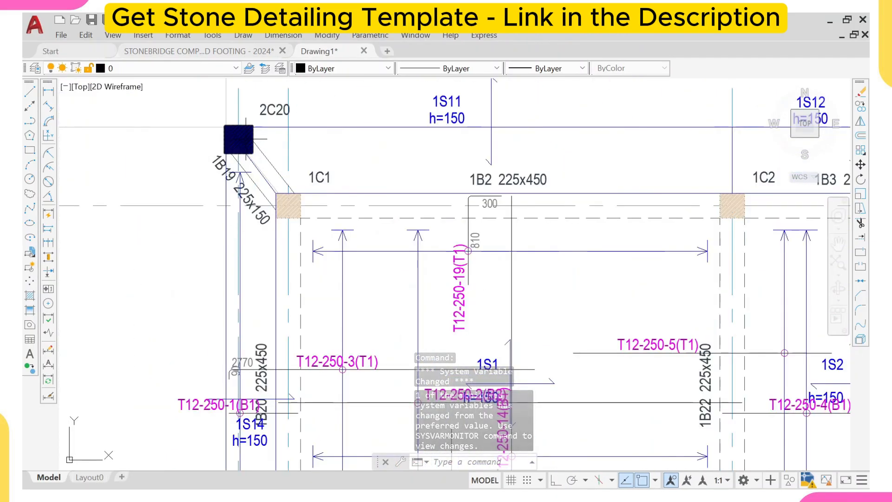
{"action": "scroll", "coordinate": [253, 139], "scroll_direction": "down", "scroll_amount": 2}
{"action": "scroll", "coordinate": [274, 156], "scroll_direction": "down", "scroll_amount": 3}
{"action": "scroll", "coordinate": [439, 146], "scroll_direction": "up", "scroll_amount": 3}
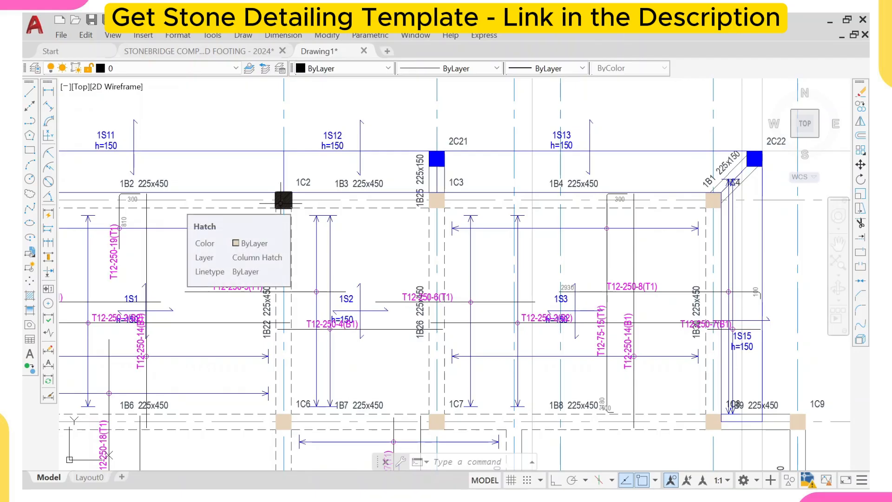
{"action": "scroll", "coordinate": [282, 202], "scroll_direction": "down", "scroll_amount": 4}
{"action": "scroll", "coordinate": [282, 203], "scroll_direction": "up", "scroll_amount": 2}
{"action": "scroll", "coordinate": [282, 202], "scroll_direction": "down", "scroll_amount": 3}
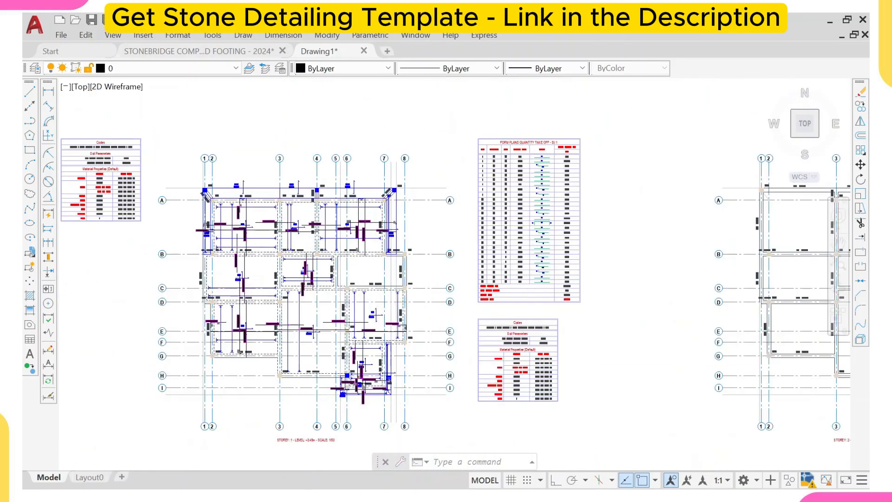
{"action": "scroll", "coordinate": [168, 188], "scroll_direction": "up", "scroll_amount": 3}
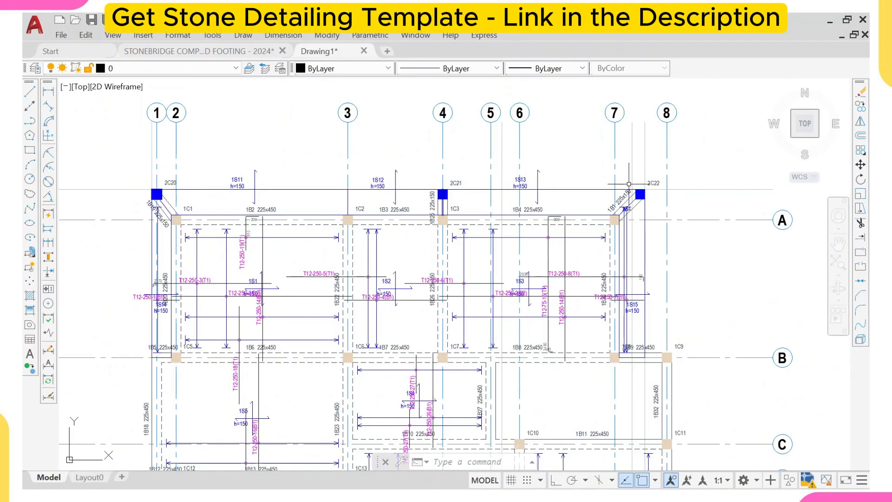
{"action": "scroll", "coordinate": [628, 184], "scroll_direction": "down", "scroll_amount": 6}
{"action": "scroll", "coordinate": [546, 263], "scroll_direction": "up", "scroll_amount": 10}
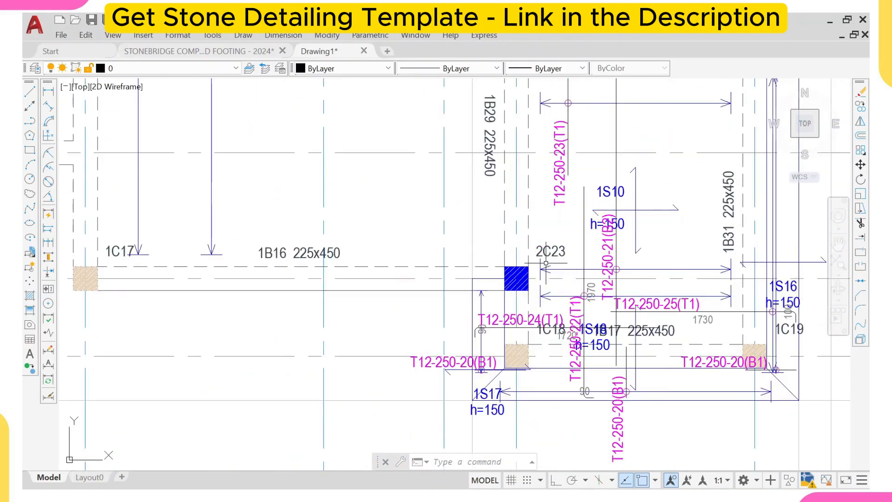
{"action": "scroll", "coordinate": [523, 273], "scroll_direction": "up", "scroll_amount": 2}
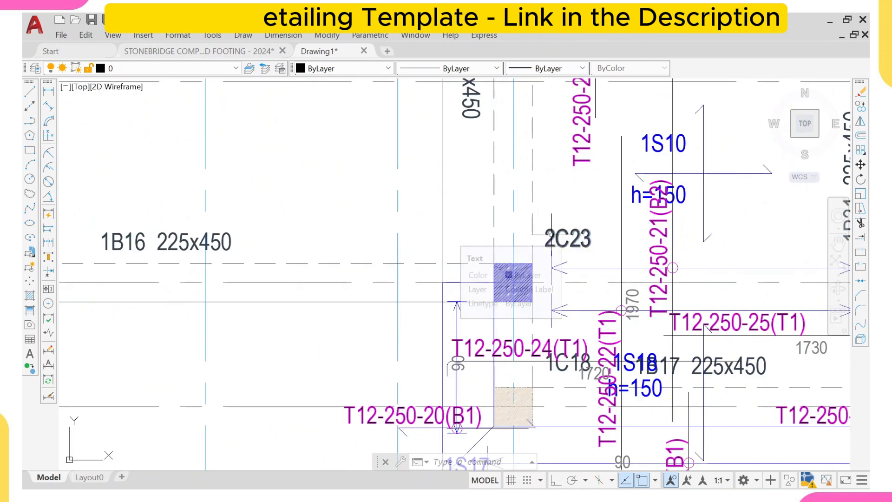
{"action": "scroll", "coordinate": [552, 235], "scroll_direction": "down", "scroll_amount": 2}
{"action": "scroll", "coordinate": [551, 235], "scroll_direction": "up", "scroll_amount": 3}
{"action": "scroll", "coordinate": [552, 239], "scroll_direction": "down", "scroll_amount": 3}
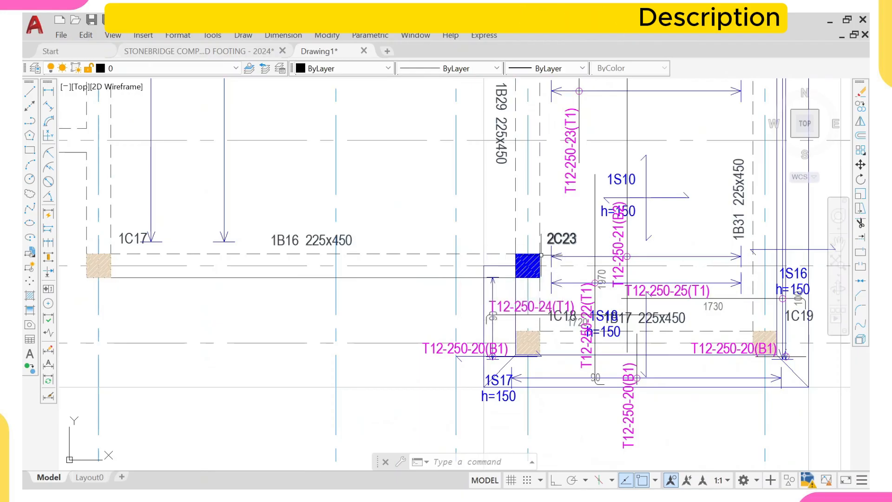
{"action": "scroll", "coordinate": [529, 278], "scroll_direction": "up", "scroll_amount": 2}
{"action": "scroll", "coordinate": [533, 268], "scroll_direction": "down", "scroll_amount": 4}
{"action": "scroll", "coordinate": [534, 263], "scroll_direction": "up", "scroll_amount": 5}
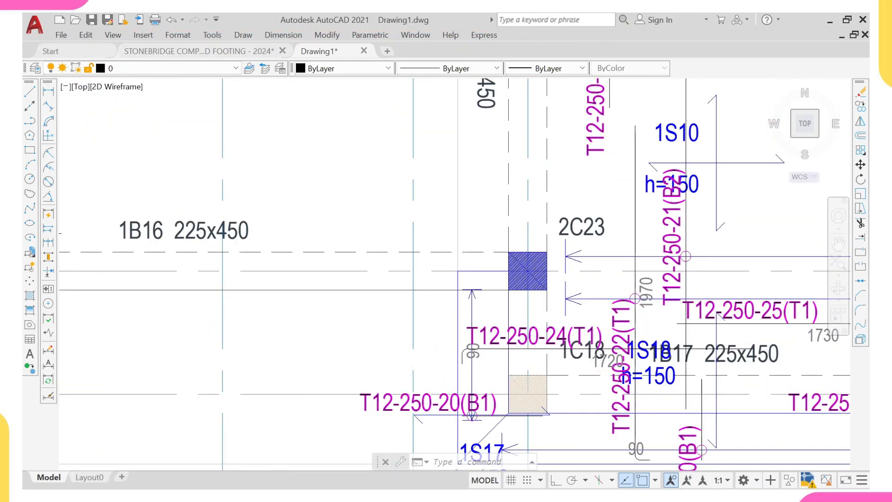
{"action": "scroll", "coordinate": [533, 260], "scroll_direction": "down", "scroll_amount": 6}
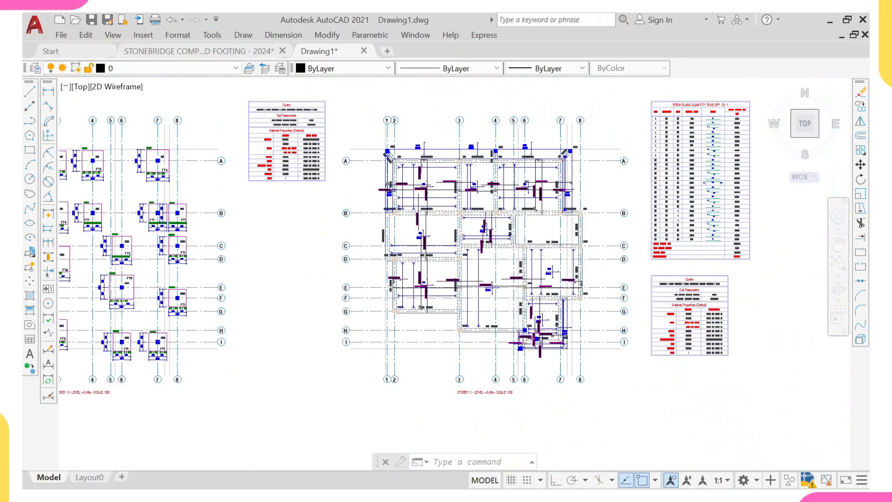
{"action": "scroll", "coordinate": [539, 261], "scroll_direction": "up", "scroll_amount": 2}
{"action": "scroll", "coordinate": [486, 232], "scroll_direction": "up", "scroll_amount": 2}
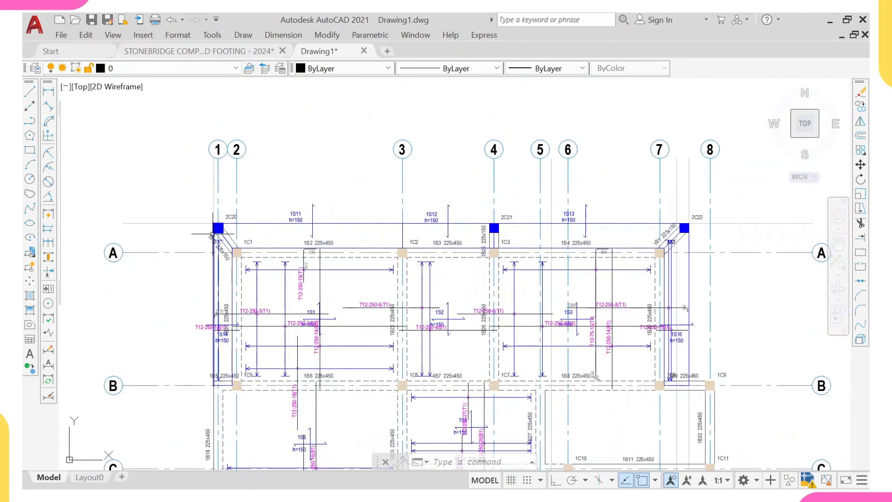
{"action": "scroll", "coordinate": [683, 186], "scroll_direction": "down", "scroll_amount": 4}
{"action": "scroll", "coordinate": [655, 336], "scroll_direction": "up", "scroll_amount": 2}
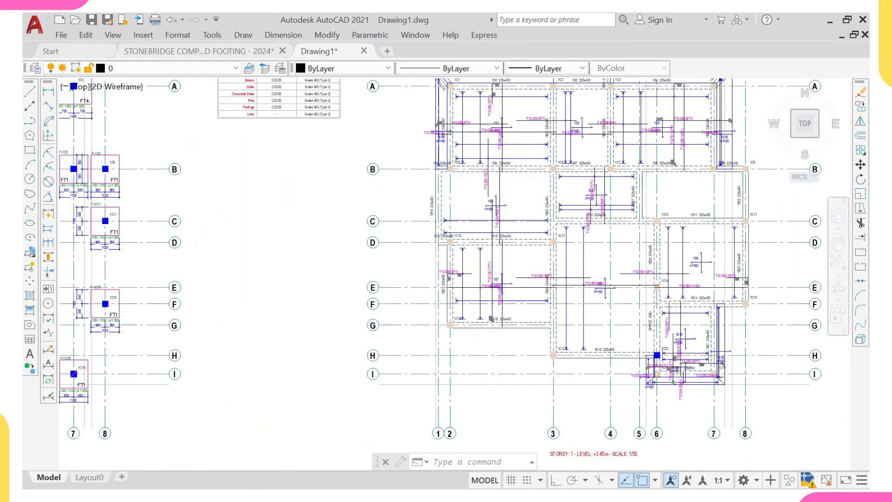
{"action": "scroll", "coordinate": [657, 355], "scroll_direction": "up", "scroll_amount": 2}
{"action": "scroll", "coordinate": [650, 341], "scroll_direction": "down", "scroll_amount": 4}
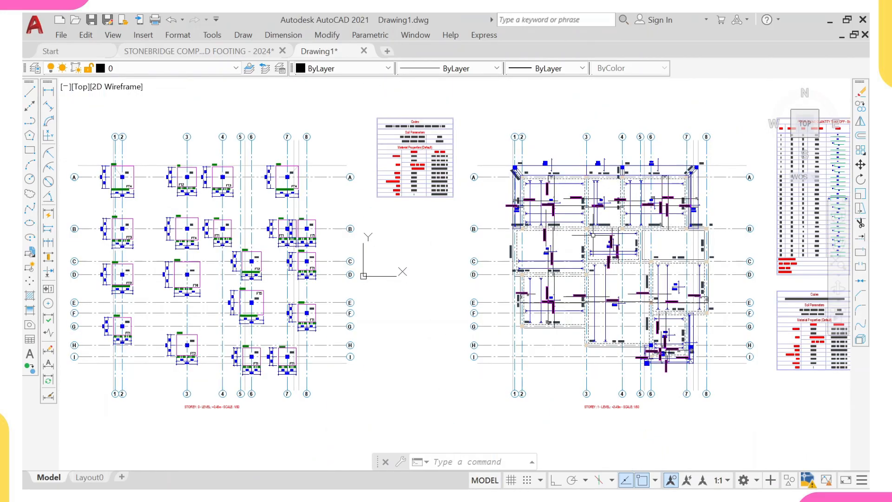
{"action": "scroll", "coordinate": [593, 235], "scroll_direction": "up", "scroll_amount": 6}
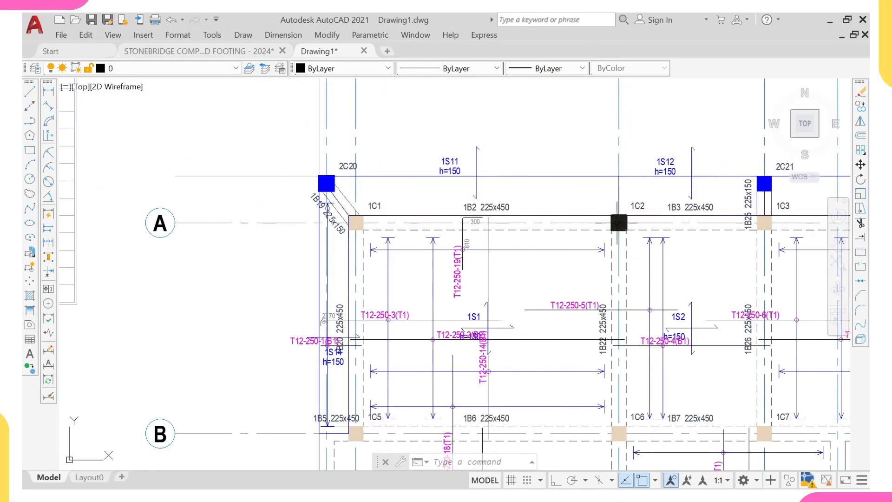
{"action": "scroll", "coordinate": [727, 229], "scroll_direction": "down", "scroll_amount": 4}
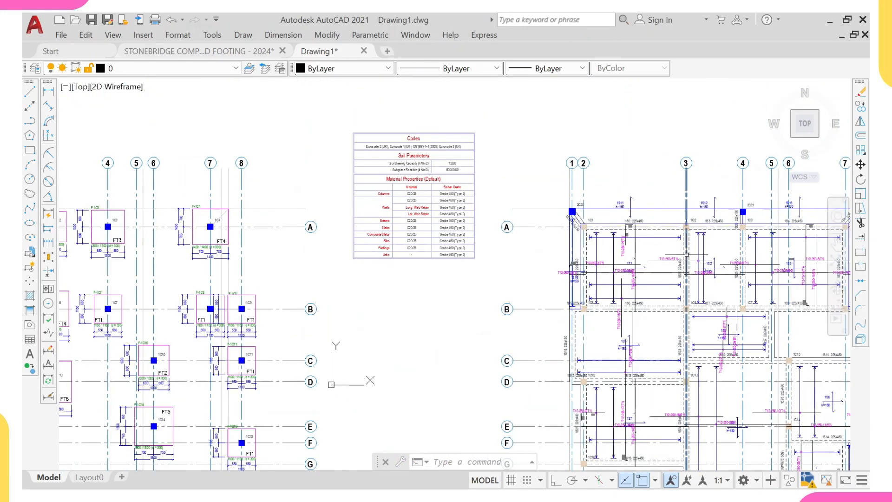
{"action": "scroll", "coordinate": [686, 255], "scroll_direction": "down", "scroll_amount": 4}
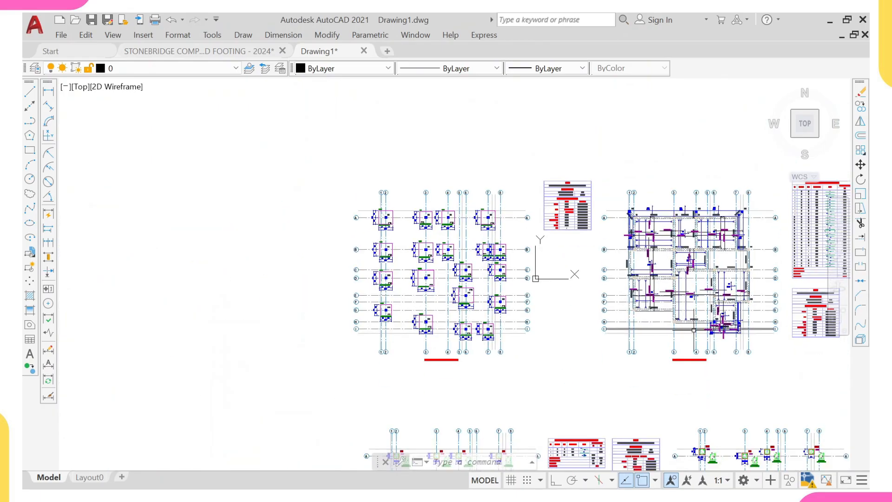
{"action": "scroll", "coordinate": [694, 330], "scroll_direction": "up", "scroll_amount": 10}
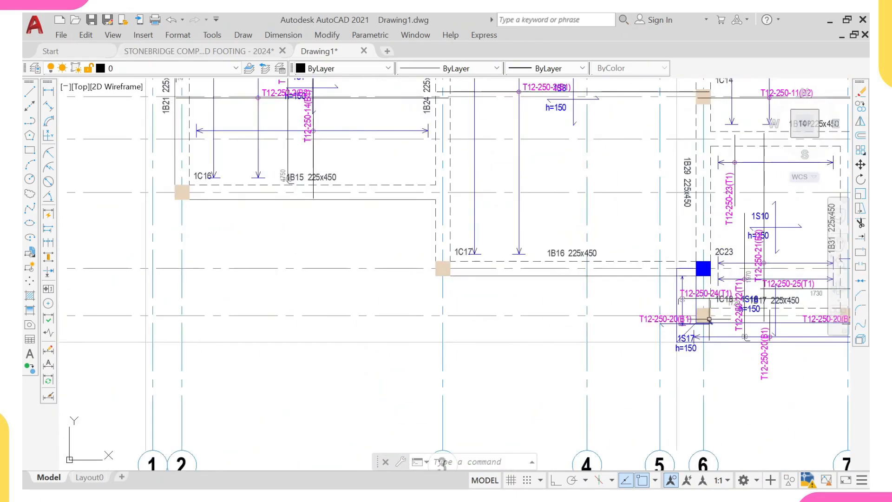
{"action": "scroll", "coordinate": [709, 319], "scroll_direction": "down", "scroll_amount": 2}
{"action": "scroll", "coordinate": [794, 325], "scroll_direction": "up", "scroll_amount": 4}
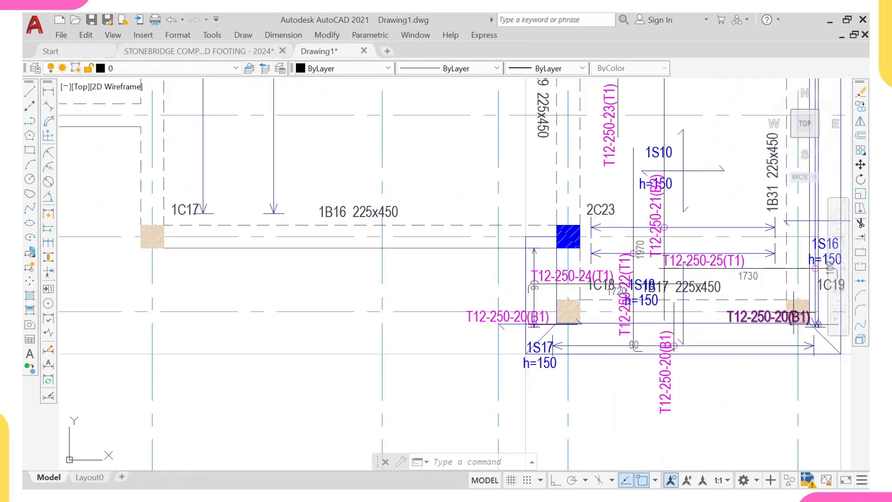
{"action": "scroll", "coordinate": [818, 324], "scroll_direction": "down", "scroll_amount": 3}
{"action": "scroll", "coordinate": [790, 312], "scroll_direction": "up", "scroll_amount": 6}
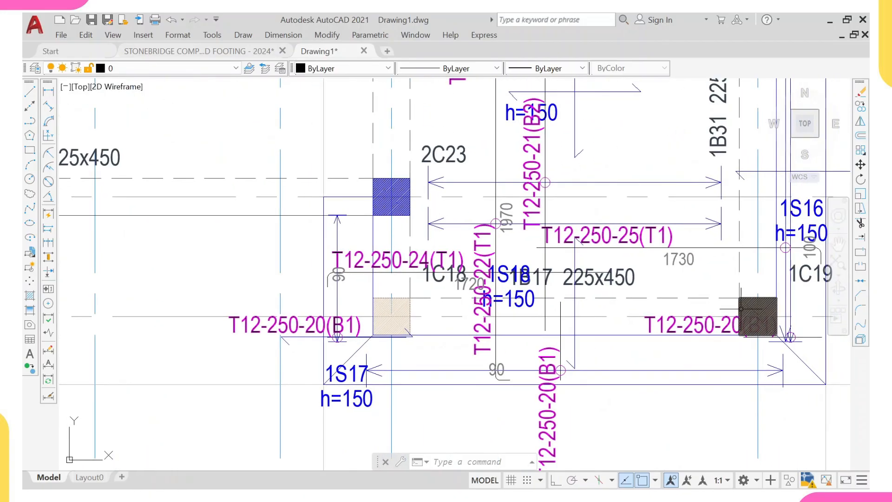
{"action": "scroll", "coordinate": [744, 305], "scroll_direction": "down", "scroll_amount": 10}
{"action": "middle_click_drag", "start_coordinate": [743, 304], "coordinate": [433, 299]}
{"action": "scroll", "coordinate": [604, 302], "scroll_direction": "down", "scroll_amount": 2}
{"action": "scroll", "coordinate": [738, 296], "scroll_direction": "up", "scroll_amount": 6}
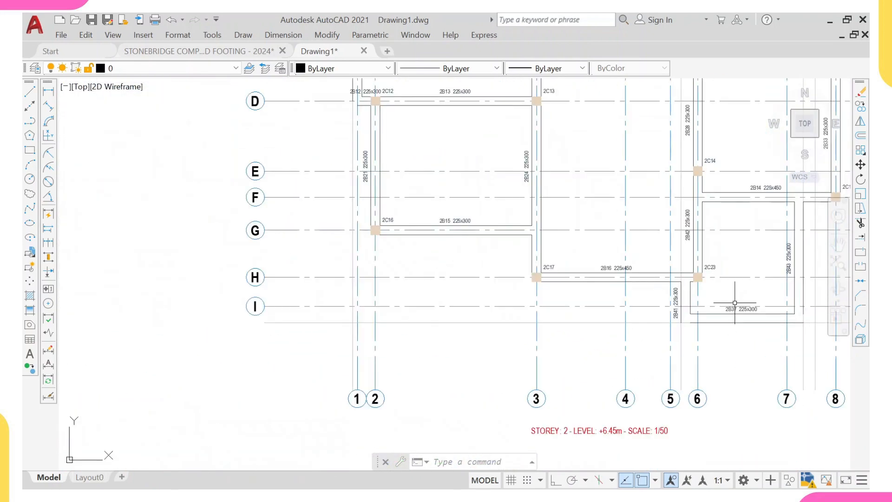
{"action": "scroll", "coordinate": [697, 305], "scroll_direction": "up", "scroll_amount": 2}
{"action": "middle_click_drag", "start_coordinate": [782, 308], "coordinate": [615, 338]}
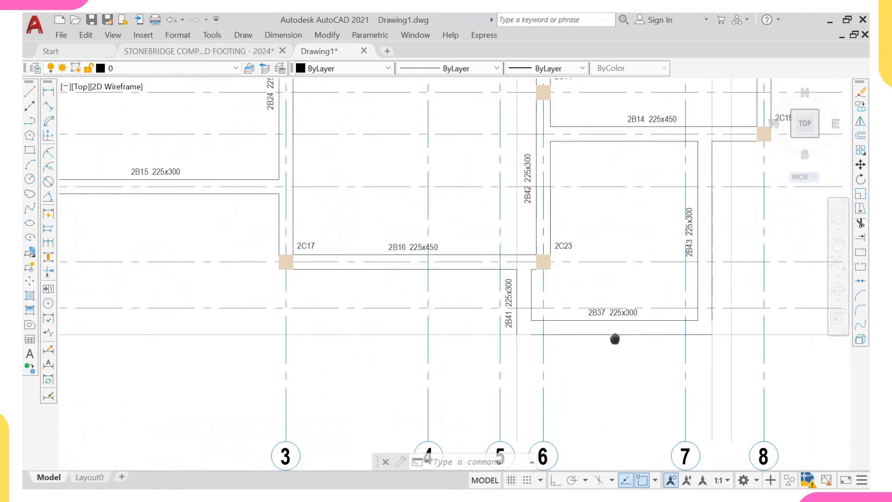
{"action": "scroll", "coordinate": [615, 338], "scroll_direction": "down", "scroll_amount": 8}
{"action": "middle_click_drag", "start_coordinate": [568, 297], "coordinate": [604, 342]}
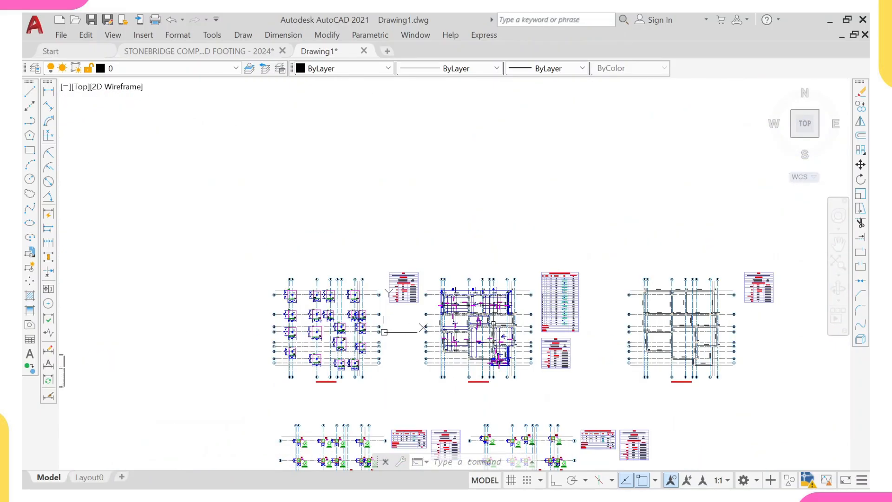
- Switch back to the Stonebridge pad footing template drawing
{"action": "left_click", "coordinate": [241, 51]}
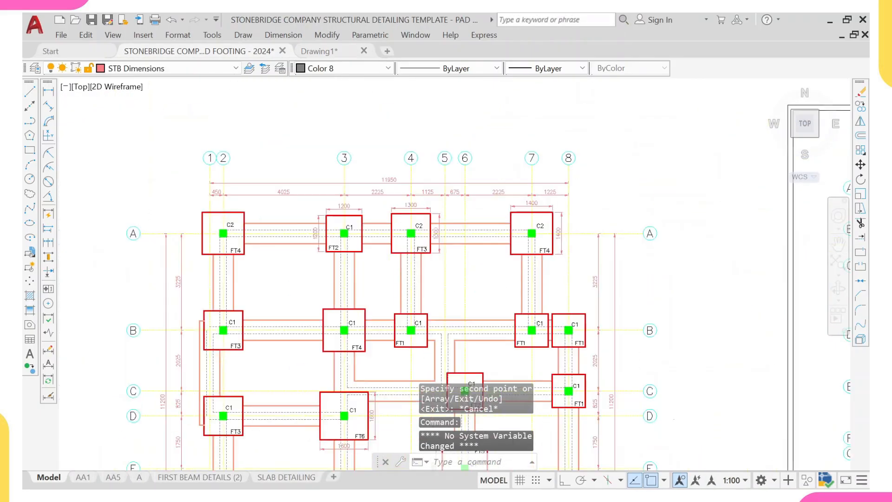
{"action": "scroll", "coordinate": [346, 256], "scroll_direction": "down", "scroll_amount": 2}
{"action": "middle_click_drag", "start_coordinate": [368, 378], "coordinate": [351, 273]}
{"action": "scroll", "coordinate": [398, 334], "scroll_direction": "up", "scroll_amount": 3}
{"action": "scroll", "coordinate": [415, 350], "scroll_direction": "down", "scroll_amount": 3}
{"action": "scroll", "coordinate": [415, 350], "scroll_direction": "down", "scroll_amount": 2}
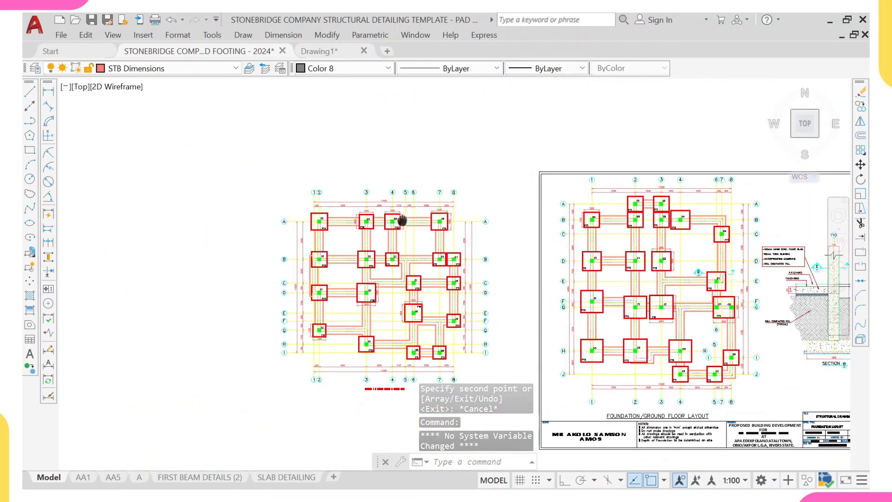
{"action": "middle_click_drag", "start_coordinate": [401, 222], "coordinate": [347, 220]}
{"action": "middle_click_drag", "start_coordinate": [604, 273], "coordinate": [499, 268]}
{"action": "scroll", "coordinate": [509, 264], "scroll_direction": "up", "scroll_amount": 4}
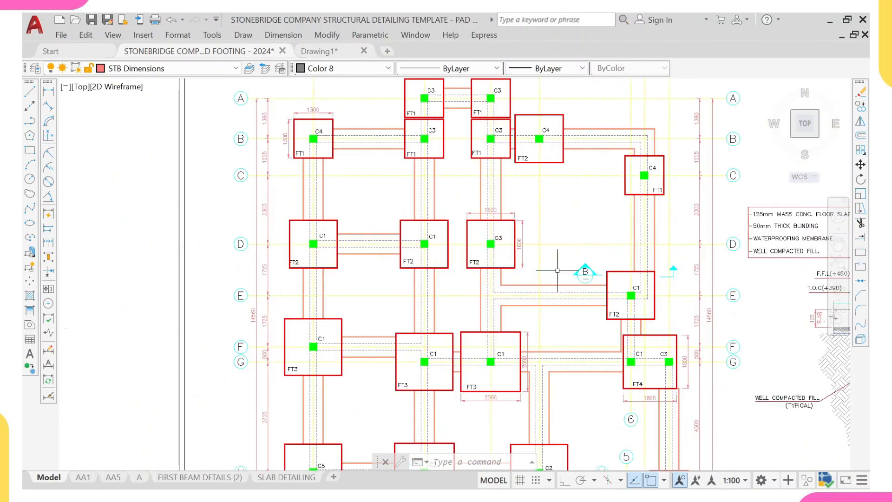
{"action": "middle_click_drag", "start_coordinate": [557, 270], "coordinate": [506, 260]}
{"action": "scroll", "coordinate": [525, 267], "scroll_direction": "up", "scroll_amount": 4}
- Copy the section B marker and its direction arrow beside footing FT5 between grids D and E, then exit Copy
{"action": "left_click", "coordinate": [495, 189]}
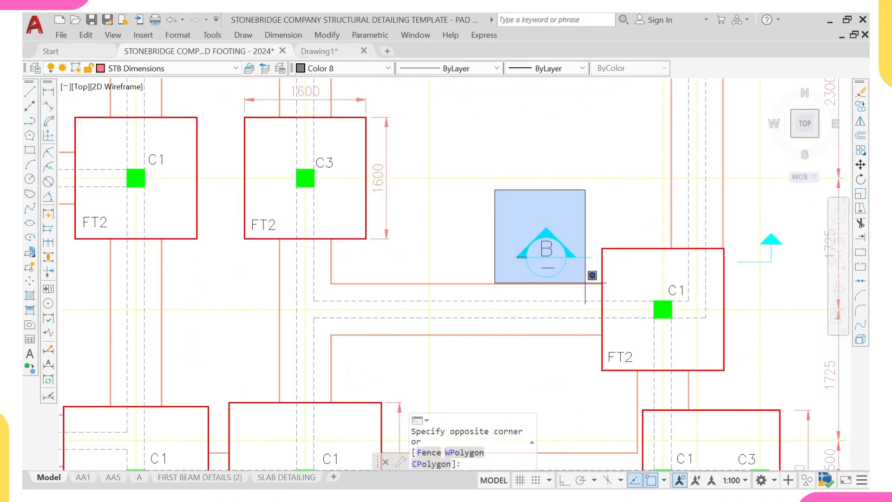
{"action": "left_click", "coordinate": [604, 274]}
{"action": "scroll", "coordinate": [603, 274], "scroll_direction": "down", "scroll_amount": 3}
{"action": "scroll", "coordinate": [619, 238], "scroll_direction": "up", "scroll_amount": 3}
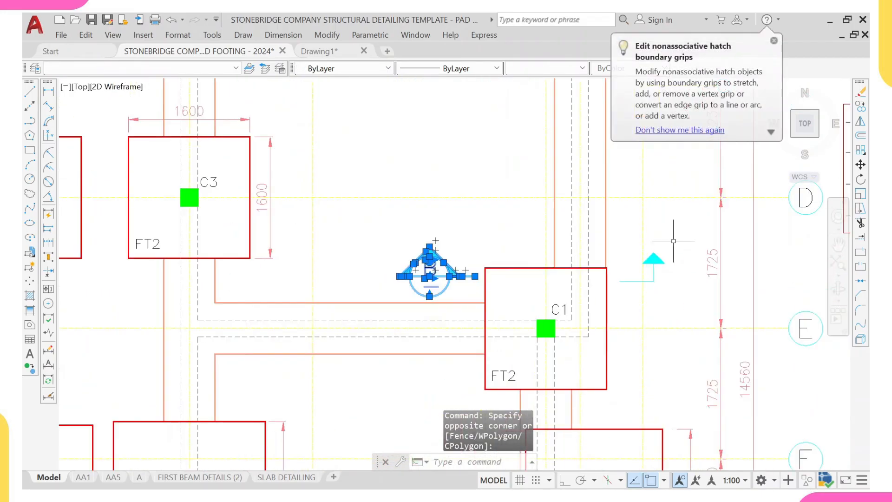
{"action": "left_click", "coordinate": [695, 323]}
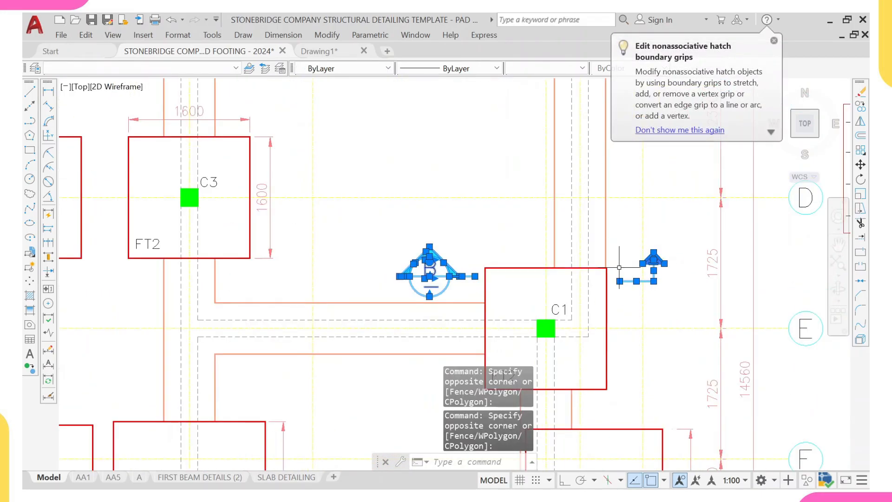
{"action": "type", "text": "CO"}
{"action": "key", "text": "Return"}
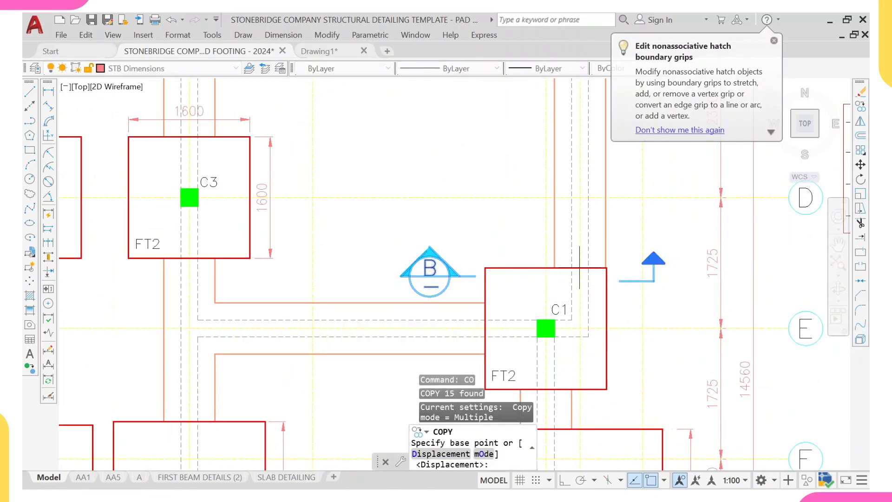
{"action": "left_click", "coordinate": [607, 278]}
{"action": "scroll", "coordinate": [391, 261], "scroll_direction": "down", "scroll_amount": 5}
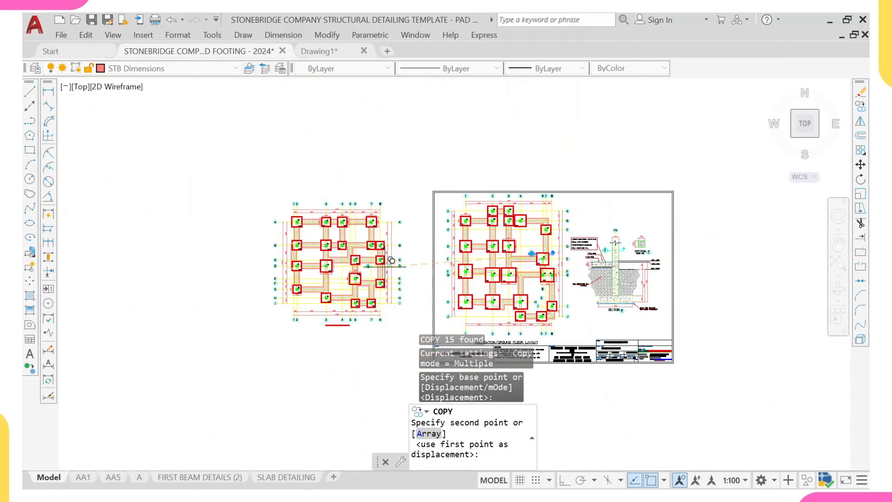
{"action": "scroll", "coordinate": [374, 261], "scroll_direction": "up", "scroll_amount": 5}
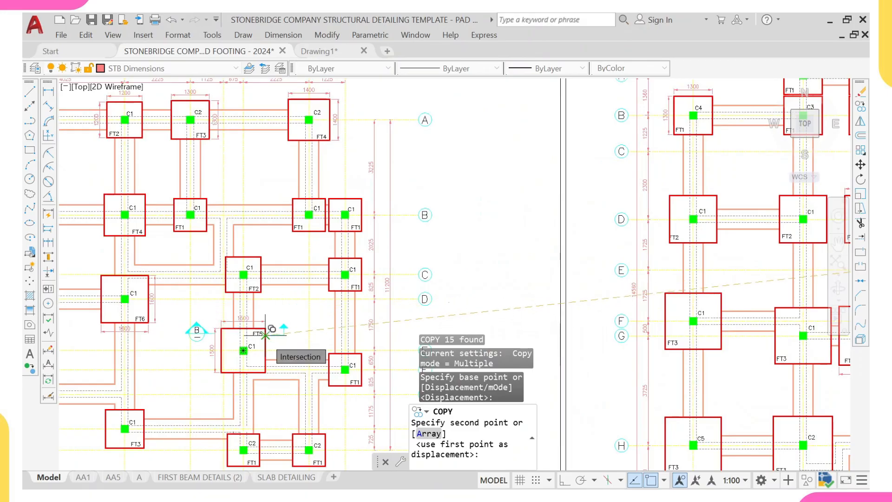
{"action": "scroll", "coordinate": [266, 335], "scroll_direction": "up", "scroll_amount": 4}
{"action": "scroll", "coordinate": [265, 336], "scroll_direction": "down", "scroll_amount": 4}
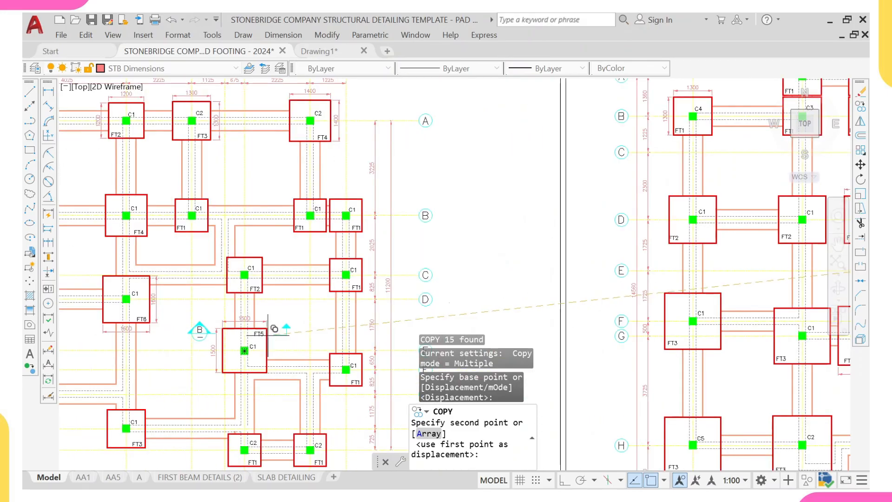
{"action": "scroll", "coordinate": [280, 274], "scroll_direction": "down", "scroll_amount": 3}
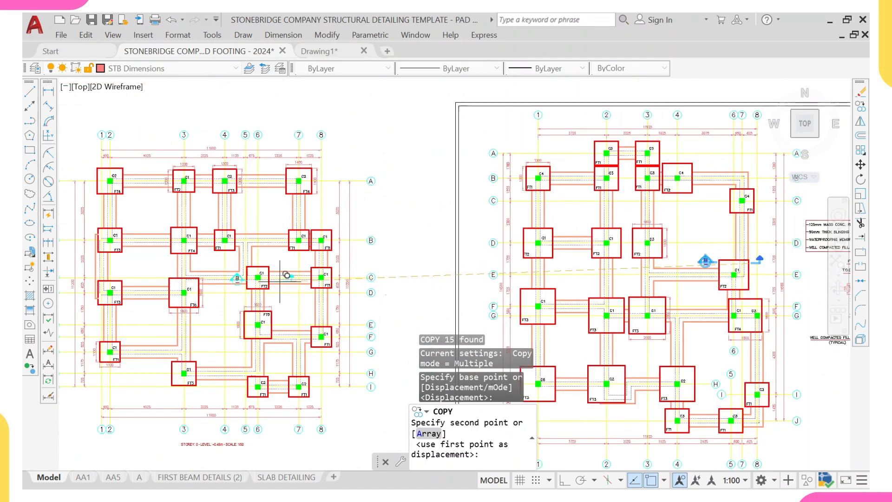
{"action": "scroll", "coordinate": [278, 279], "scroll_direction": "up", "scroll_amount": 2}
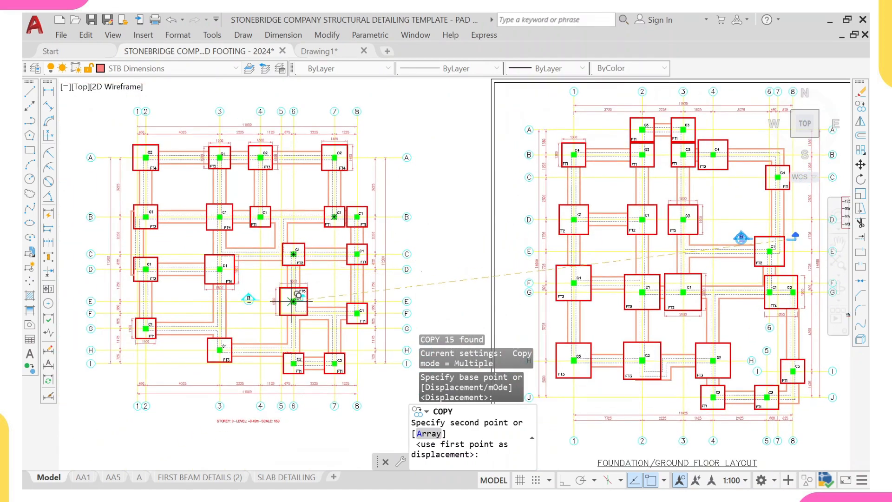
{"action": "scroll", "coordinate": [324, 279], "scroll_direction": "up", "scroll_amount": 6}
{"action": "scroll", "coordinate": [257, 333], "scroll_direction": "up", "scroll_amount": 3}
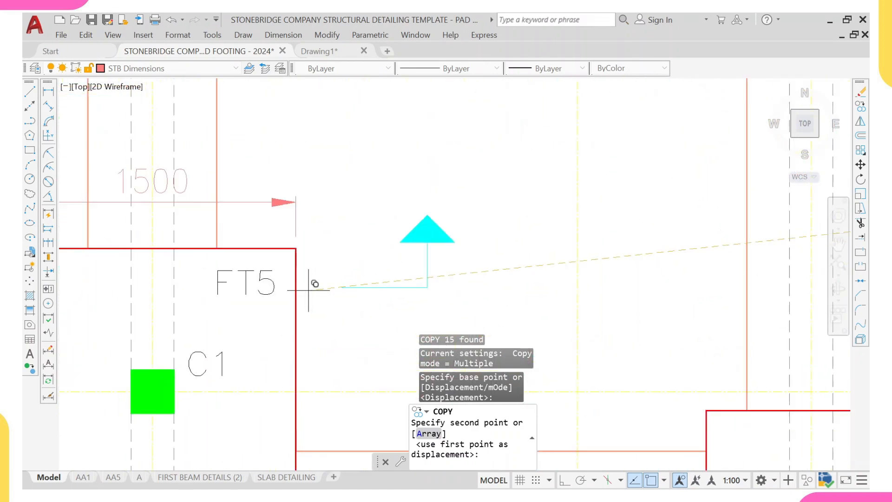
{"action": "left_click", "coordinate": [296, 266]}
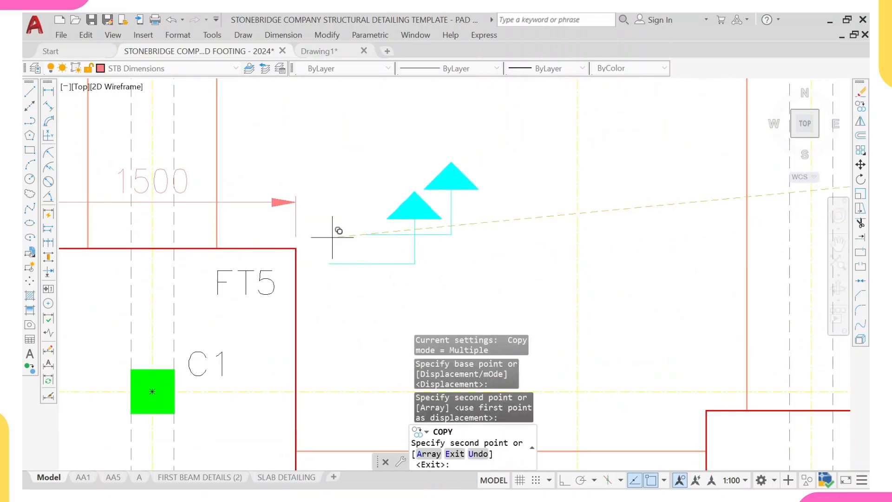
{"action": "scroll", "coordinate": [339, 233], "scroll_direction": "down", "scroll_amount": 5}
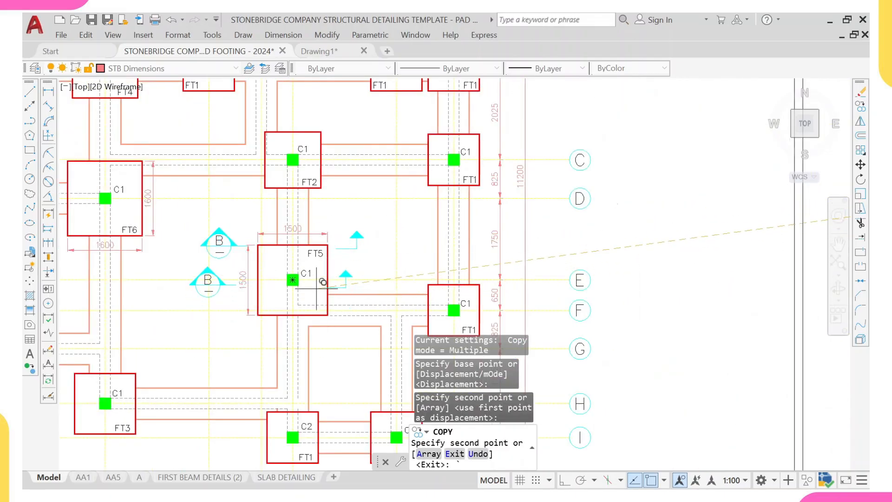
{"action": "key", "text": "Escape"}
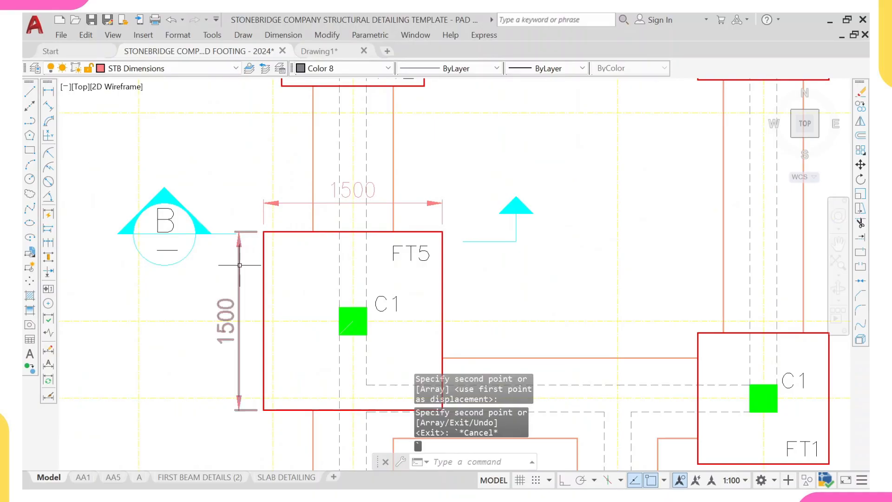
{"action": "scroll", "coordinate": [183, 195], "scroll_direction": "down", "scroll_amount": 5}
{"action": "scroll", "coordinate": [183, 196], "scroll_direction": "up", "scroll_amount": 4}
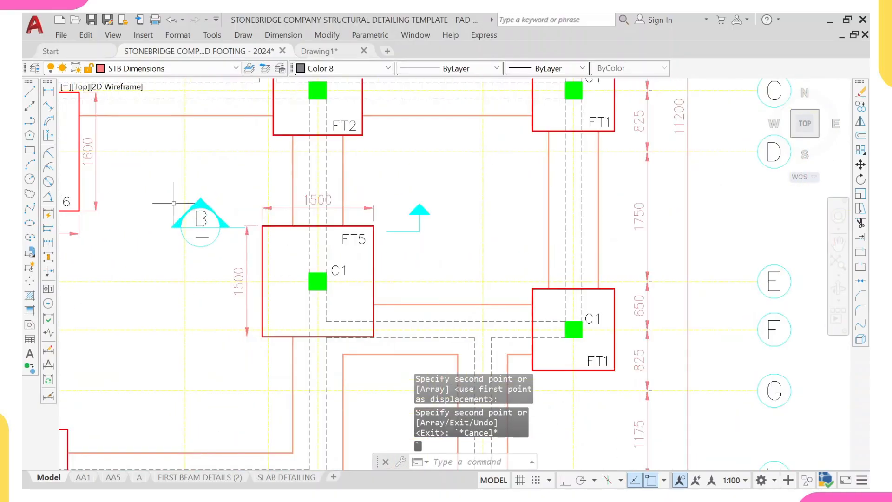
{"action": "type", "text": "B"}
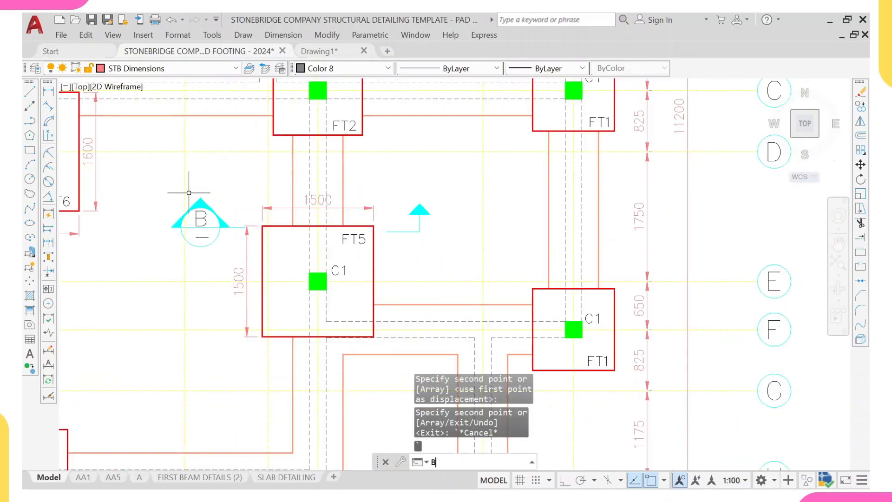
{"action": "type", "text": "R"}
{"action": "key", "text": "Return"}
{"action": "left_click", "coordinate": [184, 205]}
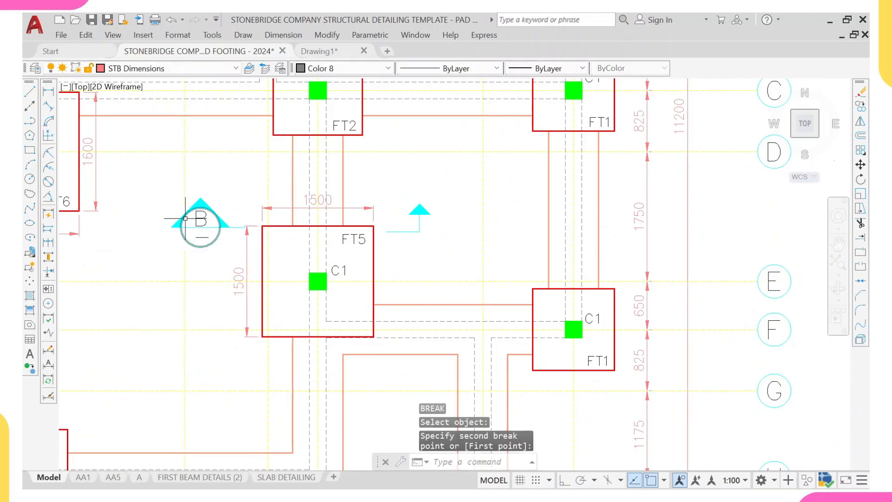
{"action": "scroll", "coordinate": [192, 218], "scroll_direction": "up", "scroll_amount": 4}
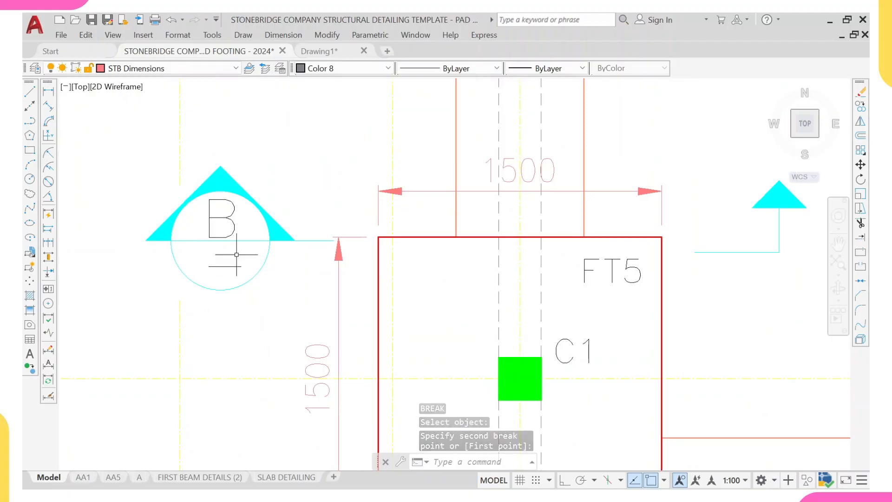
{"action": "scroll", "coordinate": [239, 252], "scroll_direction": "down", "scroll_amount": 4}
{"action": "key", "text": "Escape"}
{"action": "scroll", "coordinate": [246, 251], "scroll_direction": "down", "scroll_amount": 6}
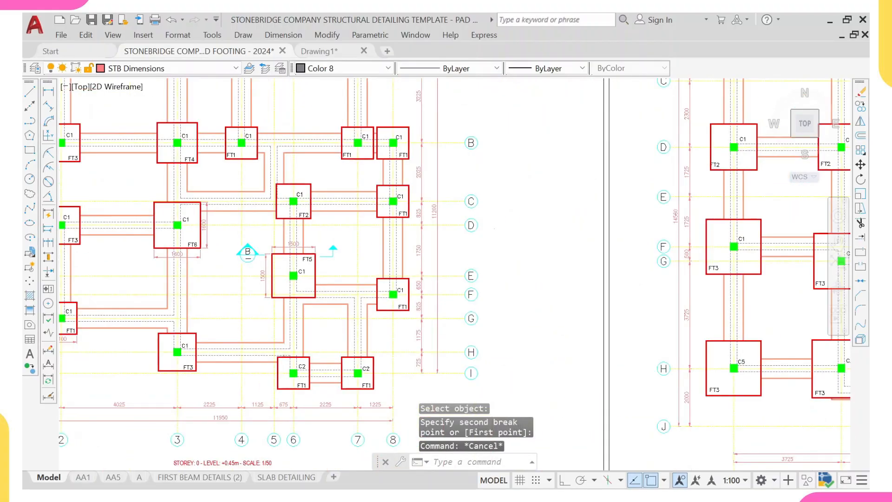
- Erase the duplicate template foundation layout sheet beside the imported ProtaStructure layout
{"action": "scroll", "coordinate": [249, 256], "scroll_direction": "up", "scroll_amount": 2}
{"action": "scroll", "coordinate": [249, 256], "scroll_direction": "down", "scroll_amount": 3}
{"action": "scroll", "coordinate": [243, 235], "scroll_direction": "down", "scroll_amount": 4}
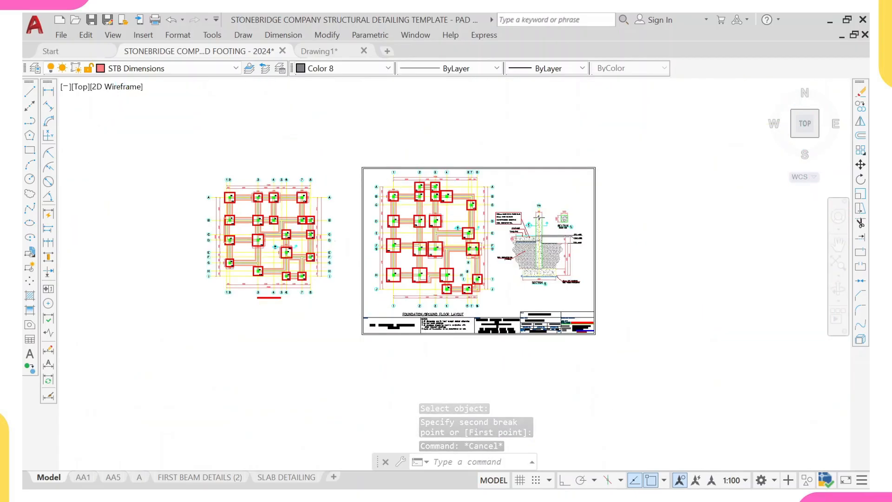
{"action": "scroll", "coordinate": [648, 237], "scroll_direction": "down", "scroll_amount": 5}
{"action": "scroll", "coordinate": [447, 255], "scroll_direction": "up", "scroll_amount": 4}
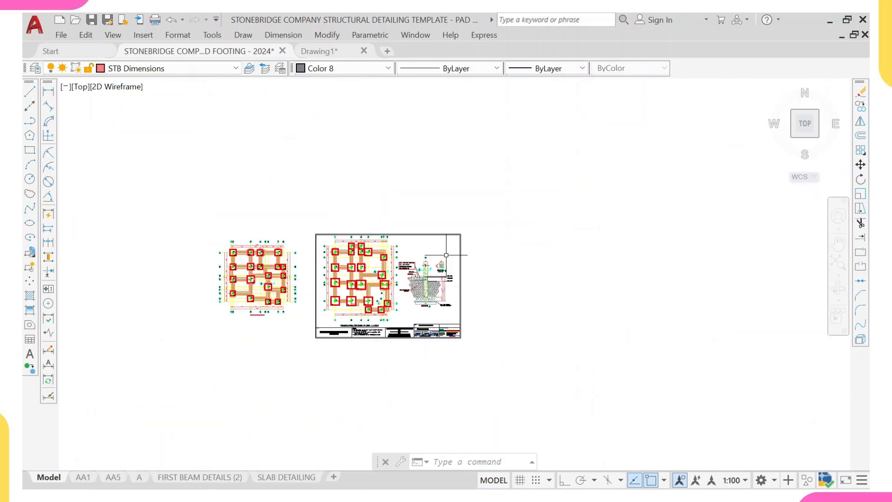
{"action": "scroll", "coordinate": [309, 202], "scroll_direction": "up", "scroll_amount": 3}
{"action": "left_click", "coordinate": [305, 212]}
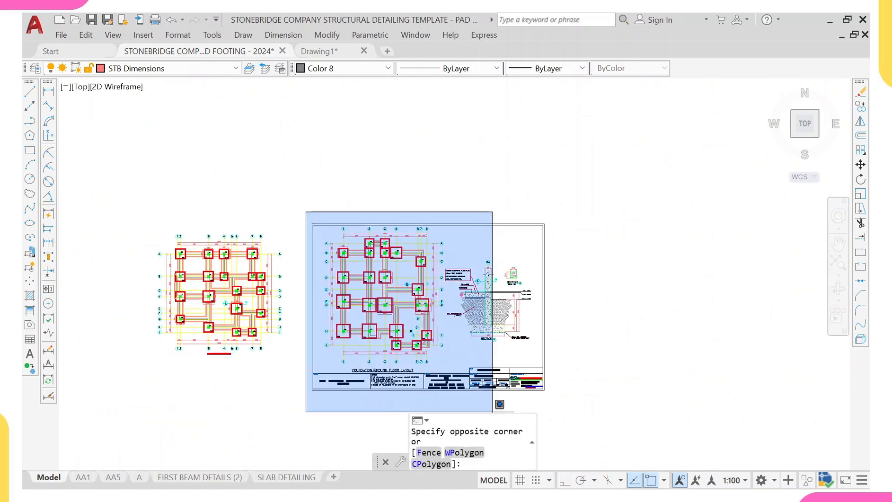
{"action": "scroll", "coordinate": [575, 351], "scroll_direction": "up", "scroll_amount": 2}
{"action": "left_click", "coordinate": [573, 345]}
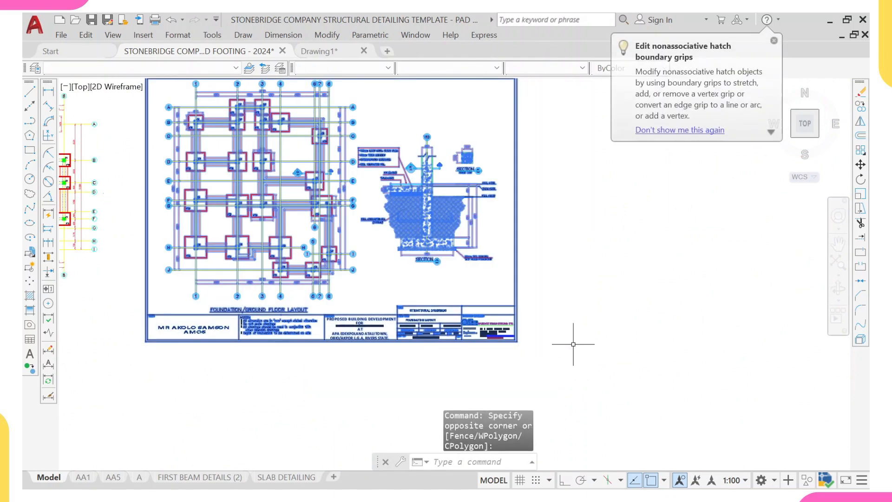
{"action": "type", "text": "e"}
{"action": "key", "text": "Return"}
- Copy the footing section details and floor build-up notes from the template sheet to beside the imported layout
{"action": "scroll", "coordinate": [448, 260], "scroll_direction": "down", "scroll_amount": 4}
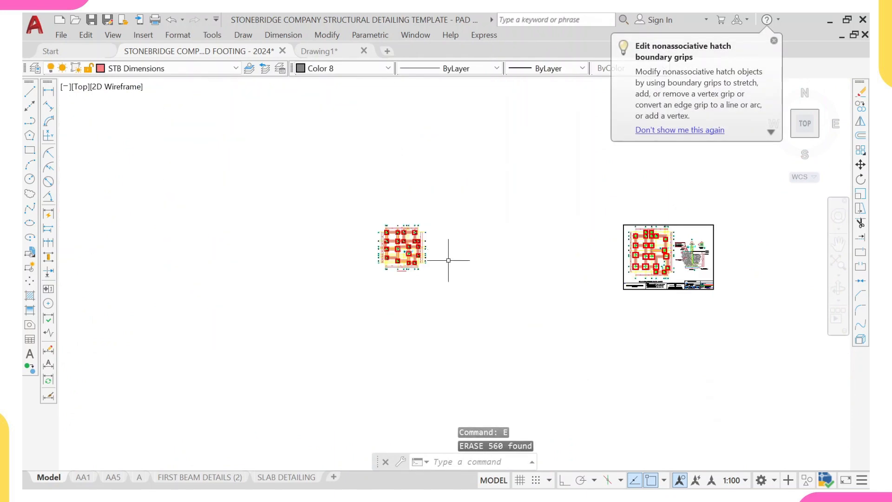
{"action": "scroll", "coordinate": [687, 258], "scroll_direction": "up", "scroll_amount": 4}
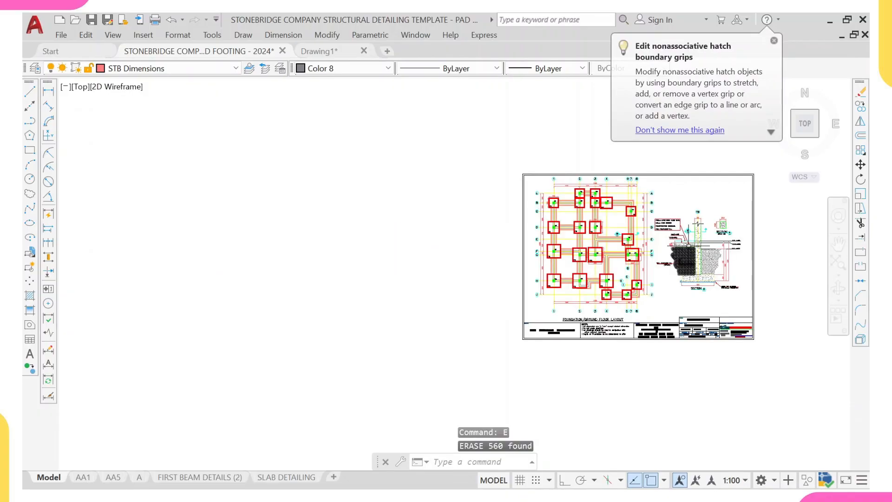
{"action": "scroll", "coordinate": [697, 217], "scroll_direction": "up", "scroll_amount": 4}
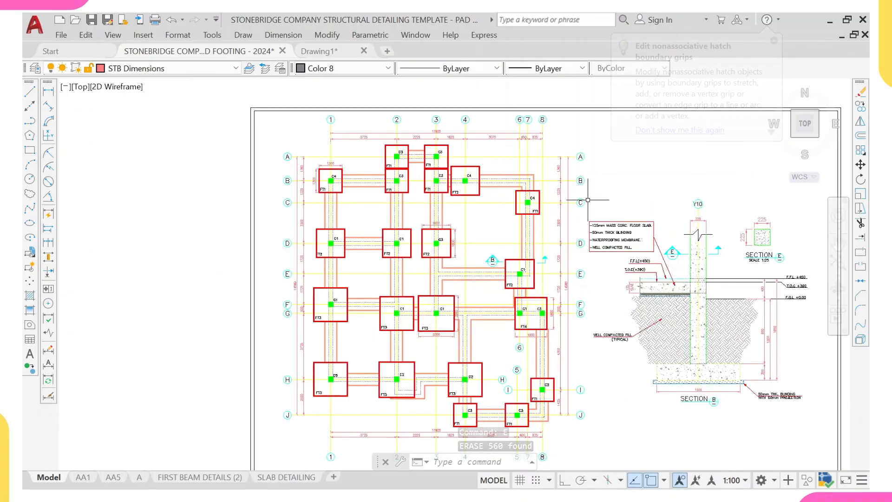
{"action": "left_click", "coordinate": [588, 200]}
{"action": "scroll", "coordinate": [633, 307], "scroll_direction": "down", "scroll_amount": 2}
{"action": "scroll", "coordinate": [744, 372], "scroll_direction": "up", "scroll_amount": 1}
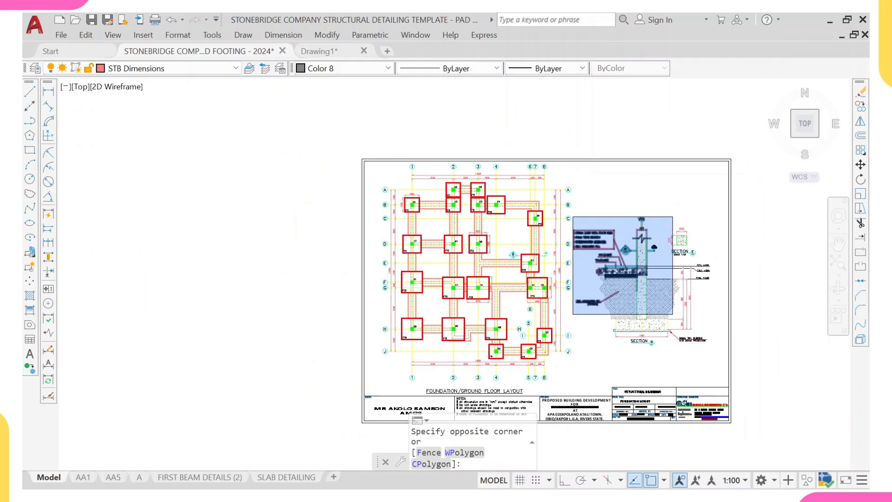
{"action": "left_click", "coordinate": [745, 373]}
{"action": "type", "text": "co"}
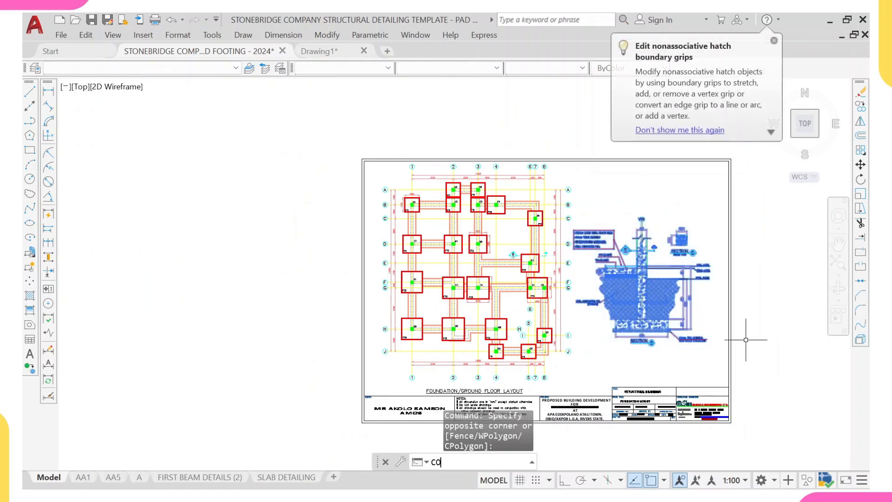
{"action": "key", "text": "Return"}
{"action": "left_click", "coordinate": [599, 275]}
{"action": "scroll", "coordinate": [437, 252], "scroll_direction": "down", "scroll_amount": 3}
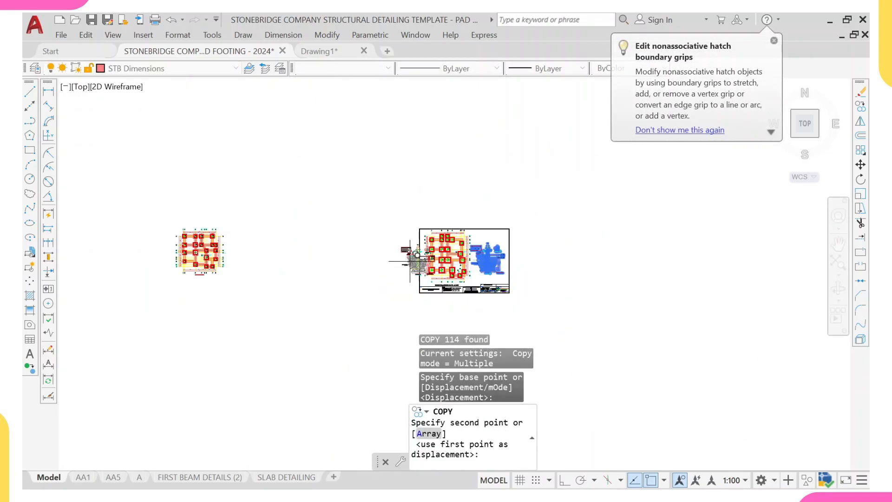
{"action": "middle_click_drag", "start_coordinate": [279, 262], "coordinate": [349, 278]}
{"action": "scroll", "coordinate": [349, 278], "scroll_direction": "up", "scroll_amount": 6}
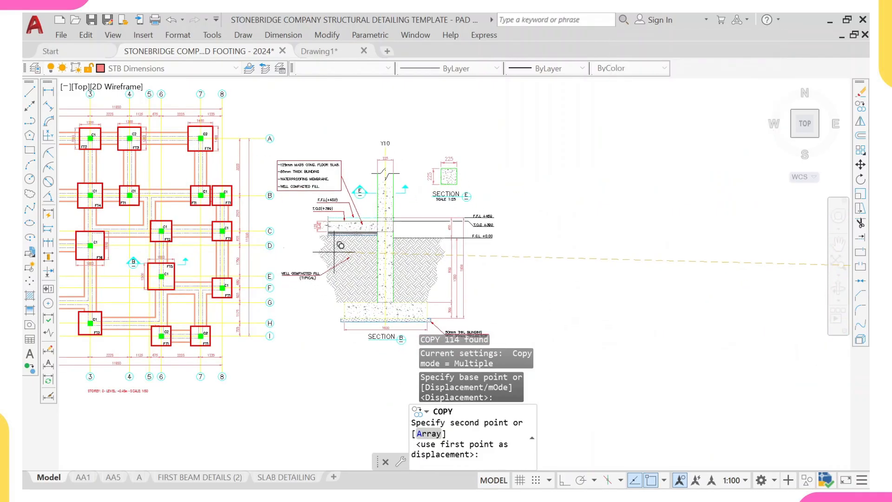
{"action": "left_click", "coordinate": [341, 246]}
{"action": "scroll", "coordinate": [342, 237], "scroll_direction": "down", "scroll_amount": 5}
{"action": "key", "text": "Escape"}
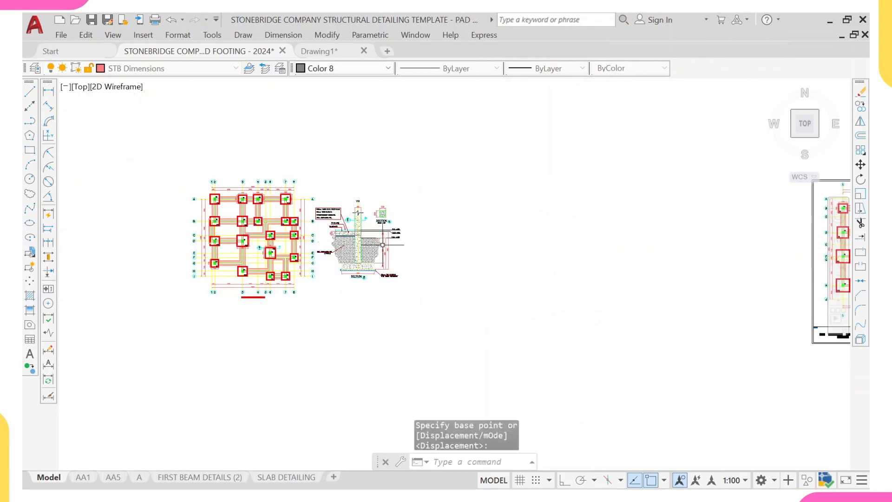
- Erase the red title underline beneath the imported footing layout
{"action": "scroll", "coordinate": [261, 300], "scroll_direction": "up", "scroll_amount": 2}
{"action": "left_click", "coordinate": [254, 300]}
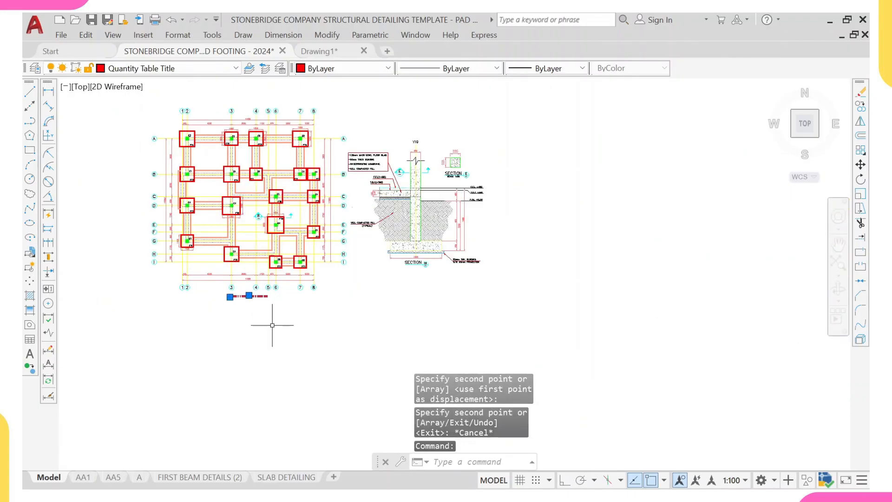
{"action": "type", "text": "E"}
{"action": "key", "text": "Return"}
{"action": "scroll", "coordinate": [314, 330], "scroll_direction": "down", "scroll_amount": 3}
{"action": "scroll", "coordinate": [682, 331], "scroll_direction": "up", "scroll_amount": 8}
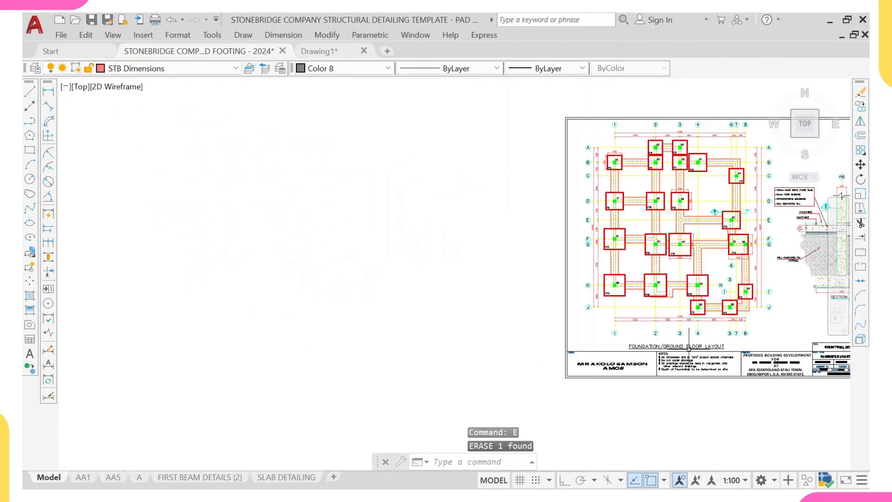
- Copy the FOUNDATION/GROUND FLOOR LAYOUT title text from the template to beneath the imported footing layout
{"action": "left_click", "coordinate": [686, 345]}
{"action": "type", "text": "CO"}
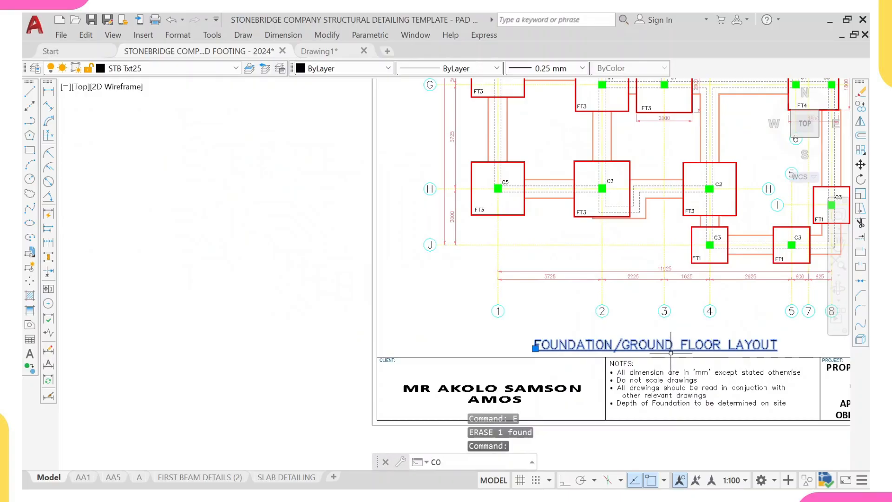
{"action": "key", "text": "Return"}
{"action": "left_click", "coordinate": [667, 349]}
{"action": "scroll", "coordinate": [515, 321], "scroll_direction": "down", "scroll_amount": 6}
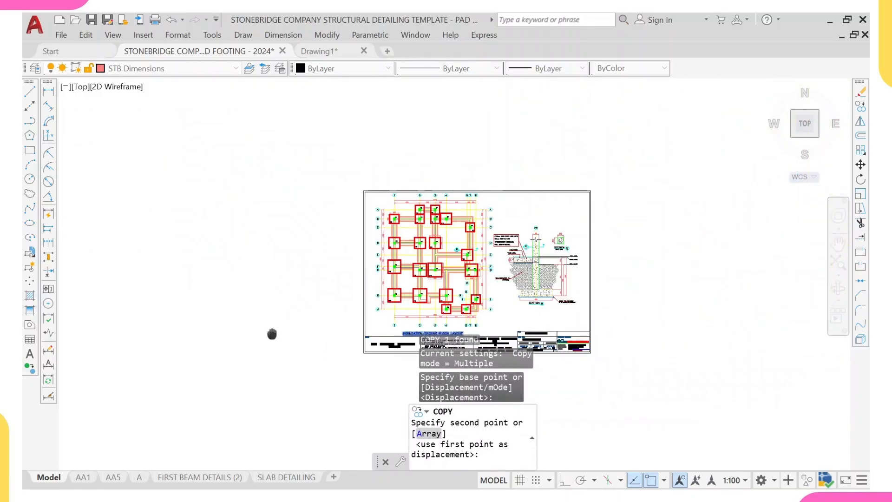
{"action": "middle_click_drag", "start_coordinate": [264, 325], "coordinate": [513, 323]}
{"action": "middle_click_drag", "start_coordinate": [169, 320], "coordinate": [311, 323]}
{"action": "scroll", "coordinate": [311, 323], "scroll_direction": "up", "scroll_amount": 5}
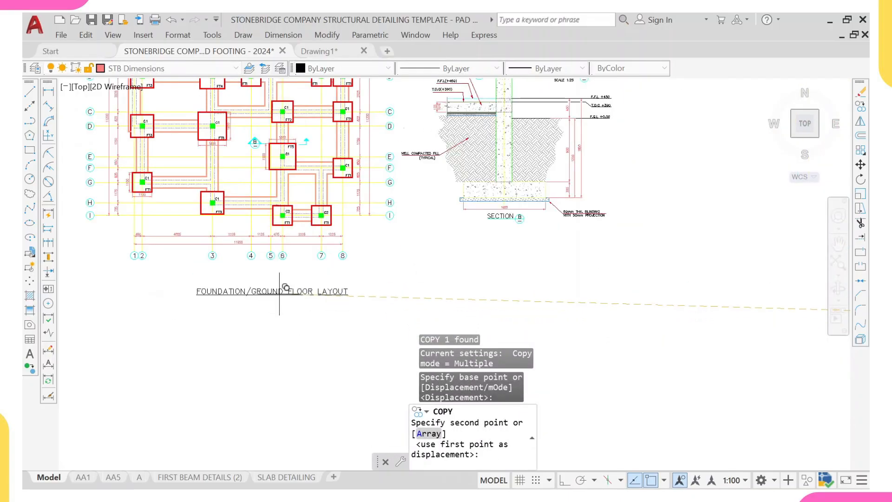
{"action": "scroll", "coordinate": [251, 272], "scroll_direction": "up", "scroll_amount": 2}
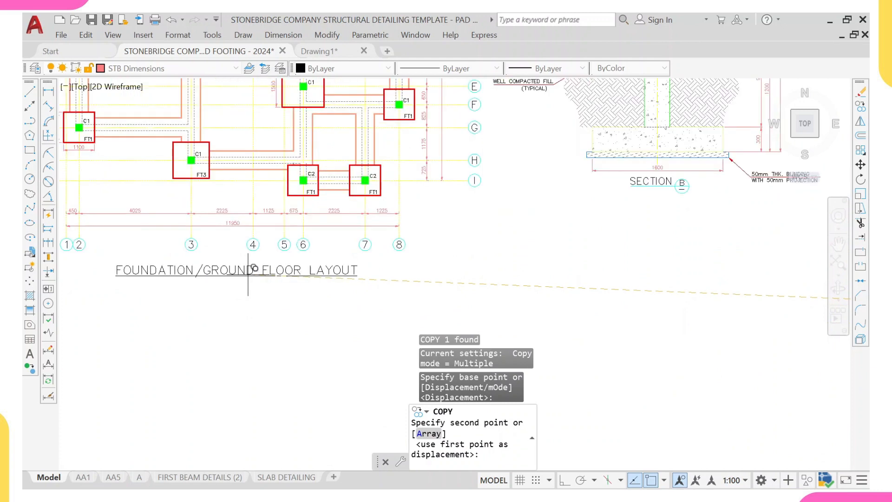
{"action": "left_click", "coordinate": [359, 324]}
{"action": "scroll", "coordinate": [330, 293], "scroll_direction": "down", "scroll_amount": 5}
{"action": "key", "text": "Escape"}
{"action": "scroll", "coordinate": [330, 298], "scroll_direction": "down", "scroll_amount": 6}
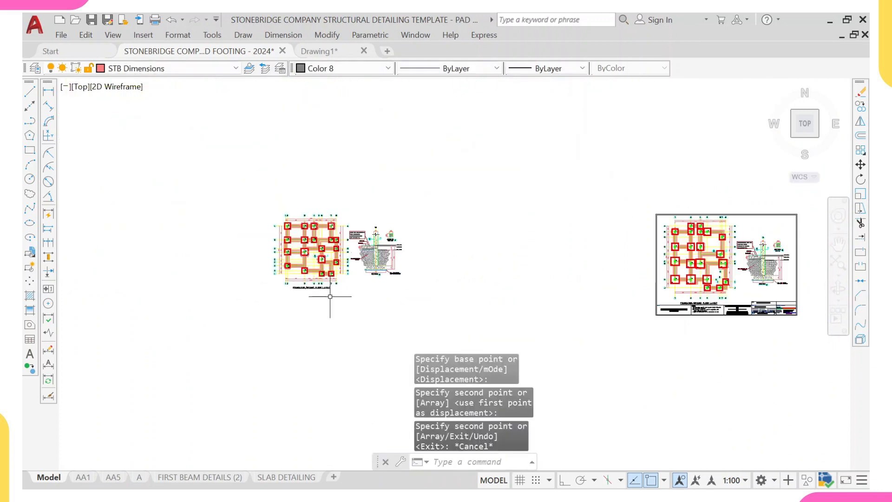
- Select the template's sheet border and title block and copy them onto the imported footing layout sheet
{"action": "middle_click_drag", "start_coordinate": [351, 286], "coordinate": [355, 295]}
{"action": "scroll", "coordinate": [447, 302], "scroll_direction": "up", "scroll_amount": 2}
{"action": "scroll", "coordinate": [578, 288], "scroll_direction": "up", "scroll_amount": 6}
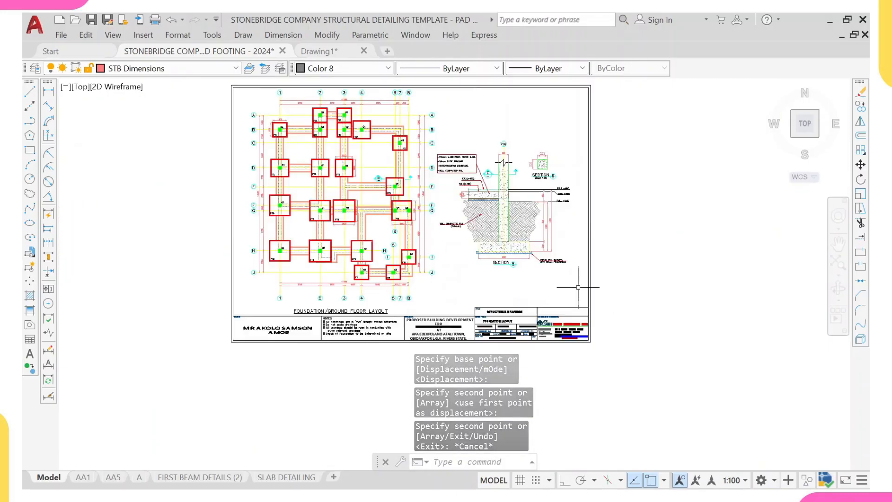
{"action": "left_click", "coordinate": [604, 298]}
{"action": "middle_click_drag", "start_coordinate": [494, 296], "coordinate": [529, 214]}
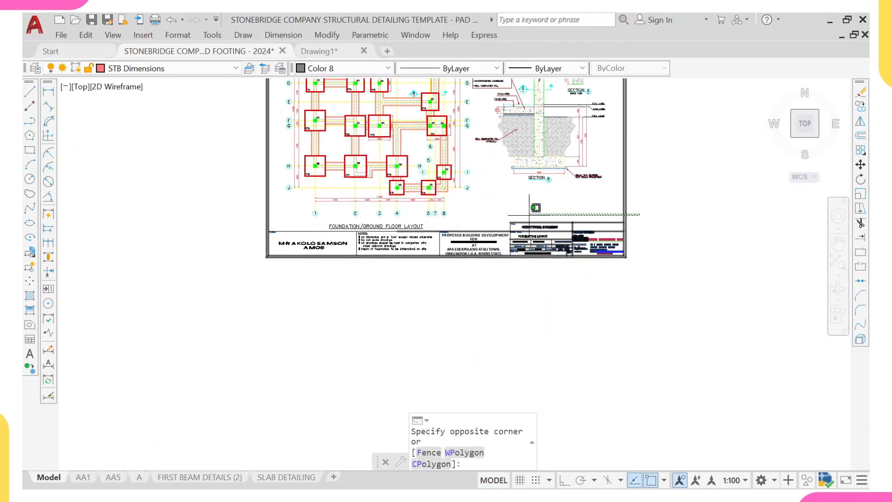
{"action": "scroll", "coordinate": [512, 267], "scroll_direction": "up", "scroll_amount": 2}
{"action": "left_click", "coordinate": [490, 284]}
{"action": "scroll", "coordinate": [488, 226], "scroll_direction": "up", "scroll_amount": 2}
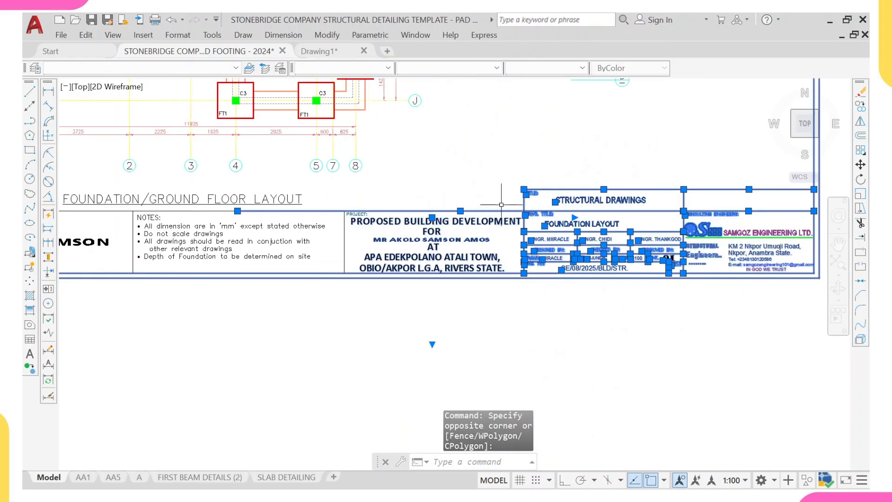
{"action": "left_click", "coordinate": [502, 203]}
{"action": "scroll", "coordinate": [412, 244], "scroll_direction": "down", "scroll_amount": 4}
{"action": "scroll", "coordinate": [229, 292], "scroll_direction": "up", "scroll_amount": 3}
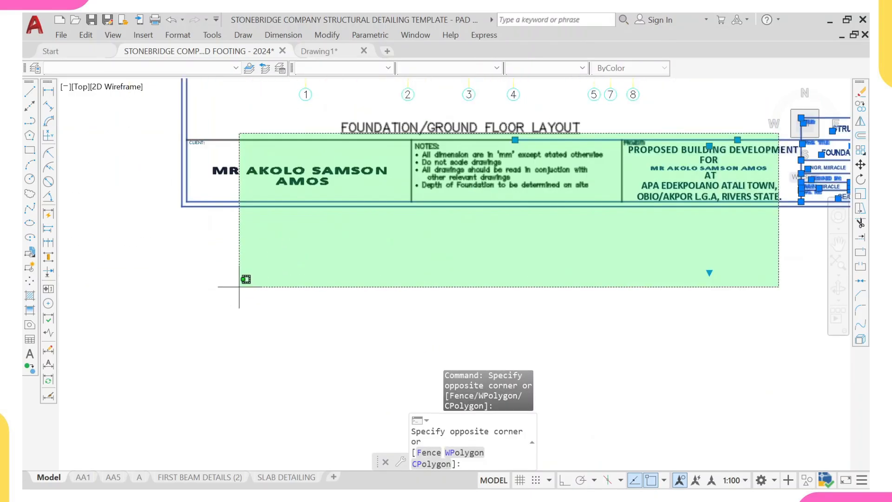
{"action": "scroll", "coordinate": [628, 272], "scroll_direction": "up", "scroll_amount": 2}
{"action": "left_click", "coordinate": [641, 237]}
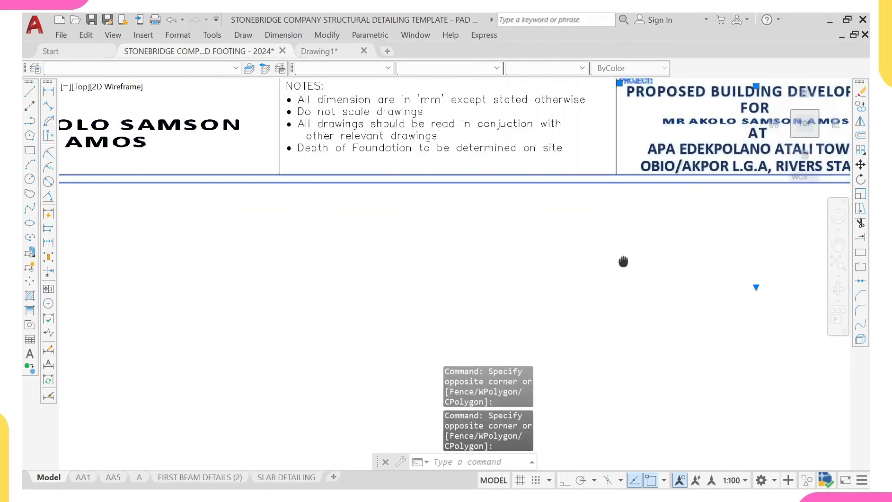
{"action": "middle_click_drag", "start_coordinate": [624, 260], "coordinate": [575, 395]}
{"action": "left_click", "coordinate": [683, 210]}
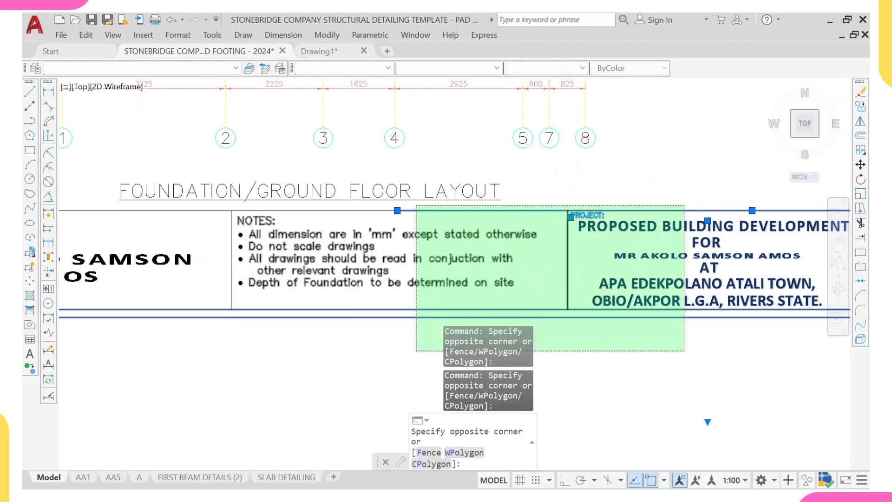
{"action": "scroll", "coordinate": [414, 355], "scroll_direction": "down", "scroll_amount": 4}
{"action": "left_click", "coordinate": [161, 363]}
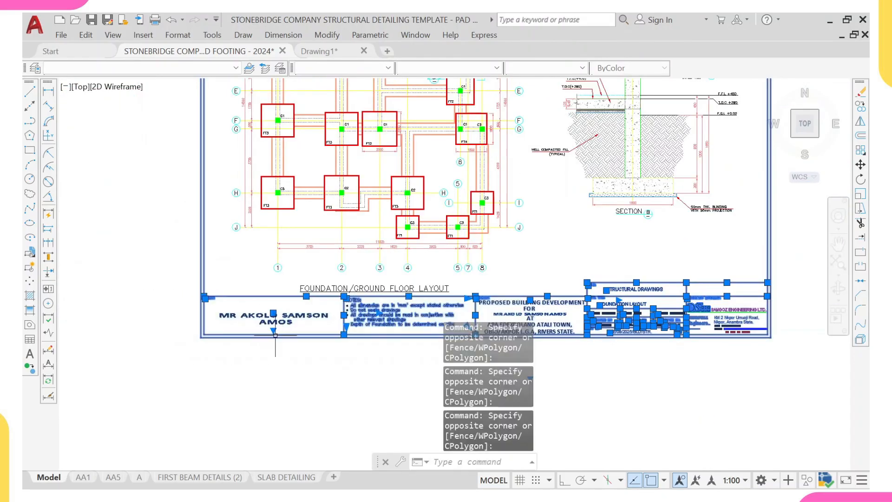
{"action": "type", "text": "co"}
{"action": "key", "text": "Return"}
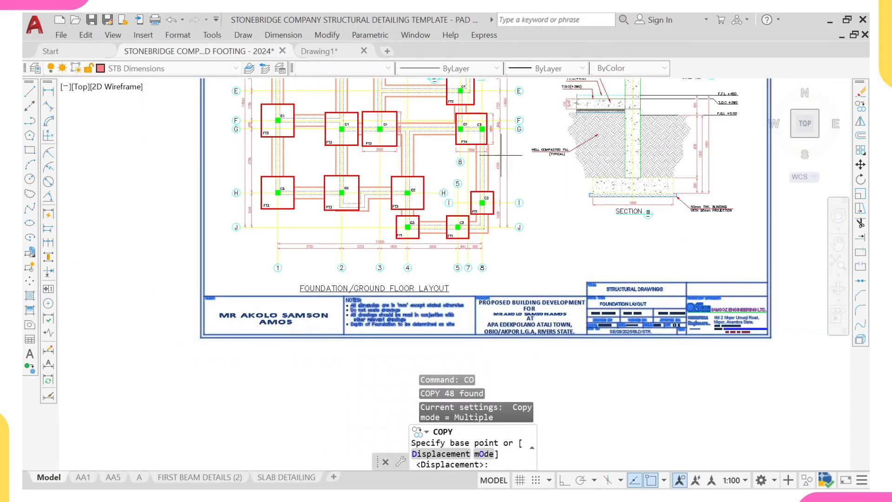
{"action": "left_click", "coordinate": [509, 132]}
{"action": "scroll", "coordinate": [288, 301], "scroll_direction": "down", "scroll_amount": 6}
{"action": "middle_click_drag", "start_coordinate": [181, 303], "coordinate": [545, 312]}
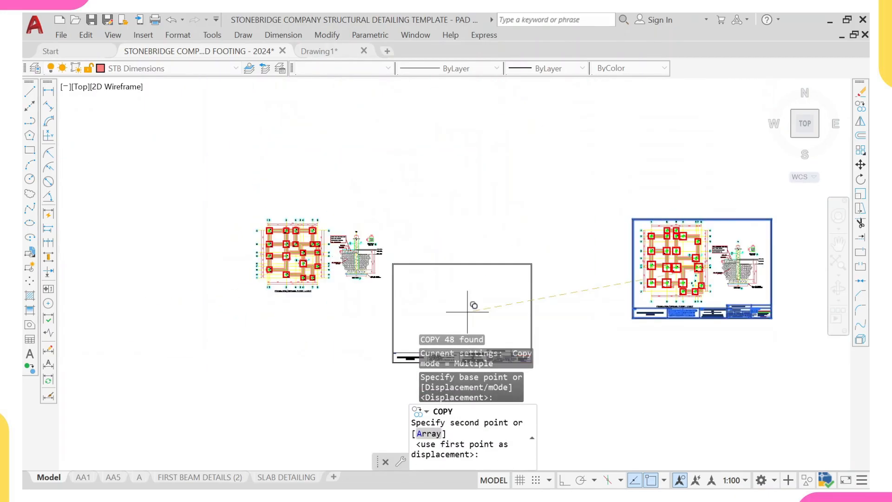
{"action": "scroll", "coordinate": [329, 253], "scroll_direction": "up", "scroll_amount": 2}
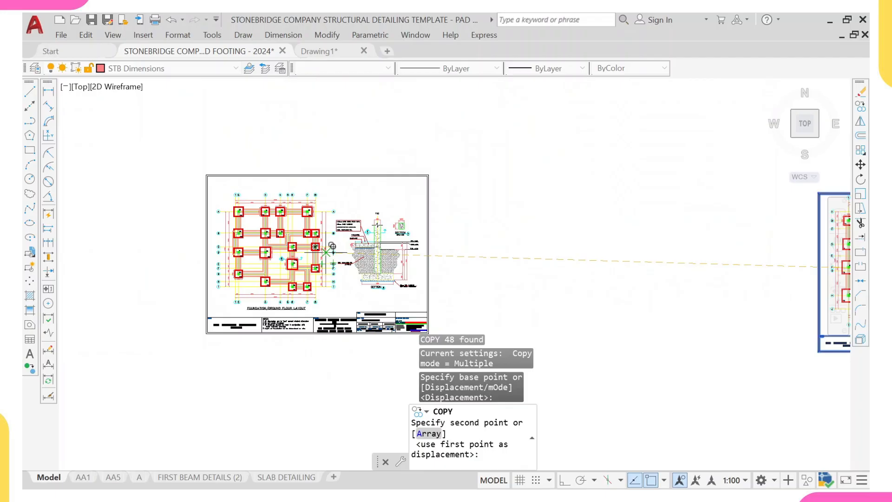
{"action": "left_click", "coordinate": [333, 247]}
{"action": "scroll", "coordinate": [446, 169], "scroll_direction": "down", "scroll_amount": 2}
{"action": "key", "text": "Escape"}
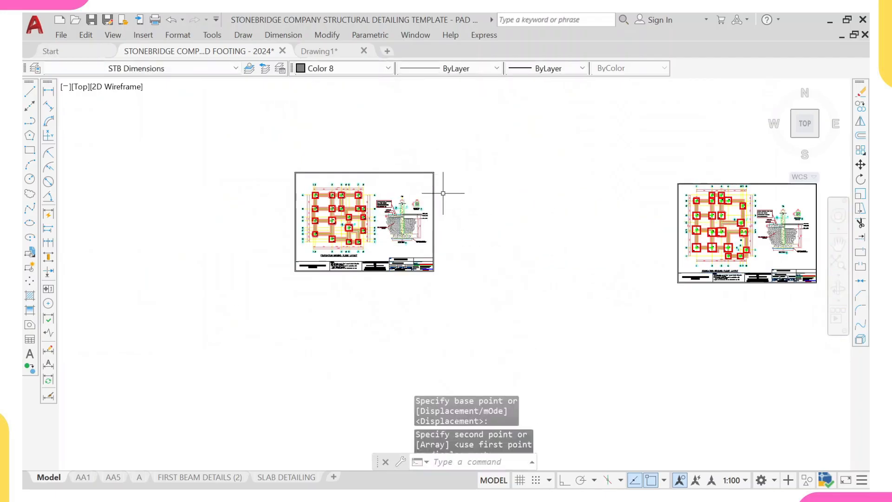
- Copy the whole template sheet to a position beside the completed imported layout sheet
{"action": "scroll", "coordinate": [400, 194], "scroll_direction": "up", "scroll_amount": 2}
{"action": "middle_click_drag", "start_coordinate": [274, 194], "coordinate": [282, 215]}
{"action": "scroll", "coordinate": [290, 226], "scroll_direction": "down", "scroll_amount": 2}
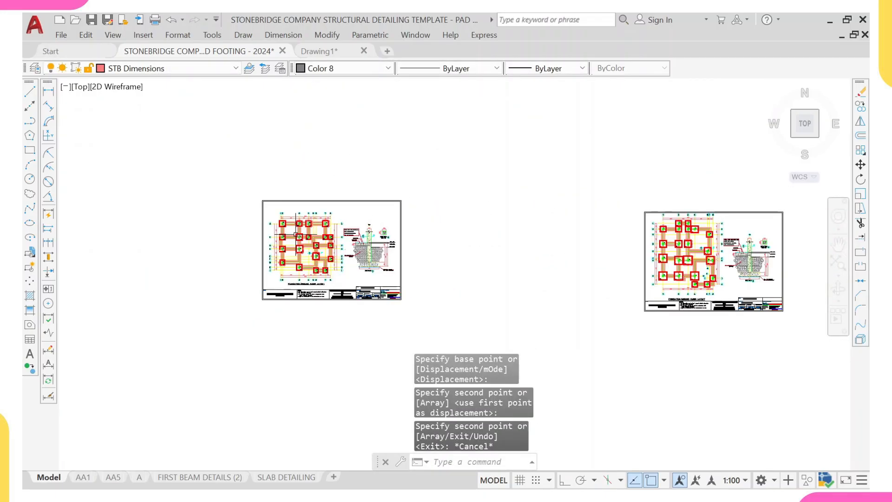
{"action": "scroll", "coordinate": [400, 235], "scroll_direction": "down", "scroll_amount": 2}
{"action": "left_click", "coordinate": [549, 213]}
{"action": "left_click", "coordinate": [711, 314]}
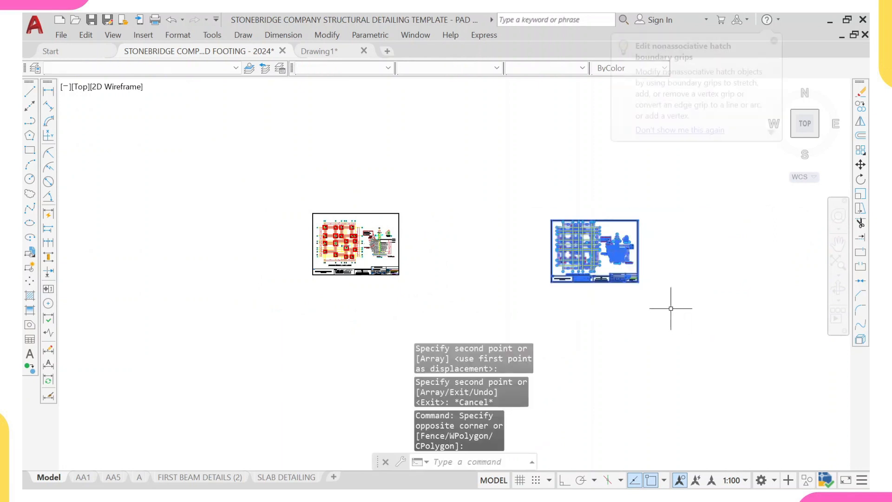
{"action": "type", "text": "c"}
{"action": "key", "text": "Return"}
{"action": "left_click", "coordinate": [593, 253]}
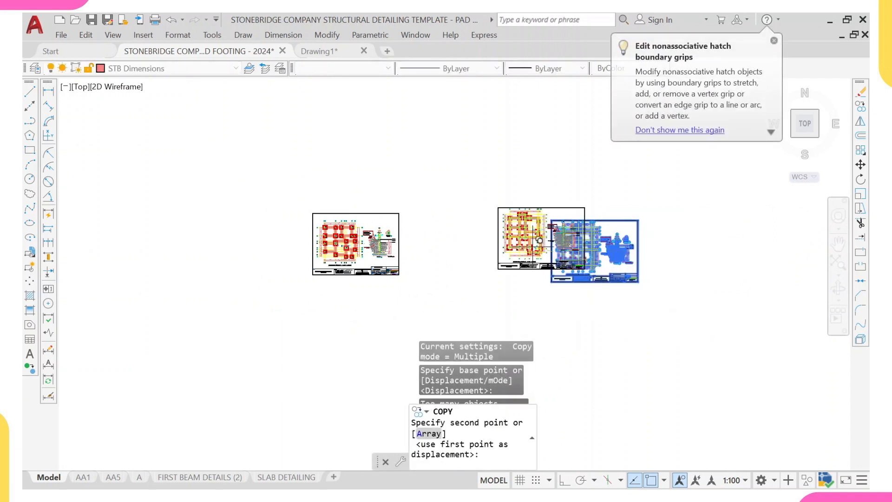
{"action": "left_click", "coordinate": [457, 244]}
{"action": "key", "text": "Escape"}
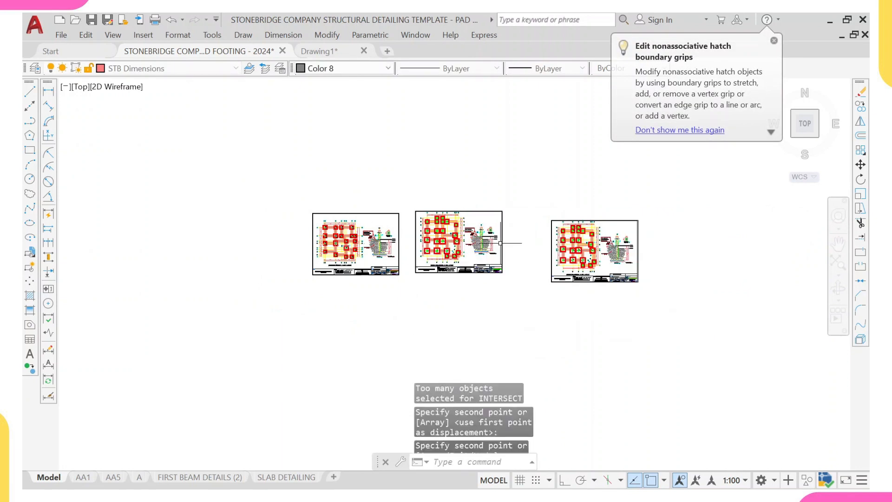
- Erase the original template sheet at its old far-right position
{"action": "left_click", "coordinate": [528, 208]}
{"action": "left_click", "coordinate": [699, 357]}
{"action": "type", "text": "e"}
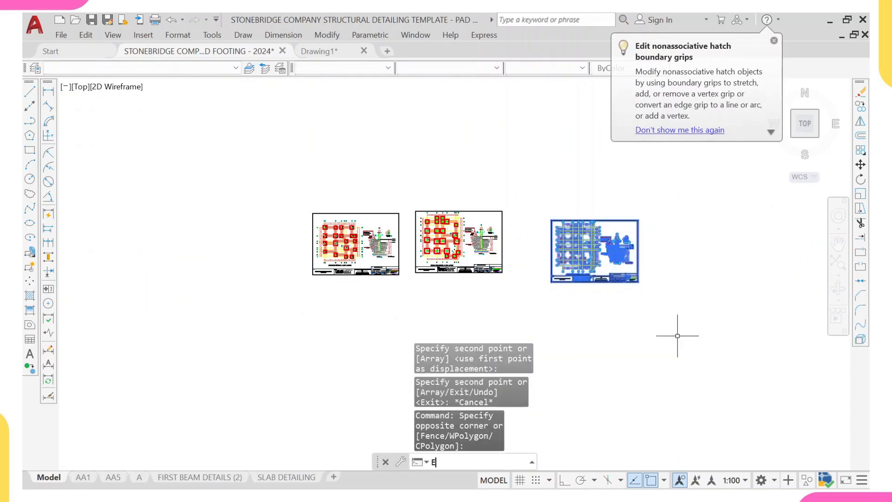
{"action": "key", "text": "Return"}
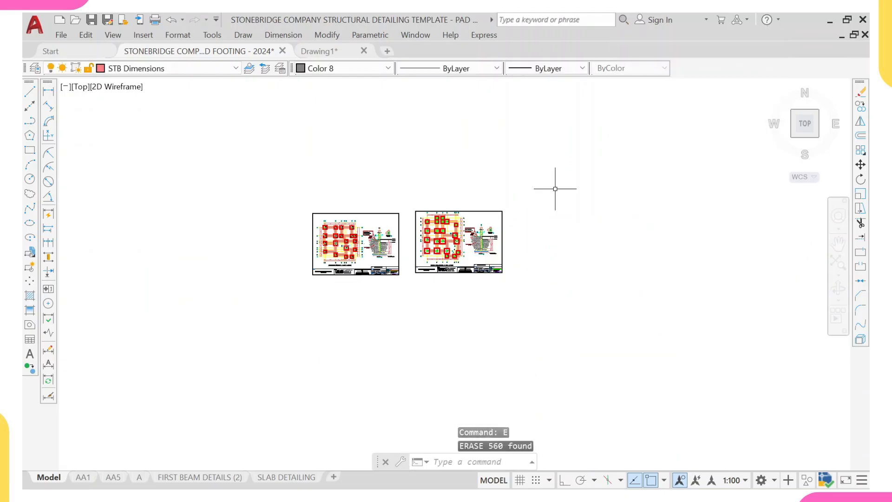
- Inspect the completed foundation layout sheet, its title block and section details against the template sheet
{"action": "scroll", "coordinate": [401, 257], "scroll_direction": "up", "scroll_amount": 2}
{"action": "middle_click_drag", "start_coordinate": [304, 227], "coordinate": [404, 262]}
{"action": "scroll", "coordinate": [405, 262], "scroll_direction": "up", "scroll_amount": 2}
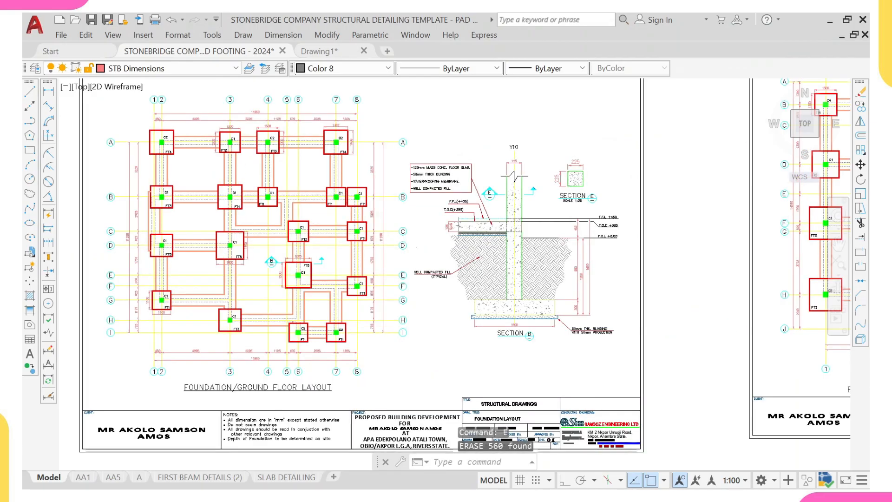
{"action": "scroll", "coordinate": [496, 243], "scroll_direction": "down", "scroll_amount": 1}
{"action": "middle_click_drag", "start_coordinate": [496, 243], "coordinate": [441, 242]}
{"action": "middle_click_drag", "start_coordinate": [648, 236], "coordinate": [501, 302]}
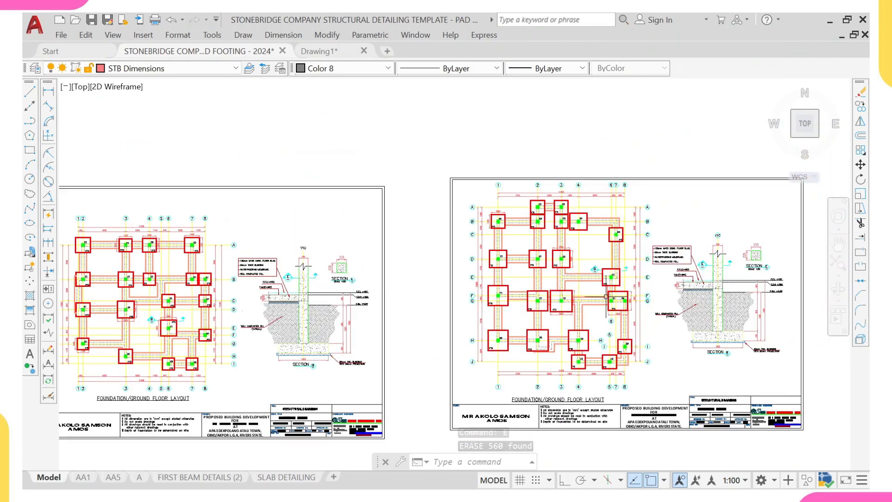
{"action": "middle_click_drag", "start_coordinate": [368, 349], "coordinate": [420, 317]}
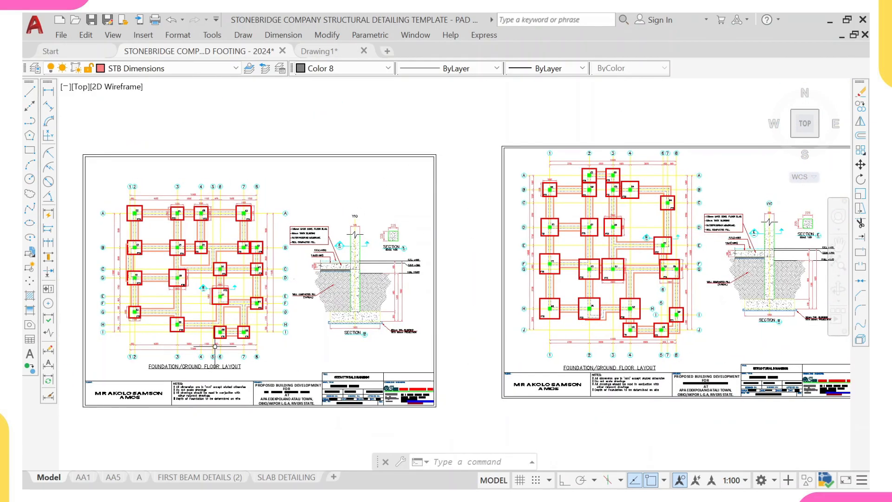
{"action": "middle_click_drag", "start_coordinate": [215, 347], "coordinate": [223, 344]}
{"action": "scroll", "coordinate": [259, 388], "scroll_direction": "up", "scroll_amount": 4}
{"action": "middle_click_drag", "start_coordinate": [260, 388], "coordinate": [355, 363]}
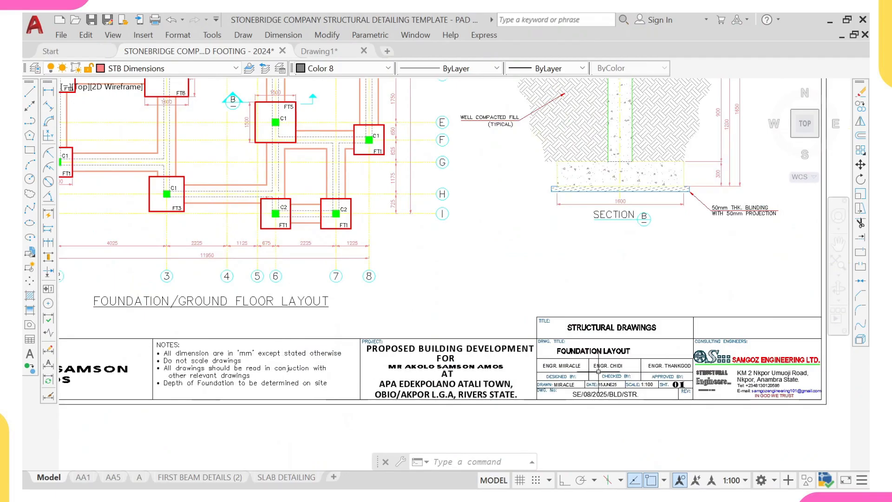
{"action": "scroll", "coordinate": [506, 312], "scroll_direction": "up", "scroll_amount": 4}
{"action": "scroll", "coordinate": [613, 306], "scroll_direction": "down", "scroll_amount": 2}
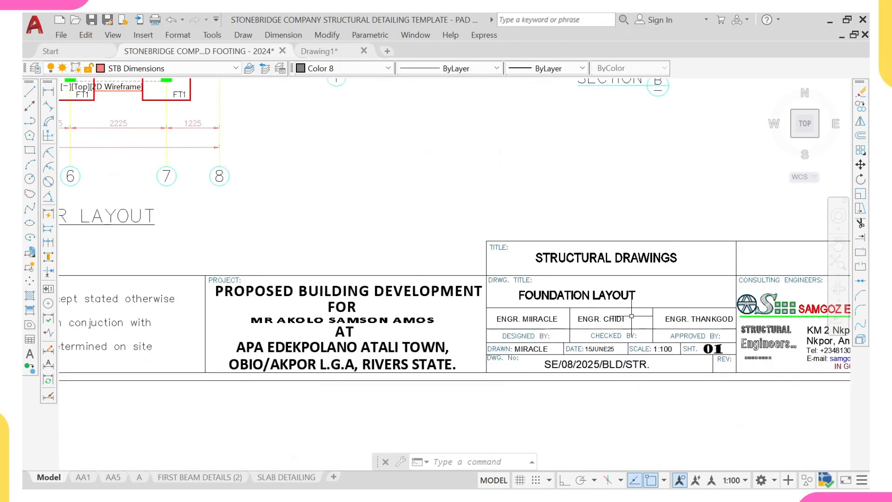
{"action": "middle_click_drag", "start_coordinate": [709, 335], "coordinate": [522, 344]}
{"action": "scroll", "coordinate": [697, 319], "scroll_direction": "up", "scroll_amount": 2}
{"action": "scroll", "coordinate": [676, 320], "scroll_direction": "down", "scroll_amount": 4}
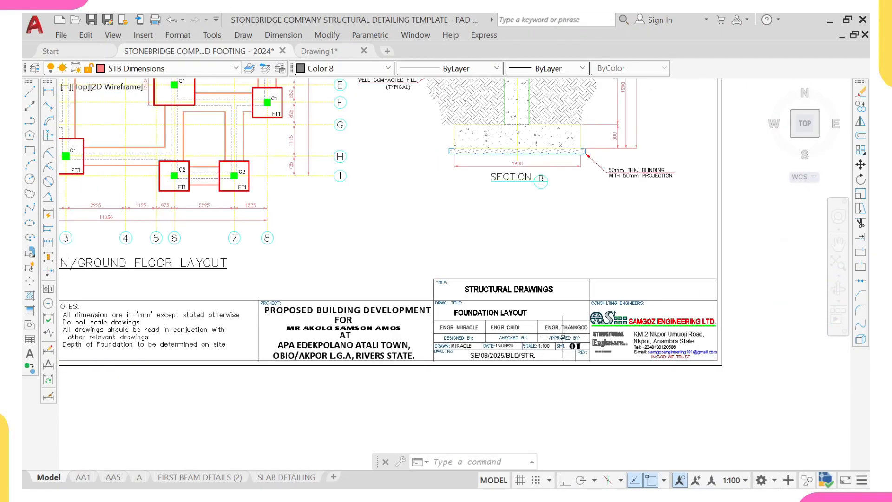
{"action": "middle_click_drag", "start_coordinate": [357, 348], "coordinate": [540, 324]}
{"action": "scroll", "coordinate": [540, 323], "scroll_direction": "down", "scroll_amount": 2}
{"action": "scroll", "coordinate": [251, 307], "scroll_direction": "up", "scroll_amount": 2}
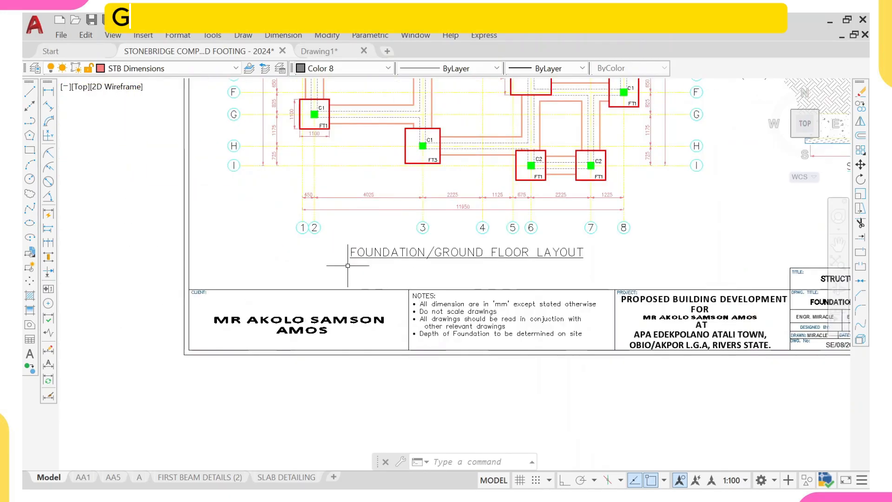
{"action": "scroll", "coordinate": [356, 263], "scroll_direction": "down", "scroll_amount": 4}
{"action": "middle_click_drag", "start_coordinate": [459, 253], "coordinate": [450, 358]}
{"action": "scroll", "coordinate": [421, 260], "scroll_direction": "up", "scroll_amount": 2}
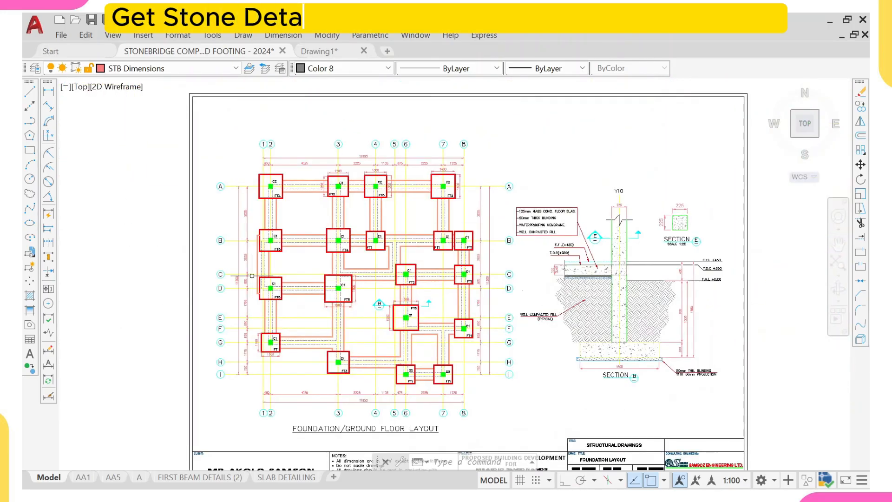
{"action": "scroll", "coordinate": [446, 298], "scroll_direction": "down", "scroll_amount": 3}
{"action": "middle_click_drag", "start_coordinate": [437, 297], "coordinate": [332, 303]}
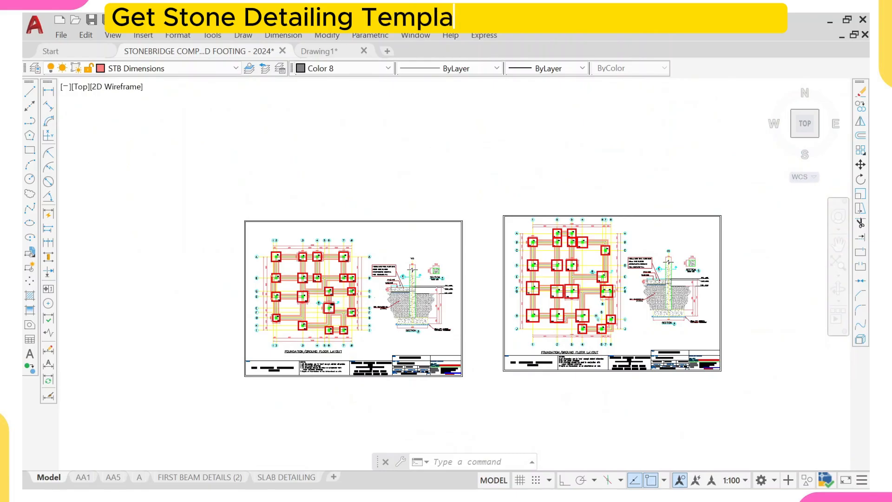
{"action": "scroll", "coordinate": [324, 300], "scroll_direction": "up", "scroll_amount": 4}
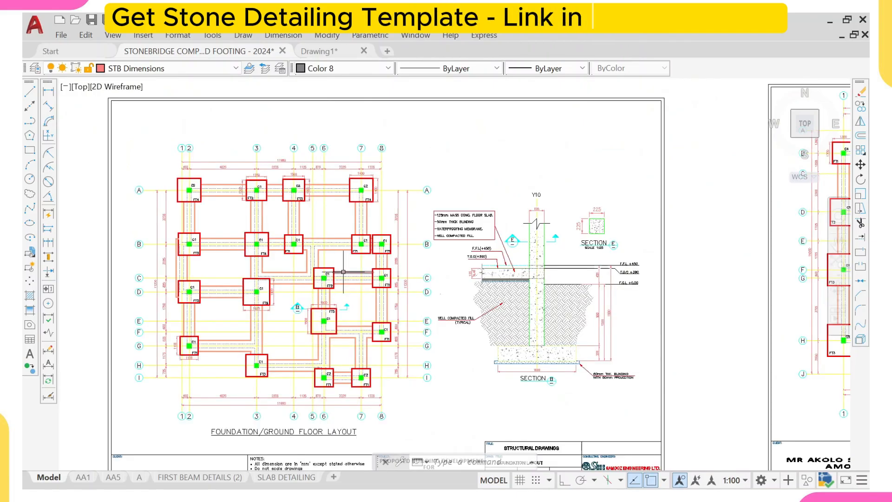
{"action": "scroll", "coordinate": [351, 238], "scroll_direction": "up", "scroll_amount": 2}
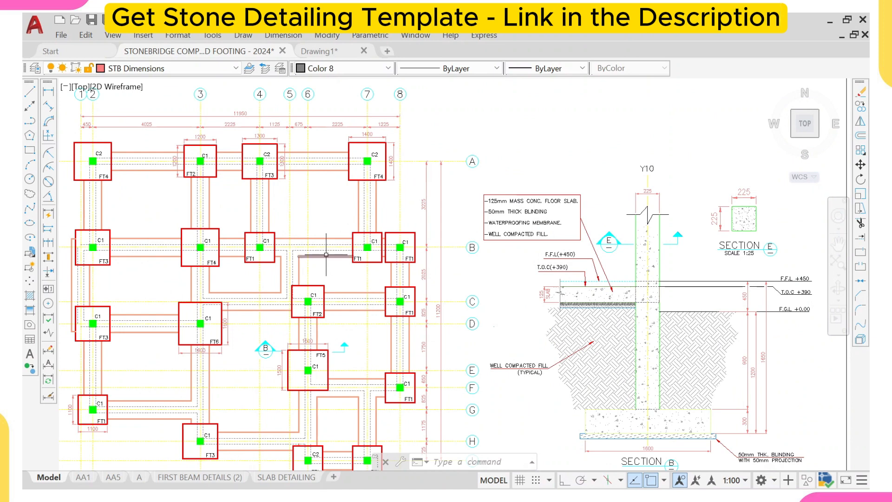
{"action": "scroll", "coordinate": [324, 256], "scroll_direction": "down", "scroll_amount": 2}
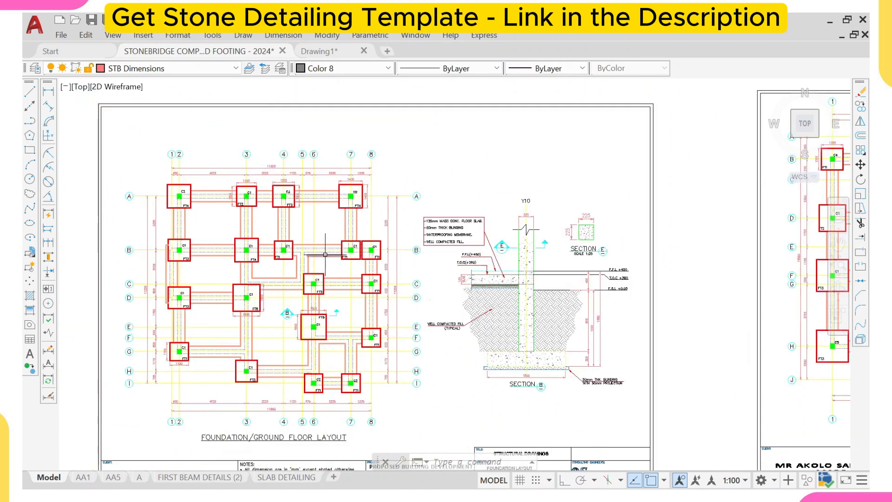
{"action": "scroll", "coordinate": [325, 255], "scroll_direction": "down", "scroll_amount": 3}
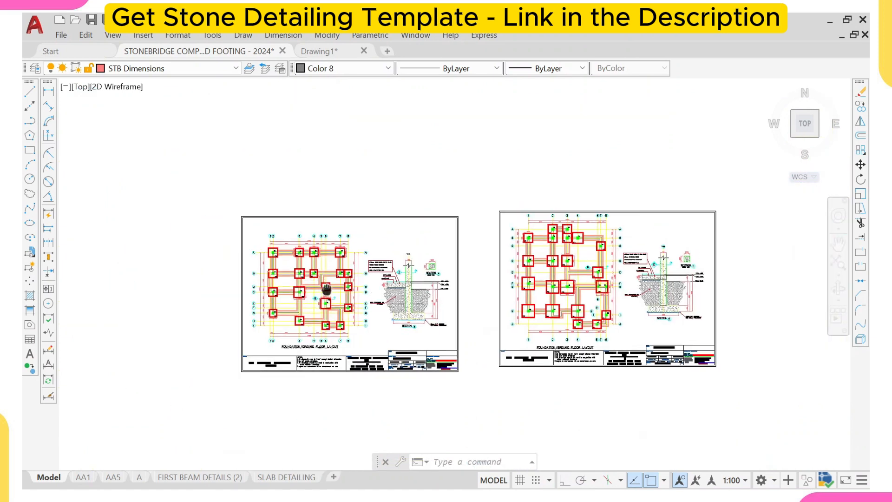
- Zoom and pan across both footing layout sheets to compare the finished layout with the template's footings, labels and section details
{"action": "scroll", "coordinate": [316, 270], "scroll_direction": "up", "scroll_amount": 5}
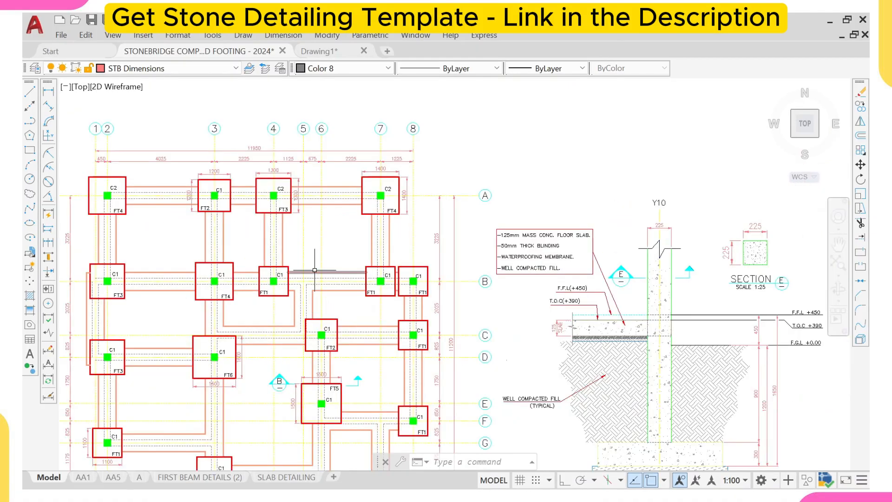
{"action": "middle_click_drag", "start_coordinate": [312, 270], "coordinate": [311, 240]}
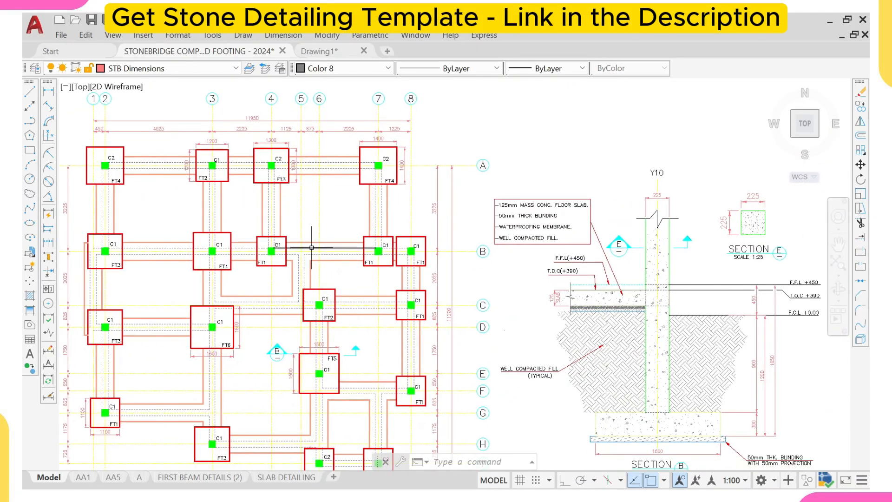
{"action": "scroll", "coordinate": [313, 240], "scroll_direction": "down", "scroll_amount": 8}
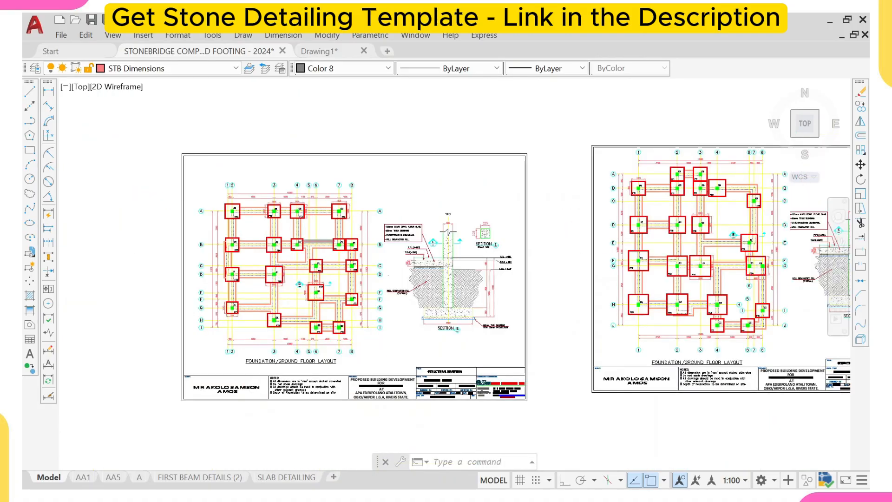
{"action": "scroll", "coordinate": [314, 221], "scroll_direction": "up", "scroll_amount": 3}
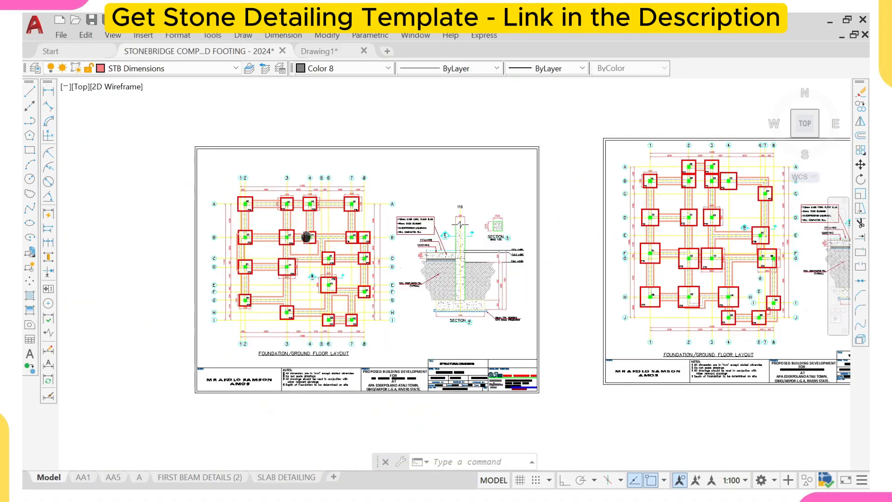
{"action": "middle_click_drag", "start_coordinate": [306, 237], "coordinate": [302, 227]}
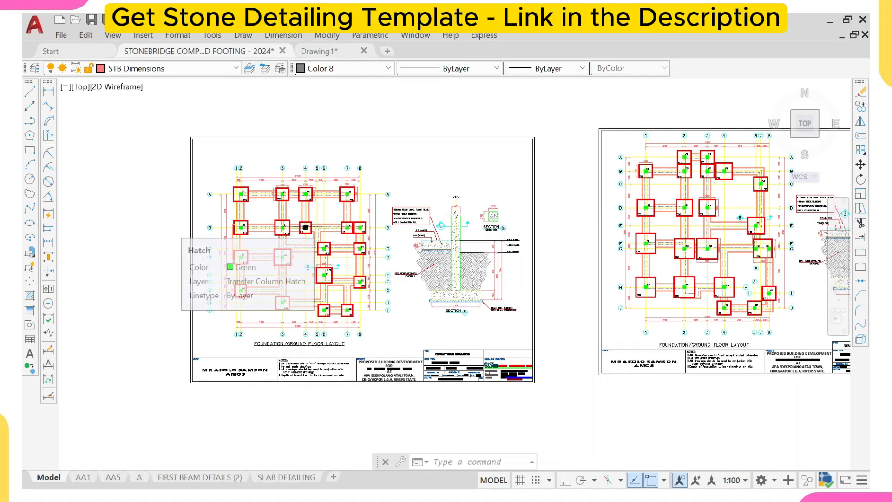
{"action": "scroll", "coordinate": [305, 228], "scroll_direction": "up", "scroll_amount": 3}
{"action": "scroll", "coordinate": [306, 227], "scroll_direction": "up", "scroll_amount": 1}
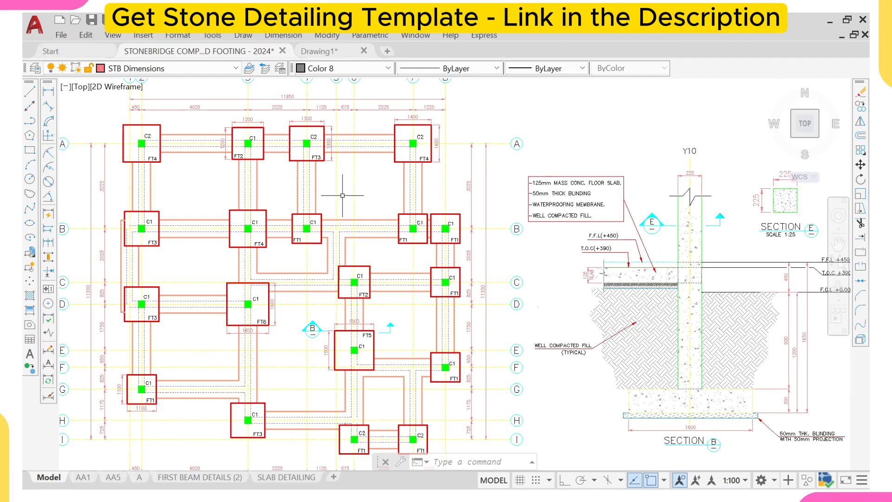
{"action": "scroll", "coordinate": [343, 195], "scroll_direction": "down", "scroll_amount": 5}
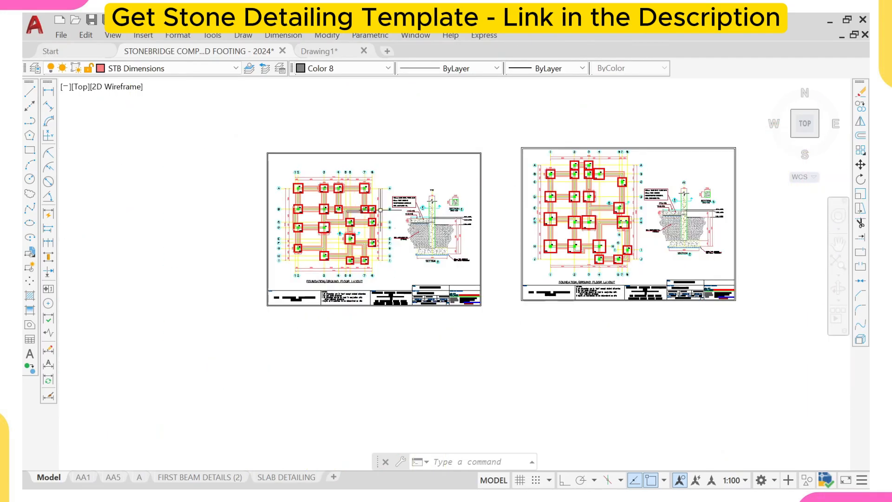
{"action": "scroll", "coordinate": [381, 210], "scroll_direction": "up", "scroll_amount": 4}
{"action": "scroll", "coordinate": [377, 194], "scroll_direction": "up", "scroll_amount": 2}
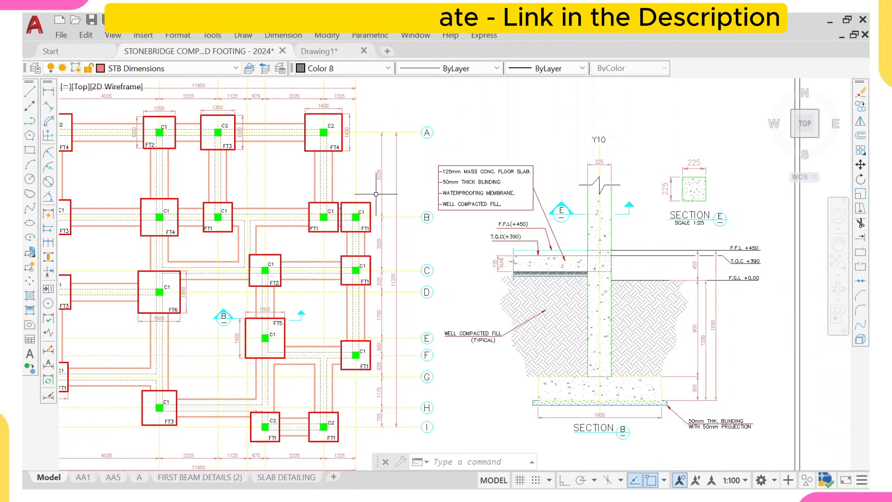
{"action": "scroll", "coordinate": [370, 216], "scroll_direction": "down", "scroll_amount": 4}
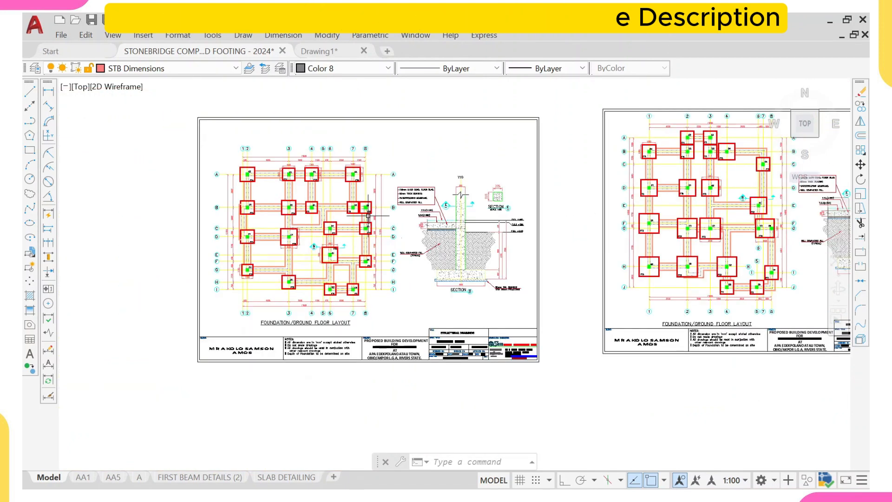
{"action": "scroll", "coordinate": [368, 215], "scroll_direction": "down", "scroll_amount": 4}
{"action": "scroll", "coordinate": [367, 255], "scroll_direction": "up", "scroll_amount": 4}
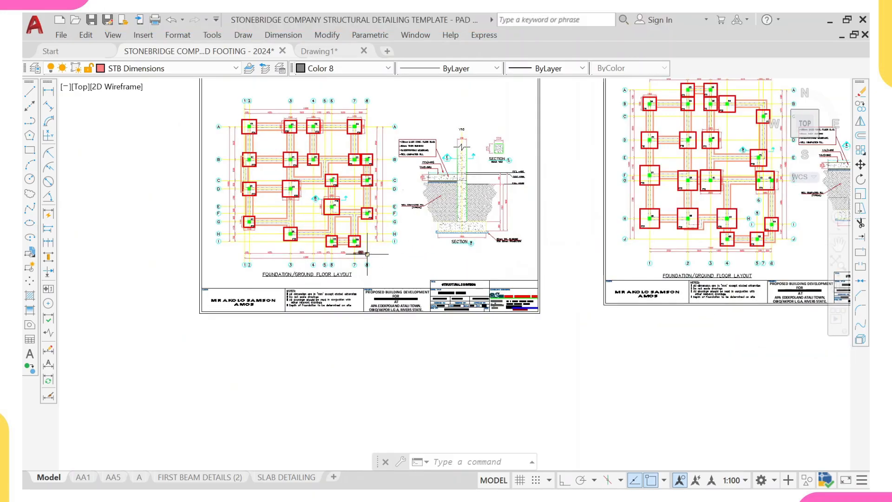